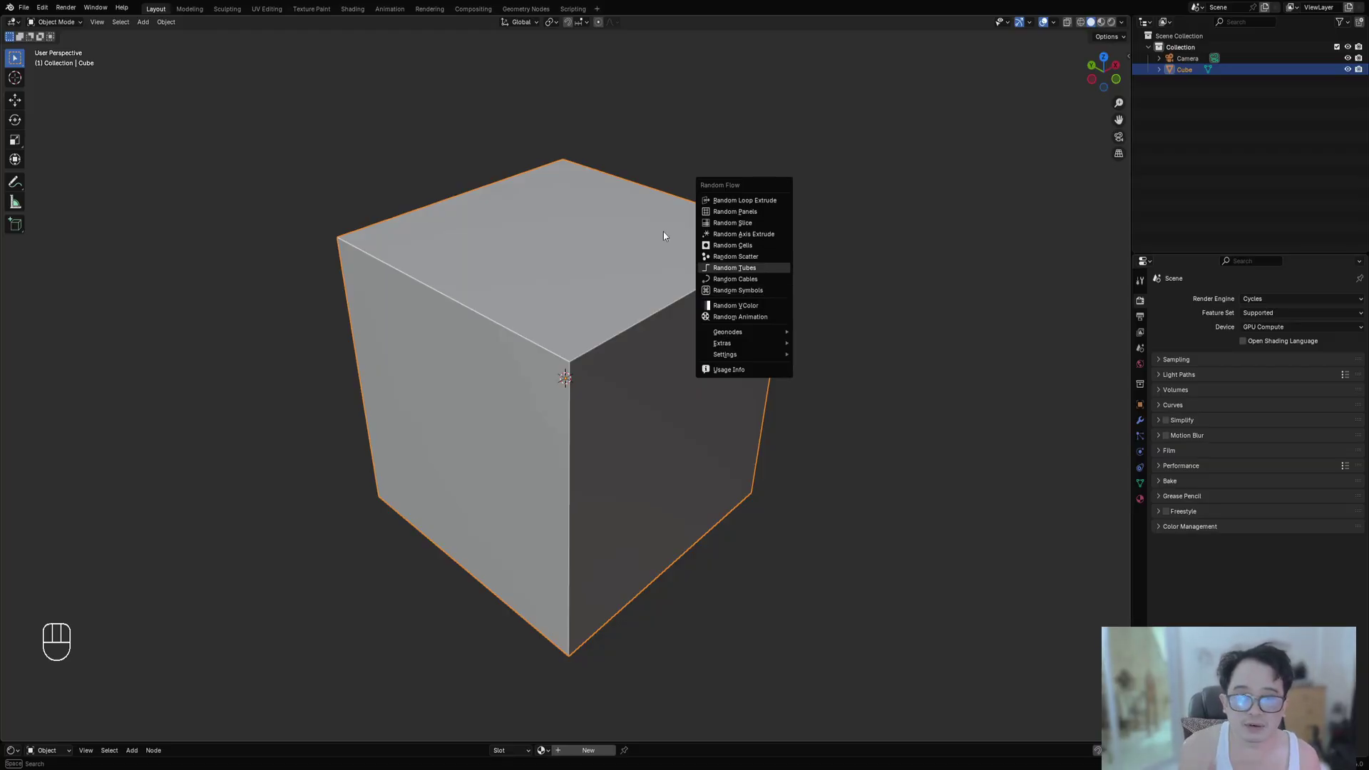
Delete the default cube and add a mesh cylinder in its place.
{"action": "key", "text": "Escape"}
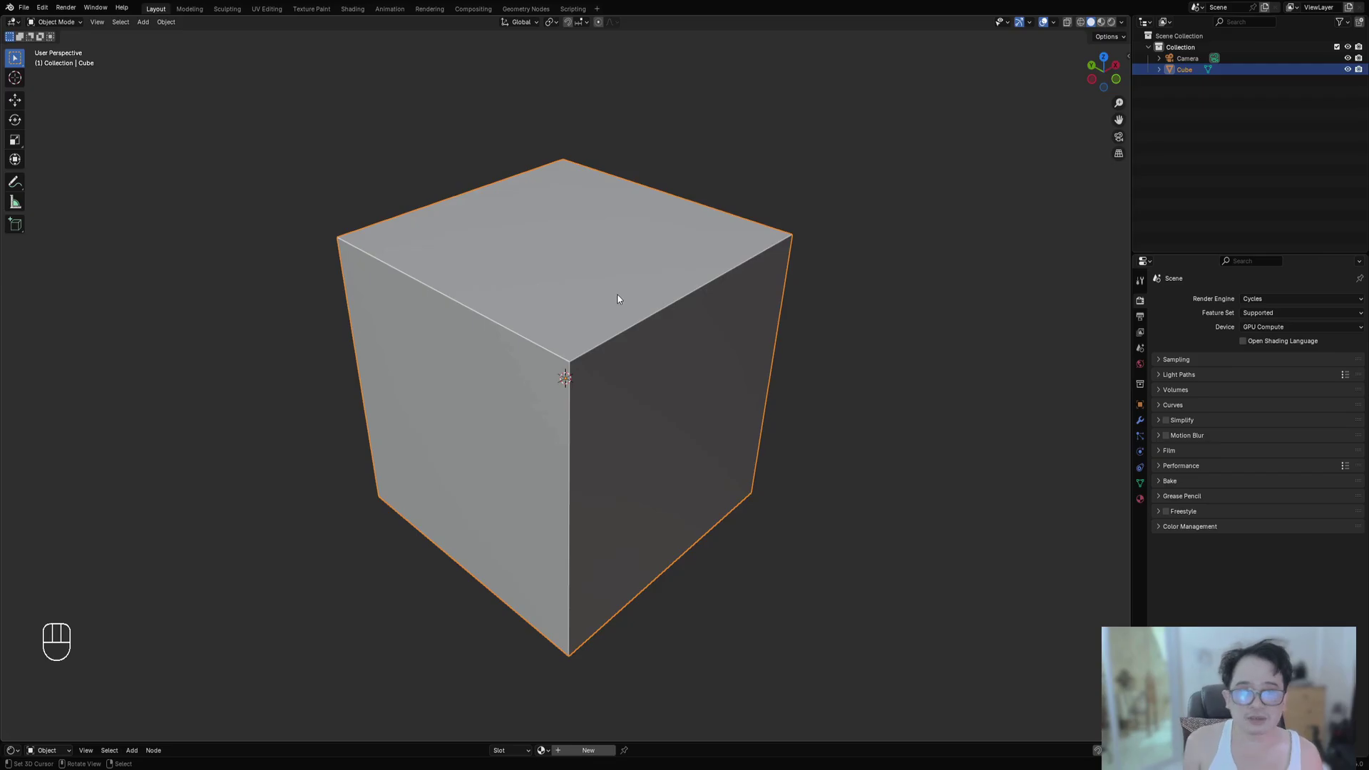
{"action": "left_click", "coordinate": [619, 335]}
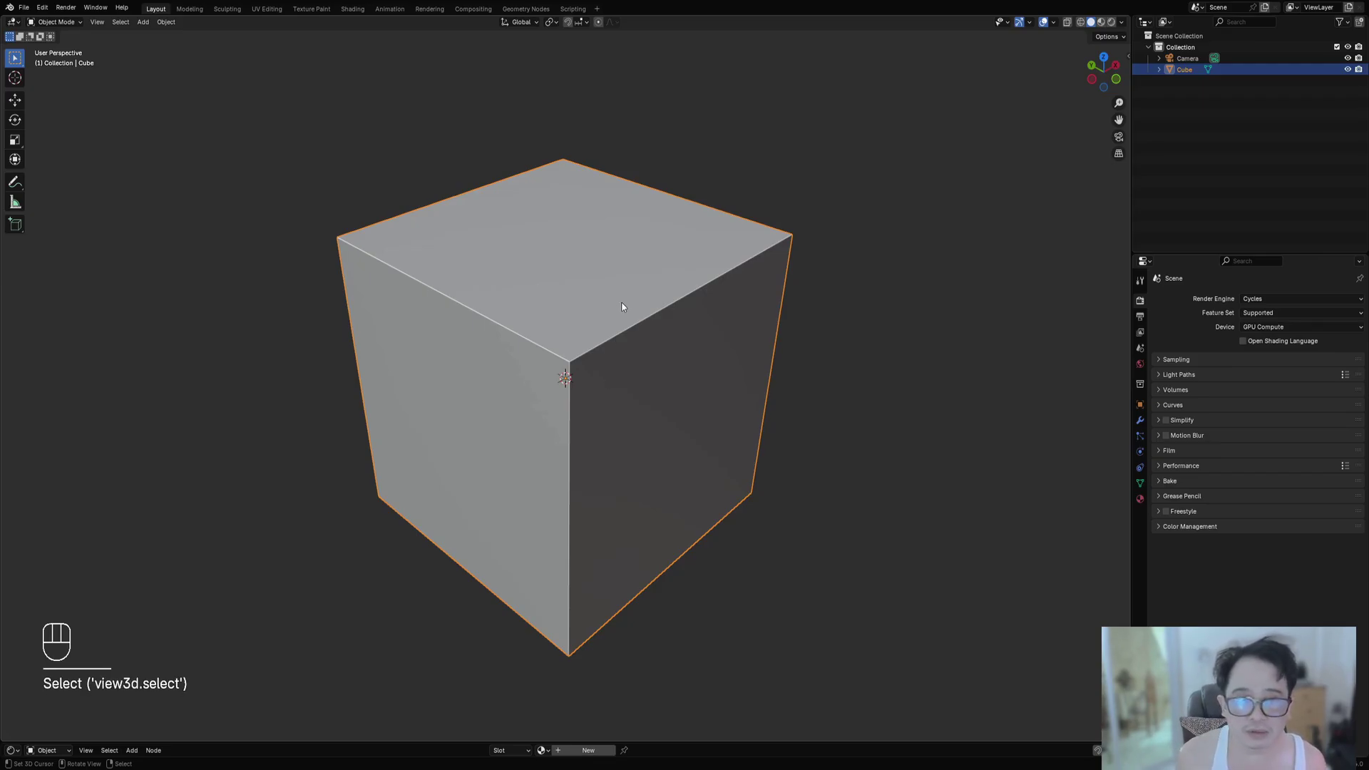
{"action": "scroll", "coordinate": [629, 289], "scroll_direction": "down", "scroll_amount": 1}
{"action": "key", "text": "x"}
{"action": "left_click", "coordinate": [631, 274]}
{"action": "key", "text": "shift+a"}
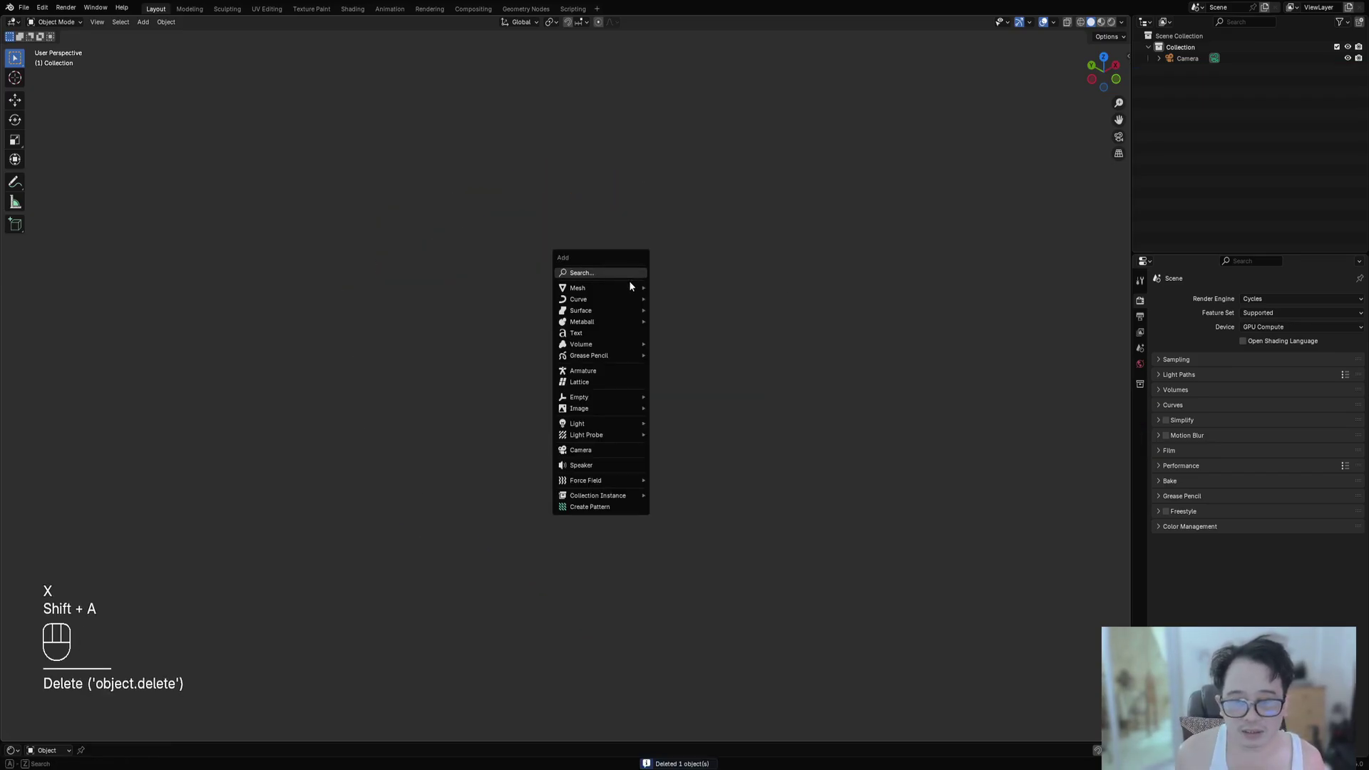
{"action": "mouse_move", "coordinate": [637, 286]}
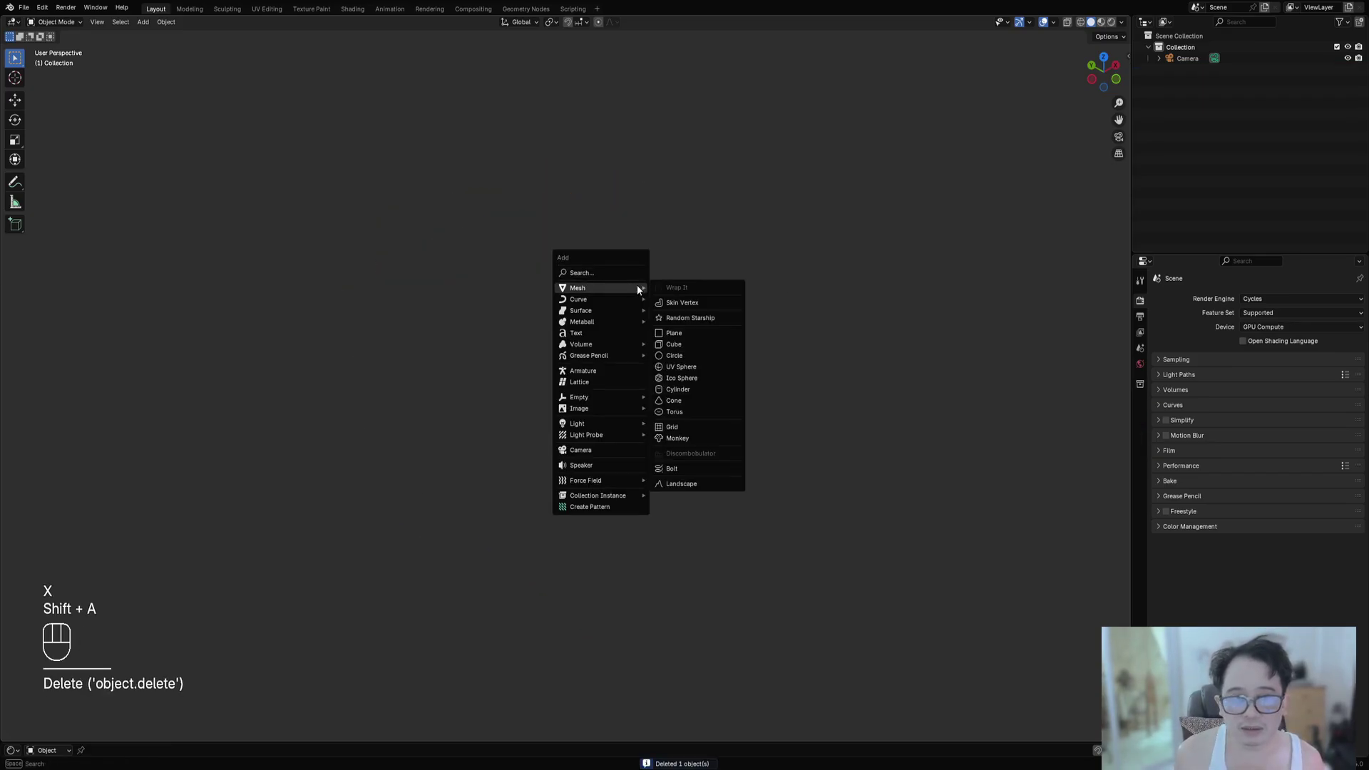
{"action": "left_click", "coordinate": [681, 389]}
In Edit Mode, stretch the cylinder along the global Z axis by a factor of about 1.3.
{"action": "key", "text": "Tab"}
{"action": "scroll", "coordinate": [689, 373], "scroll_direction": "down", "scroll_amount": 2}
{"action": "key", "text": "s"}
{"action": "key", "text": "z"}
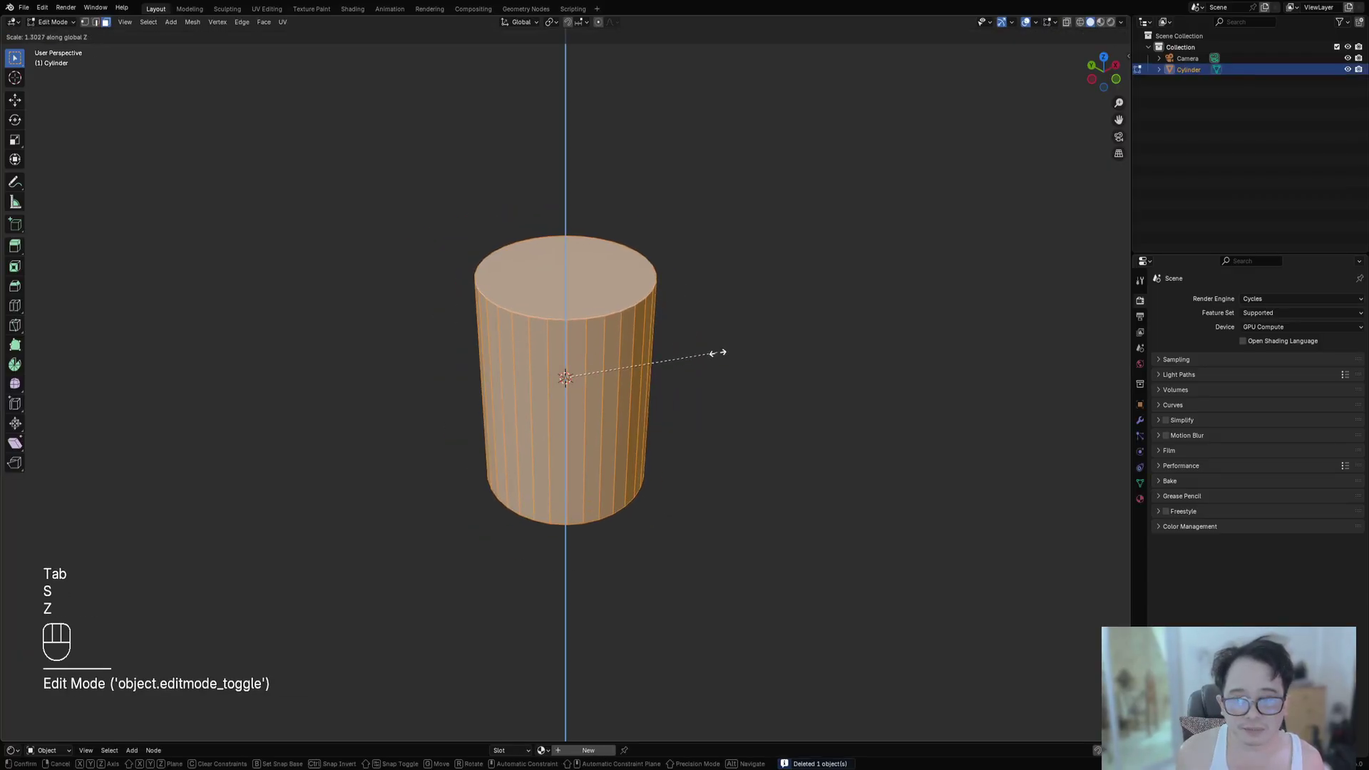
{"action": "left_click", "coordinate": [718, 351]}
Bevel the borders of the cylinder's top and bottom cap faces with 8 segments and an offset of about 0.3 m.
{"action": "key", "text": "3"}
{"action": "left_click", "coordinate": [594, 291]}
{"action": "middle_click_drag", "start_coordinate": [633, 431], "coordinate": [632, 340]}
{"action": "left_click", "coordinate": [589, 466], "text": "shift"}
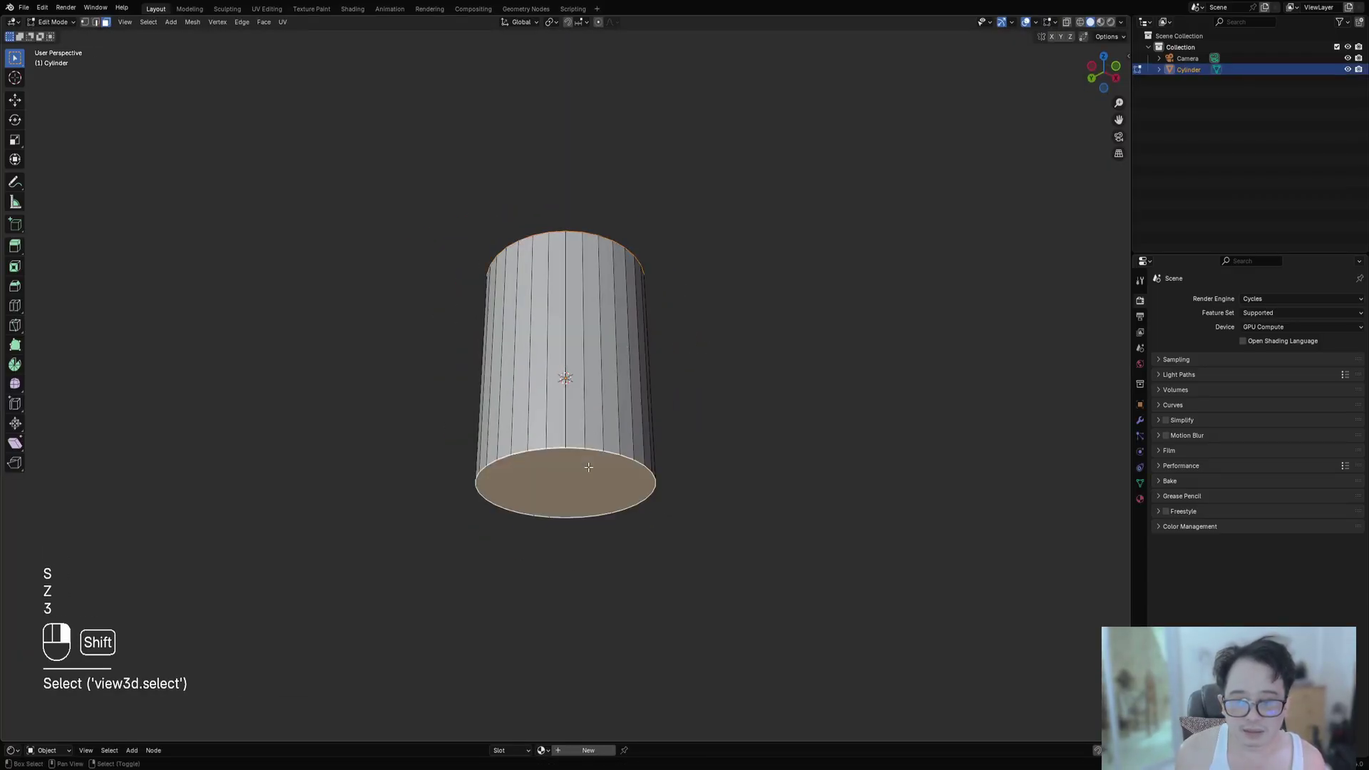
{"action": "key", "text": "ctrl+b"}
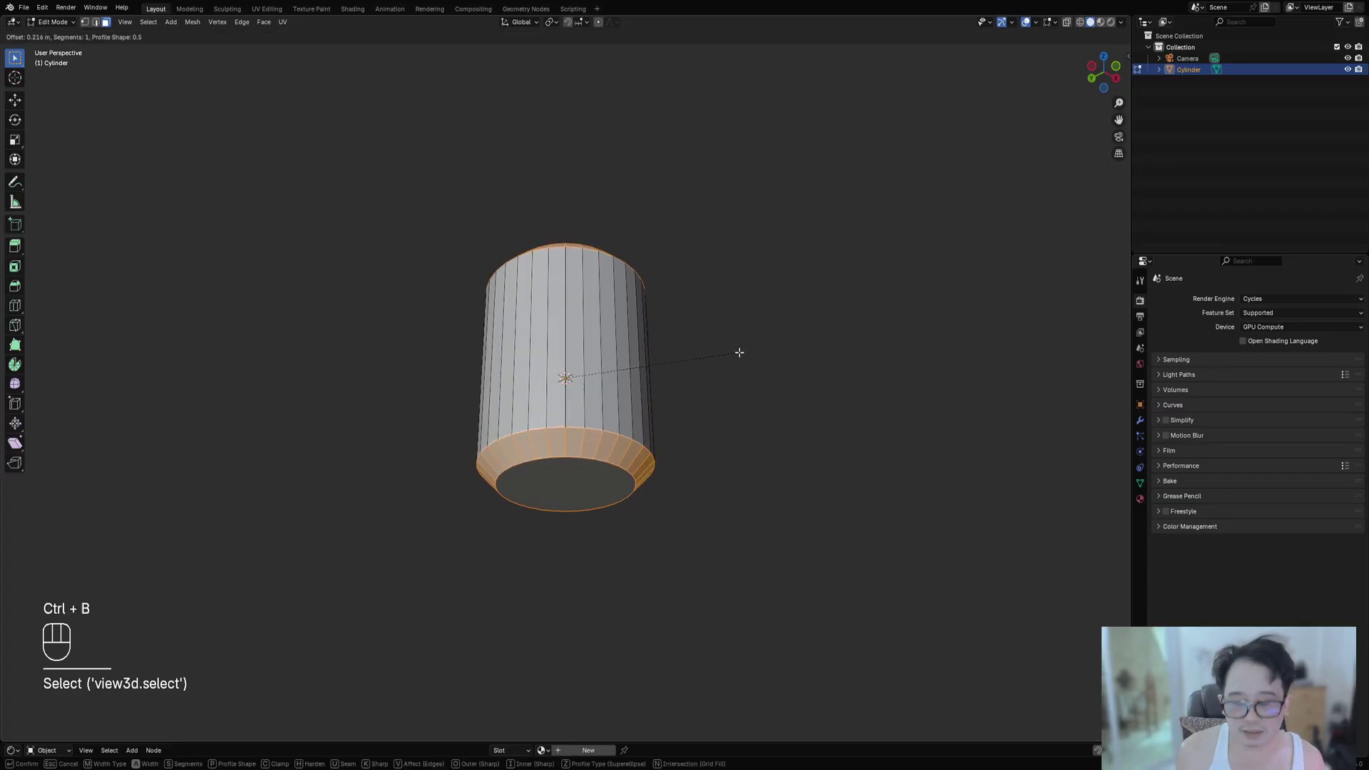
{"action": "key", "text": "s"}
{"action": "key", "text": "8"}
{"action": "key", "text": "a"}
{"action": "left_click", "coordinate": [740, 351]}
Return to Object Mode and apply Shade Auto Smooth to the beveled cylinder.
{"action": "key", "text": "Tab"}
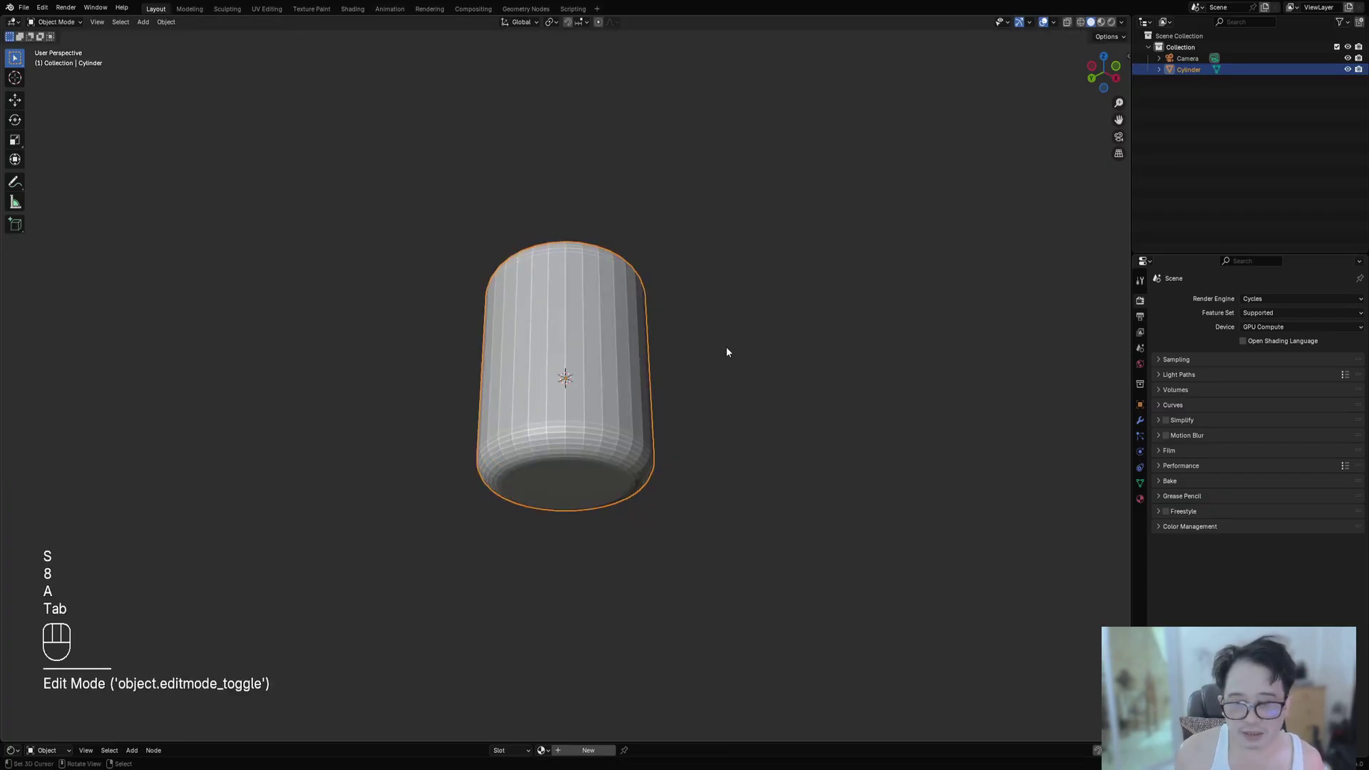
{"action": "middle_click_drag", "start_coordinate": [629, 280], "coordinate": [622, 364]}
{"action": "key", "text": "w"}
{"action": "left_click", "coordinate": [645, 399]}
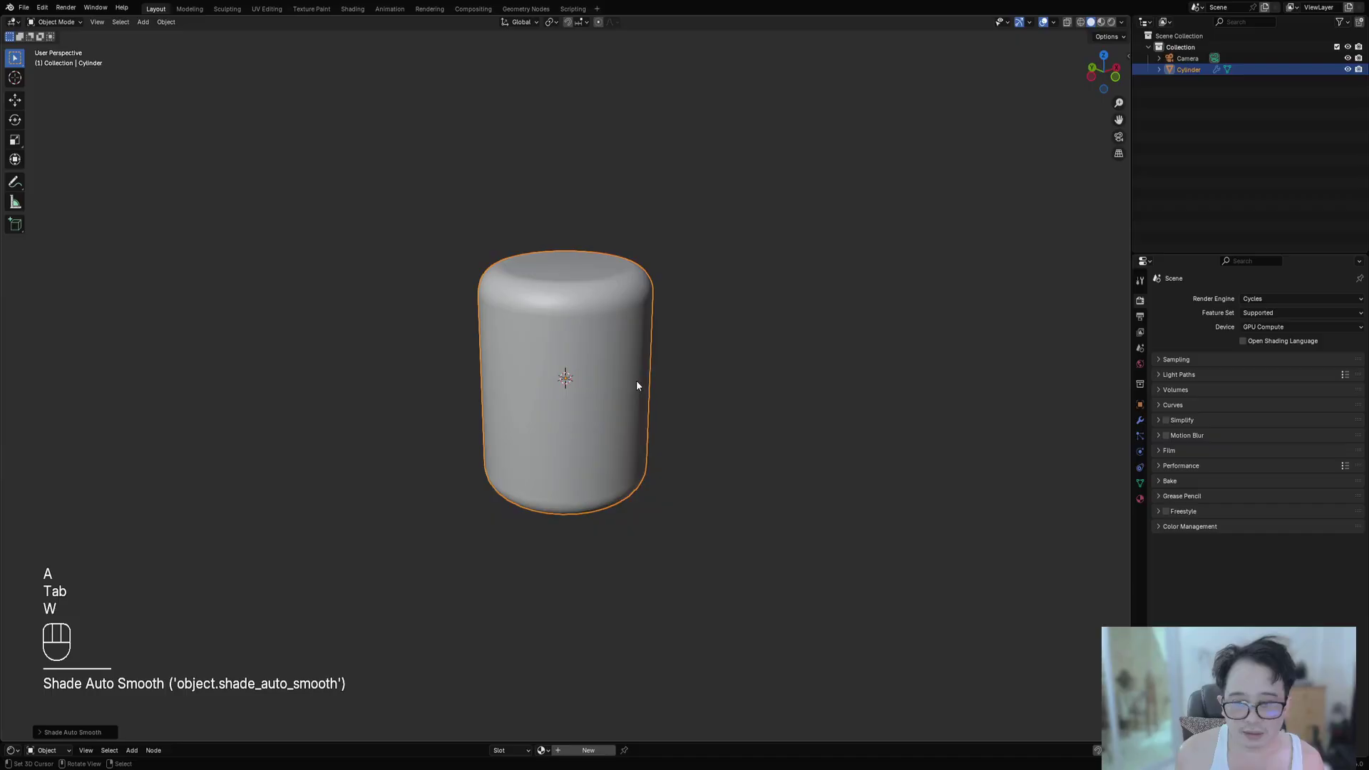
{"action": "key", "text": "w"}
{"action": "left_click", "coordinate": [636, 382]}
Add five evenly spaced horizontal loop cuts around the straight side of the cylinder, without sliding them.
{"action": "mouse_move", "coordinate": [627, 372]}
{"action": "middle_mouse_down", "text": "shift"}
{"action": "mouse_move", "coordinate": [651, 377]}
{"action": "mouse_move", "coordinate": [615, 397]}
{"action": "middle_mouse_up", "text": "shift"}
{"action": "key", "text": "Tab"}
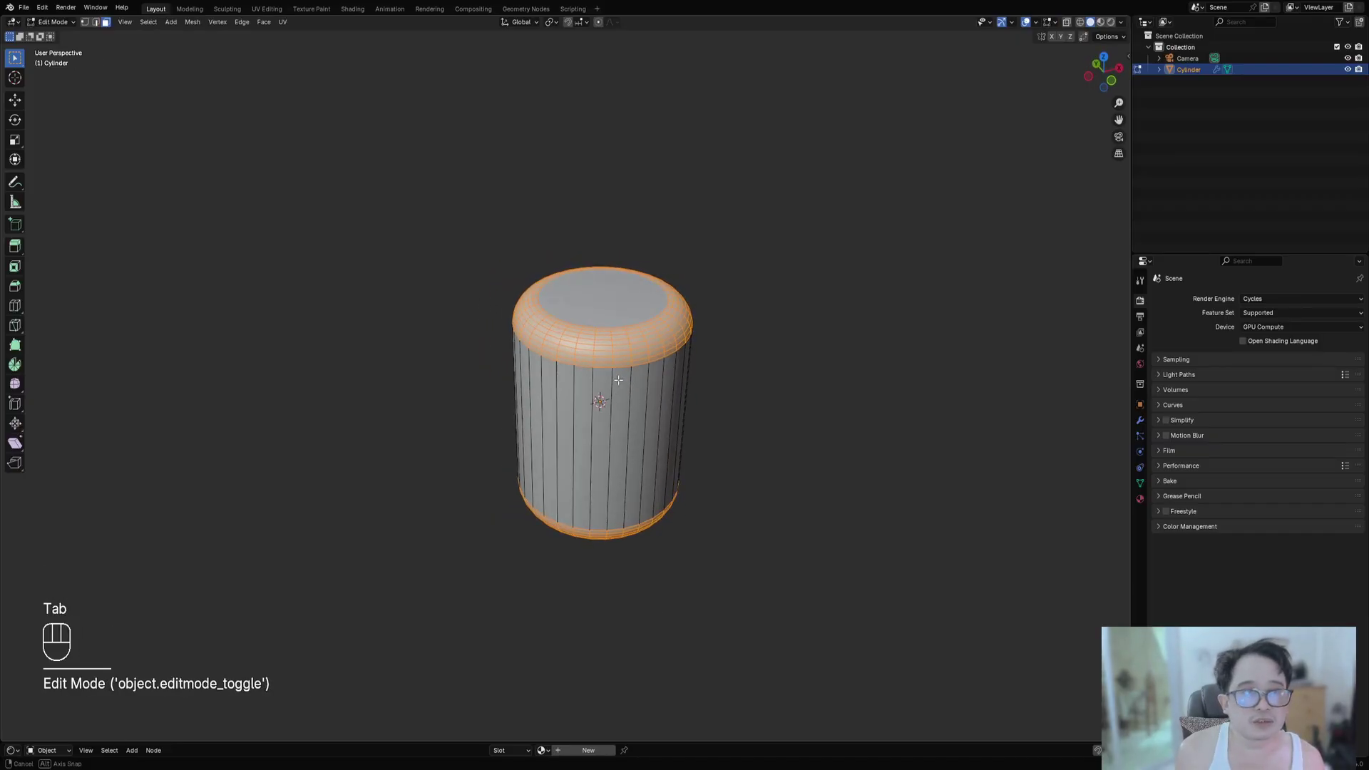
{"action": "key", "text": "ctrl+r"}
{"action": "scroll", "coordinate": [616, 396], "scroll_direction": "up", "scroll_amount": 4}
{"action": "left_click", "coordinate": [615, 396]}
{"action": "right_click", "coordinate": [615, 397]}
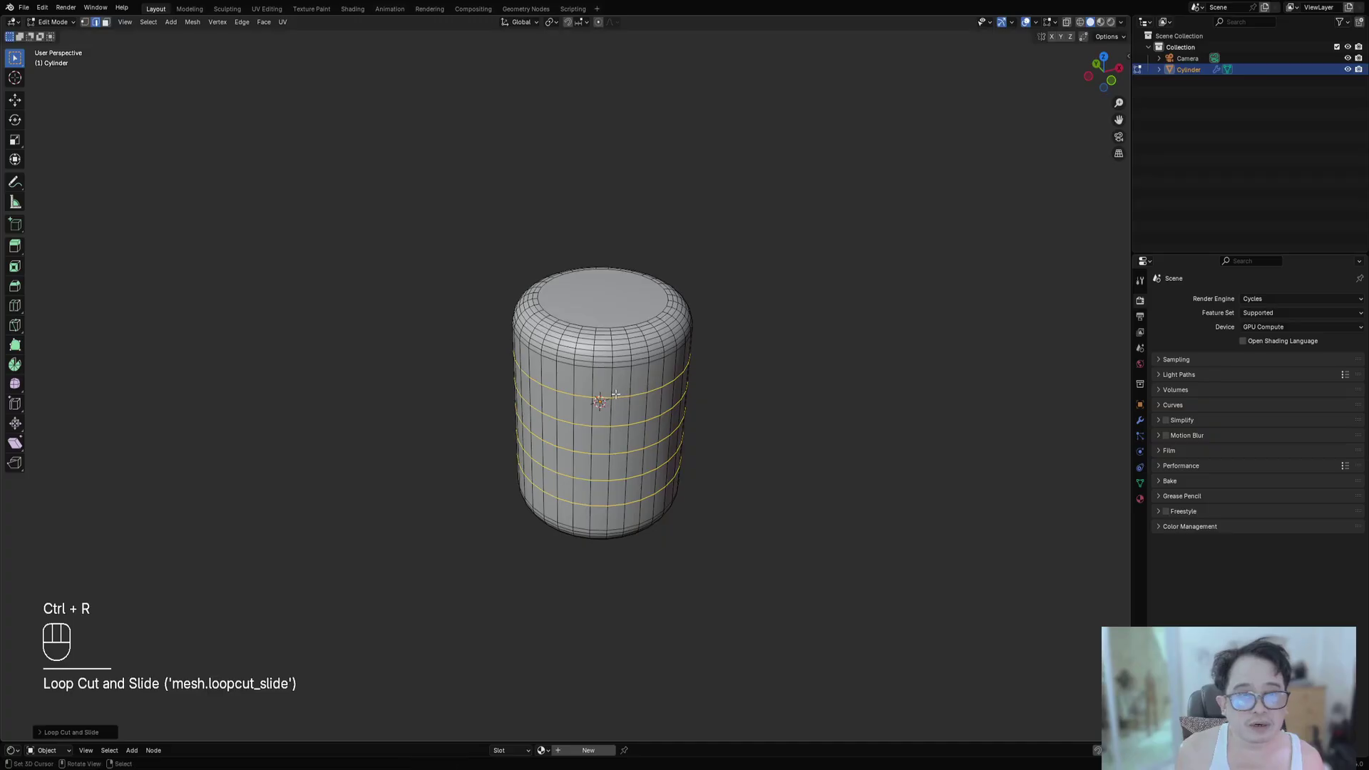
{"action": "scroll", "coordinate": [625, 375], "scroll_direction": "up", "scroll_amount": 4}
{"action": "scroll", "coordinate": [625, 375], "scroll_direction": "down", "scroll_amount": 3}
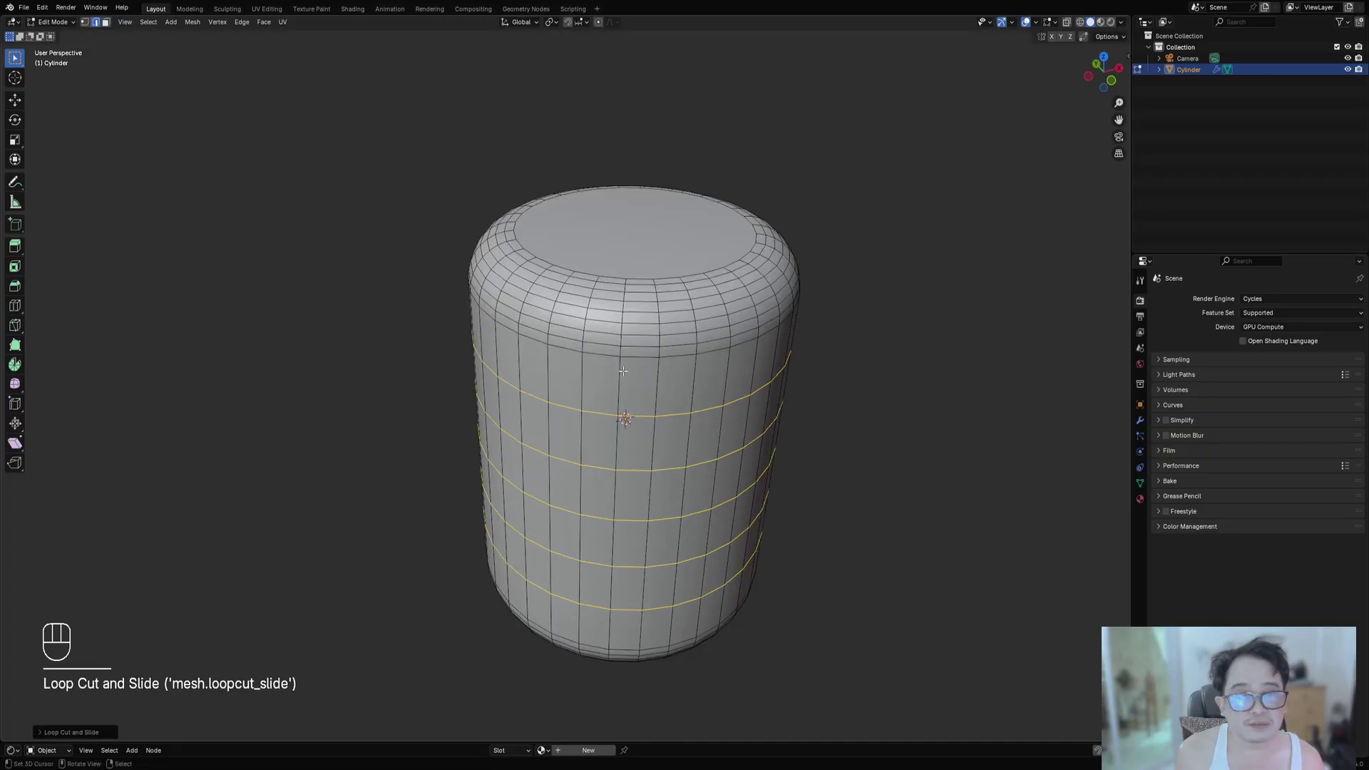
{"action": "middle_click_drag", "start_coordinate": [625, 375], "coordinate": [610, 376]}
{"action": "key", "text": "Tab"}
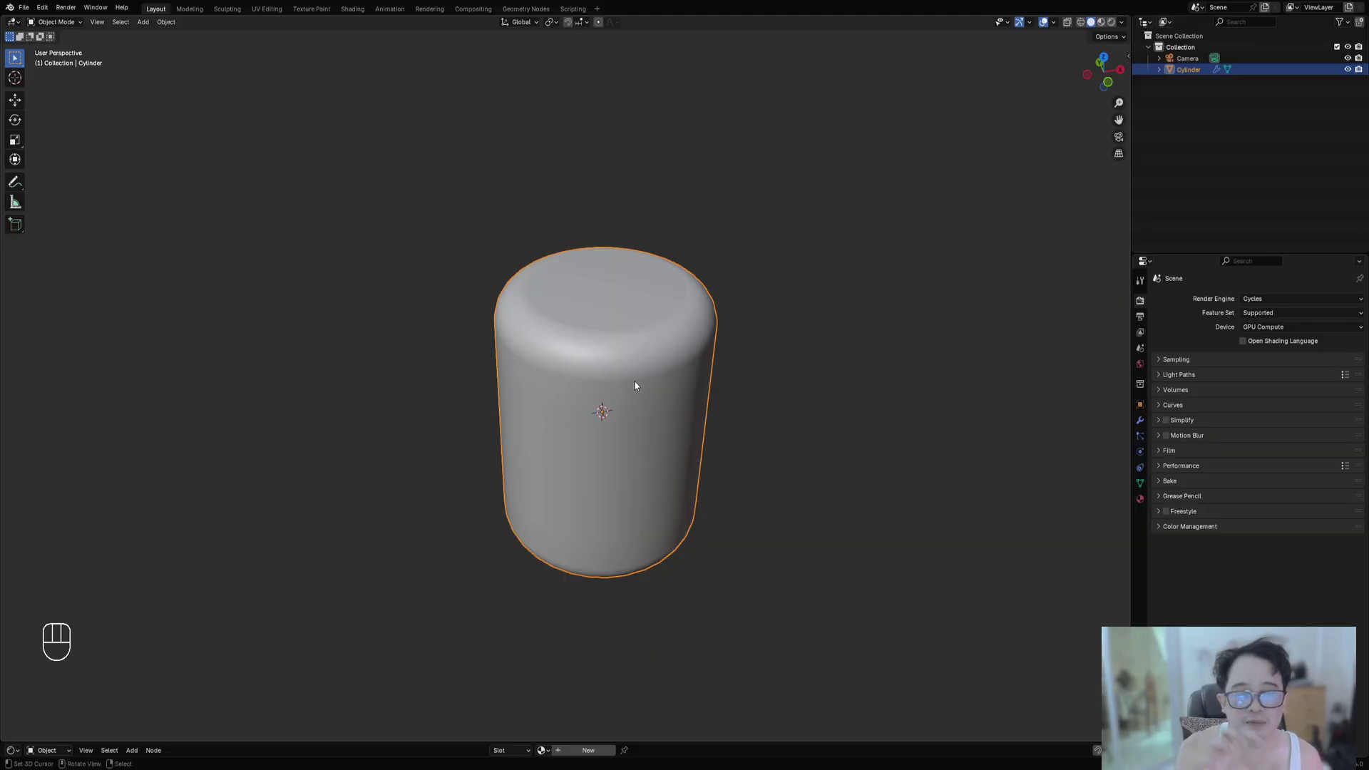
Apply Creative Flow's Auto Mirror to the cylinder with the X, Y and Z mirror axes enabled.
{"action": "scroll", "coordinate": [627, 363], "scroll_direction": "up", "scroll_amount": 1}
{"action": "key", "text": "Tab"}
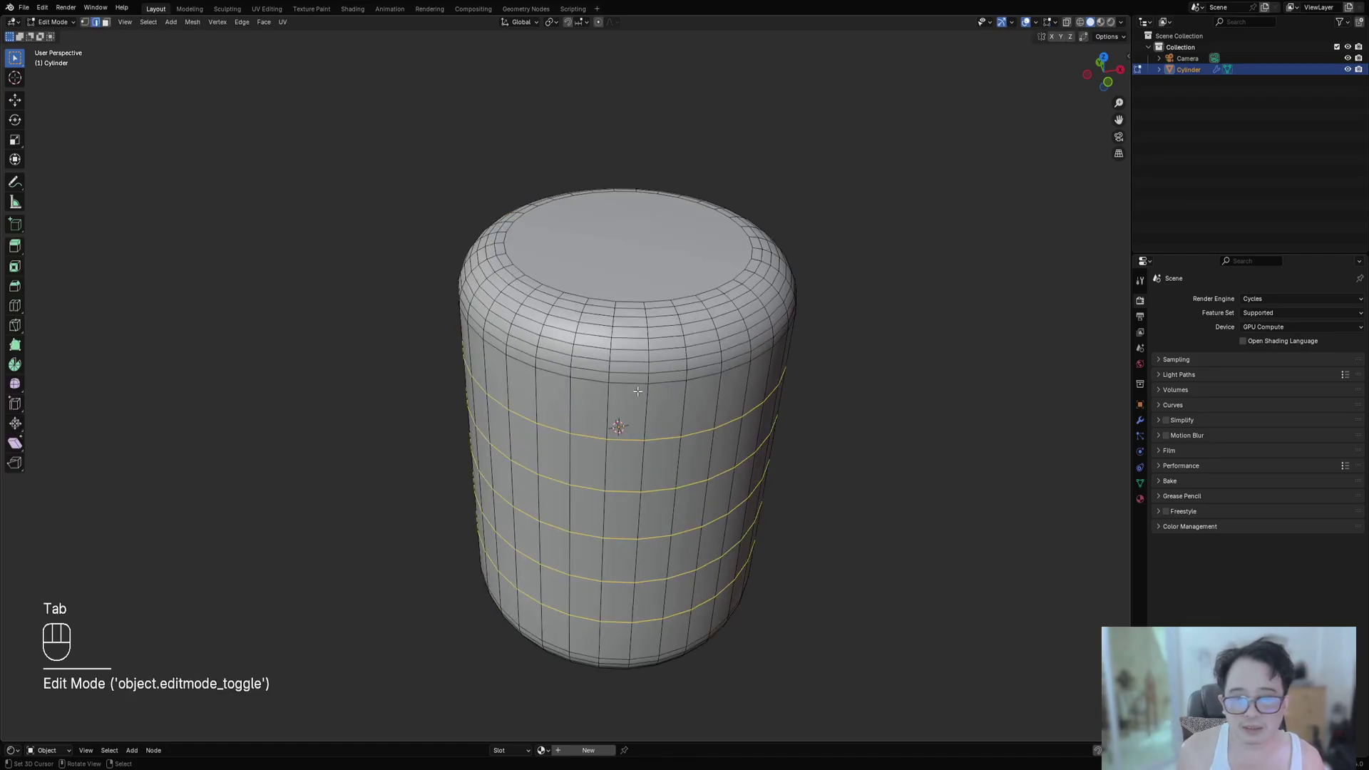
{"action": "key", "text": "Tab"}
{"action": "key", "text": "ctrl+shift+x"}
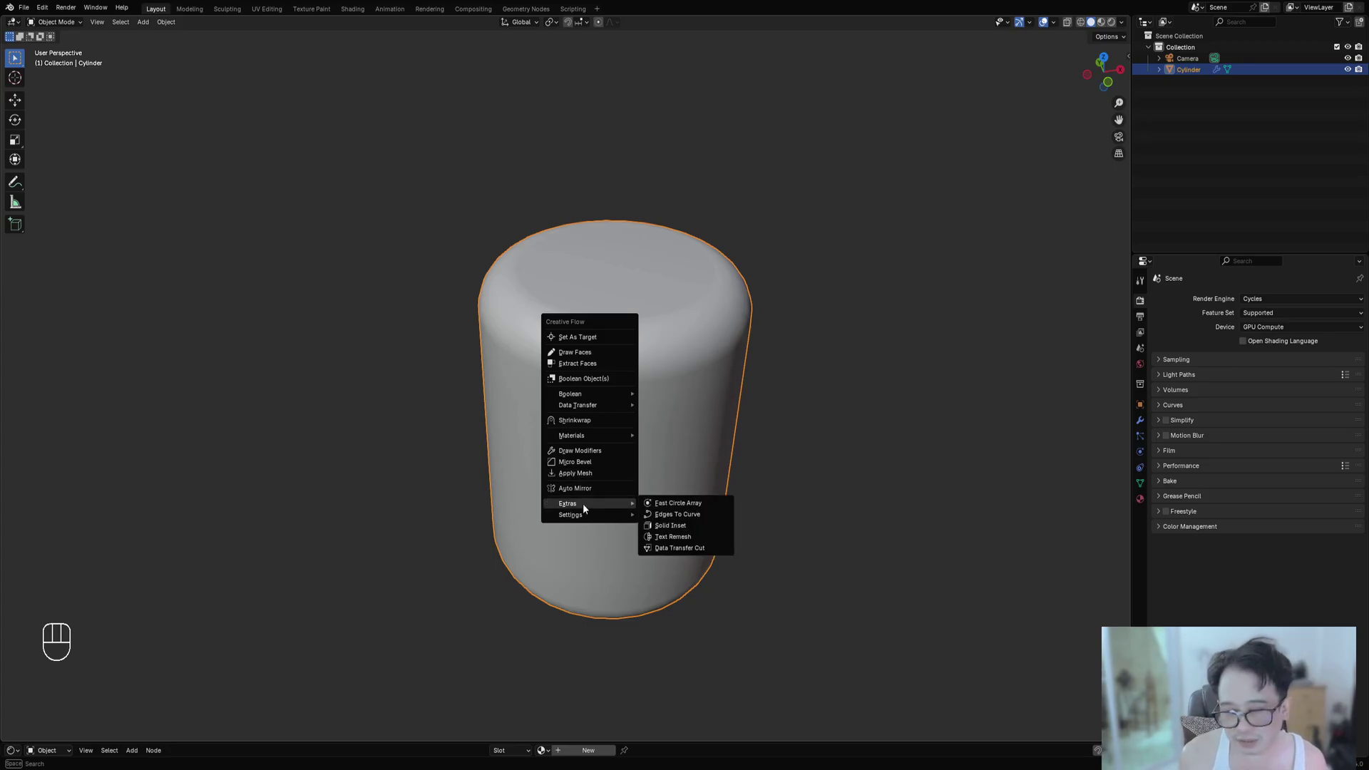
{"action": "left_click", "coordinate": [588, 488]}
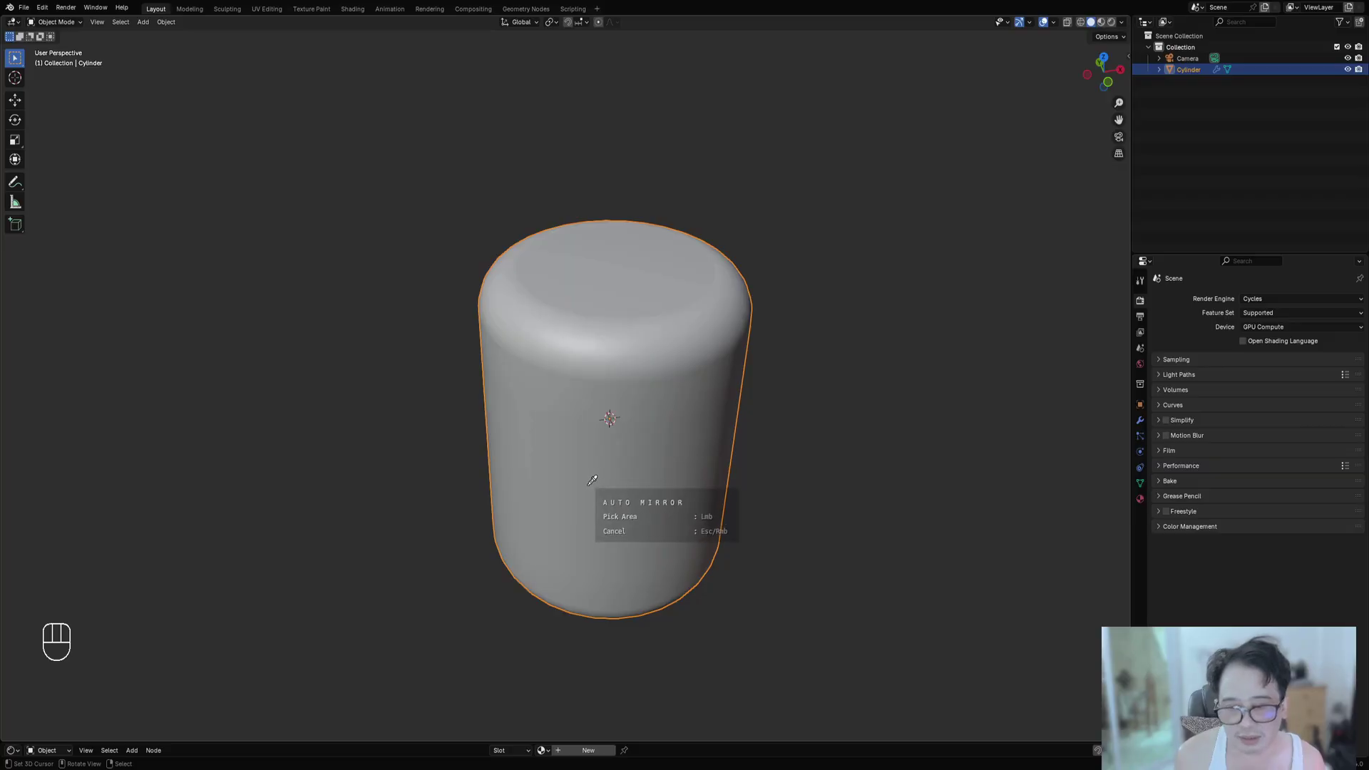
{"action": "left_click", "coordinate": [600, 375]}
{"action": "key", "text": "x"}
{"action": "key", "text": "y"}
{"action": "key", "text": "z"}
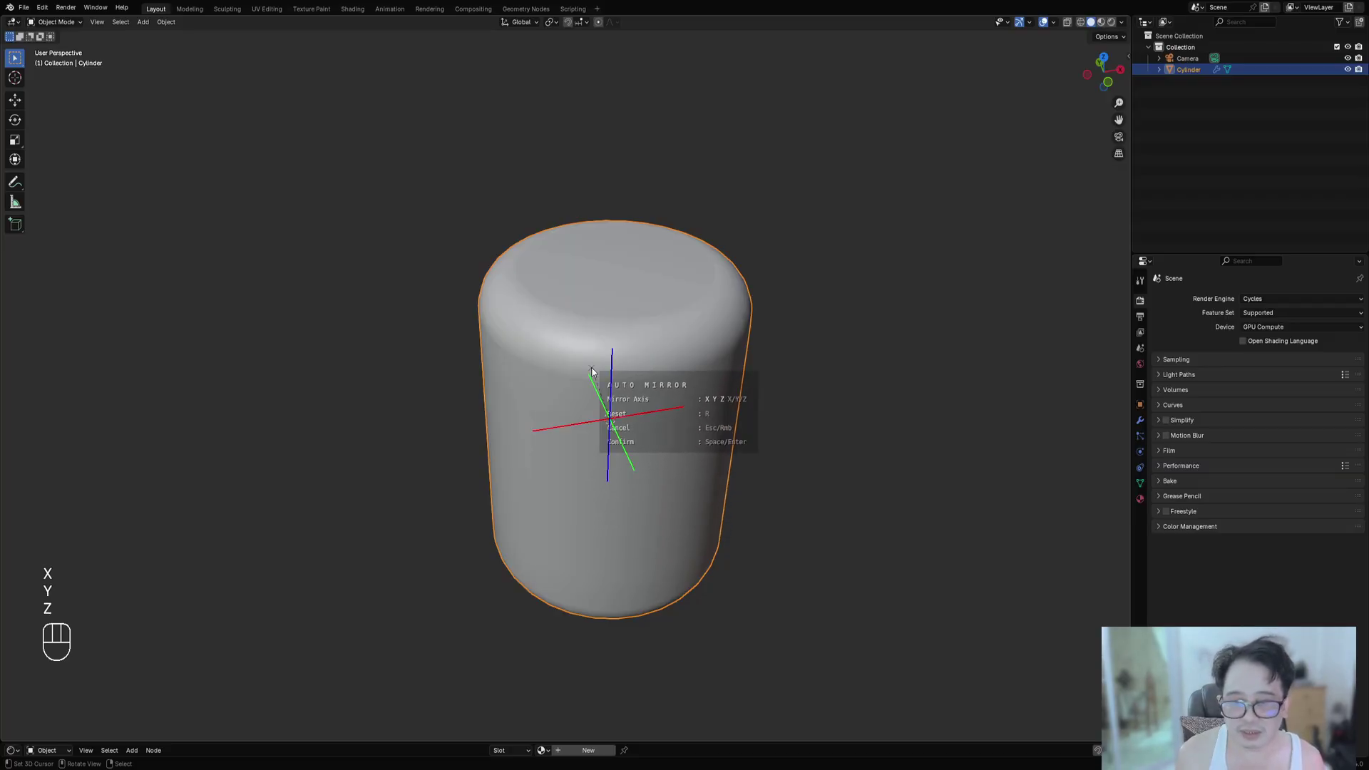
{"action": "key", "text": "space"}
Examine the mirrored segment's topology by selecting its top face and the edge loop along its top rim.
{"action": "key", "text": "Tab"}
{"action": "key", "text": "alt+a"}
{"action": "key", "text": "3"}
{"action": "right_click", "coordinate": [604, 298]}
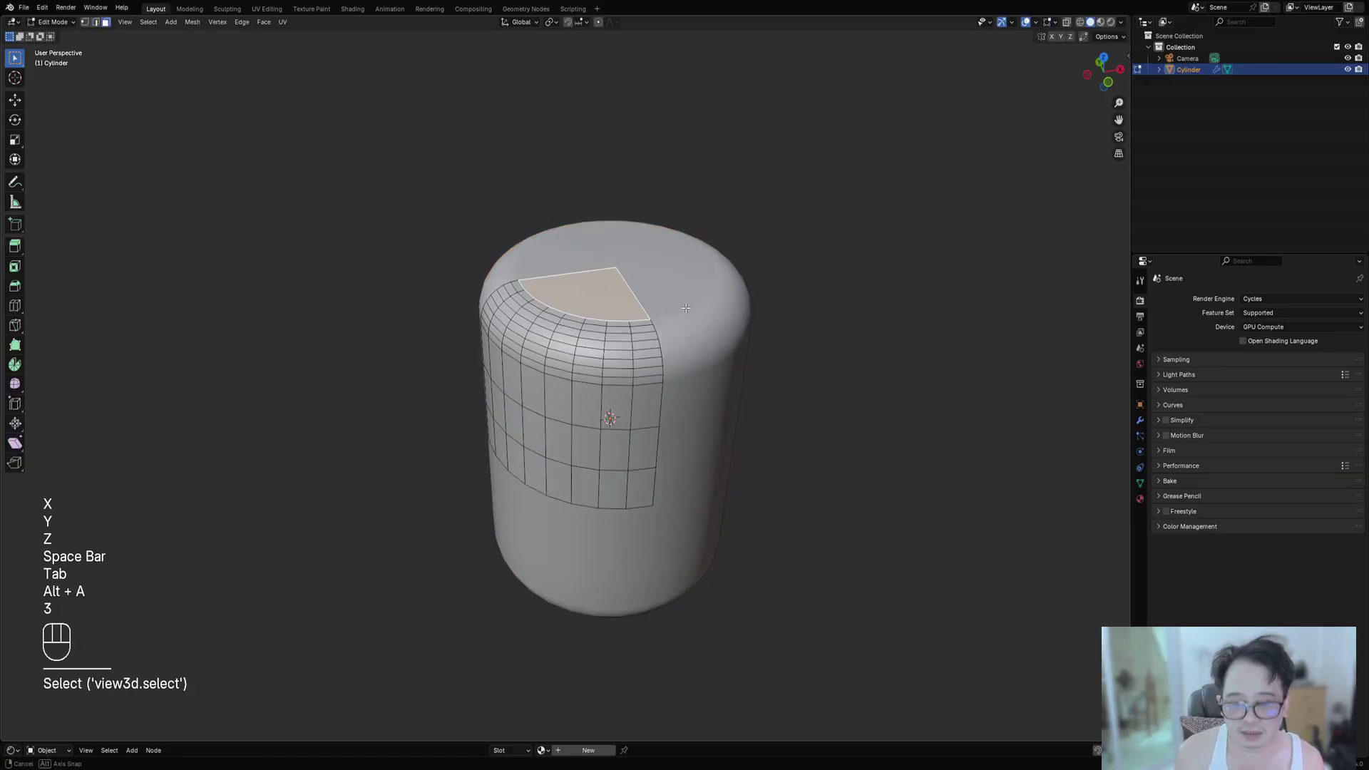
{"action": "middle_click_drag", "start_coordinate": [642, 266], "coordinate": [680, 270]}
{"action": "key", "text": "2"}
{"action": "key", "text": "alt+a"}
{"action": "left_click", "coordinate": [629, 337], "text": "alt+shift"}
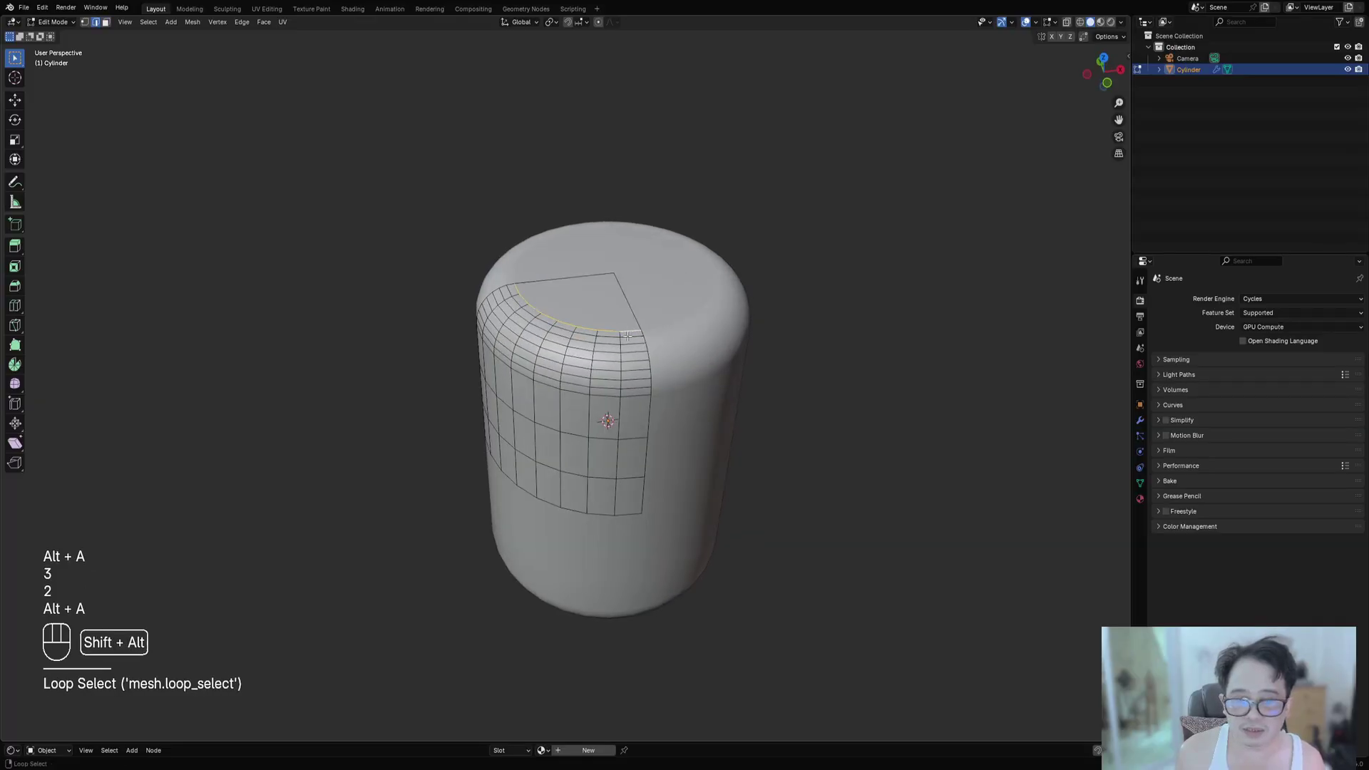
{"action": "key", "text": "alt+a"}
{"action": "left_click", "coordinate": [629, 337], "text": "alt+shift"}
{"action": "key", "text": "Tab"}
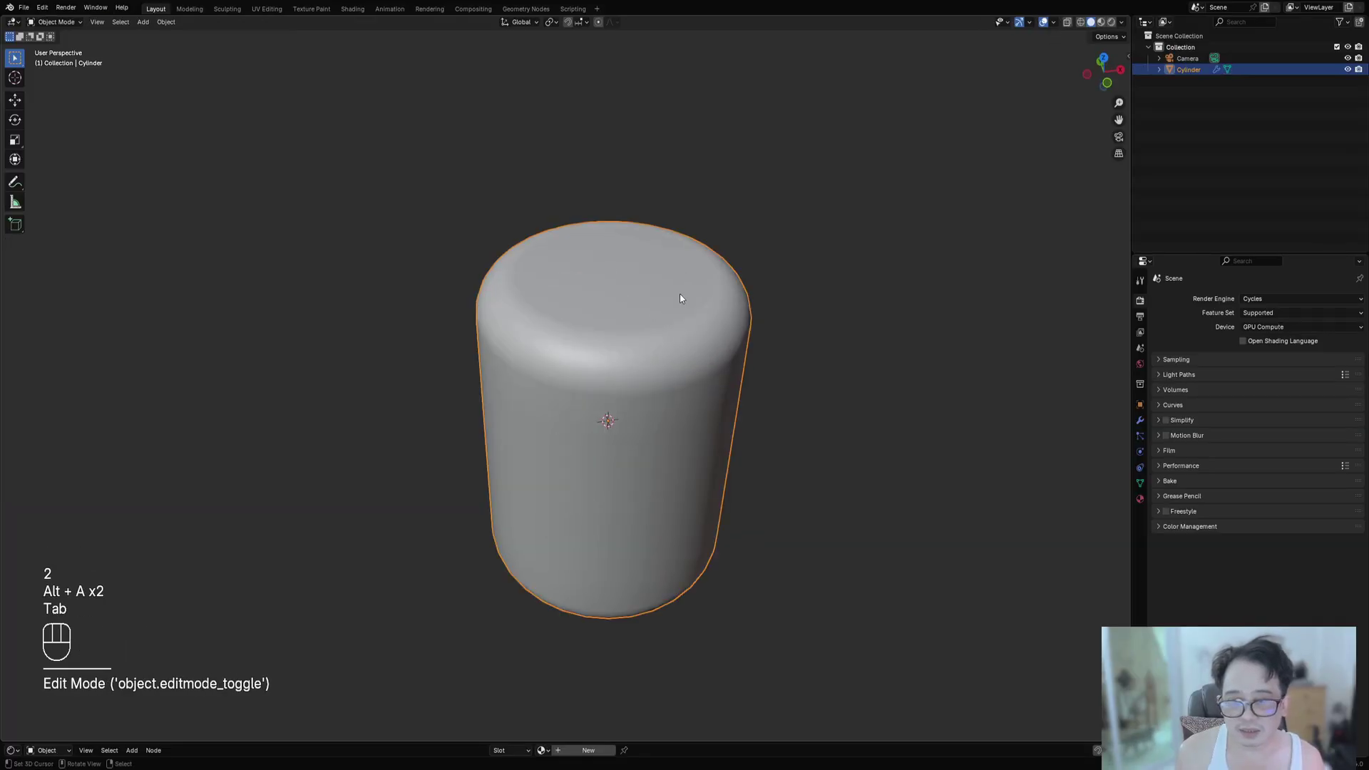
Make the mirrored geometry real with Creative Flow's Apply Mesh and check the loop selection around the top rim.
{"action": "key", "text": "shift+ctrl+x"}
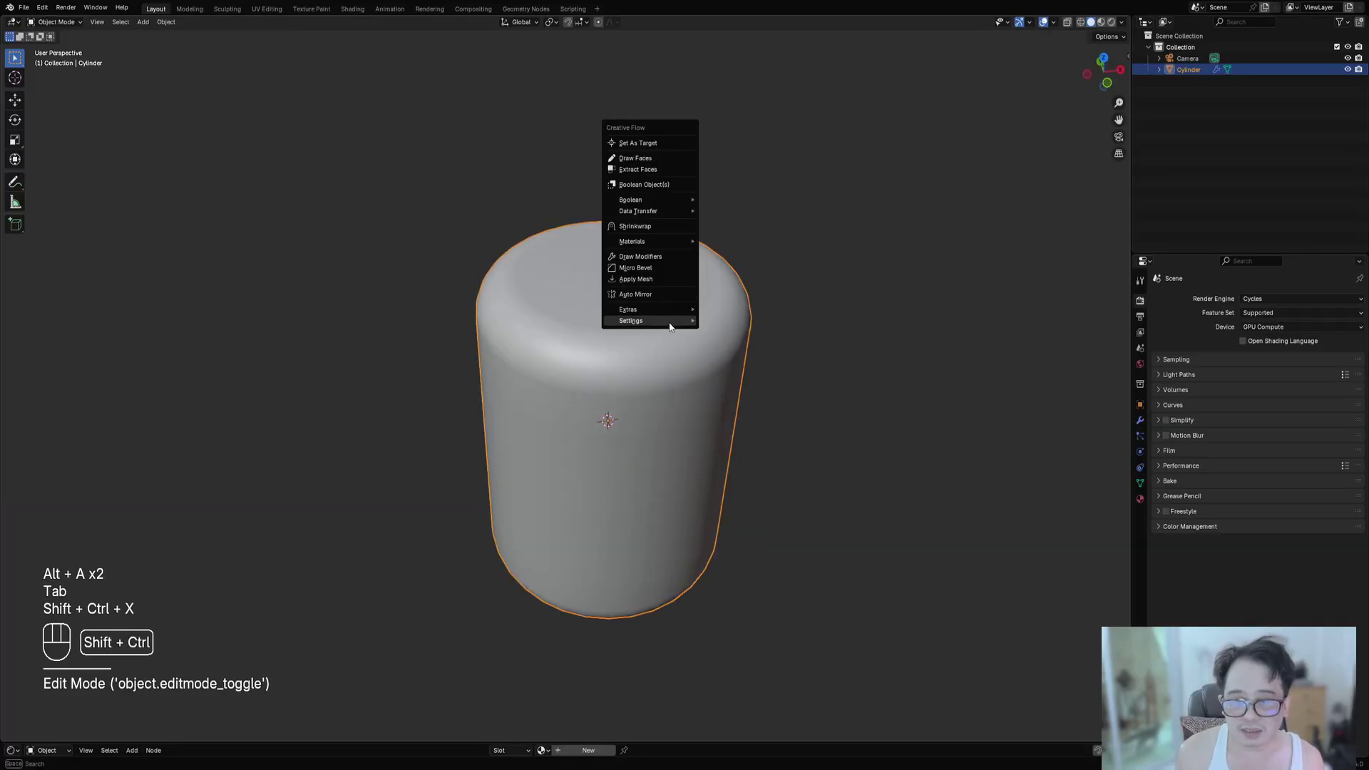
{"action": "left_click", "coordinate": [662, 276]}
{"action": "key", "text": "Tab"}
{"action": "key", "text": "alt+a"}
{"action": "right_click", "coordinate": [629, 334], "text": "alt+shift"}
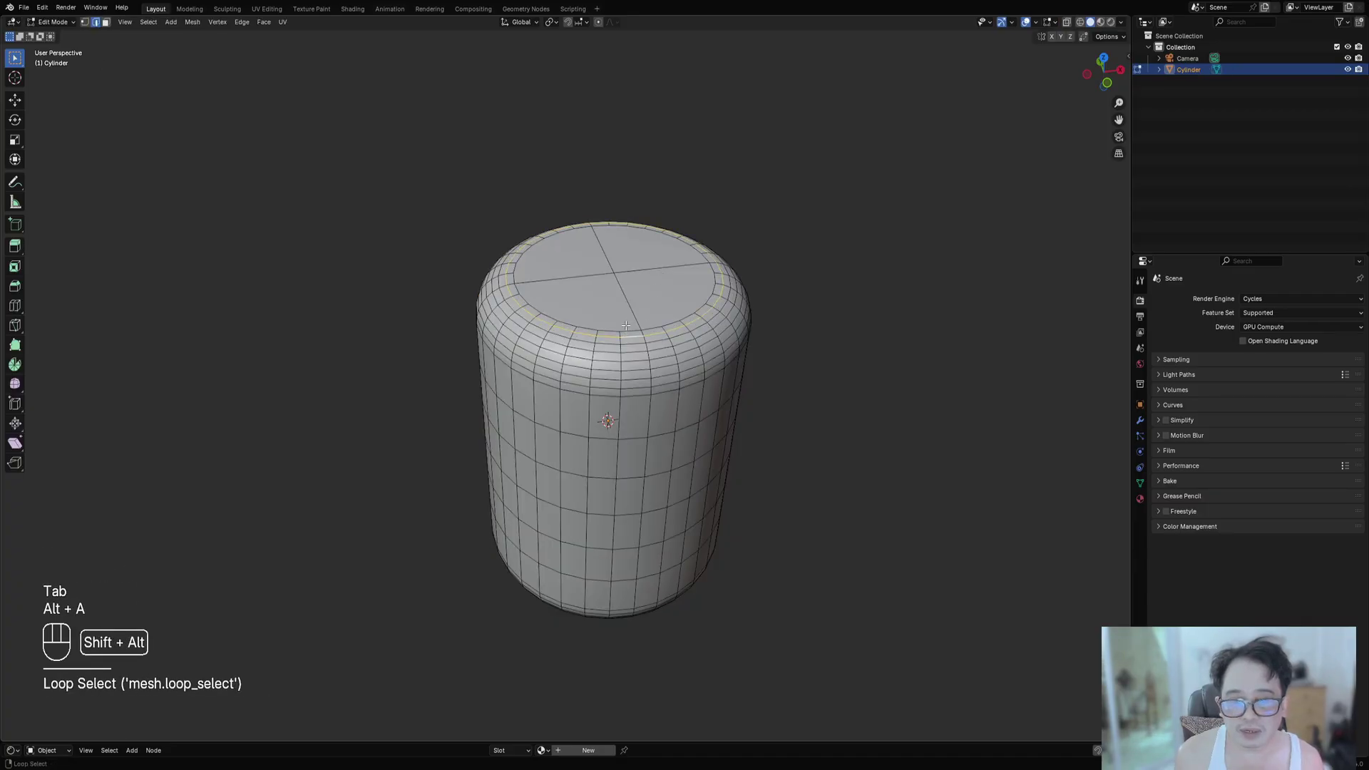
Delete the four faces that form the cylinder's flat top cap.
{"action": "key", "text": "3"}
{"action": "right_click", "coordinate": [600, 303], "text": "shift"}
{"action": "right_click", "coordinate": [584, 258], "text": "shift"}
{"action": "right_click", "coordinate": [625, 255], "text": "shift"}
{"action": "right_click", "coordinate": [649, 296], "text": "shift"}
{"action": "key", "text": "x"}
{"action": "key", "text": "r"}
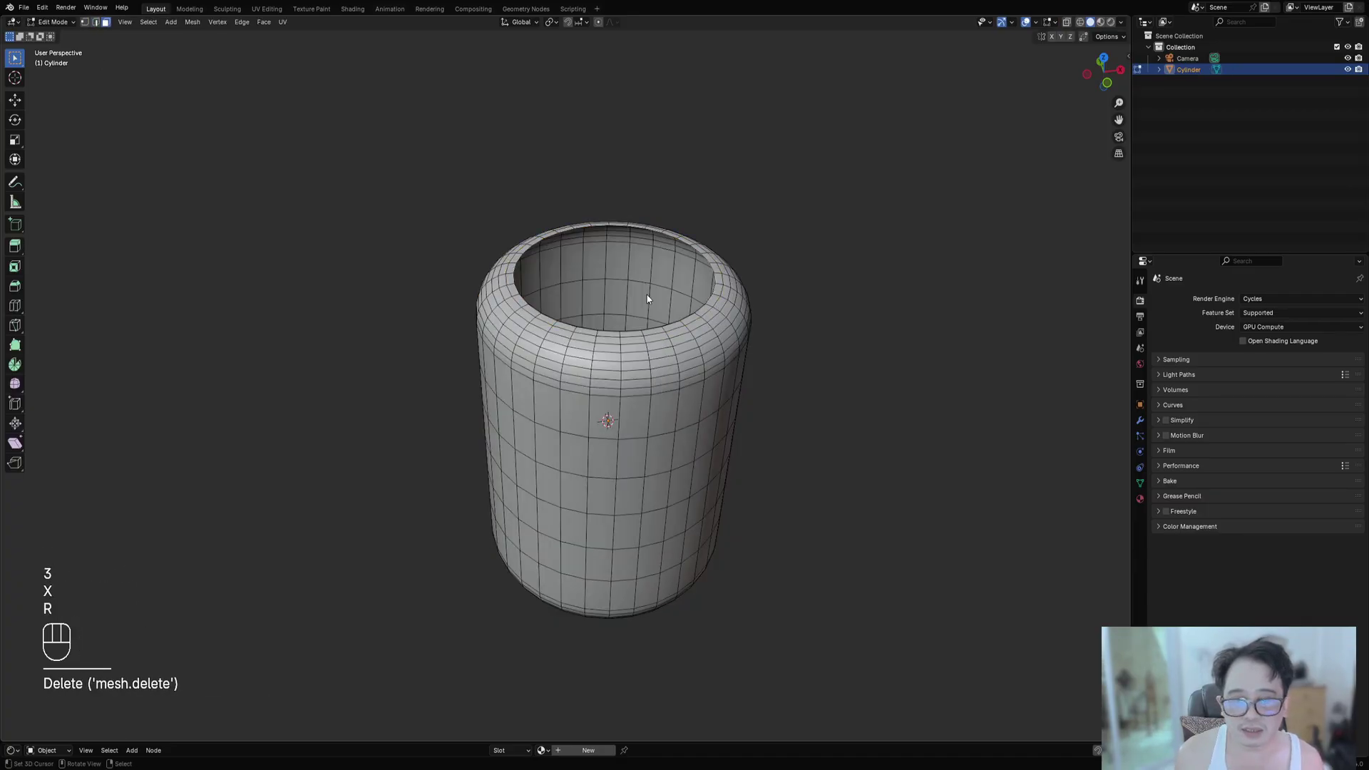
Delete the four faces that form the cylinder's flat bottom cap.
{"action": "middle_click_drag", "start_coordinate": [675, 392], "coordinate": [673, 269]}
{"action": "right_click", "coordinate": [590, 524]}
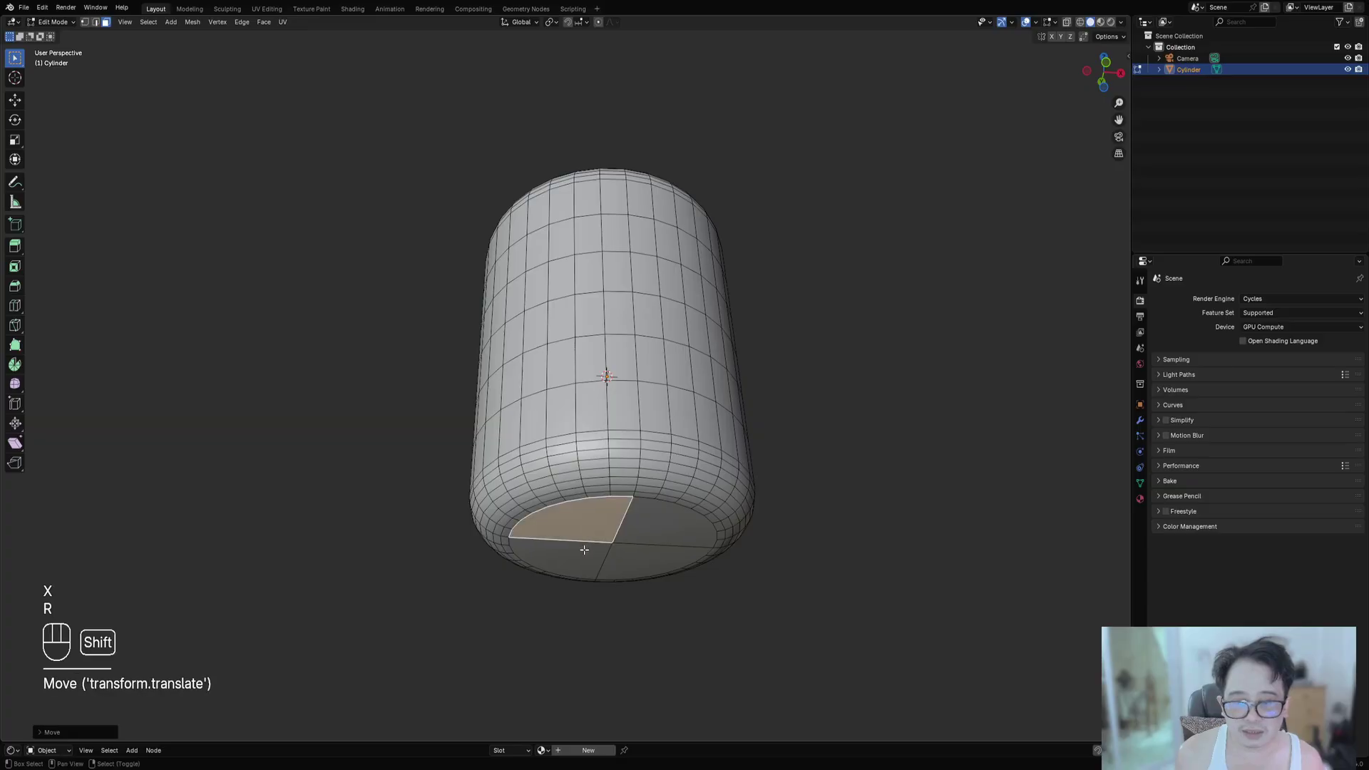
{"action": "right_click", "coordinate": [585, 553], "text": "shift"}
{"action": "right_click", "coordinate": [605, 563], "text": "shift"}
{"action": "right_click", "coordinate": [641, 521], "text": "shift"}
{"action": "key", "text": "x"}
{"action": "key", "text": "f"}
Extend a selection of the top opening's edge loop to all its edge rings and subdivide them.
{"action": "middle_click_drag", "start_coordinate": [606, 214], "coordinate": [603, 330]}
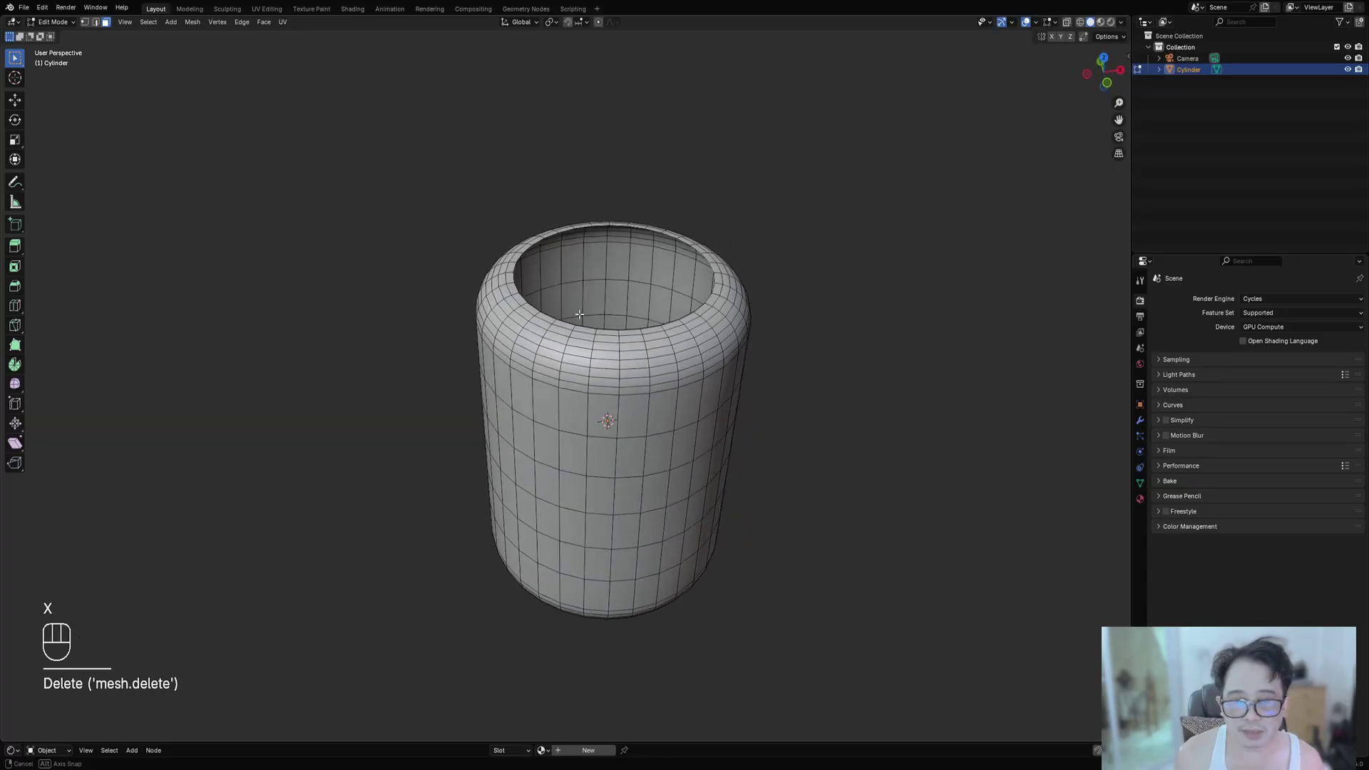
{"action": "scroll", "coordinate": [602, 326], "scroll_direction": "up", "scroll_amount": 1}
{"action": "key", "text": "2"}
{"action": "left_click", "coordinate": [603, 324], "text": "alt+shift"}
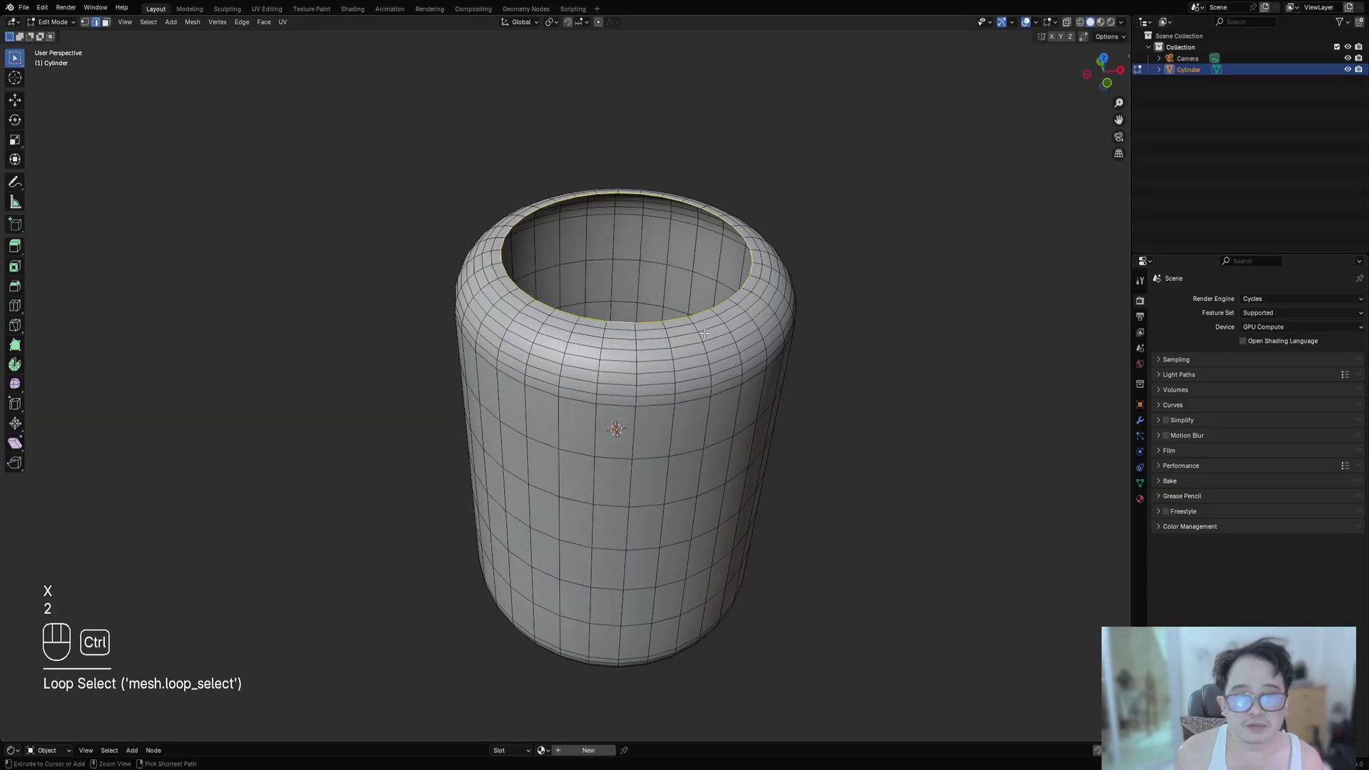
{"action": "key", "text": "ctrl+e"}
{"action": "mouse_move", "coordinate": [706, 332]}
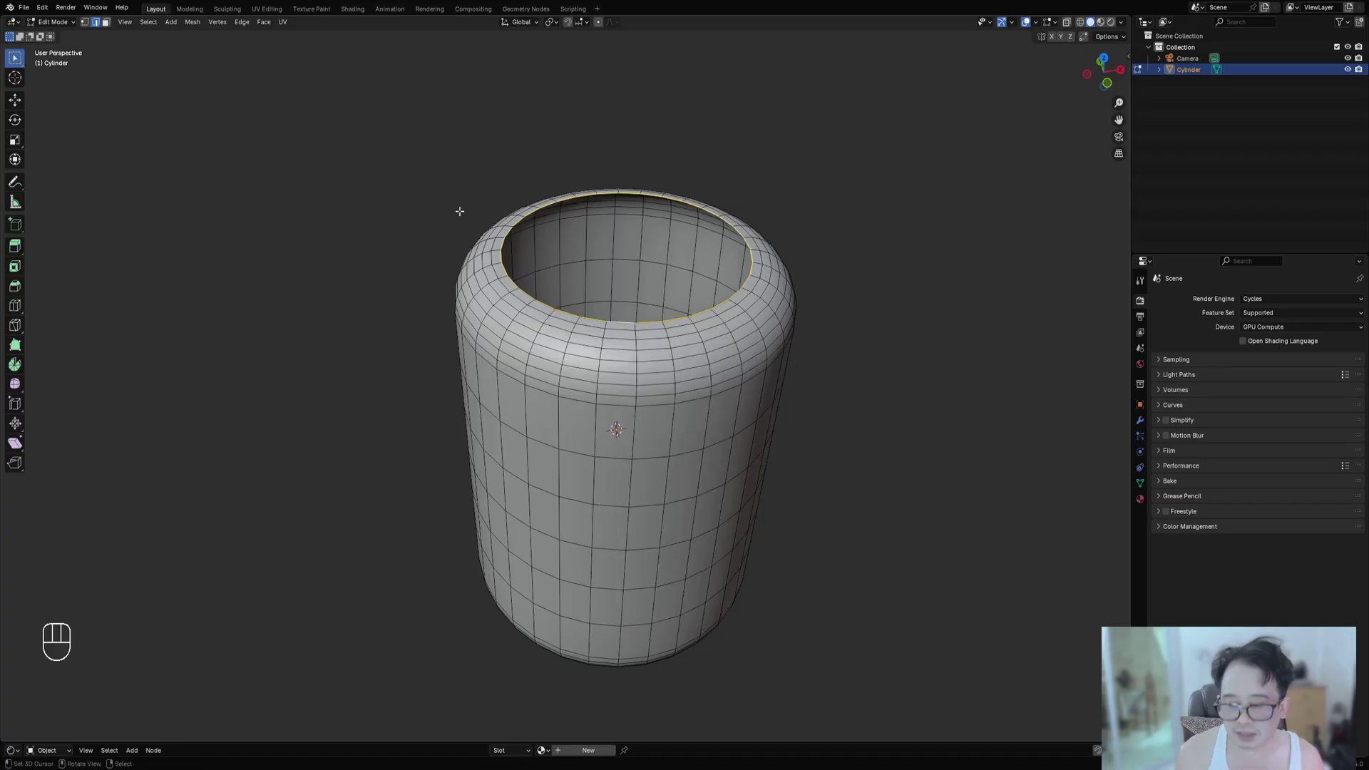
{"action": "key", "text": "F3"}
{"action": "type", "text": "edger"}
{"action": "key", "text": "BackSpace"}
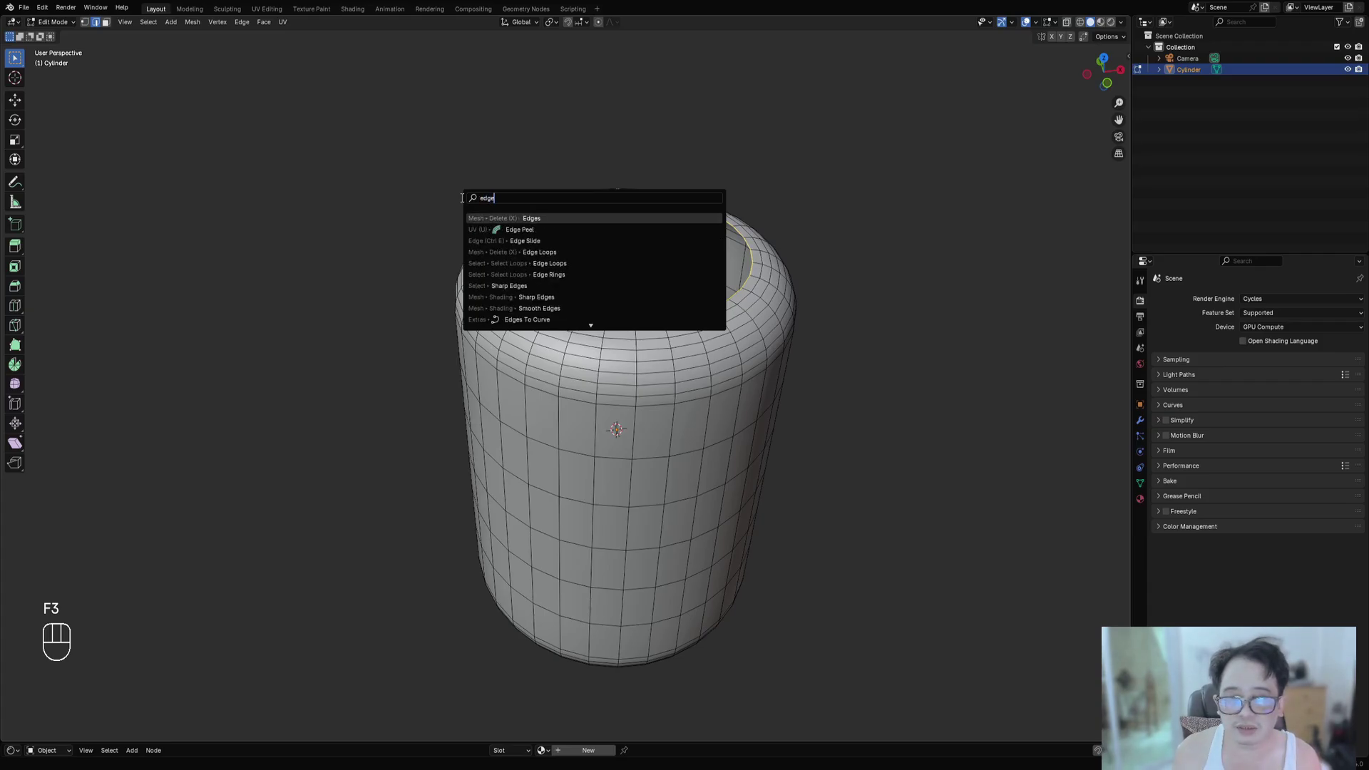
{"action": "type", "text": "ring"}
{"action": "key", "text": "Return"}
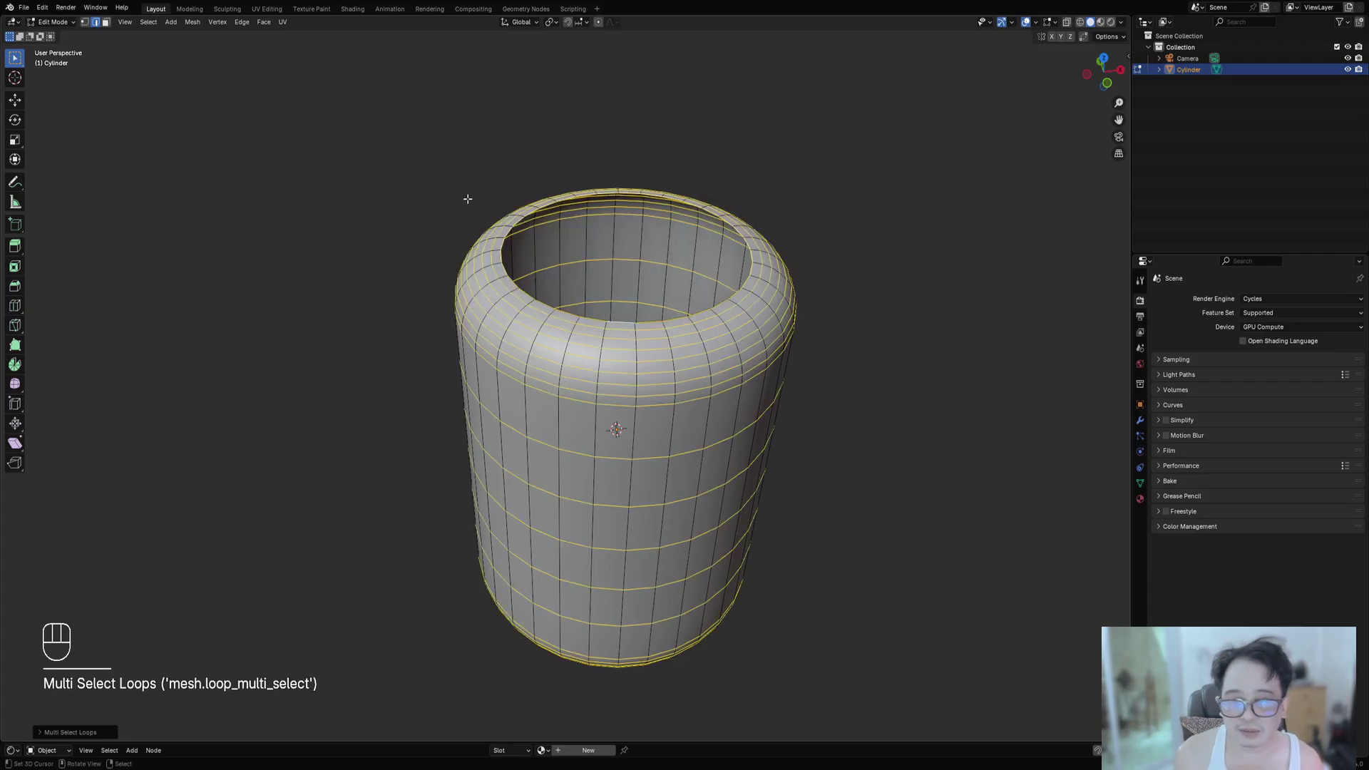
{"action": "key", "text": "w"}
{"action": "left_click", "coordinate": [719, 271]}
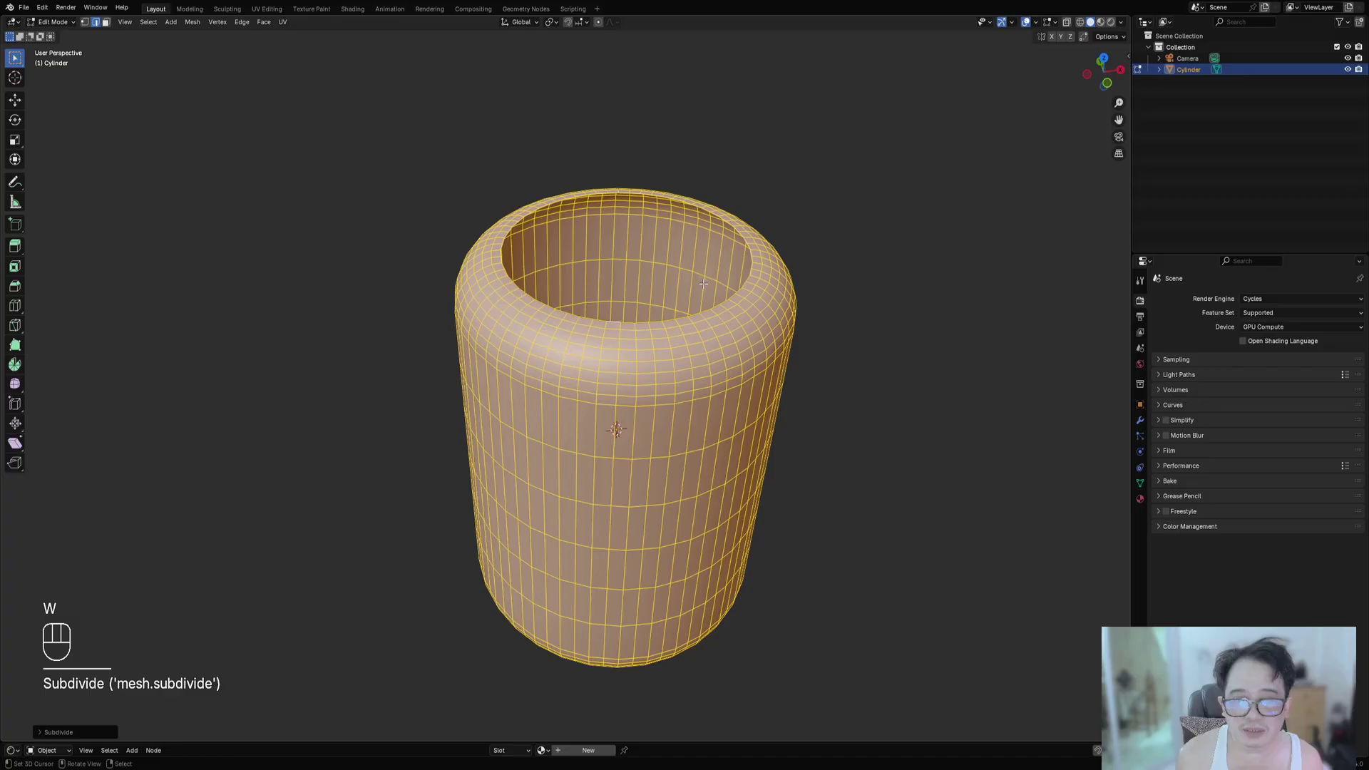
Select the edge rings again from the top opening's loop and round them with the LoopTools Circle operation.
{"action": "key", "text": "alt+a"}
{"action": "key", "text": "2"}
{"action": "left_click", "coordinate": [679, 304], "text": "alt+shift"}
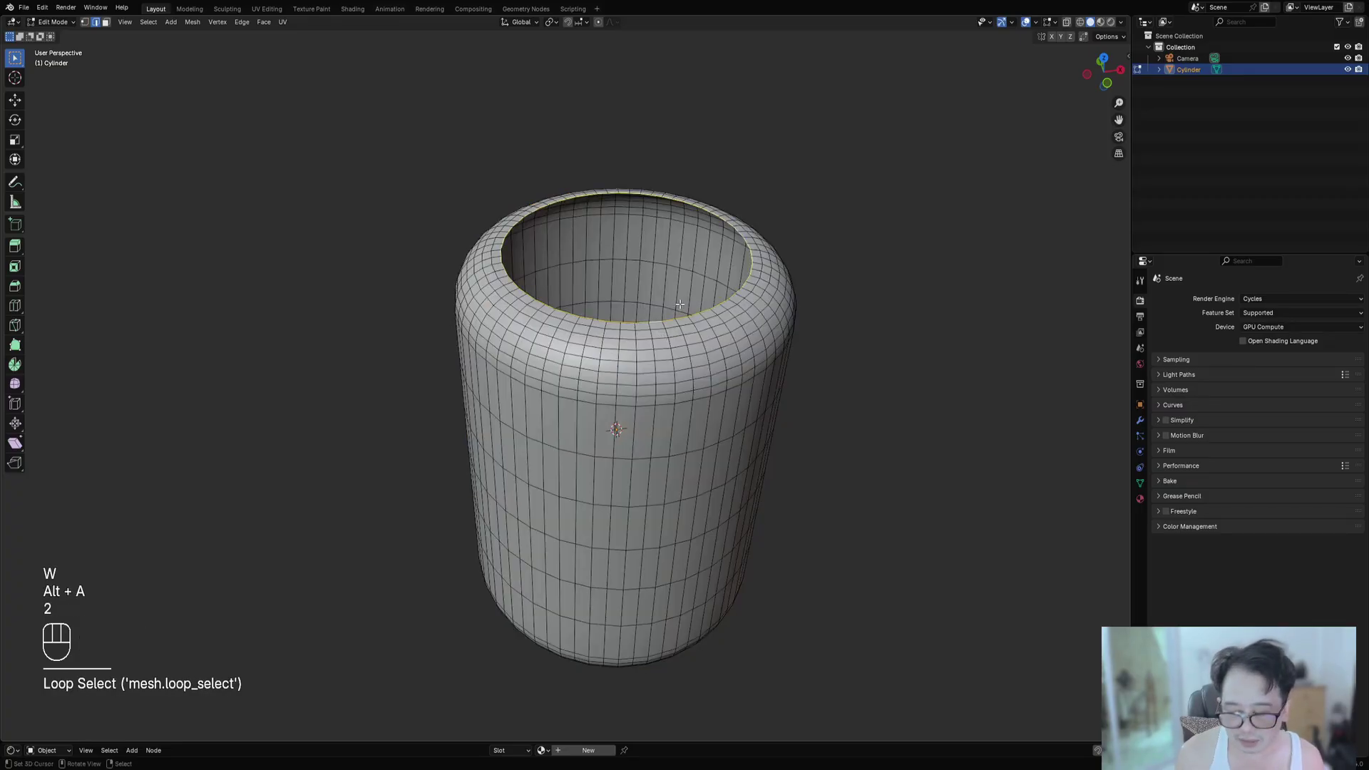
{"action": "key", "text": "F3"}
{"action": "type", "text": "edge rin"}
{"action": "key", "text": "Return"}
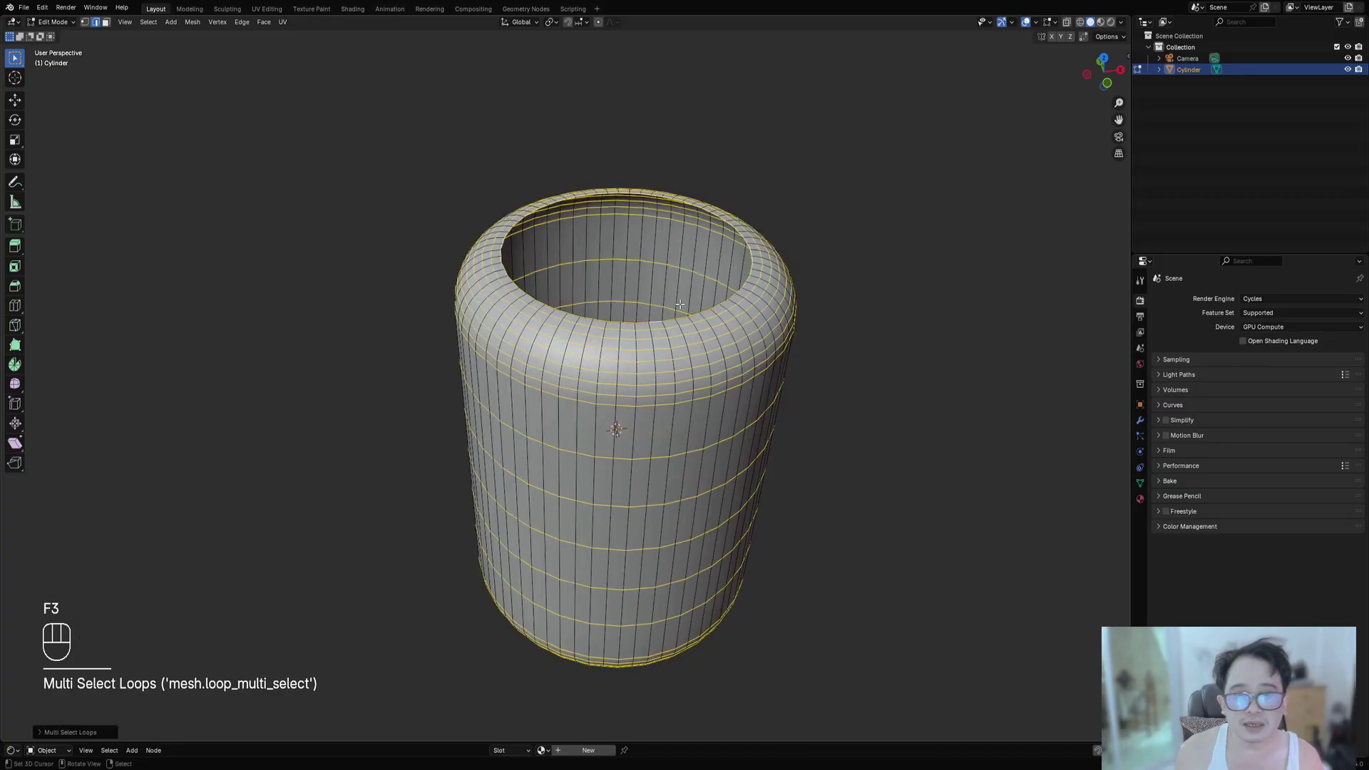
{"action": "key", "text": "w"}
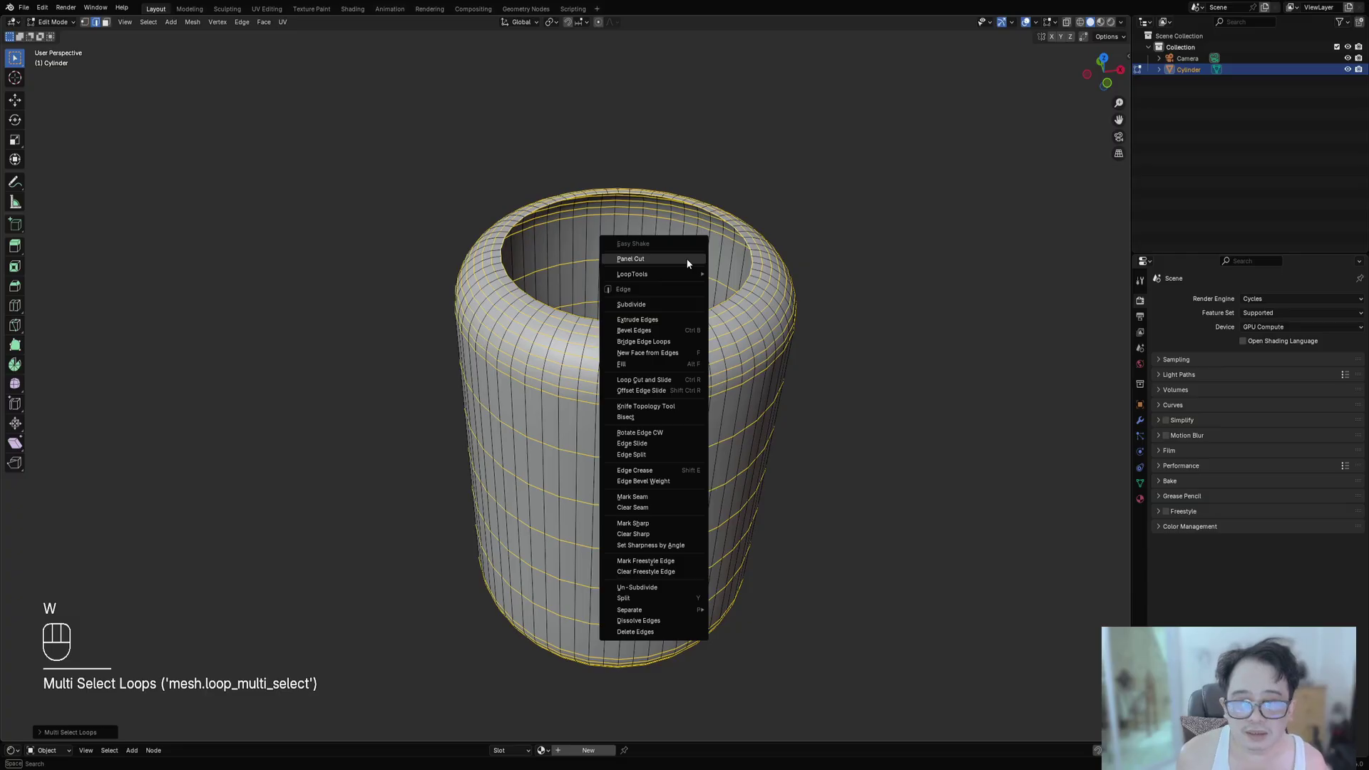
{"action": "mouse_move", "coordinate": [690, 278]}
{"action": "left_click", "coordinate": [769, 284]}
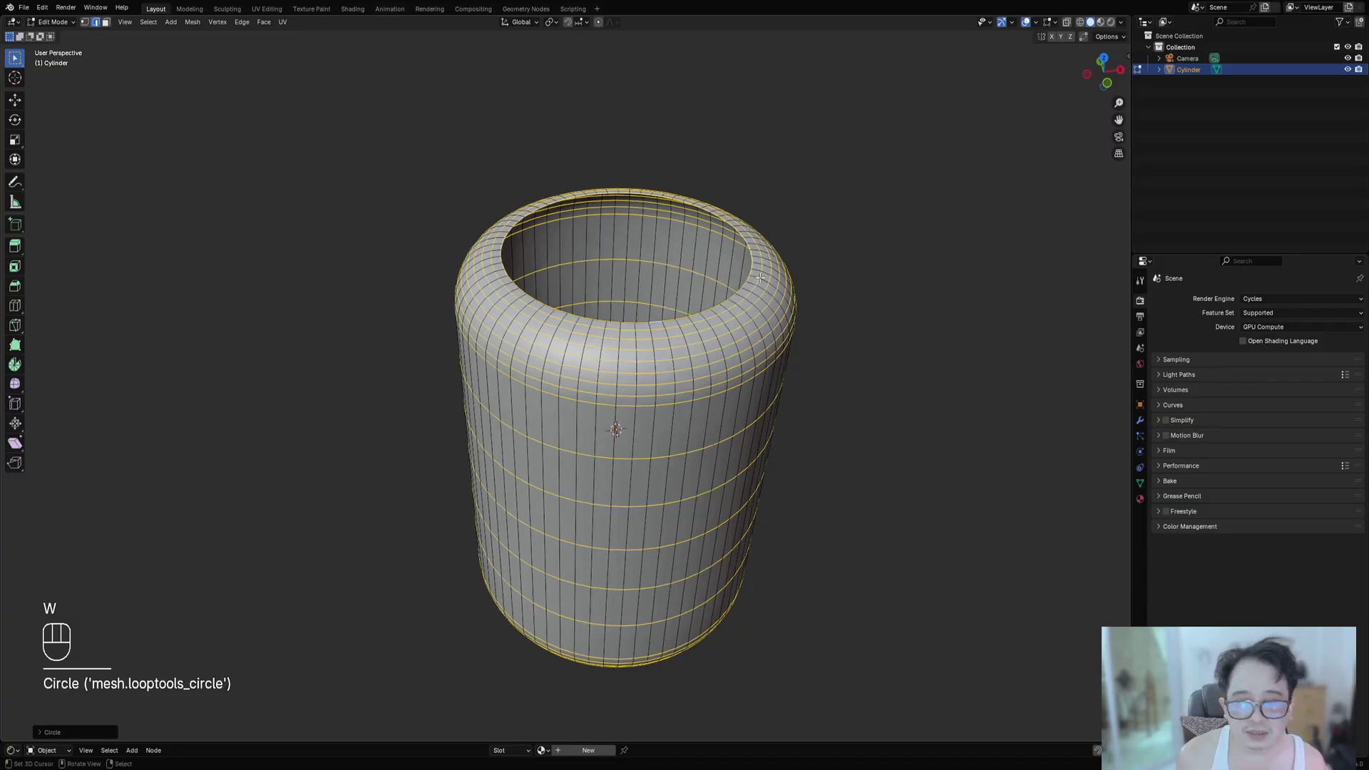
Select the whole mesh, fill both open ends of the cylinder with cap faces and return to Object Mode.
{"action": "key", "text": "a"}
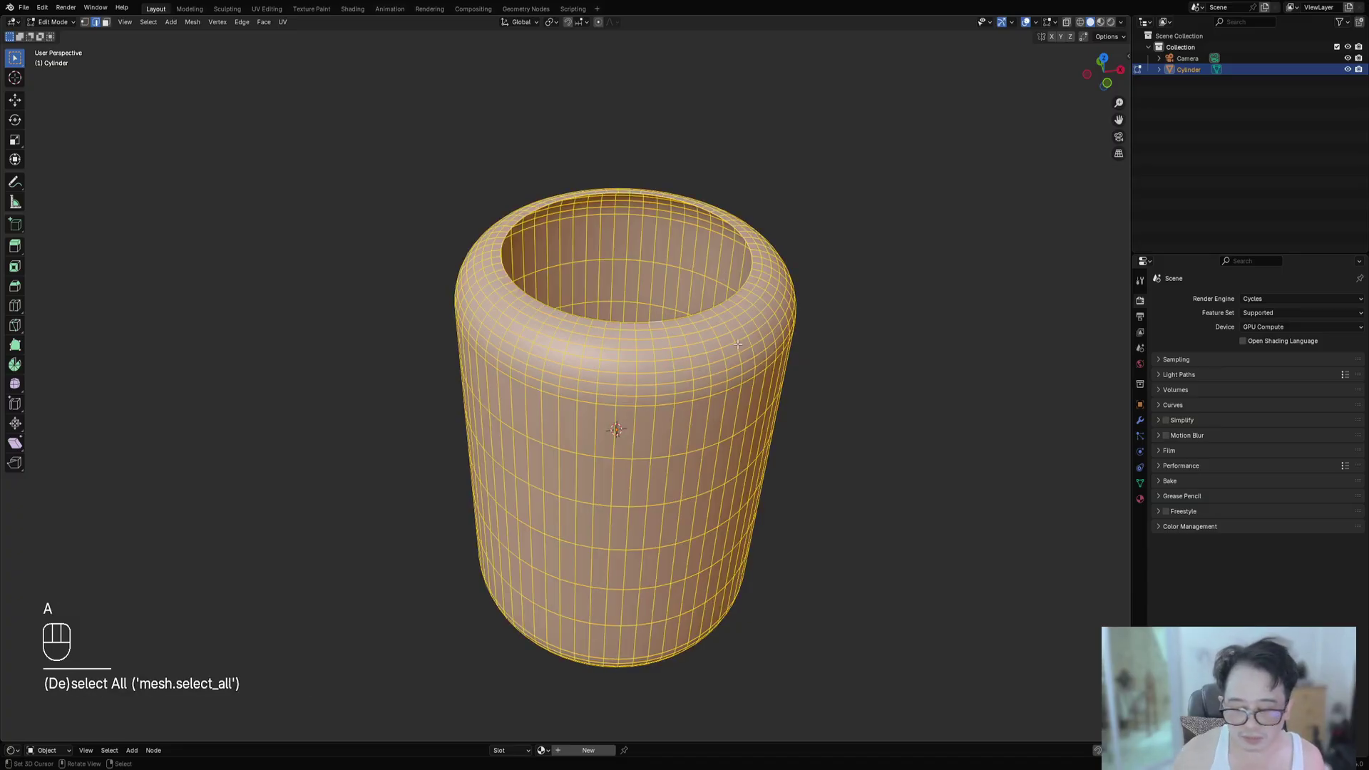
{"action": "key", "text": "f"}
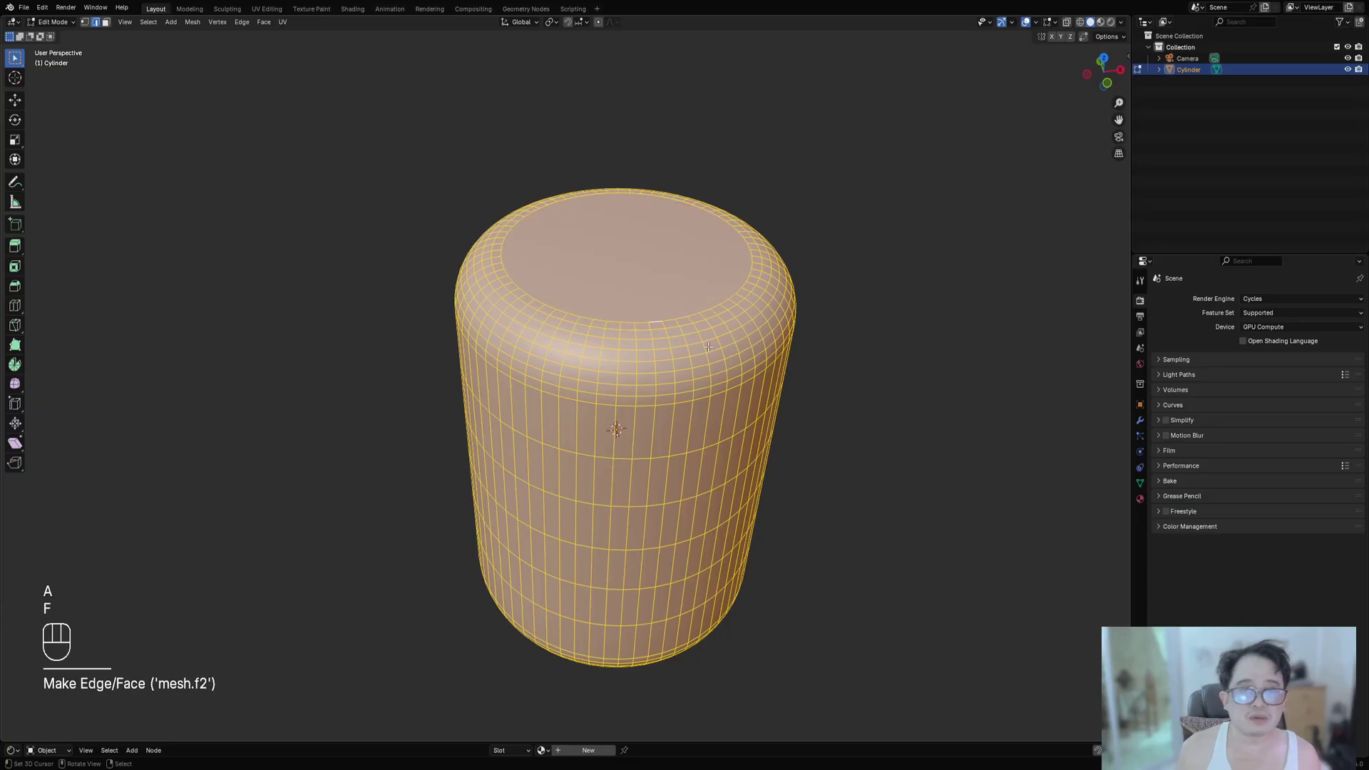
{"action": "scroll", "coordinate": [770, 421], "scroll_direction": "up", "scroll_amount": 2}
{"action": "scroll", "coordinate": [764, 403], "scroll_direction": "down", "scroll_amount": 2}
{"action": "key", "text": "Tab"}
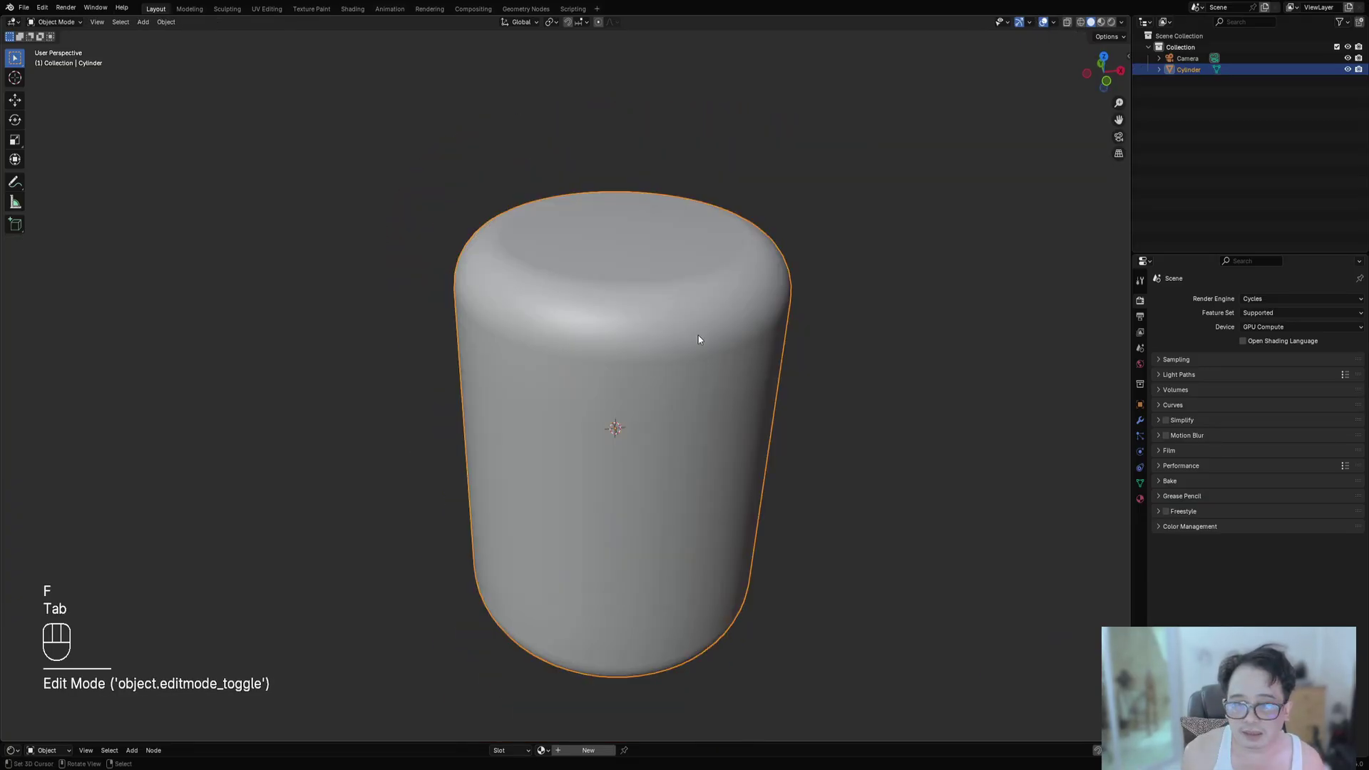
Apply Auto Mirror to the cylinder on the X, Y and Z axes.
{"action": "middle_click_drag", "start_coordinate": [699, 335], "coordinate": [710, 268]}
{"action": "key", "text": "shift+ctrl+x"}
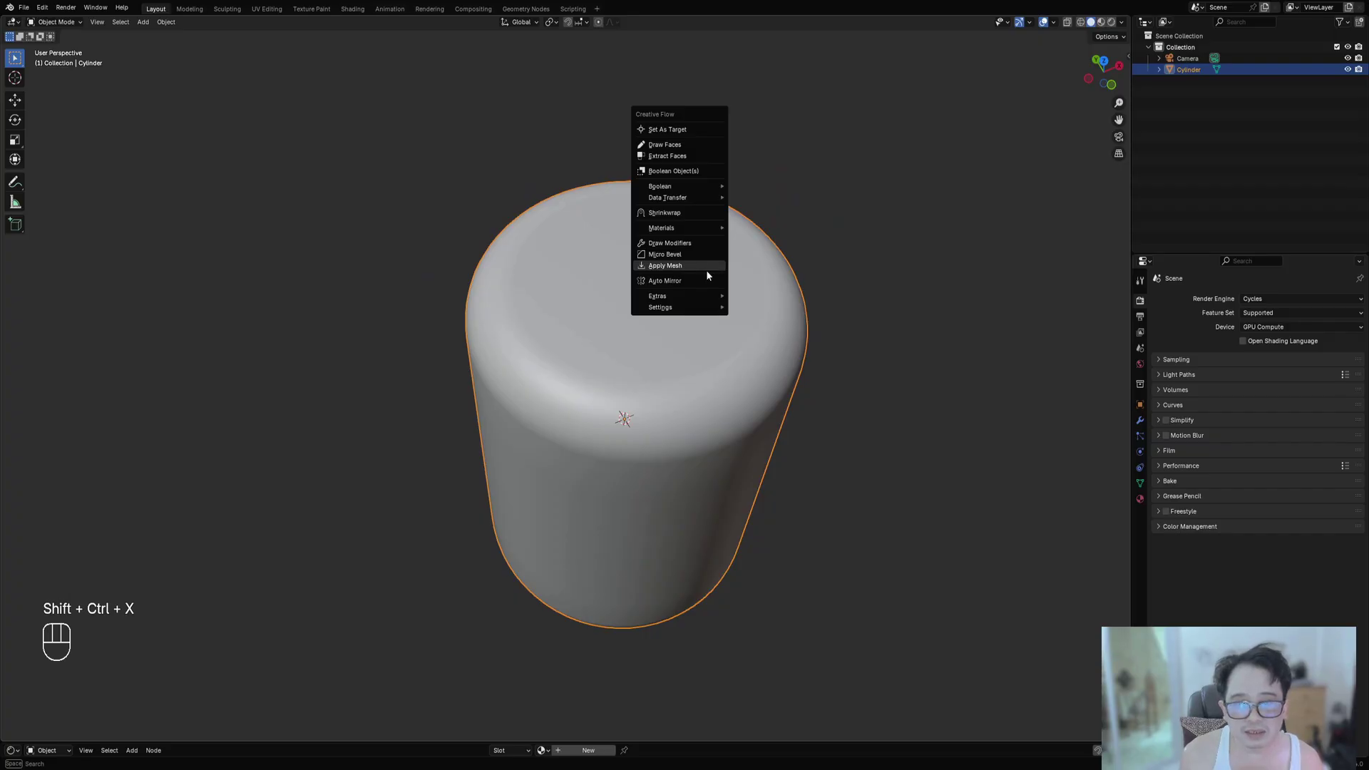
{"action": "left_click", "coordinate": [707, 280]}
{"action": "key", "text": "x"}
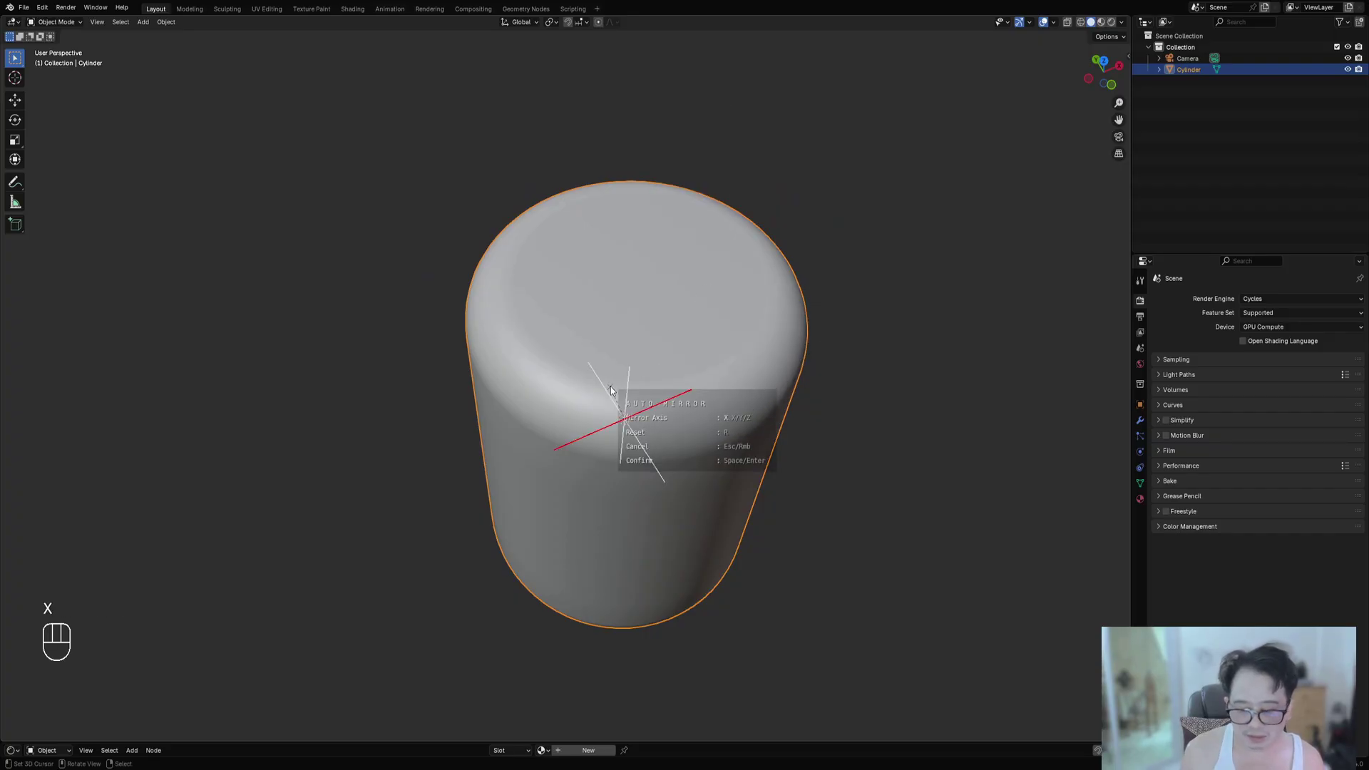
{"action": "key", "text": "y"}
{"action": "key", "text": "z"}
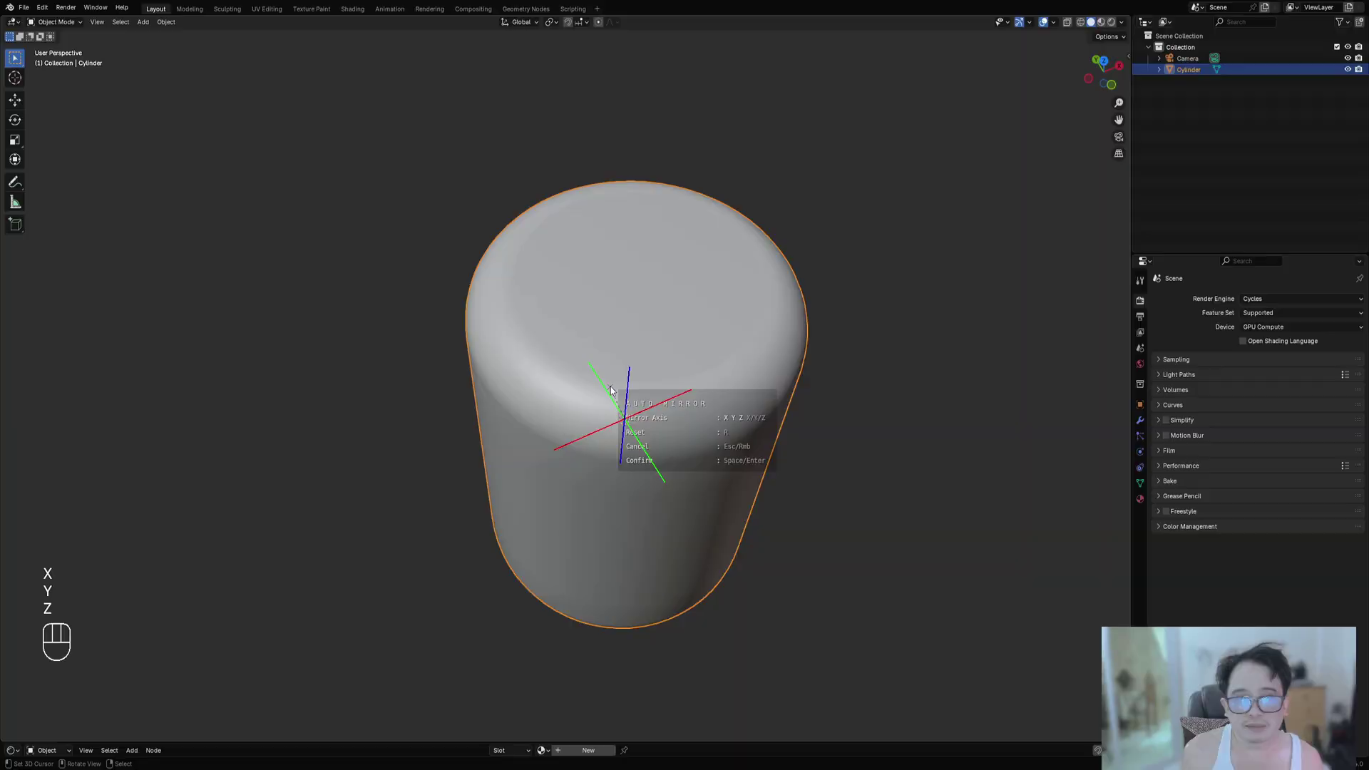
{"action": "key", "text": "space"}
Select the top cap's quarter face in Edit Mode and inset it with the boundary option off, leaving a small central face.
{"action": "key", "text": "Tab"}
{"action": "scroll", "coordinate": [615, 390], "scroll_direction": "down", "scroll_amount": 3}
{"action": "middle_click_drag", "start_coordinate": [672, 434], "coordinate": [664, 409]}
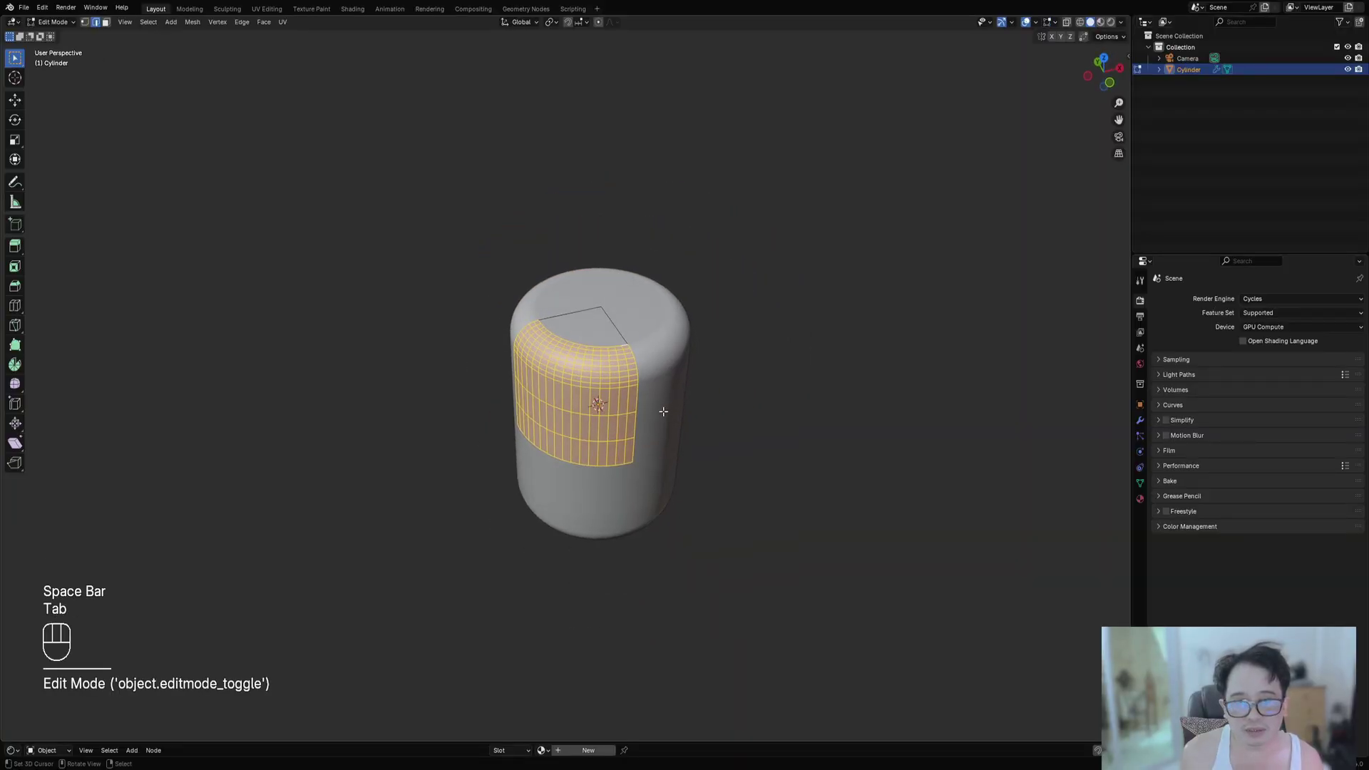
{"action": "scroll", "coordinate": [621, 350], "scroll_direction": "up", "scroll_amount": 1}
{"action": "key", "text": "alt+a"}
{"action": "key", "text": "3"}
{"action": "left_click", "coordinate": [615, 341]}
{"action": "scroll", "coordinate": [713, 364], "scroll_direction": "up", "scroll_amount": 3}
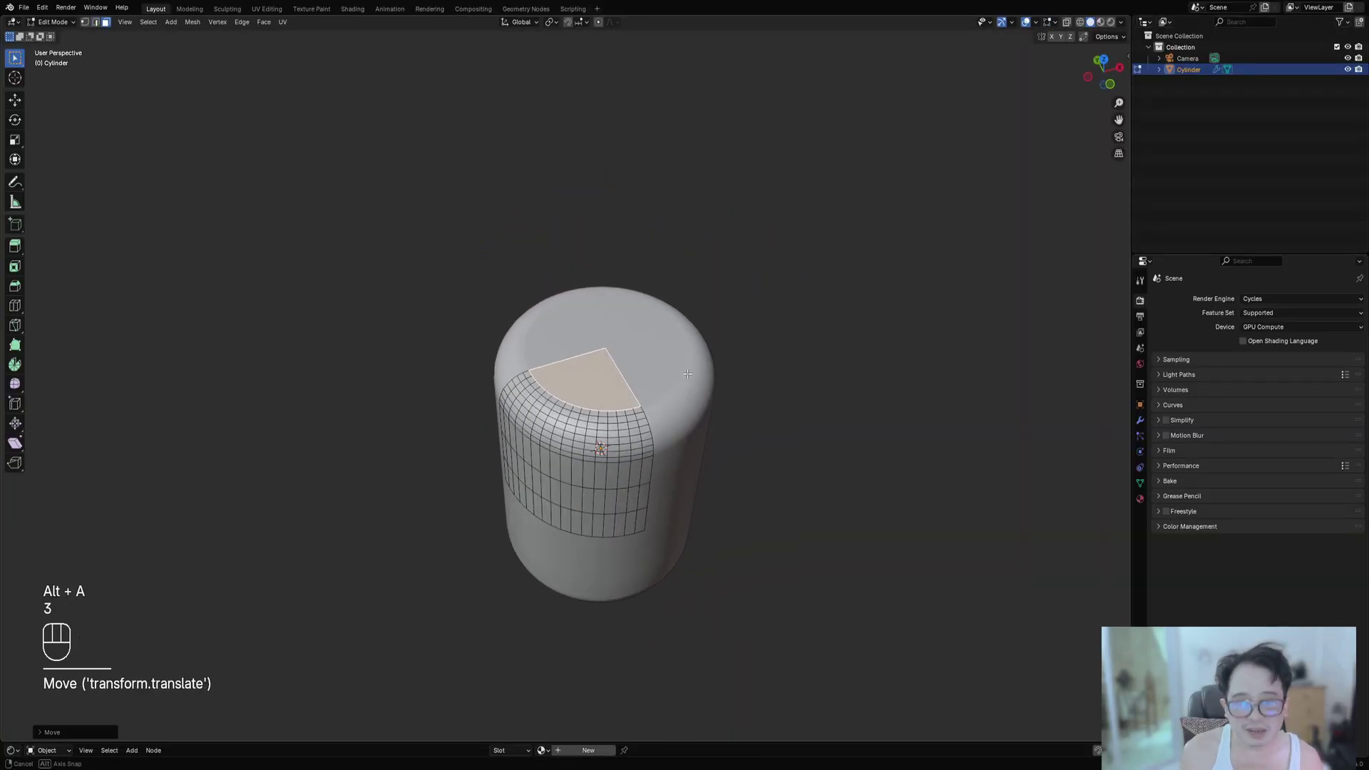
{"action": "key", "text": "i"}
{"action": "key", "text": "b"}
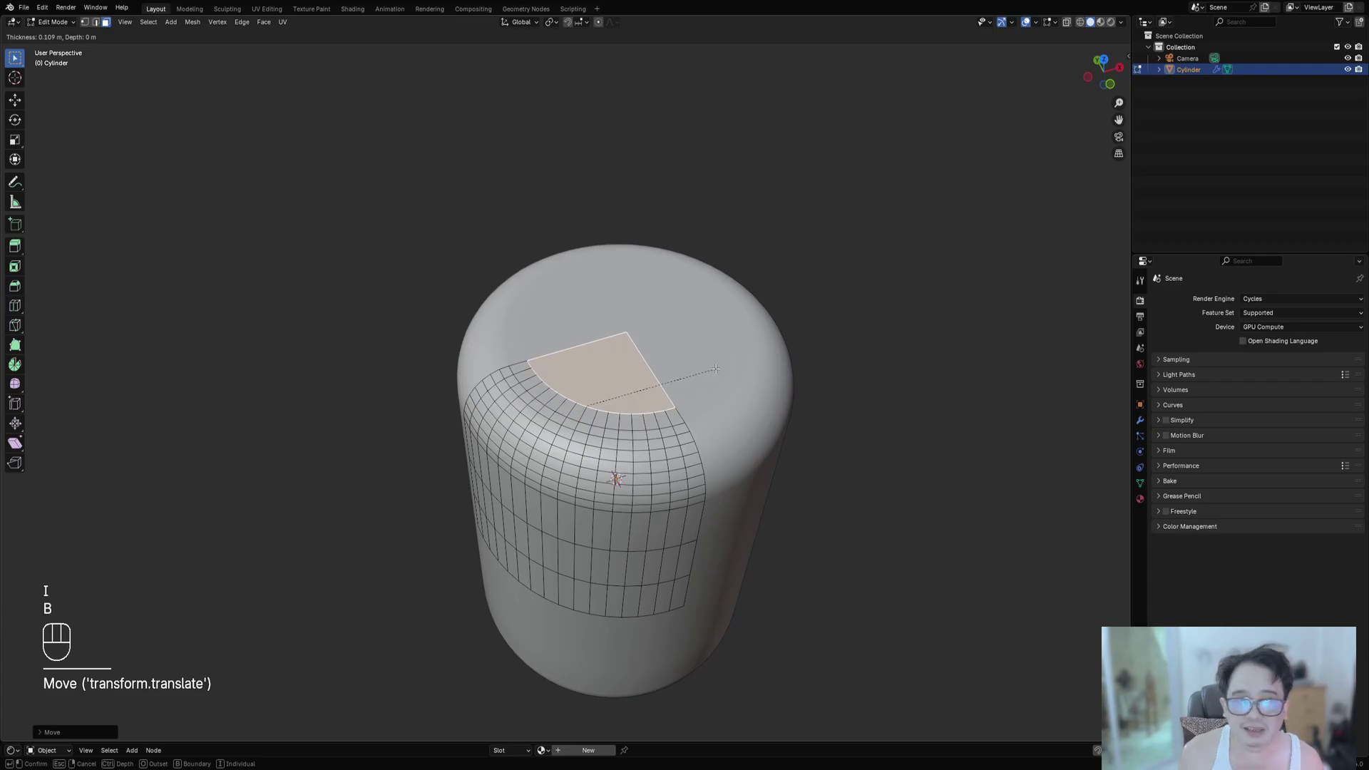
{"action": "left_click", "coordinate": [677, 379]}
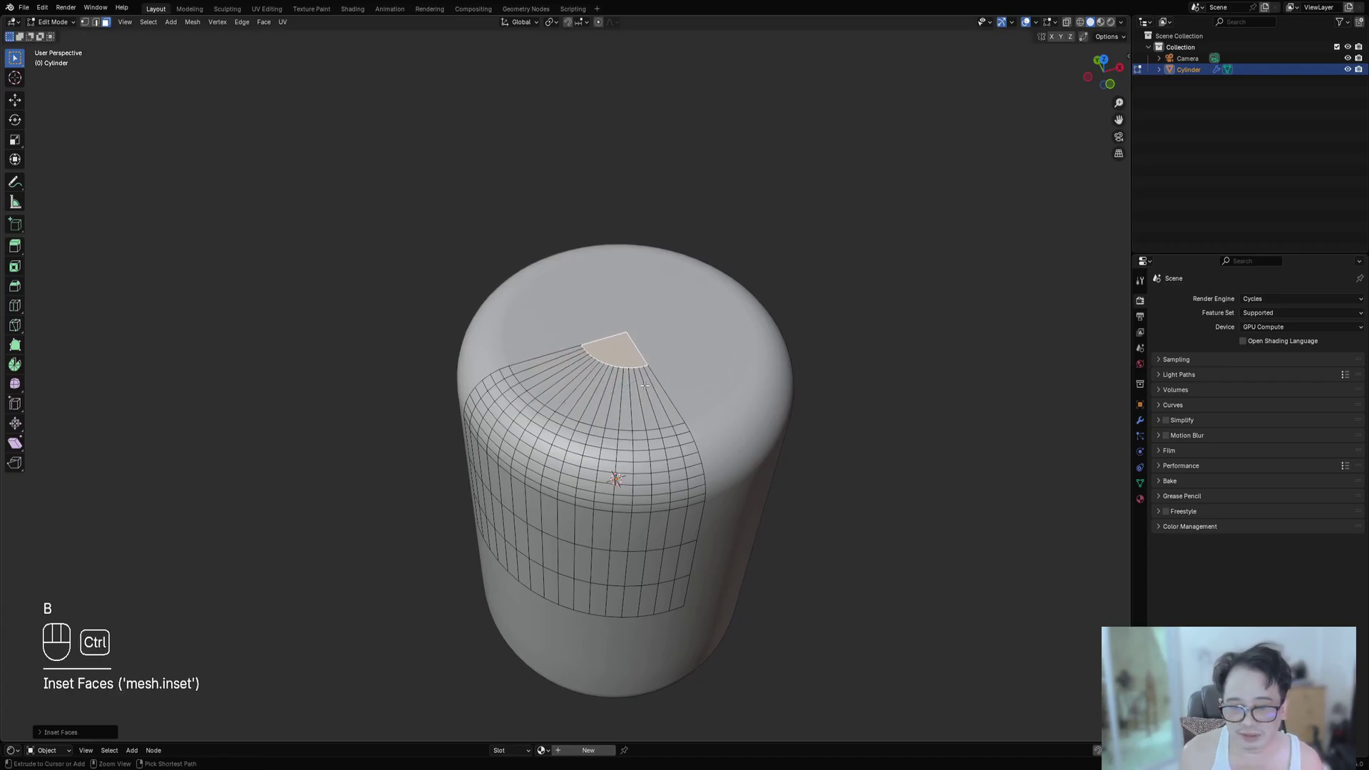
Add a concentric loop cut to the cap's ring of faces and slide it close to the outer edge.
{"action": "key", "text": "ctrl+r"}
{"action": "left_click", "coordinate": [639, 395]}
{"action": "left_click", "coordinate": [643, 416]}
Select the cap faces inside the new loop, inset them slightly and sink them along their normals into a circular recess.
{"action": "key", "text": "3"}
{"action": "right_click", "coordinate": [612, 394], "text": "alt+shift"}
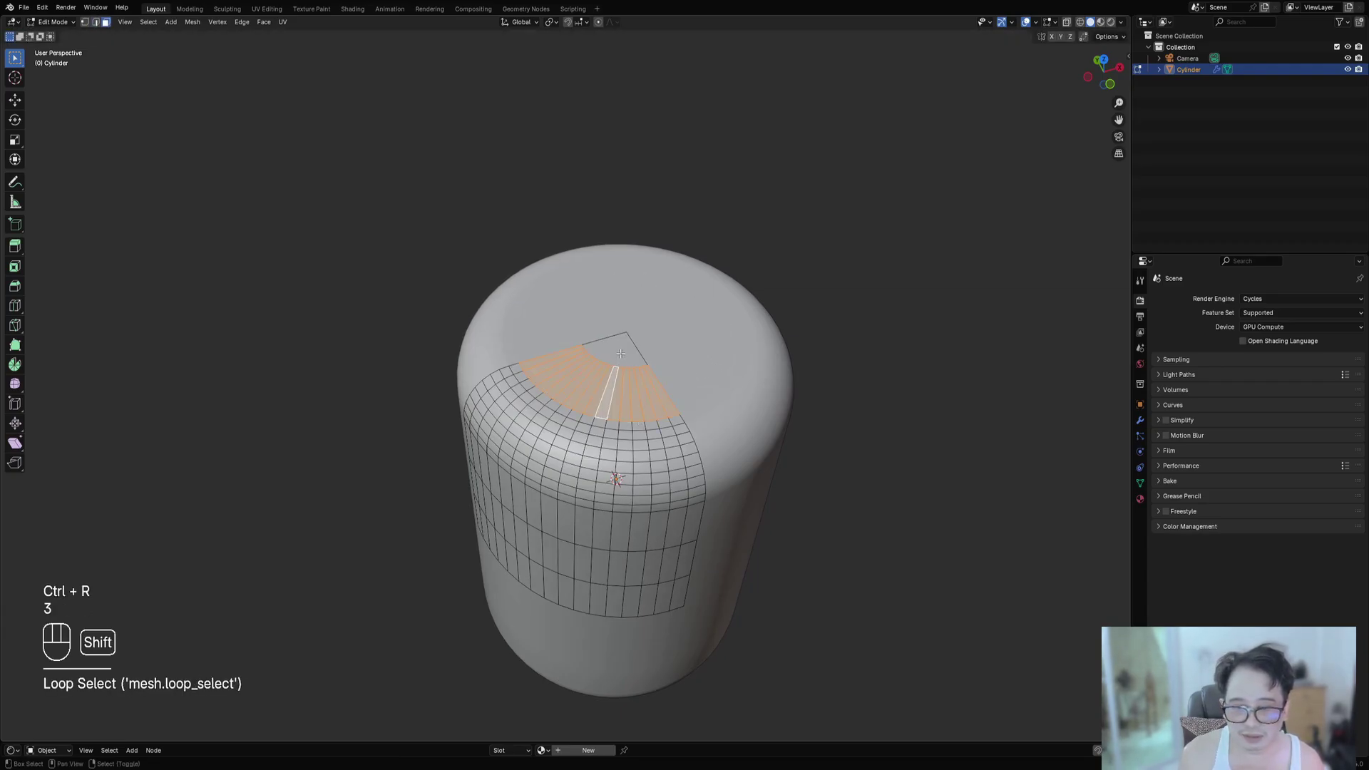
{"action": "right_click", "coordinate": [628, 354], "text": "shift"}
{"action": "key", "text": "i"}
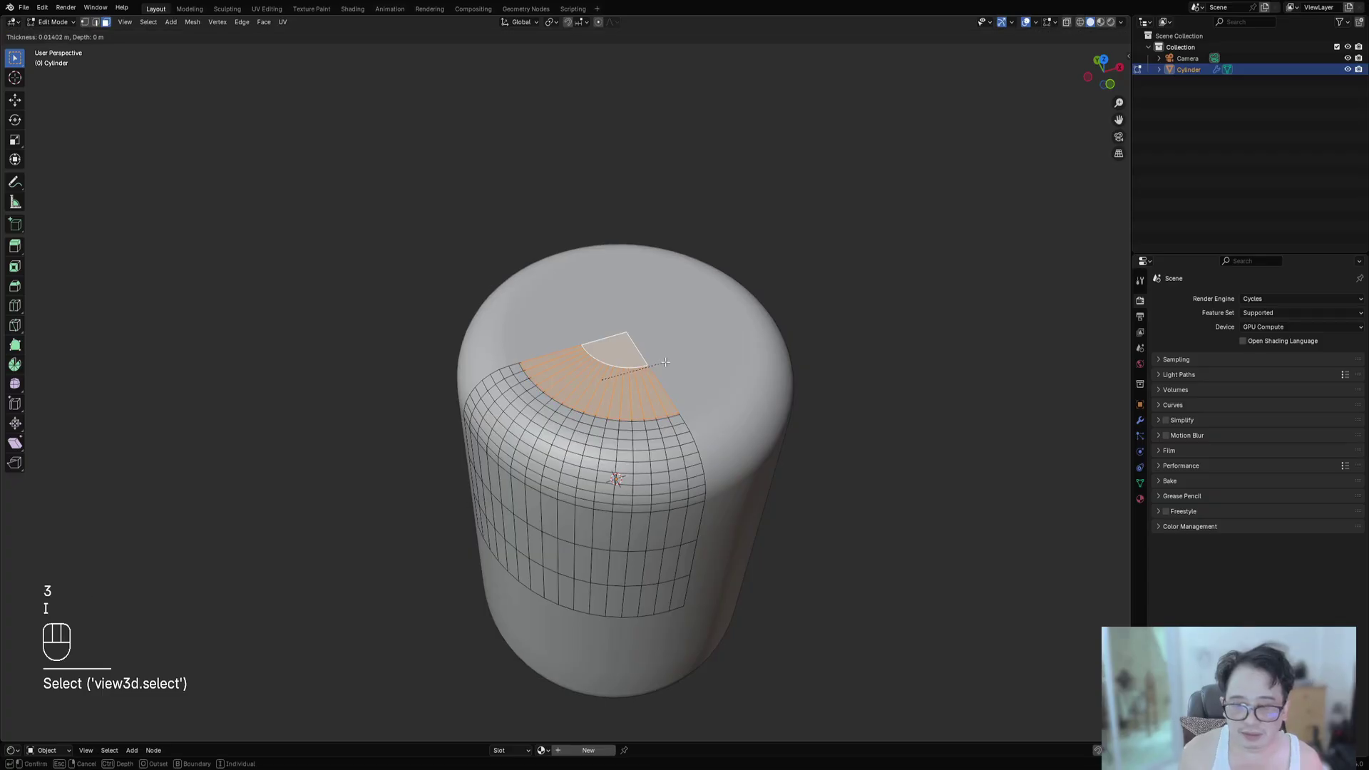
{"action": "left_click", "coordinate": [665, 364]}
{"action": "key", "text": "alt+s"}
{"action": "left_click", "coordinate": [664, 365]}
Apply Shade Auto Smooth to the cylinder in Object Mode.
{"action": "key", "text": "Tab"}
{"action": "key", "text": "w"}
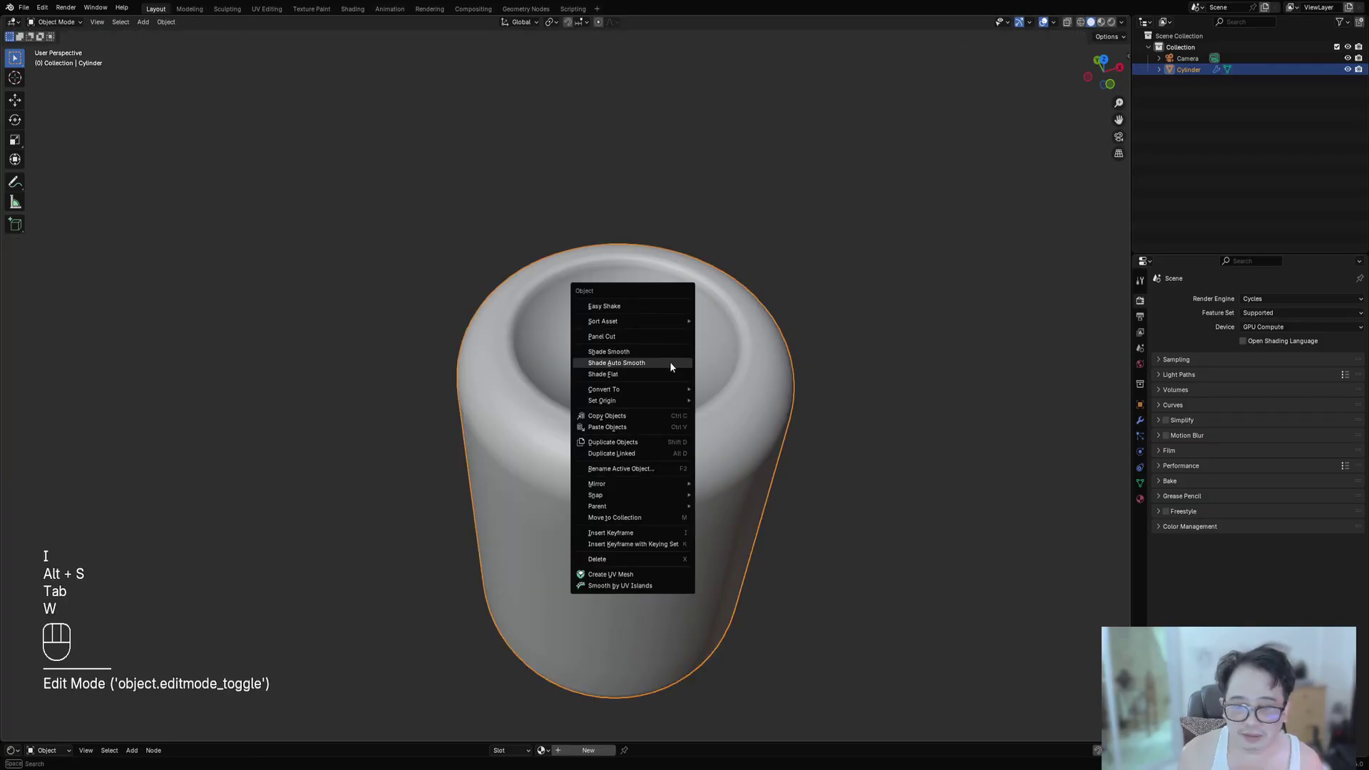
{"action": "left_click", "coordinate": [669, 361]}
Inset the recessed cap faces twice and raise the inner ones along their normals into a disc inside the recess.
{"action": "key", "text": "Tab"}
{"action": "middle_click_drag", "start_coordinate": [670, 366], "coordinate": [682, 395]}
{"action": "key", "text": "i"}
{"action": "left_click", "coordinate": [654, 401]}
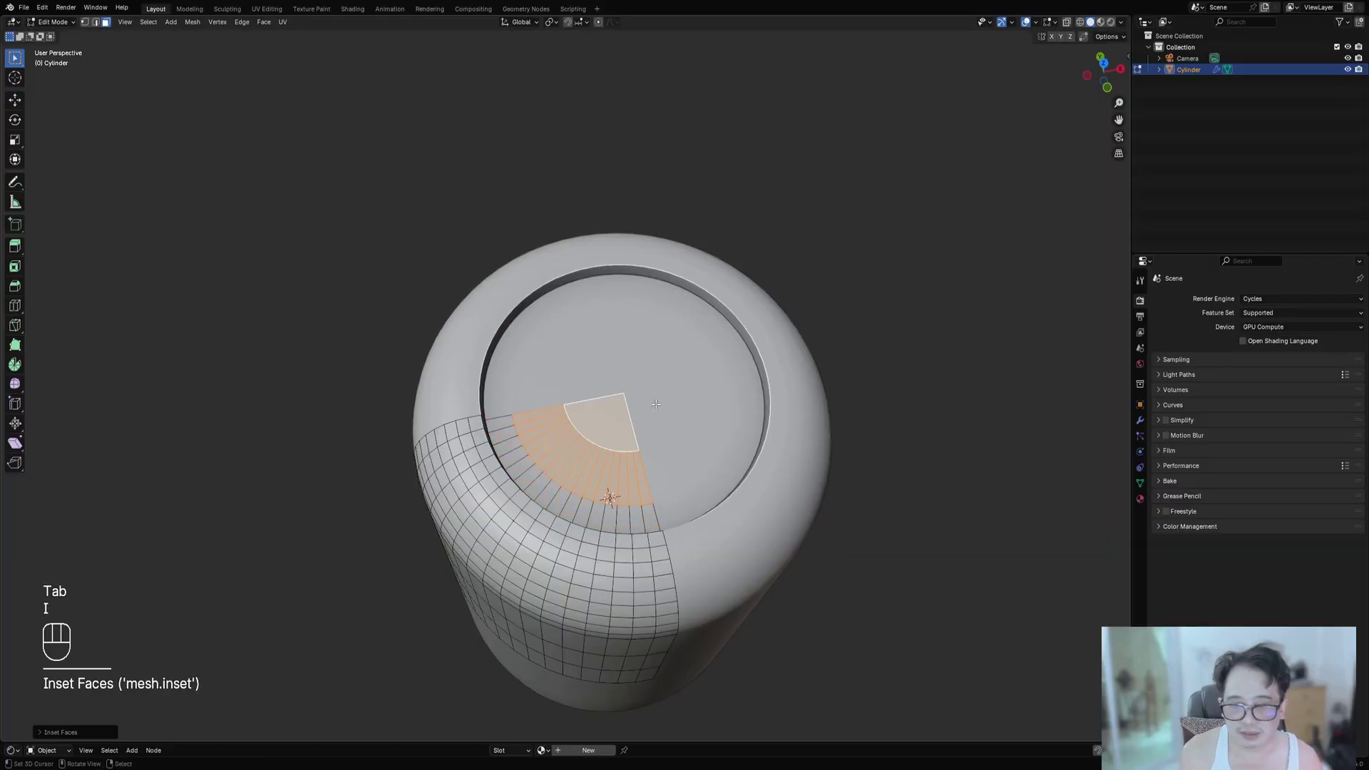
{"action": "key", "text": "i"}
{"action": "left_click", "coordinate": [654, 401]}
{"action": "key", "text": "alt+s"}
{"action": "left_click", "coordinate": [656, 406]}
{"action": "key", "text": "Tab"}
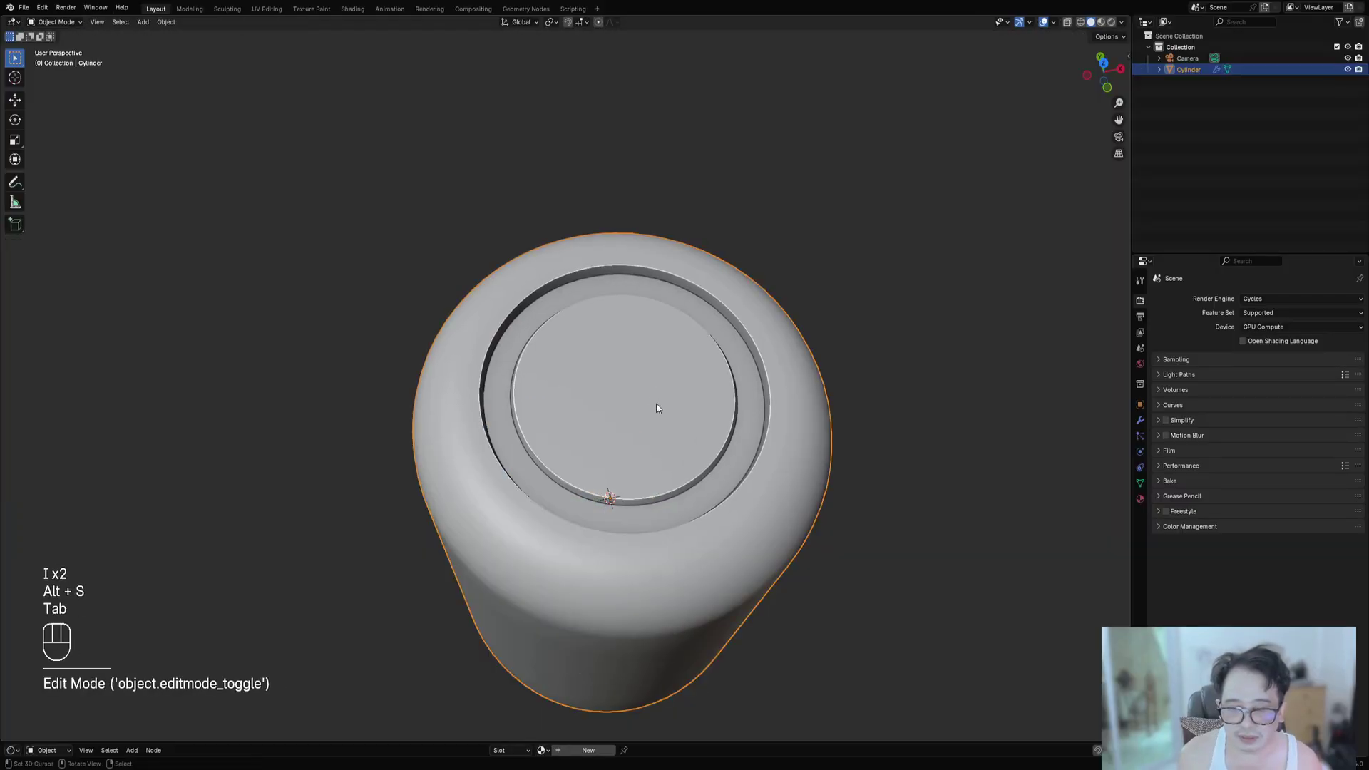
Save the scene file.
{"action": "scroll", "coordinate": [656, 407], "scroll_direction": "down", "scroll_amount": 5}
{"action": "mouse_move", "coordinate": [619, 446]}
{"action": "middle_mouse_down"}
{"action": "mouse_move", "coordinate": [626, 347]}
{"action": "mouse_move", "coordinate": [630, 443]}
{"action": "middle_mouse_up"}
{"action": "scroll", "coordinate": [631, 443], "scroll_direction": "up", "scroll_amount": 5}
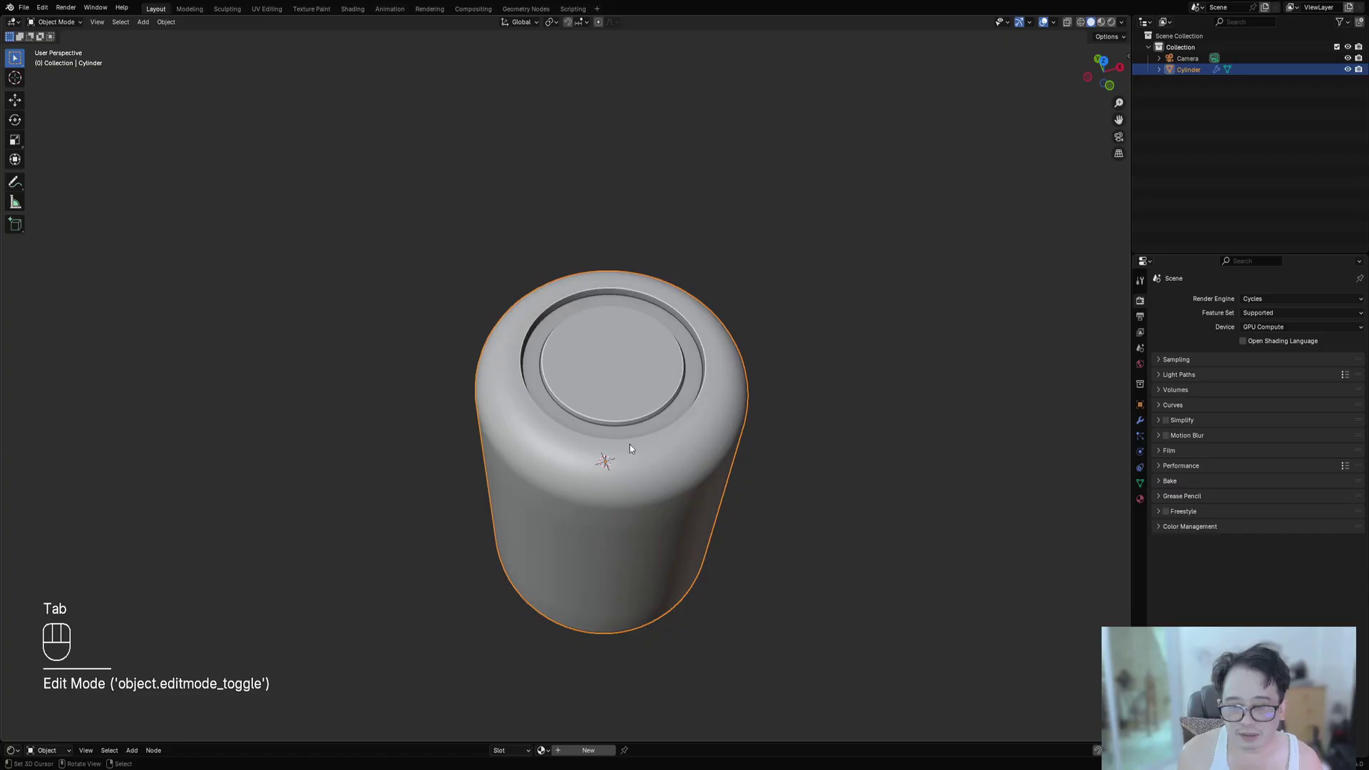
{"action": "key", "text": "ctrl+s"}
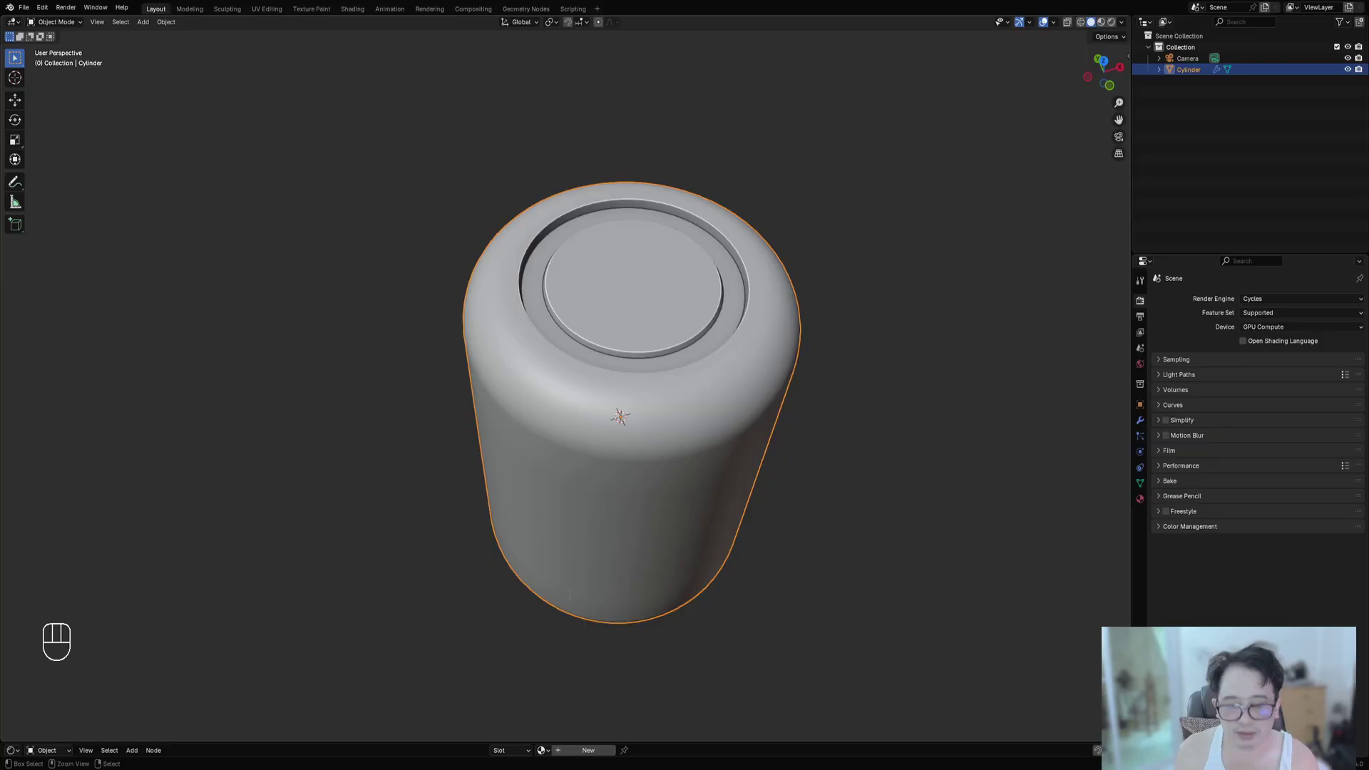
{"action": "key", "text": "ctrl+s"}
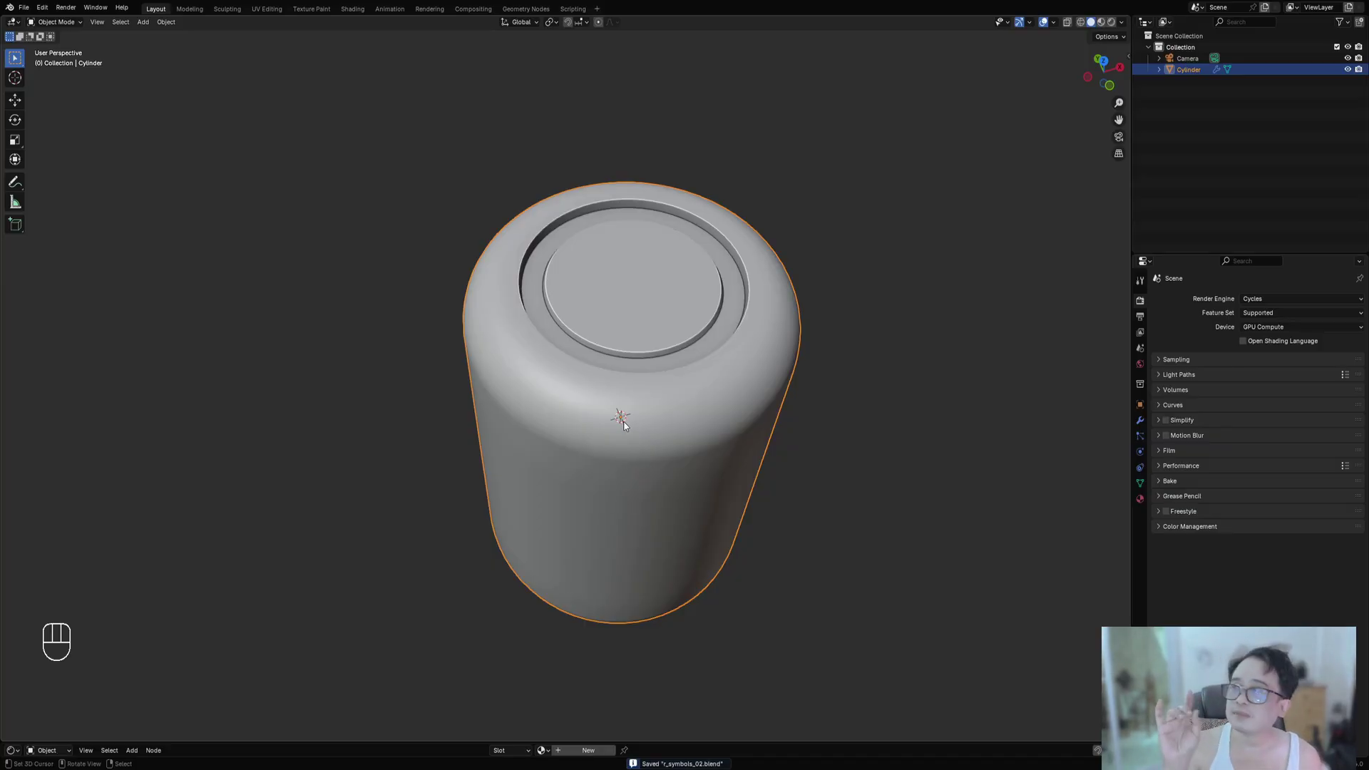
Subdivide the ring of faces around the raised disc's central face concentrically with the Loop Cut tool.
{"action": "scroll", "coordinate": [618, 403], "scroll_direction": "up", "scroll_amount": 3}
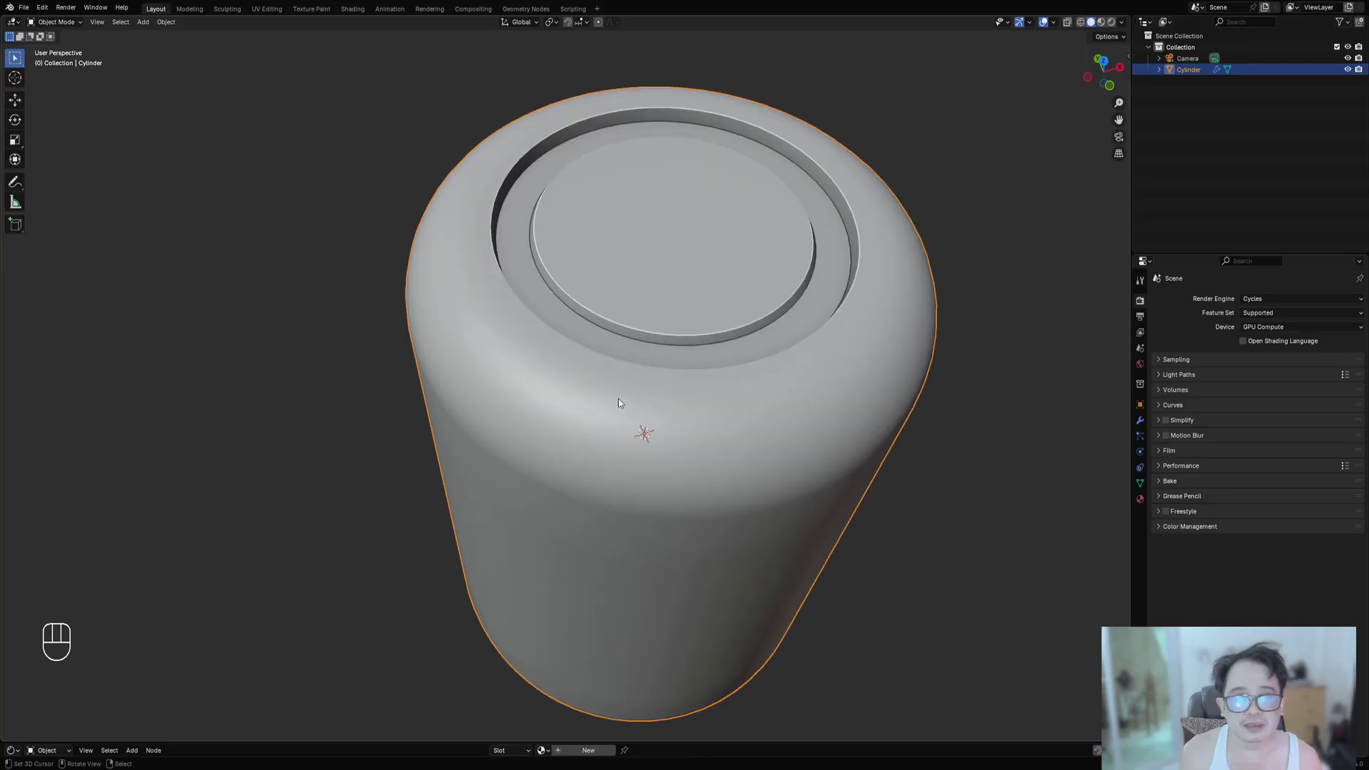
{"action": "key", "text": "Tab"}
{"action": "middle_click_drag", "start_coordinate": [618, 401], "coordinate": [613, 390]}
{"action": "key", "text": "ctrl+r"}
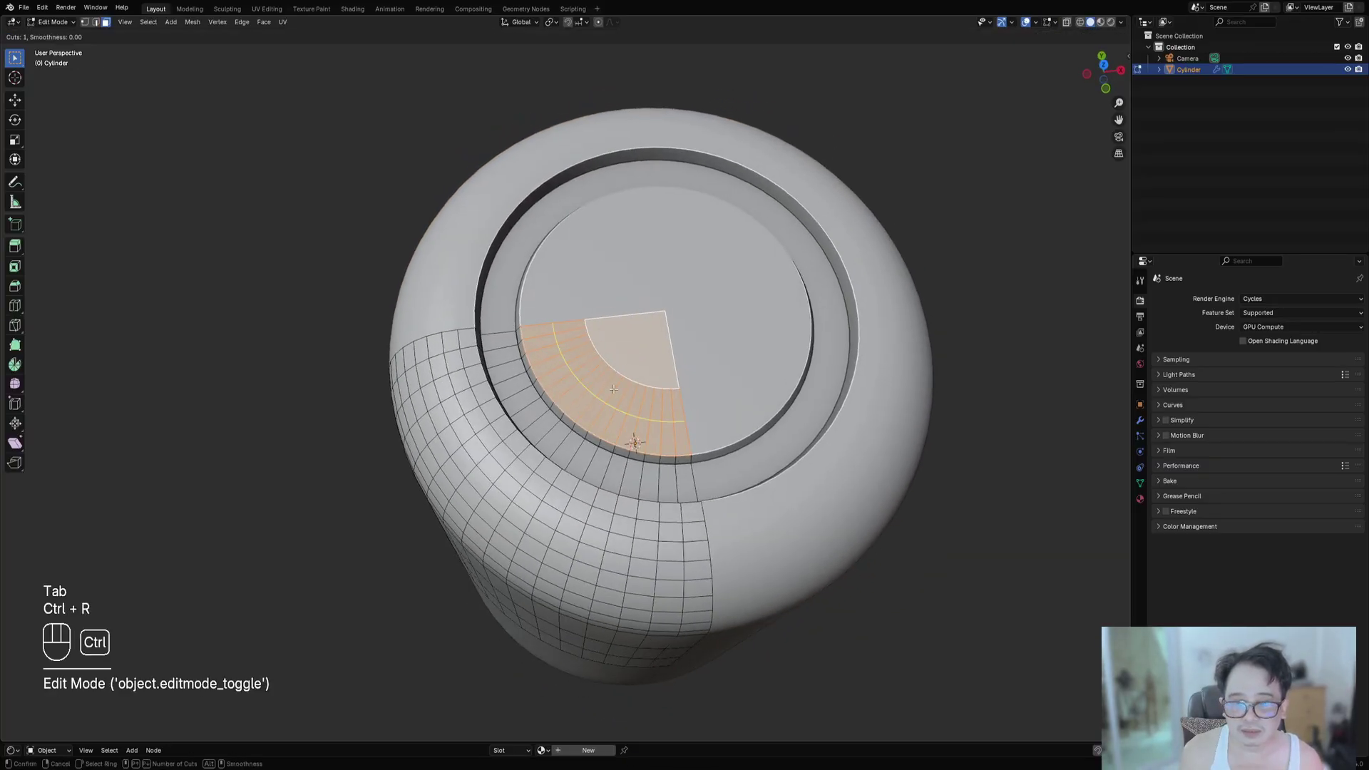
{"action": "left_click", "coordinate": [613, 390]}
{"action": "key", "text": "ctrl+r"}
{"action": "left_click", "coordinate": [621, 376]}
Select the recess floor, the raised disc's ring faces and the wall between them by linked sharp regions, leaving out the central face.
{"action": "key", "text": "3"}
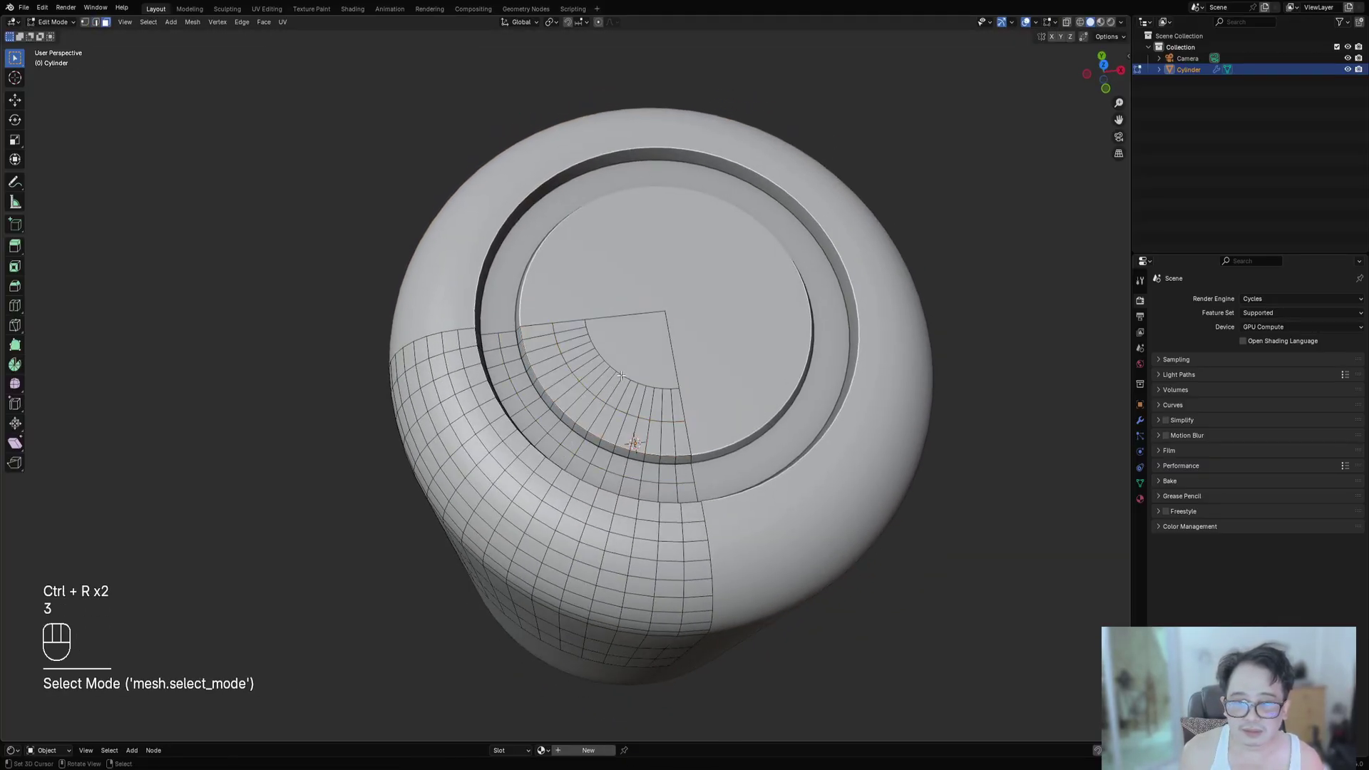
{"action": "key", "text": "shift+f"}
{"action": "key", "text": "shift+f"}
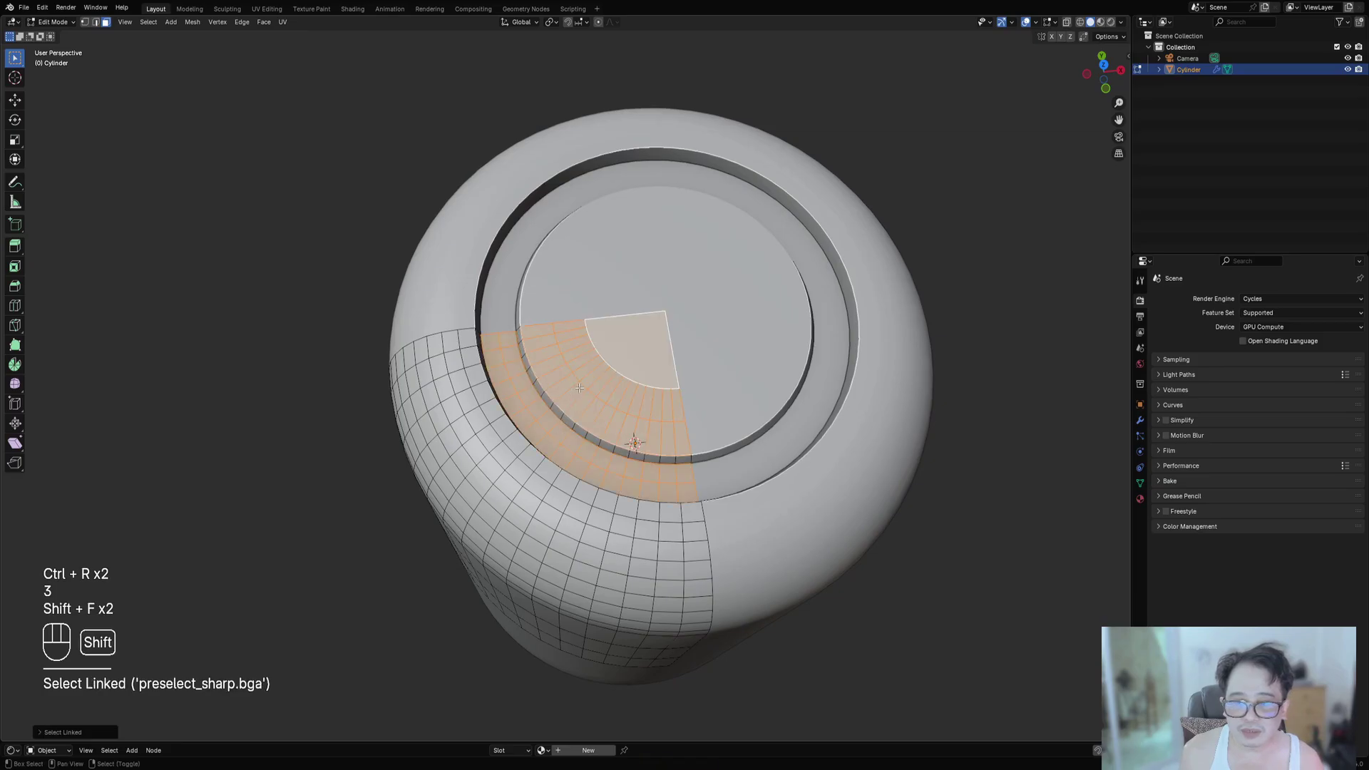
{"action": "left_click", "coordinate": [629, 365]}
{"action": "middle_click_drag", "start_coordinate": [629, 364], "coordinate": [642, 351]}
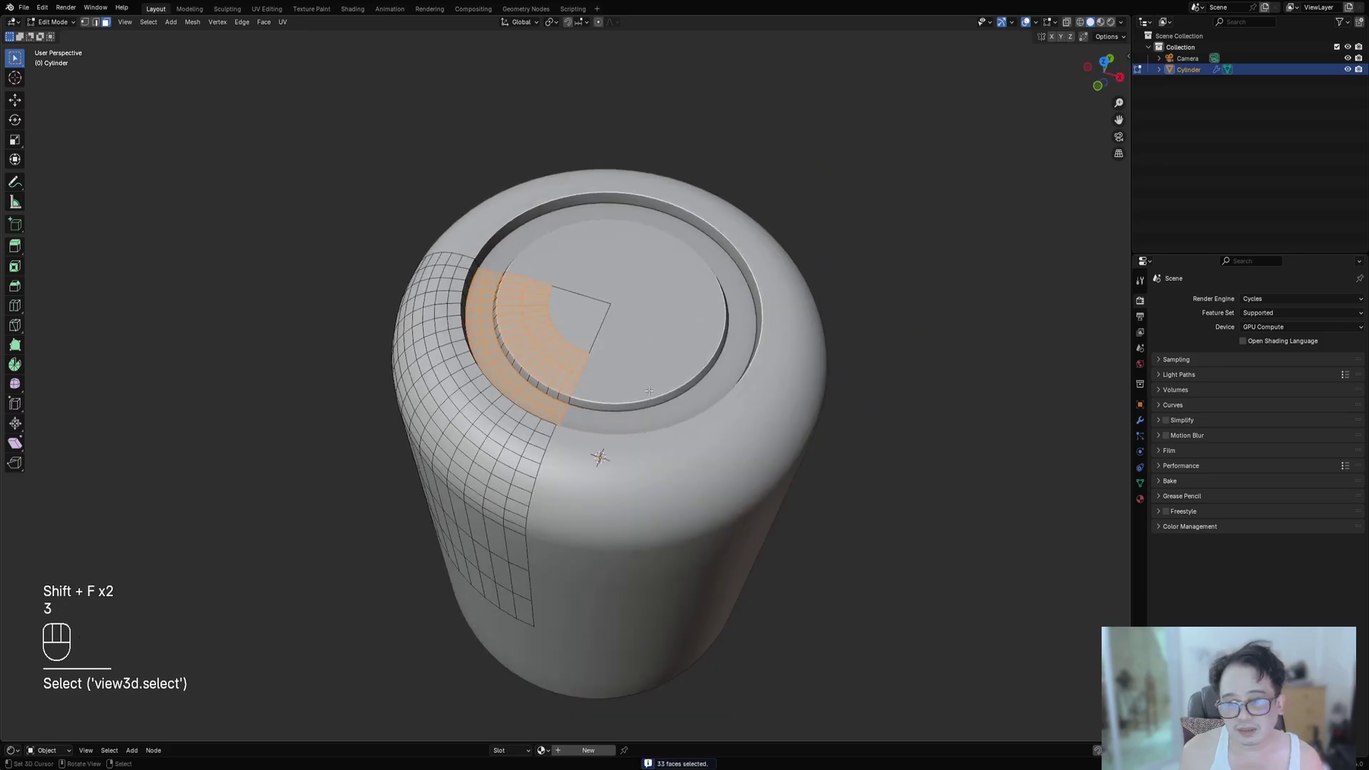
{"action": "scroll", "coordinate": [643, 351], "scroll_direction": "up", "scroll_amount": 2}
{"action": "key", "text": "shift+f"}
{"action": "key", "text": "Tab"}
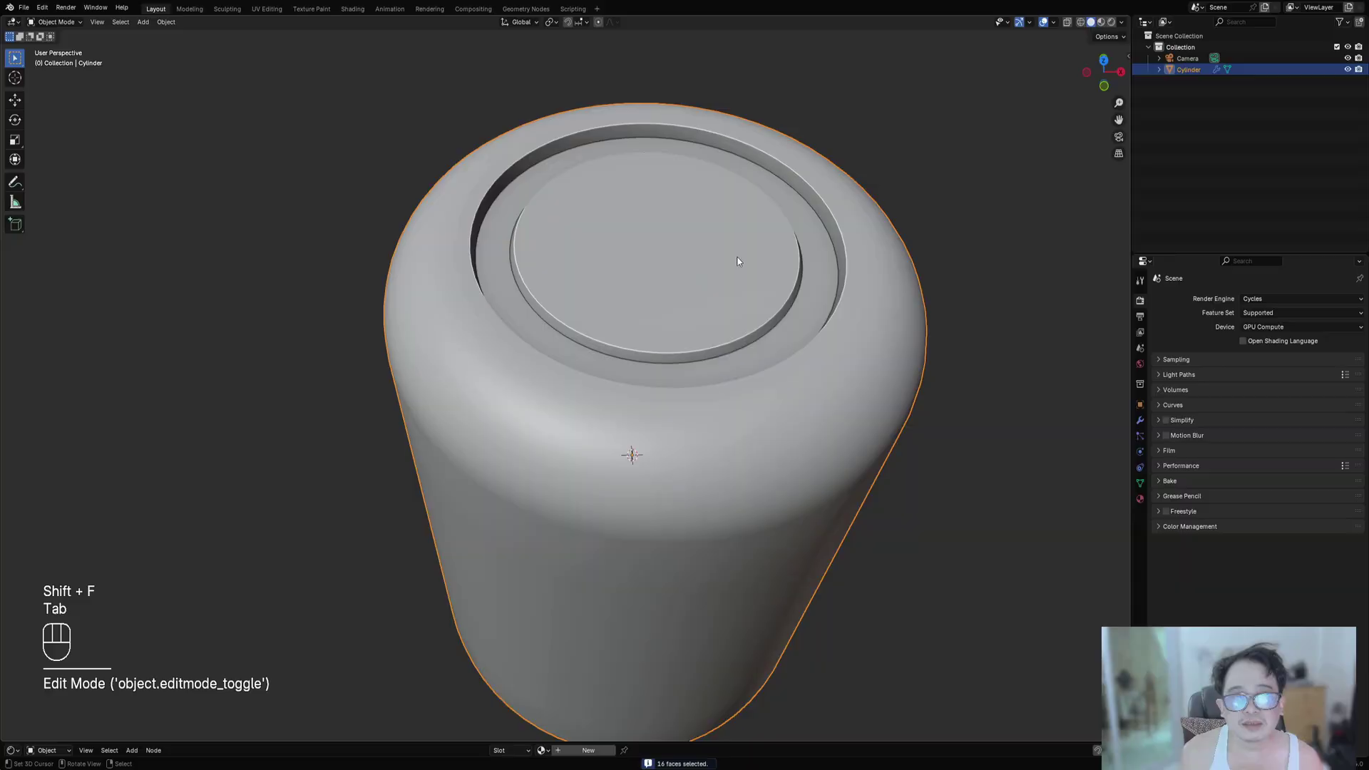
Run Random Panels from Random Flow on the selected faces with the preset "square 100 perc angle".
{"action": "key", "text": "shift+q"}
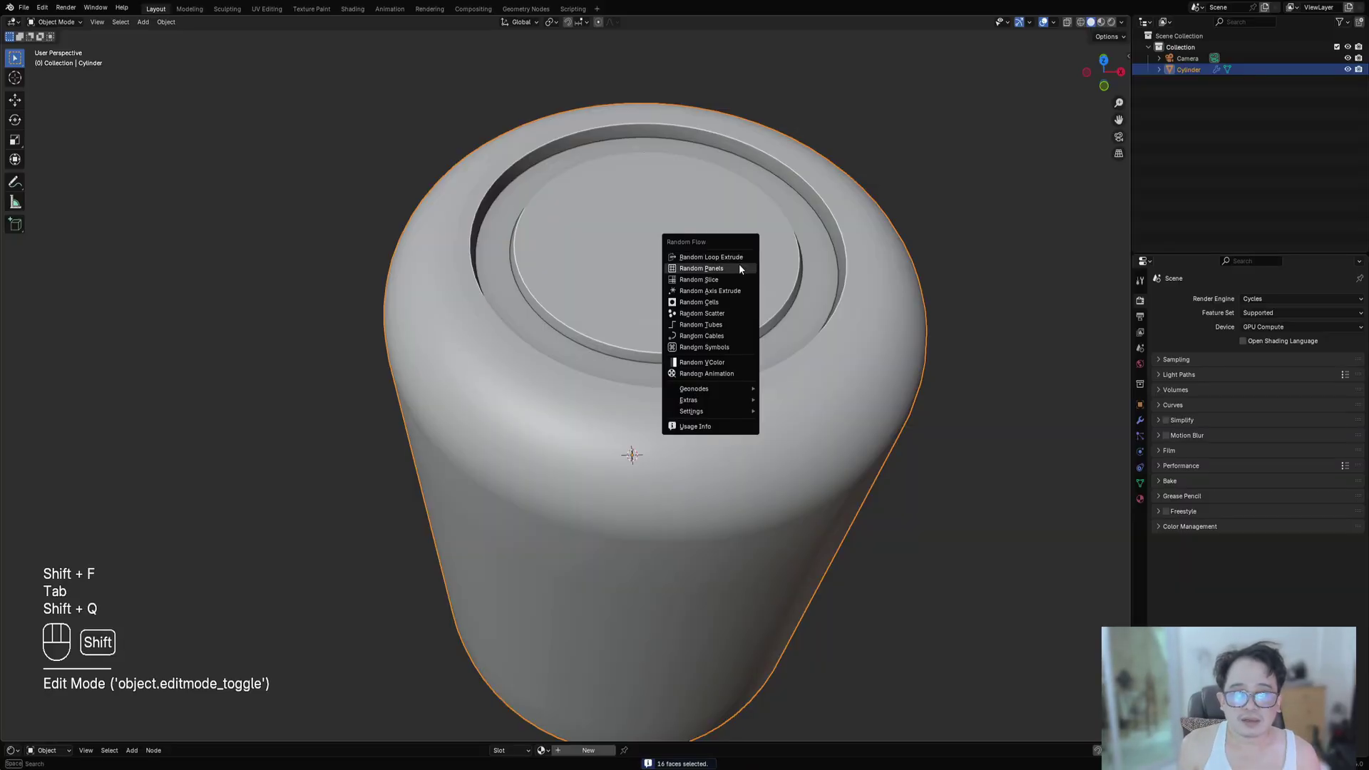
{"action": "left_click", "coordinate": [739, 269]}
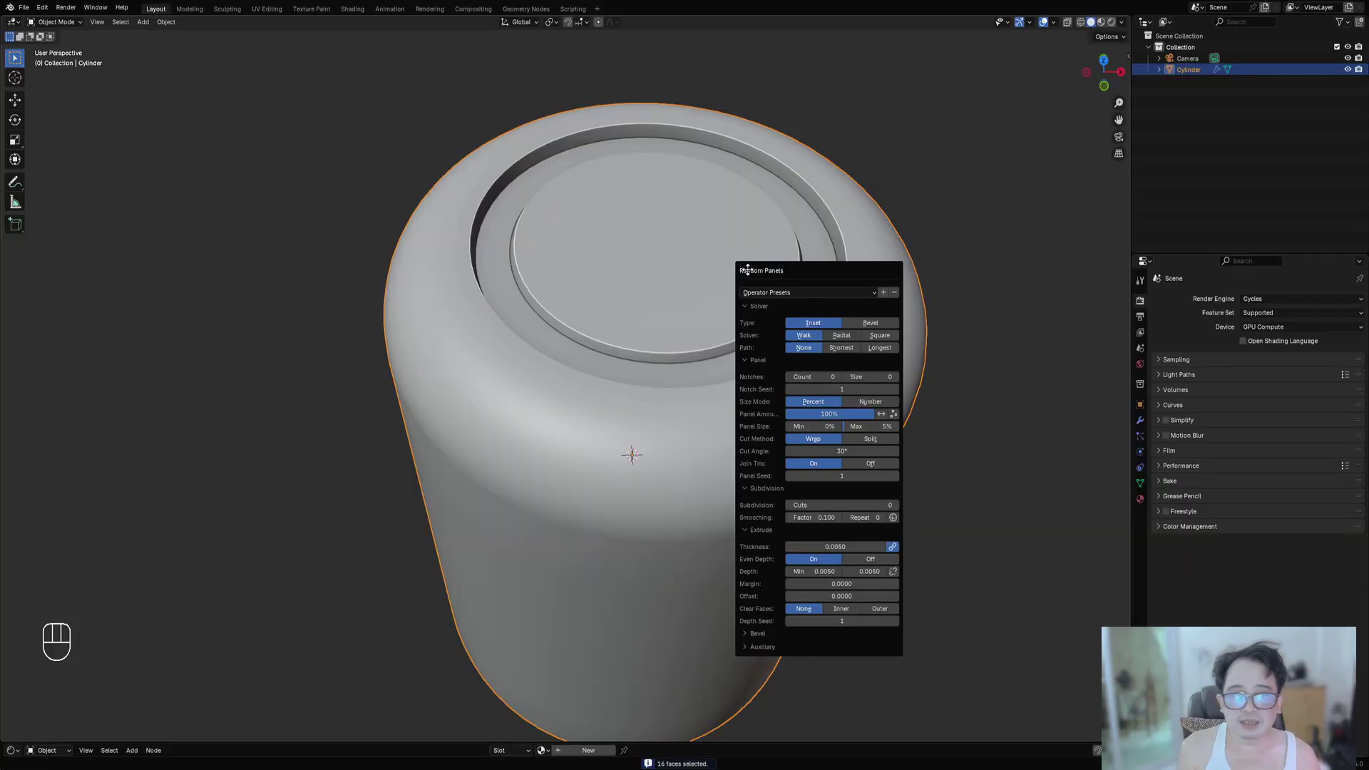
{"action": "left_click_drag", "start_coordinate": [739, 264], "coordinate": [881, 205]}
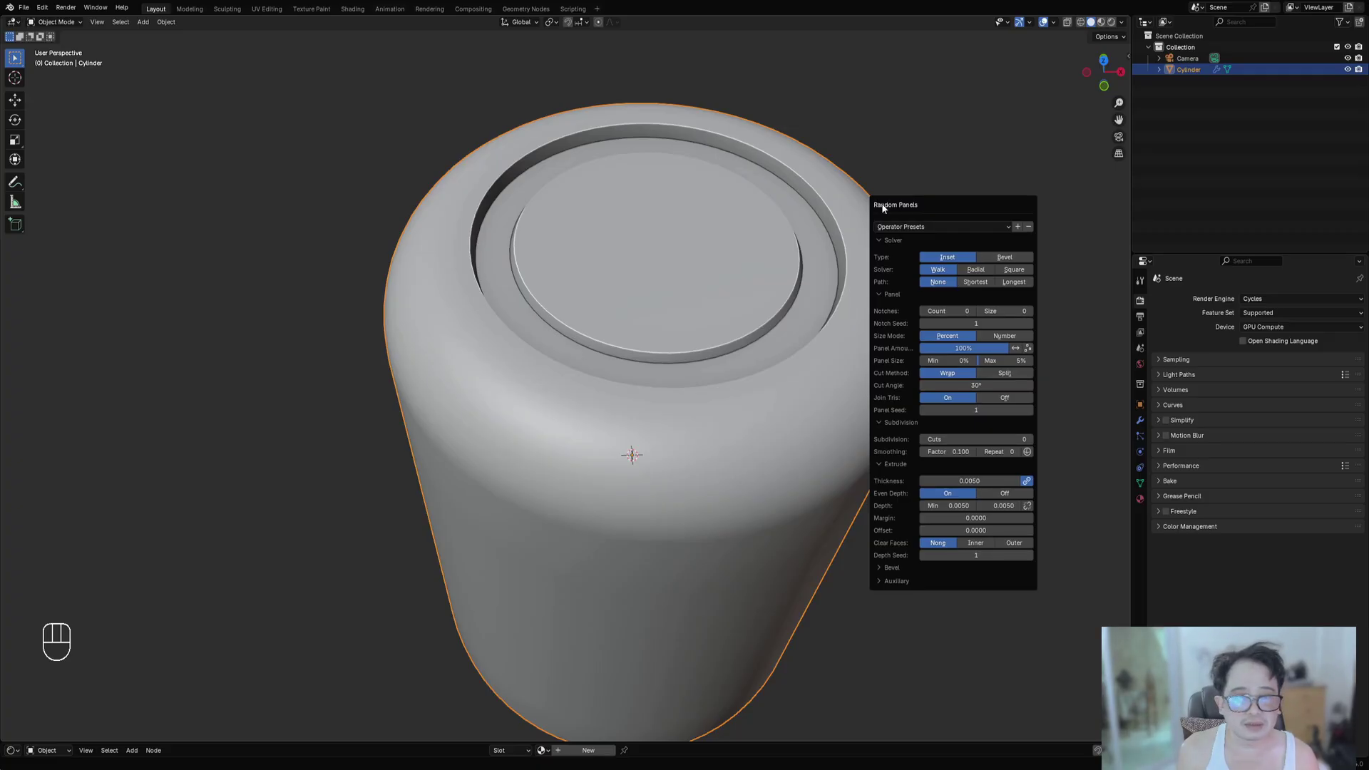
{"action": "left_click", "coordinate": [924, 227]}
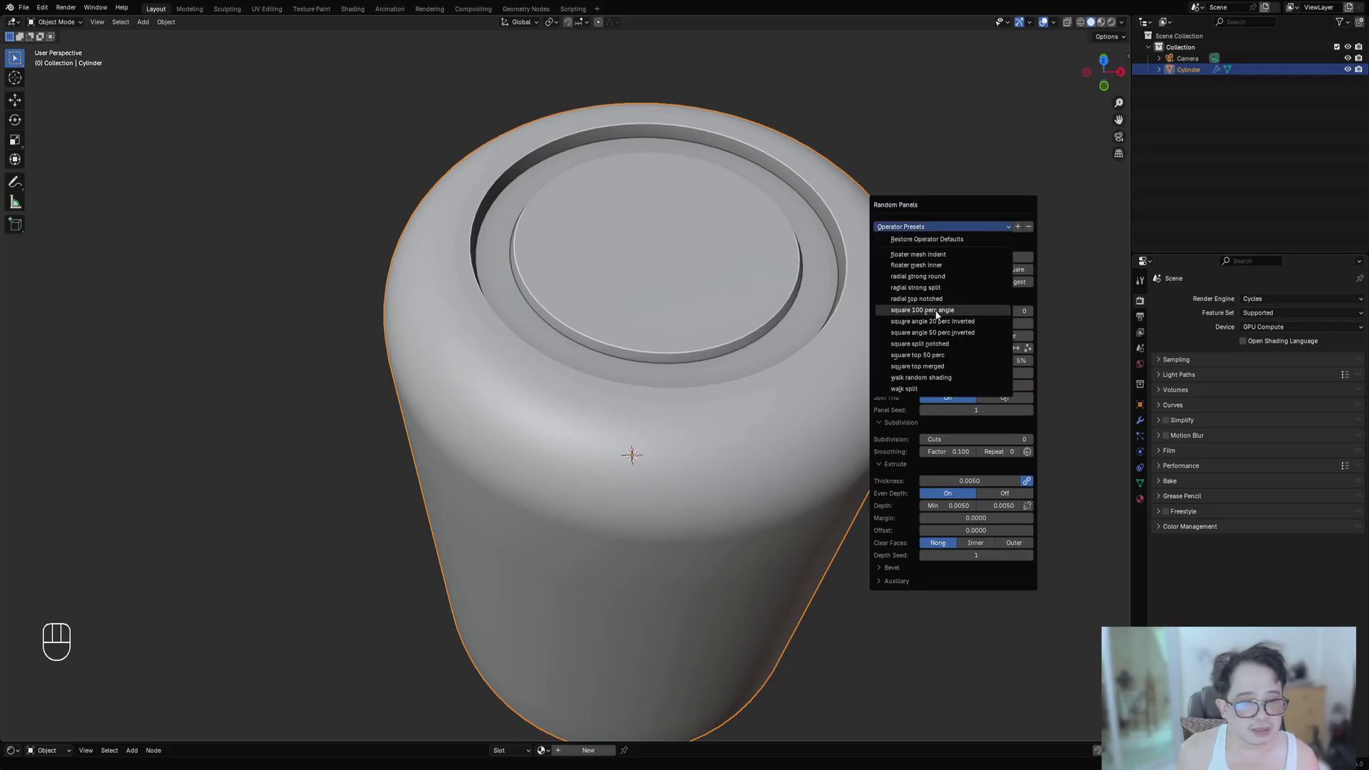
{"action": "left_click", "coordinate": [937, 312]}
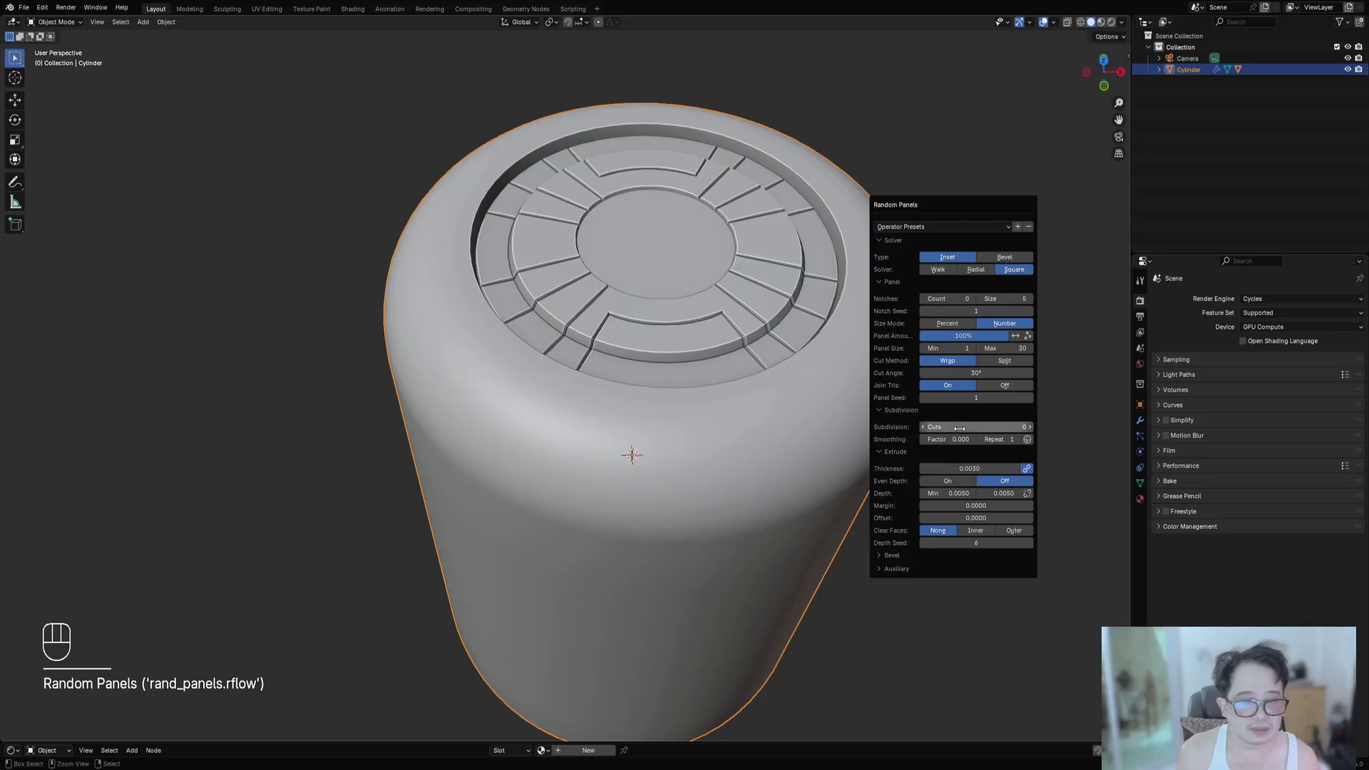
Set the panels' Subdivision Cuts to 1 and maximum Panel Size to 52, and turn on Even Depth.
{"action": "scroll", "coordinate": [960, 428], "scroll_direction": "up", "scroll_amount": 1, "text": "ctrl"}
{"action": "scroll", "coordinate": [960, 428], "scroll_direction": "up", "scroll_amount": 1, "text": "ctrl"}
{"action": "scroll", "coordinate": [960, 428], "scroll_direction": "down", "scroll_amount": 1, "text": "ctrl"}
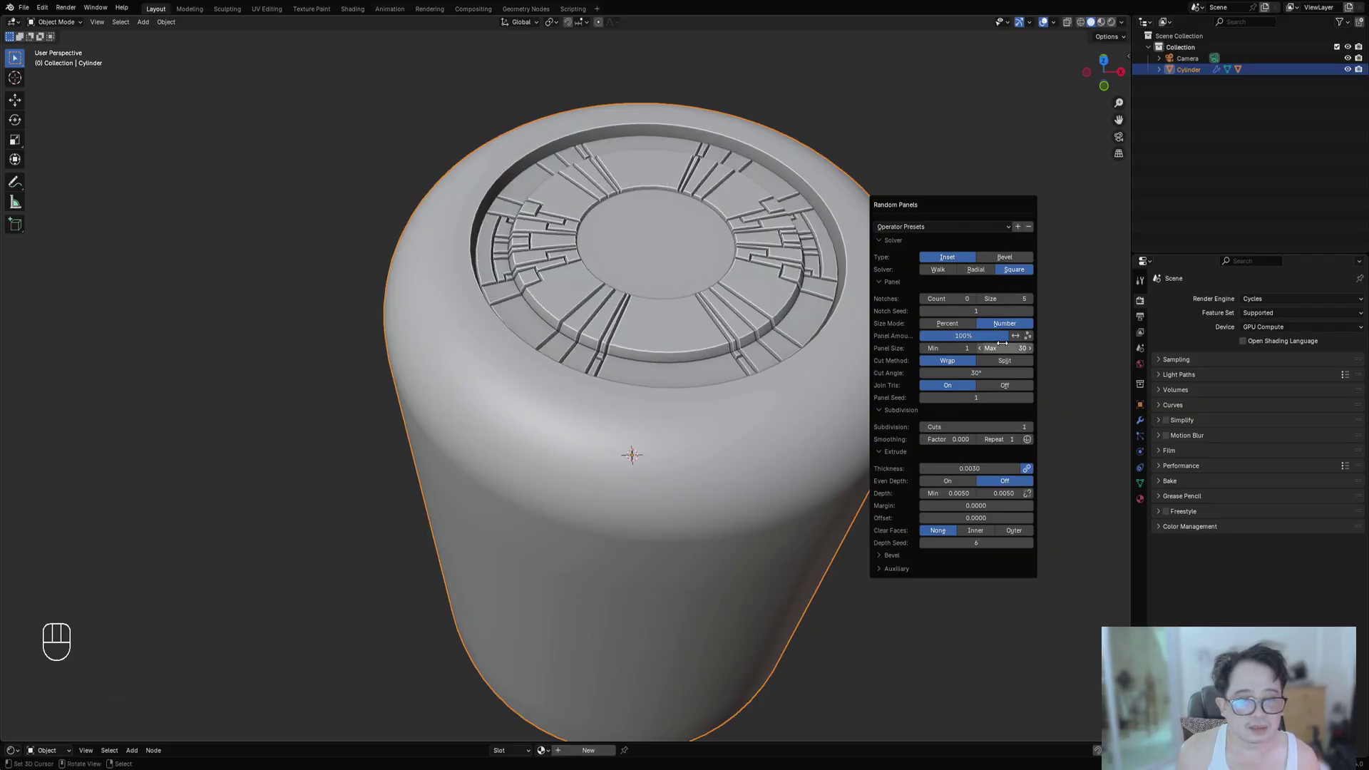
{"action": "mouse_move", "coordinate": [1004, 347]}
{"action": "left_mouse_down", "text": "shift"}
{"action": "mouse_move", "coordinate": [1045, 347]}
{"action": "mouse_move", "coordinate": [997, 348]}
{"action": "left_mouse_up", "text": "shift"}
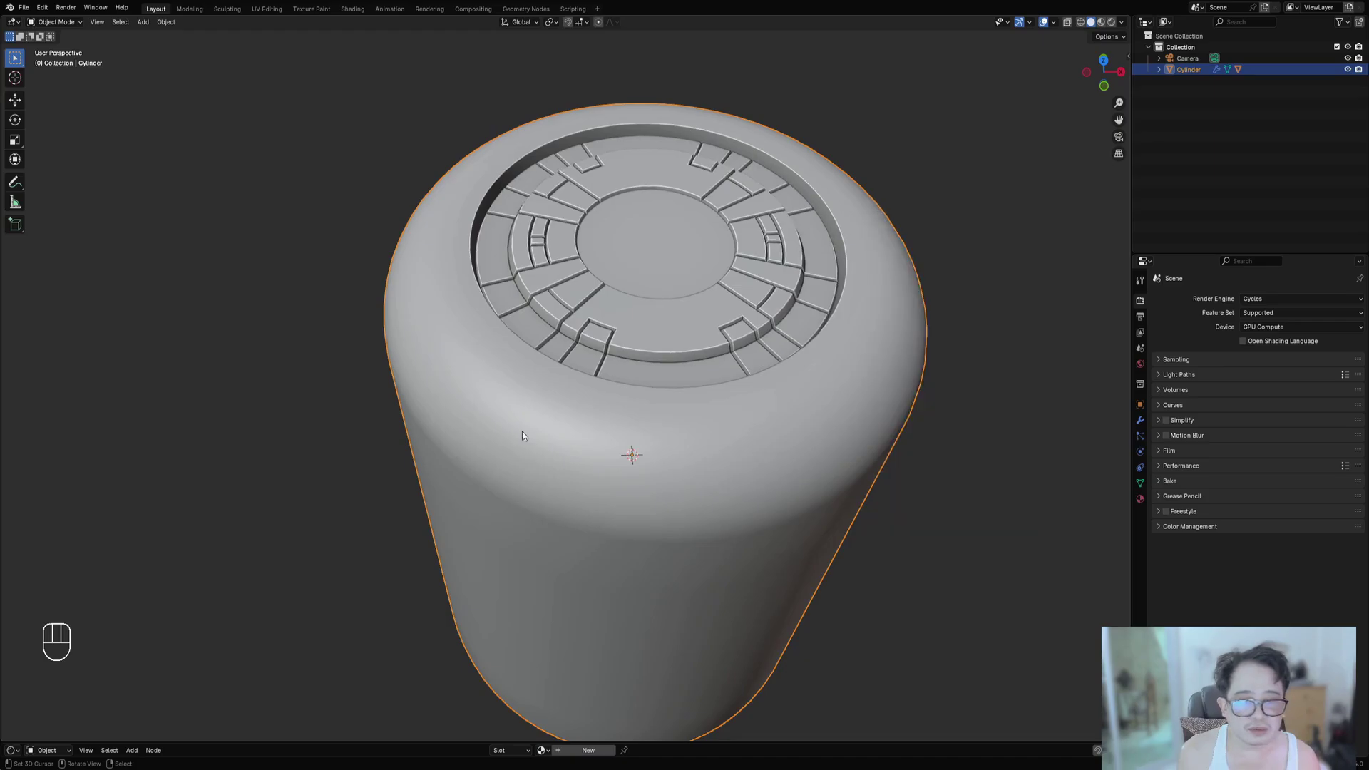
Reopen the Random Panels settings and set the Panel Seed to 3 and the Notches Count to 2.
{"action": "scroll", "coordinate": [522, 431], "scroll_direction": "down", "scroll_amount": 5}
{"action": "middle_click_drag", "start_coordinate": [531, 407], "coordinate": [524, 438]}
{"action": "middle_click_drag", "start_coordinate": [777, 384], "coordinate": [763, 378], "text": "shift"}
{"action": "scroll", "coordinate": [763, 348], "scroll_direction": "up", "scroll_amount": 2}
{"action": "key", "text": "F9"}
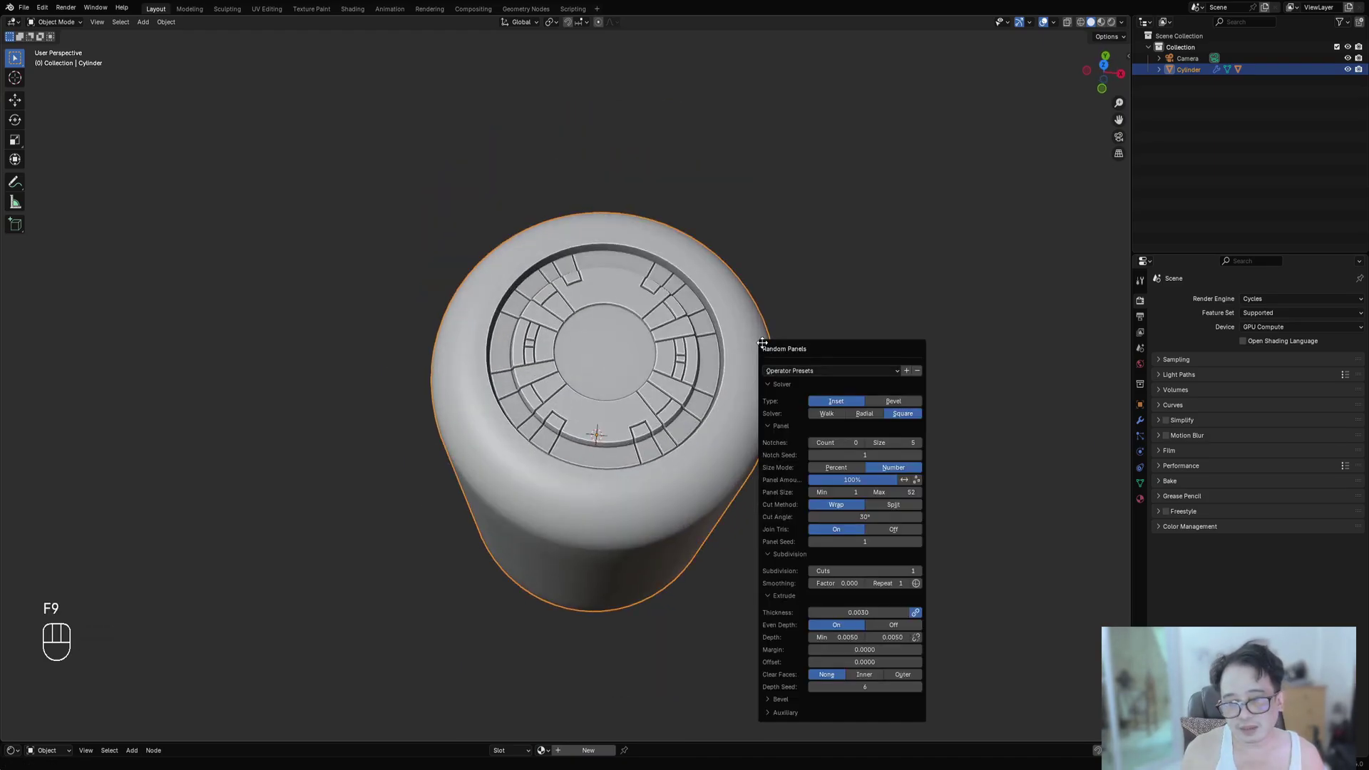
{"action": "left_click_drag", "start_coordinate": [859, 541], "coordinate": [859, 541], "text": "ctrl"}
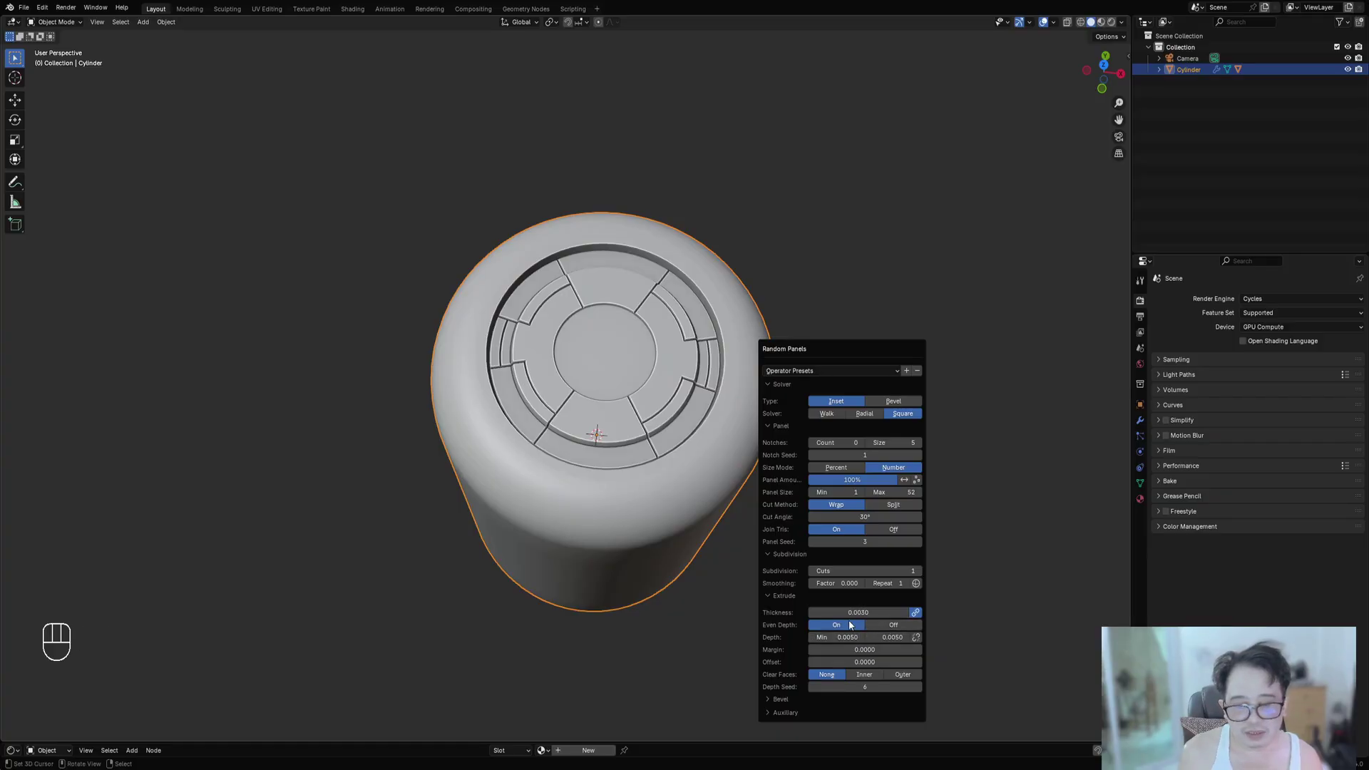
{"action": "left_click_drag", "start_coordinate": [859, 541], "coordinate": [860, 543], "text": "ctrl"}
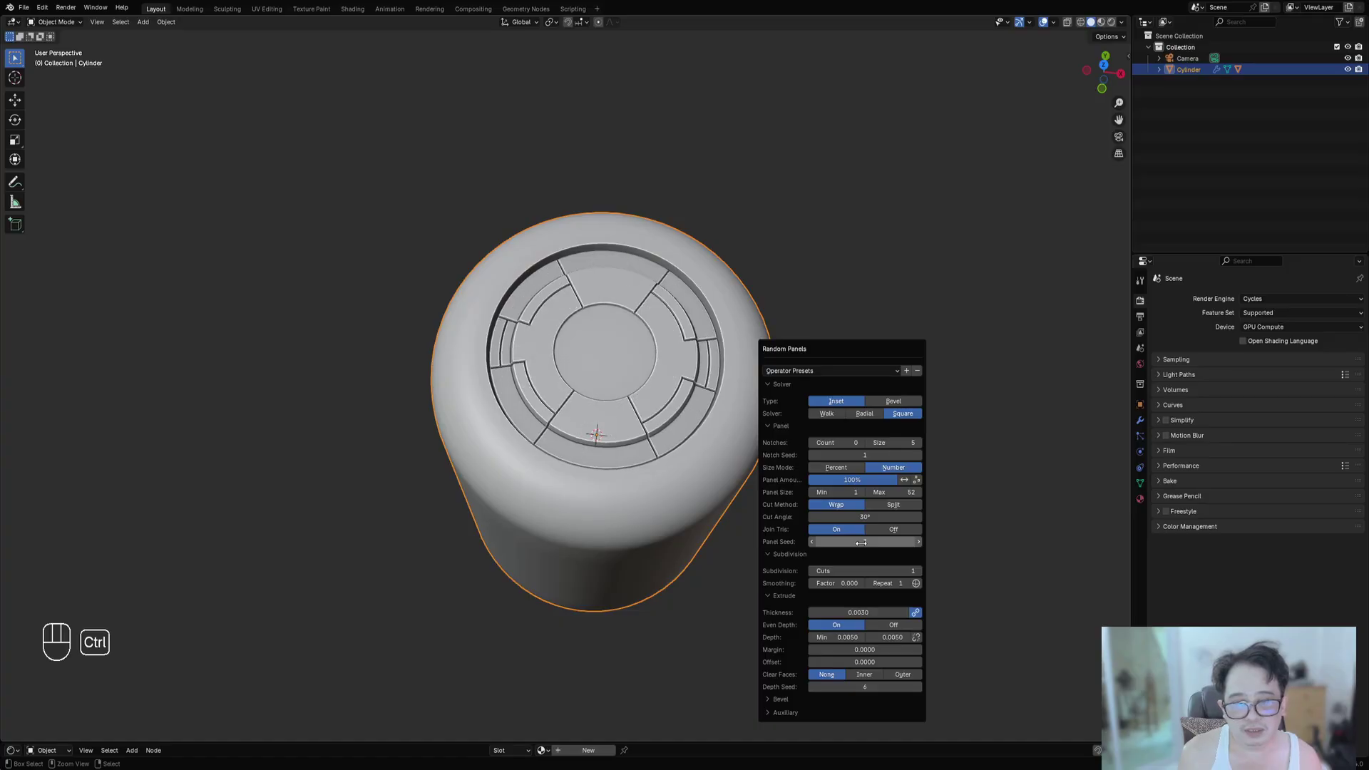
{"action": "scroll", "coordinate": [839, 442], "scroll_direction": "up", "scroll_amount": 2, "text": "ctrl"}
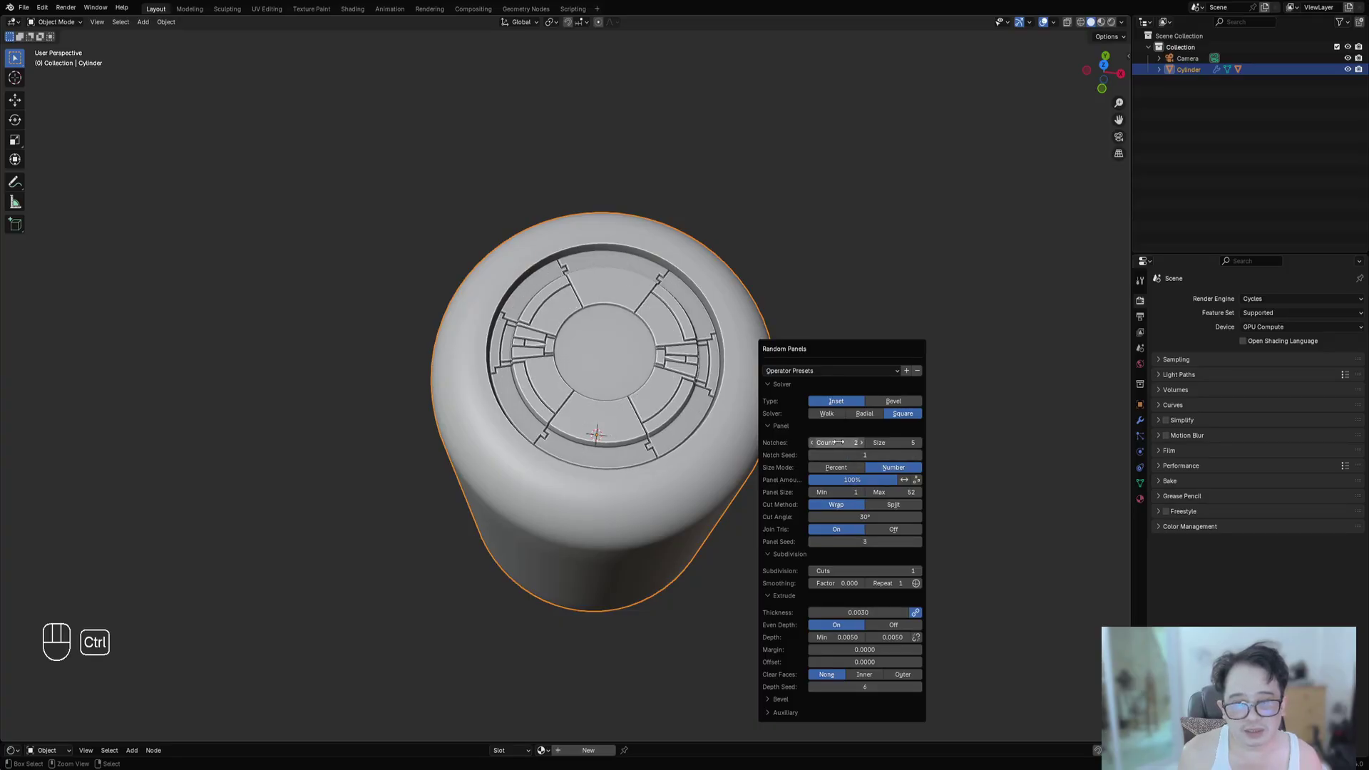
Set the panels' Notch Seed to 3, reopen the Random Panels settings and set the maximum Depth to 0.0170.
{"action": "scroll", "coordinate": [847, 455], "scroll_direction": "up", "scroll_amount": 3, "text": "ctrl"}
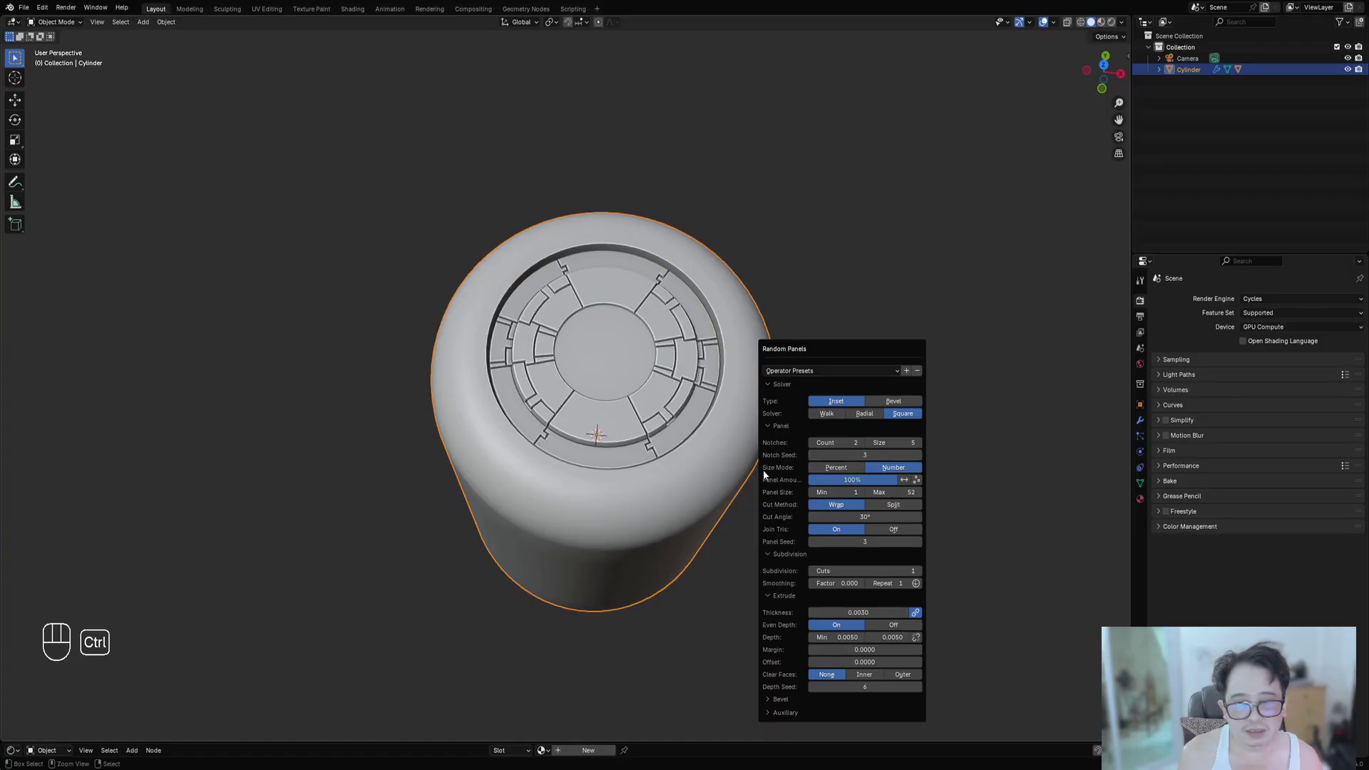
{"action": "middle_click_drag", "start_coordinate": [741, 414], "coordinate": [651, 447]}
{"action": "scroll", "coordinate": [752, 417], "scroll_direction": "up", "scroll_amount": 2}
{"action": "key", "text": "F9"}
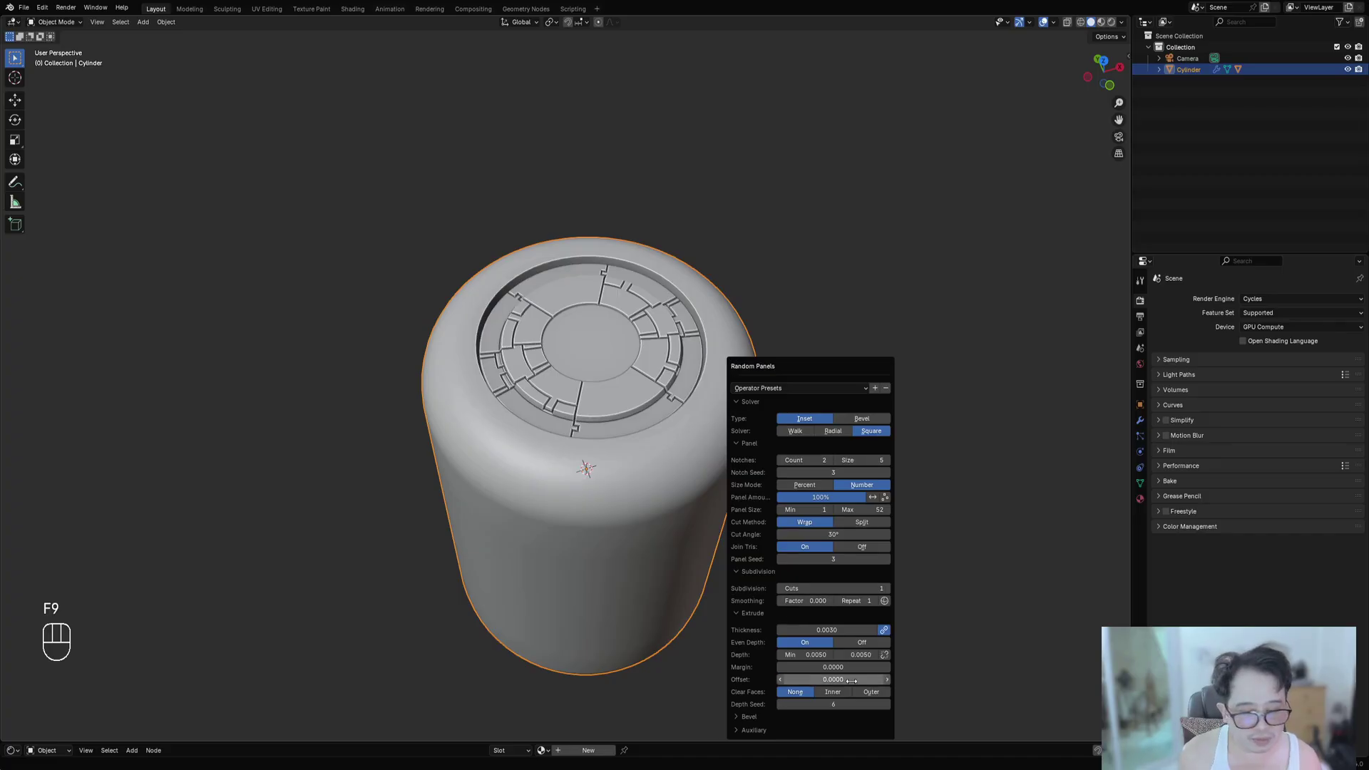
{"action": "mouse_move", "coordinate": [861, 655]}
{"action": "left_mouse_down"}
{"action": "mouse_move", "coordinate": [877, 655]}
{"action": "mouse_move", "coordinate": [861, 654]}
{"action": "left_mouse_up"}
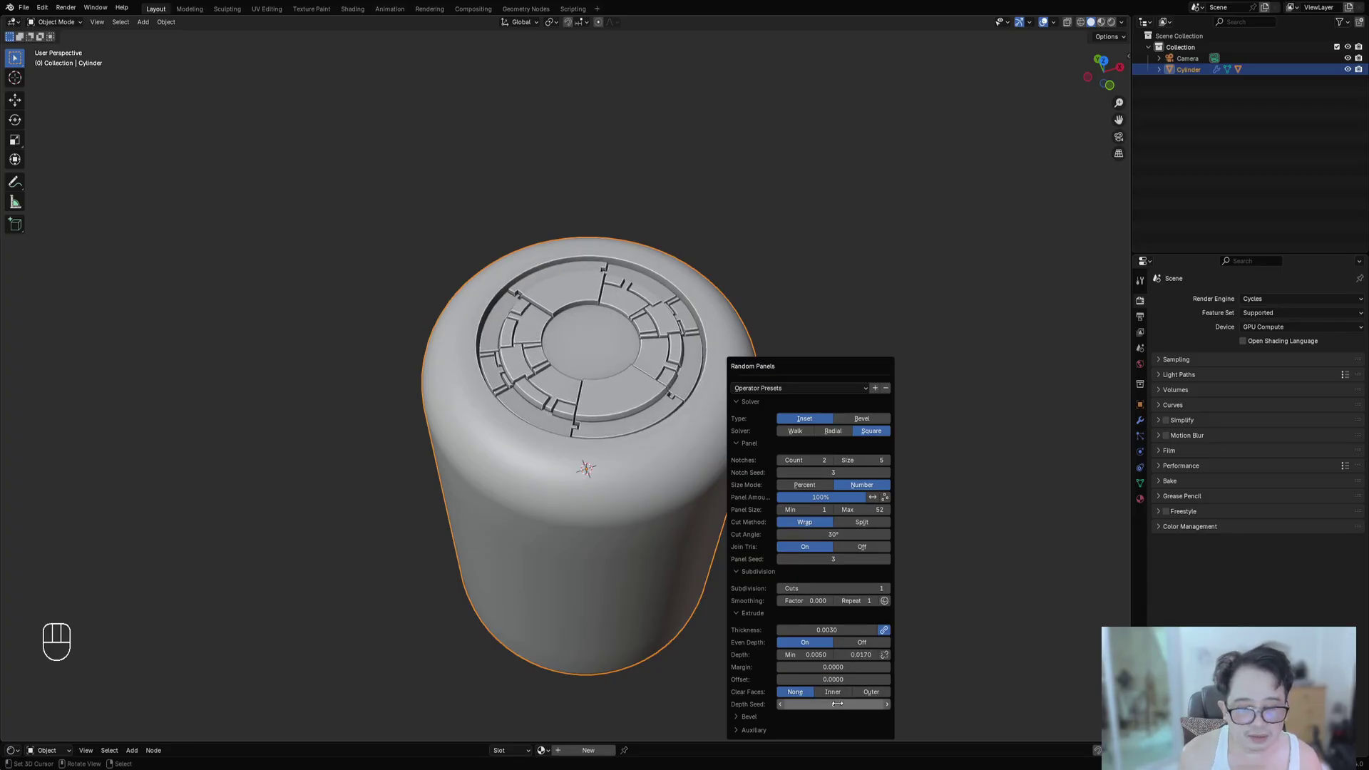
Set the panels' Depth Seed to 15 and their Thickness to 0.0020.
{"action": "scroll", "coordinate": [836, 703], "scroll_direction": "up", "scroll_amount": 3, "text": "ctrl"}
{"action": "scroll", "coordinate": [836, 704], "scroll_direction": "up", "scroll_amount": 2, "text": "ctrl"}
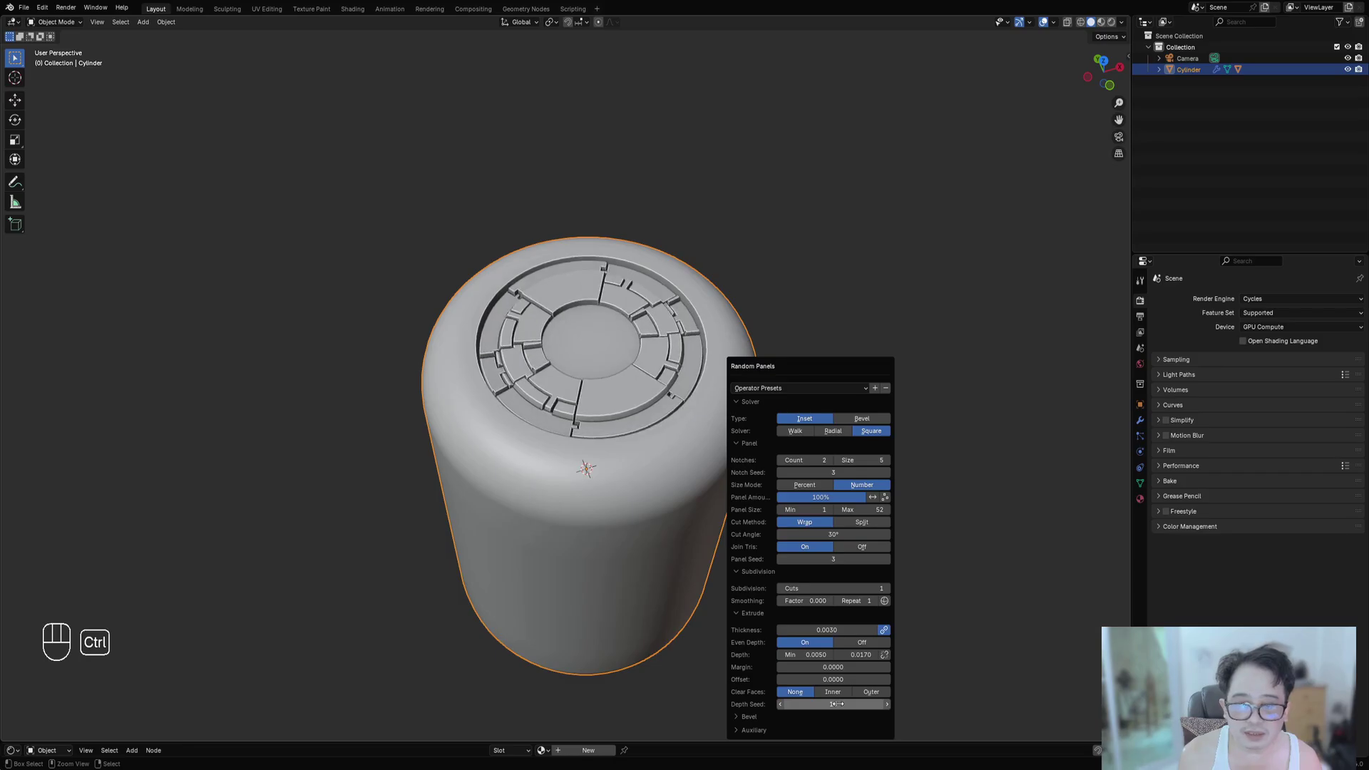
{"action": "scroll", "coordinate": [521, 449], "scroll_direction": "up", "scroll_amount": 6}
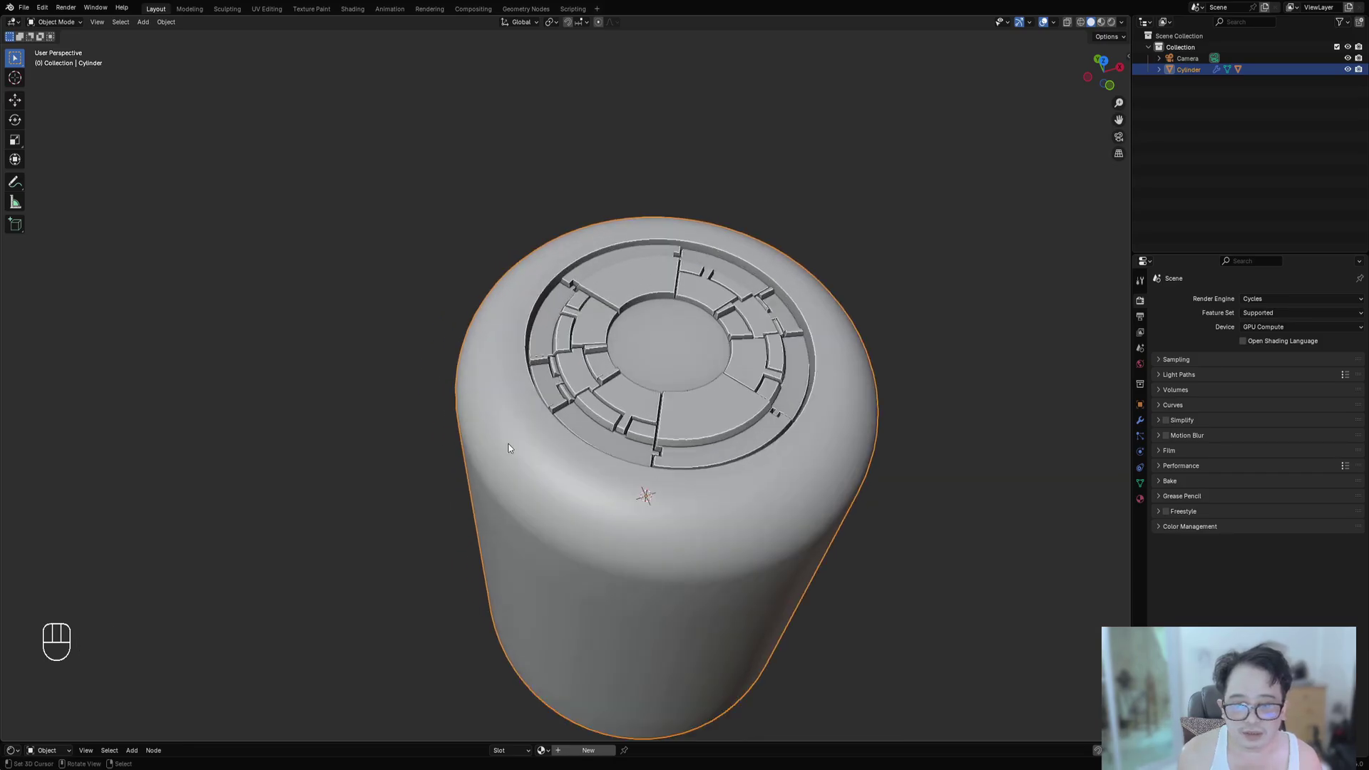
{"action": "key", "text": "F9"}
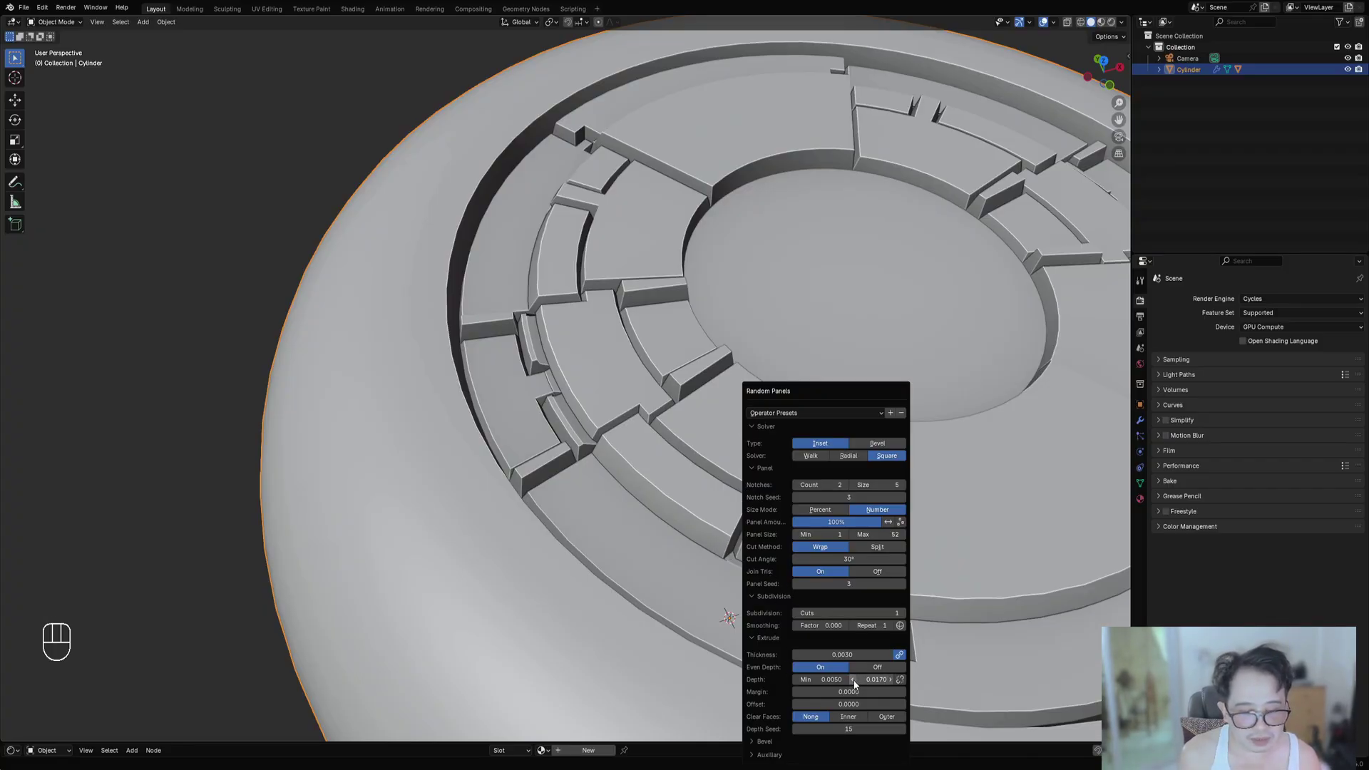
{"action": "left_click_drag", "start_coordinate": [842, 654], "coordinate": [843, 654], "text": "ctrl"}
Reopen the Random Panels settings and change the Depth Seed to 19.
{"action": "scroll", "coordinate": [708, 362], "scroll_direction": "down", "scroll_amount": 6}
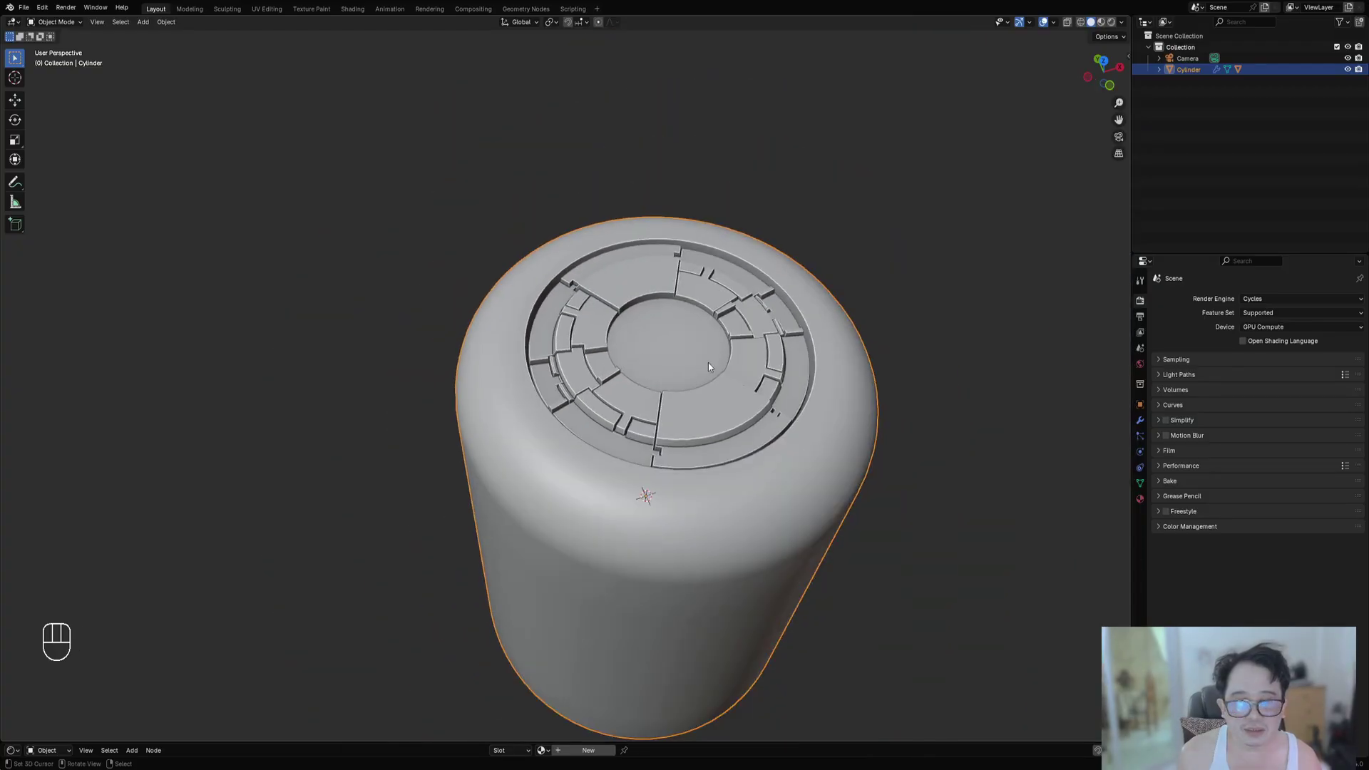
{"action": "middle_click_drag", "start_coordinate": [708, 362], "coordinate": [863, 463]}
{"action": "key", "text": "F9"}
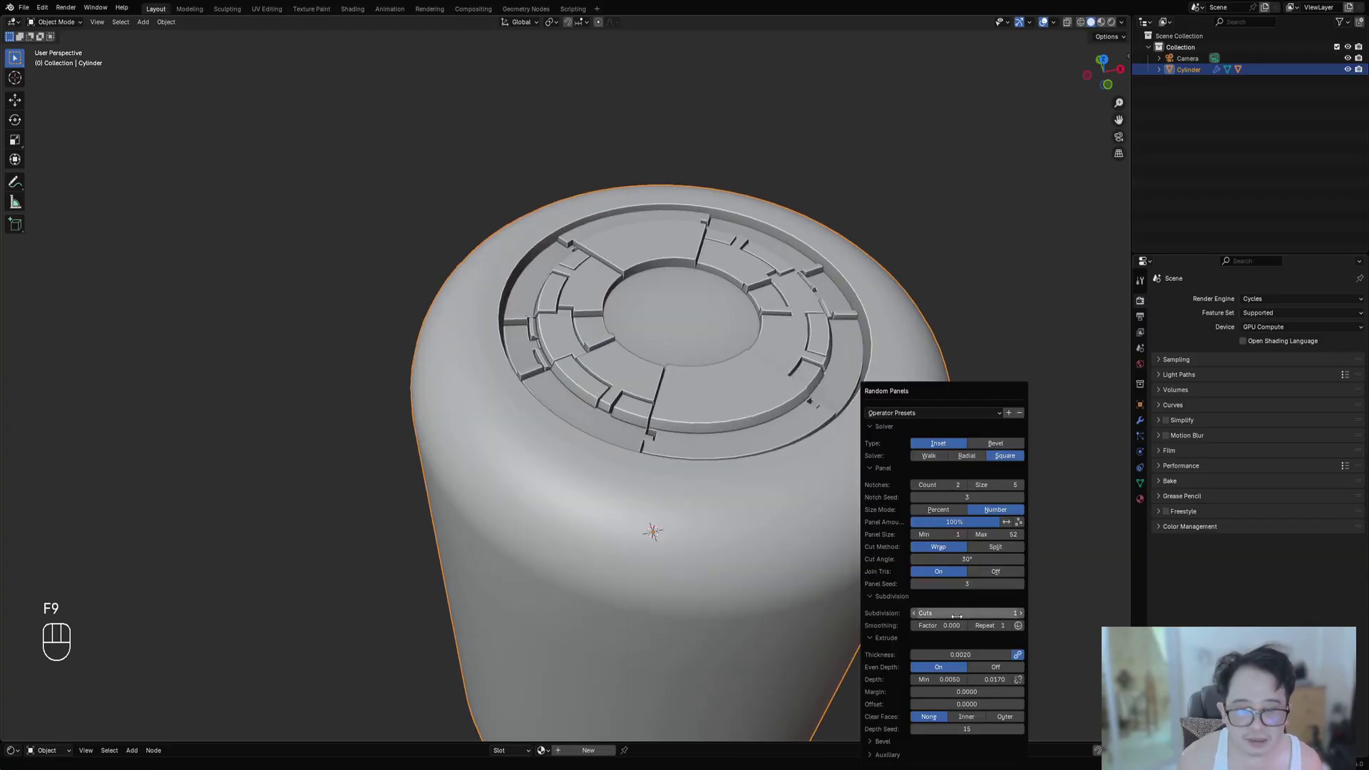
{"action": "left_click_drag", "start_coordinate": [965, 729], "coordinate": [977, 726]}
{"action": "scroll", "coordinate": [978, 725], "scroll_direction": "up", "scroll_amount": 1, "text": "ctrl"}
{"action": "scroll", "coordinate": [978, 725], "scroll_direction": "down", "scroll_amount": 1, "text": "ctrl"}
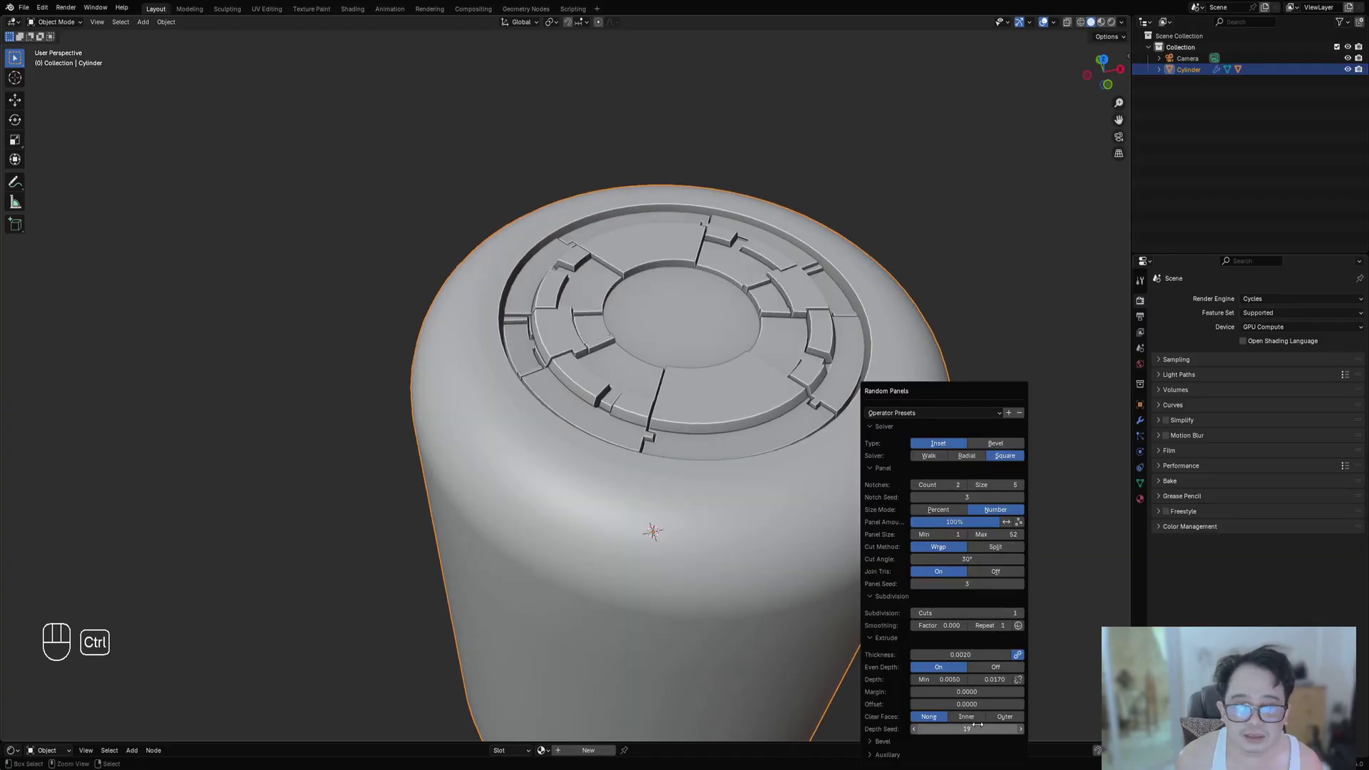
{"action": "scroll", "coordinate": [760, 456], "scroll_direction": "down", "scroll_amount": 4}
{"action": "middle_click_drag", "start_coordinate": [766, 445], "coordinate": [760, 479]}
{"action": "scroll", "coordinate": [761, 479], "scroll_direction": "up", "scroll_amount": 2}
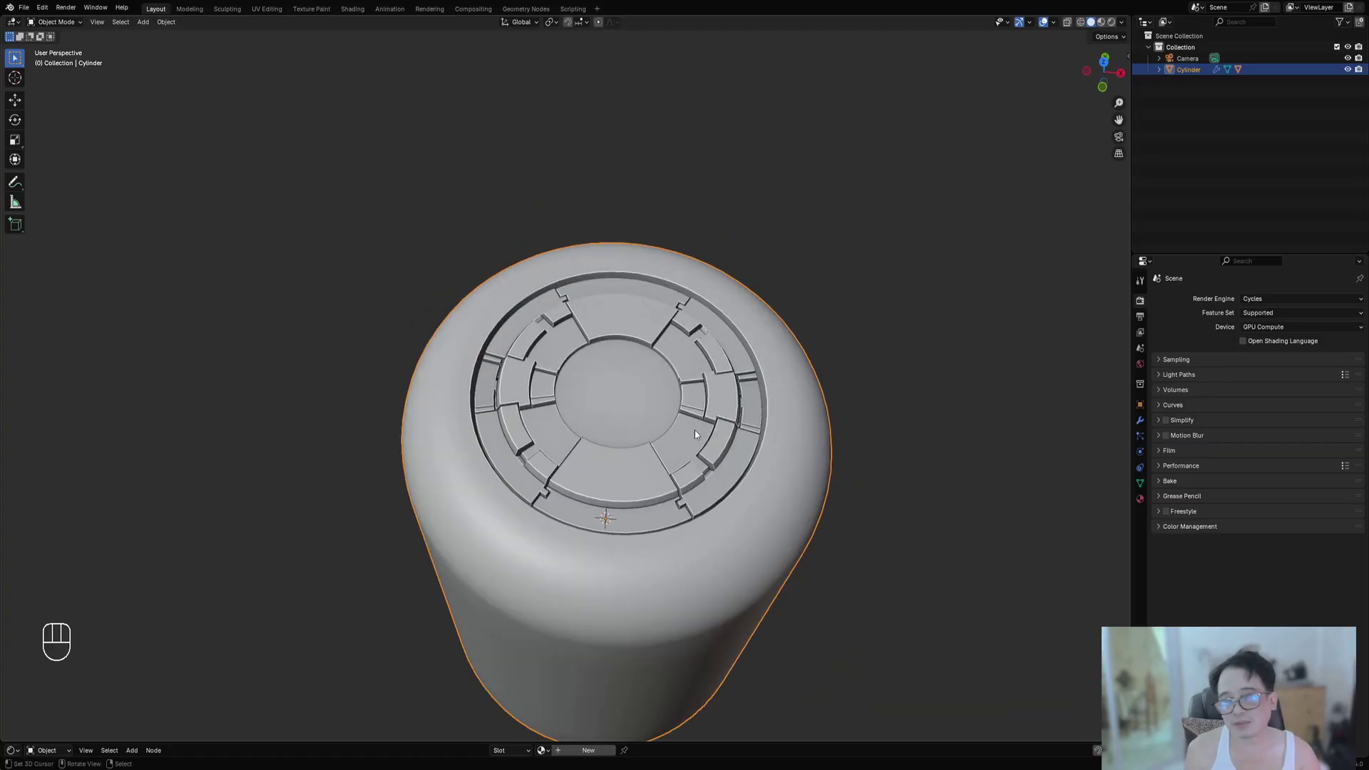
Select the central face of the cylinder's top in face mode and toggle Clear Selection in the Random Flow settings.
{"action": "key", "text": "Tab"}
{"action": "key", "text": "3"}
{"action": "left_click", "coordinate": [594, 411]}
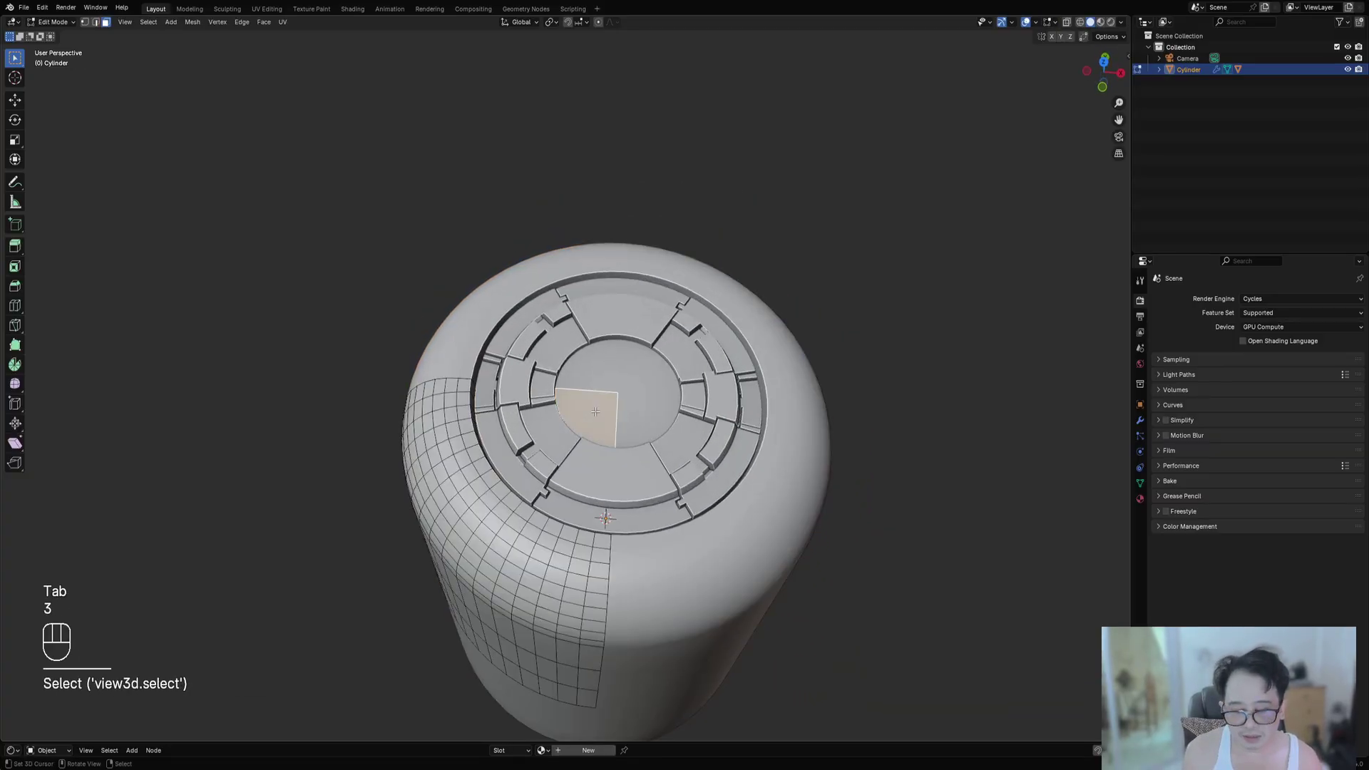
{"action": "key", "text": "shift+q"}
{"action": "mouse_move", "coordinate": [701, 495]}
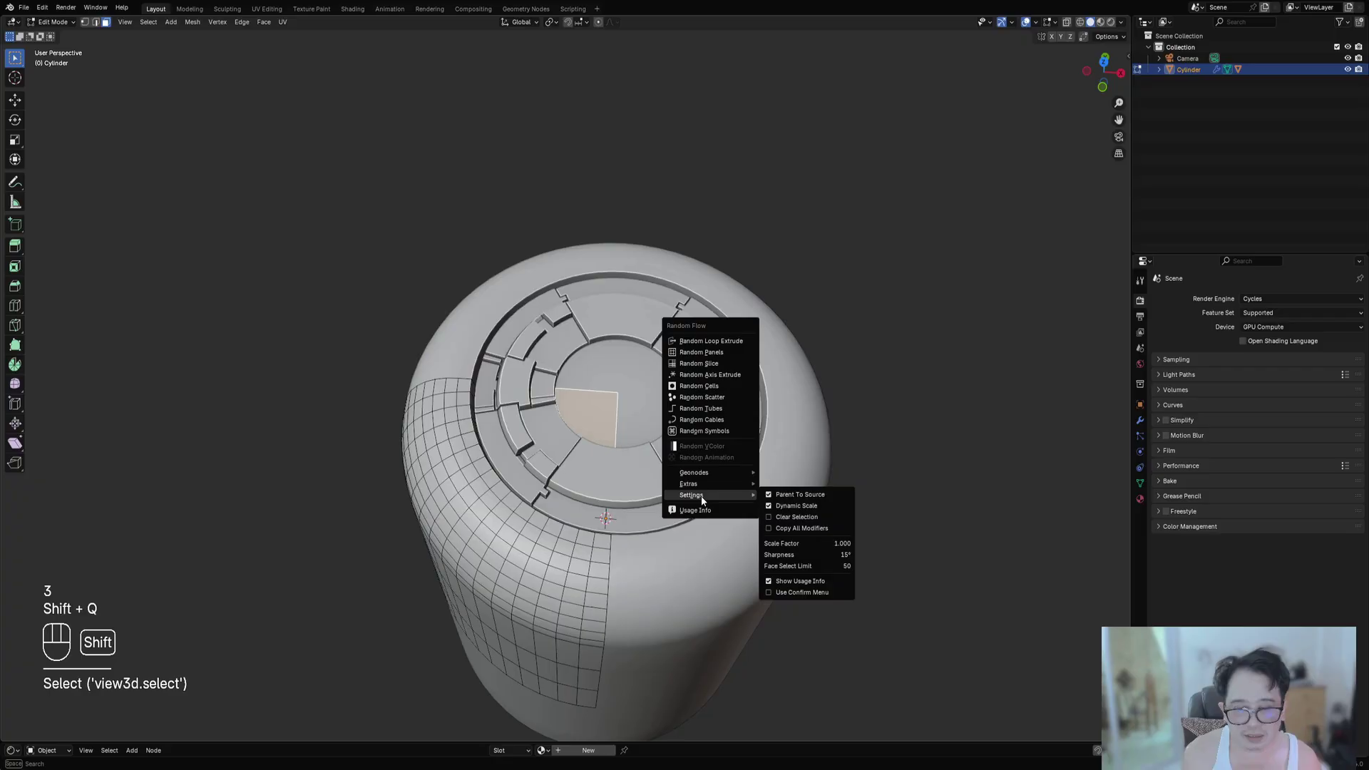
{"action": "left_click", "coordinate": [769, 517]}
{"action": "key", "text": "shift+q"}
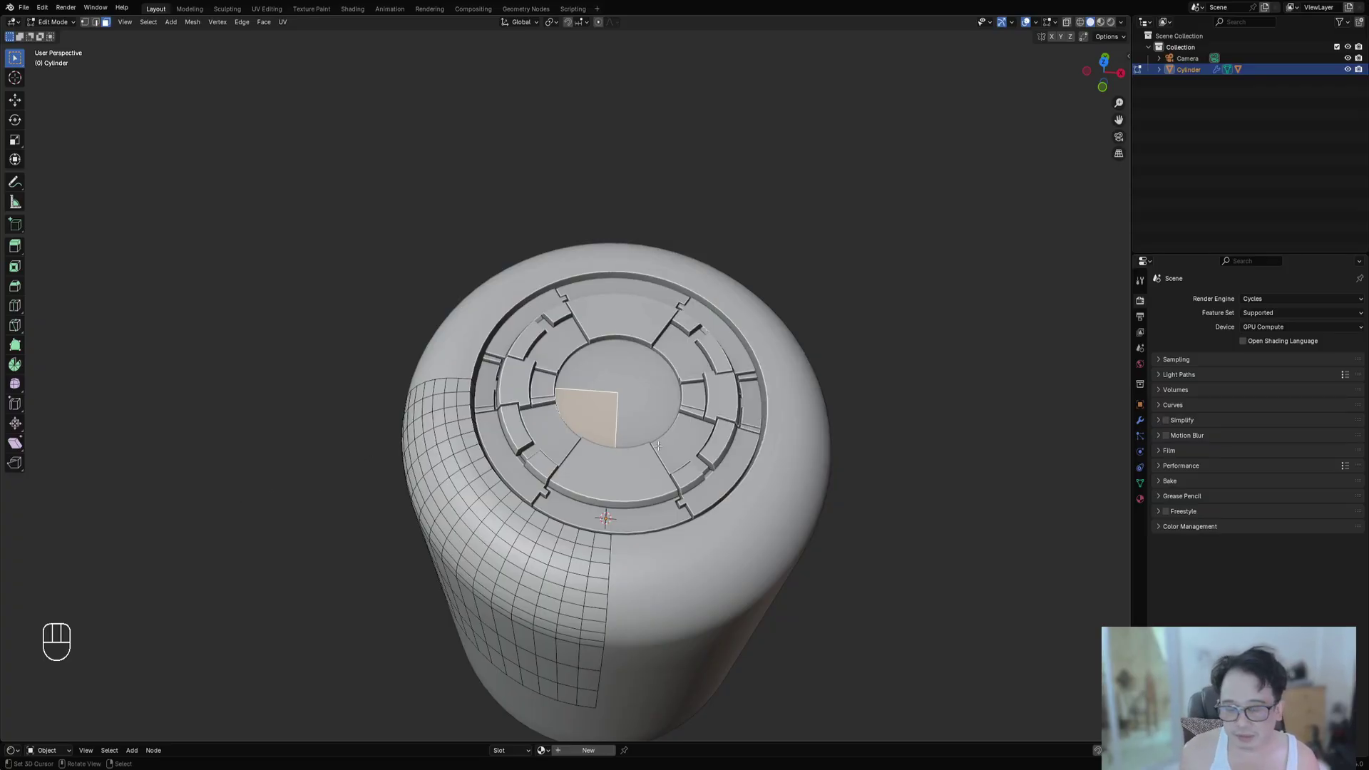
Inset the selected central face and raise the inner part with Shrink/Fatten to form a small disc with a sloped wall.
{"action": "scroll", "coordinate": [658, 445], "scroll_direction": "up", "scroll_amount": 3}
{"action": "key", "text": "i"}
{"action": "left_click", "coordinate": [790, 405]}
{"action": "key", "text": "i"}
{"action": "left_click", "coordinate": [776, 408]}
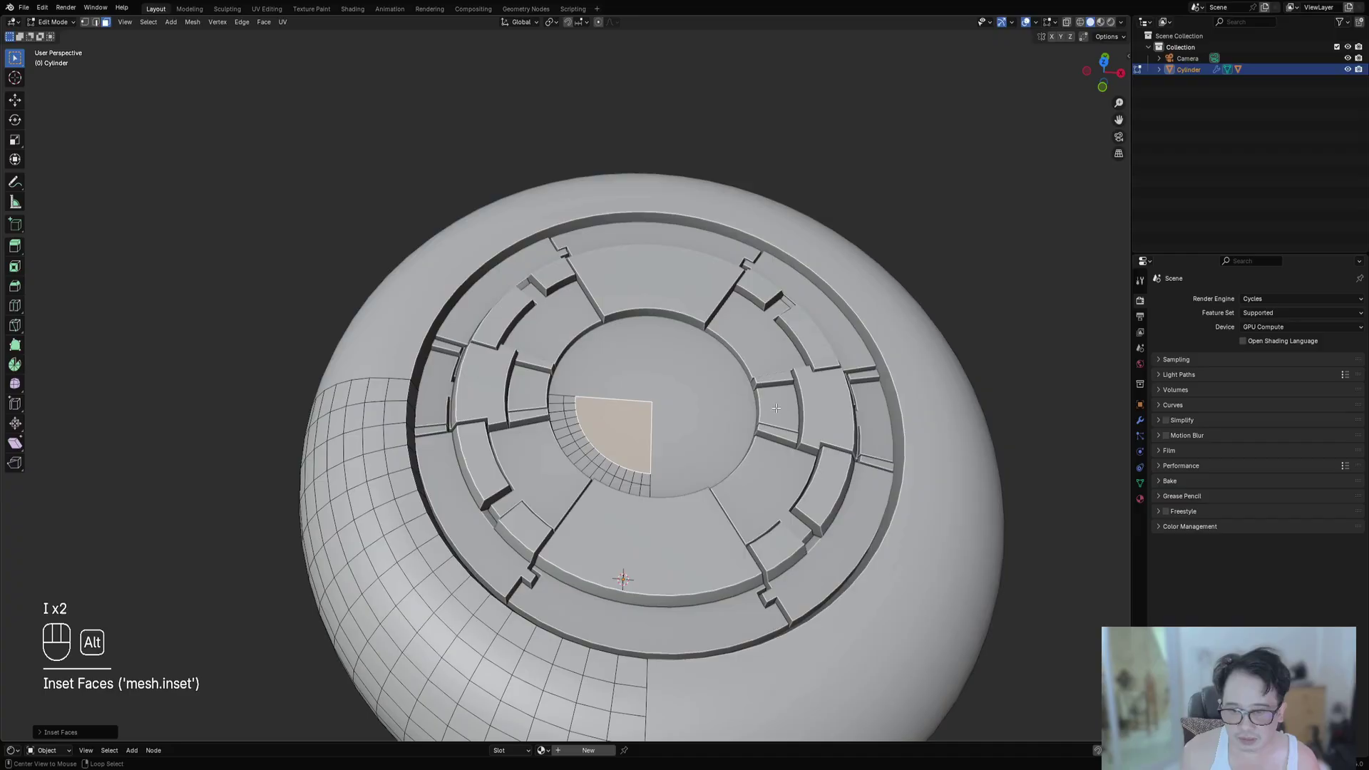
{"action": "key", "text": "alt+s"}
{"action": "left_click", "coordinate": [713, 412]}
{"action": "key", "text": "Tab"}
{"action": "scroll", "coordinate": [650, 415], "scroll_direction": "down", "scroll_amount": 5}
{"action": "key", "text": "Tab"}
{"action": "scroll", "coordinate": [650, 414], "scroll_direction": "up", "scroll_amount": 4}
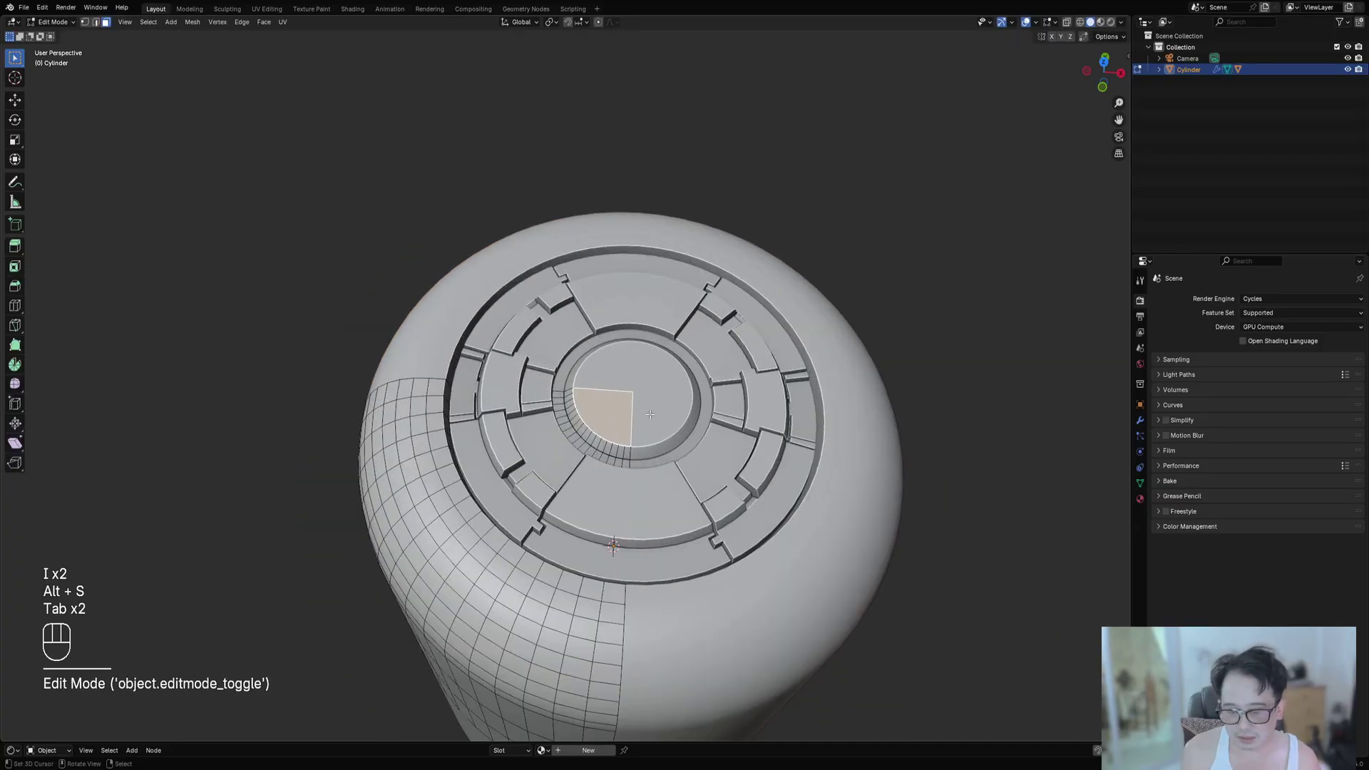
Inset the small disc's top face and add centred loop cuts around the rings enclosing it.
{"action": "key", "text": "2"}
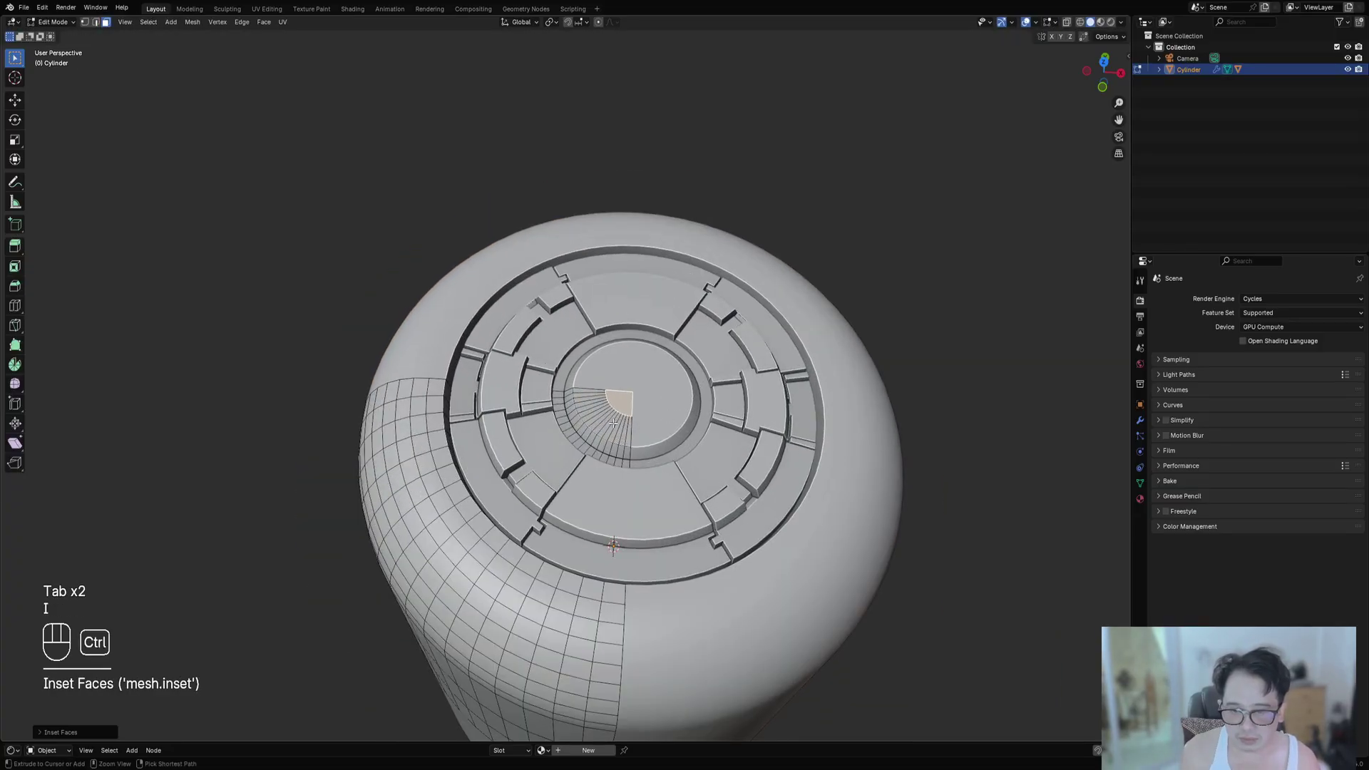
{"action": "key", "text": "ctrl+r"}
{"action": "key", "text": "ctrl+r"}
{"action": "left_click", "coordinate": [580, 443]}
{"action": "right_click", "coordinate": [580, 444]}
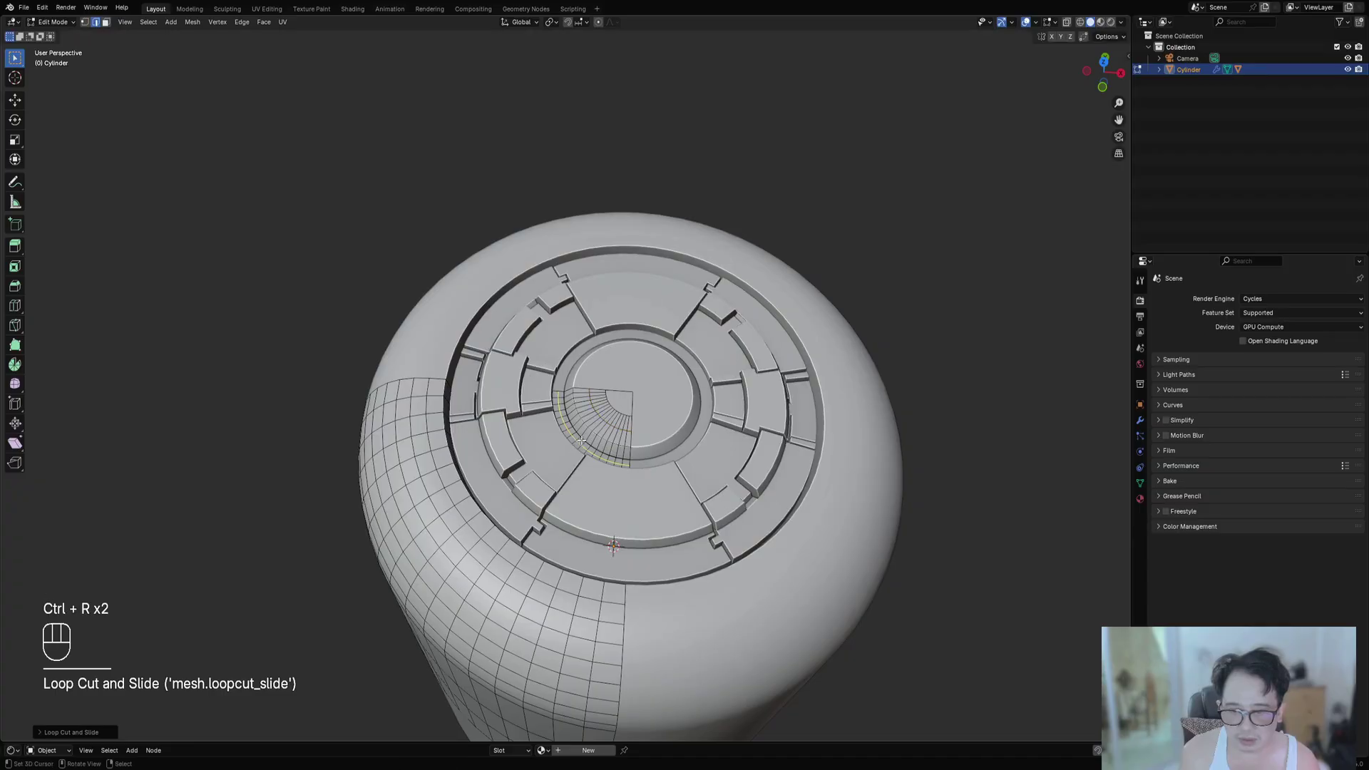
Select the small disc's top ring, its wall and the surrounding ring by linked sharp regions and face loops, leaving out the central face.
{"action": "key", "text": "shift+f"}
{"action": "key", "text": "shift+f"}
{"action": "key", "text": "3"}
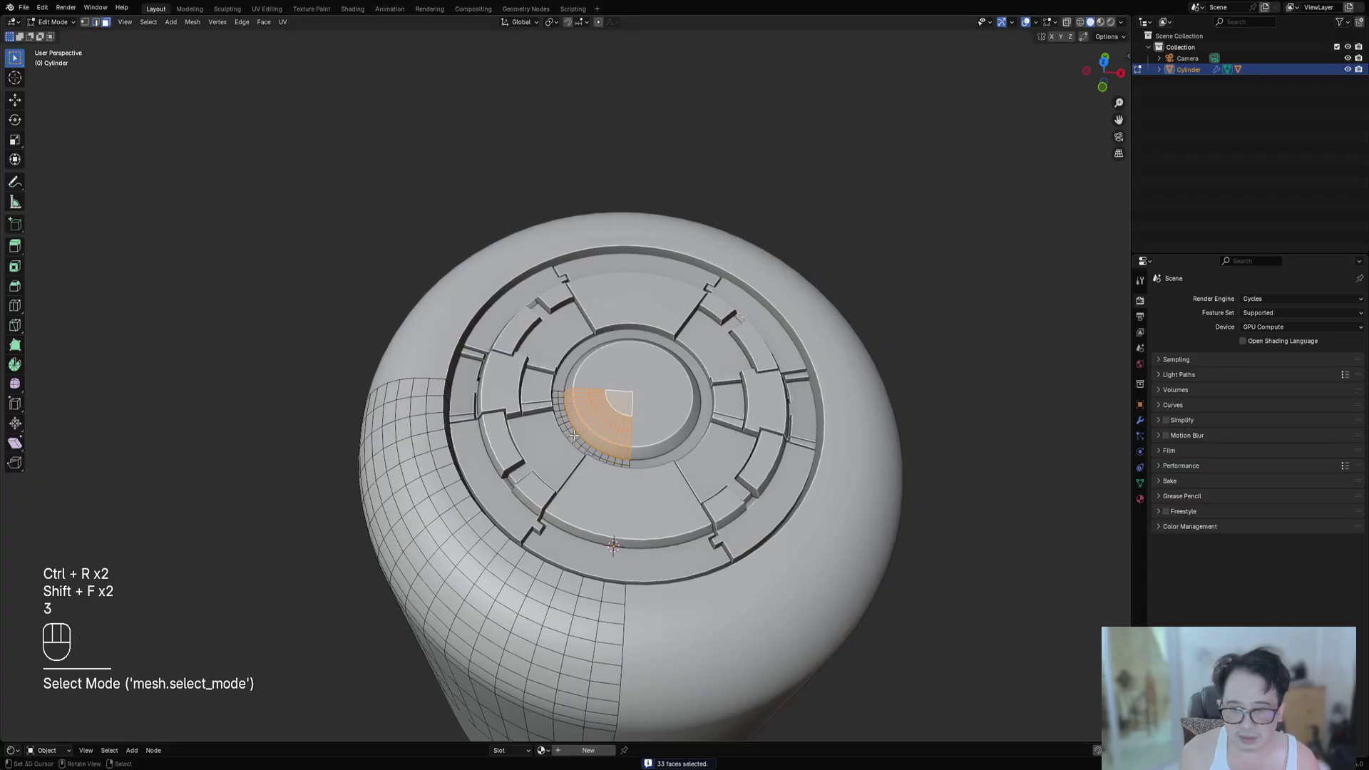
{"action": "right_click", "coordinate": [575, 437], "text": "alt+shift"}
{"action": "key", "text": "ctrl+z"}
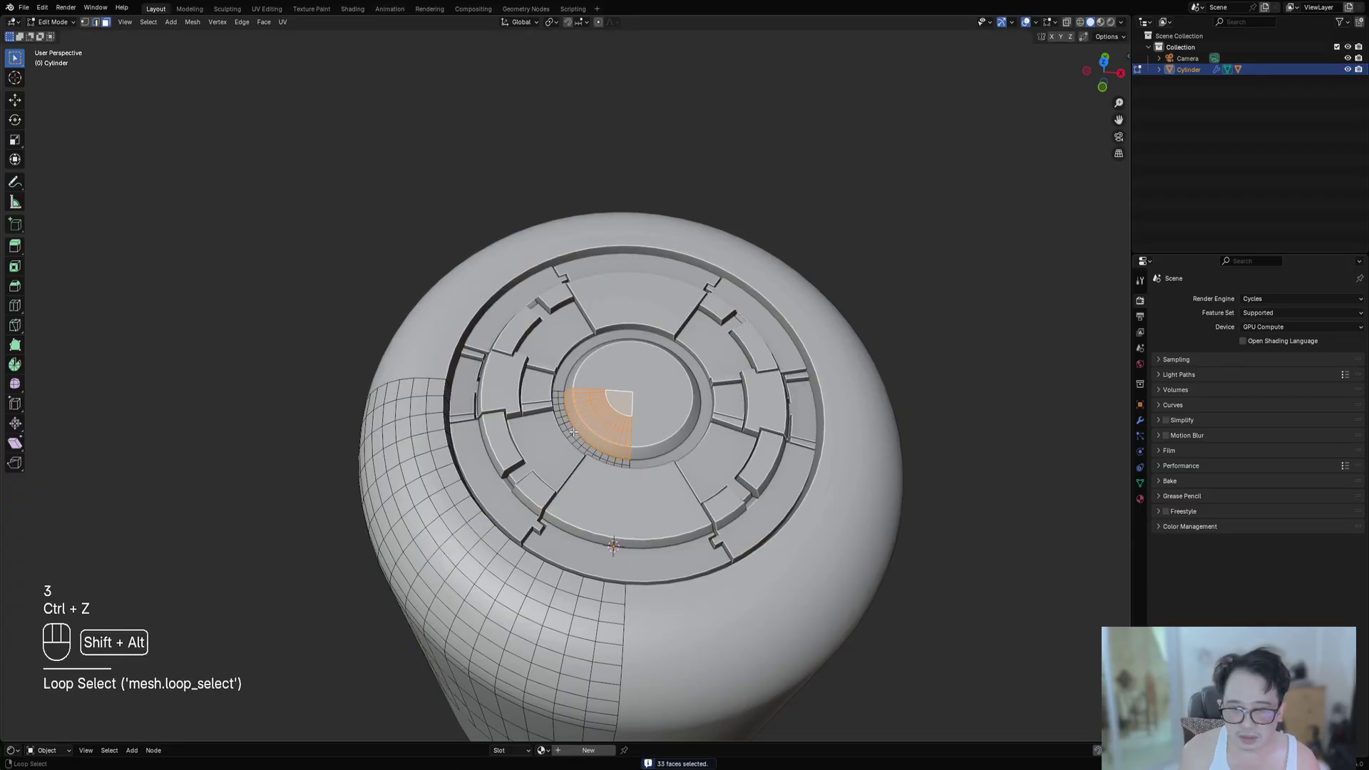
{"action": "right_click", "coordinate": [571, 433], "text": "alt+shift"}
{"action": "key", "text": "ctrl+z"}
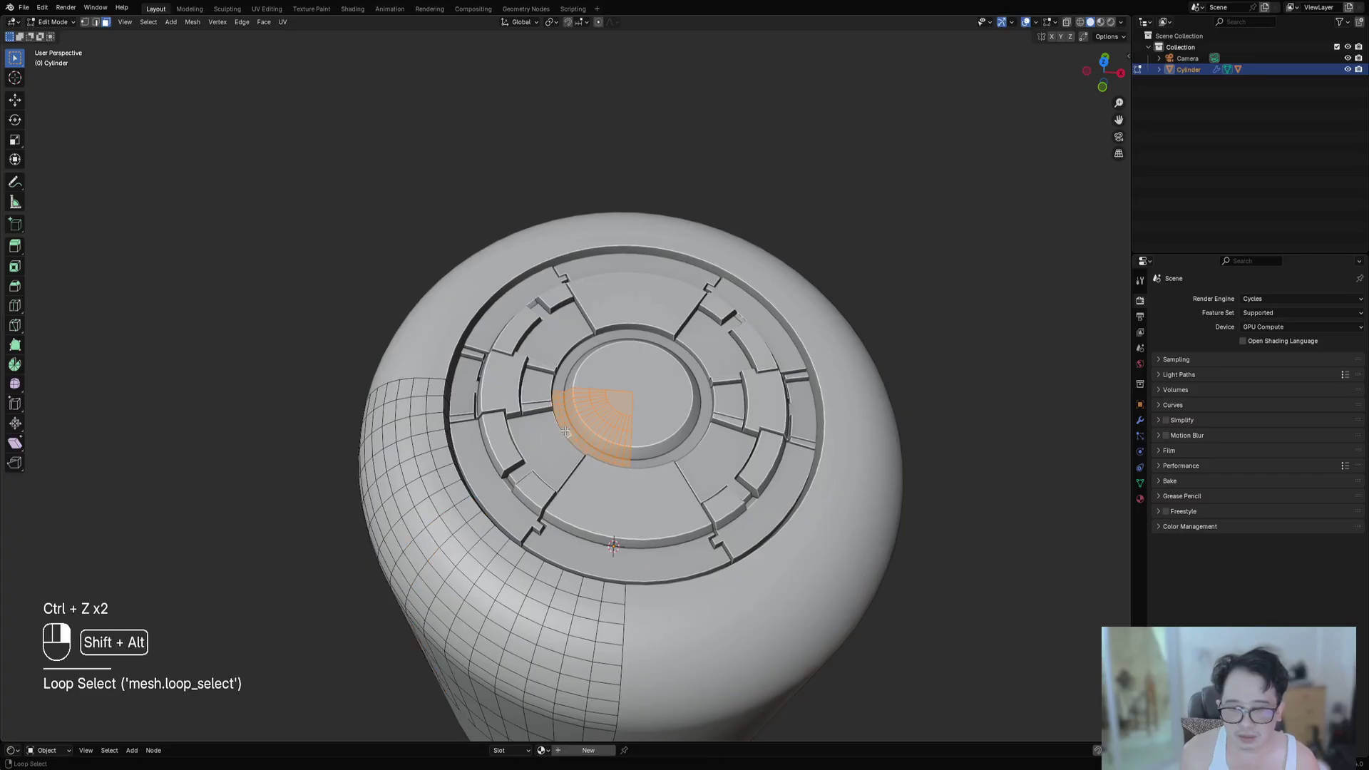
{"action": "key", "text": "Tab"}
{"action": "key", "text": "3"}
{"action": "key", "text": "Tab"}
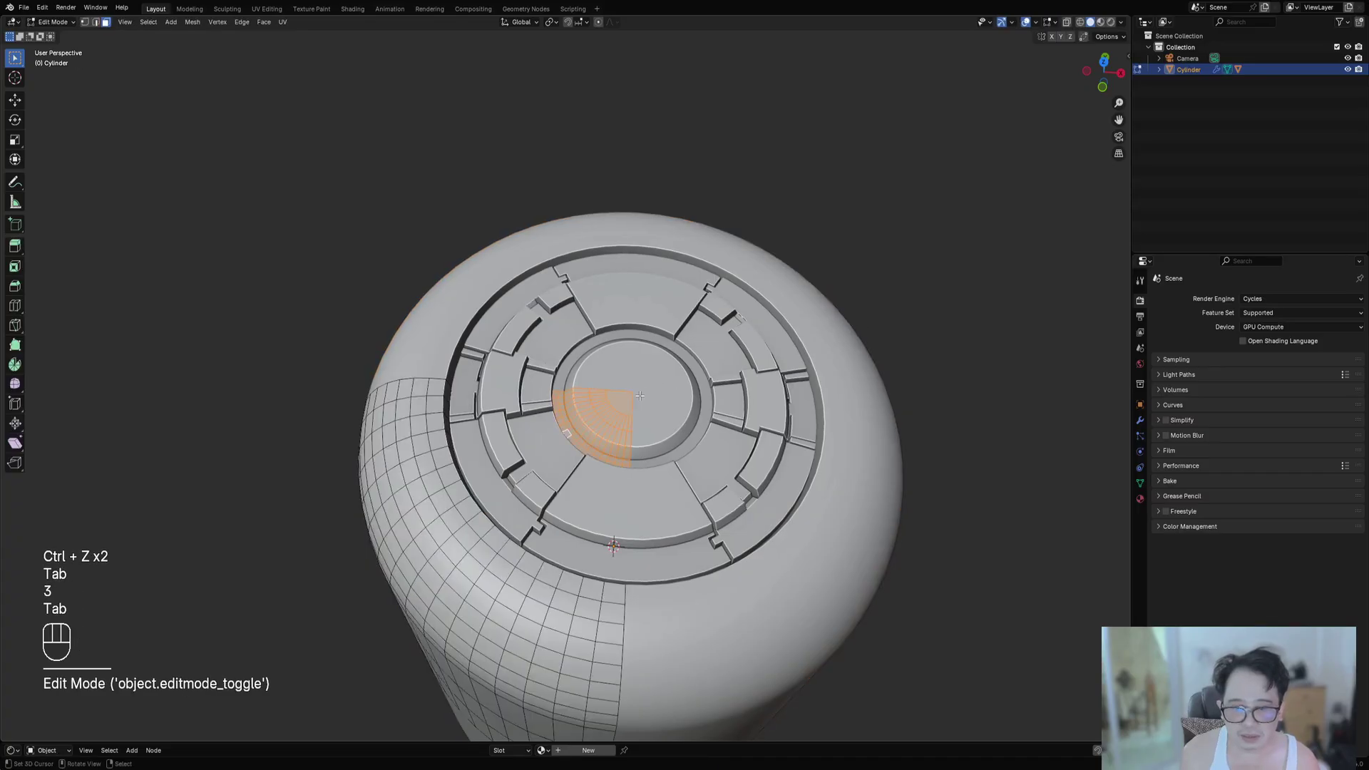
{"action": "right_click", "coordinate": [628, 398], "text": "shift"}
{"action": "key", "text": "Tab"}
Run Random Panels from Random Flow on the selected faces of the small central disc.
{"action": "key", "text": "shift+q"}
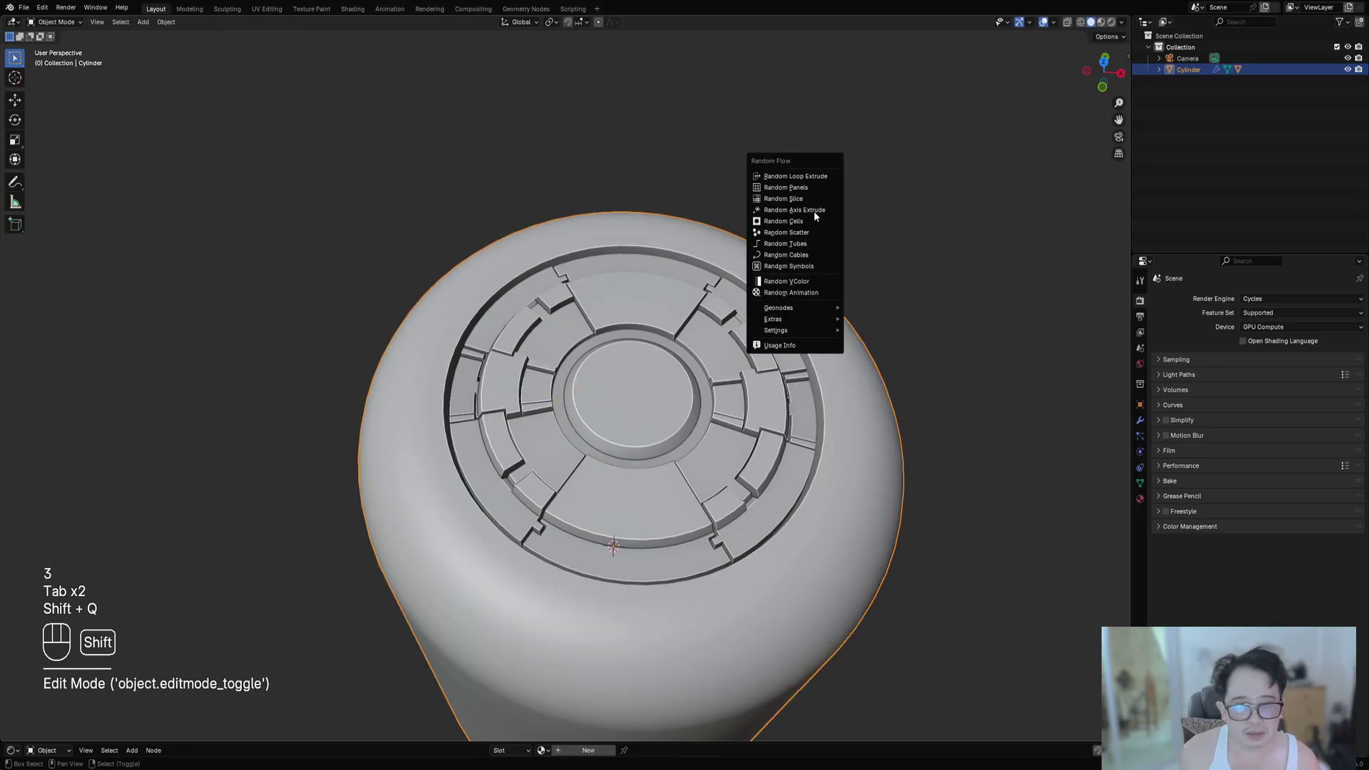
{"action": "left_click", "coordinate": [813, 186]}
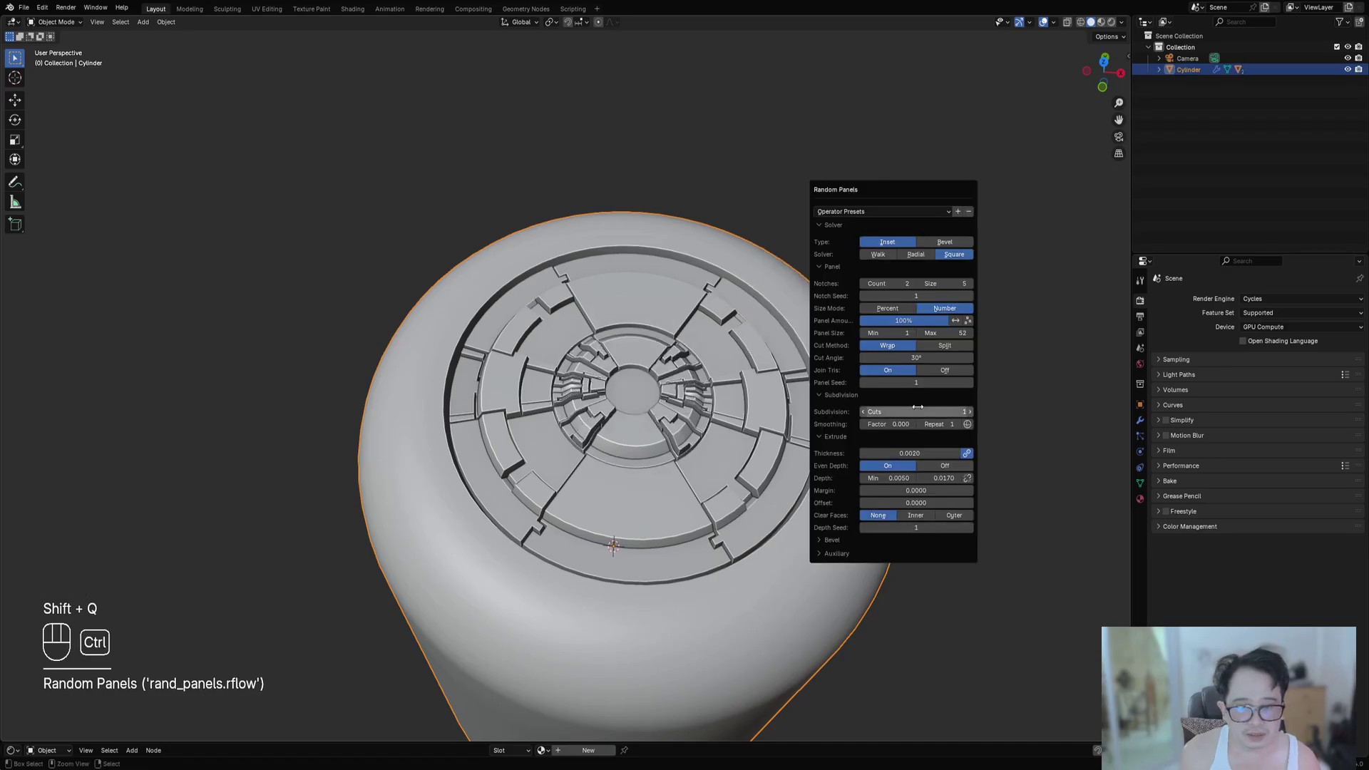
{"action": "scroll", "coordinate": [917, 407], "scroll_direction": "up", "scroll_amount": 1, "text": "ctrl"}
{"action": "scroll", "coordinate": [918, 407], "scroll_direction": "up", "scroll_amount": 1, "text": "ctrl"}
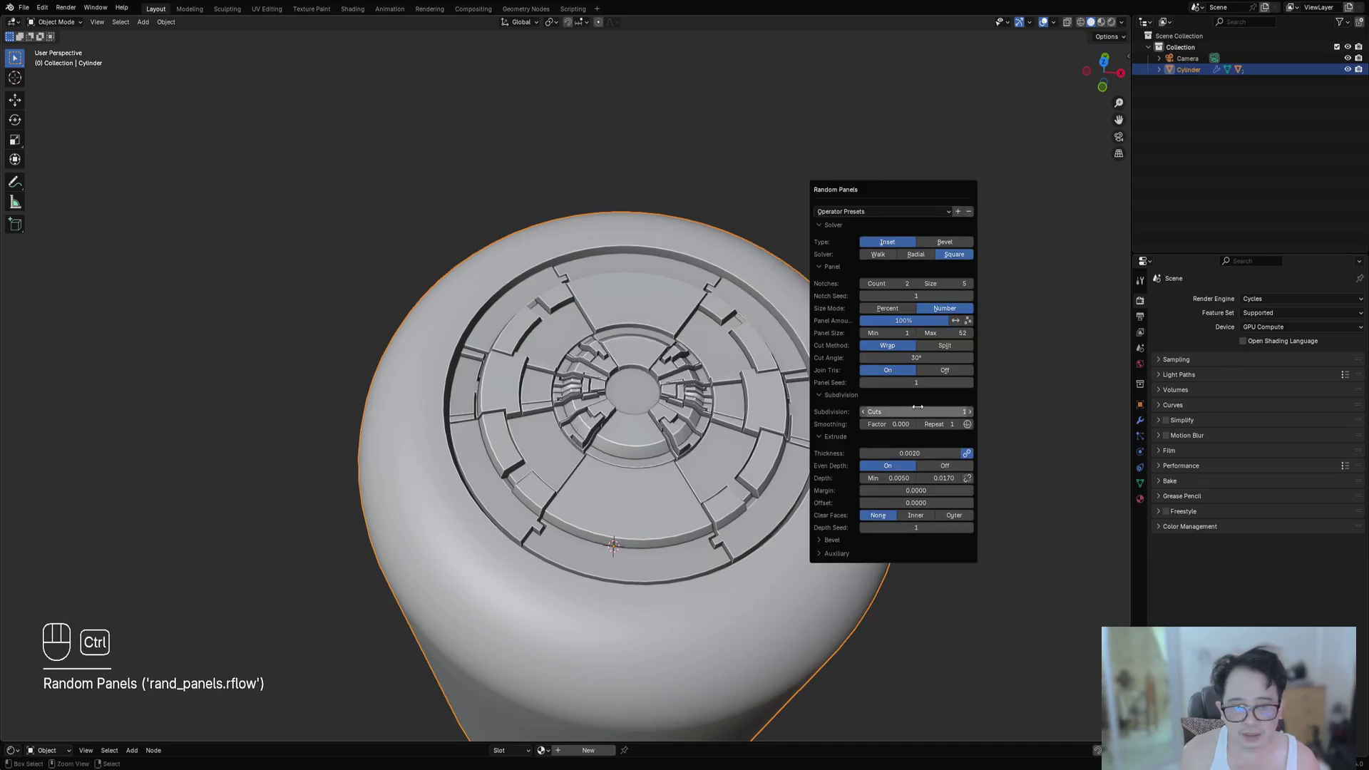
Try a maximum Panel Size of 242 with Panel Seeds up to 29, and return the maximum size to 52.
{"action": "left_click_drag", "start_coordinate": [936, 333], "coordinate": [1072, 334], "text": "shift"}
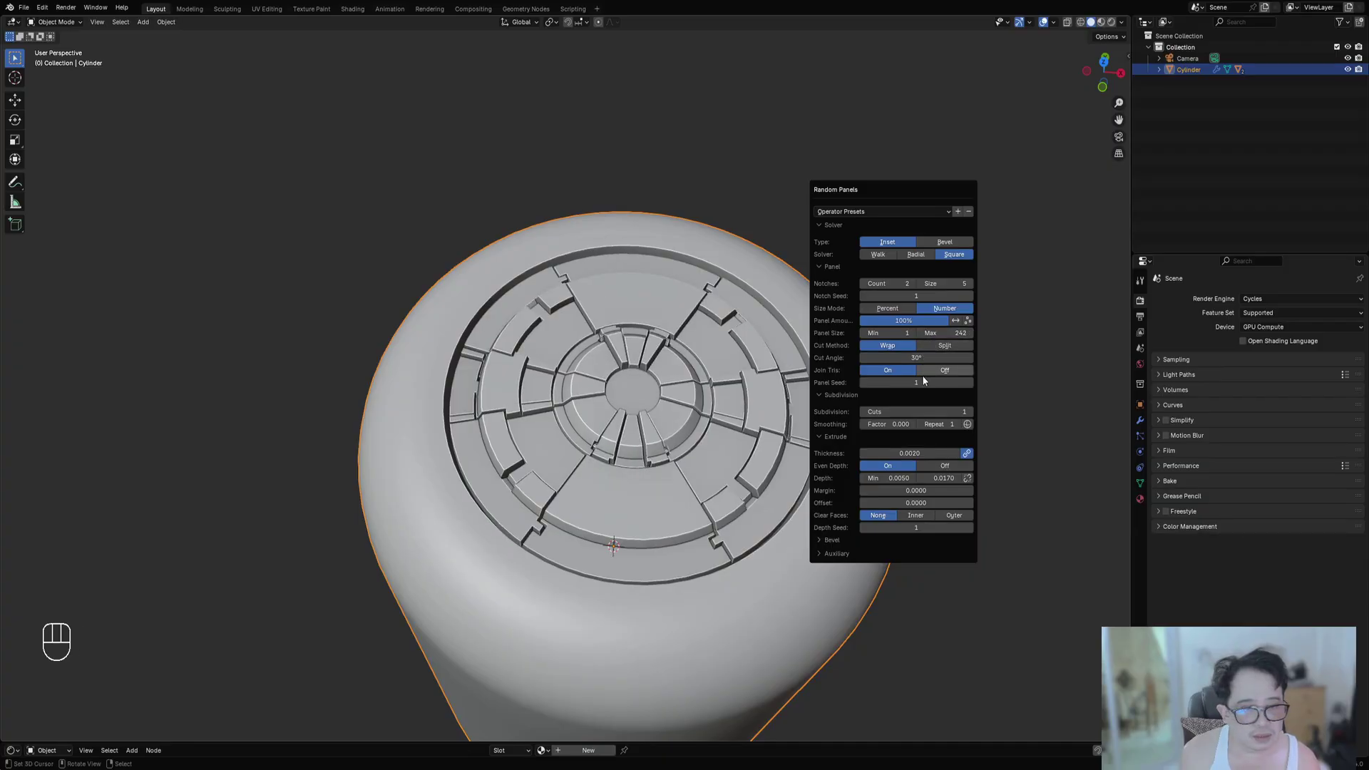
{"action": "scroll", "coordinate": [918, 383], "scroll_direction": "up", "scroll_amount": 2, "text": "ctrl"}
{"action": "scroll", "coordinate": [918, 383], "scroll_direction": "up", "scroll_amount": 2, "text": "ctrl"}
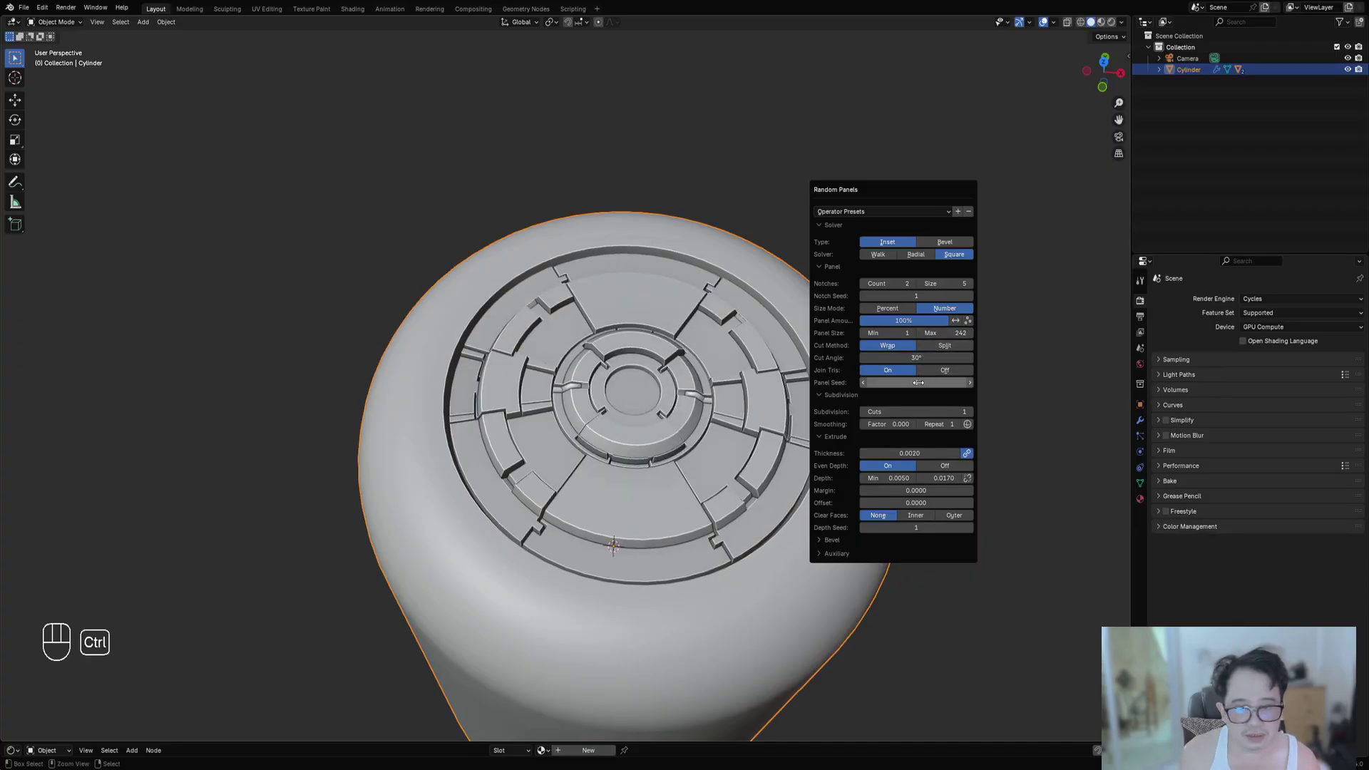
{"action": "scroll", "coordinate": [918, 383], "scroll_direction": "up", "scroll_amount": 7, "text": "ctrl"}
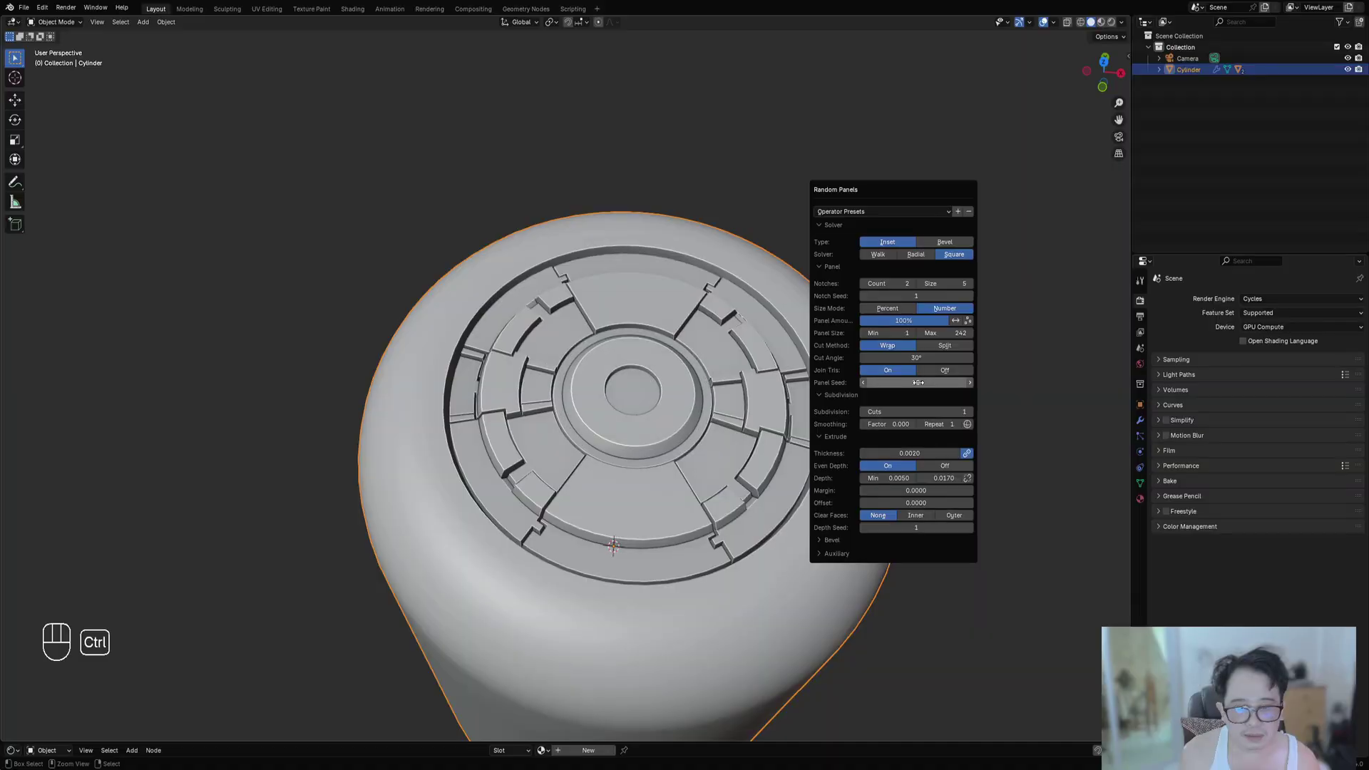
{"action": "scroll", "coordinate": [919, 383], "scroll_direction": "up", "scroll_amount": 5, "text": "ctrl"}
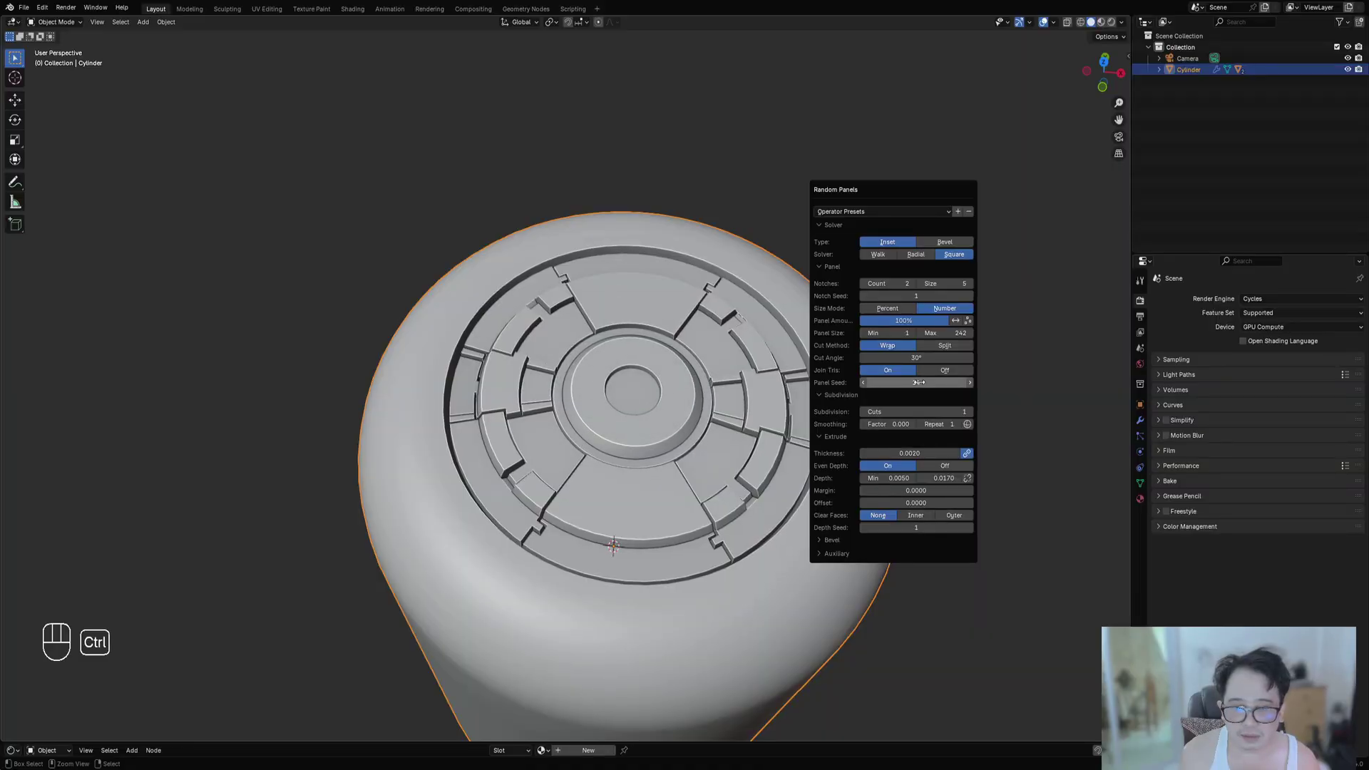
{"action": "scroll", "coordinate": [919, 383], "scroll_direction": "up", "scroll_amount": 4, "text": "ctrl"}
{"action": "scroll", "coordinate": [919, 383], "scroll_direction": "up", "scroll_amount": 1, "text": "ctrl"}
{"action": "left_click_drag", "start_coordinate": [936, 333], "coordinate": [856, 333]}
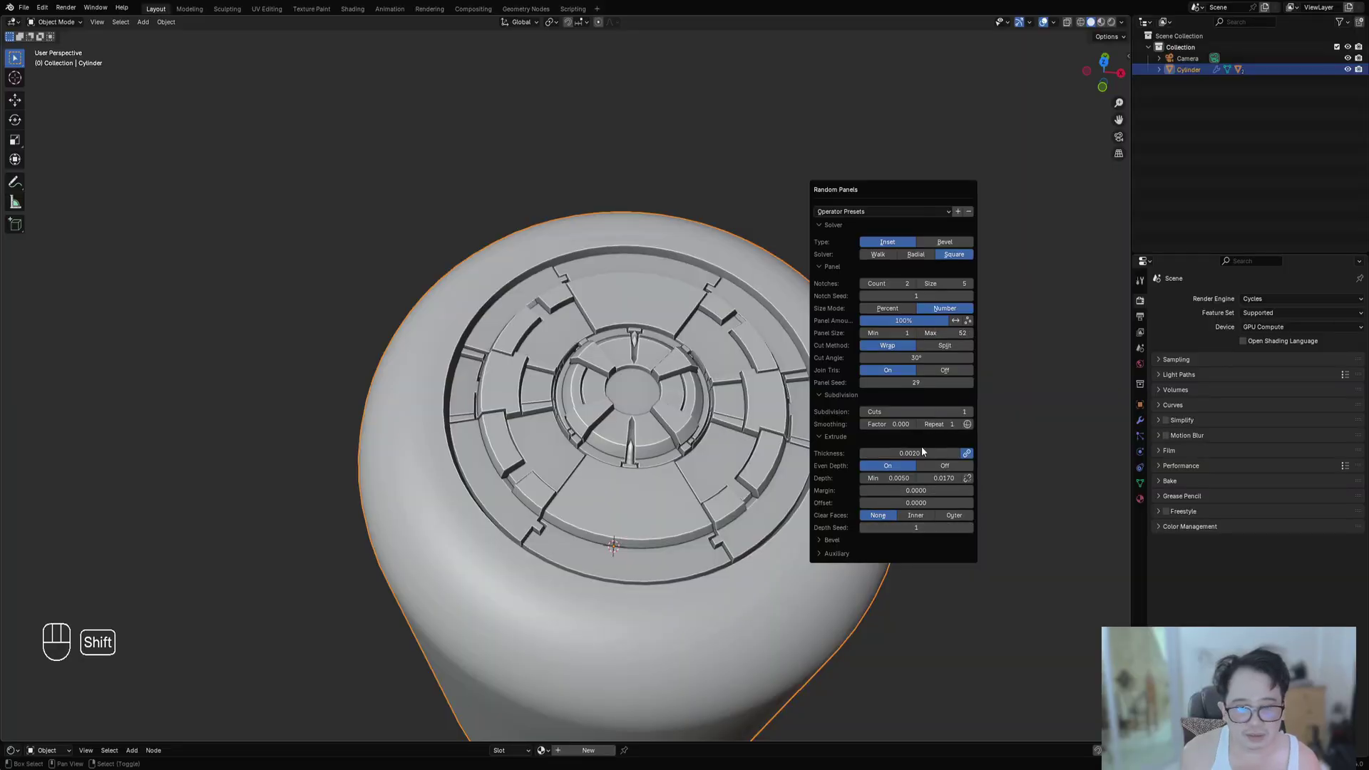
Set the central panels' Panel Seed to 42, check the result up close and reopen the Random Panels settings.
{"action": "scroll", "coordinate": [917, 383], "scroll_direction": "up", "scroll_amount": 1, "text": "ctrl"}
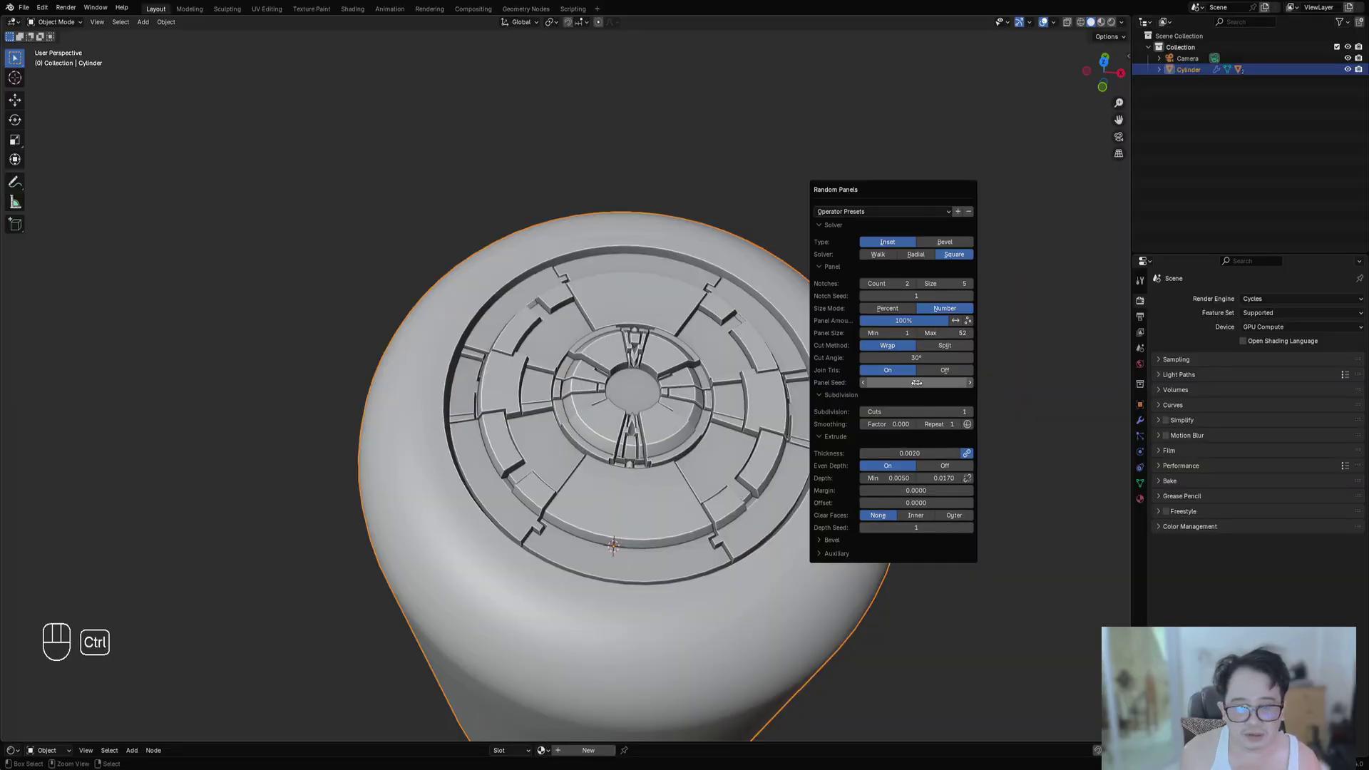
{"action": "scroll", "coordinate": [918, 383], "scroll_direction": "up", "scroll_amount": 1, "text": "ctrl"}
{"action": "scroll", "coordinate": [917, 383], "scroll_direction": "up", "scroll_amount": 6, "text": "ctrl"}
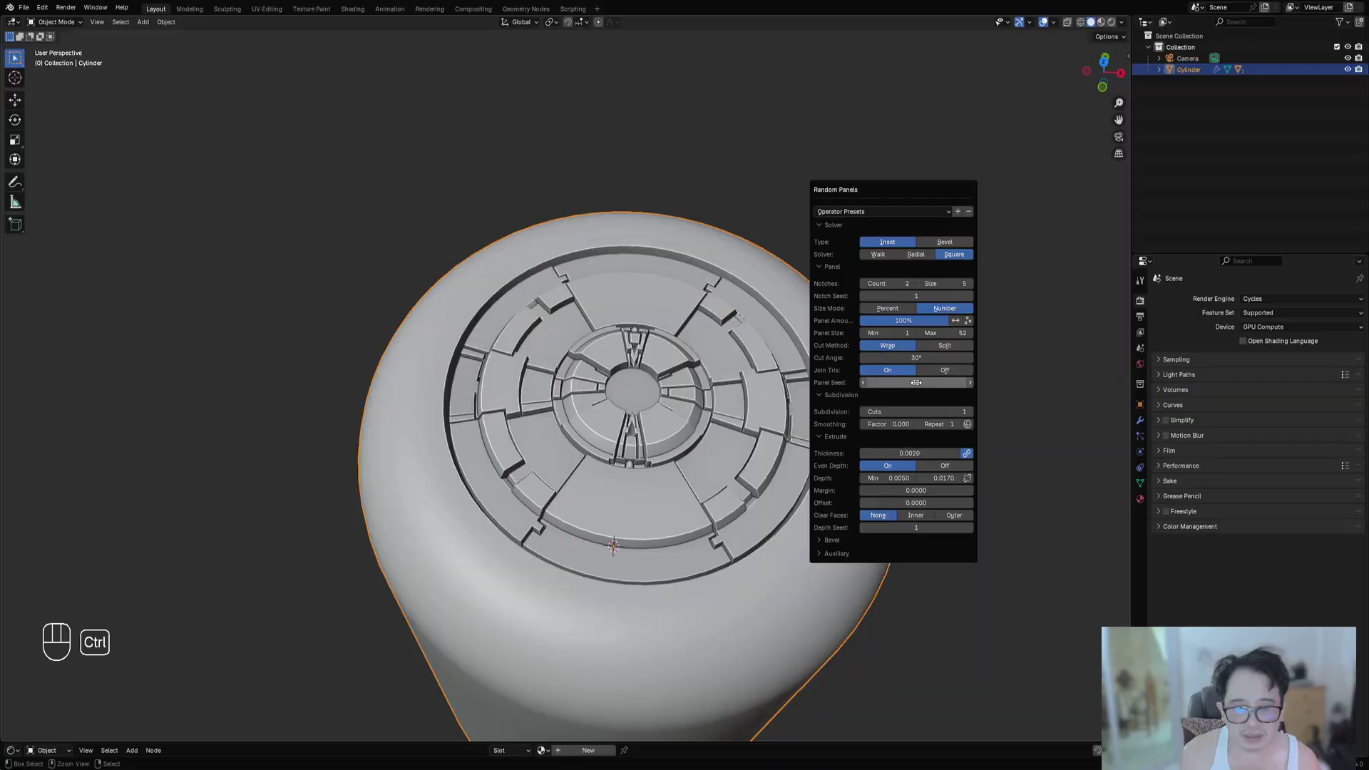
{"action": "scroll", "coordinate": [916, 383], "scroll_direction": "up", "scroll_amount": 4, "text": "ctrl"}
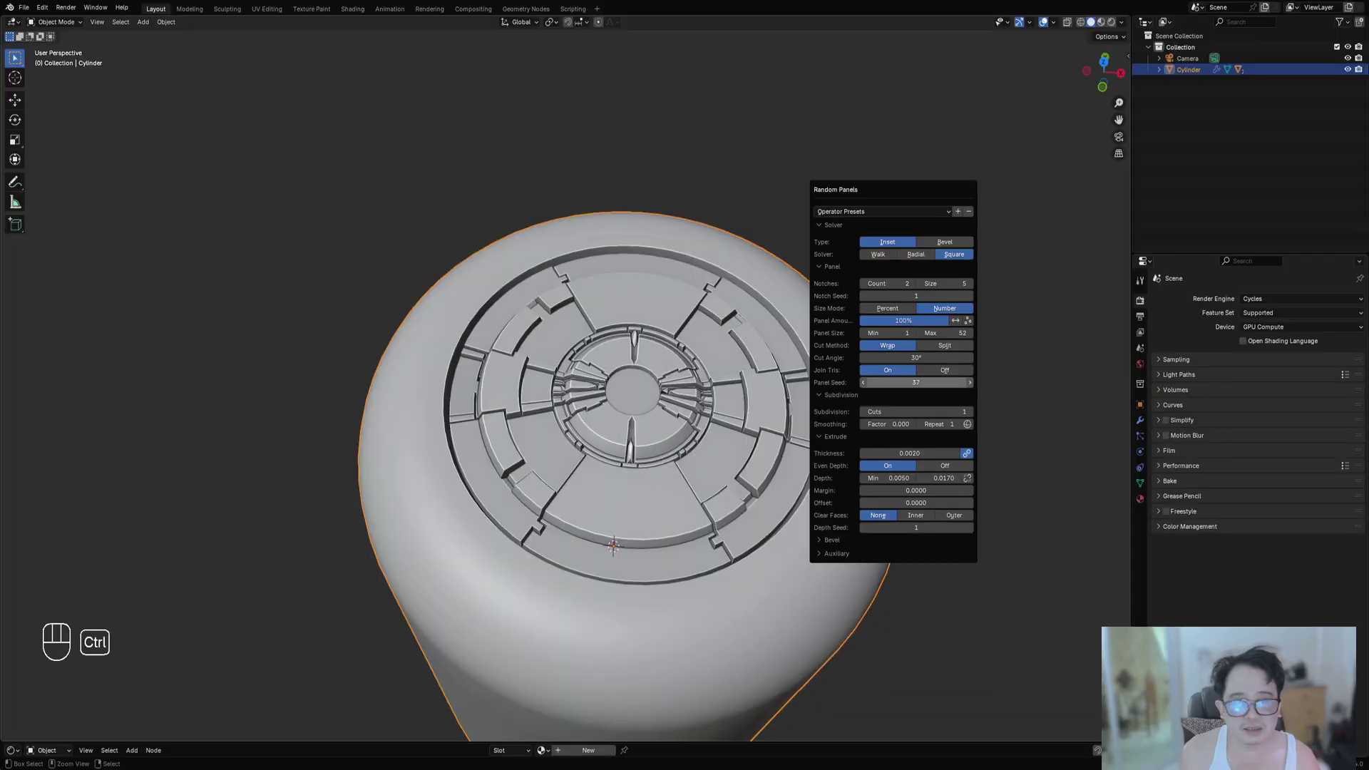
{"action": "scroll", "coordinate": [916, 383], "scroll_direction": "up", "scroll_amount": 2, "text": "ctrl"}
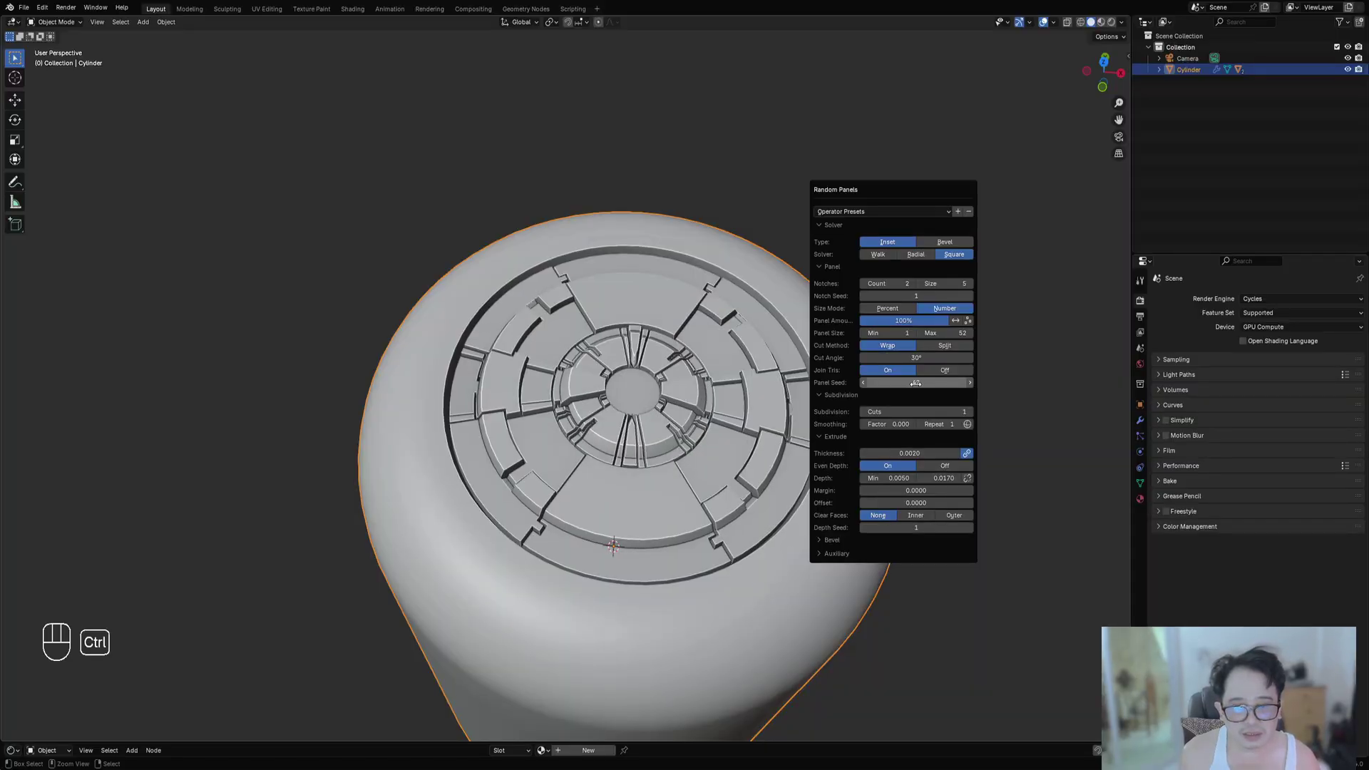
{"action": "scroll", "coordinate": [729, 328], "scroll_direction": "up", "scroll_amount": 4}
{"action": "scroll", "coordinate": [784, 306], "scroll_direction": "down", "scroll_amount": 4}
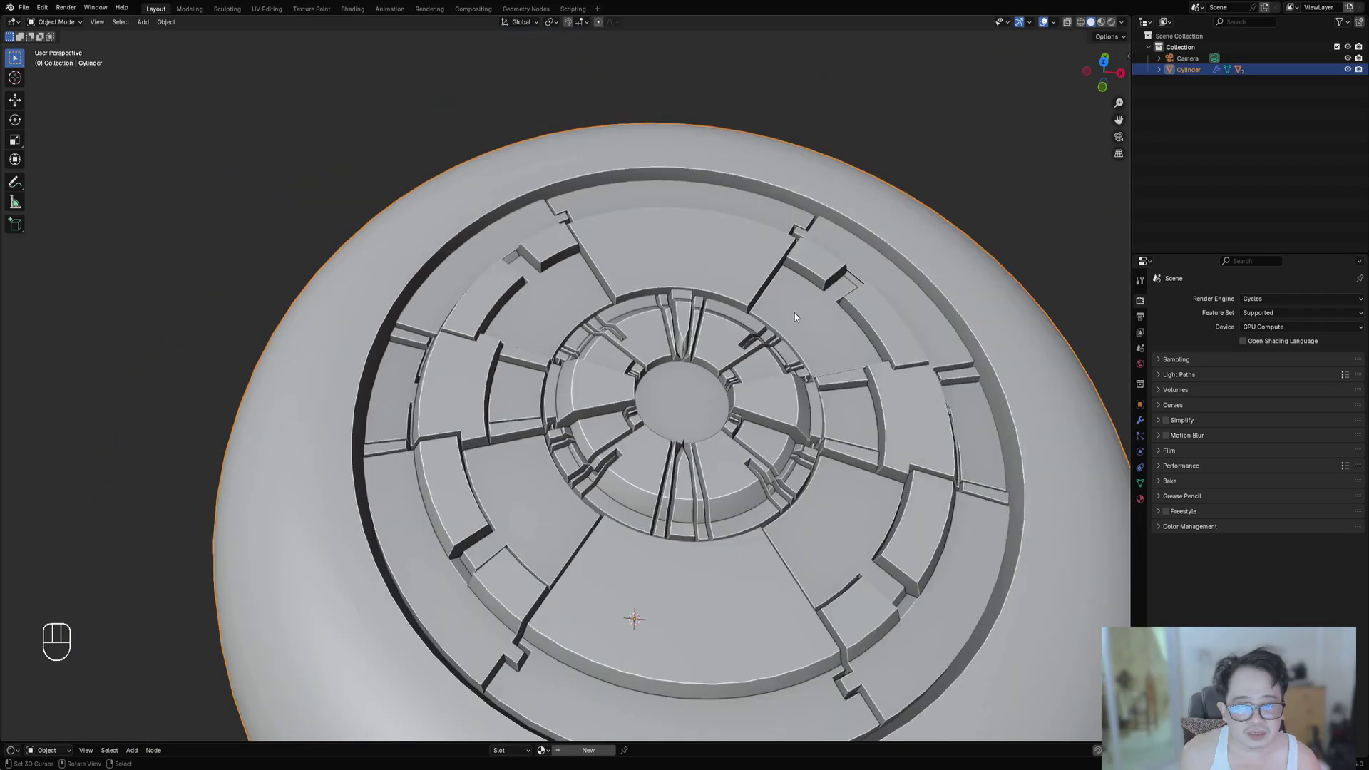
{"action": "scroll", "coordinate": [761, 345], "scroll_direction": "up", "scroll_amount": 3}
{"action": "key", "text": "F9"}
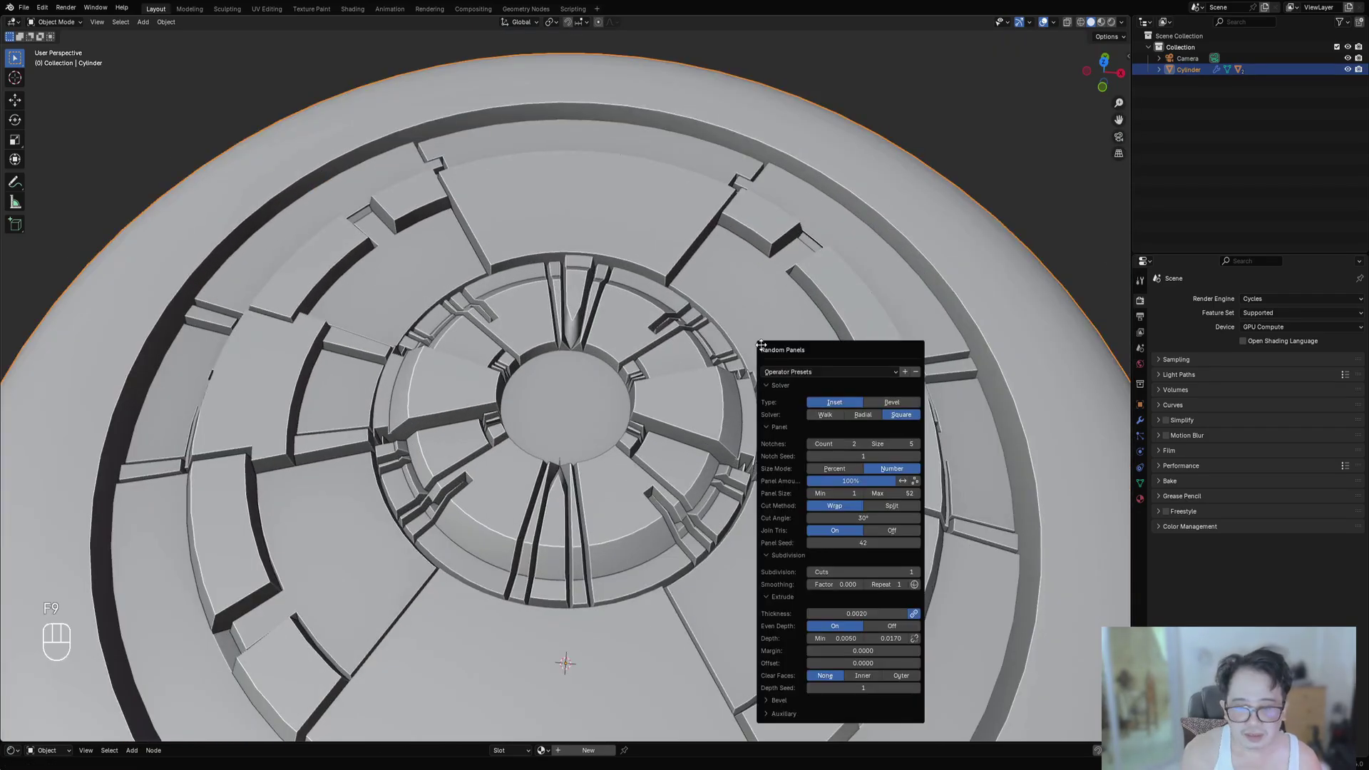
Expand the Auxiliary settings of Random Panels and set the Clip Center Distance to 0.0061.
{"action": "left_click", "coordinate": [852, 714]}
{"action": "mouse_move", "coordinate": [855, 743]}
{"action": "left_mouse_down", "text": "shift"}
{"action": "mouse_move", "coordinate": [909, 743]}
{"action": "mouse_move", "coordinate": [831, 742]}
{"action": "left_mouse_up", "text": "shift"}
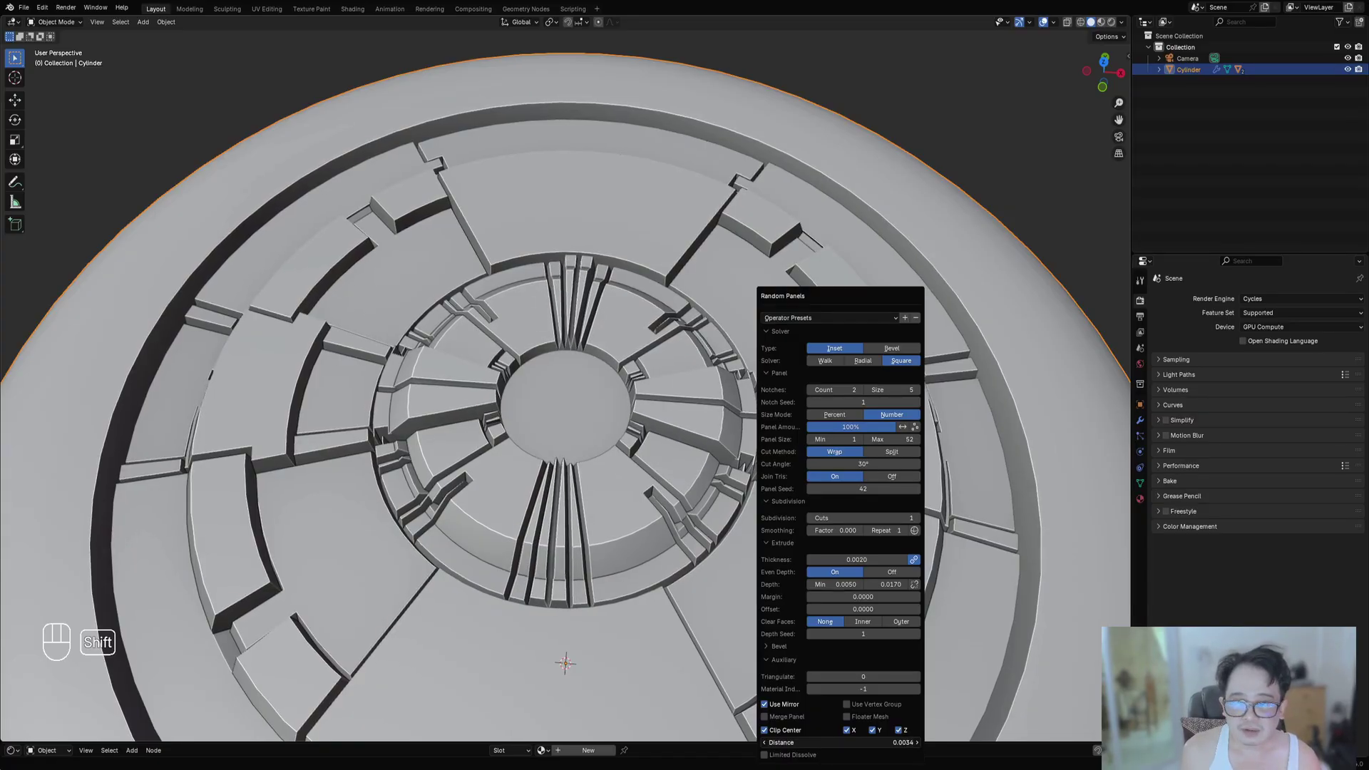
{"action": "left_click_drag", "start_coordinate": [834, 742], "coordinate": [842, 742], "text": "shift"}
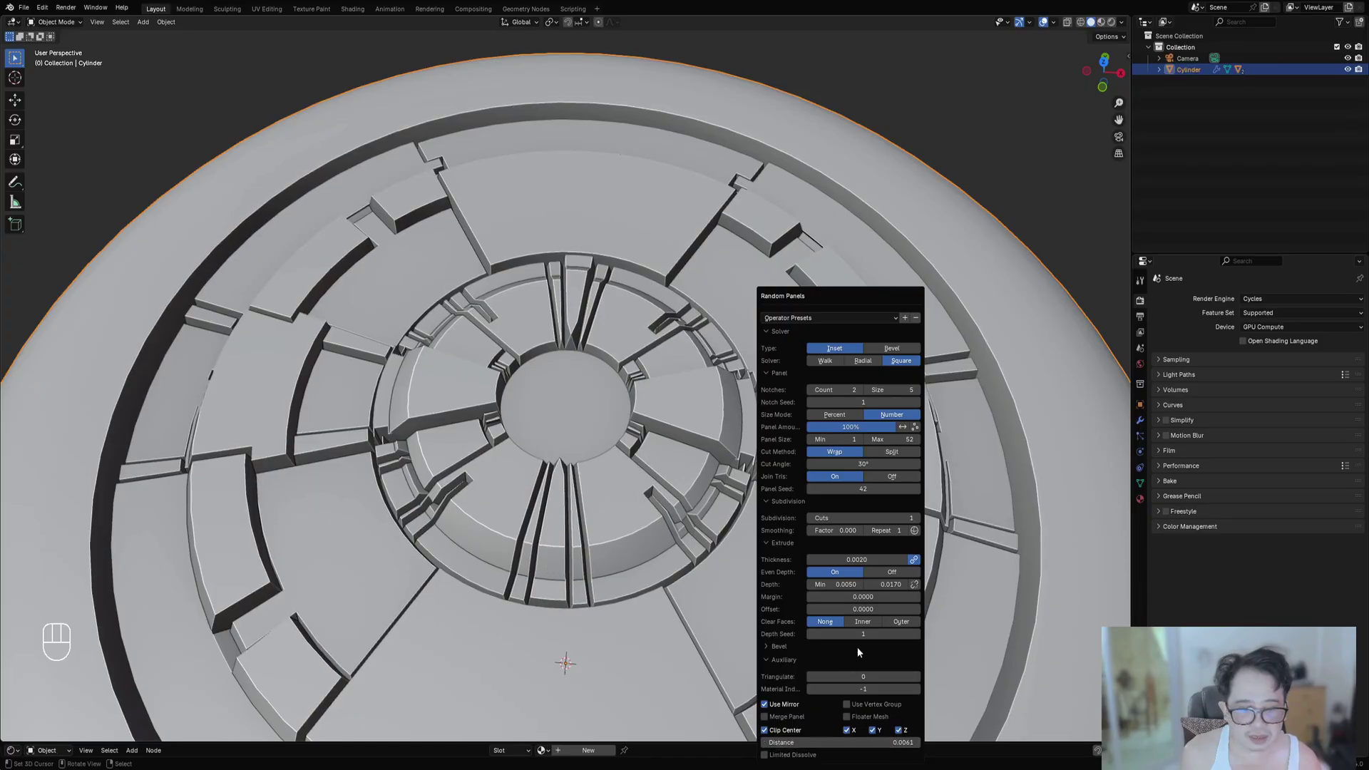
Try Panel Seeds up to 51 for the central panels, return to 48 and check the top of the cylinder.
{"action": "scroll", "coordinate": [848, 489], "scroll_direction": "up", "scroll_amount": 4, "text": "ctrl"}
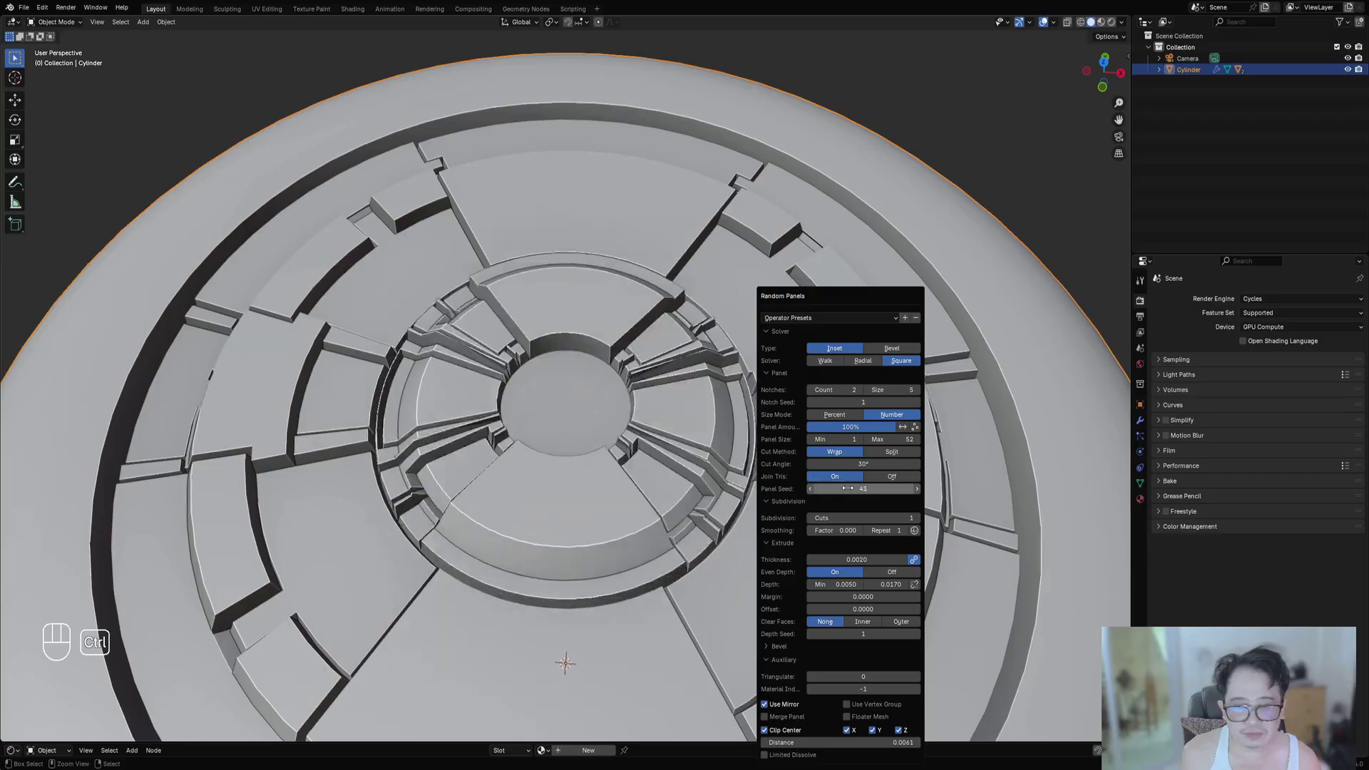
{"action": "scroll", "coordinate": [849, 488], "scroll_direction": "up", "scroll_amount": 4, "text": "ctrl"}
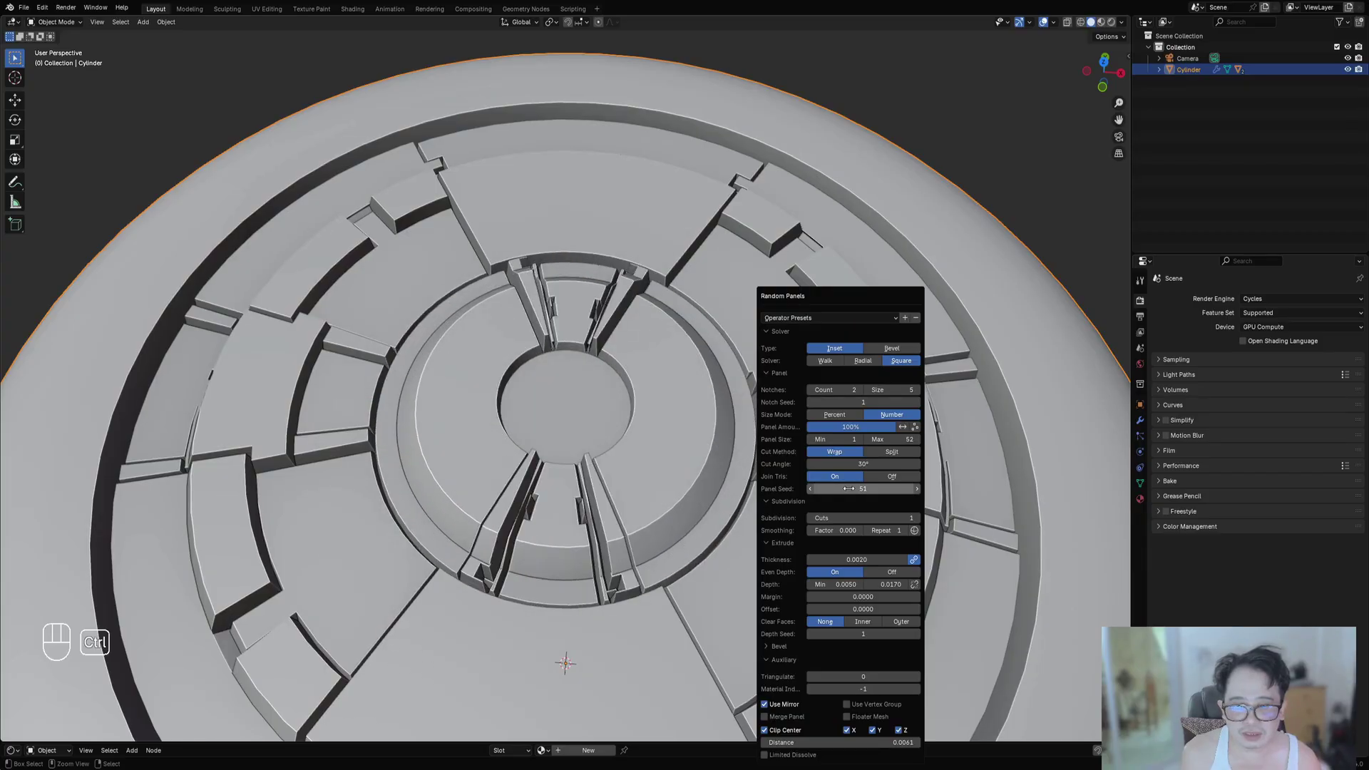
{"action": "scroll", "coordinate": [850, 488], "scroll_direction": "down", "scroll_amount": 3, "text": "ctrl"}
{"action": "scroll", "coordinate": [849, 488], "scroll_direction": "up", "scroll_amount": 1, "text": "ctrl"}
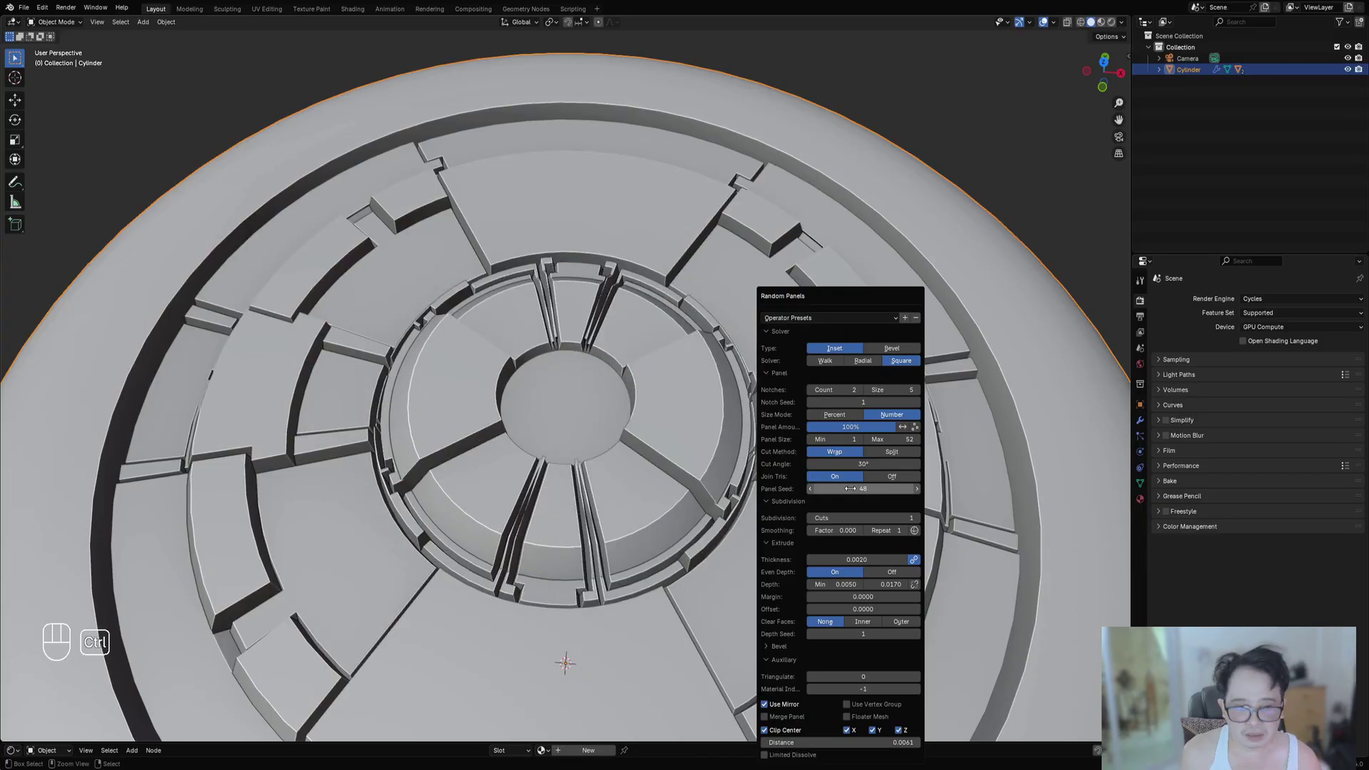
{"action": "scroll", "coordinate": [606, 385], "scroll_direction": "down", "scroll_amount": 4}
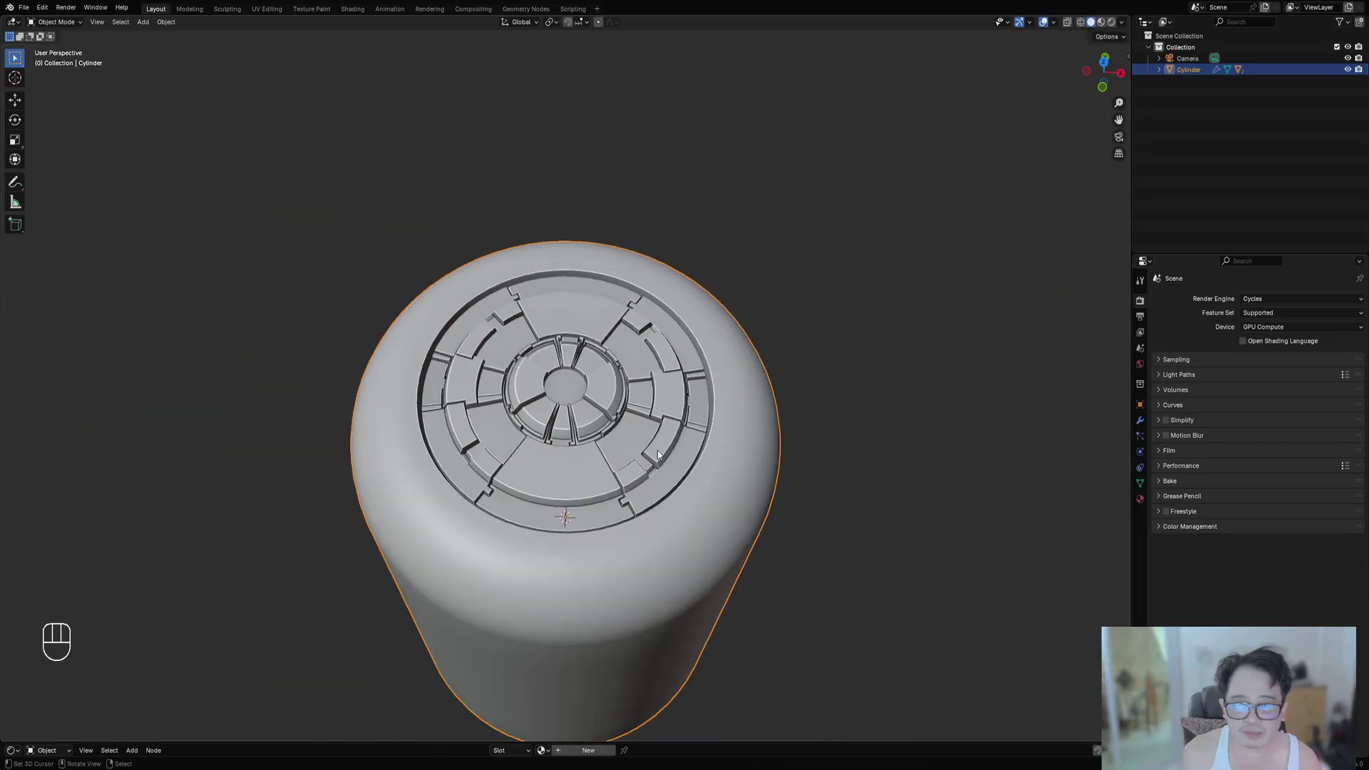
{"action": "middle_click_drag", "start_coordinate": [569, 353], "coordinate": [575, 382]}
{"action": "scroll", "coordinate": [575, 378], "scroll_direction": "up", "scroll_amount": 3}
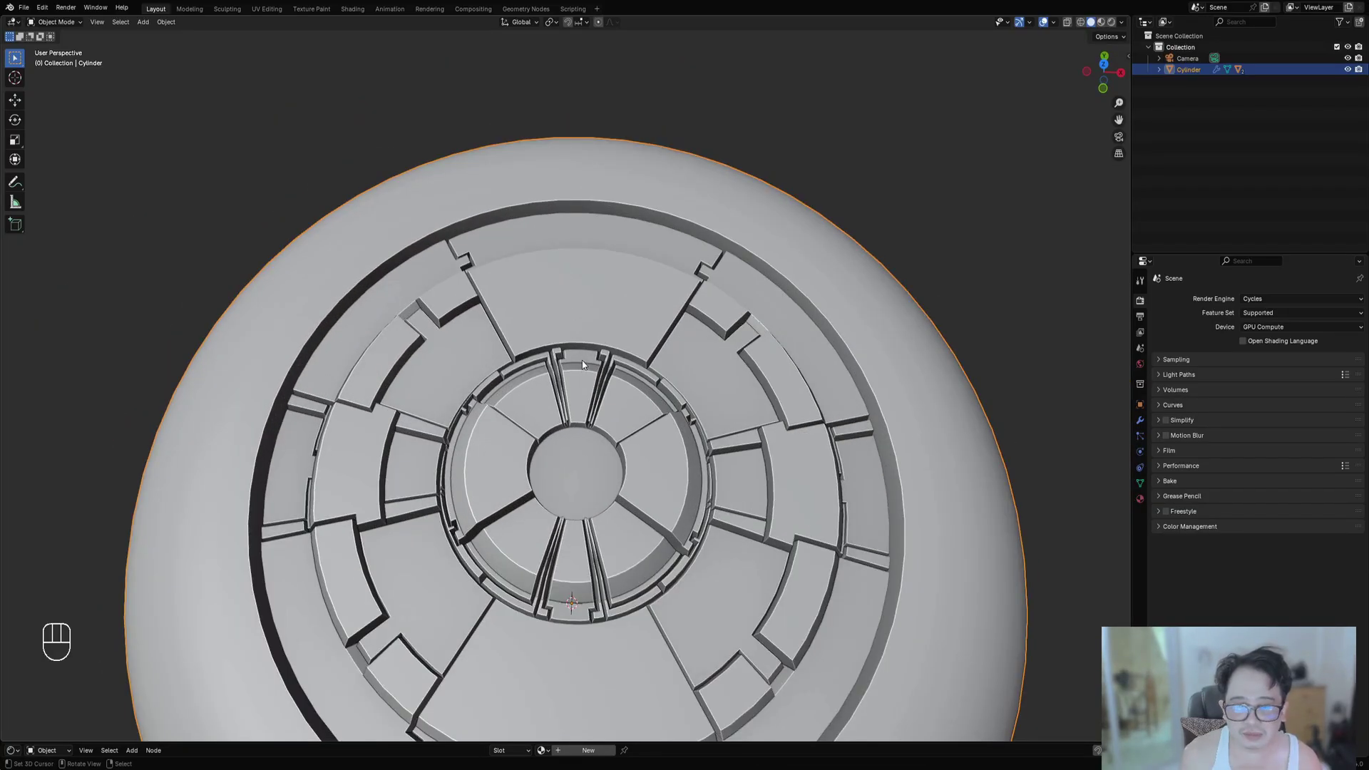
Reopen the Random Panels settings and set the central panels' maximum Panel Size to 173 and Panel Seed to 64.
{"action": "key", "text": "F9"}
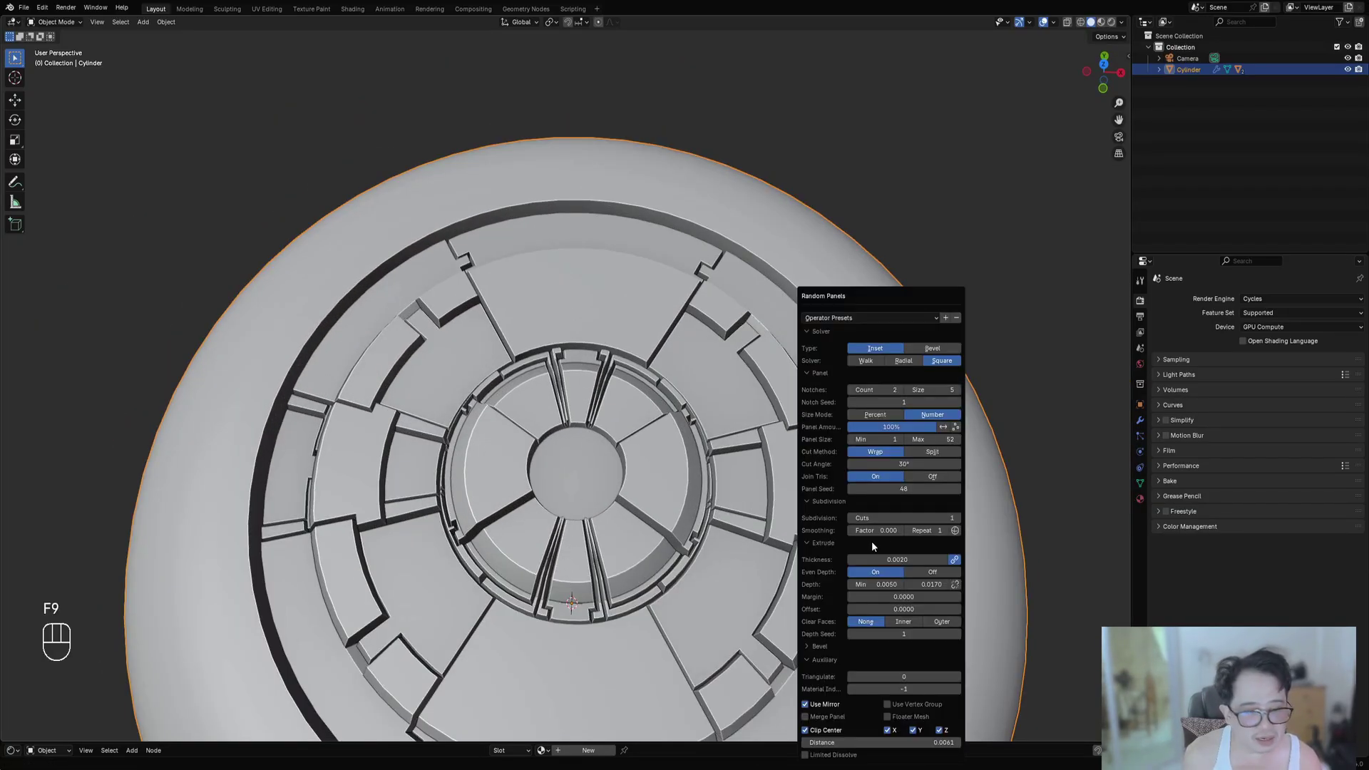
{"action": "scroll", "coordinate": [893, 489], "scroll_direction": "up", "scroll_amount": 6, "text": "ctrl"}
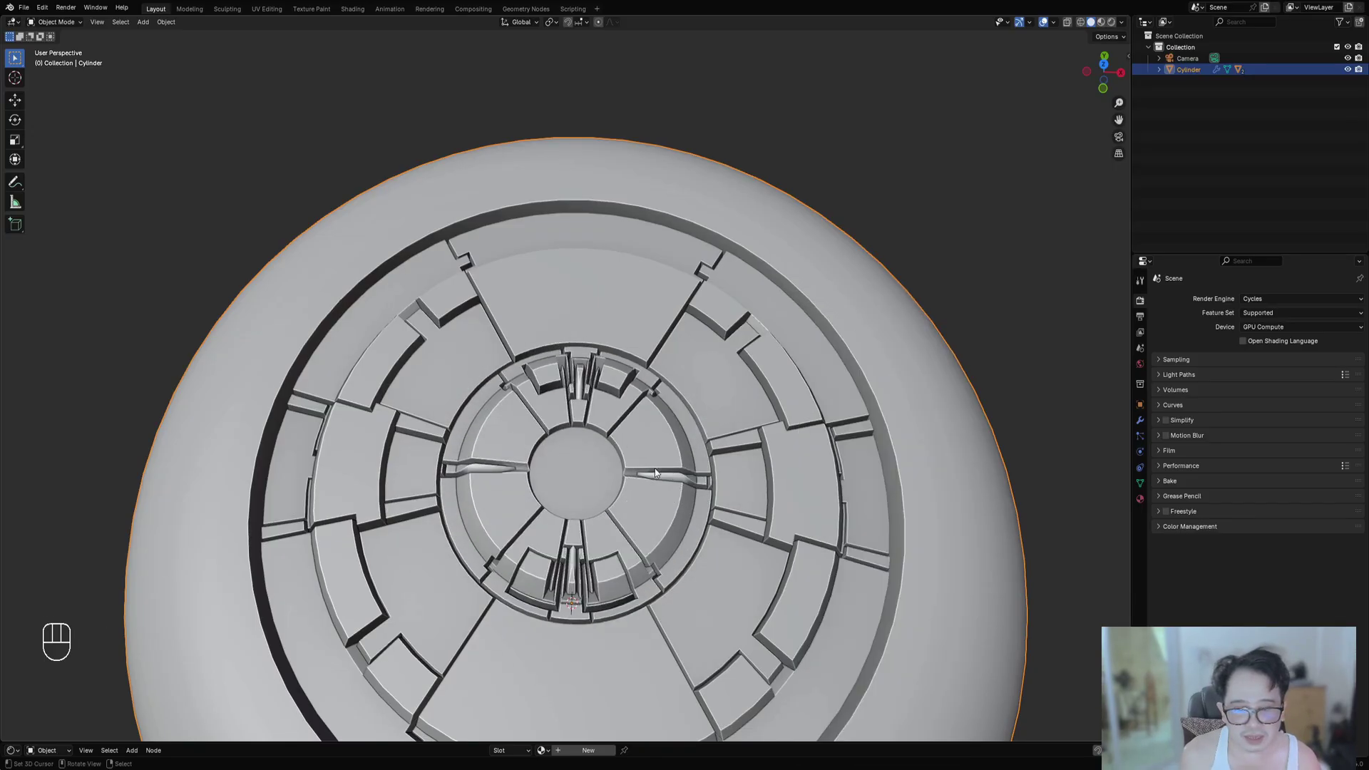
{"action": "key", "text": "F9"}
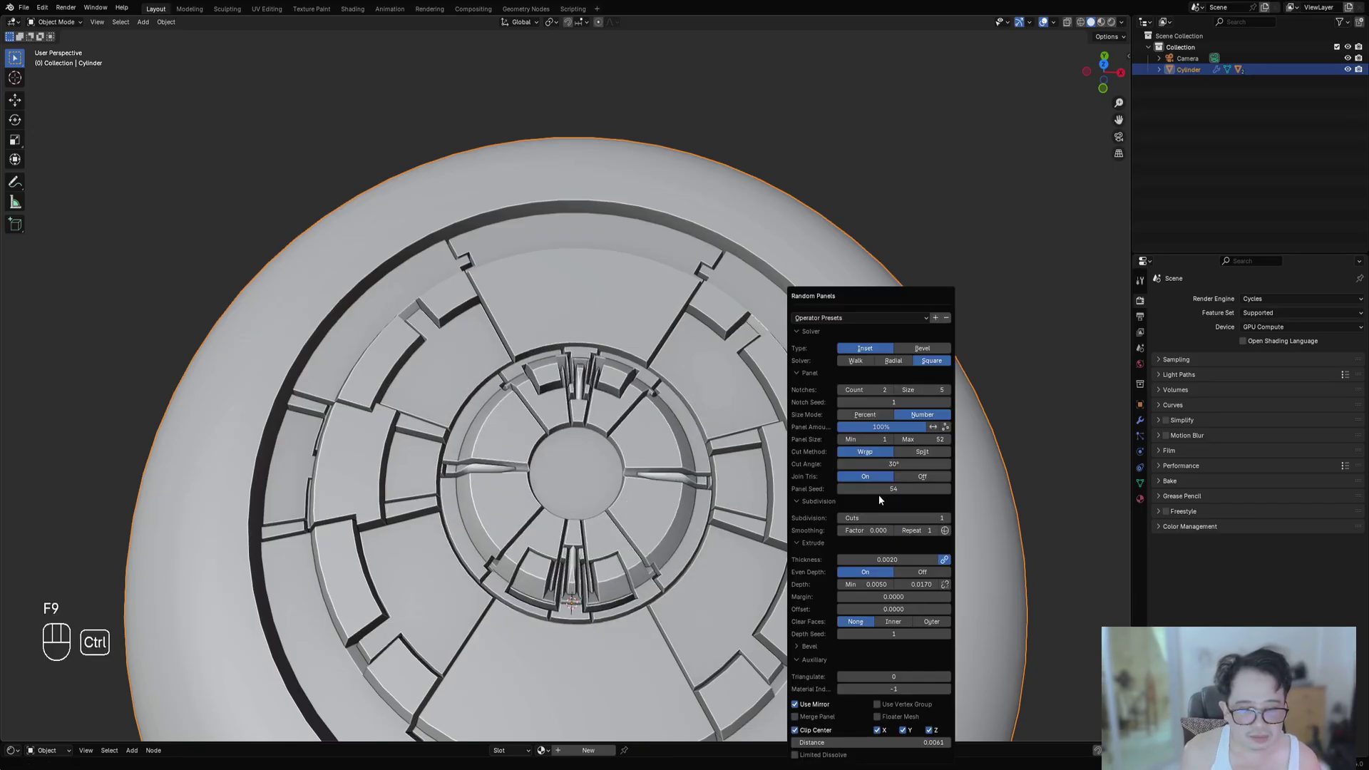
{"action": "scroll", "coordinate": [878, 491], "scroll_direction": "up", "scroll_amount": 4, "text": "ctrl"}
{"action": "left_click_drag", "start_coordinate": [920, 441], "coordinate": [1006, 441]}
{"action": "scroll", "coordinate": [907, 491], "scroll_direction": "up", "scroll_amount": 1, "text": "ctrl"}
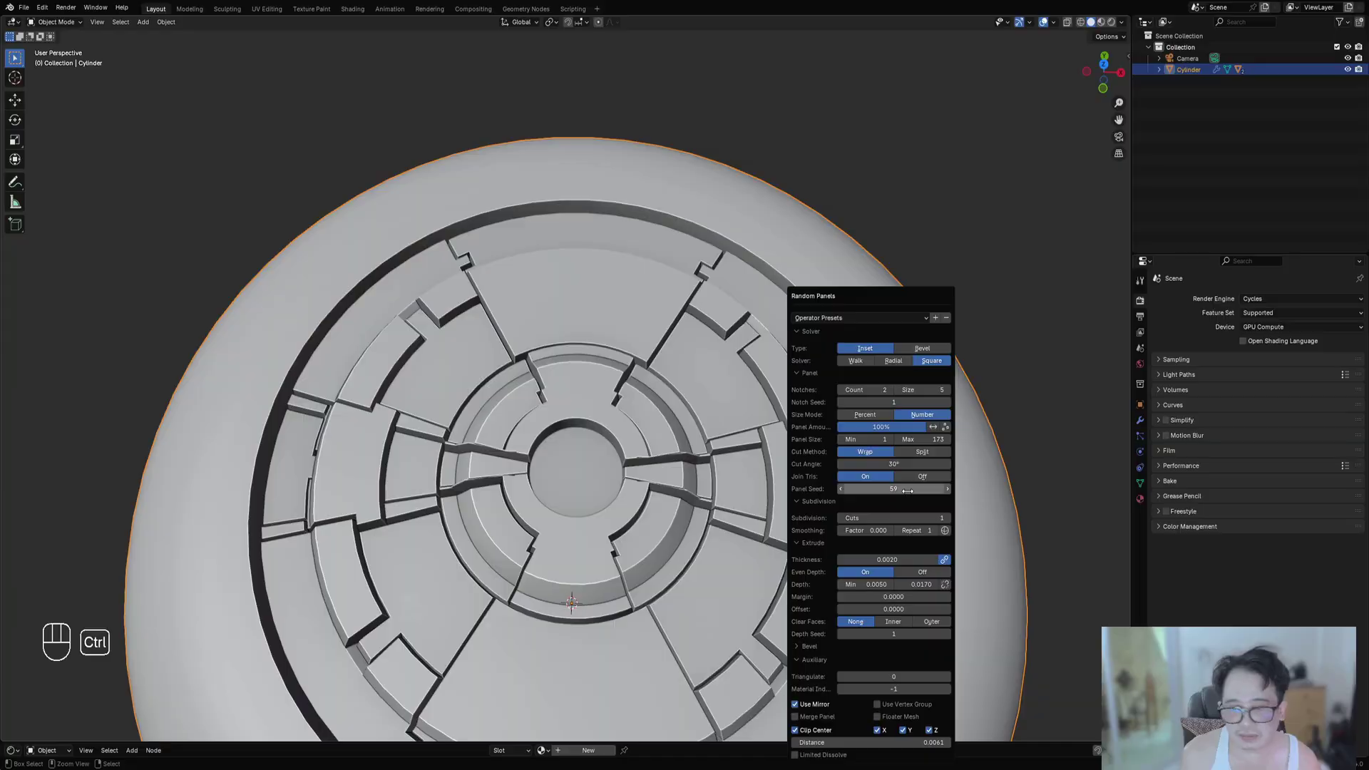
{"action": "scroll", "coordinate": [907, 492], "scroll_direction": "up", "scroll_amount": 6, "text": "ctrl"}
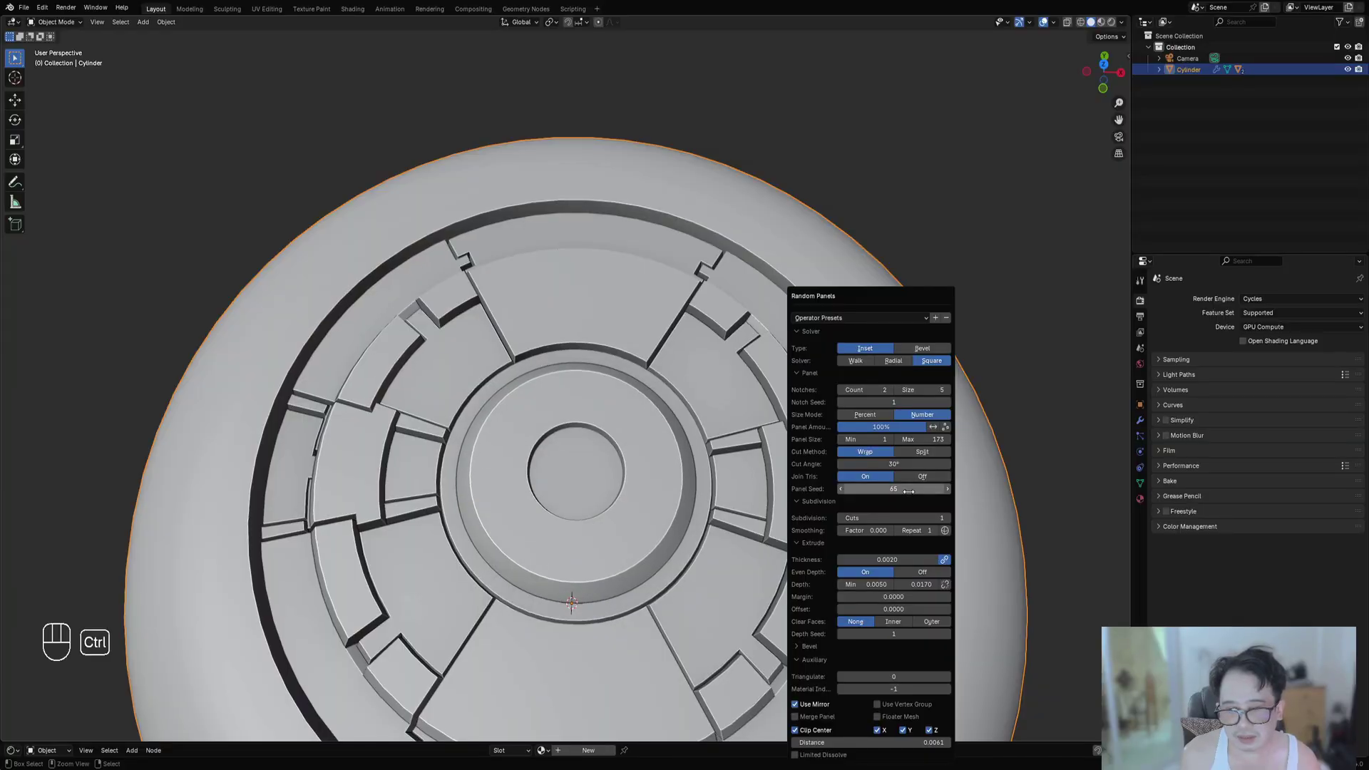
{"action": "scroll", "coordinate": [909, 491], "scroll_direction": "down", "scroll_amount": 1, "text": "ctrl"}
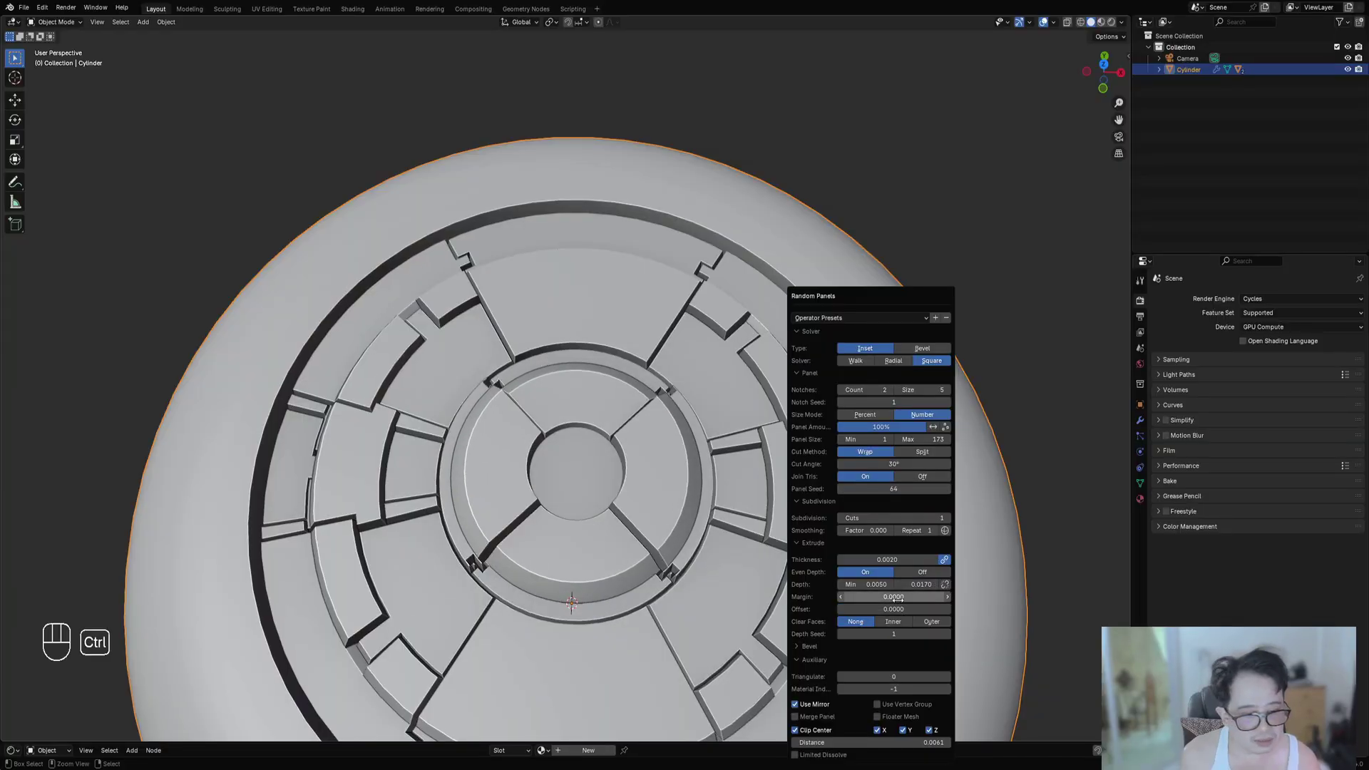
Set the central panels' Depth Seed to 3 and the Notches Count to 1.
{"action": "scroll", "coordinate": [895, 634], "scroll_direction": "up", "scroll_amount": 2, "text": "ctrl"}
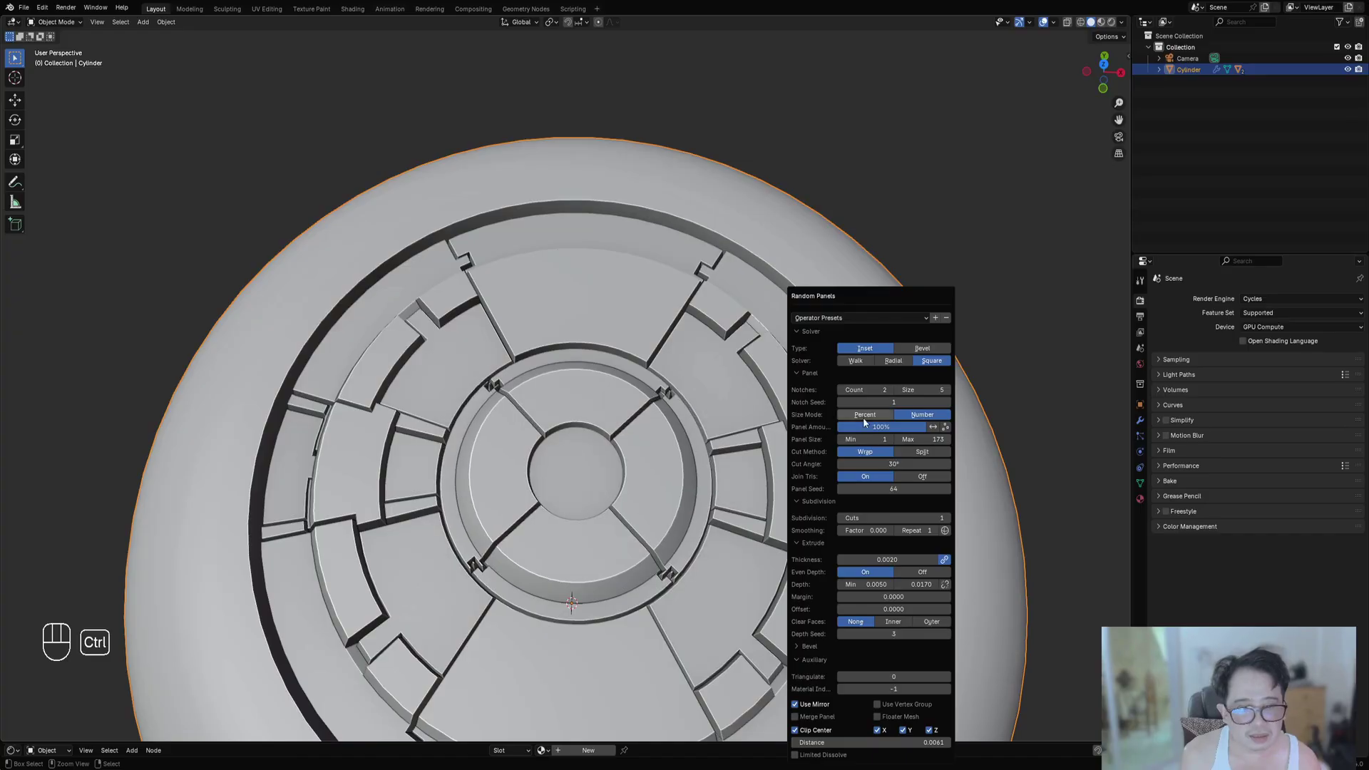
{"action": "scroll", "coordinate": [861, 390], "scroll_direction": "down", "scroll_amount": 1, "text": "ctrl"}
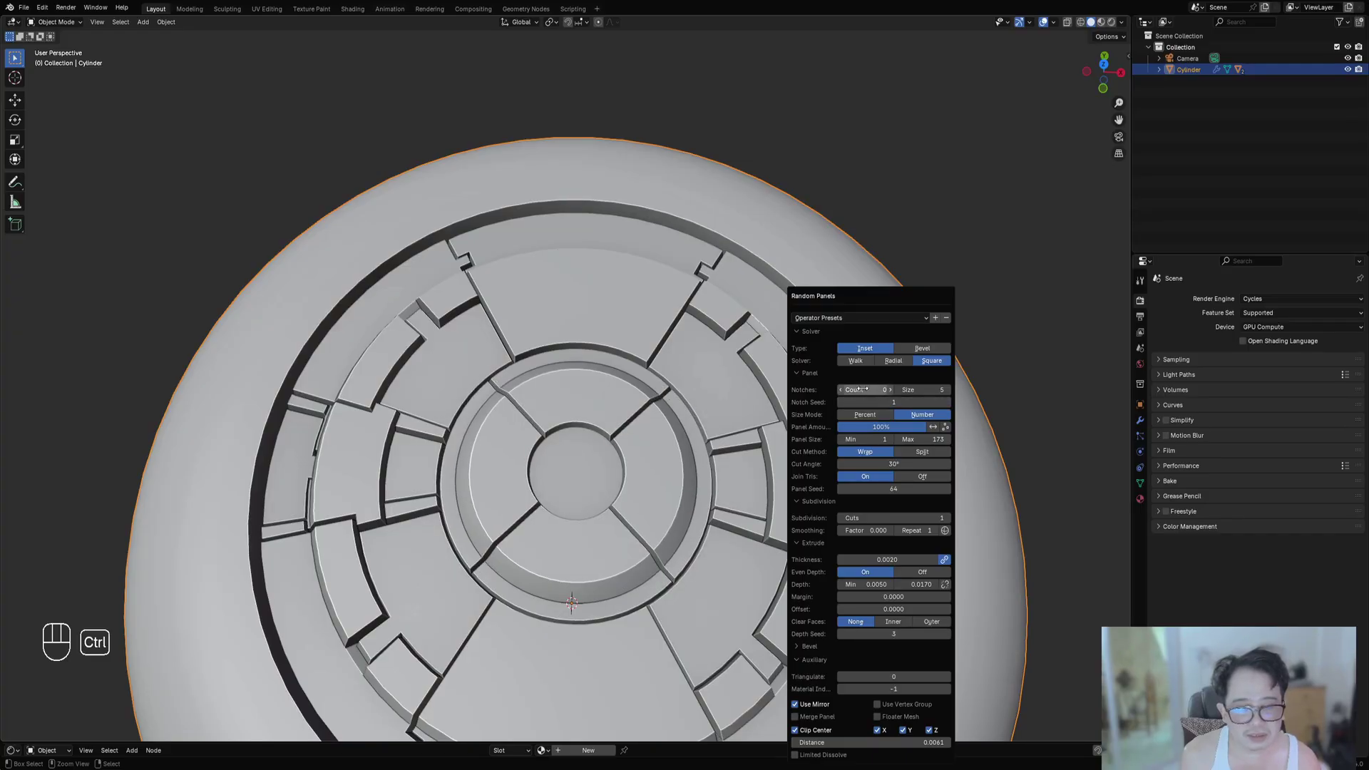
{"action": "scroll", "coordinate": [863, 389], "scroll_direction": "up", "scroll_amount": 1, "text": "ctrl"}
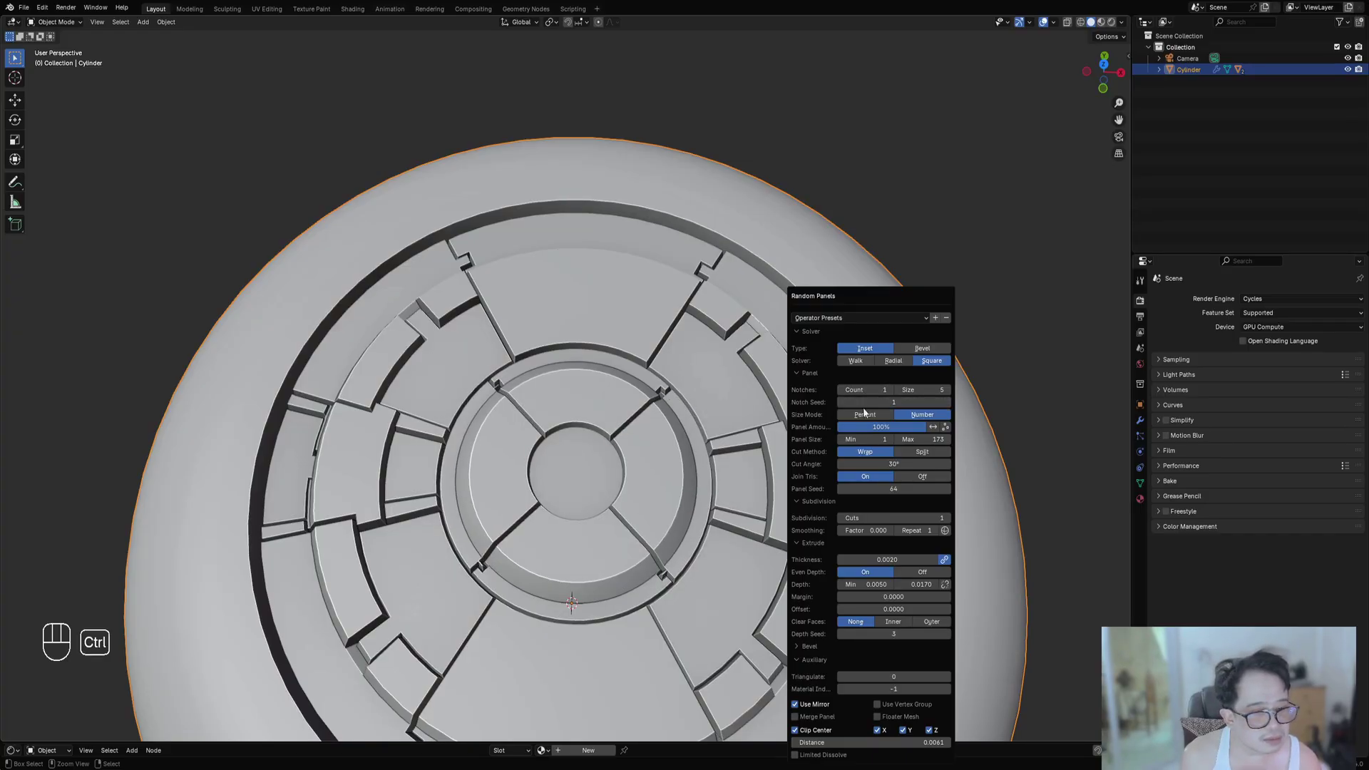
Set the Panel Seed to 69 and the Notches to Count 2 and Size 8, and check the whole cylinder.
{"action": "scroll", "coordinate": [890, 490], "scroll_direction": "up", "scroll_amount": 7, "text": "ctrl"}
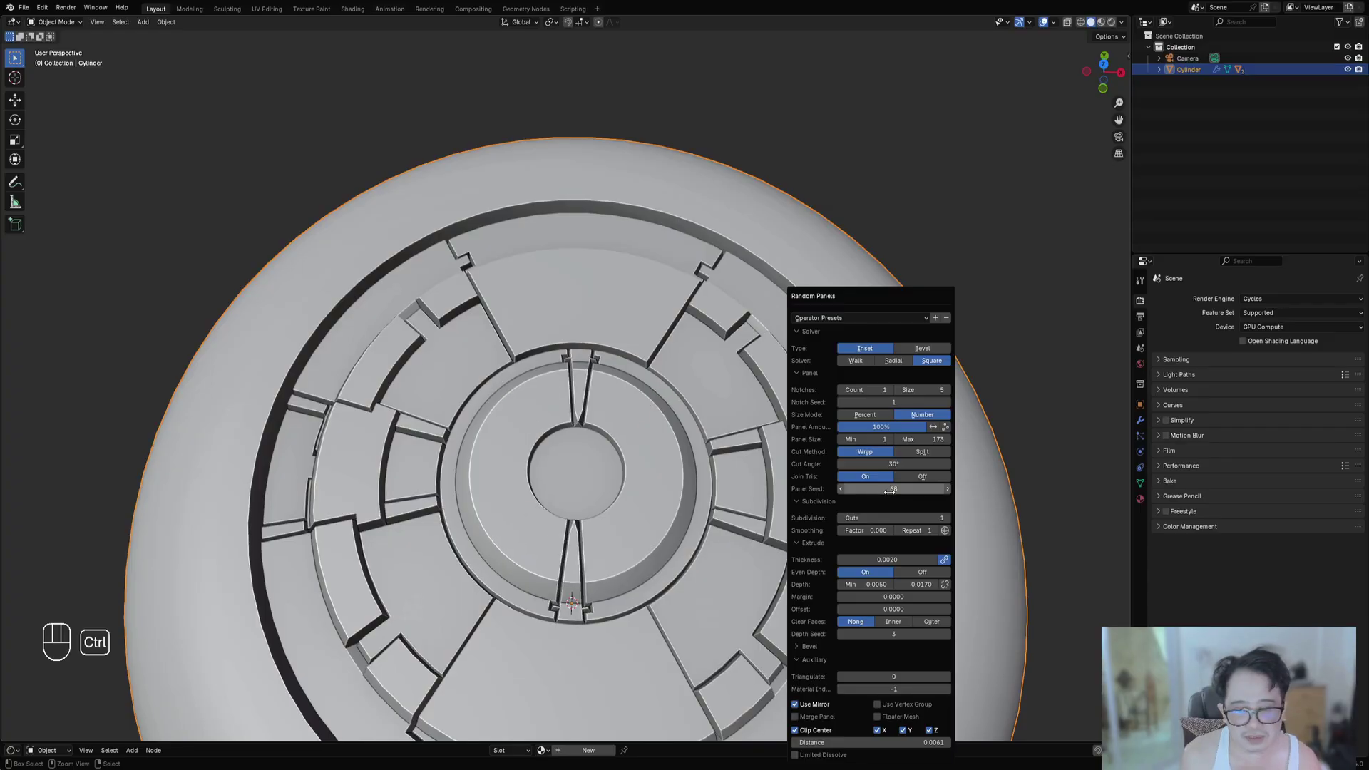
{"action": "scroll", "coordinate": [890, 491], "scroll_direction": "down", "scroll_amount": 2, "text": "ctrl"}
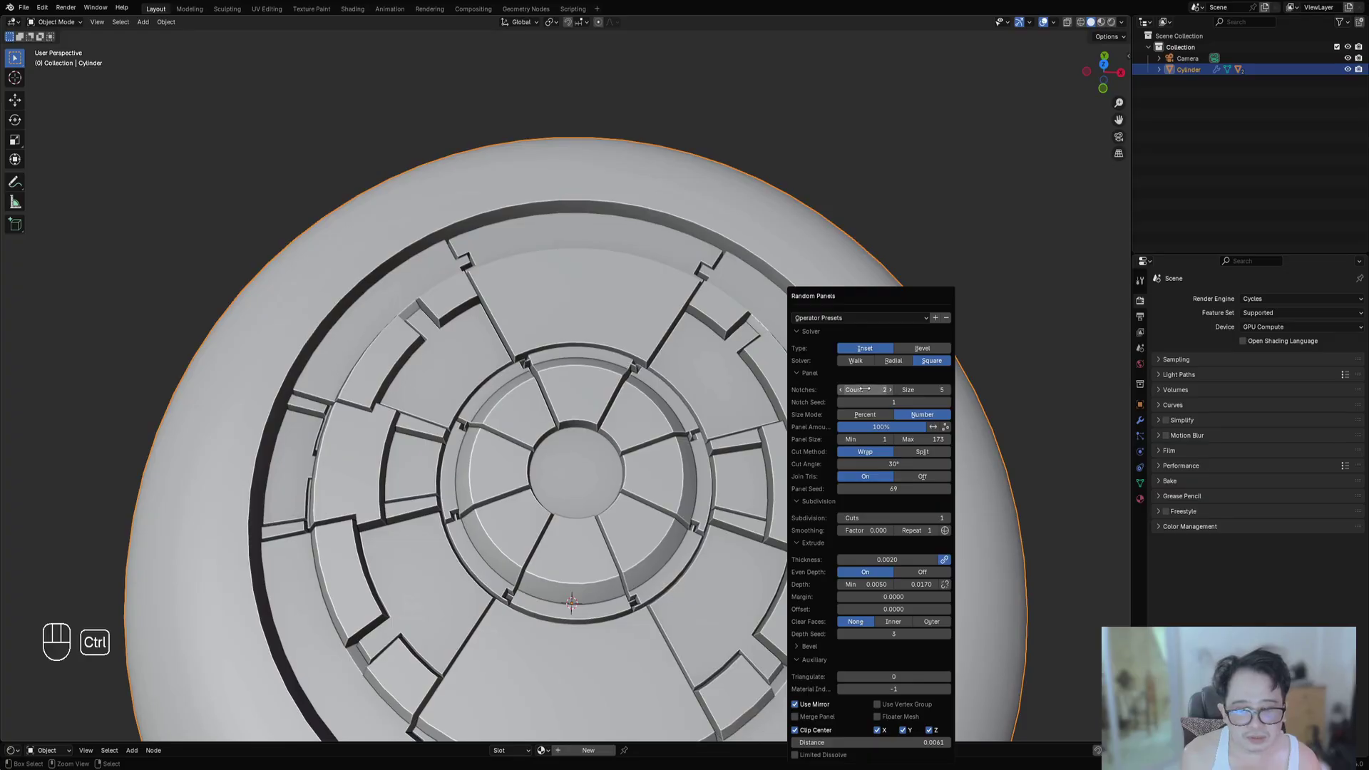
{"action": "scroll", "coordinate": [923, 390], "scroll_direction": "up", "scroll_amount": 3, "text": "ctrl"}
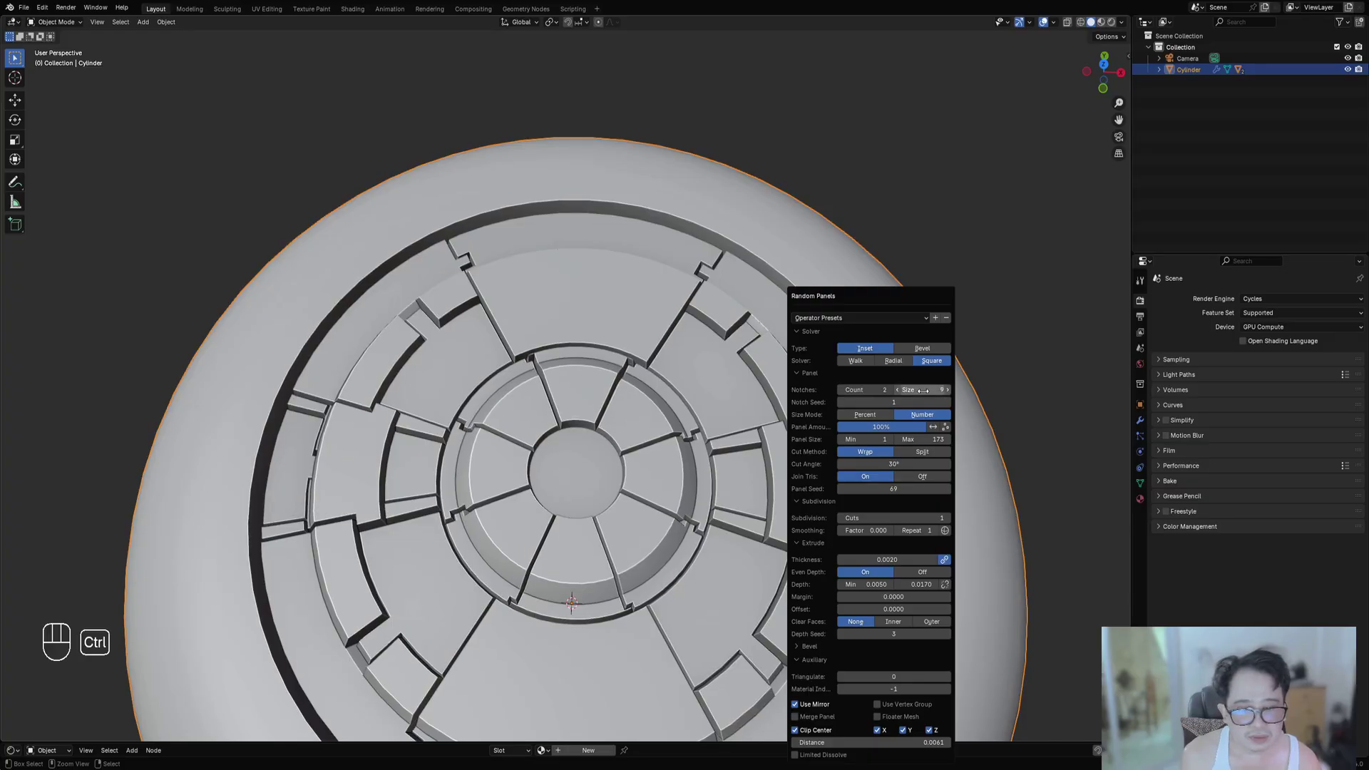
{"action": "scroll", "coordinate": [924, 390], "scroll_direction": "down", "scroll_amount": 2, "text": "ctrl"}
{"action": "scroll", "coordinate": [705, 422], "scroll_direction": "down", "scroll_amount": 6}
{"action": "middle_click_drag", "start_coordinate": [704, 422], "coordinate": [713, 377]}
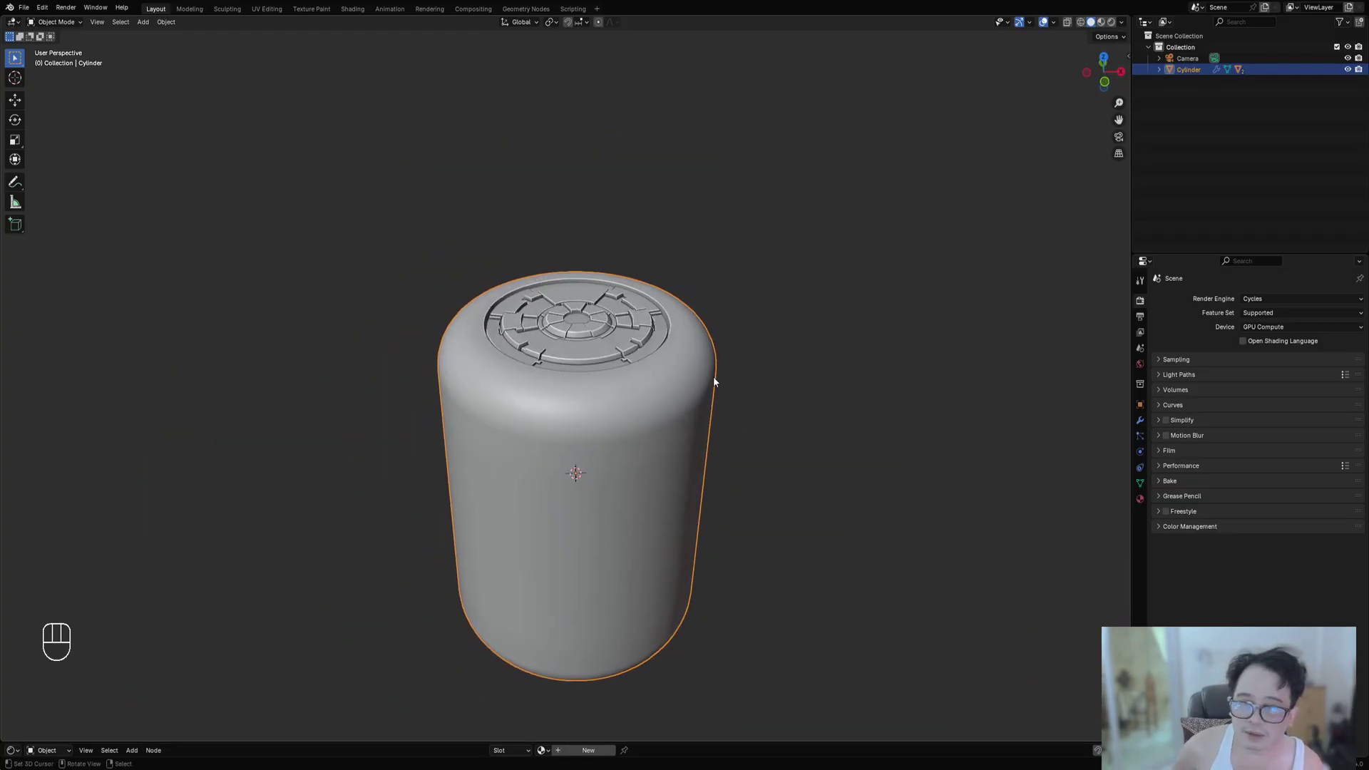
{"action": "scroll", "coordinate": [709, 391], "scroll_direction": "up", "scroll_amount": 3}
{"action": "scroll", "coordinate": [653, 412], "scroll_direction": "down", "scroll_amount": 4}
Enter Edit Mode on the cylinder, clear the selection and add an edge loop just below the rounded upper rim.
{"action": "left_click", "coordinate": [678, 442]}
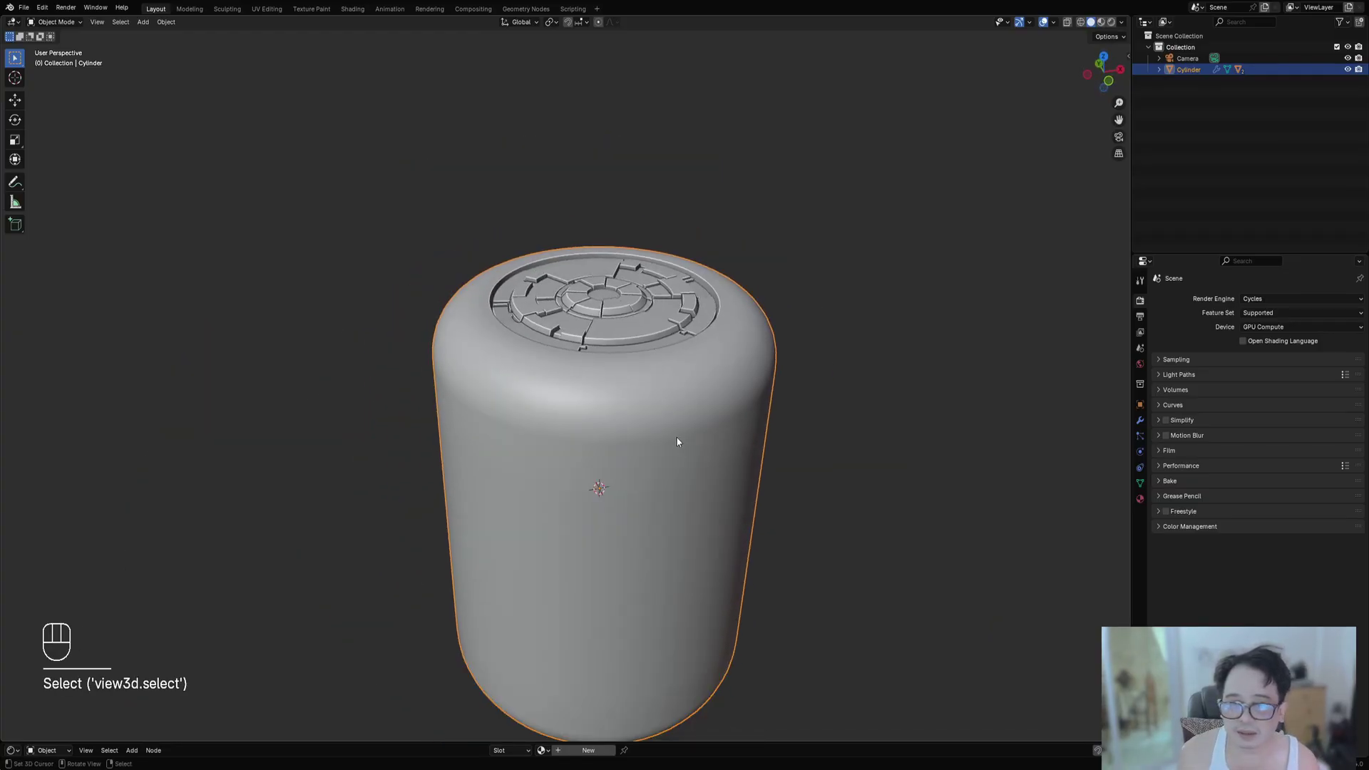
{"action": "key", "text": "Tab"}
{"action": "key", "text": "alt+a"}
{"action": "key", "text": "ctrl+r"}
{"action": "left_click", "coordinate": [625, 389]}
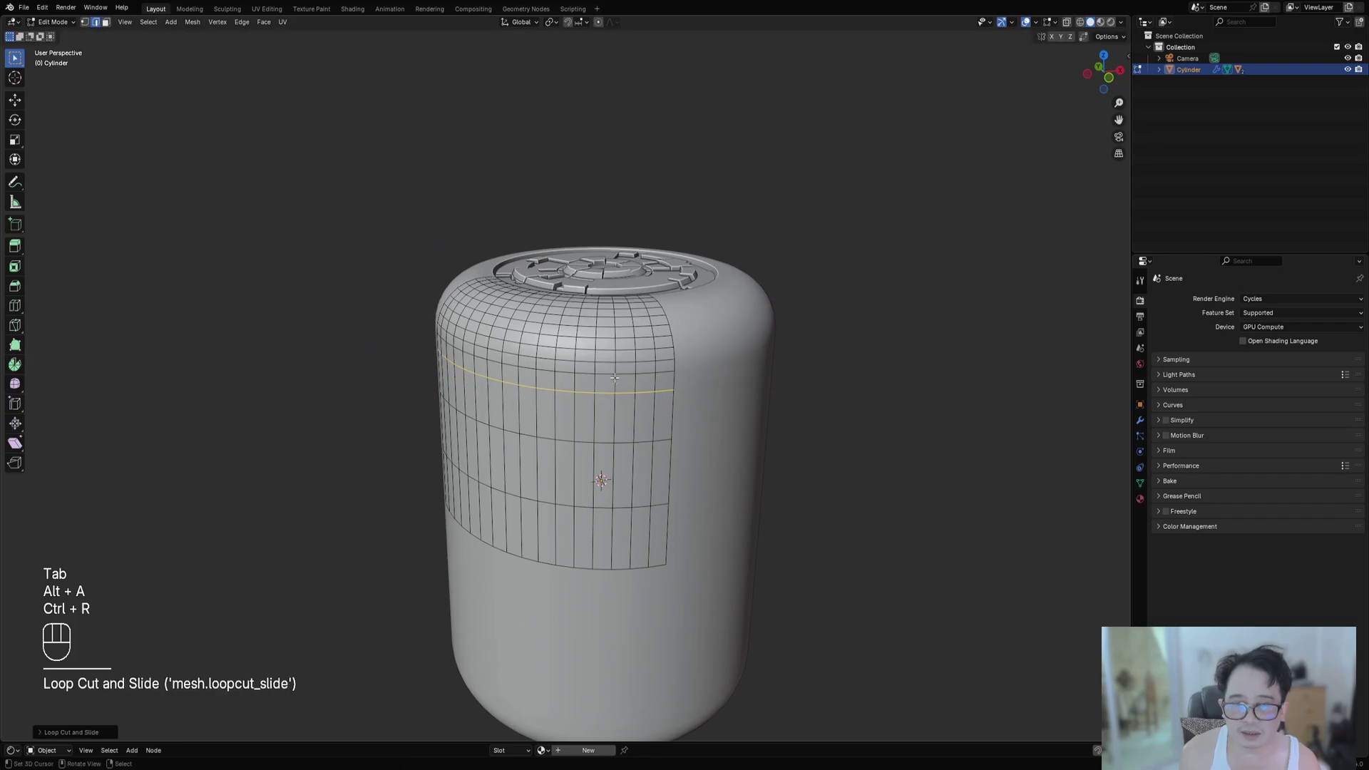
Select the face loop above the new edge loop, inset it and shrink it inward to form a groove around the cylinder.
{"action": "key", "text": "3"}
{"action": "left_click", "coordinate": [651, 393], "text": "alt+shift"}
{"action": "scroll", "coordinate": [651, 394], "scroll_direction": "up", "scroll_amount": 3}
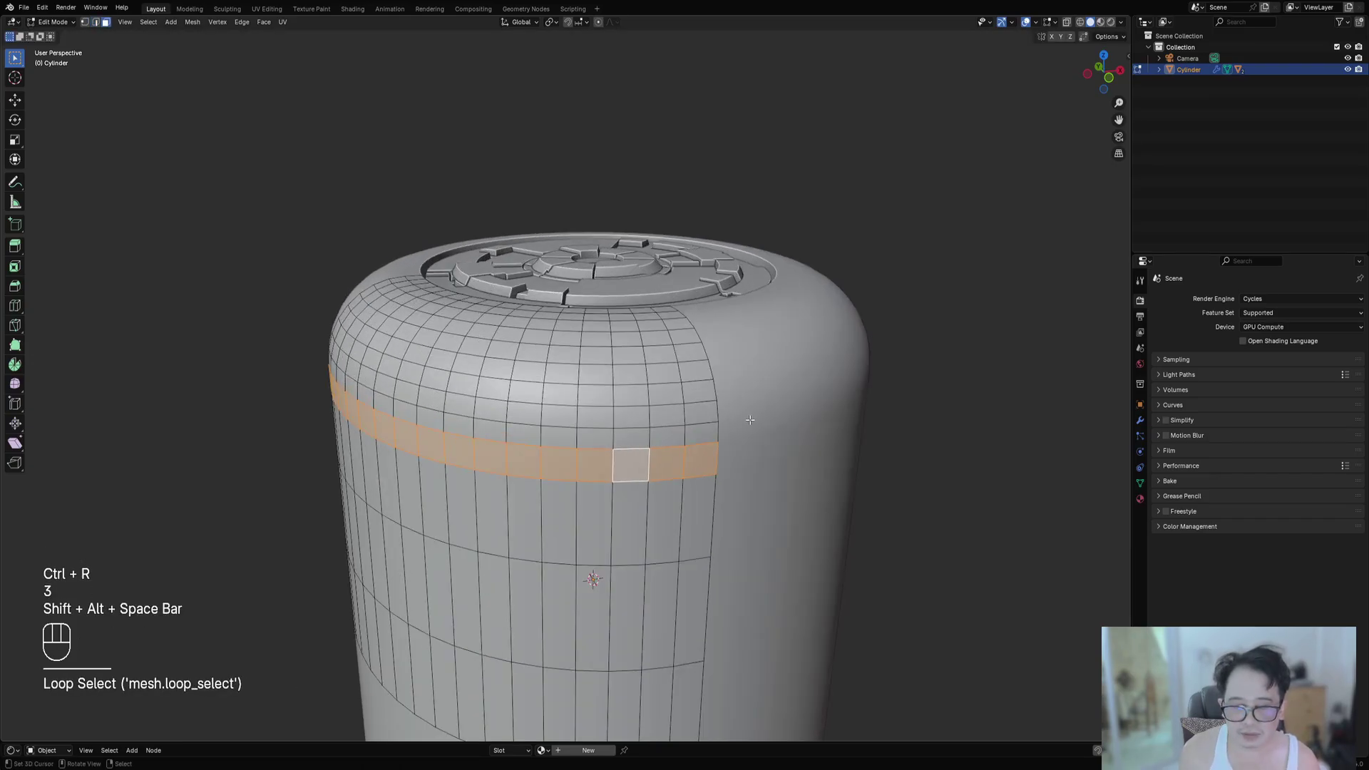
{"action": "key", "text": "i"}
{"action": "left_click", "coordinate": [743, 423]}
{"action": "key", "text": "alt+s"}
{"action": "left_click", "coordinate": [743, 423]}
{"action": "key", "text": "Tab"}
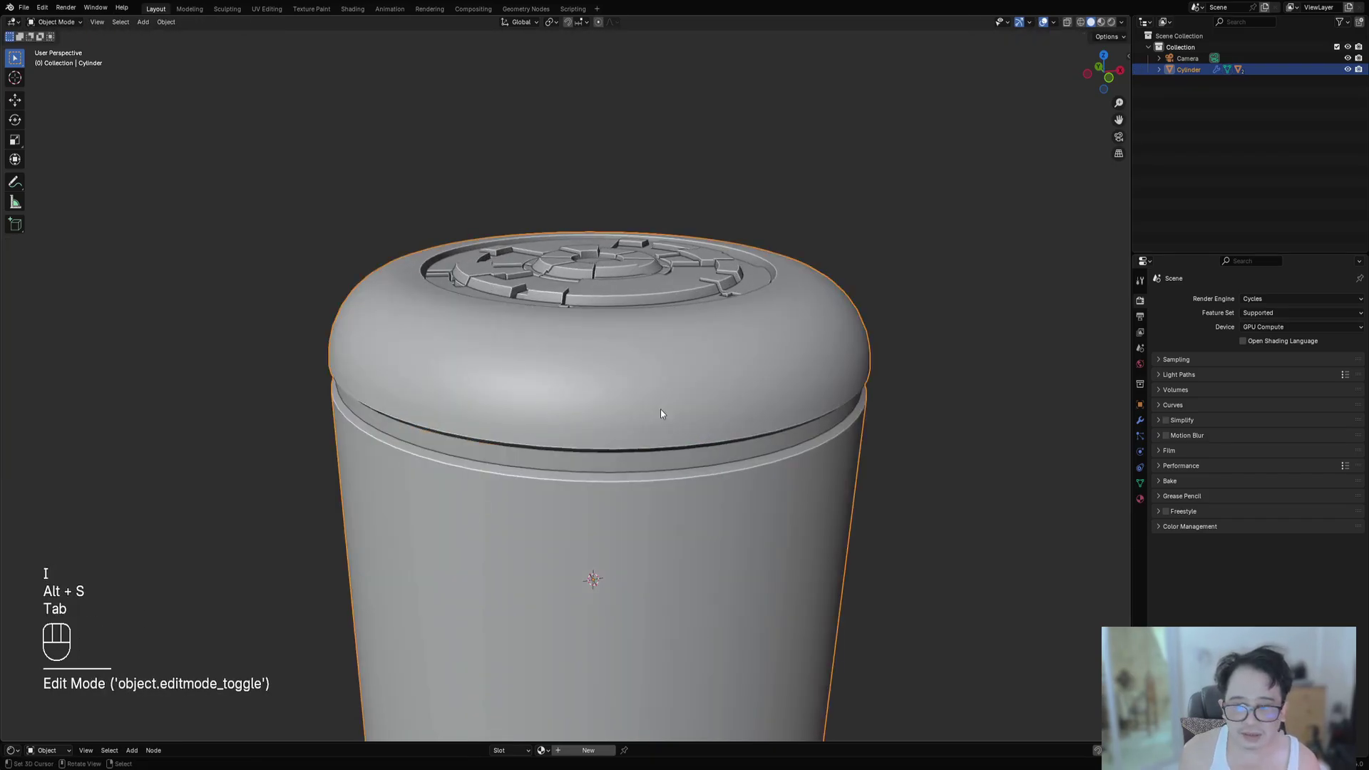
Add an edge loop along the groove's floor and select the groove's face loop.
{"action": "scroll", "coordinate": [661, 408], "scroll_direction": "down", "scroll_amount": 5}
{"action": "middle_click_drag", "start_coordinate": [556, 408], "coordinate": [597, 451]}
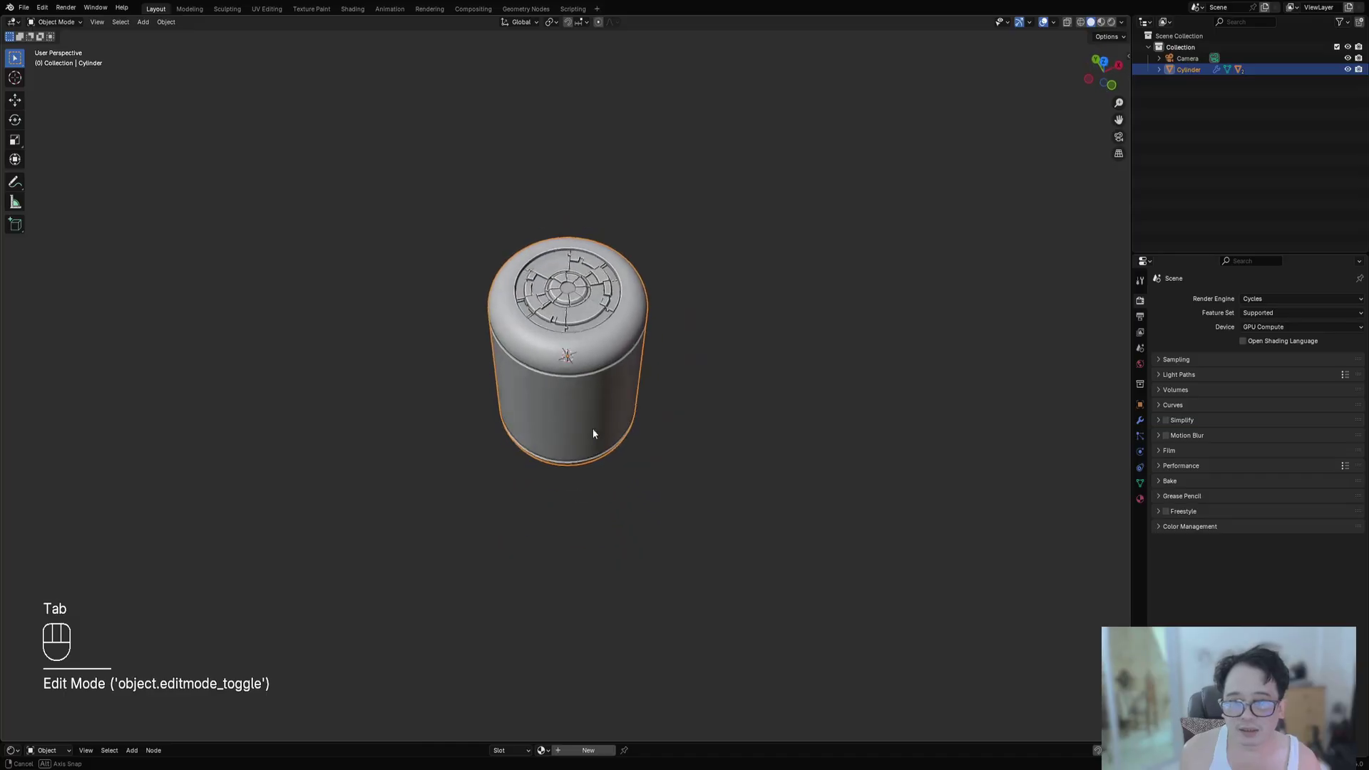
{"action": "key", "text": "Tab"}
{"action": "scroll", "coordinate": [596, 452], "scroll_direction": "up", "scroll_amount": 5}
{"action": "key", "text": "ctrl+r"}
{"action": "left_click", "coordinate": [615, 349]}
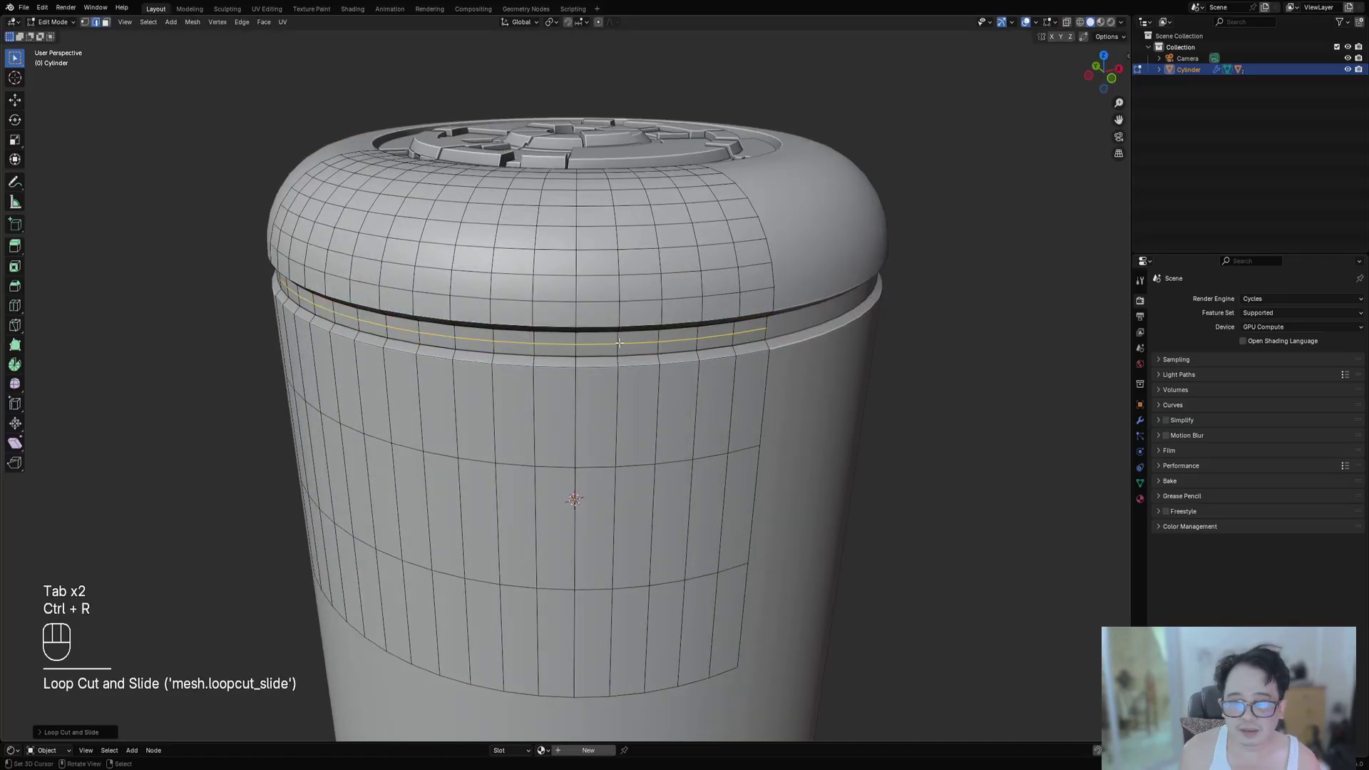
{"action": "key", "text": "3"}
{"action": "left_click", "coordinate": [616, 349], "text": "alt+shift"}
Run Random Panels on the groove faces with 5 subdivision cuts, a maximum Panel Size of 88 and a maximum Depth of 0.0041.
{"action": "key", "text": "Tab"}
{"action": "key", "text": "shift+q"}
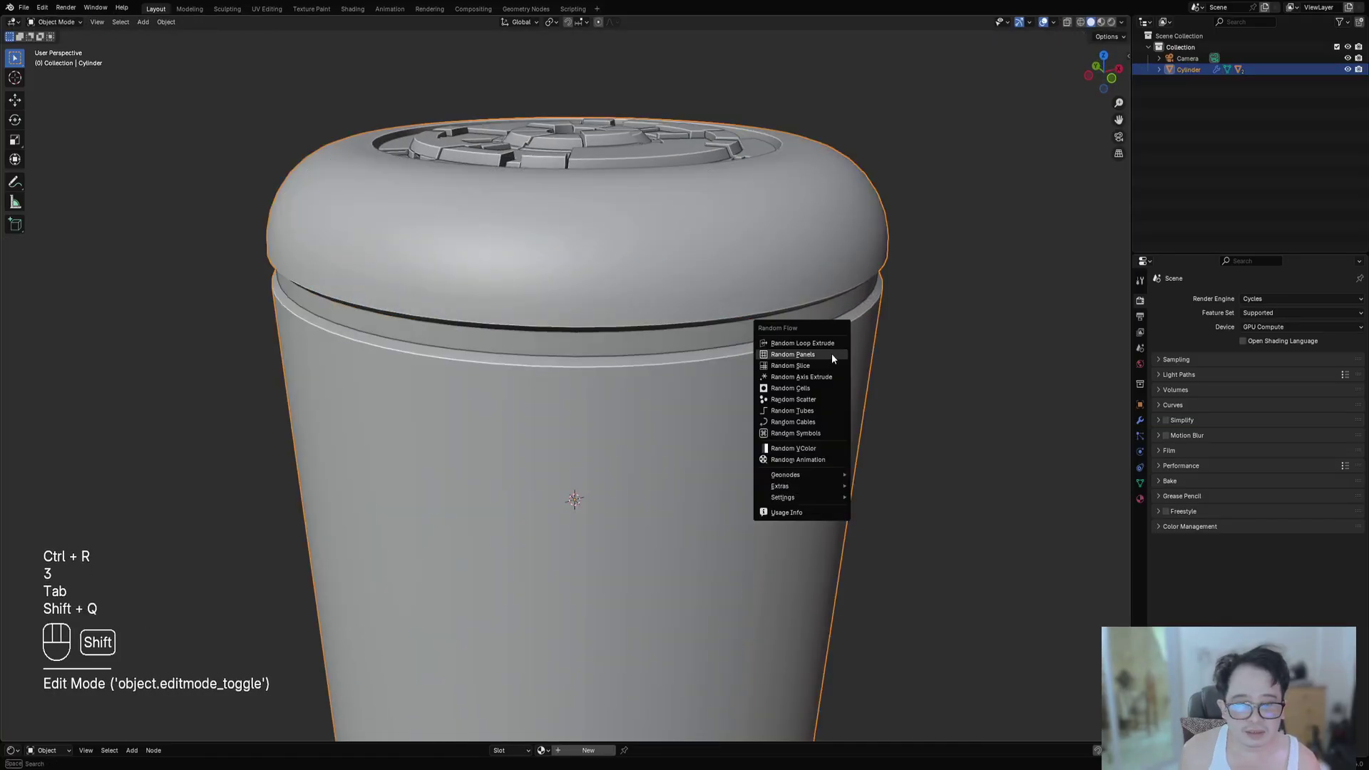
{"action": "left_click", "coordinate": [831, 353]}
{"action": "scroll", "coordinate": [910, 515], "scroll_direction": "up", "scroll_amount": 4, "text": "ctrl"}
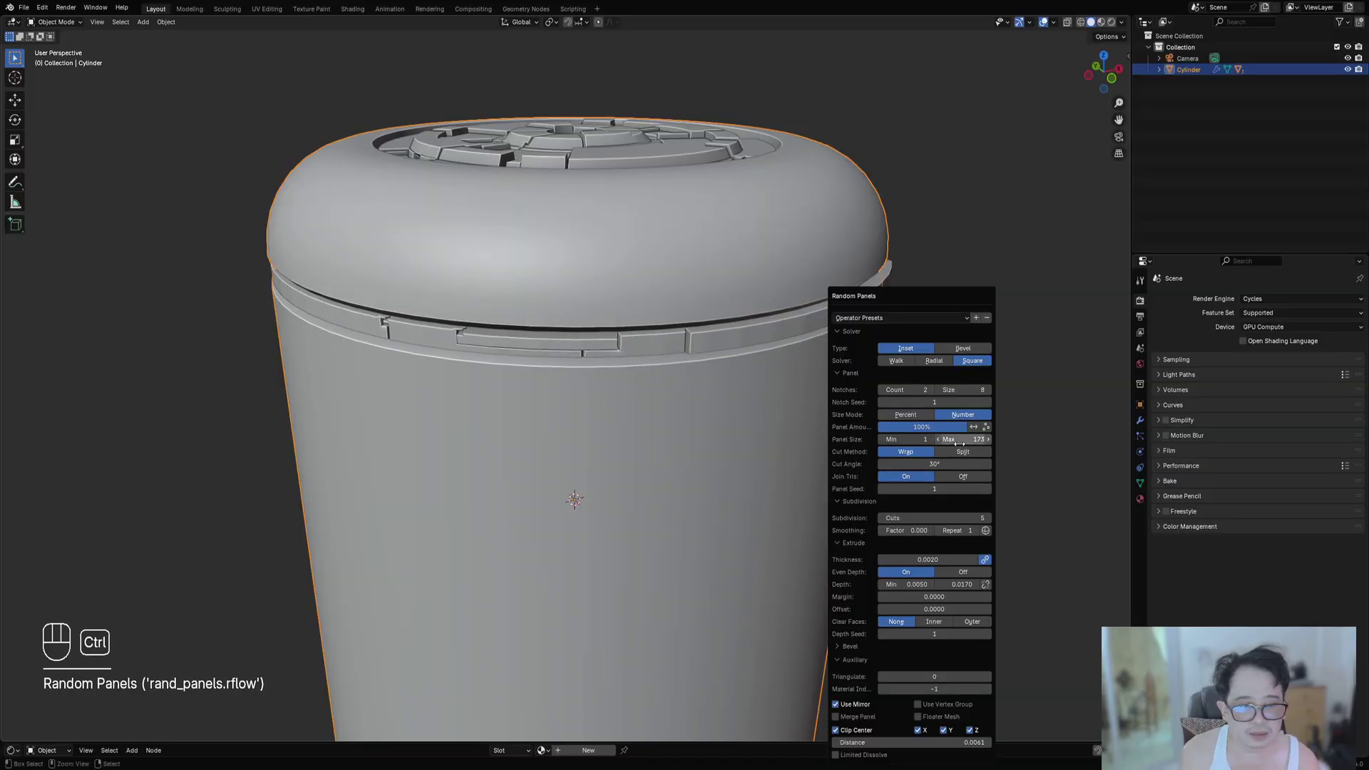
{"action": "left_click_drag", "start_coordinate": [963, 440], "coordinate": [936, 439], "text": "shift"}
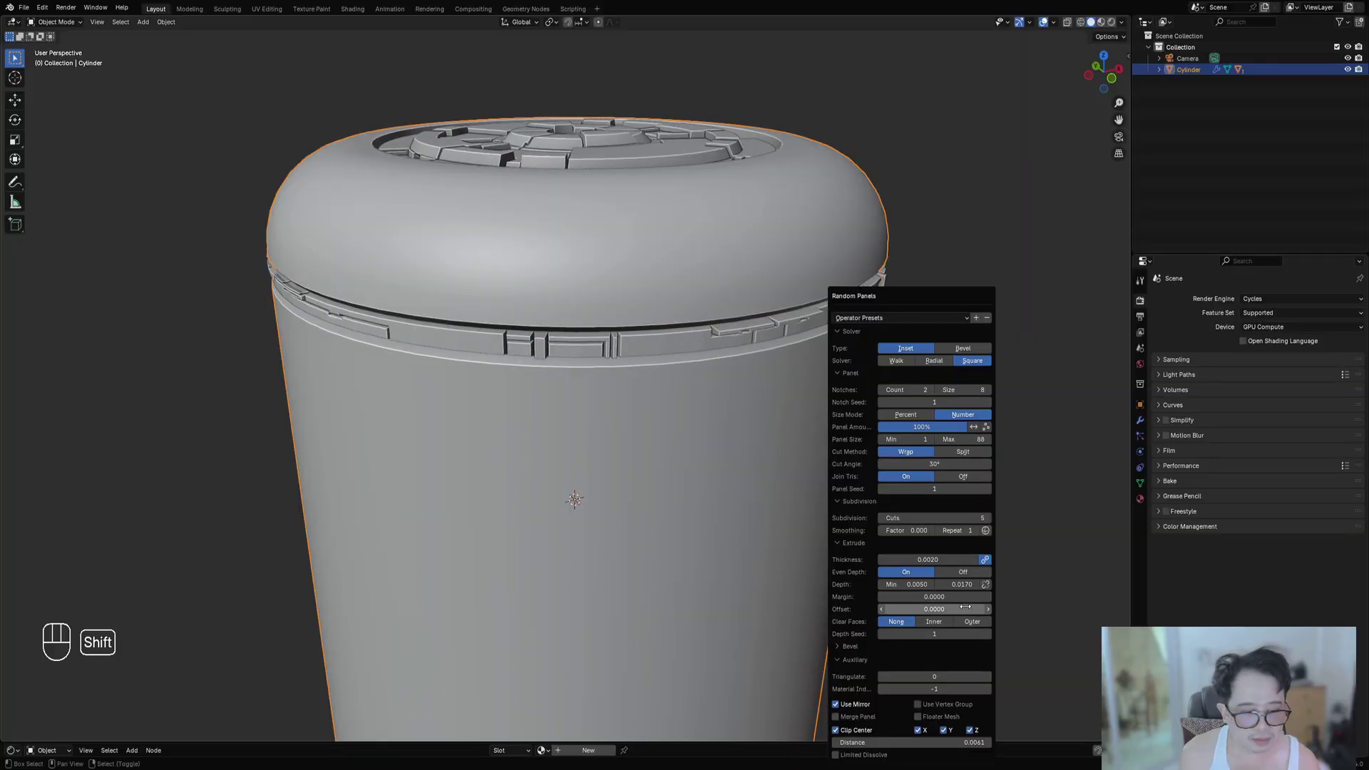
{"action": "left_click_drag", "start_coordinate": [962, 584], "coordinate": [932, 584], "text": "shift"}
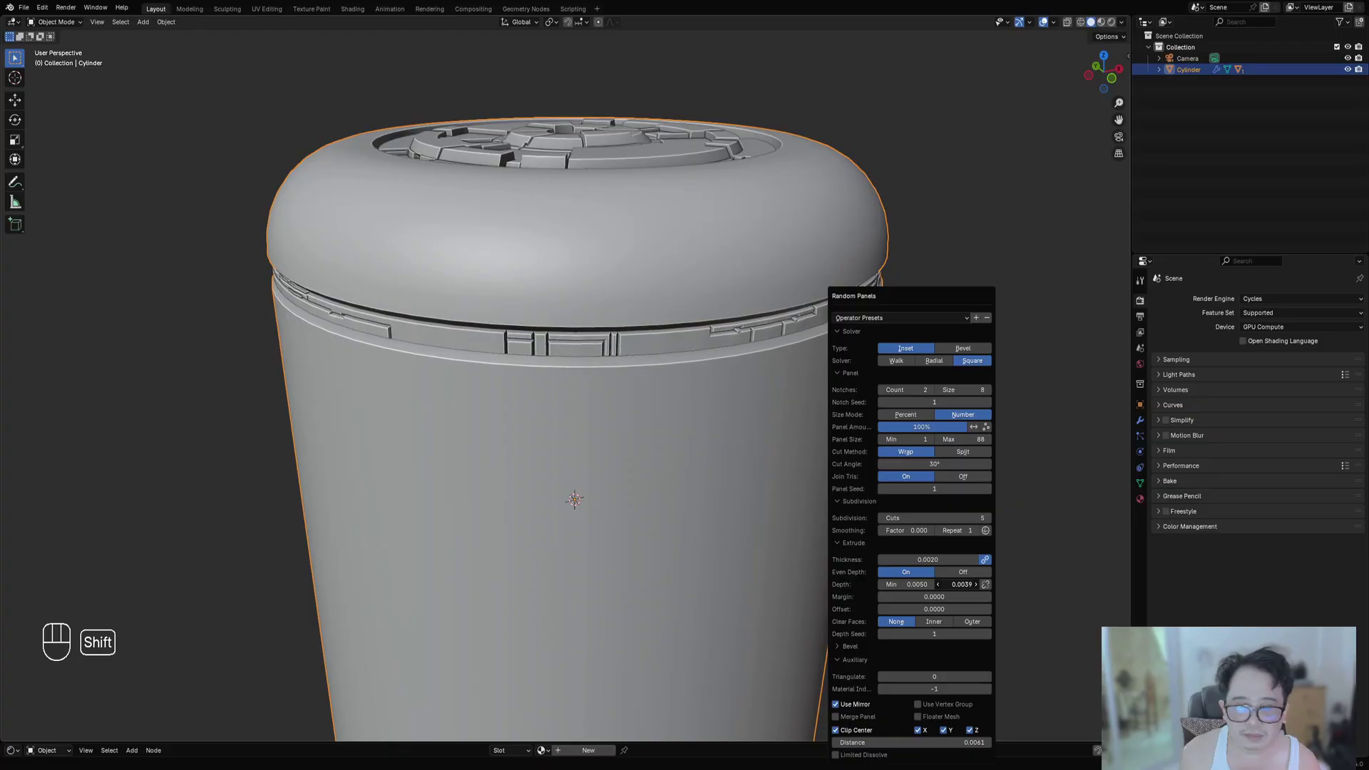
Check the groove panels from below and set their Subdivision Cuts to 3.
{"action": "scroll", "coordinate": [784, 456], "scroll_direction": "down", "scroll_amount": 2}
{"action": "middle_click_drag", "start_coordinate": [820, 449], "coordinate": [880, 443]}
{"action": "scroll", "coordinate": [880, 443], "scroll_direction": "up", "scroll_amount": 2}
{"action": "key", "text": "F9"}
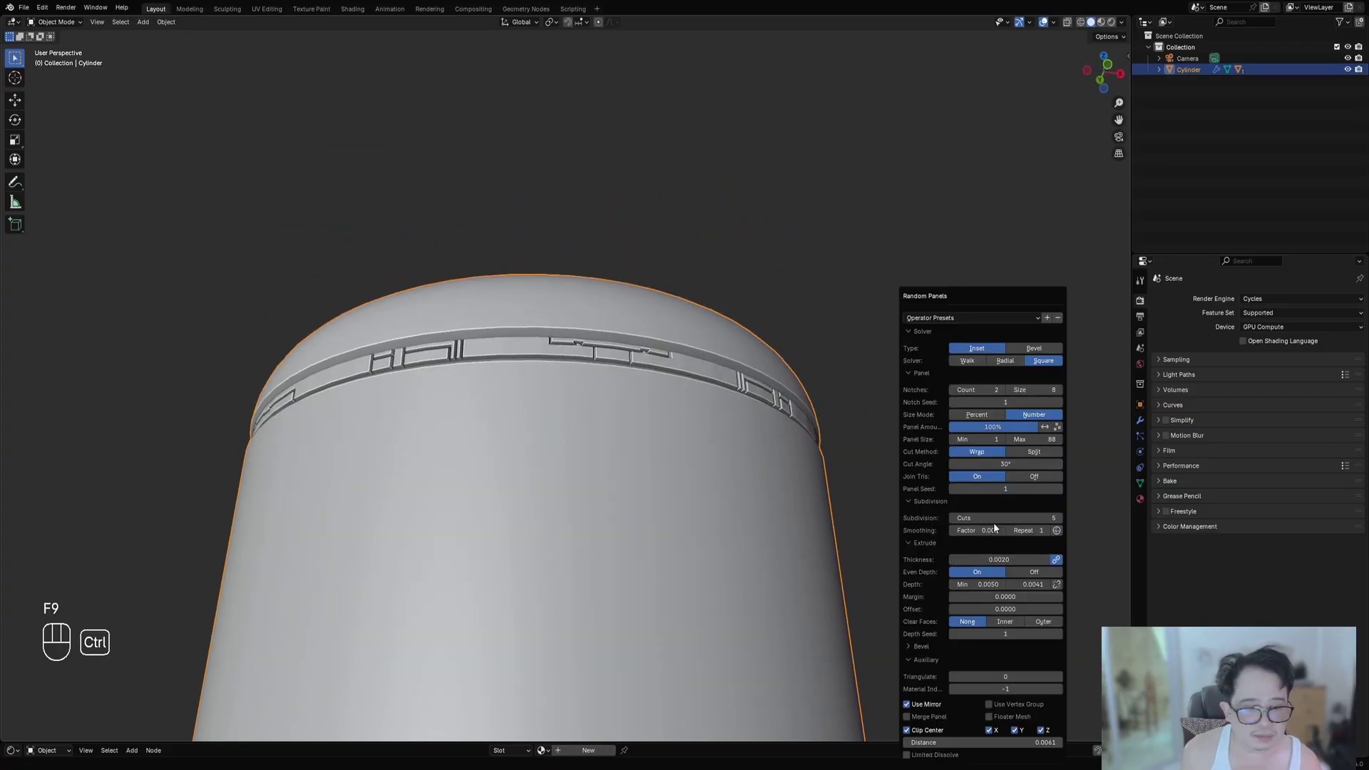
{"action": "scroll", "coordinate": [997, 516], "scroll_direction": "down", "scroll_amount": 2, "text": "ctrl"}
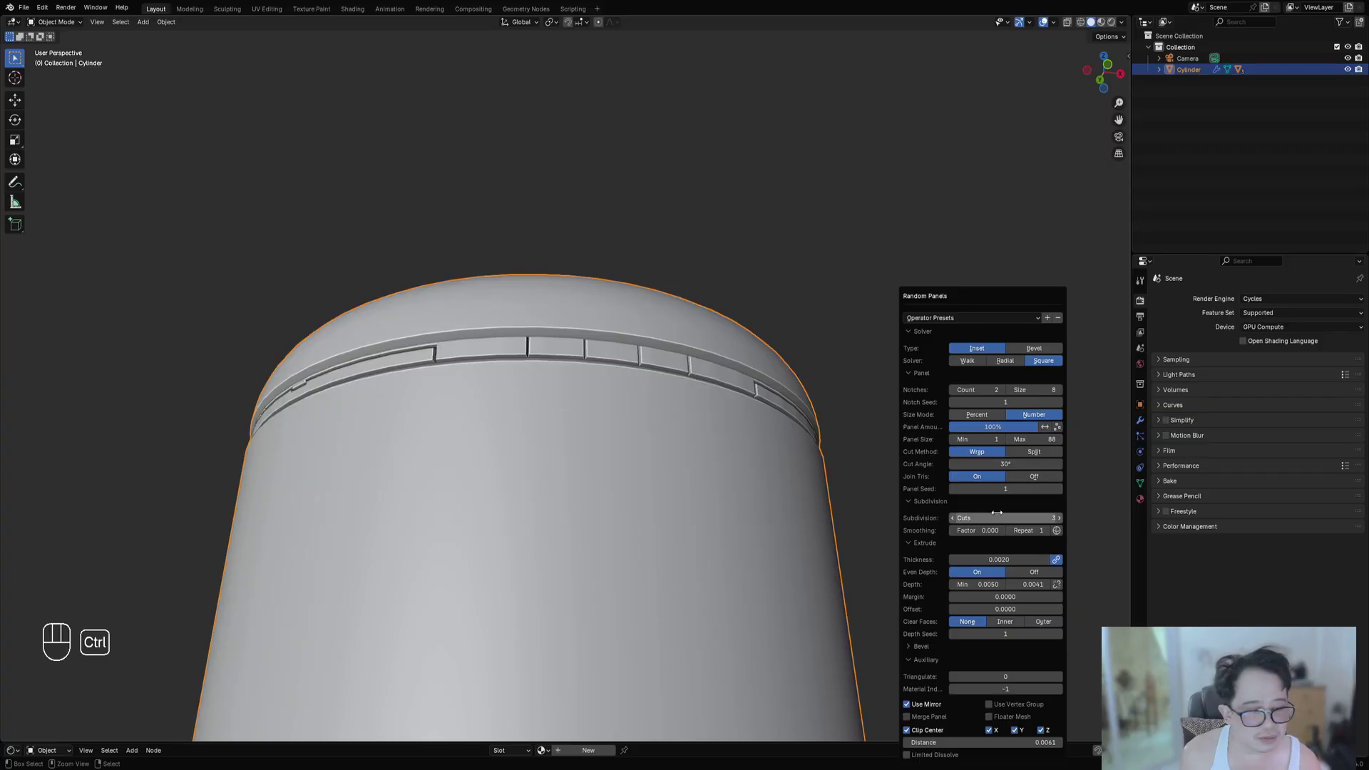
Set the groove panels' Panel Seed to 5 and maximum Panel Size to 43.
{"action": "middle_click_drag", "start_coordinate": [619, 461], "coordinate": [622, 380]}
{"action": "key", "text": "F9"}
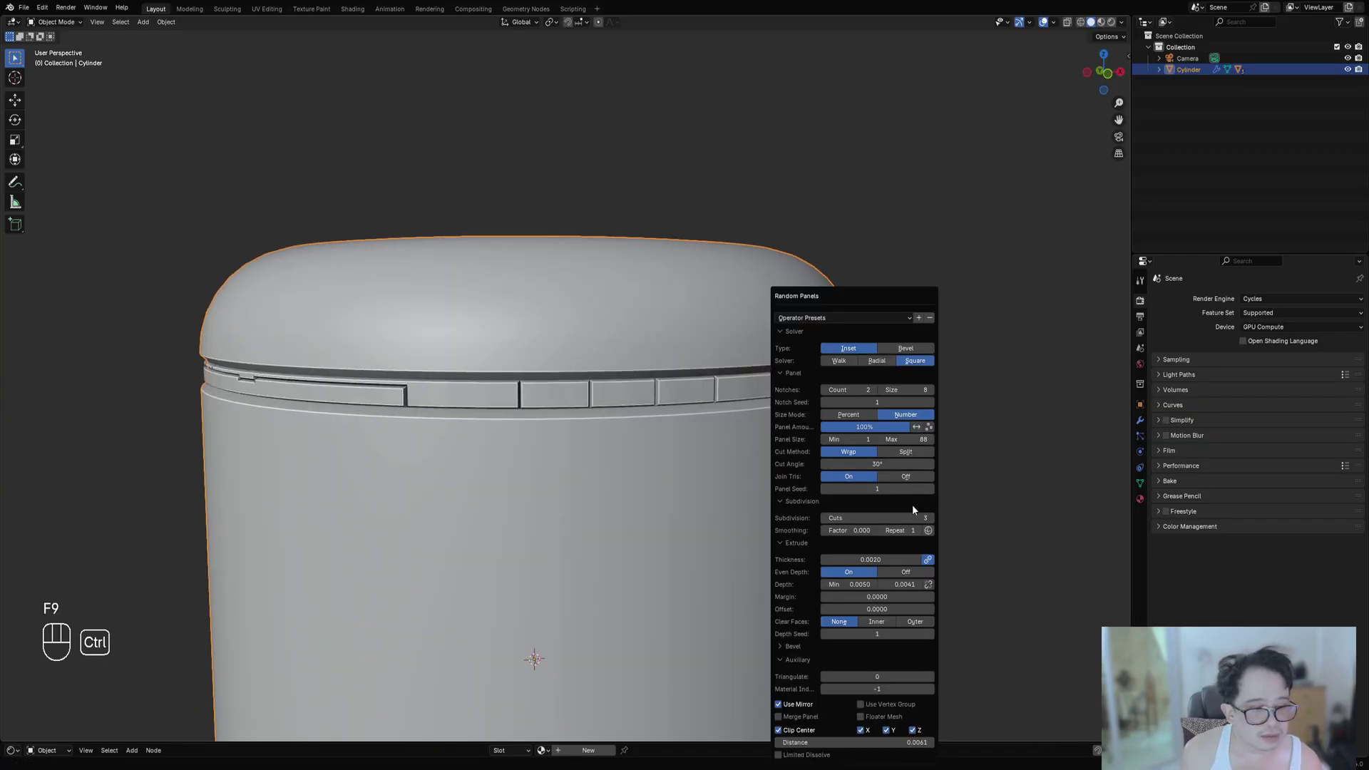
{"action": "scroll", "coordinate": [883, 489], "scroll_direction": "up", "scroll_amount": 4, "text": "ctrl"}
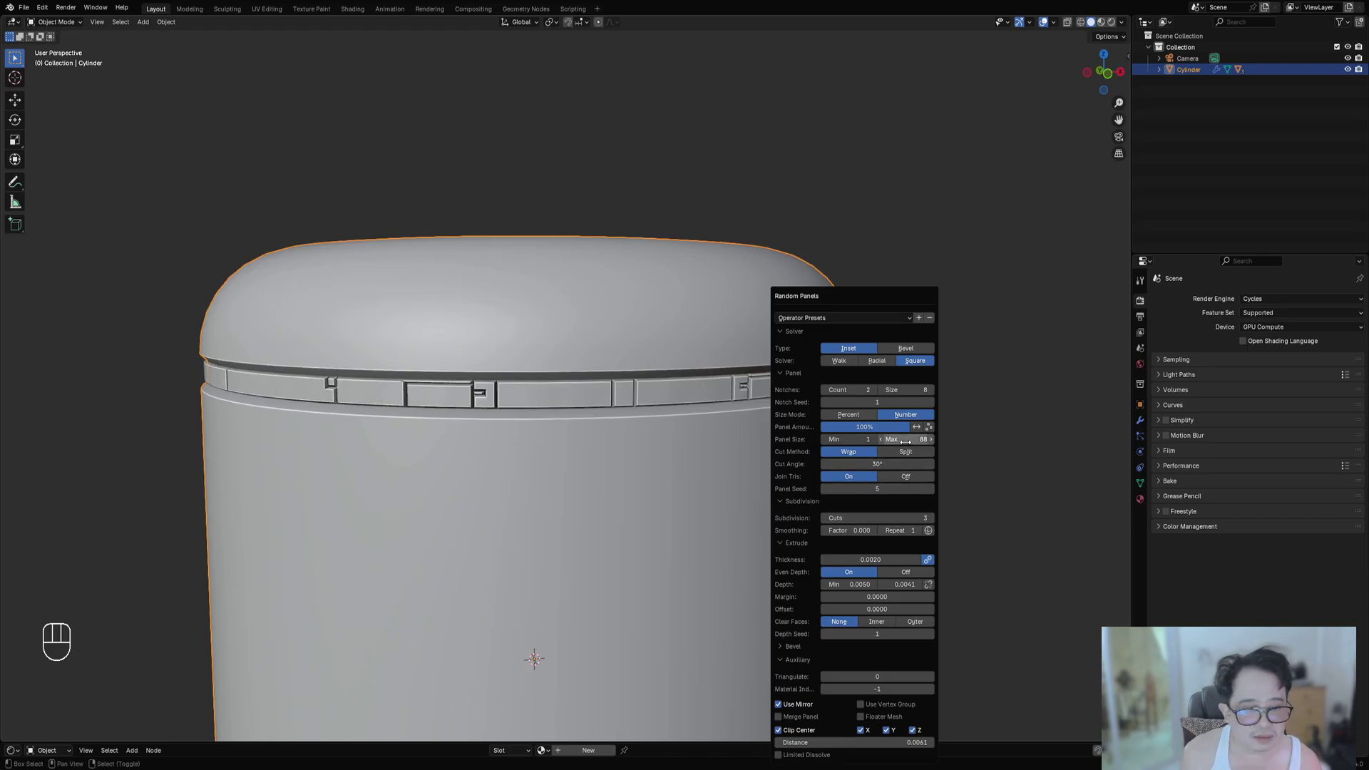
{"action": "left_click_drag", "start_coordinate": [908, 440], "coordinate": [861, 440], "text": "shift"}
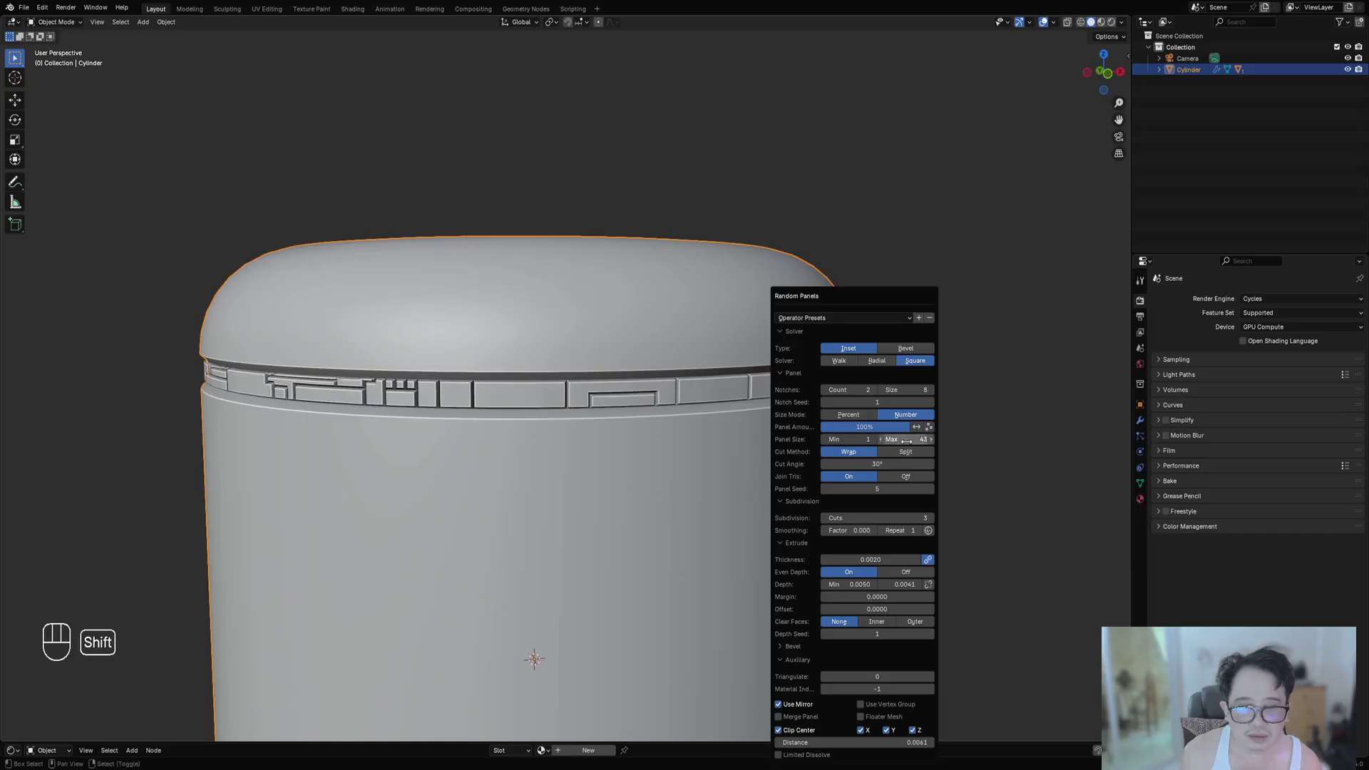
Change the Panel Seed of the groove panels to a layout with longer panels and inspect it around the cylinder.
{"action": "scroll", "coordinate": [678, 383], "scroll_direction": "down", "scroll_amount": 4}
{"action": "middle_click_drag", "start_coordinate": [679, 381], "coordinate": [704, 431]}
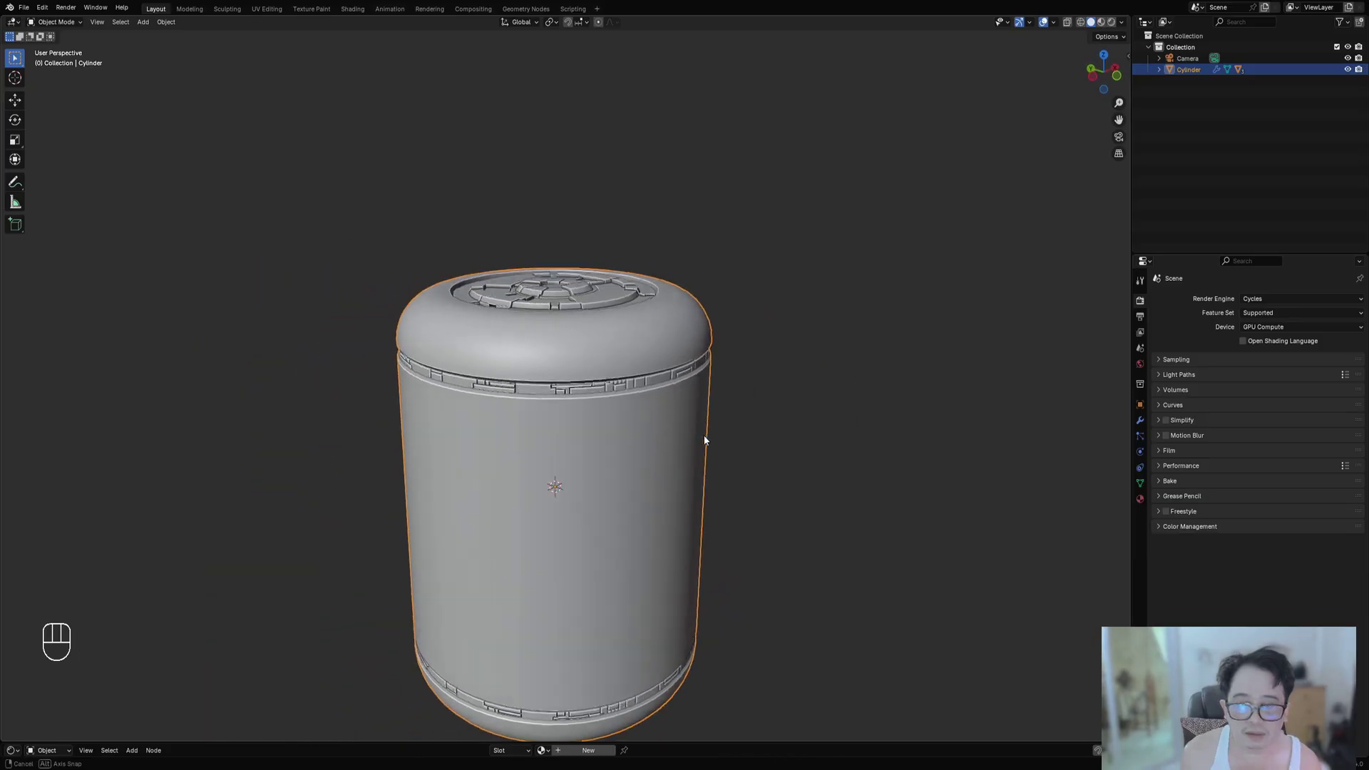
{"action": "scroll", "coordinate": [700, 413], "scroll_direction": "up", "scroll_amount": 3}
{"action": "key", "text": "F9"}
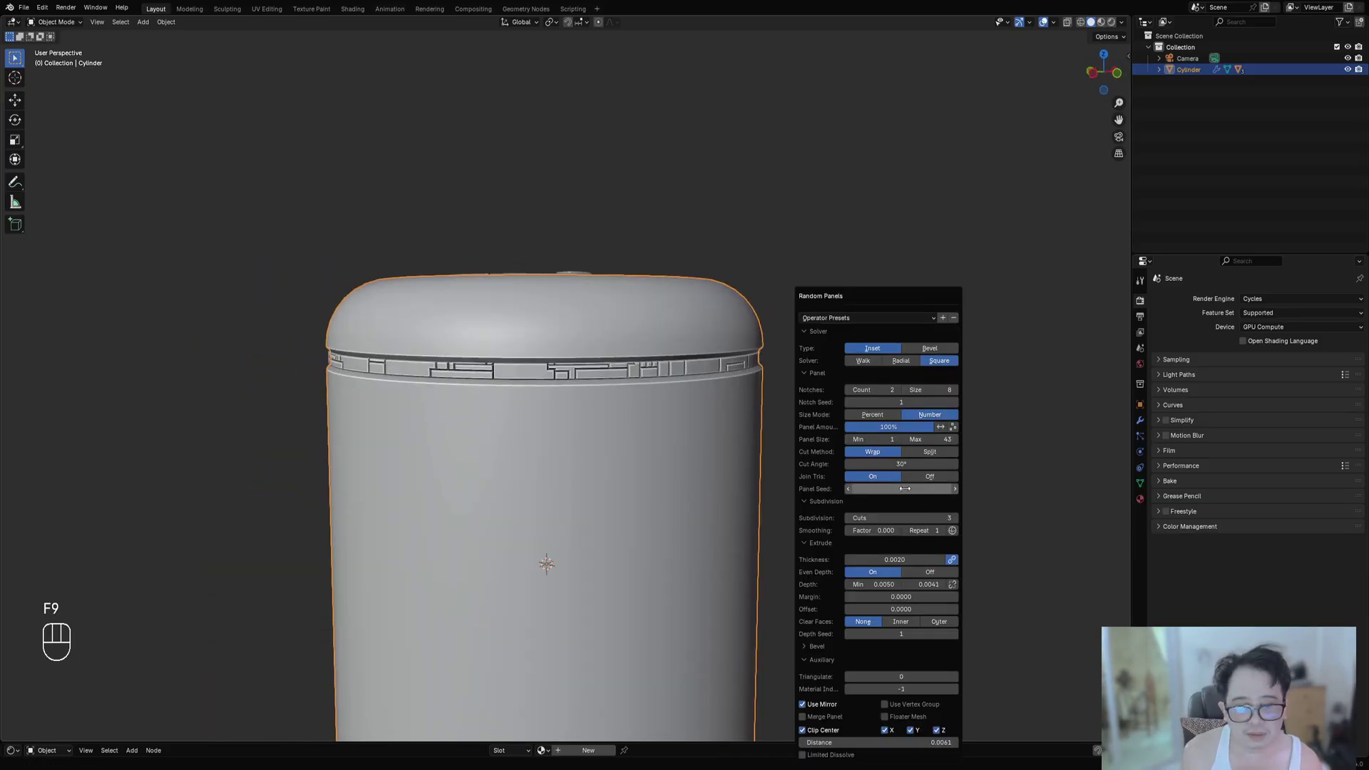
{"action": "left_click_drag", "start_coordinate": [905, 489], "coordinate": [903, 488], "text": "ctrl"}
{"action": "scroll", "coordinate": [776, 405], "scroll_direction": "down", "scroll_amount": 4}
{"action": "middle_click_drag", "start_coordinate": [776, 405], "coordinate": [677, 396]}
{"action": "scroll", "coordinate": [726, 431], "scroll_direction": "up", "scroll_amount": 3}
{"action": "scroll", "coordinate": [726, 430], "scroll_direction": "up", "scroll_amount": 3}
{"action": "scroll", "coordinate": [673, 375], "scroll_direction": "up", "scroll_amount": 3}
{"action": "middle_click_drag", "start_coordinate": [803, 407], "coordinate": [620, 435], "text": "shift"}
{"action": "scroll", "coordinate": [821, 410], "scroll_direction": "up", "scroll_amount": 3}
{"action": "middle_click_drag", "start_coordinate": [855, 410], "coordinate": [887, 388]}
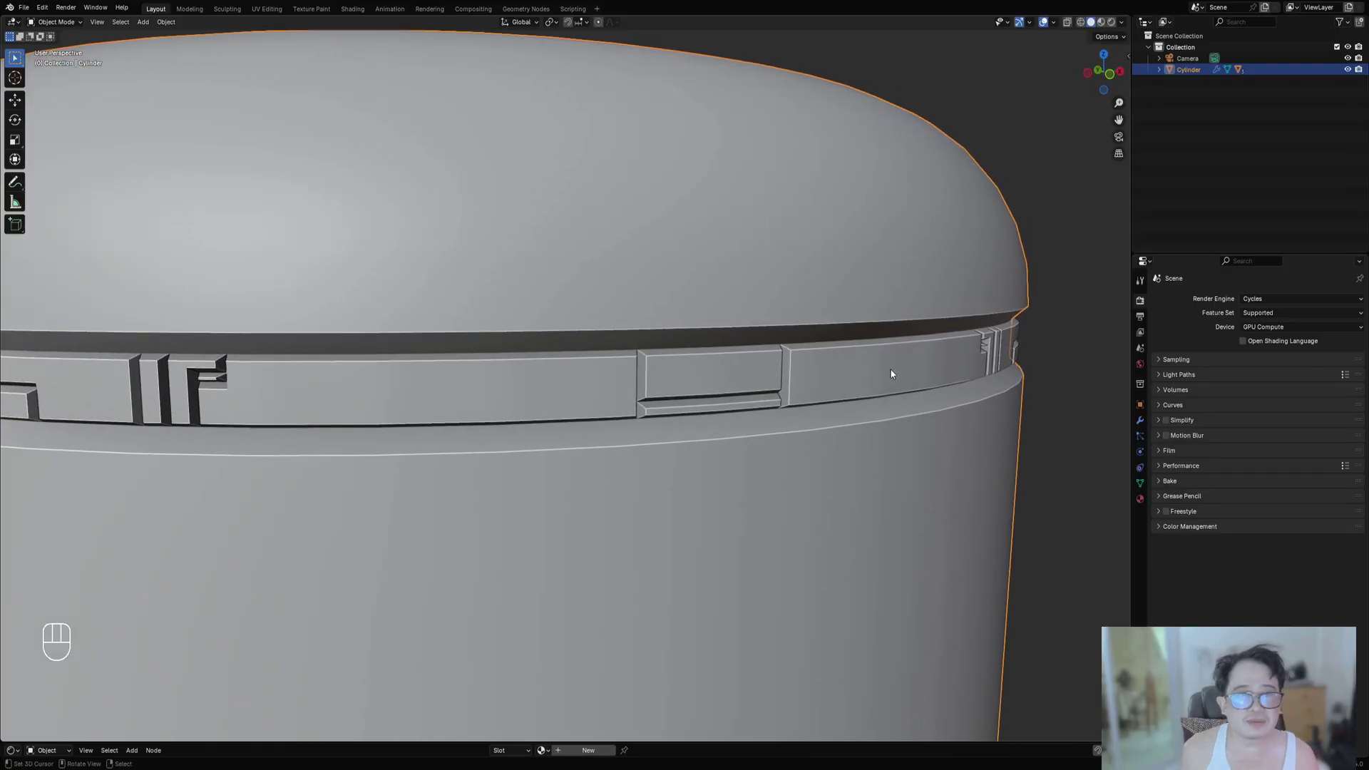
Select the groove's panel object and apply Random Flow's Smooth Sharp to it.
{"action": "left_click", "coordinate": [797, 385]}
{"action": "scroll", "coordinate": [917, 392], "scroll_direction": "down", "scroll_amount": 4}
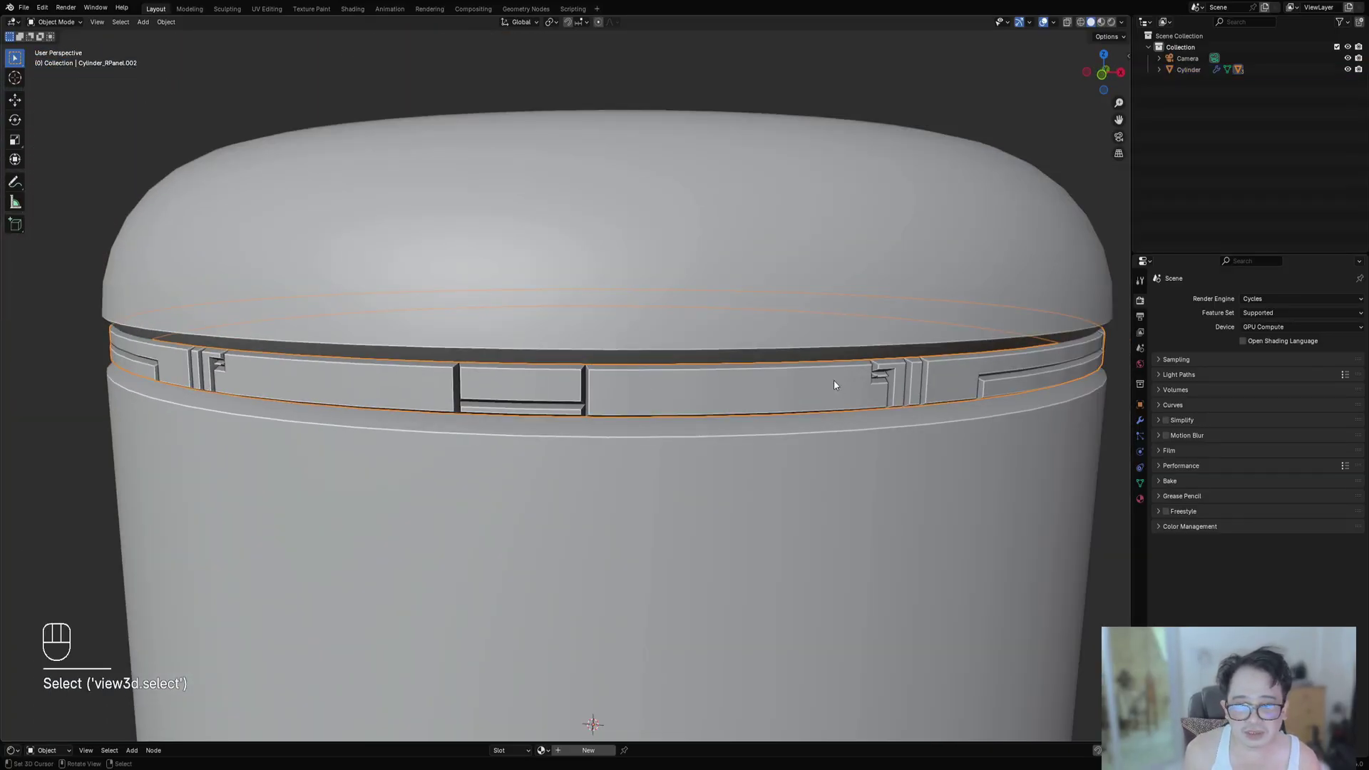
{"action": "key", "text": "shift+q"}
{"action": "mouse_move", "coordinate": [823, 505]}
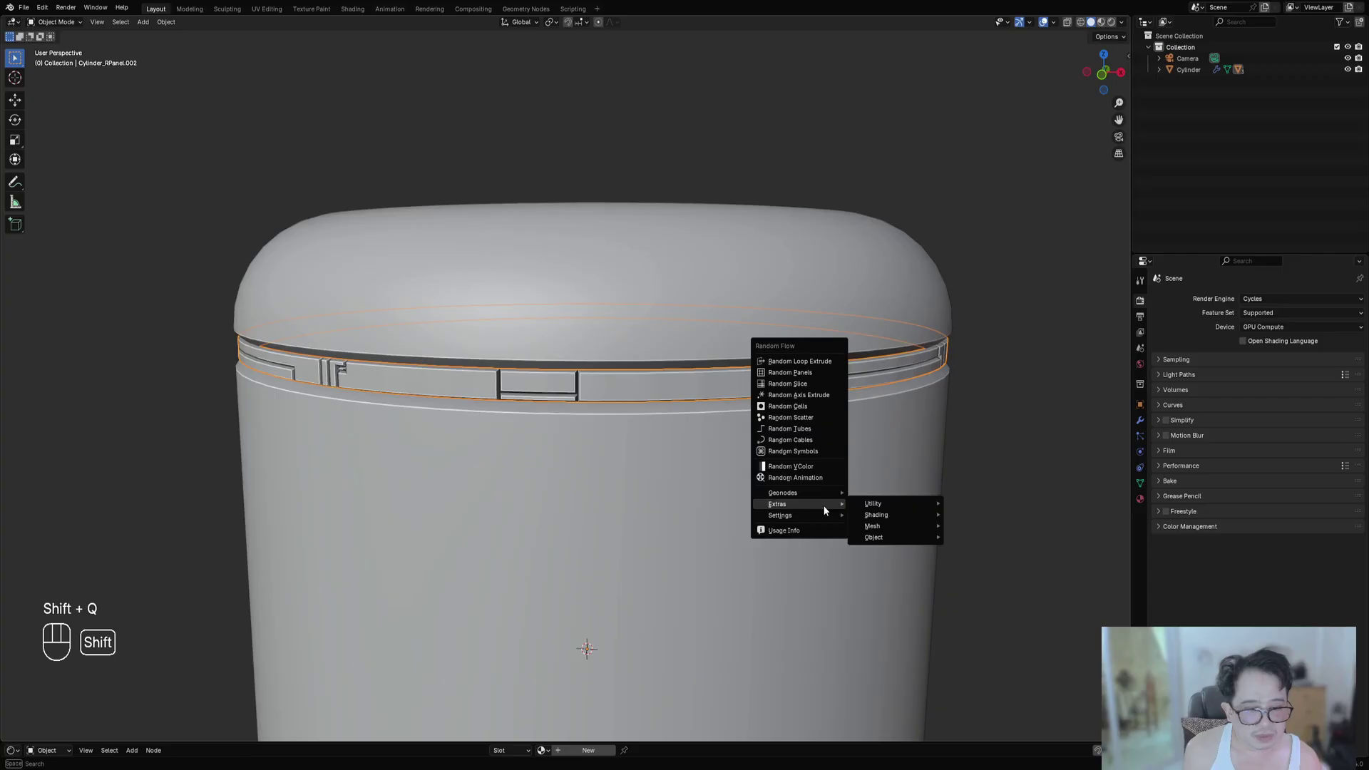
{"action": "mouse_move", "coordinate": [908, 526]}
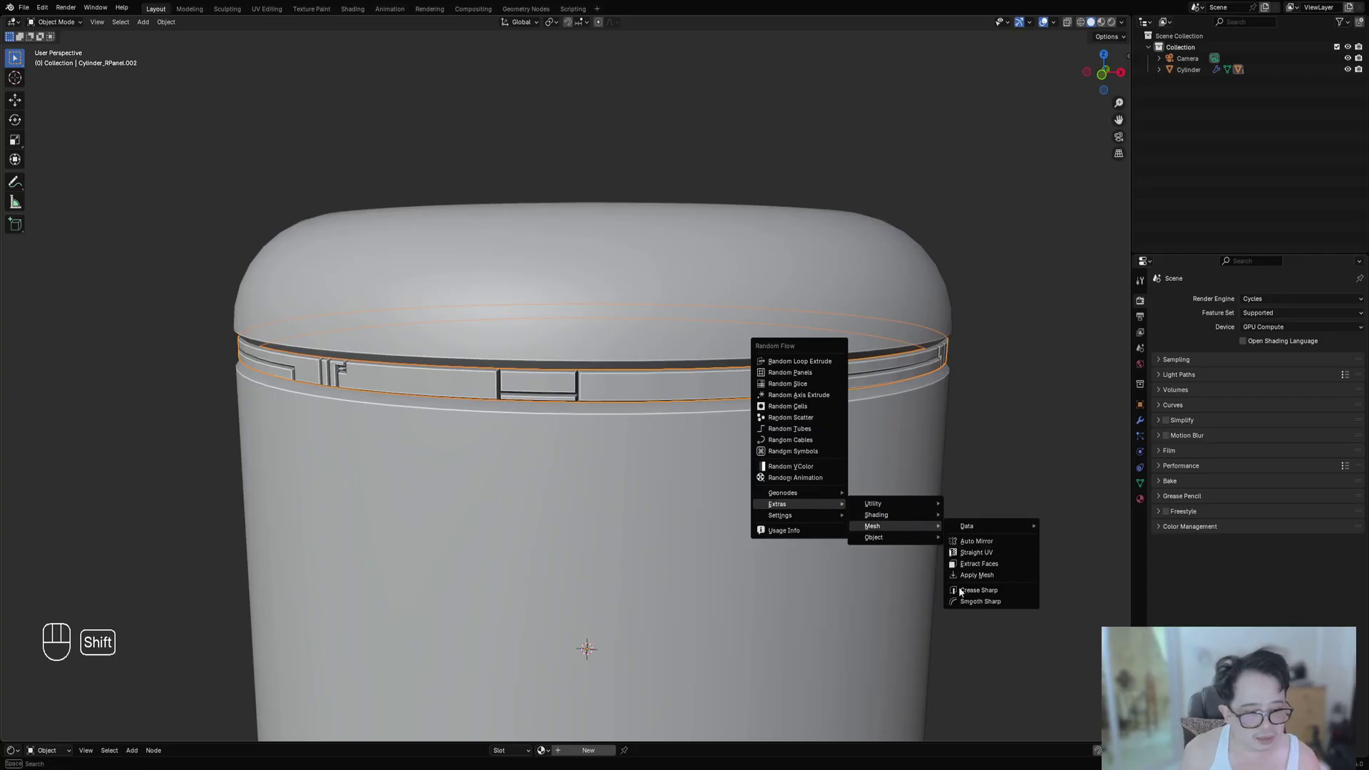
{"action": "left_click", "coordinate": [974, 601]}
{"action": "scroll", "coordinate": [738, 442], "scroll_direction": "up", "scroll_amount": 5}
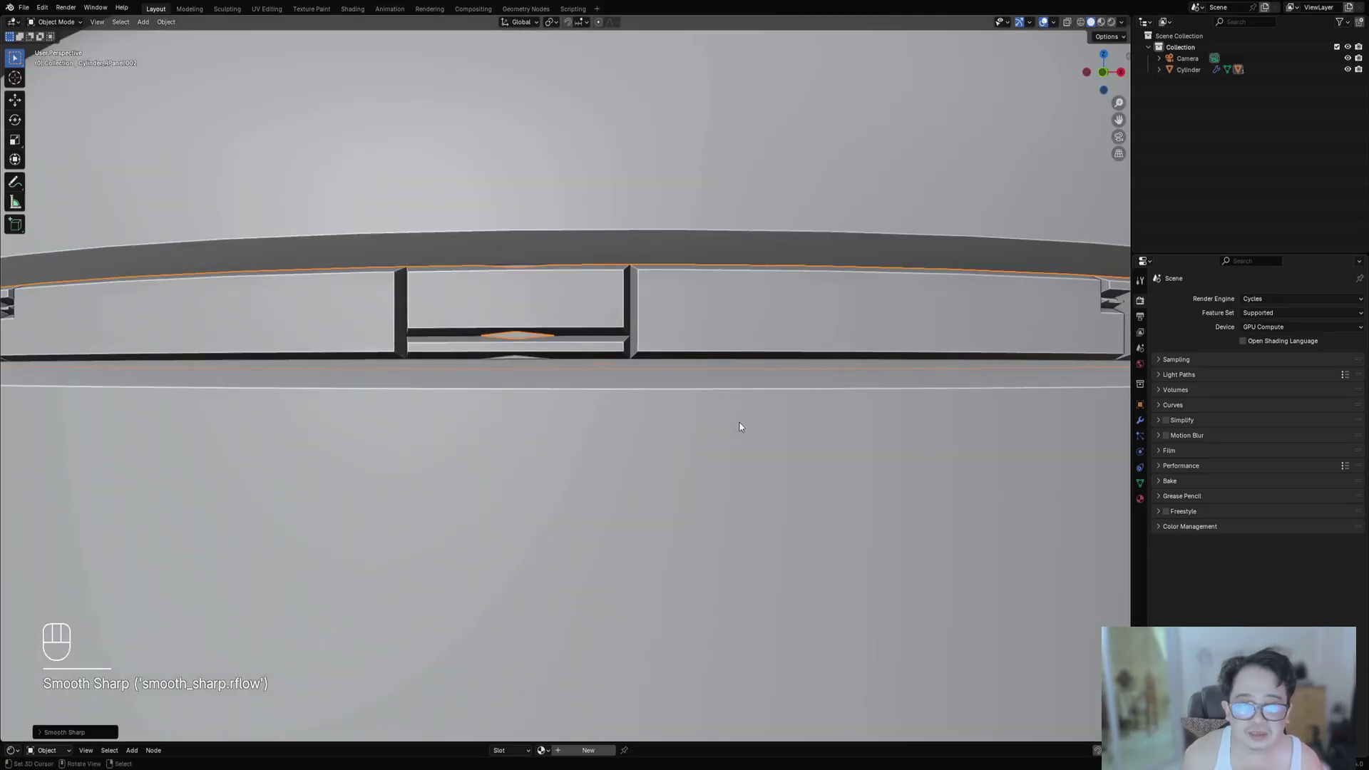
{"action": "scroll", "coordinate": [749, 435], "scroll_direction": "down", "scroll_amount": 2}
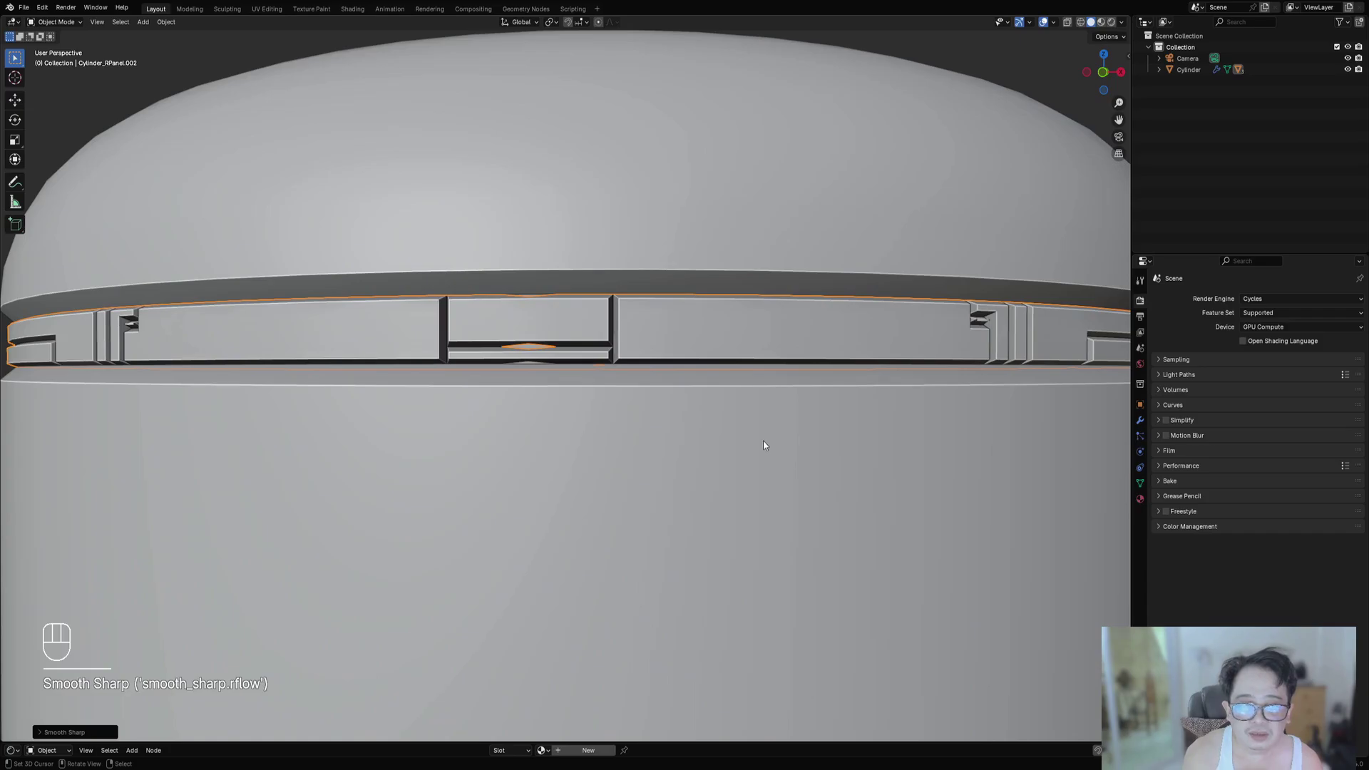
{"action": "middle_click_drag", "start_coordinate": [763, 440], "coordinate": [803, 452]}
{"action": "scroll", "coordinate": [741, 434], "scroll_direction": "down", "scroll_amount": 3}
{"action": "scroll", "coordinate": [639, 366], "scroll_direction": "down", "scroll_amount": 5}
Select the cylinder and pick all linked faces of its rounded shoulder in face mode.
{"action": "mouse_move", "coordinate": [670, 410]}
{"action": "middle_mouse_down"}
{"action": "mouse_move", "coordinate": [642, 371]}
{"action": "mouse_move", "coordinate": [654, 445]}
{"action": "mouse_move", "coordinate": [663, 425]}
{"action": "middle_mouse_up"}
{"action": "key", "text": "alt+a"}
{"action": "left_click", "coordinate": [632, 404]}
{"action": "key", "text": "Tab"}
{"action": "scroll", "coordinate": [632, 403], "scroll_direction": "up", "scroll_amount": 3}
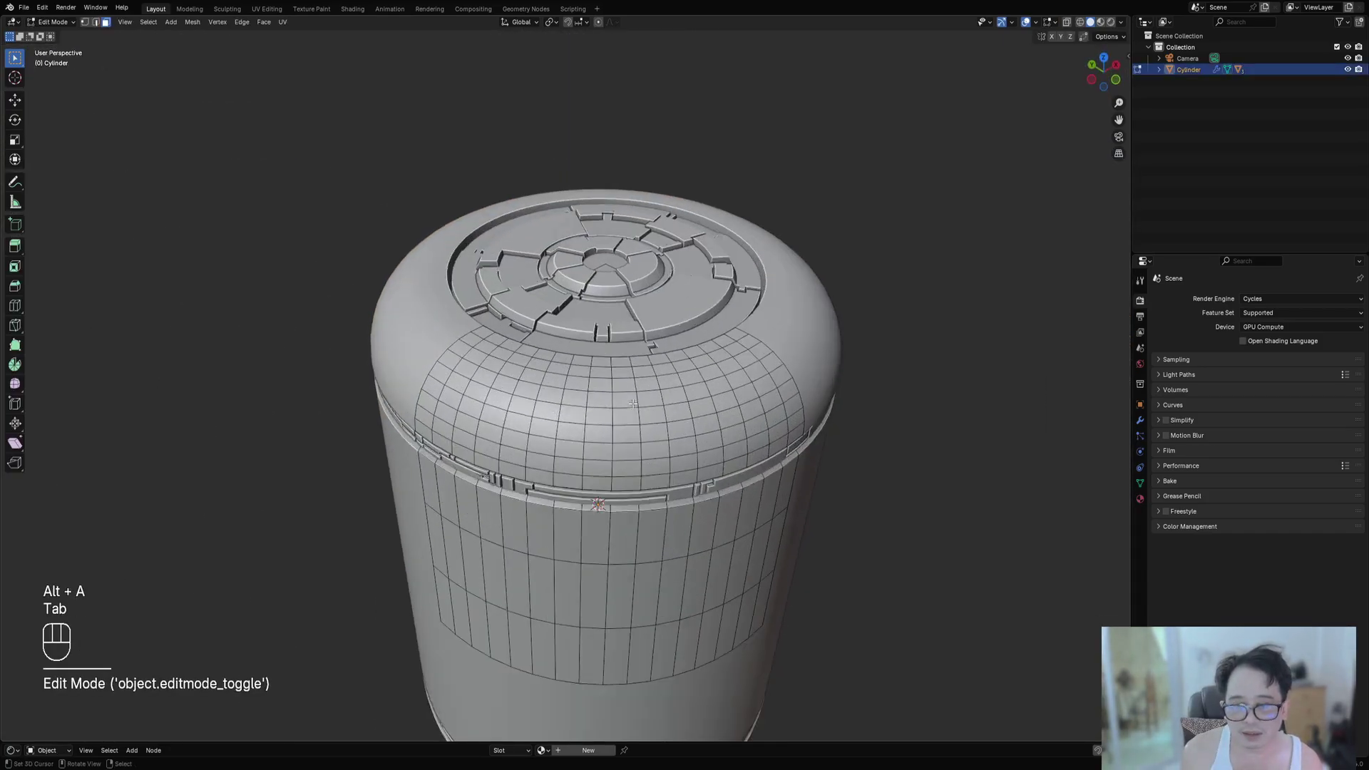
{"action": "key", "text": "alt+a"}
{"action": "key", "text": "3"}
{"action": "left_click", "coordinate": [636, 420], "text": "alt"}
{"action": "key", "text": "alt+a"}
{"action": "key", "text": "shift+f"}
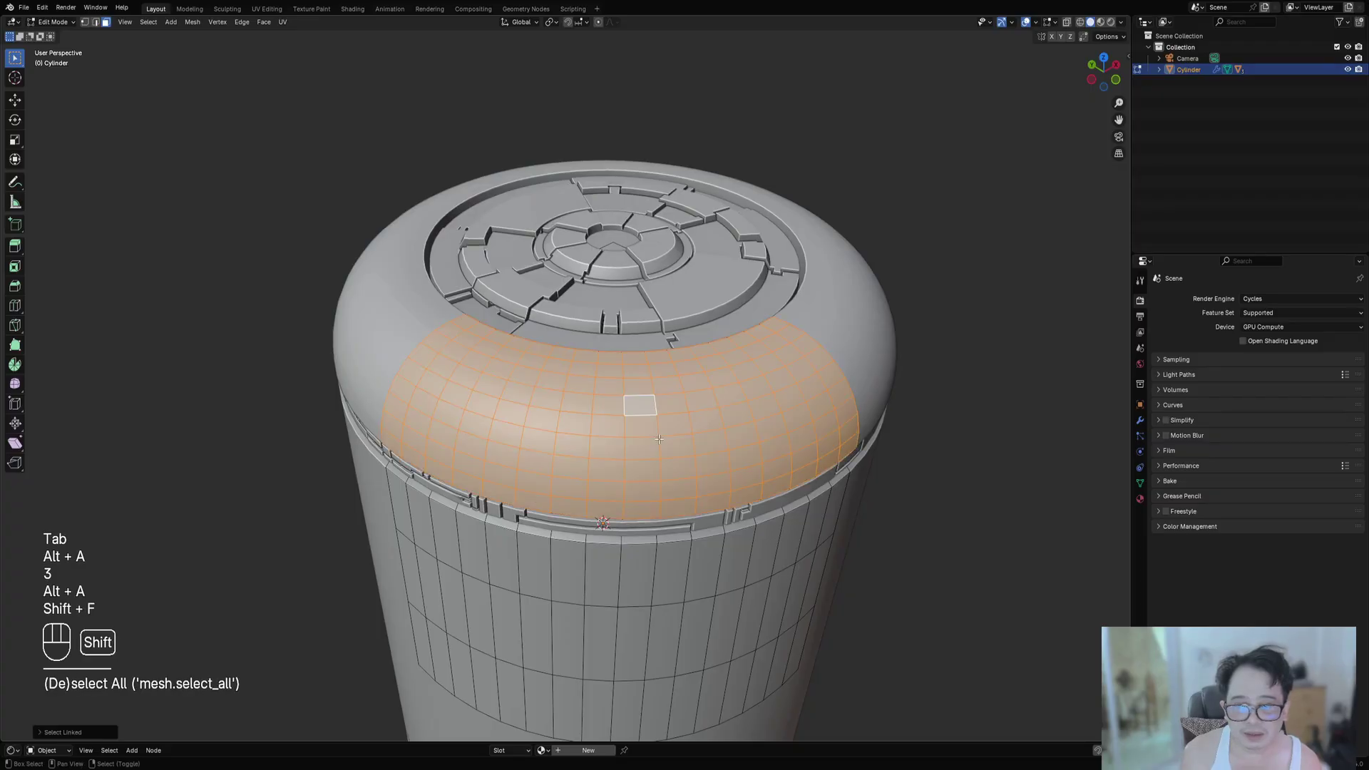
{"action": "left_click", "coordinate": [636, 420], "text": "shift"}
{"action": "scroll", "coordinate": [620, 435], "scroll_direction": "down", "scroll_amount": 5}
{"action": "scroll", "coordinate": [619, 427], "scroll_direction": "up", "scroll_amount": 3}
{"action": "mouse_move", "coordinate": [607, 449]}
{"action": "middle_mouse_down", "text": "shift"}
{"action": "mouse_move", "coordinate": [609, 425]}
{"action": "mouse_move", "coordinate": [619, 438]}
{"action": "middle_mouse_up", "text": "shift"}
{"action": "scroll", "coordinate": [618, 421], "scroll_direction": "down", "scroll_amount": 1}
Run Random Panels on the rounded shoulder faces using an operator preset with Inner faces cleared and Floater Mesh enabled.
{"action": "key", "text": "Tab"}
{"action": "middle_click_drag", "start_coordinate": [798, 298], "coordinate": [783, 345], "text": "shift"}
{"action": "key", "text": "shift+q"}
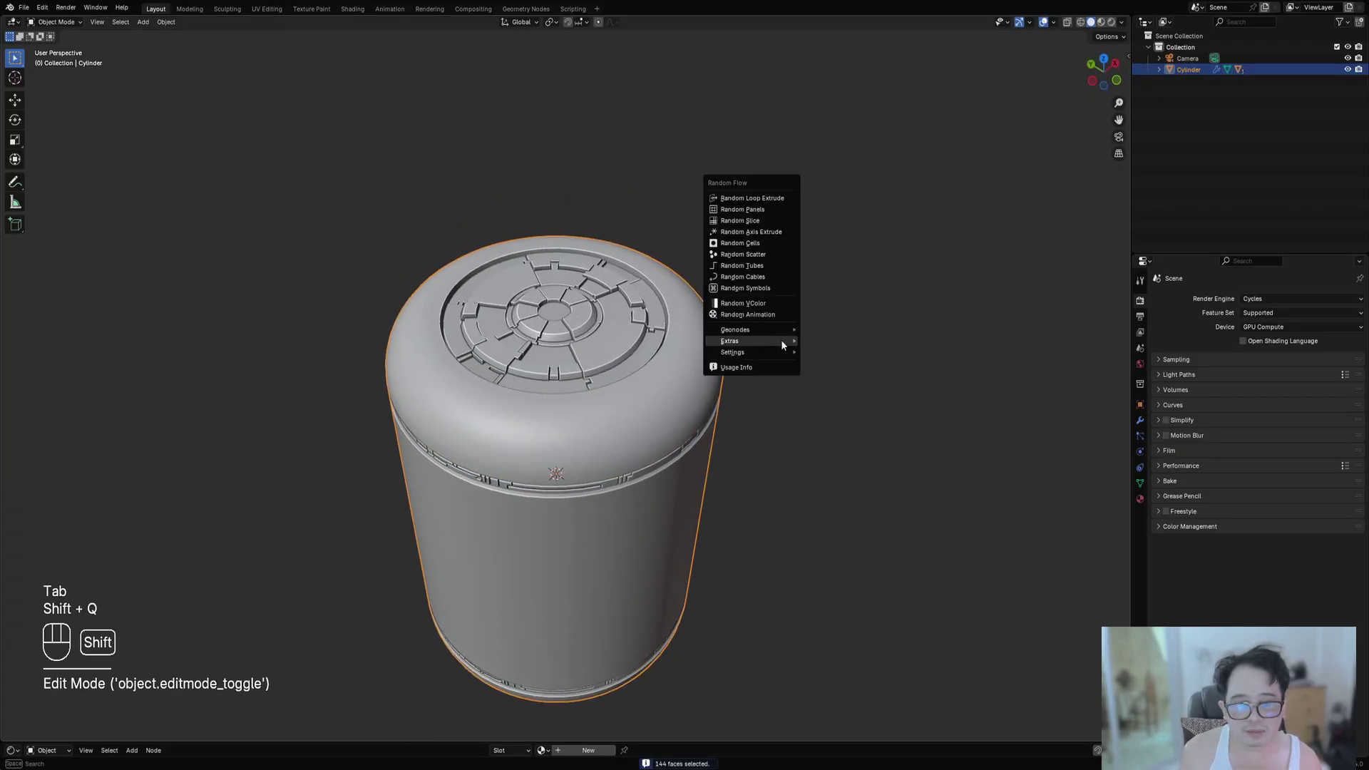
{"action": "left_click", "coordinate": [775, 206]}
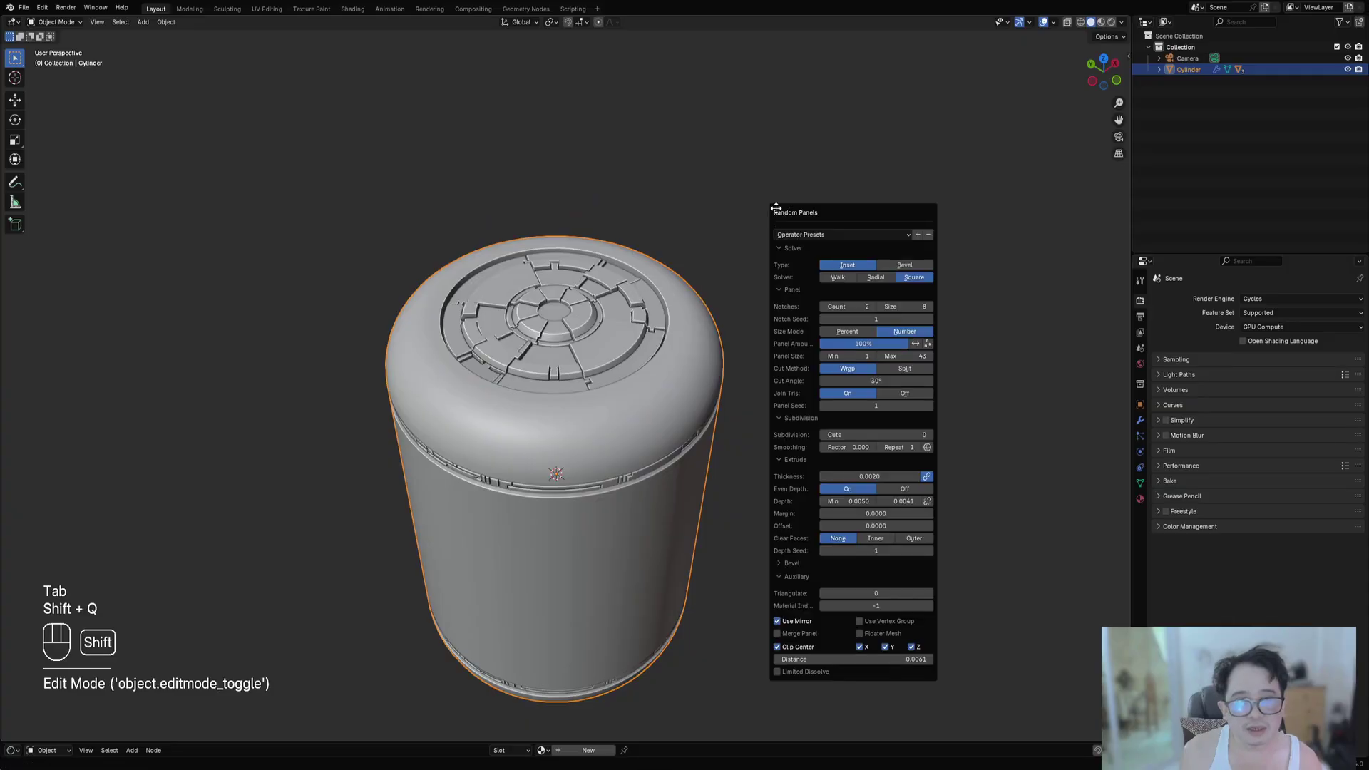
{"action": "left_click", "coordinate": [824, 234]}
{"action": "left_click", "coordinate": [831, 280]}
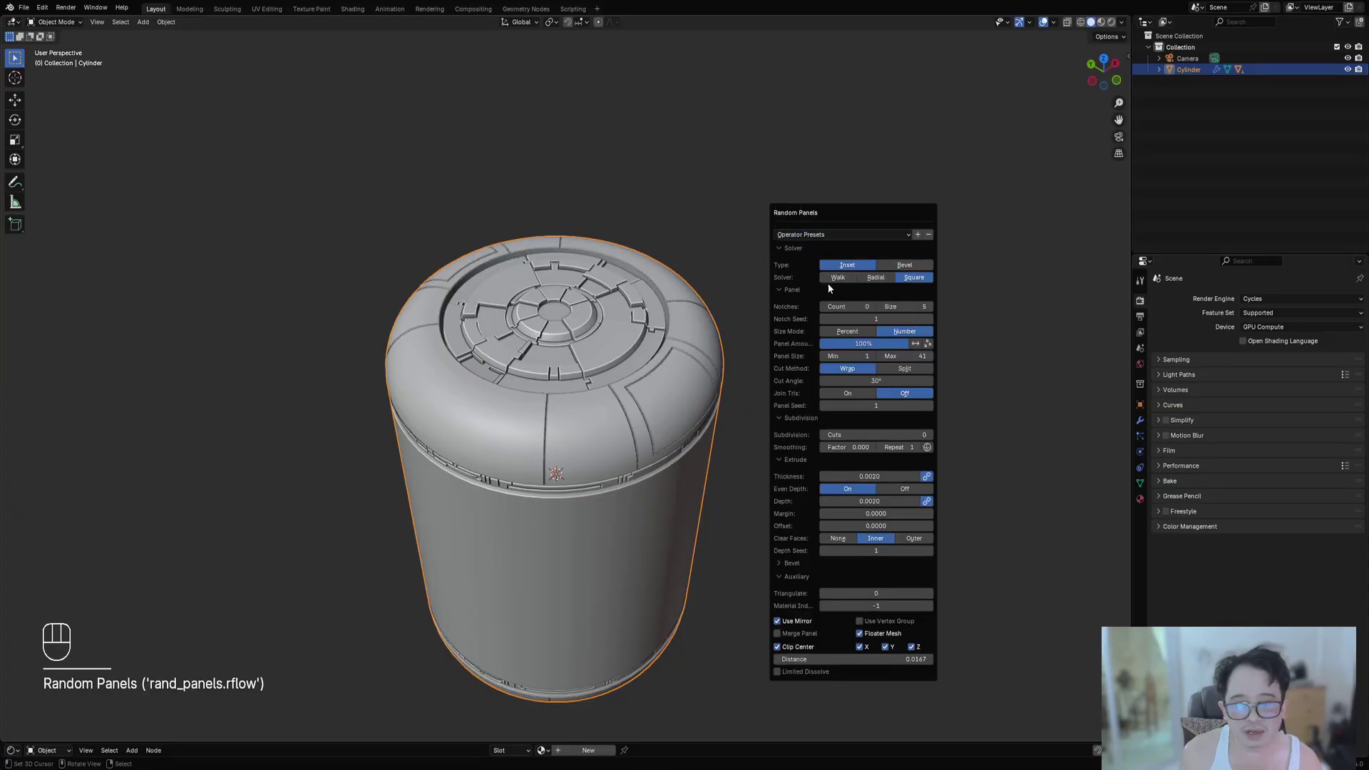
{"action": "scroll", "coordinate": [664, 414], "scroll_direction": "up", "scroll_amount": 6}
{"action": "scroll", "coordinate": [667, 416], "scroll_direction": "down", "scroll_amount": 4}
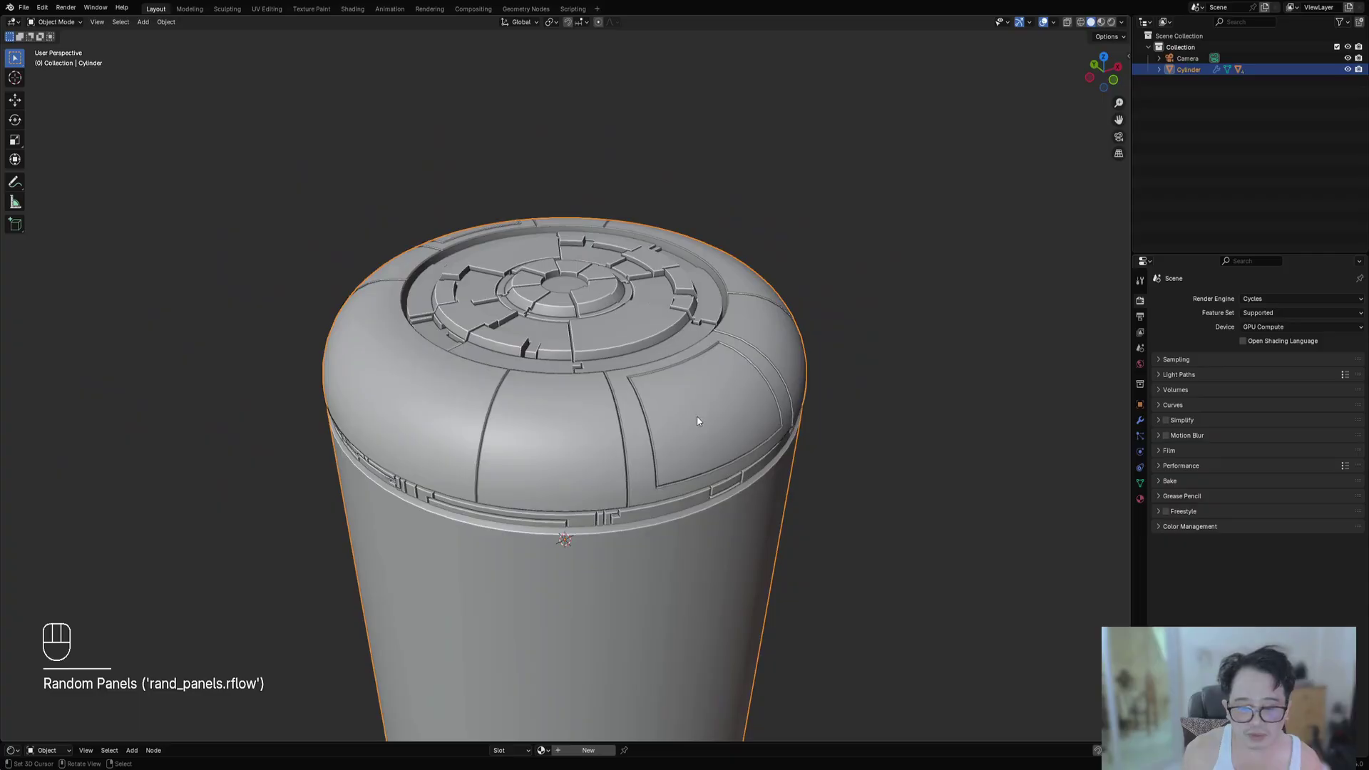
{"action": "scroll", "coordinate": [698, 420], "scroll_direction": "up", "scroll_amount": 1}
Keep the shoulder panels at 0 subdivision cuts and raise the Panel Seed to a sparse layout of ring seams and few vertical seams.
{"action": "key", "text": "F9"}
{"action": "scroll", "coordinate": [928, 515], "scroll_direction": "up", "scroll_amount": 1, "text": "ctrl"}
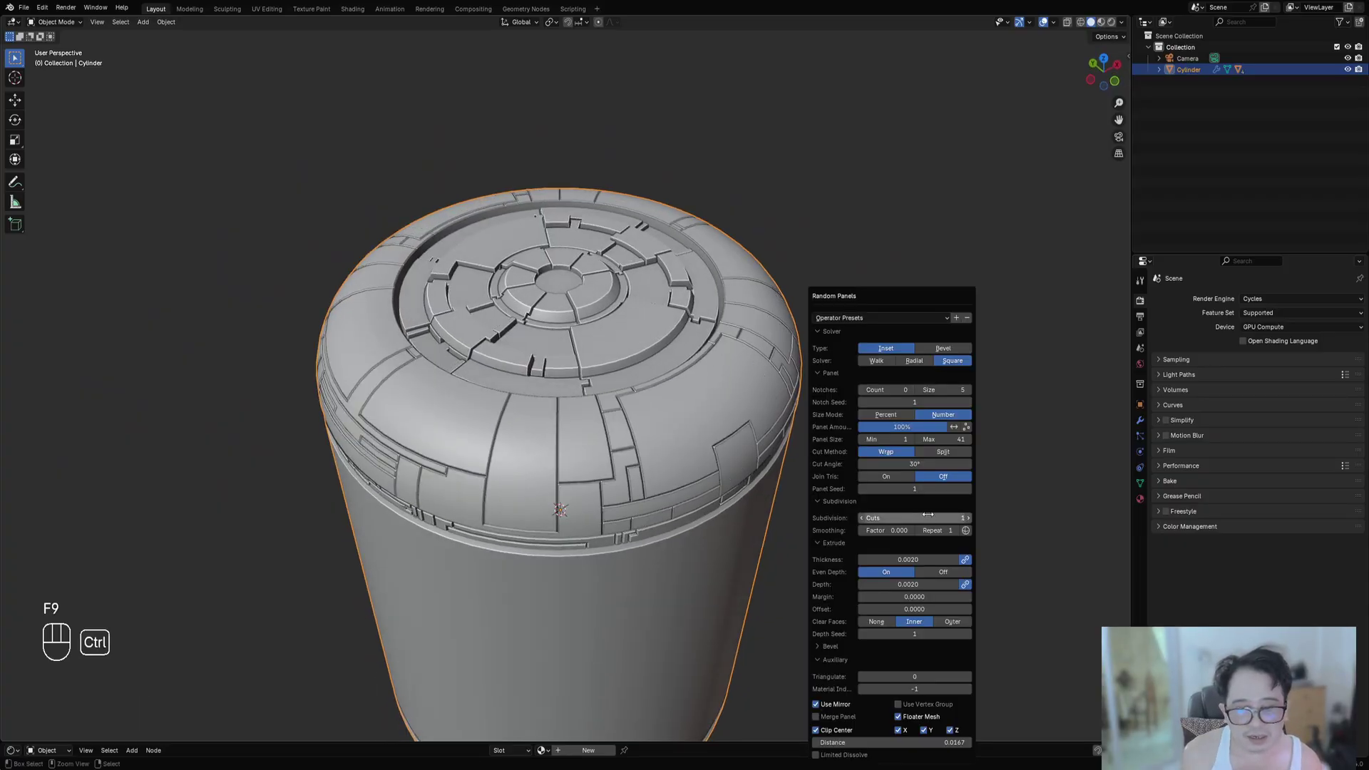
{"action": "scroll", "coordinate": [927, 514], "scroll_direction": "down", "scroll_amount": 1, "text": "ctrl"}
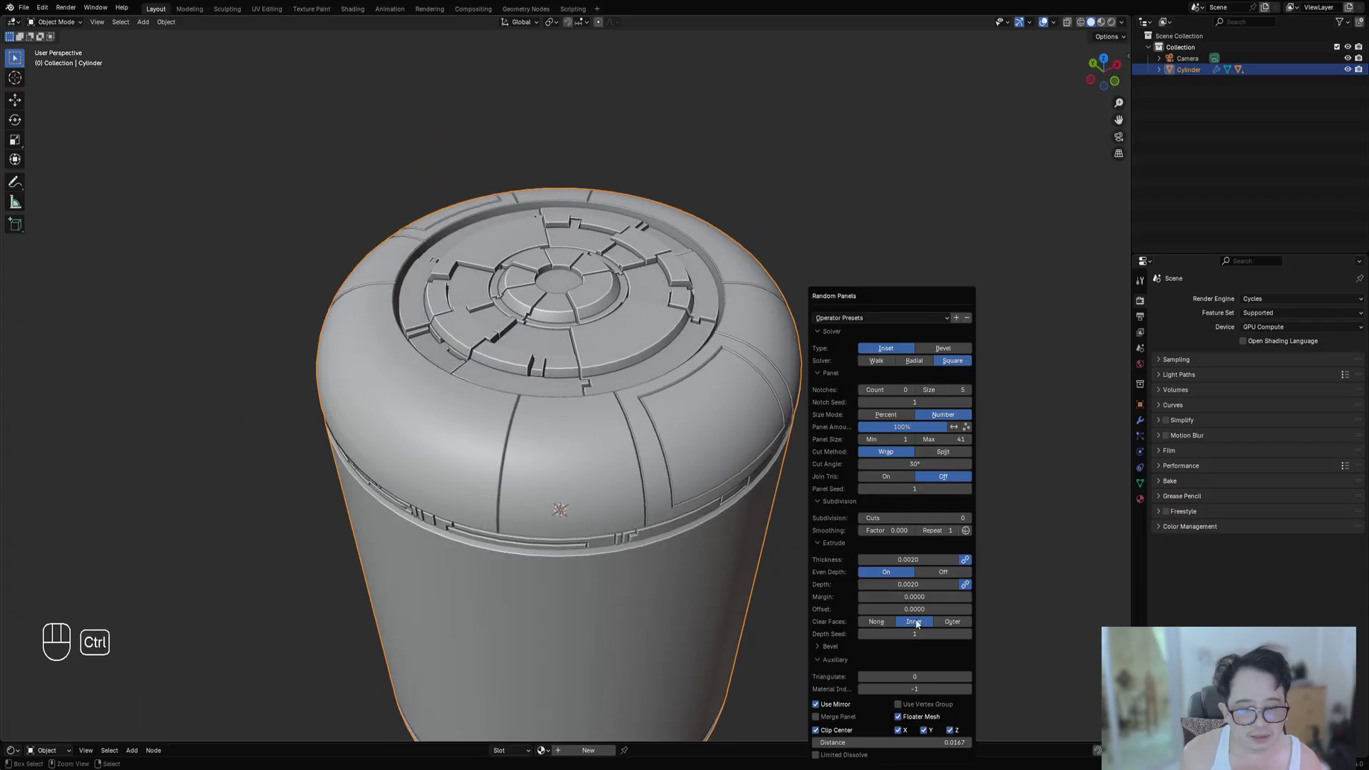
{"action": "scroll", "coordinate": [906, 490], "scroll_direction": "up", "scroll_amount": 5, "text": "ctrl"}
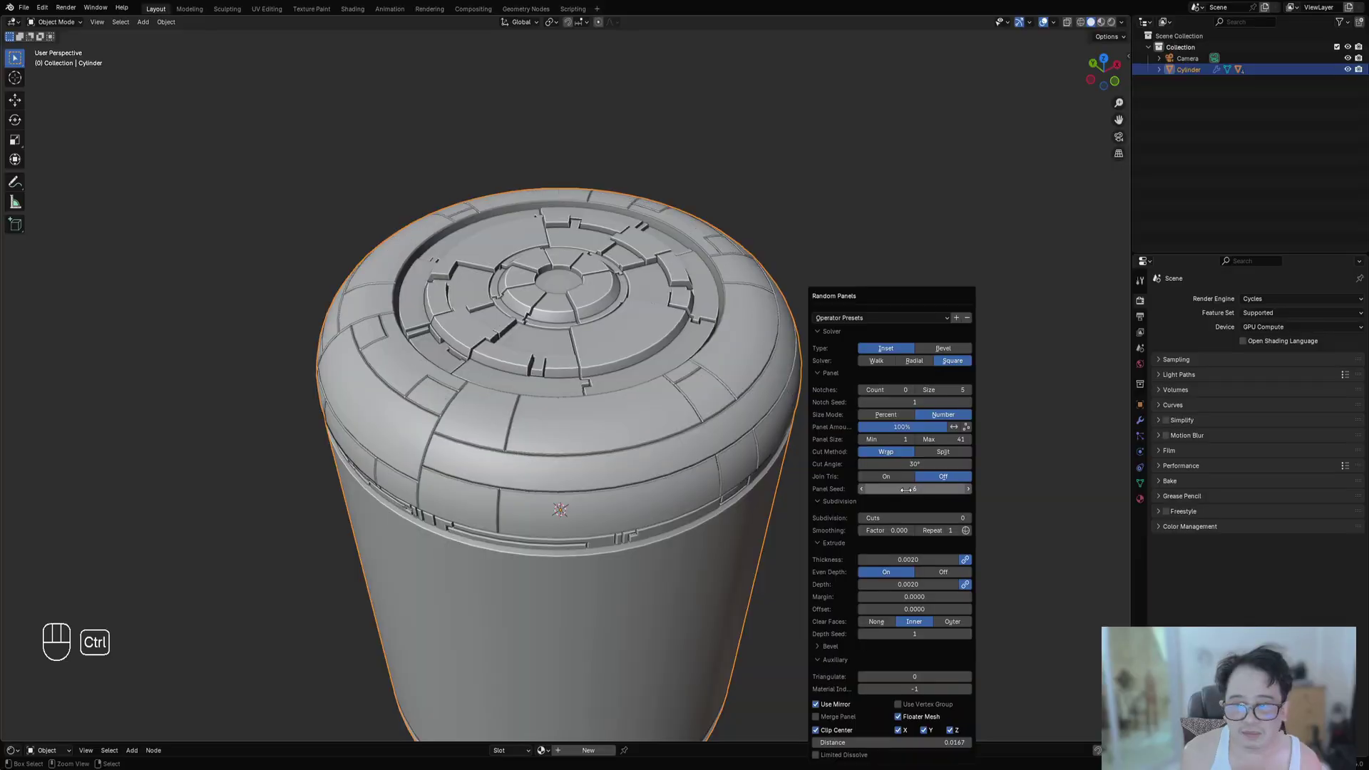
{"action": "scroll", "coordinate": [906, 490], "scroll_direction": "up", "scroll_amount": 11, "text": "ctrl"}
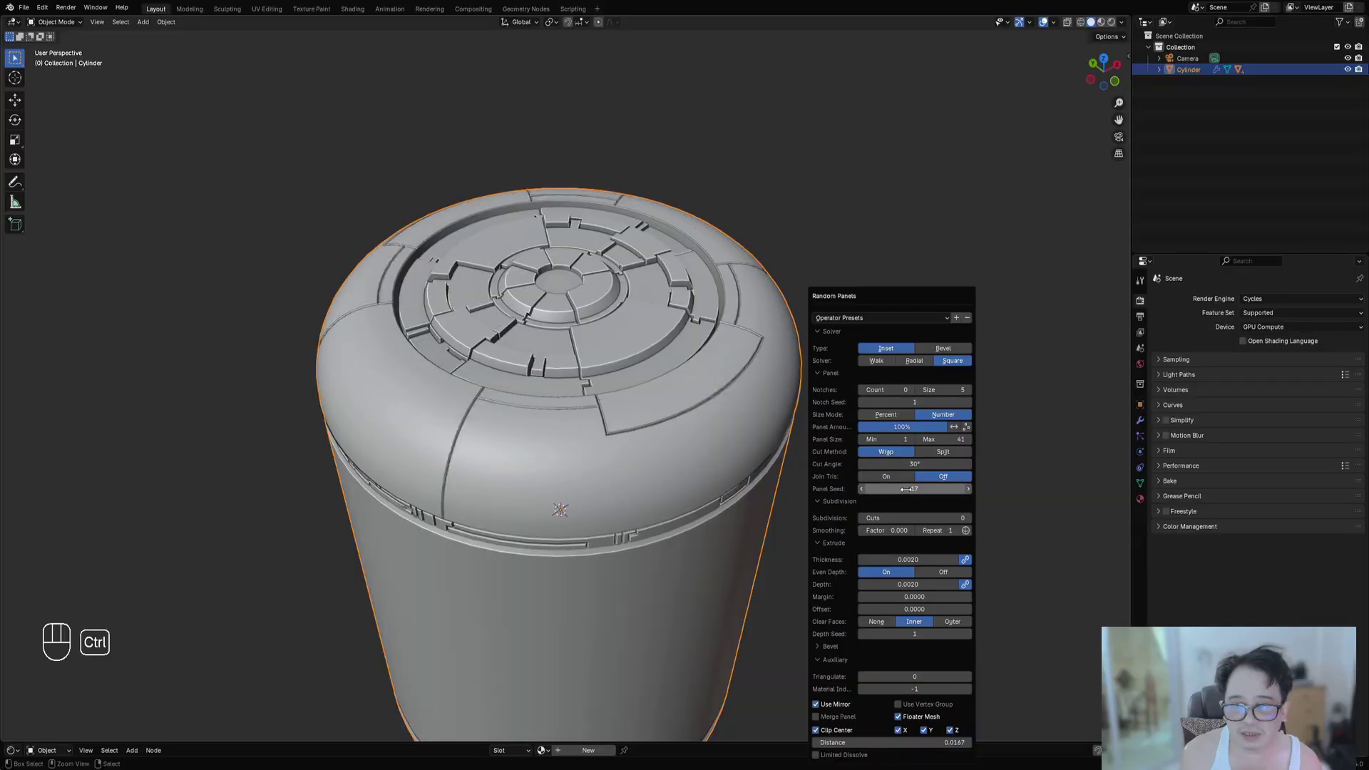
{"action": "scroll", "coordinate": [906, 490], "scroll_direction": "up", "scroll_amount": 9, "text": "ctrl"}
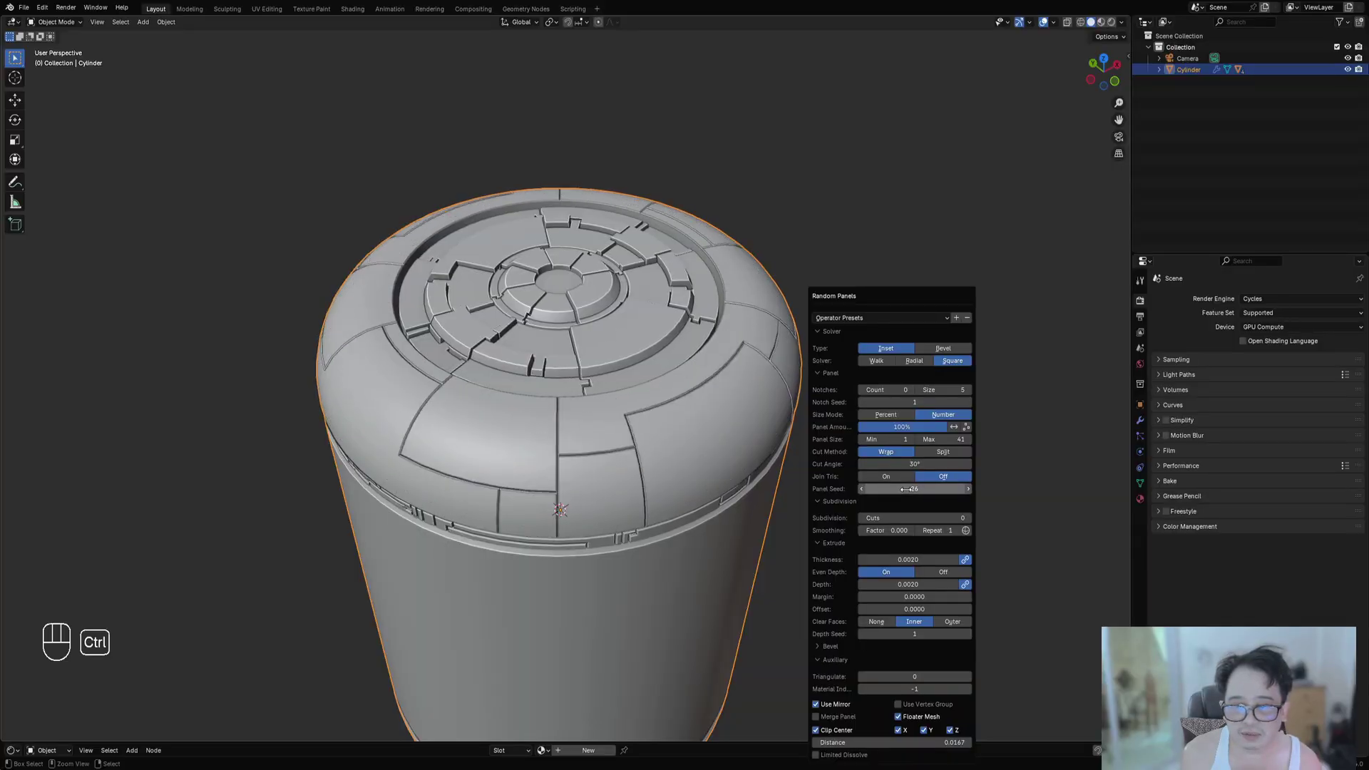
{"action": "scroll", "coordinate": [906, 490], "scroll_direction": "up", "scroll_amount": 10, "text": "ctrl"}
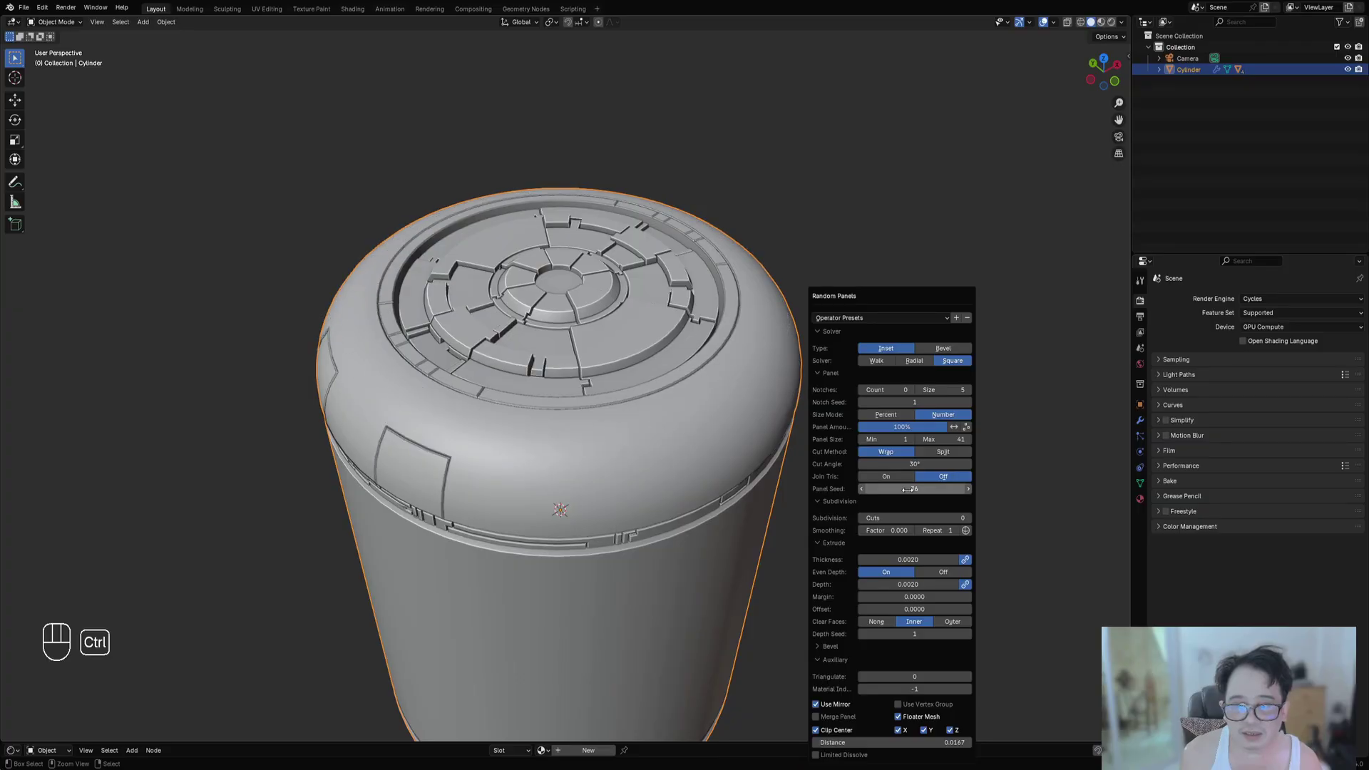
{"action": "scroll", "coordinate": [905, 490], "scroll_direction": "up", "scroll_amount": 10, "text": "ctrl"}
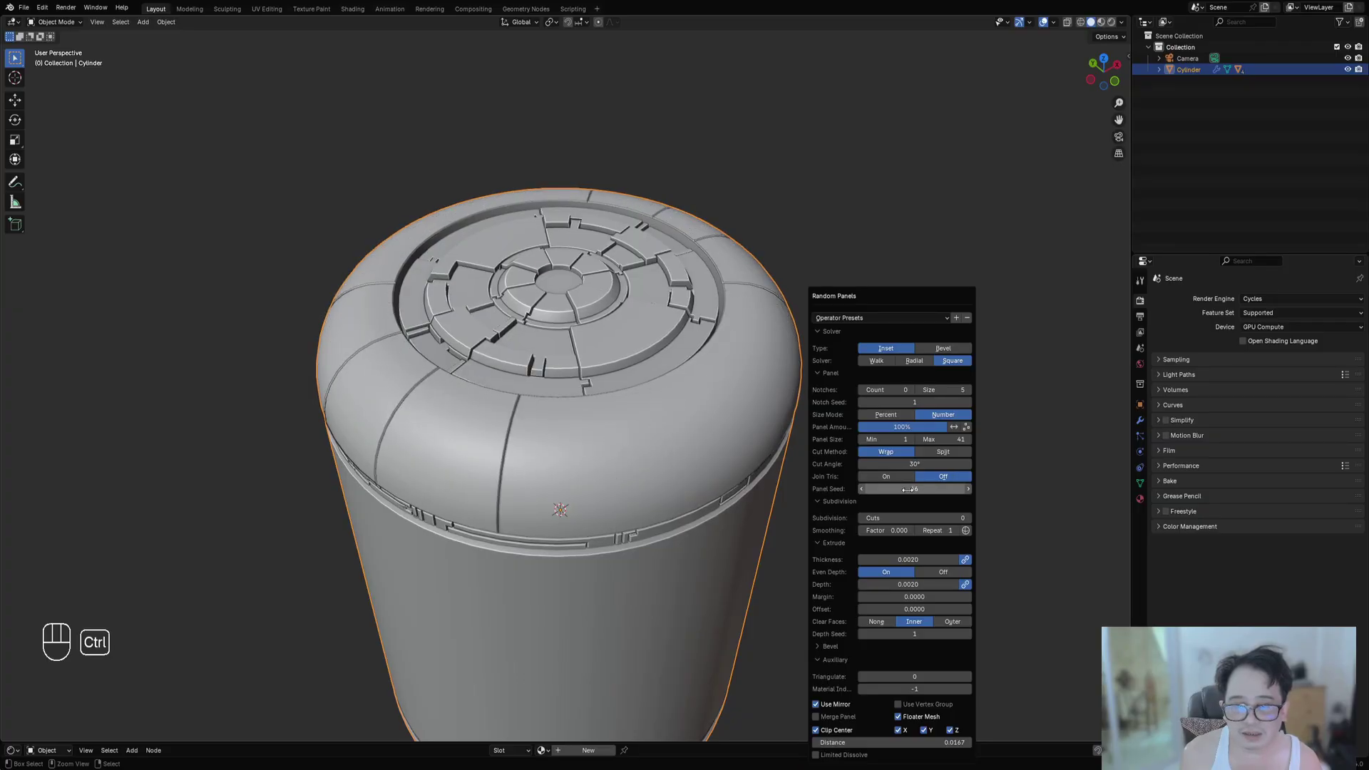
{"action": "scroll", "coordinate": [908, 490], "scroll_direction": "up", "scroll_amount": 8, "text": "ctrl"}
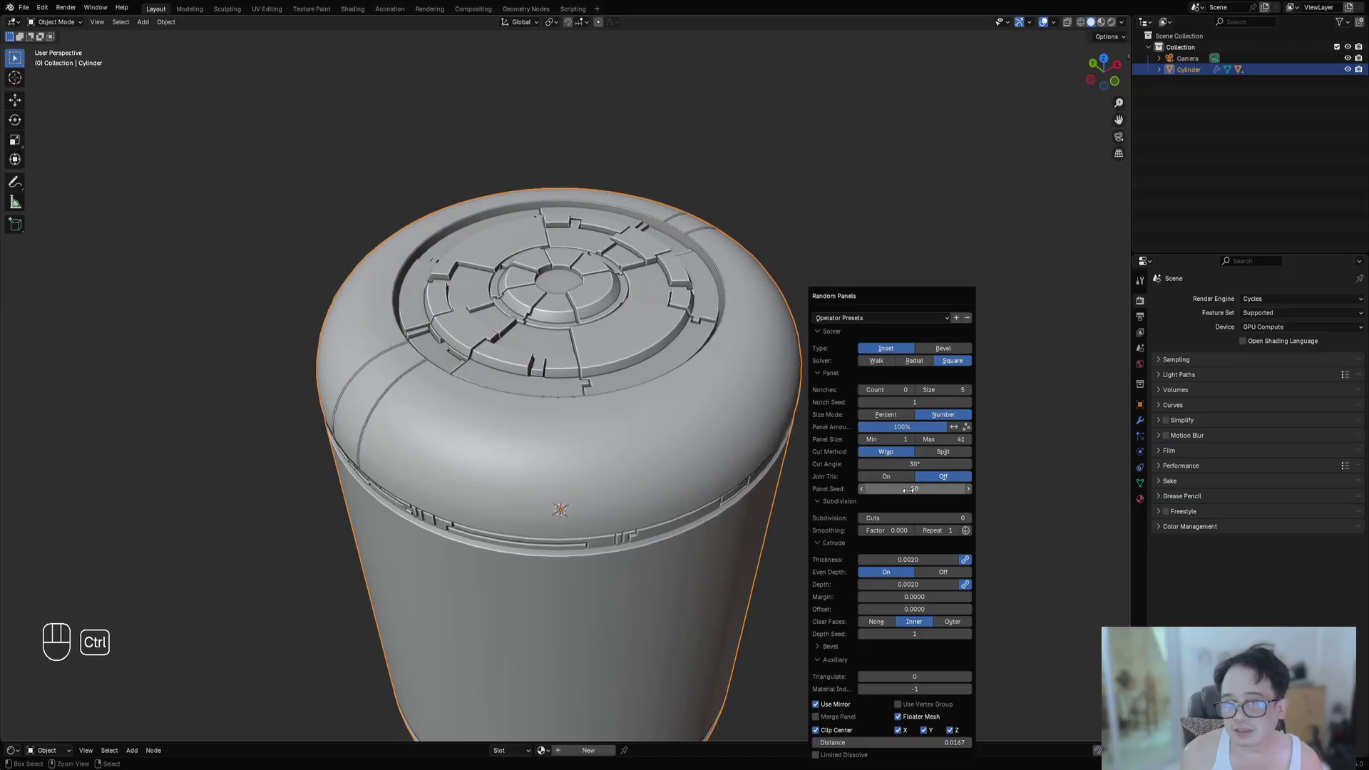
{"action": "scroll", "coordinate": [907, 490], "scroll_direction": "up", "scroll_amount": 5, "text": "ctrl"}
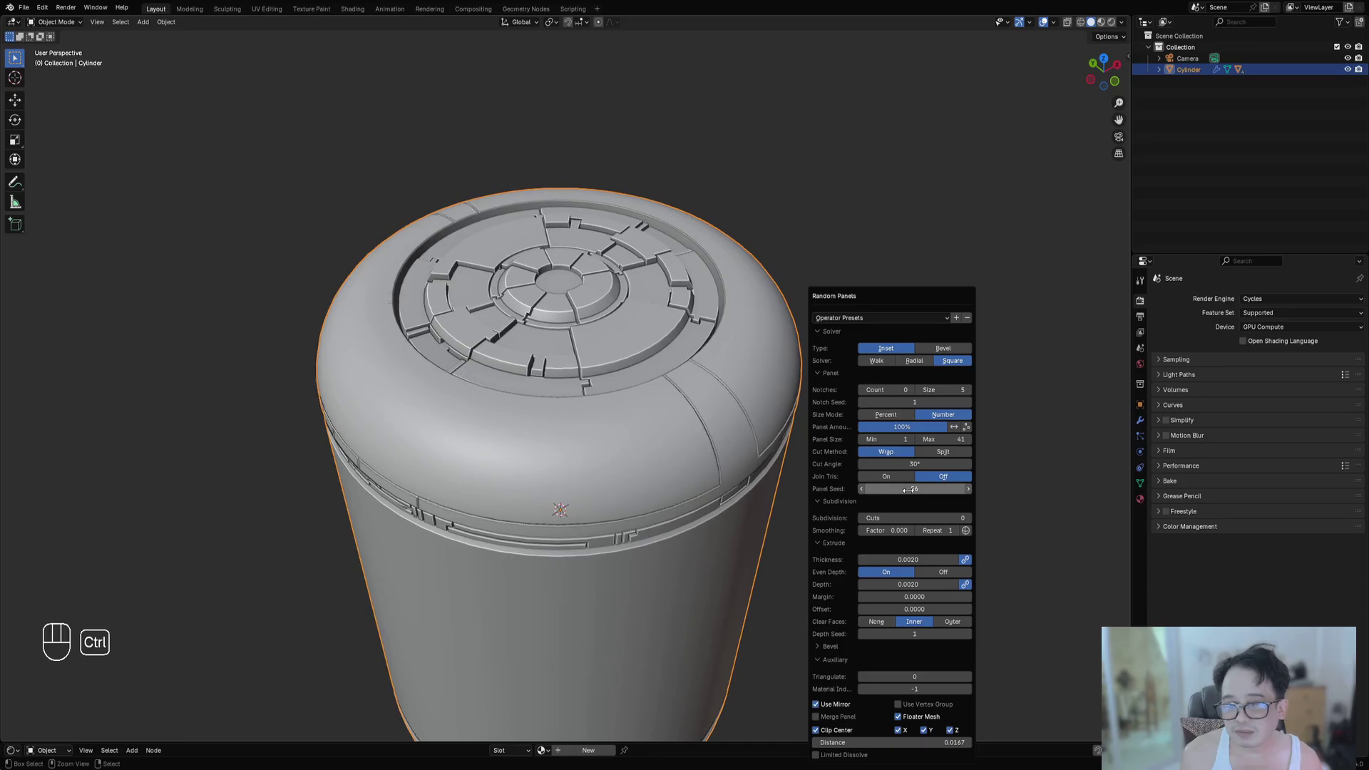
{"action": "scroll", "coordinate": [907, 490], "scroll_direction": "up", "scroll_amount": 4, "text": "ctrl"}
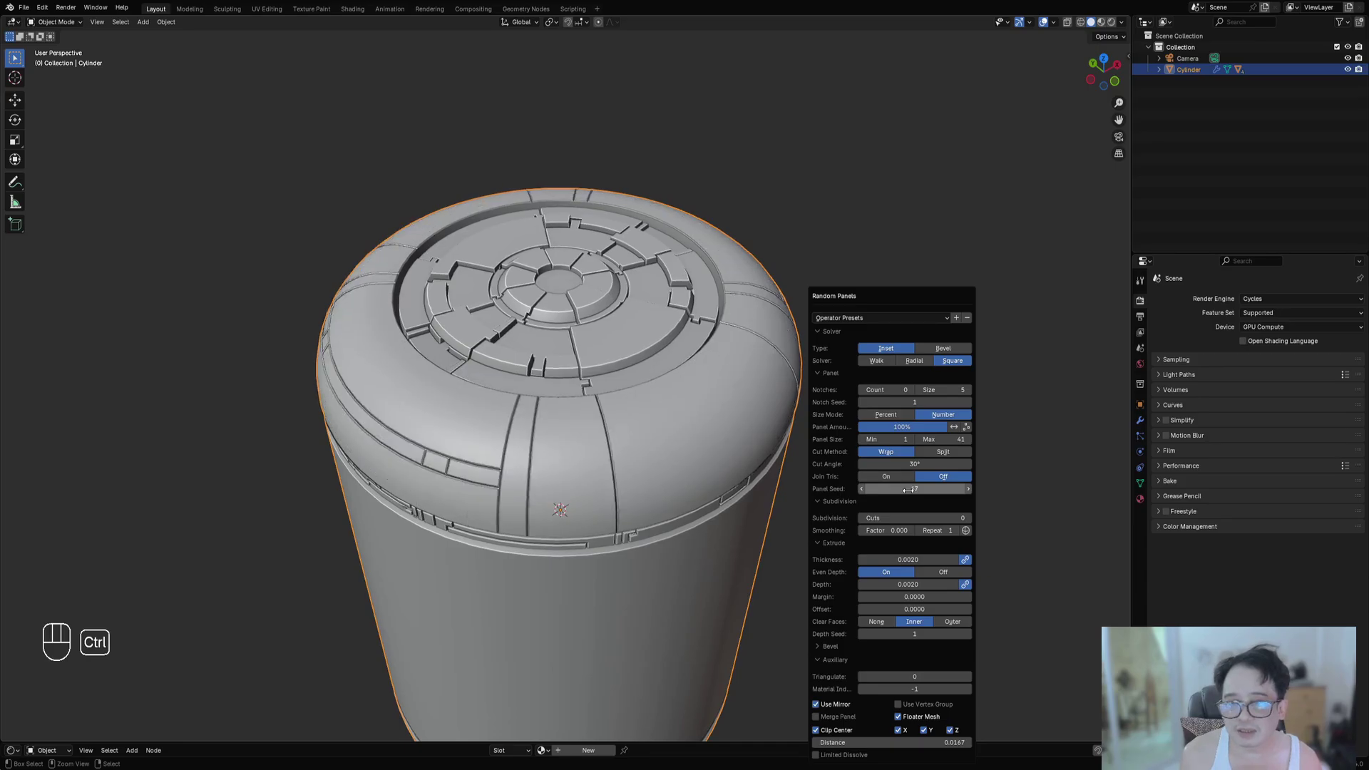
{"action": "scroll", "coordinate": [907, 490], "scroll_direction": "up", "scroll_amount": 3, "text": "ctrl"}
{"action": "scroll", "coordinate": [700, 487], "scroll_direction": "down", "scroll_amount": 3}
{"action": "middle_click_drag", "start_coordinate": [699, 487], "coordinate": [651, 454]}
{"action": "scroll", "coordinate": [604, 448], "scroll_direction": "up", "scroll_amount": 4}
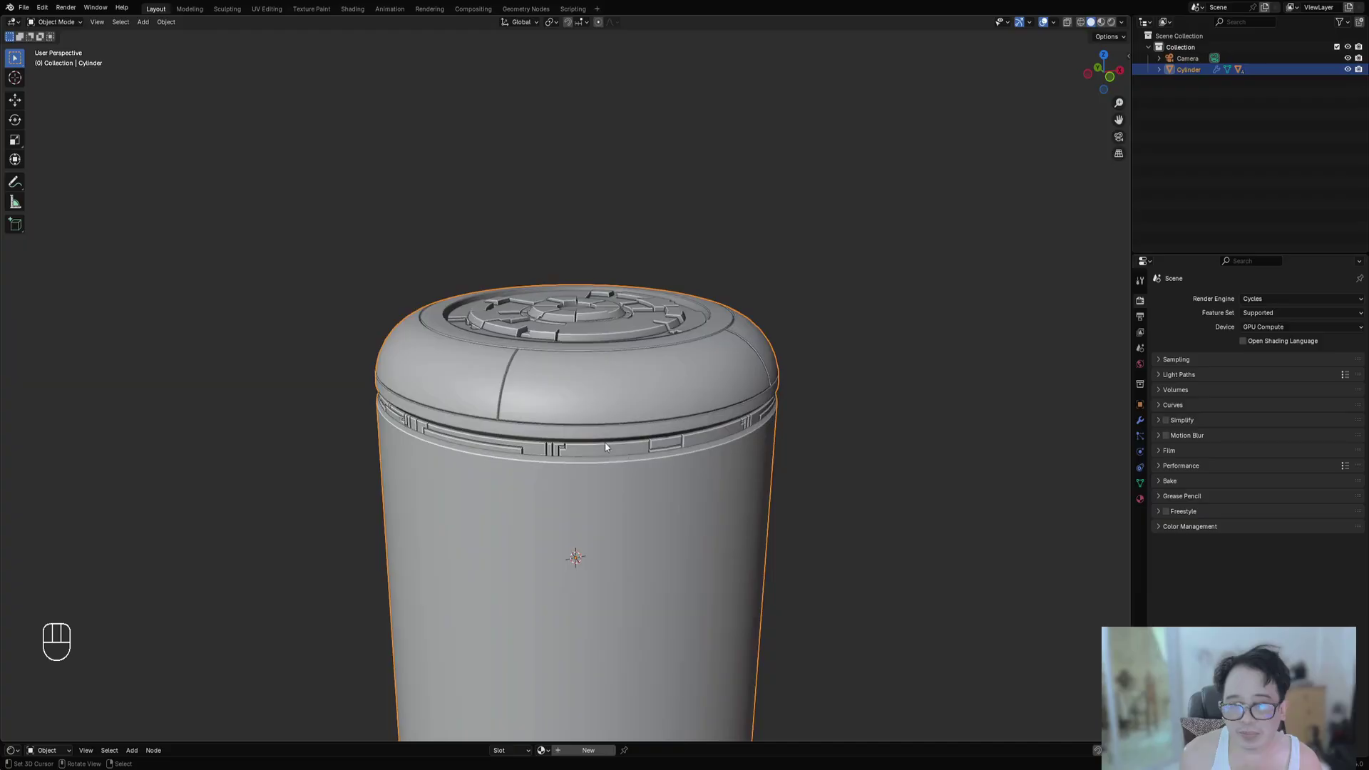
Try moving the shoulder's panel seam object away from the cylinder, cancel the move and deselect everything.
{"action": "right_click", "coordinate": [525, 456]}
{"action": "scroll", "coordinate": [526, 456], "scroll_direction": "down", "scroll_amount": 3}
{"action": "key", "text": "g"}
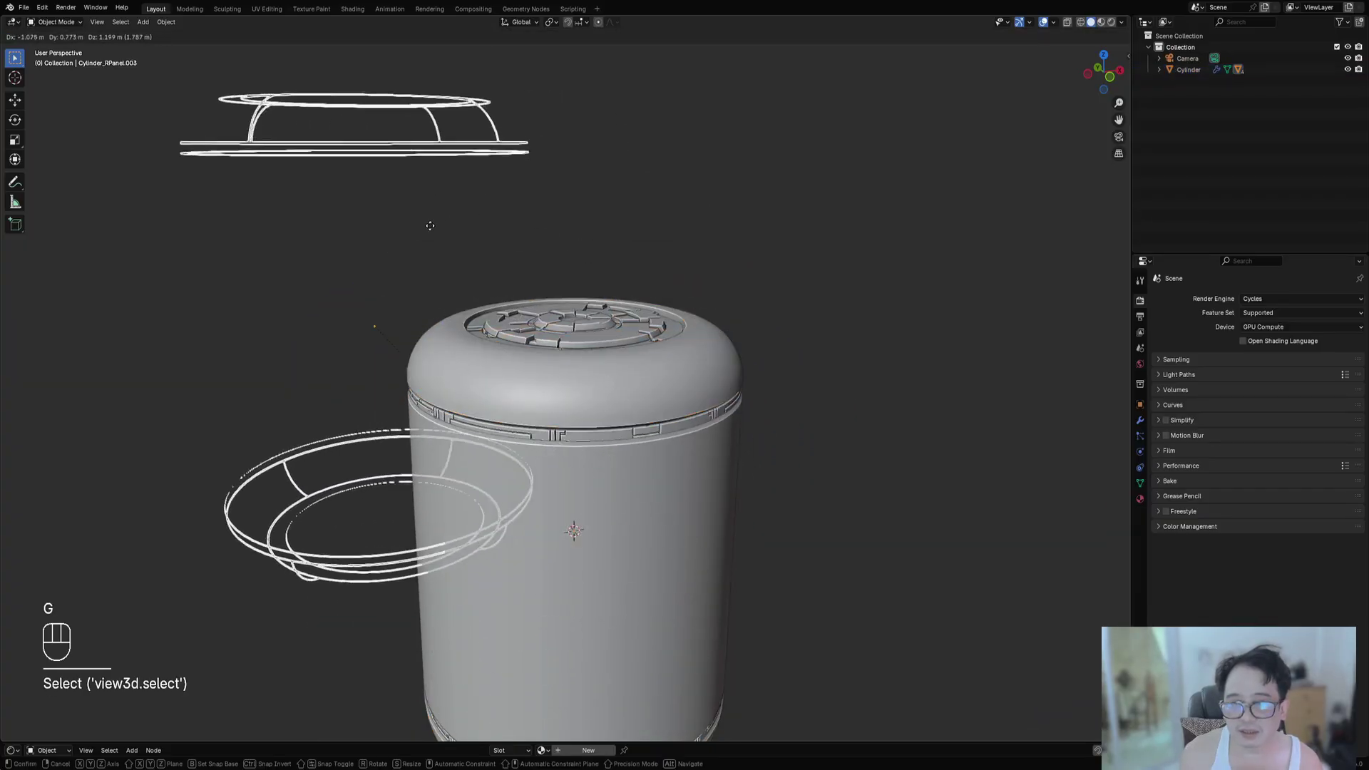
{"action": "right_click", "coordinate": [647, 382]}
{"action": "key", "text": "alt+a"}
Preview the panelled cylinder in Rendered shading and return to Solid shading.
{"action": "middle_click_drag", "start_coordinate": [647, 377], "coordinate": [706, 403]}
{"action": "scroll", "coordinate": [706, 404], "scroll_direction": "up", "scroll_amount": 3}
{"action": "key", "text": "z"}
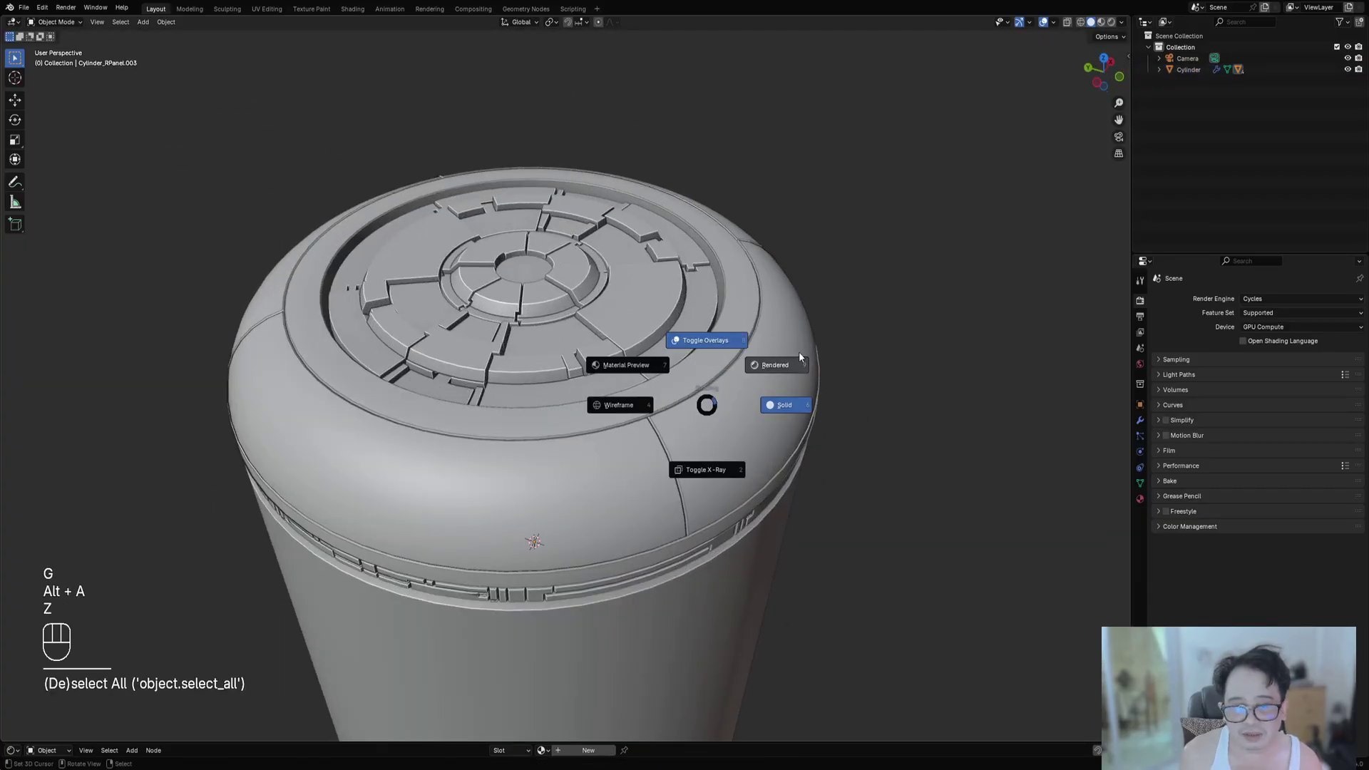
{"action": "left_click", "coordinate": [798, 354]}
{"action": "mouse_move", "coordinate": [802, 382]}
{"action": "middle_mouse_down"}
{"action": "mouse_move", "coordinate": [645, 401]}
{"action": "mouse_move", "coordinate": [627, 364]}
{"action": "middle_mouse_up"}
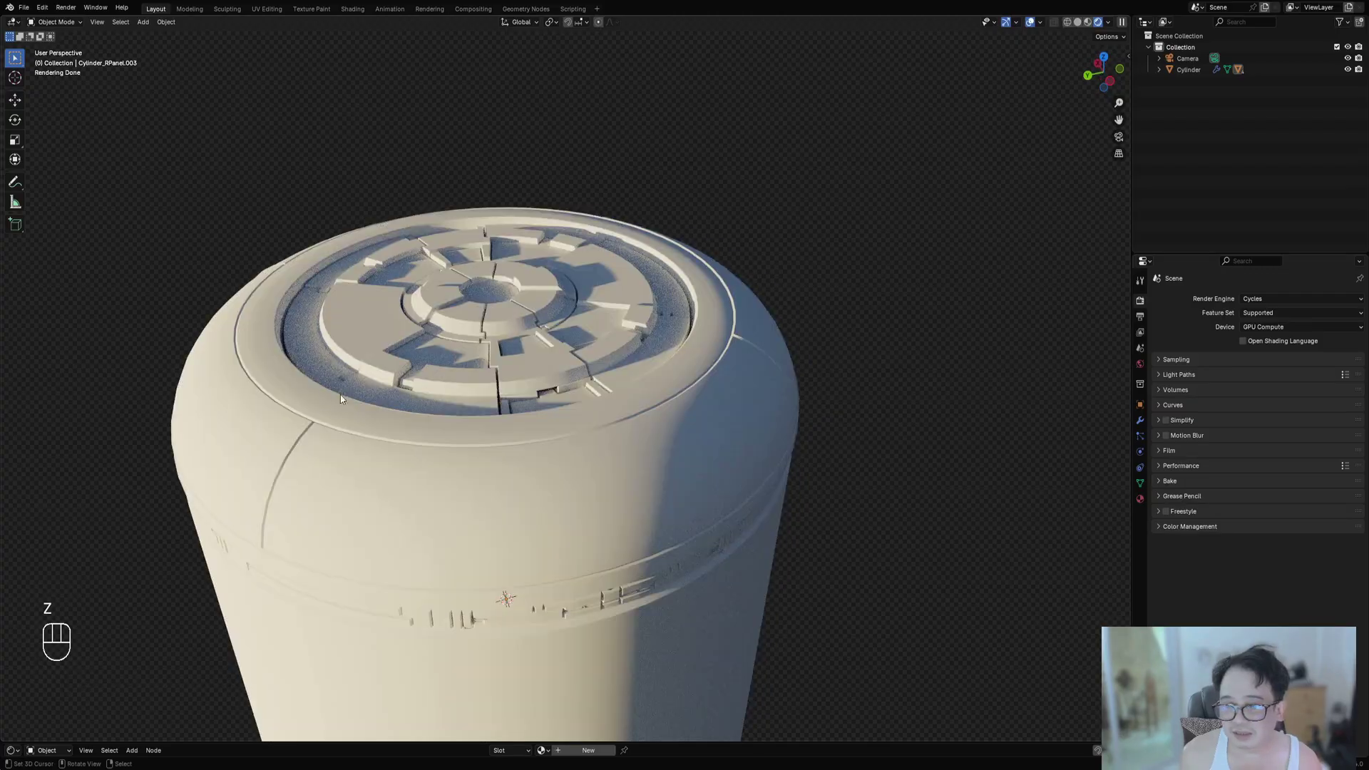
{"action": "key", "text": "z"}
{"action": "left_click", "coordinate": [706, 366]}
Save the Blender file.
{"action": "scroll", "coordinate": [723, 366], "scroll_direction": "down", "scroll_amount": 3}
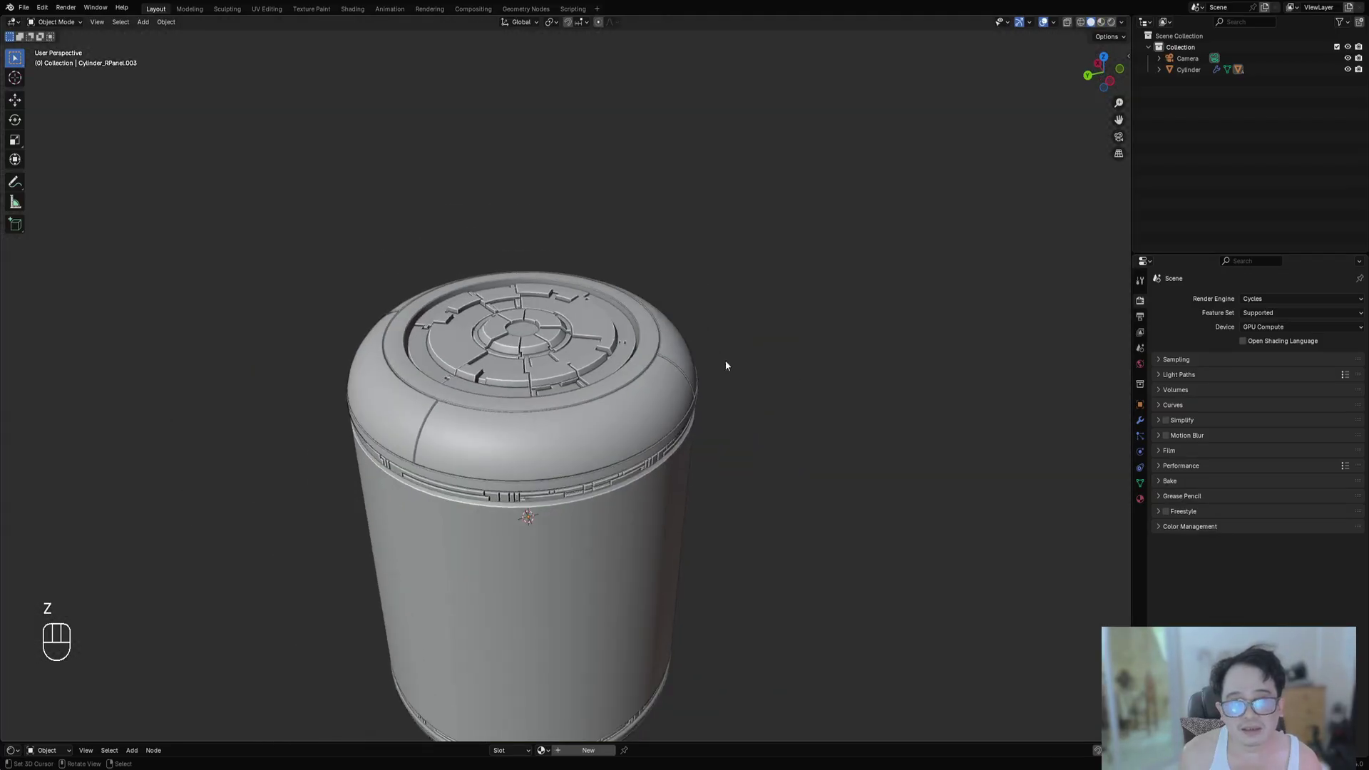
{"action": "middle_click_drag", "start_coordinate": [723, 365], "coordinate": [636, 399]}
{"action": "scroll", "coordinate": [636, 400], "scroll_direction": "up", "scroll_amount": 2}
{"action": "key", "text": "ctrl+s"}
Select the cylinder, enter Edit Mode and select the face at the centre of its top disc.
{"action": "middle_click_drag", "start_coordinate": [686, 488], "coordinate": [685, 523]}
{"action": "scroll", "coordinate": [715, 440], "scroll_direction": "down", "scroll_amount": 3}
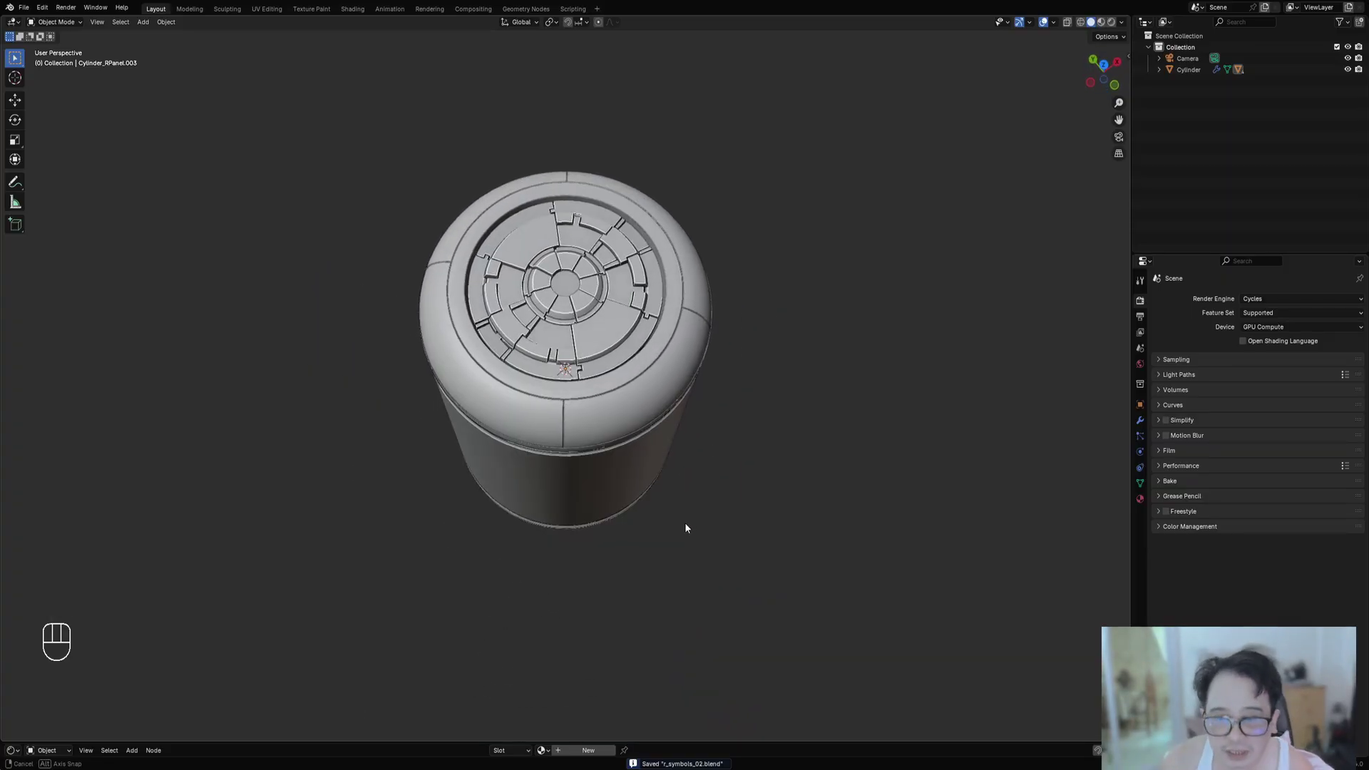
{"action": "scroll", "coordinate": [685, 523], "scroll_direction": "up", "scroll_amount": 2}
{"action": "left_click", "coordinate": [630, 447]}
{"action": "scroll", "coordinate": [631, 447], "scroll_direction": "up", "scroll_amount": 3}
{"action": "scroll", "coordinate": [630, 447], "scroll_direction": "up", "scroll_amount": 2}
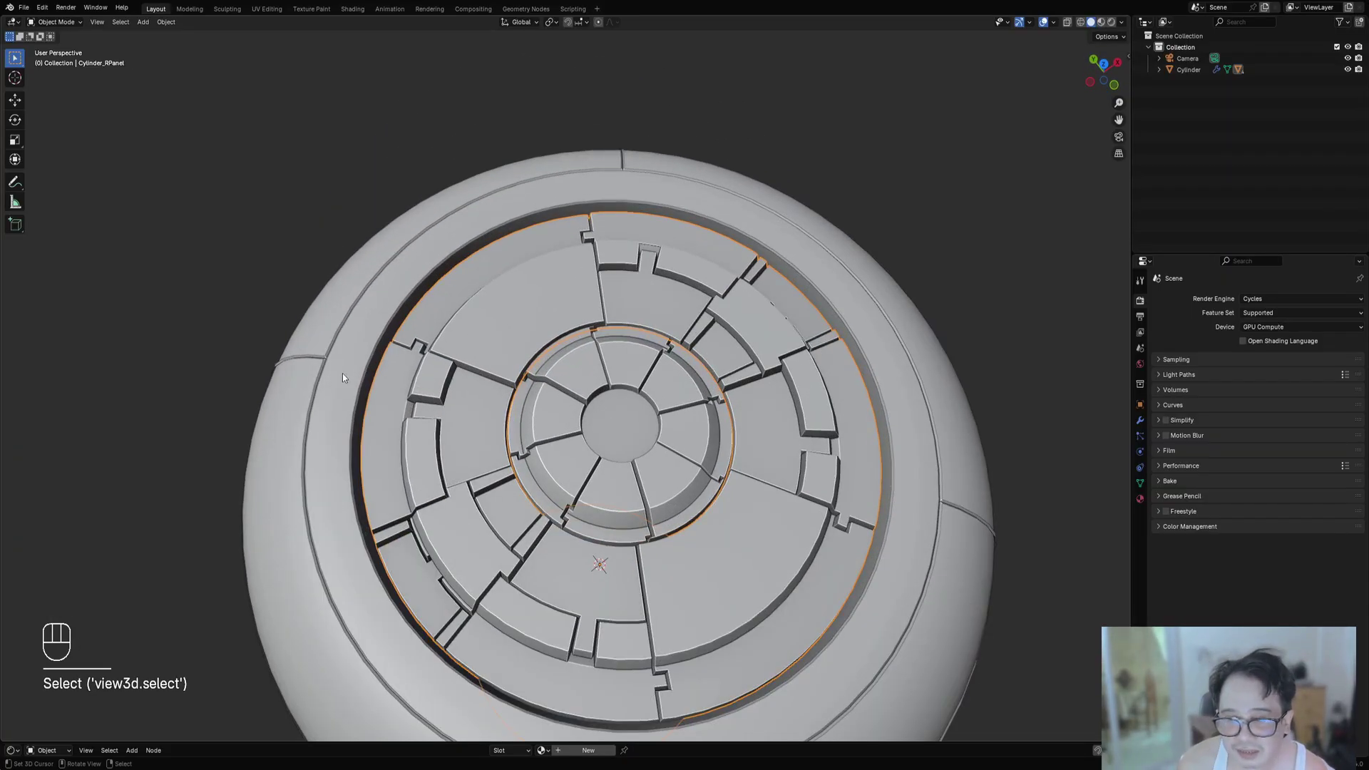
{"action": "left_click", "coordinate": [300, 411]}
{"action": "key", "text": "Tab"}
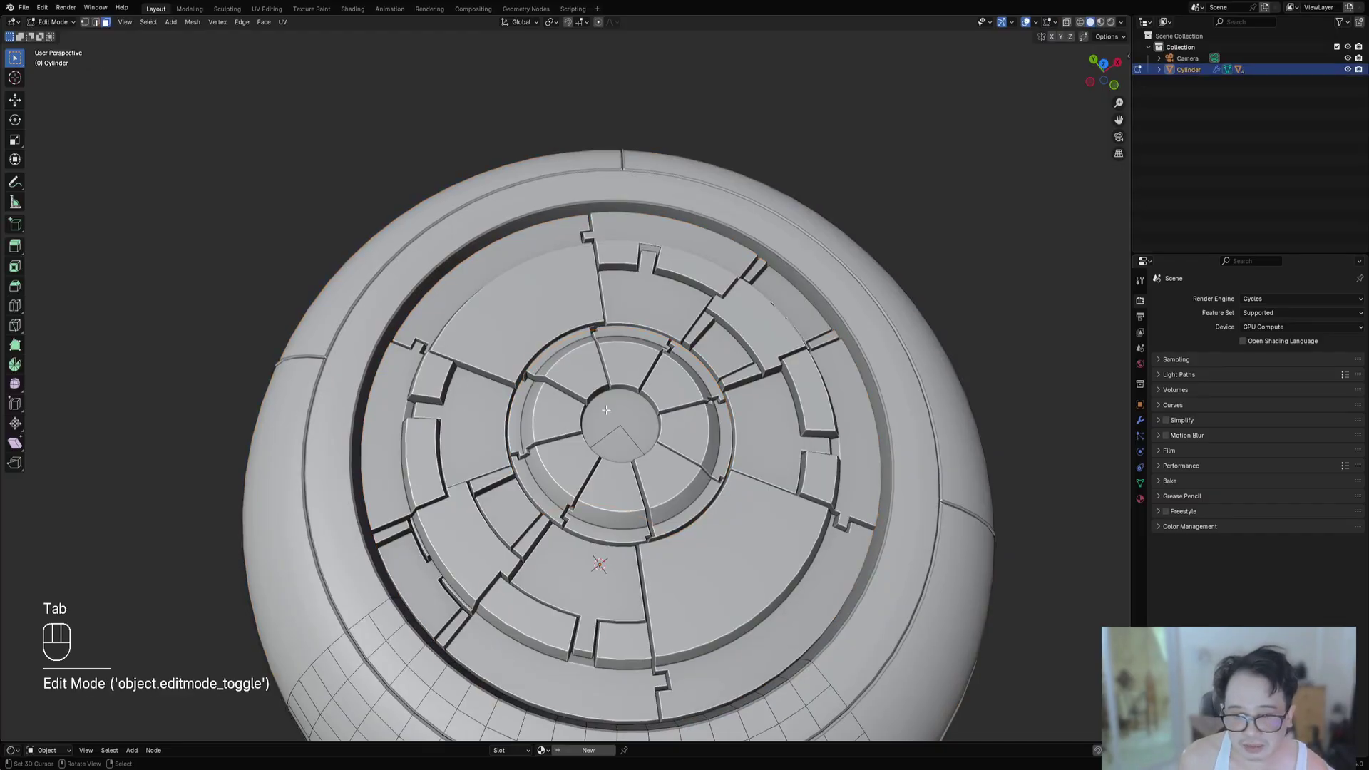
{"action": "left_click", "coordinate": [631, 443]}
Inset the top disc's centre face about 0.025 m and again about 0.008 m, sink it about 0.028 m with Shrink/Fatten, and save.
{"action": "key", "text": "i"}
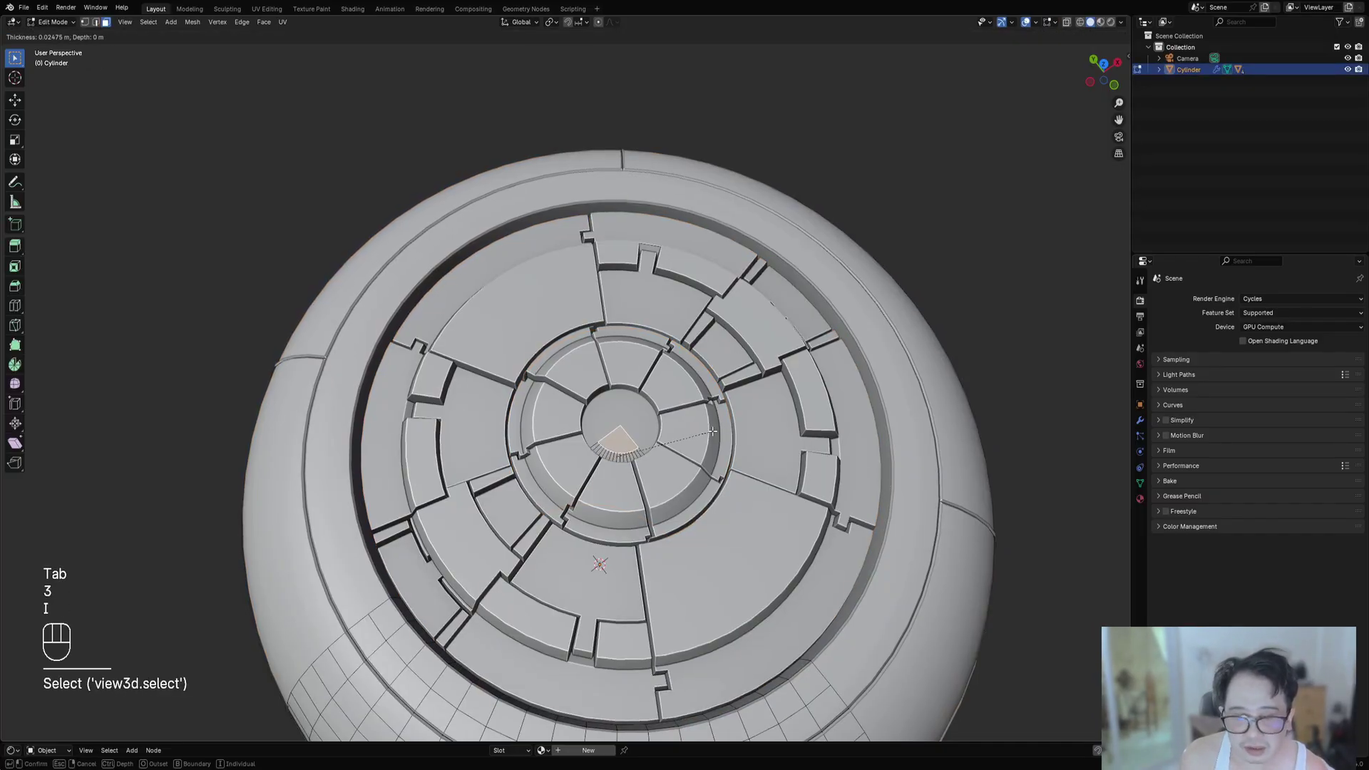
{"action": "left_click", "coordinate": [716, 431]}
{"action": "key", "text": "i"}
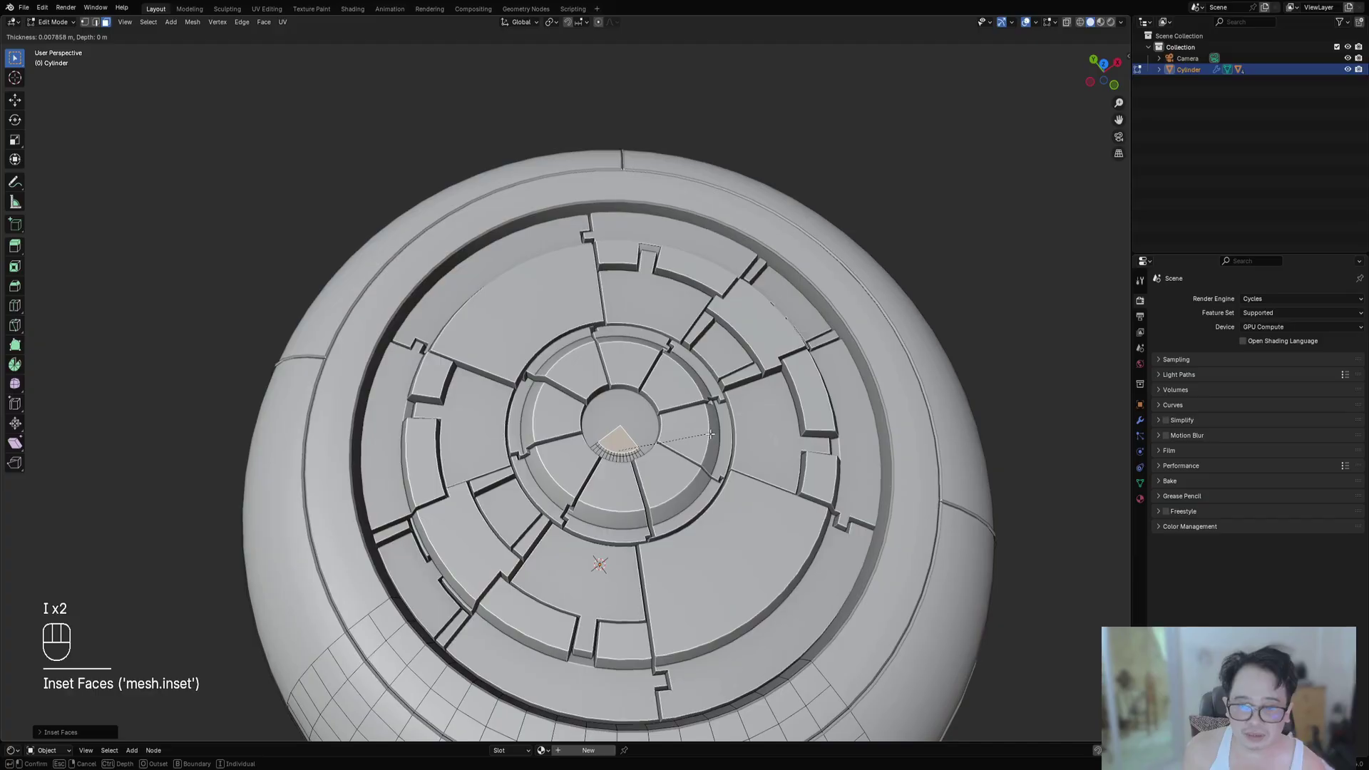
{"action": "left_click", "coordinate": [710, 434]}
{"action": "key", "text": "alt+s"}
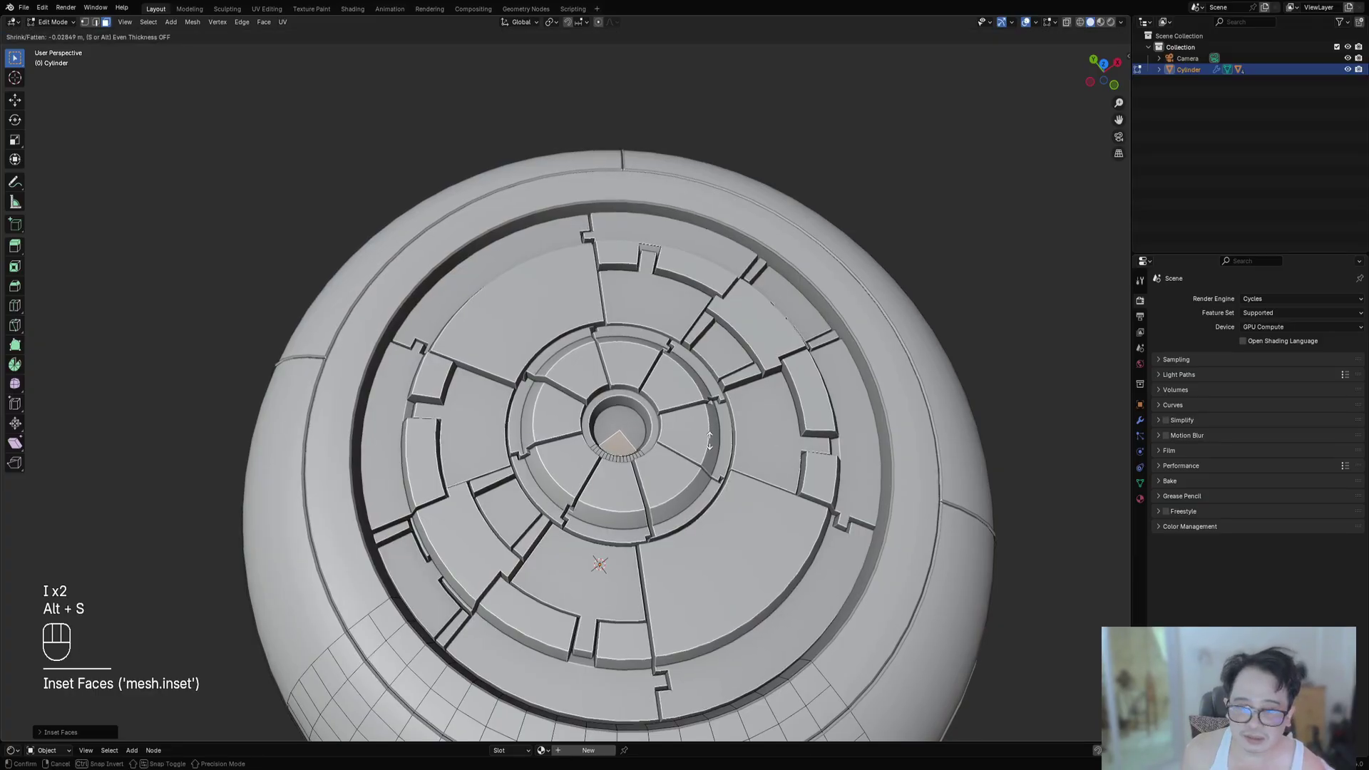
{"action": "left_click", "coordinate": [709, 440]}
{"action": "key", "text": "Tab"}
{"action": "scroll", "coordinate": [623, 448], "scroll_direction": "down", "scroll_amount": 7}
{"action": "key", "text": "ctrl+s"}
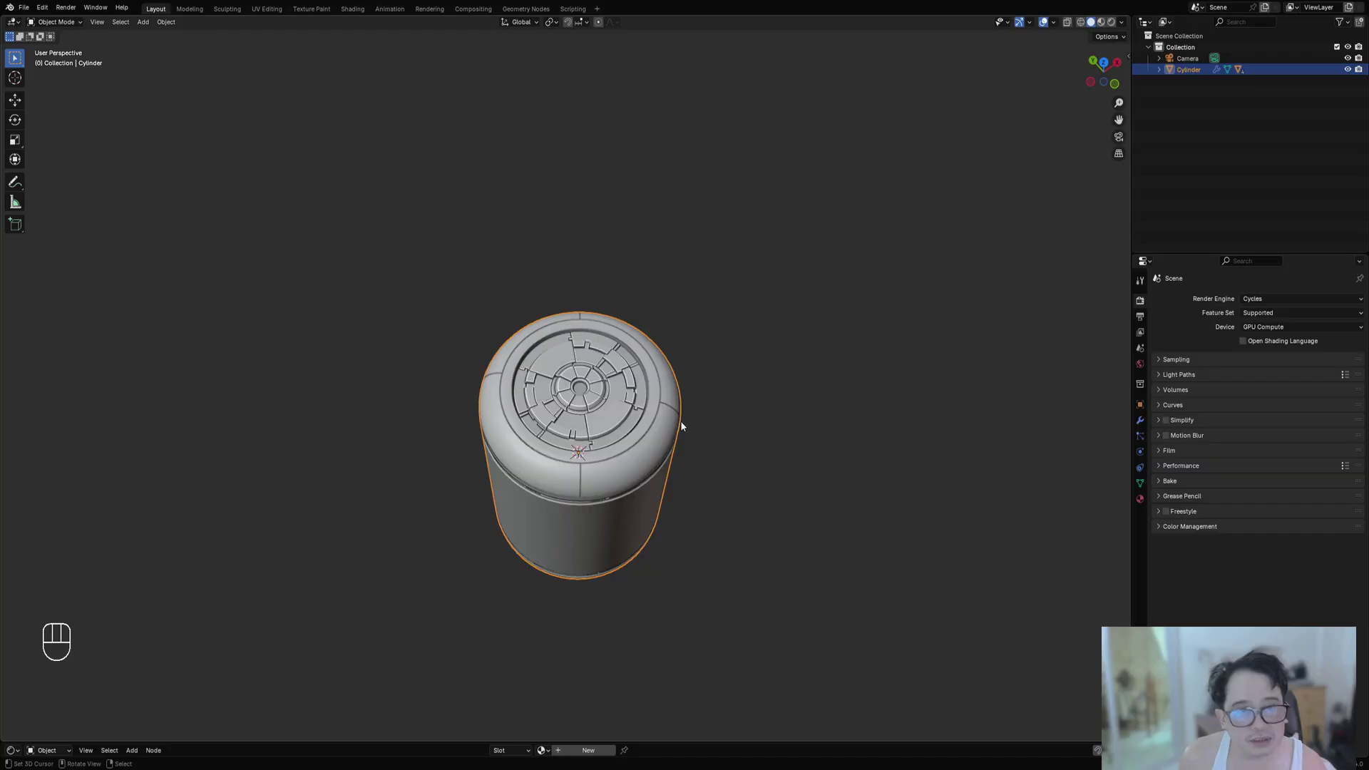
Append the Random Flow add-on's materials to the file using its shading extras.
{"action": "scroll", "coordinate": [680, 420], "scroll_direction": "up", "scroll_amount": 3}
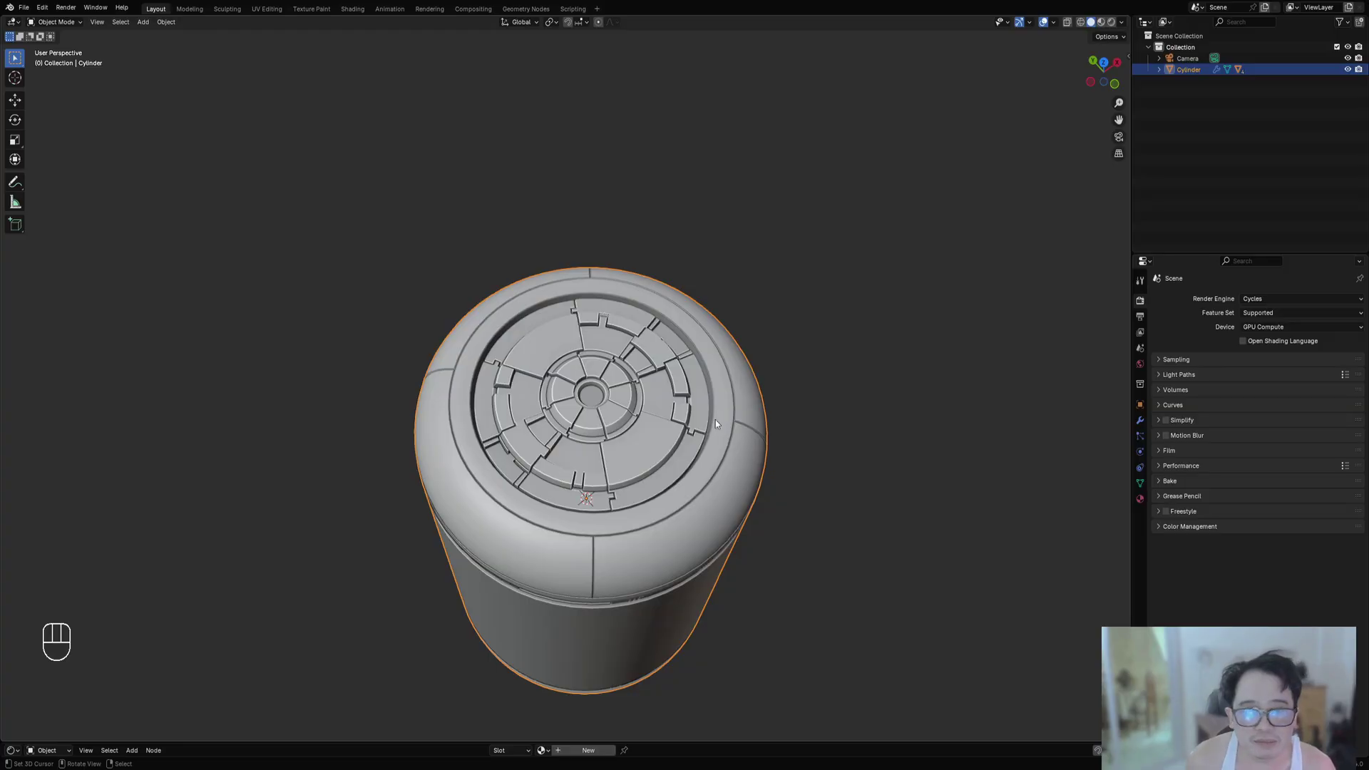
{"action": "middle_click_drag", "start_coordinate": [687, 416], "coordinate": [718, 431]}
{"action": "middle_click_drag", "start_coordinate": [723, 508], "coordinate": [702, 397], "text": "shift"}
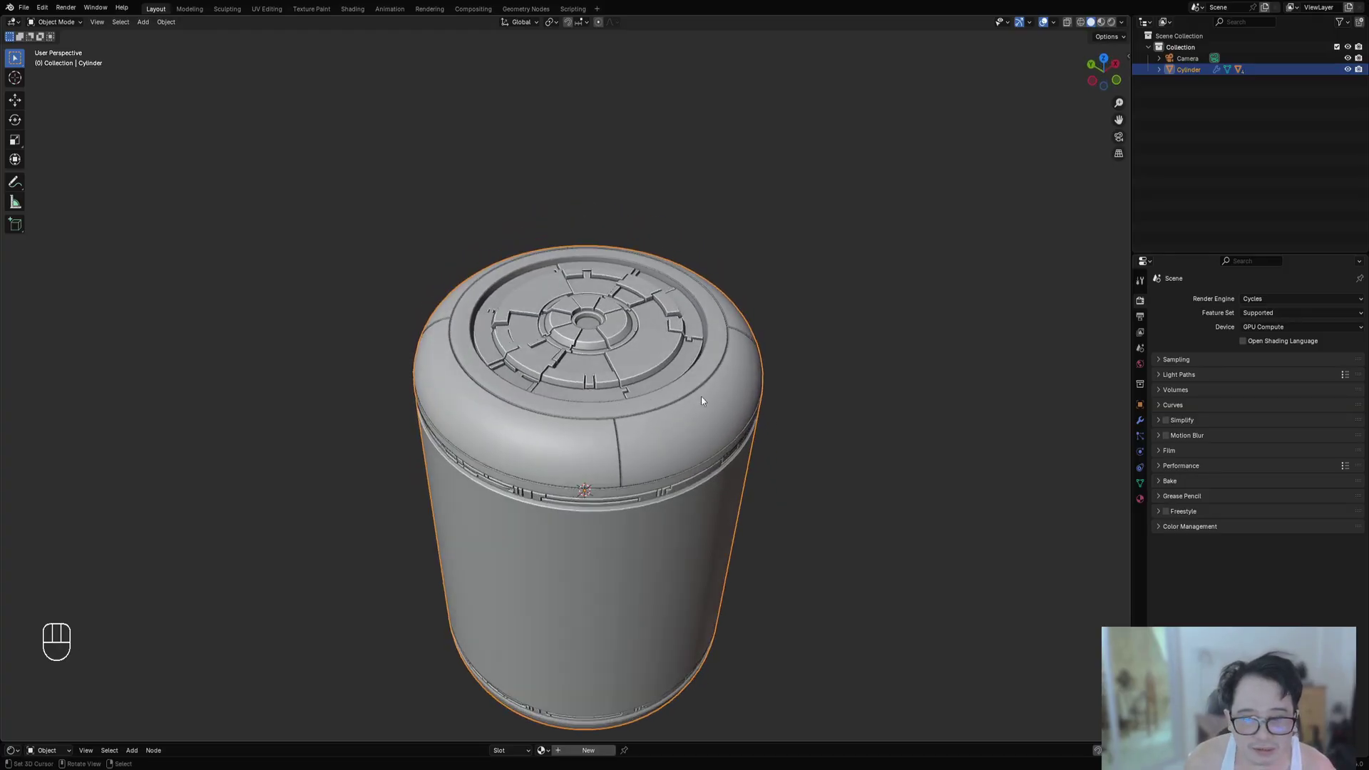
{"action": "key", "text": "shift+q"}
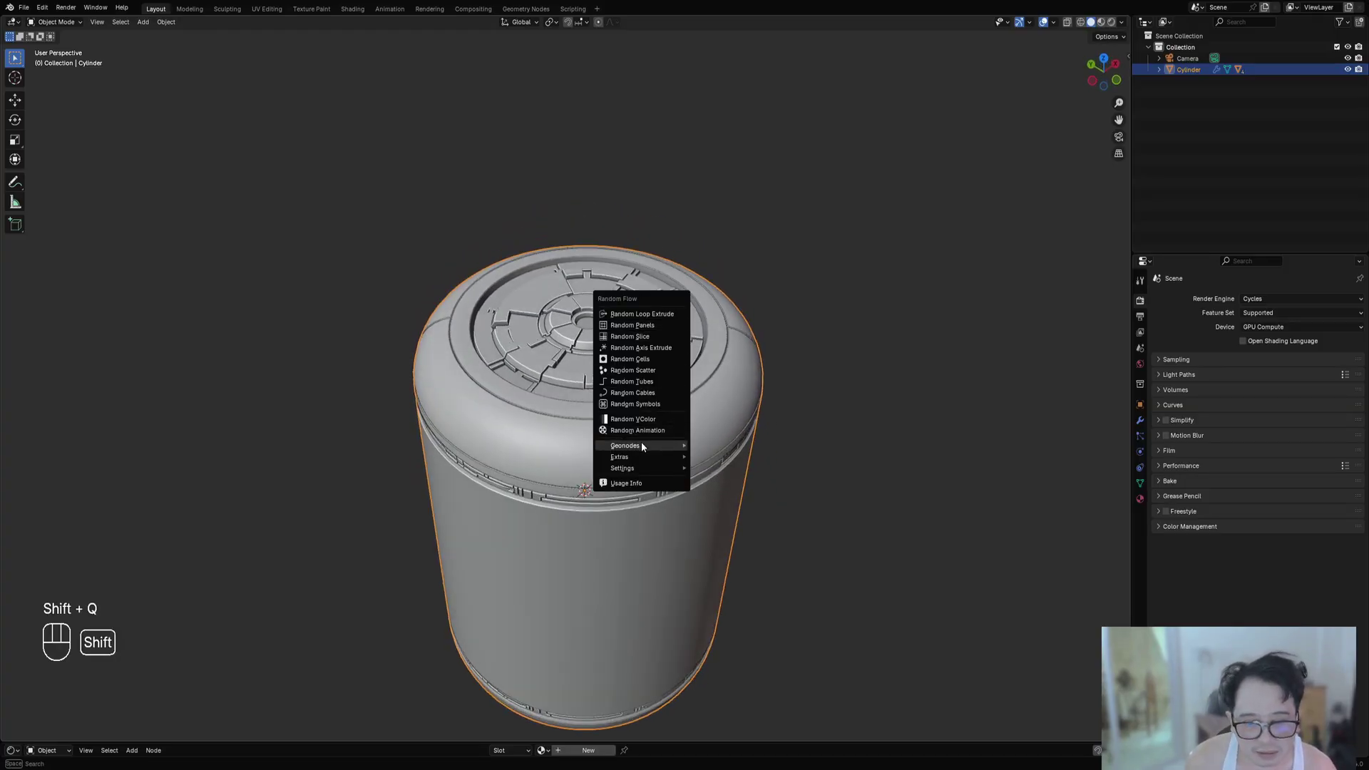
{"action": "mouse_move", "coordinate": [645, 462]}
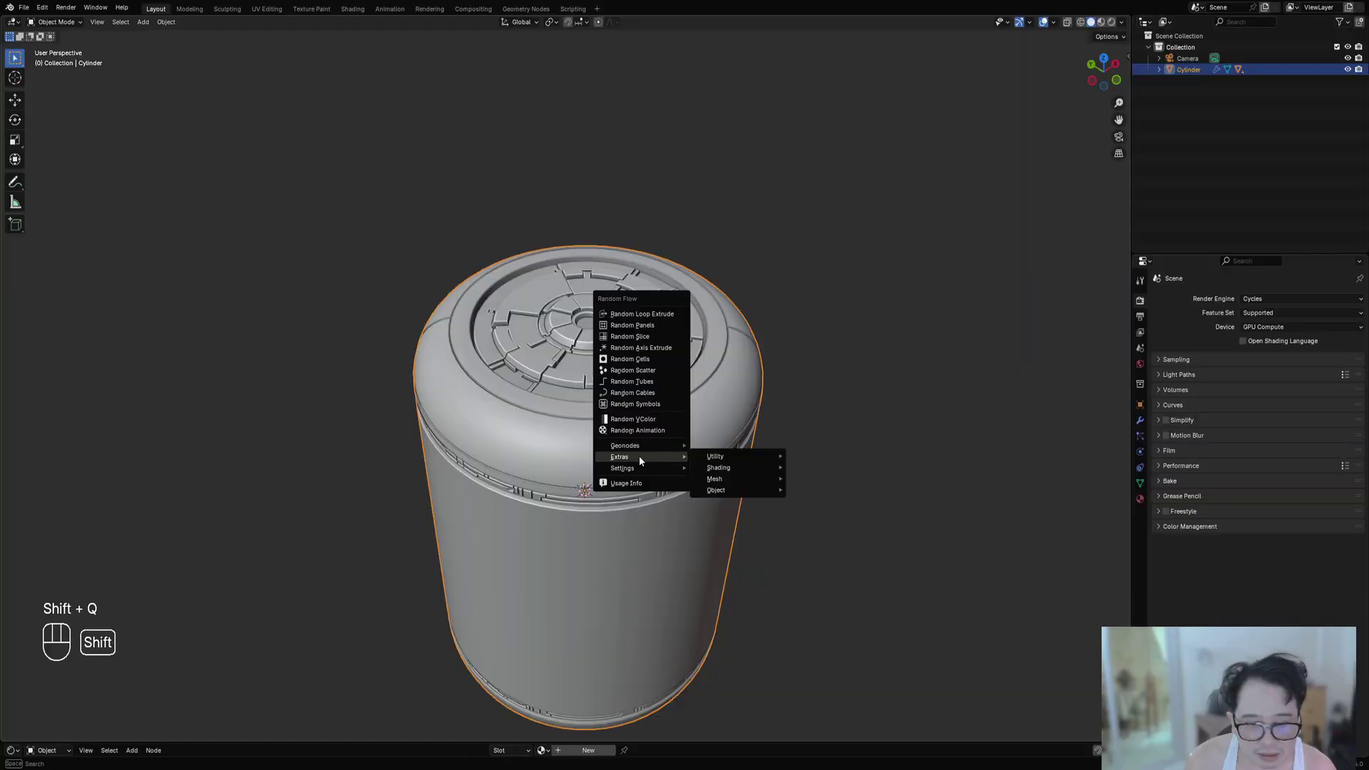
{"action": "mouse_move", "coordinate": [730, 467]}
{"action": "left_click", "coordinate": [828, 491]}
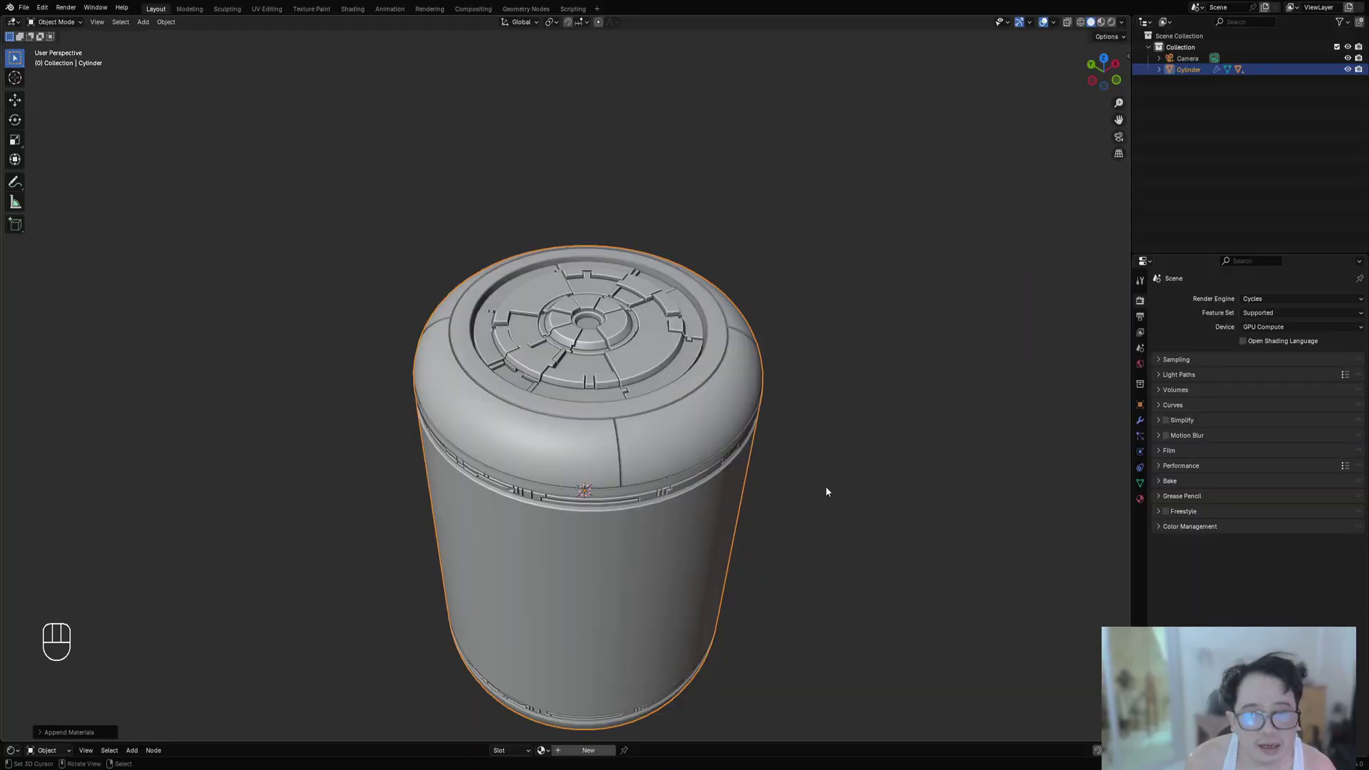
Select the cylinder together with its grouped panel objects and assign the rflow_metal material to all of them.
{"action": "scroll", "coordinate": [656, 452], "scroll_direction": "down", "scroll_amount": 2}
{"action": "left_click", "coordinate": [679, 437]}
{"action": "key", "text": "shift+g"}
{"action": "left_click", "coordinate": [677, 432]}
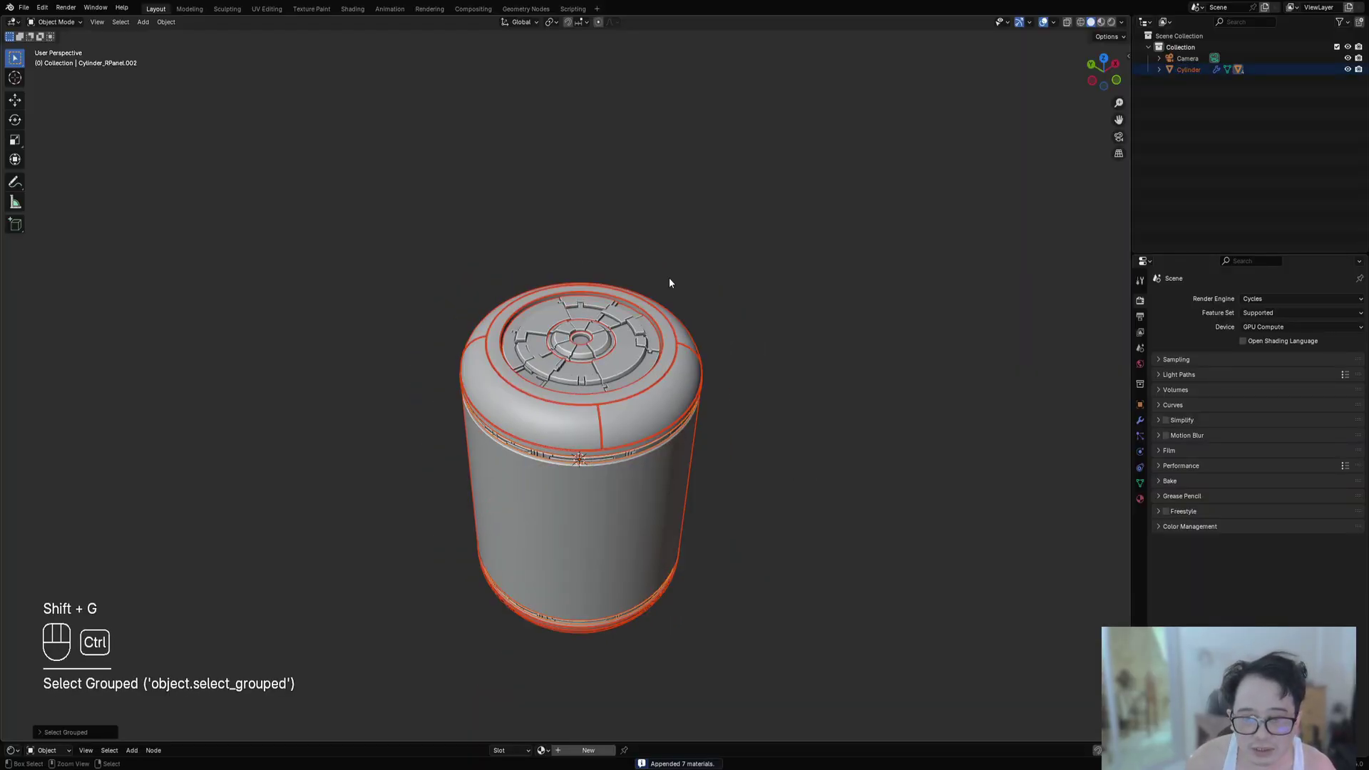
{"action": "key", "text": "shift+ctrl+x"}
{"action": "mouse_move", "coordinate": [666, 229]}
{"action": "left_click", "coordinate": [729, 228]}
{"action": "left_click", "coordinate": [729, 230]}
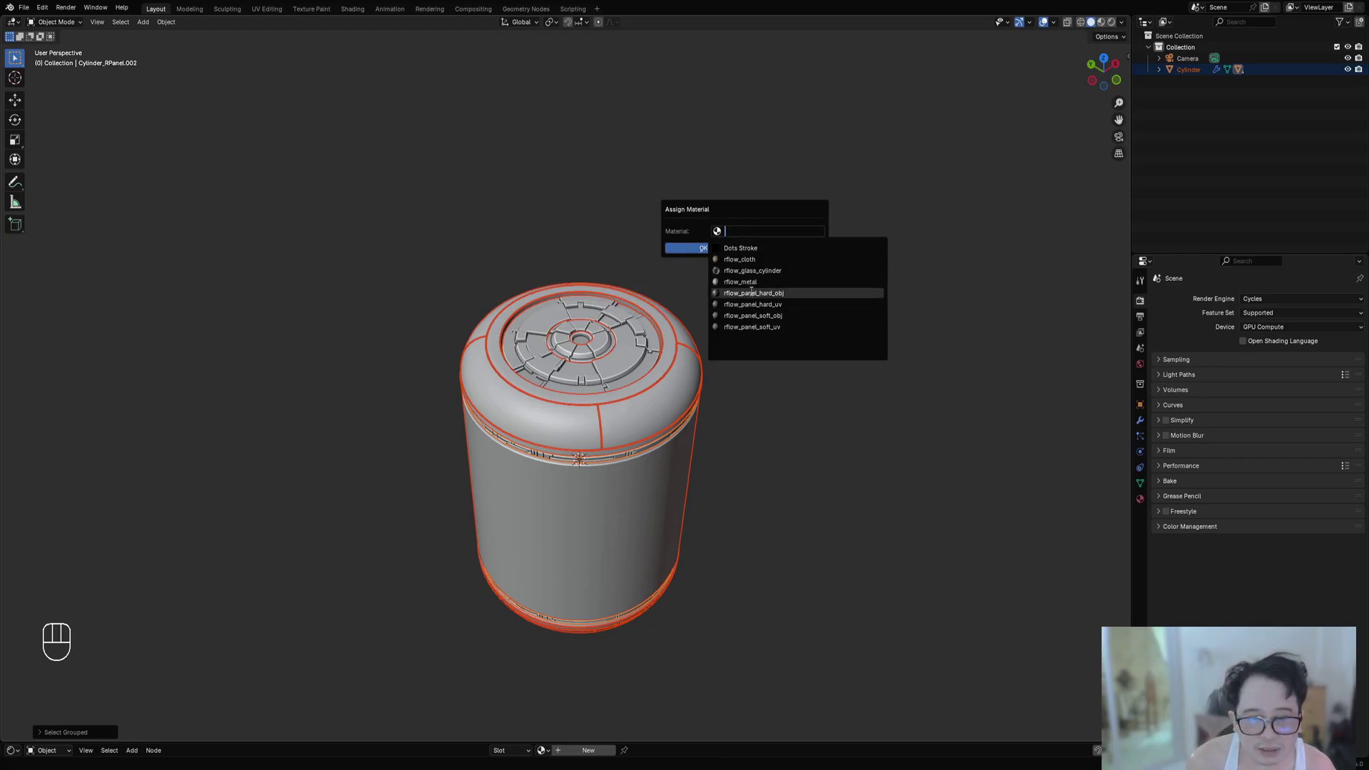
{"action": "left_click", "coordinate": [741, 282]}
{"action": "left_click", "coordinate": [716, 250]}
Switch the viewport to Rendered shading and hide the overlays.
{"action": "key", "text": "z"}
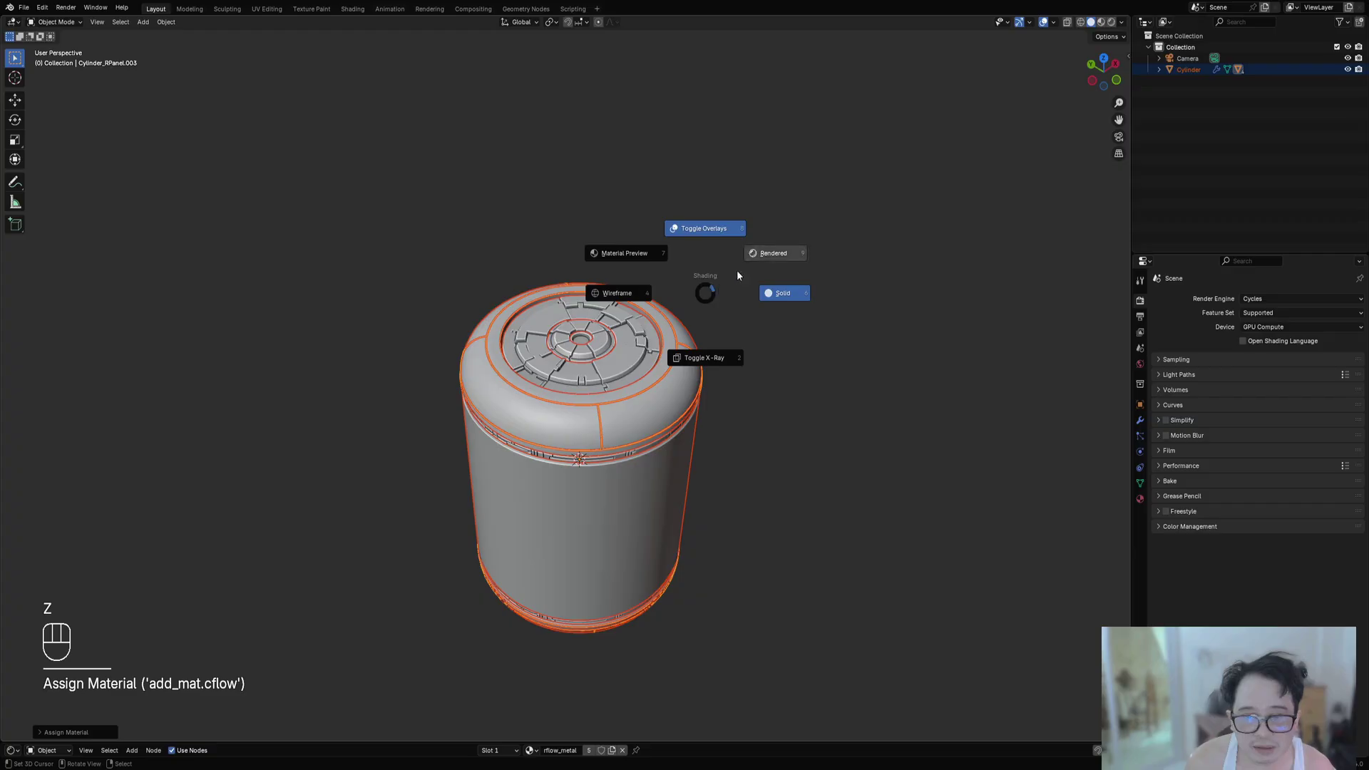
{"action": "left_click", "coordinate": [742, 265]}
{"action": "key", "text": "shift+alt+z"}
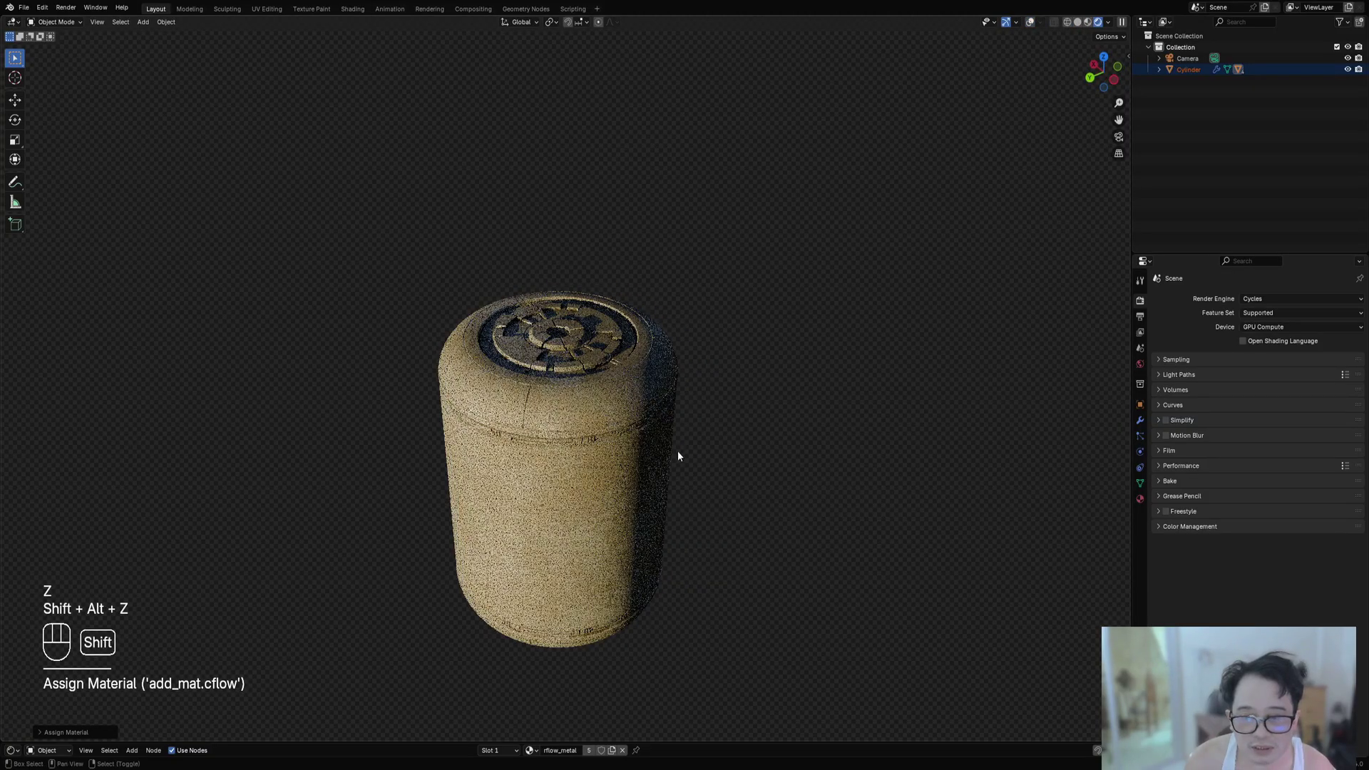
{"action": "scroll", "coordinate": [726, 448], "scroll_direction": "up", "scroll_amount": 3}
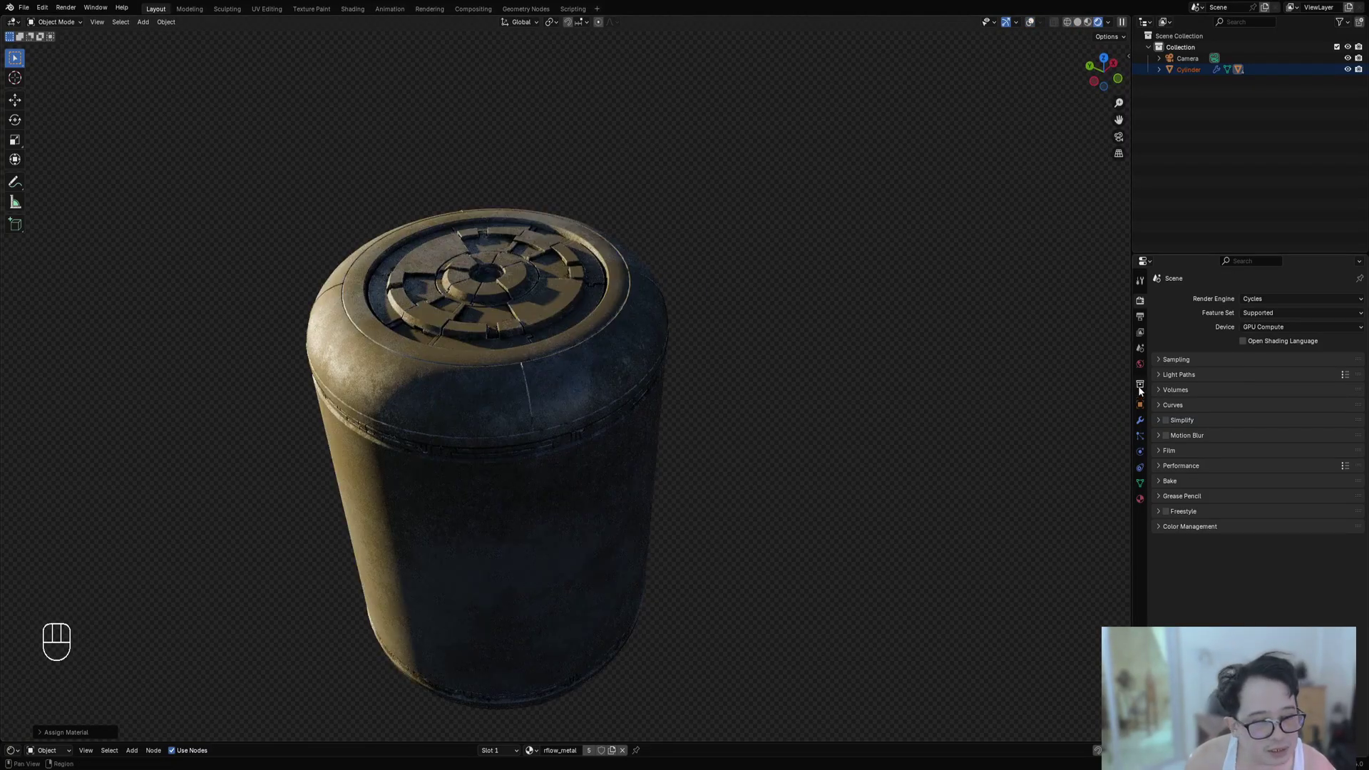
Shuffle the World's HDRI environment at random until Shudu Lake is loaded.
{"action": "left_click", "coordinate": [1140, 364]}
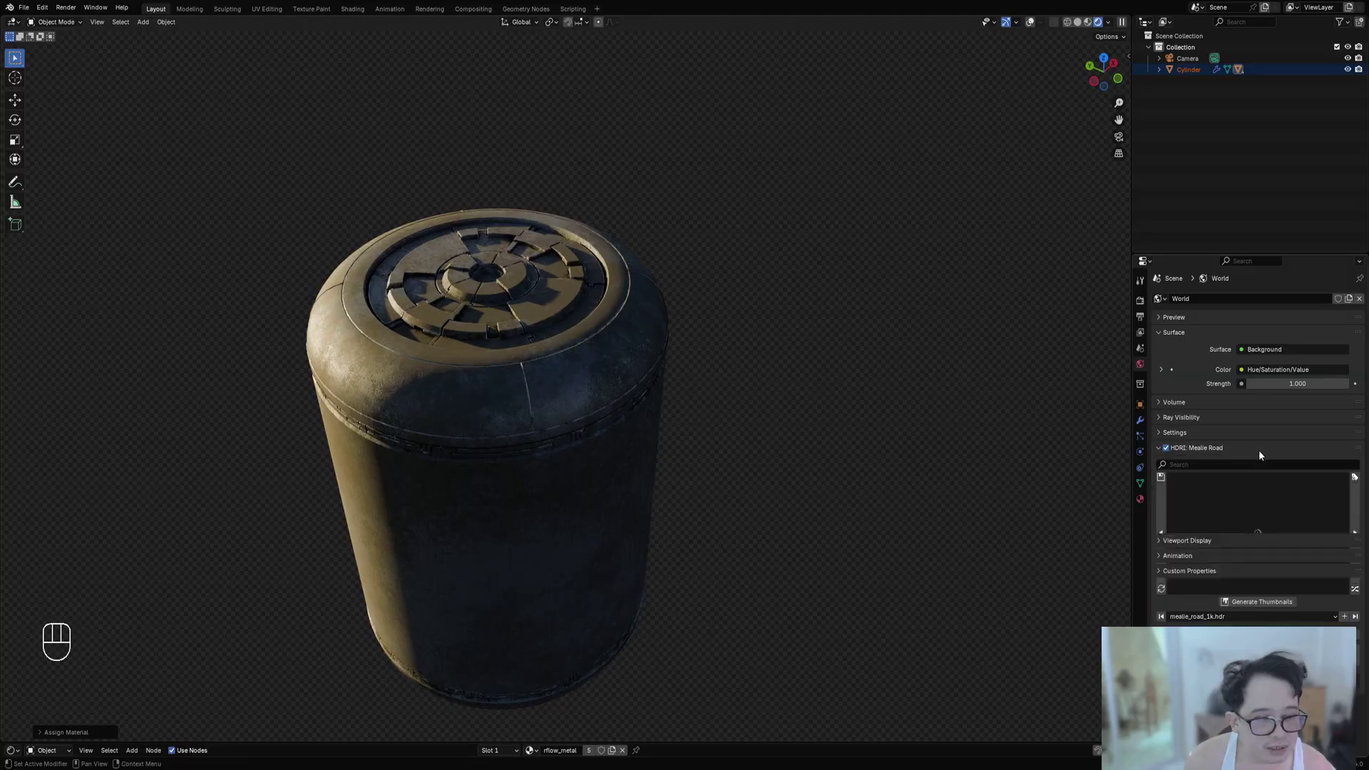
{"action": "left_click", "coordinate": [1356, 591]}
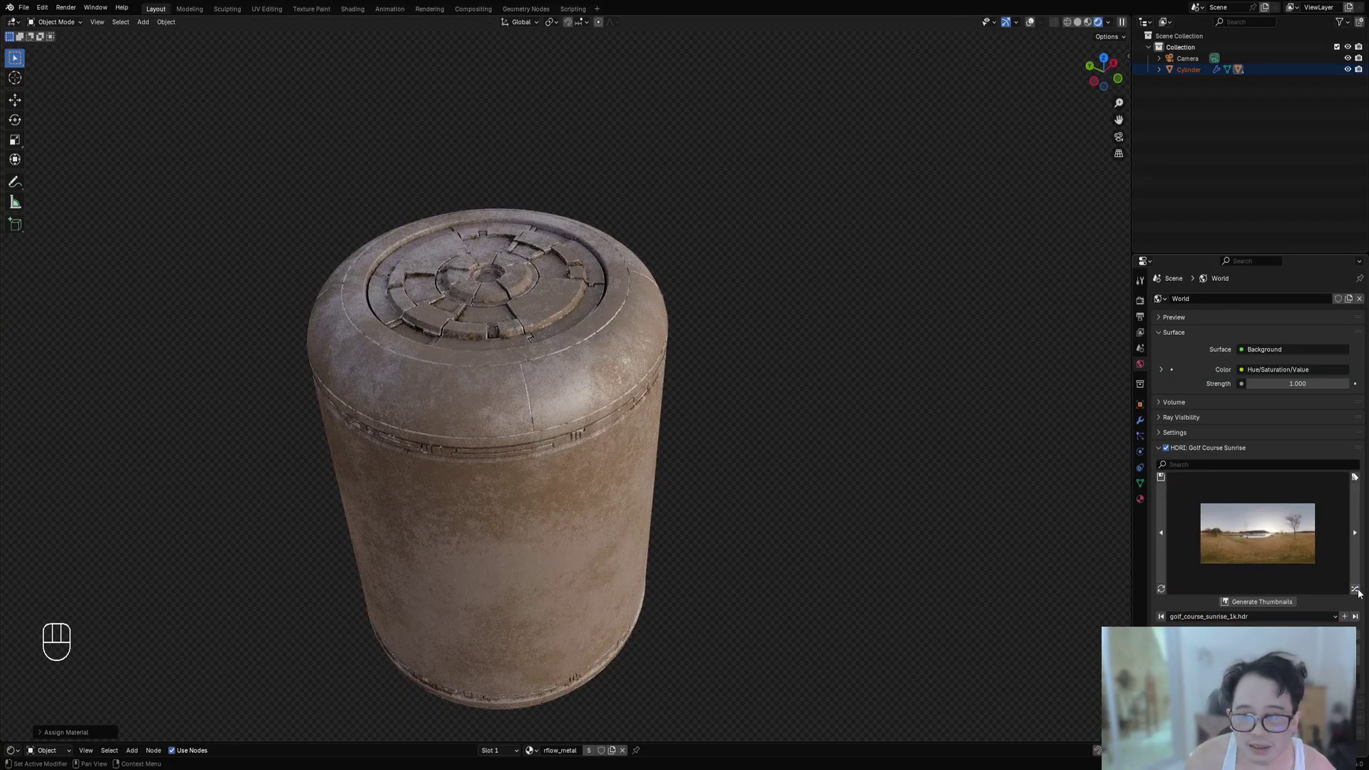
{"action": "left_click", "coordinate": [1357, 591]}
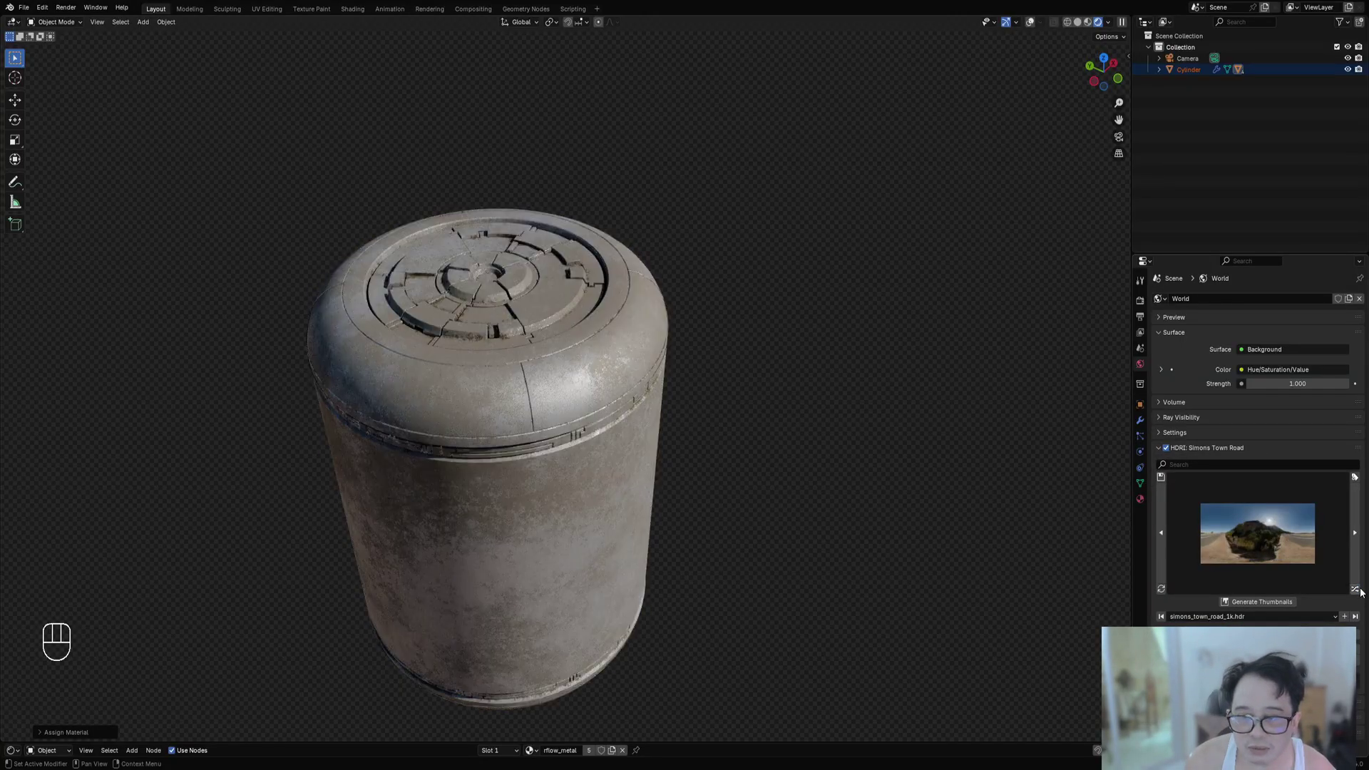
{"action": "middle_click_drag", "start_coordinate": [1057, 567], "coordinate": [811, 534]}
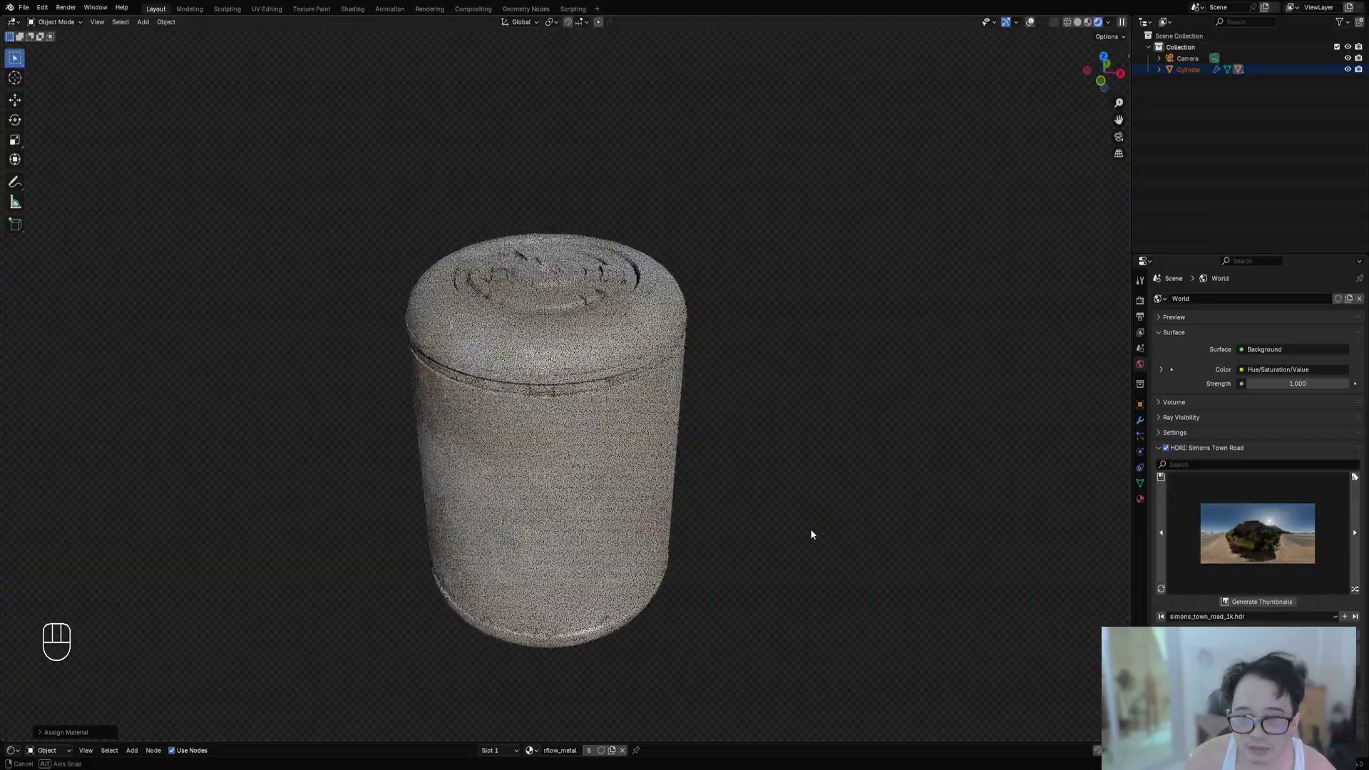
{"action": "left_click", "coordinate": [1360, 592]}
{"action": "left_click", "coordinate": [1359, 593]}
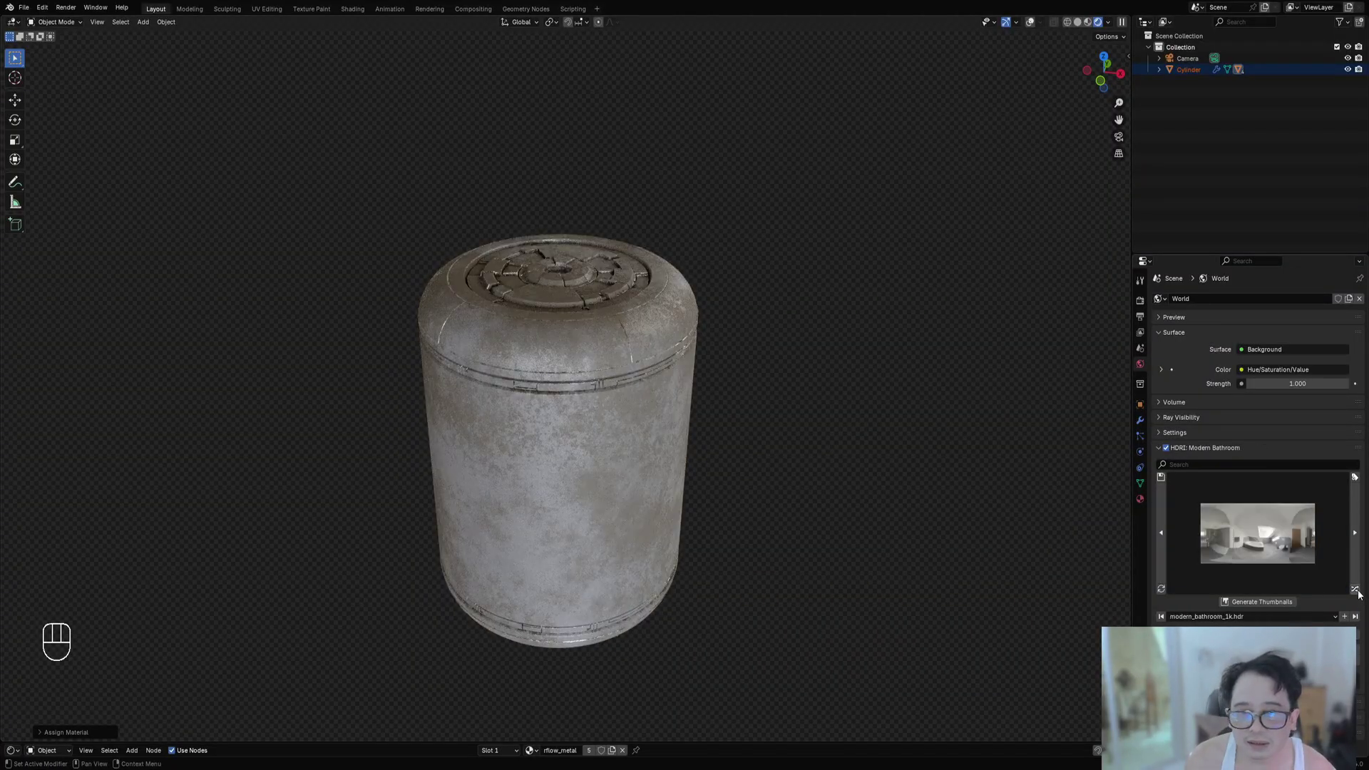
{"action": "left_click", "coordinate": [1358, 591]}
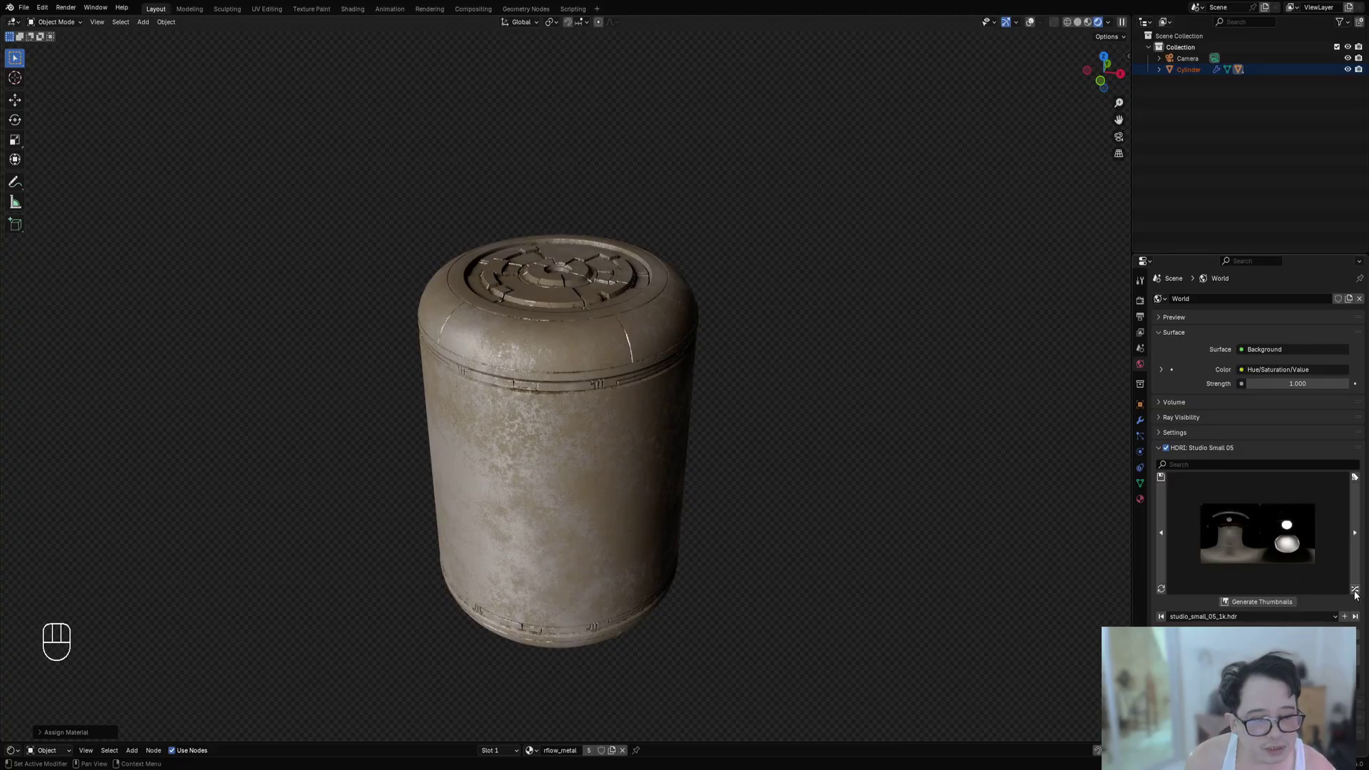
{"action": "left_click", "coordinate": [1356, 592]}
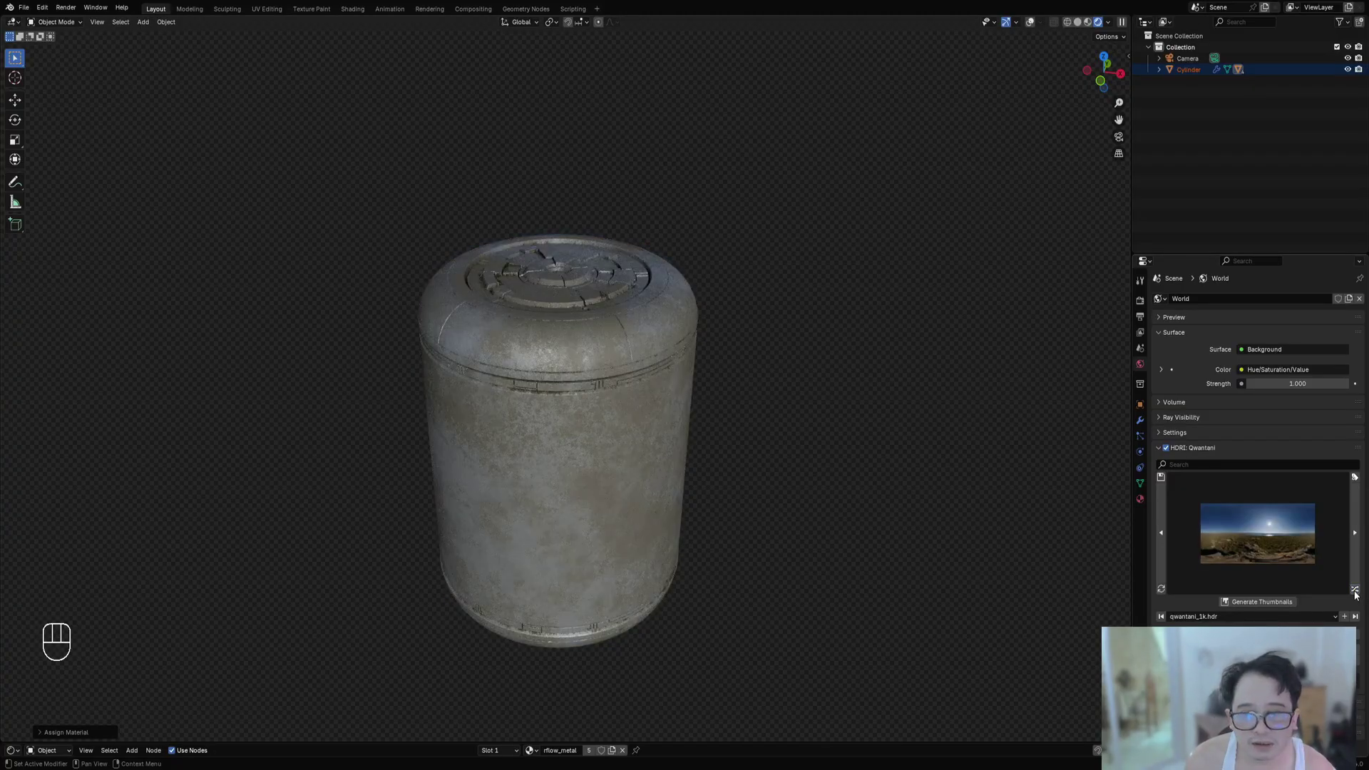
{"action": "middle_click_drag", "start_coordinate": [766, 485], "coordinate": [752, 457]}
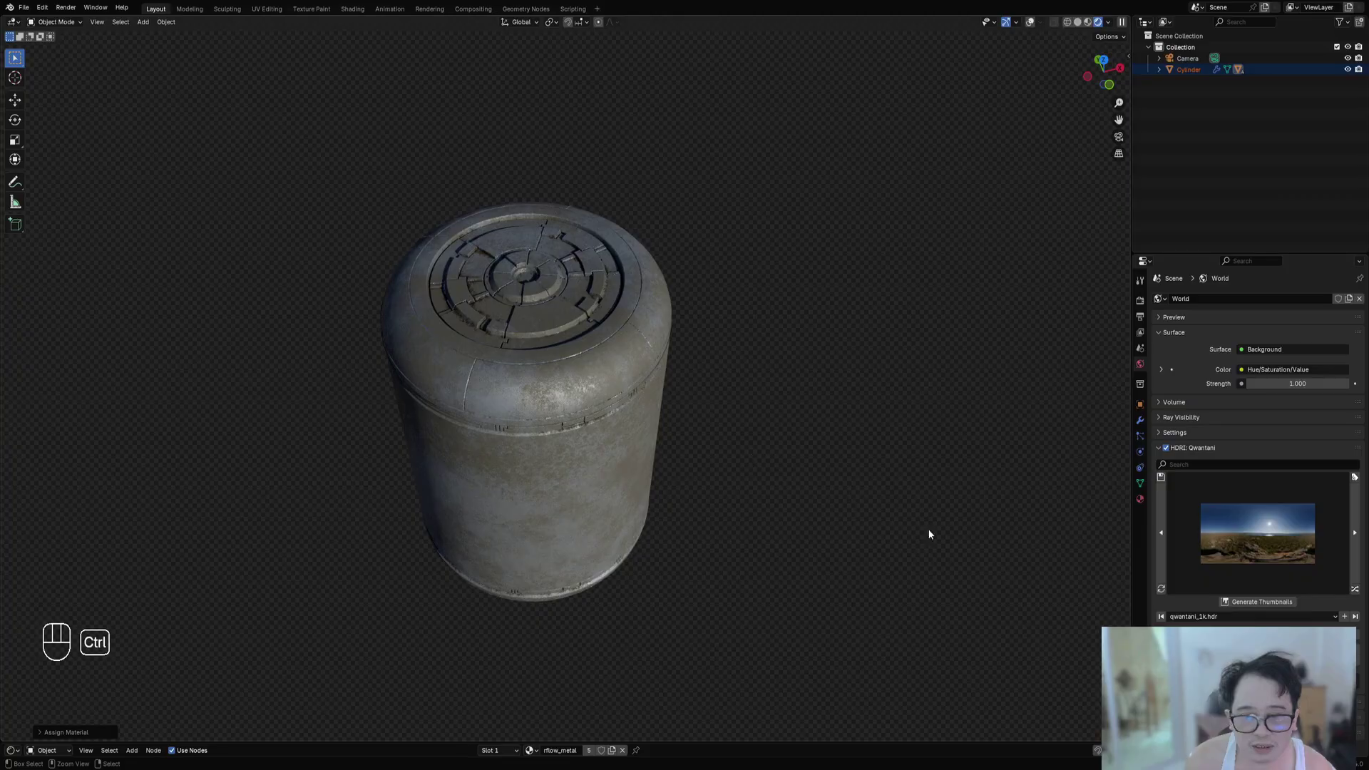
{"action": "left_click", "coordinate": [1355, 591]}
{"action": "left_click", "coordinate": [1355, 592]}
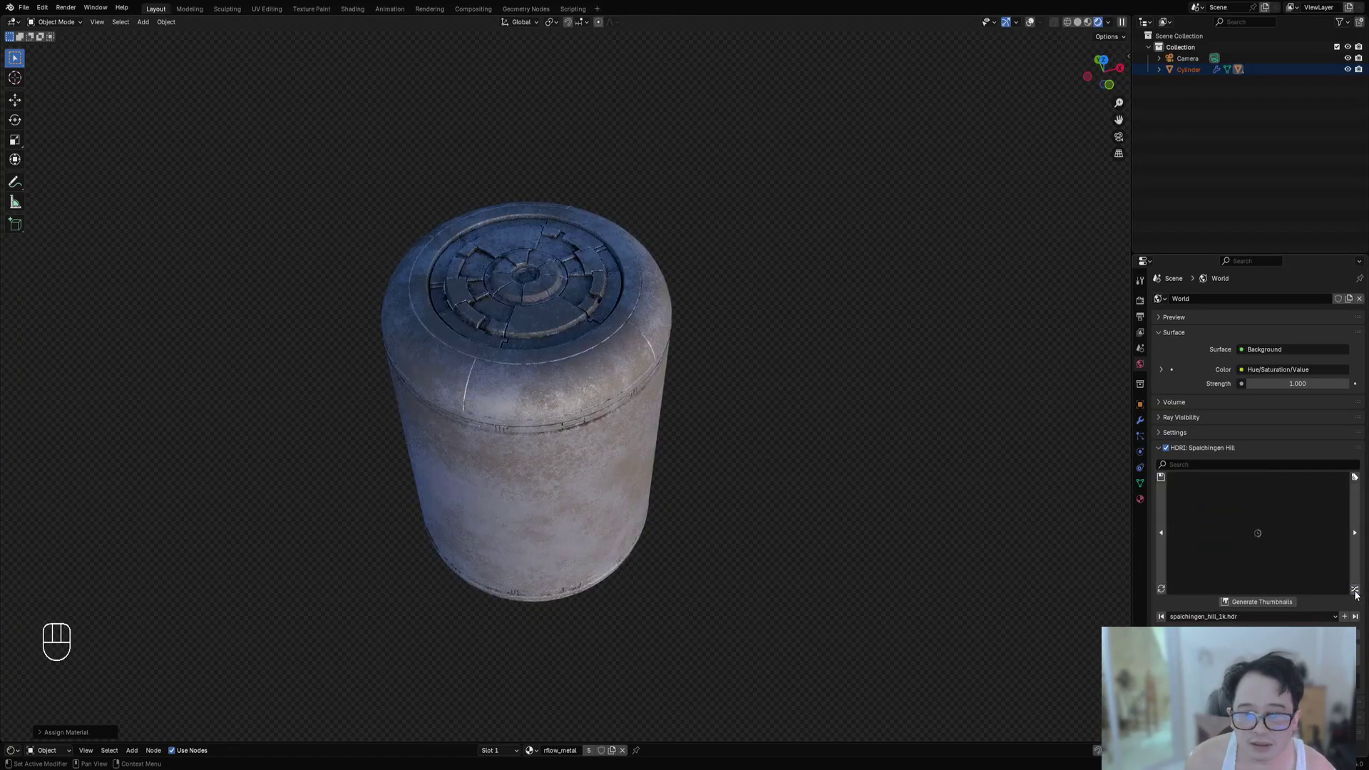
{"action": "left_click", "coordinate": [1355, 591]}
{"action": "left_click", "coordinate": [1355, 591]}
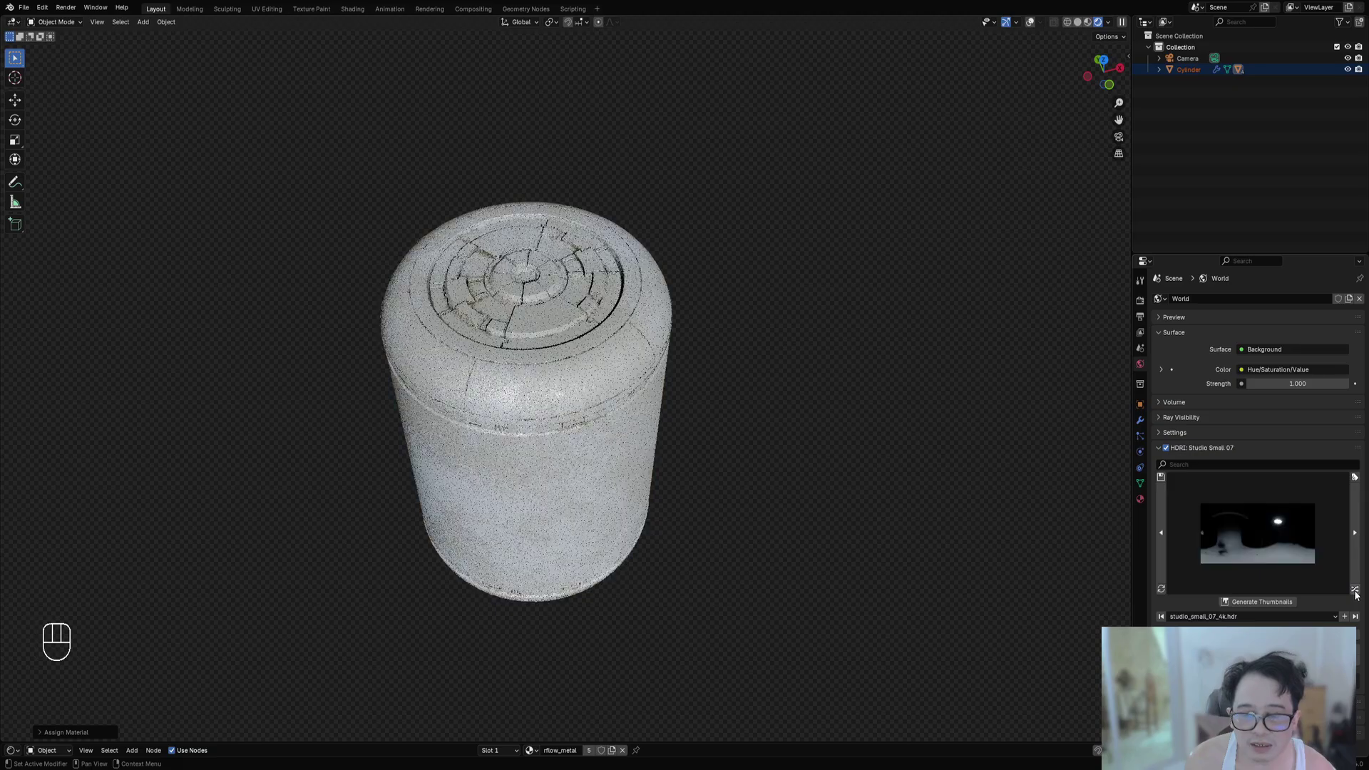
{"action": "left_click", "coordinate": [1355, 591]}
{"action": "left_click", "coordinate": [1355, 591]}
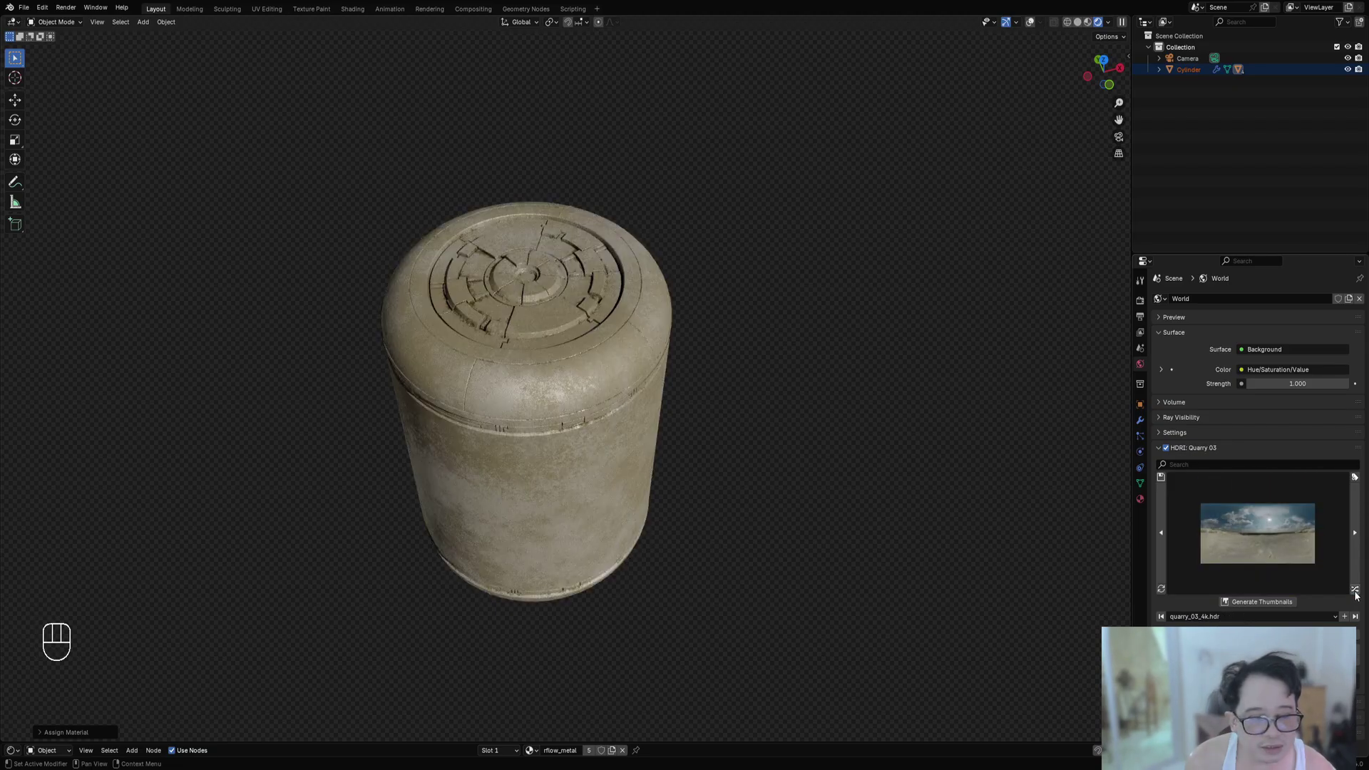
{"action": "left_click", "coordinate": [1355, 591]}
{"action": "left_click", "coordinate": [1355, 591]}
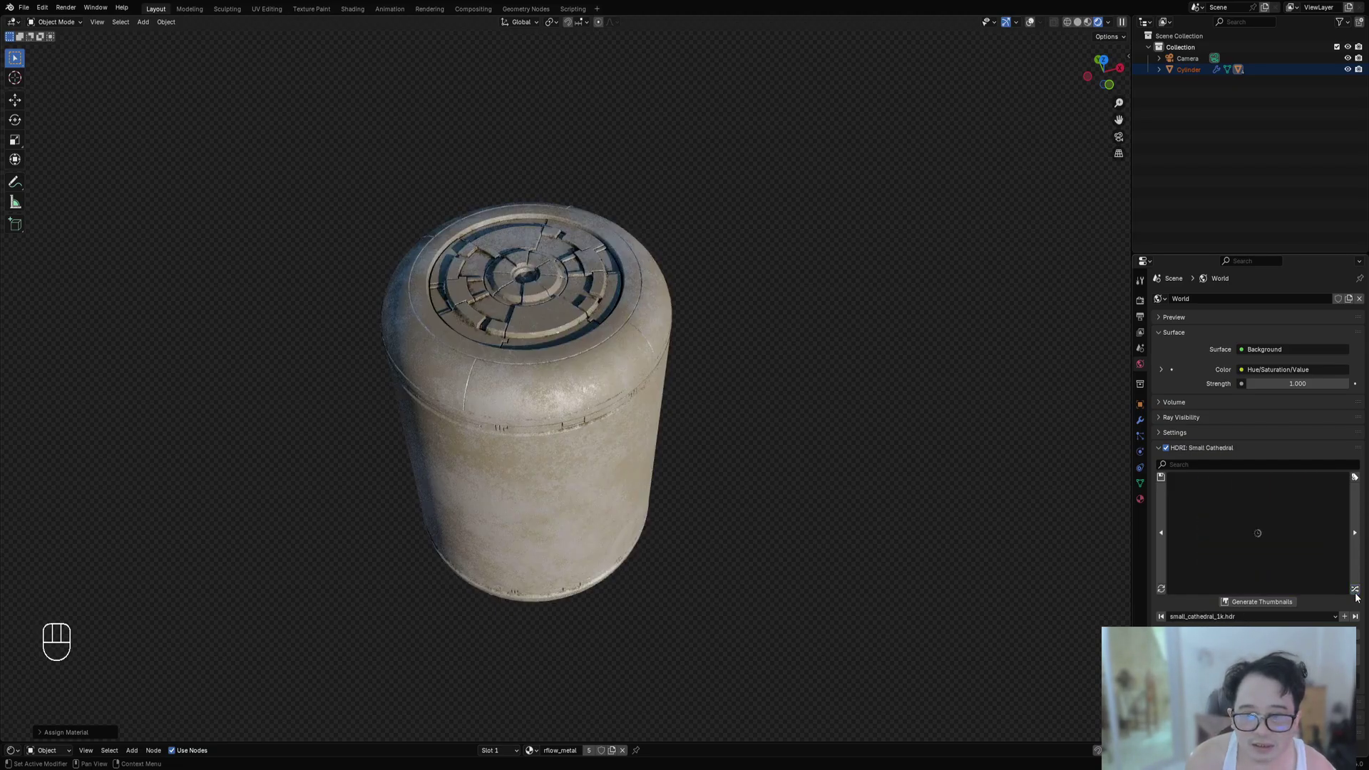
{"action": "left_click", "coordinate": [1355, 591]}
{"action": "left_click", "coordinate": [1355, 592]}
{"action": "left_click", "coordinate": [1355, 592]}
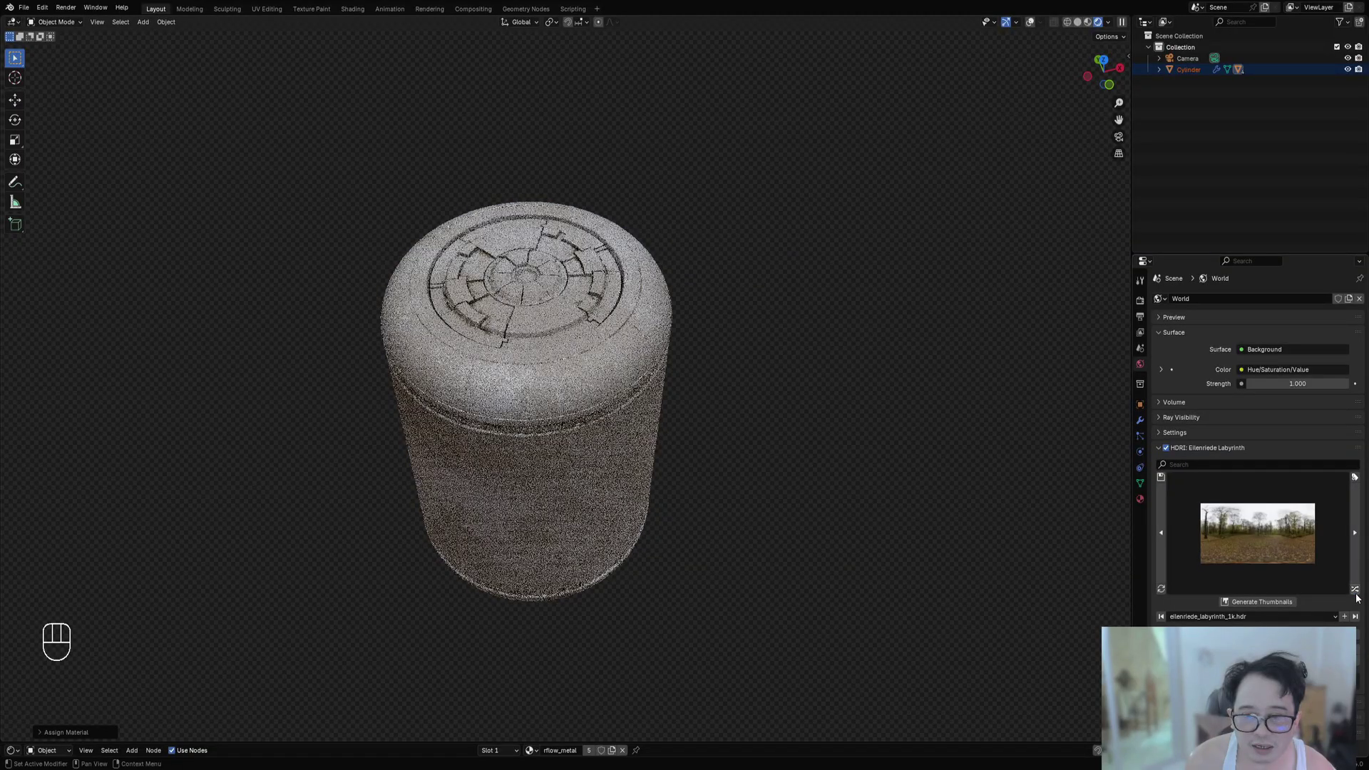
{"action": "left_click", "coordinate": [1355, 591]}
{"action": "left_click", "coordinate": [1355, 591]}
{"action": "left_click", "coordinate": [1356, 591]}
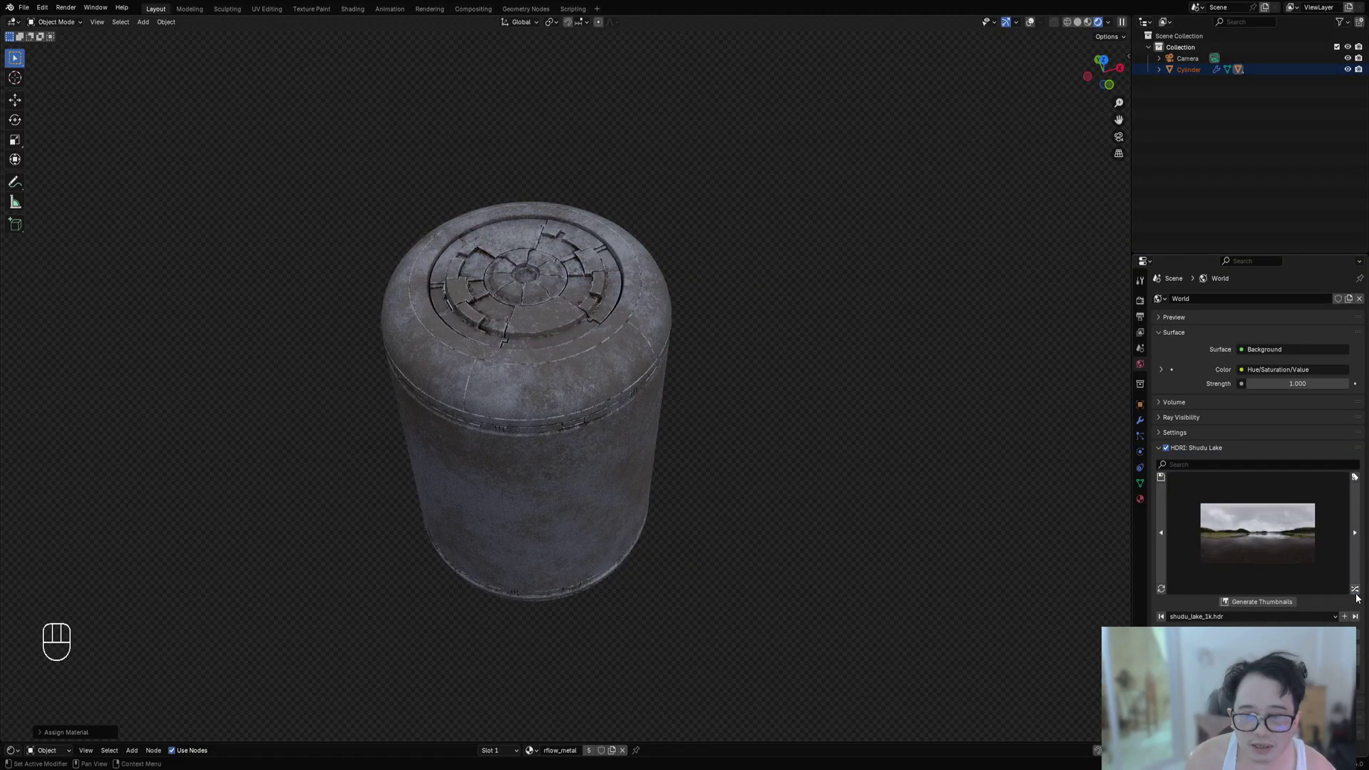
Enlarge the shader node area and set the Strength of rflow_metal's Edge Mask node to 1.
{"action": "middle_click_drag", "start_coordinate": [1070, 564], "coordinate": [1010, 550]}
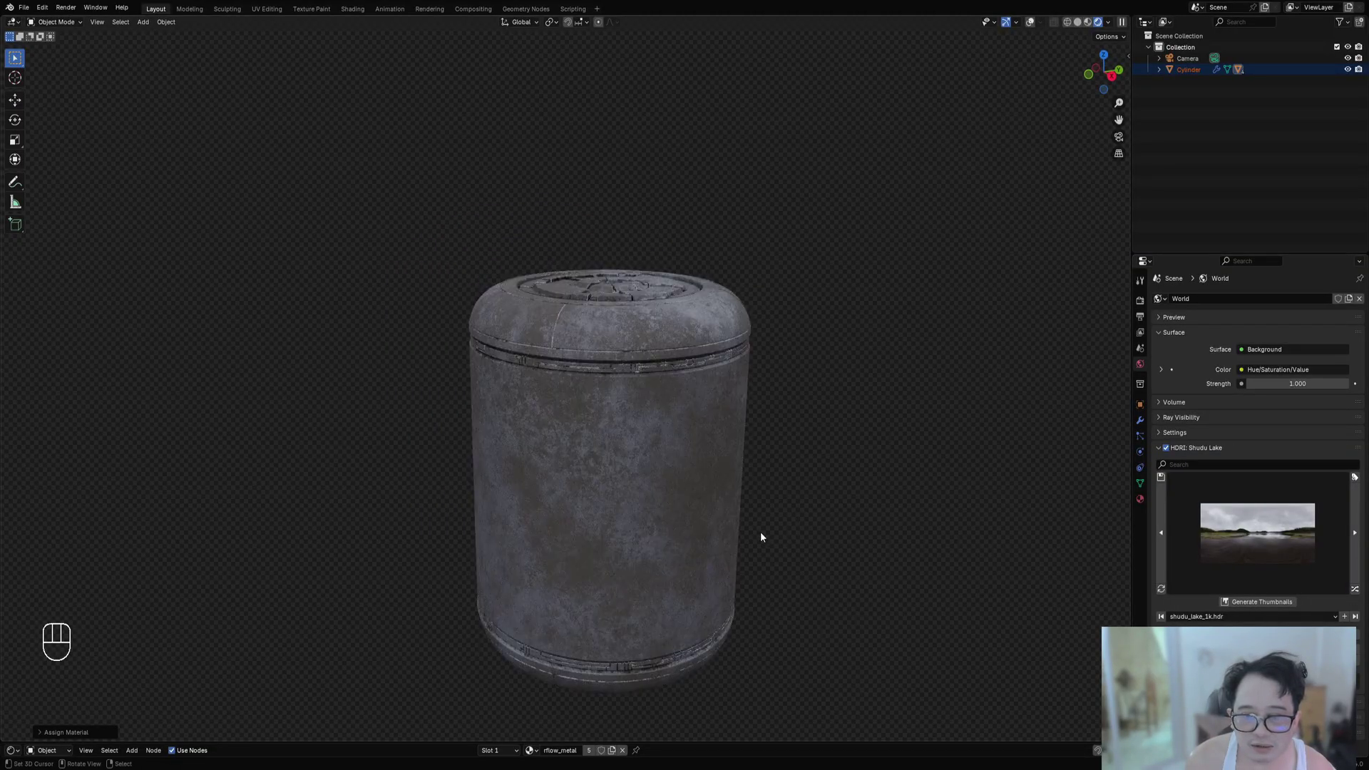
{"action": "middle_click_drag", "start_coordinate": [601, 458], "coordinate": [615, 482]}
{"action": "middle_click_drag", "start_coordinate": [742, 484], "coordinate": [706, 468], "text": "shift"}
{"action": "scroll", "coordinate": [706, 468], "scroll_direction": "up", "scroll_amount": 1}
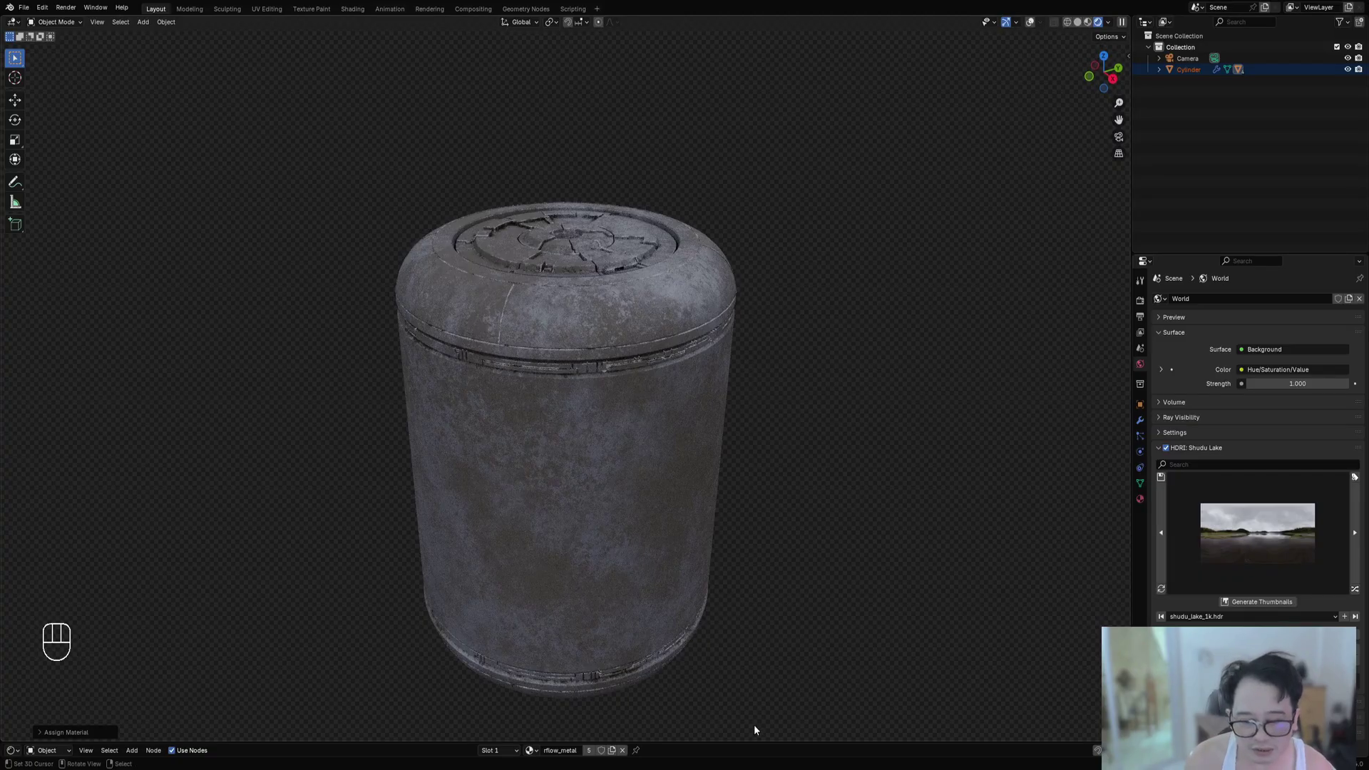
{"action": "left_click_drag", "start_coordinate": [748, 741], "coordinate": [749, 474]}
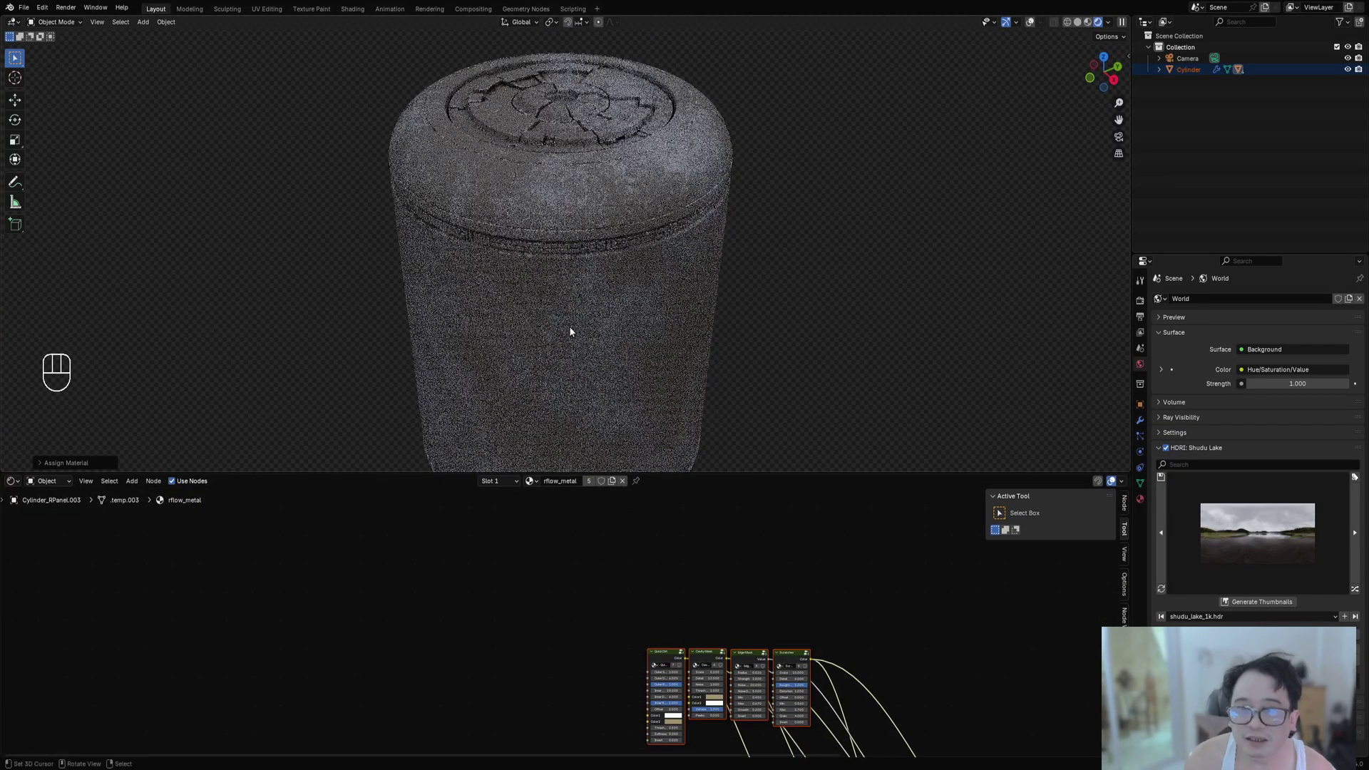
{"action": "scroll", "coordinate": [706, 588], "scroll_direction": "up", "scroll_amount": 8}
{"action": "middle_click_drag", "start_coordinate": [712, 586], "coordinate": [591, 584]}
{"action": "scroll", "coordinate": [658, 586], "scroll_direction": "up", "scroll_amount": 3}
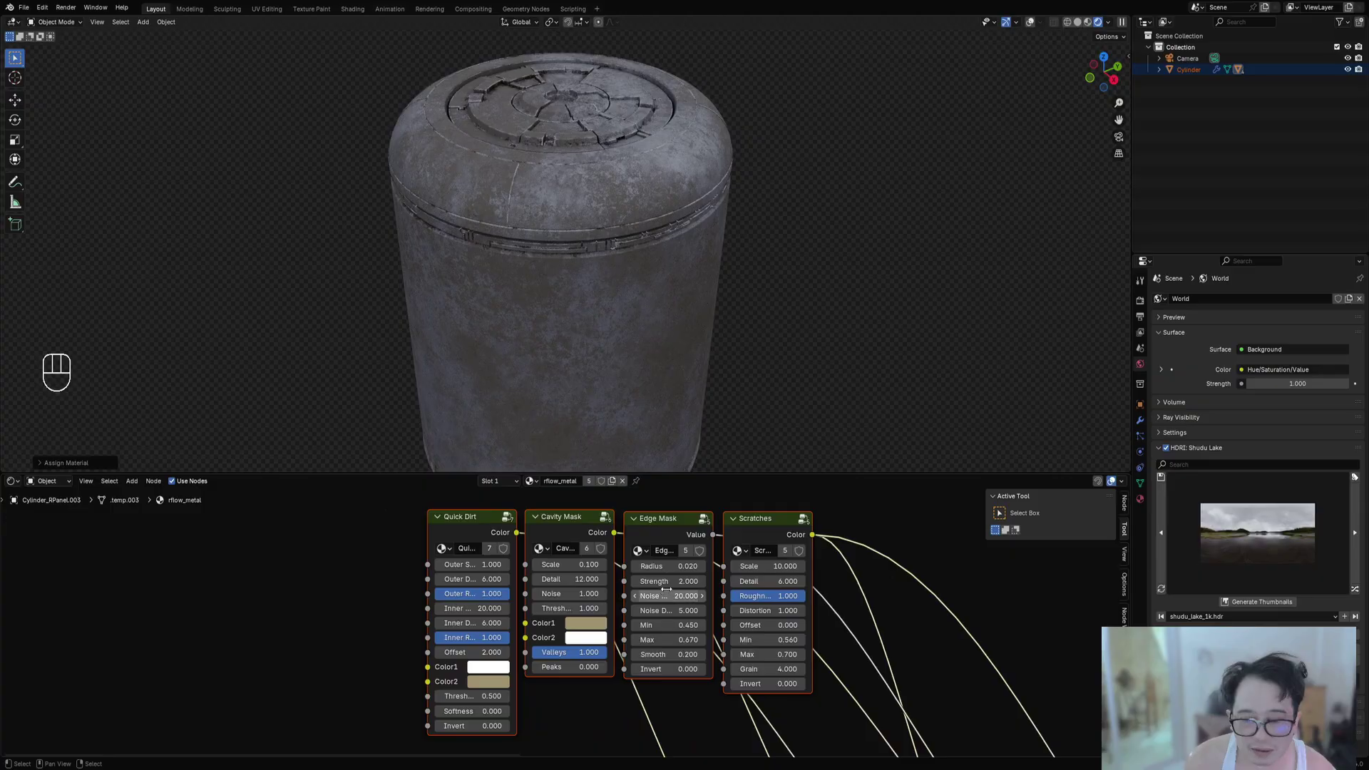
{"action": "left_click", "coordinate": [667, 583]}
{"action": "type", "text": "1"}
{"action": "key", "text": "Return"}
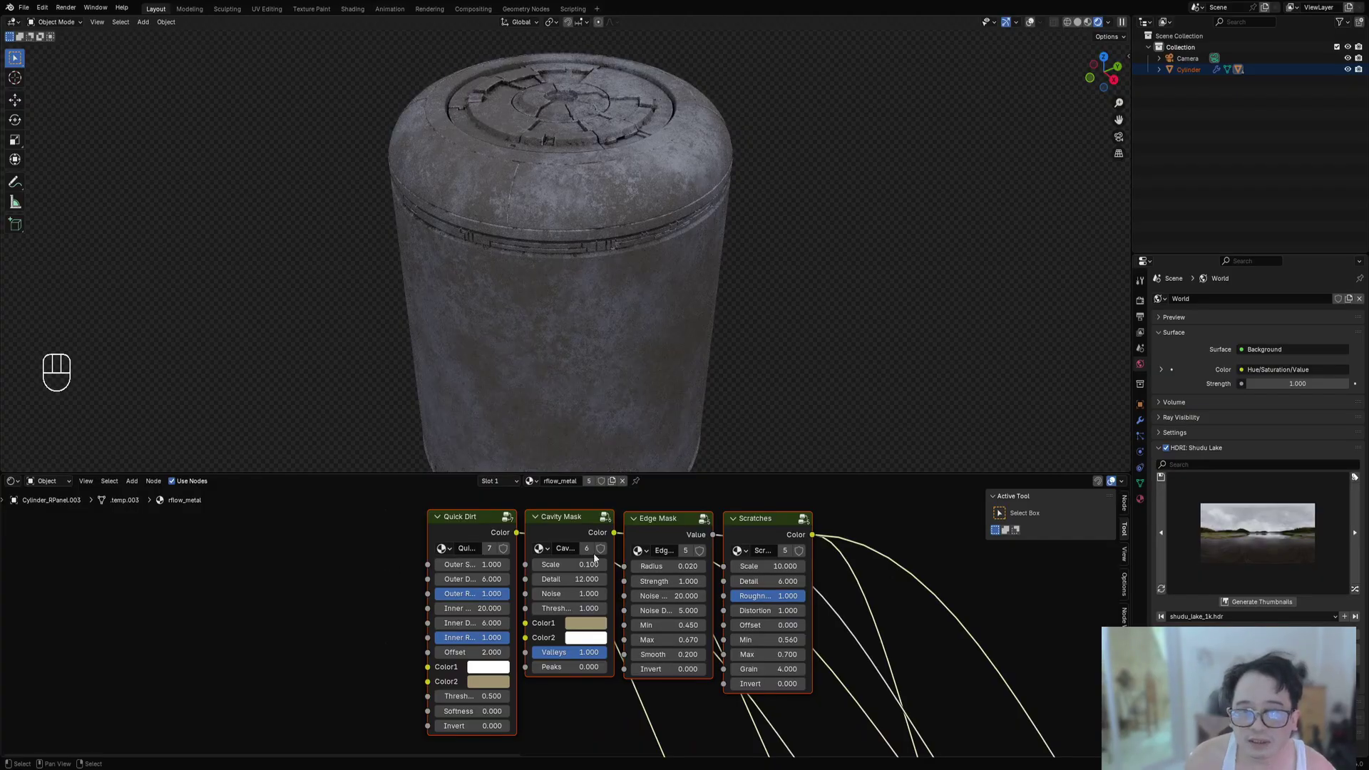
Preview the Edge Mask node's output on the model and set its Radius to 0.01.
{"action": "left_click", "coordinate": [669, 522], "text": "ctrl+shift"}
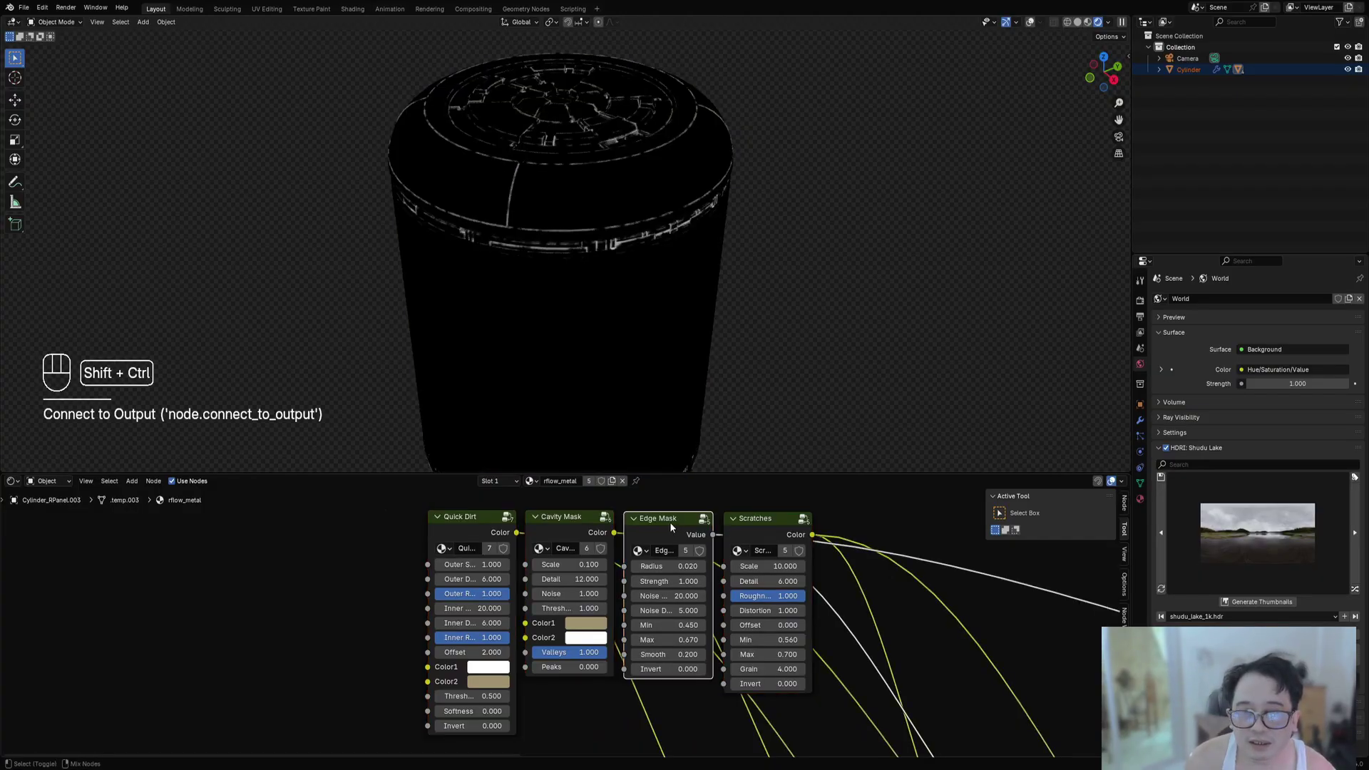
{"action": "left_click", "coordinate": [691, 565]}
{"action": "key", "text": "Return"}
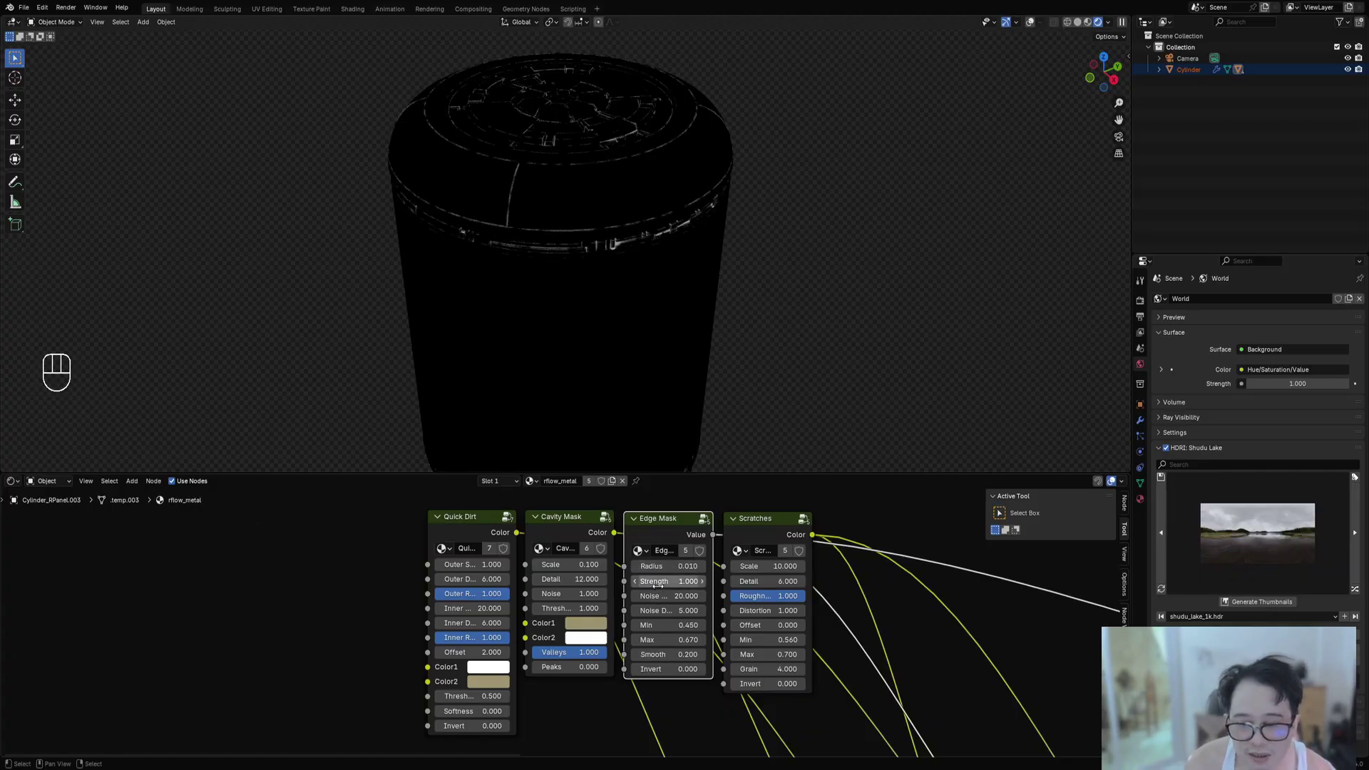
Preview the Cavity Mask node's output, mute its Color1 to a grayer tan and copy that color to Quick Dirt's Color2.
{"action": "left_click", "coordinate": [573, 525]}
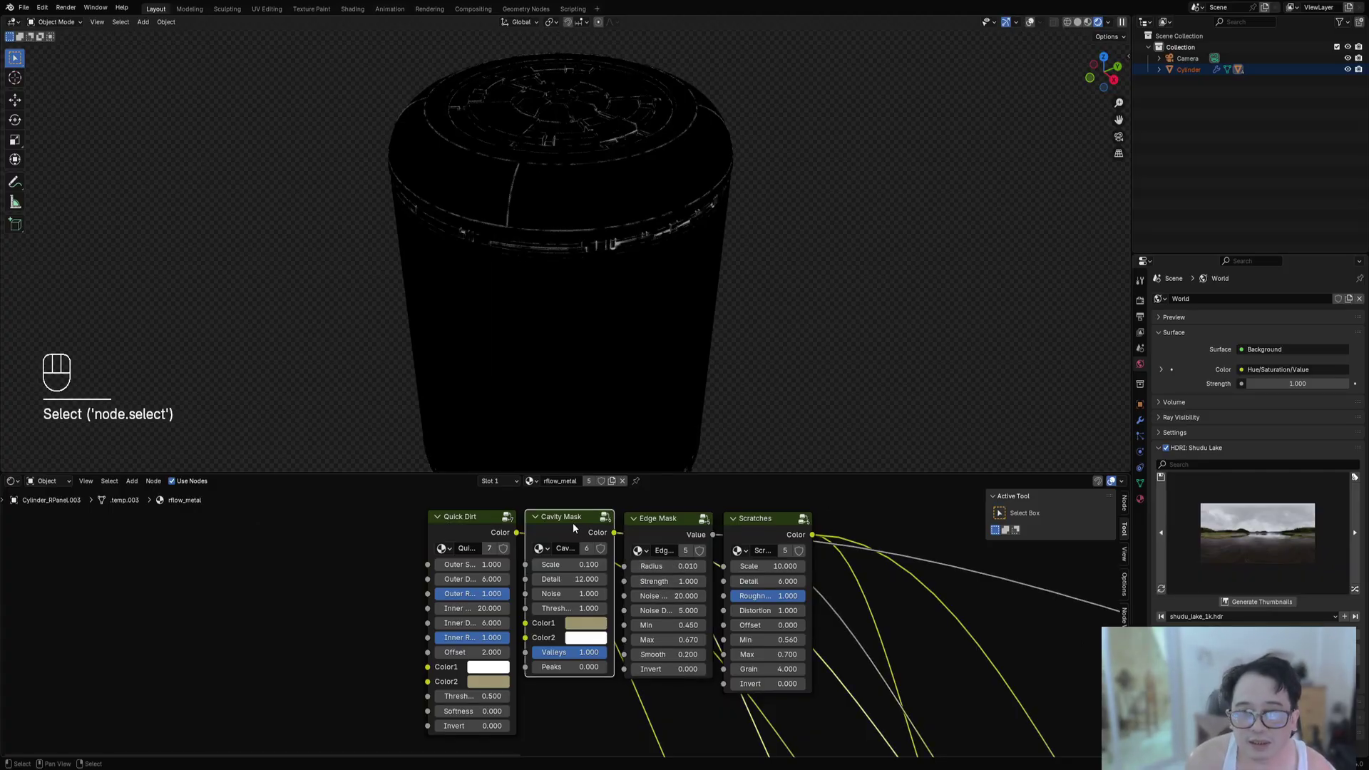
{"action": "left_click", "coordinate": [573, 525], "text": "ctrl+shift"}
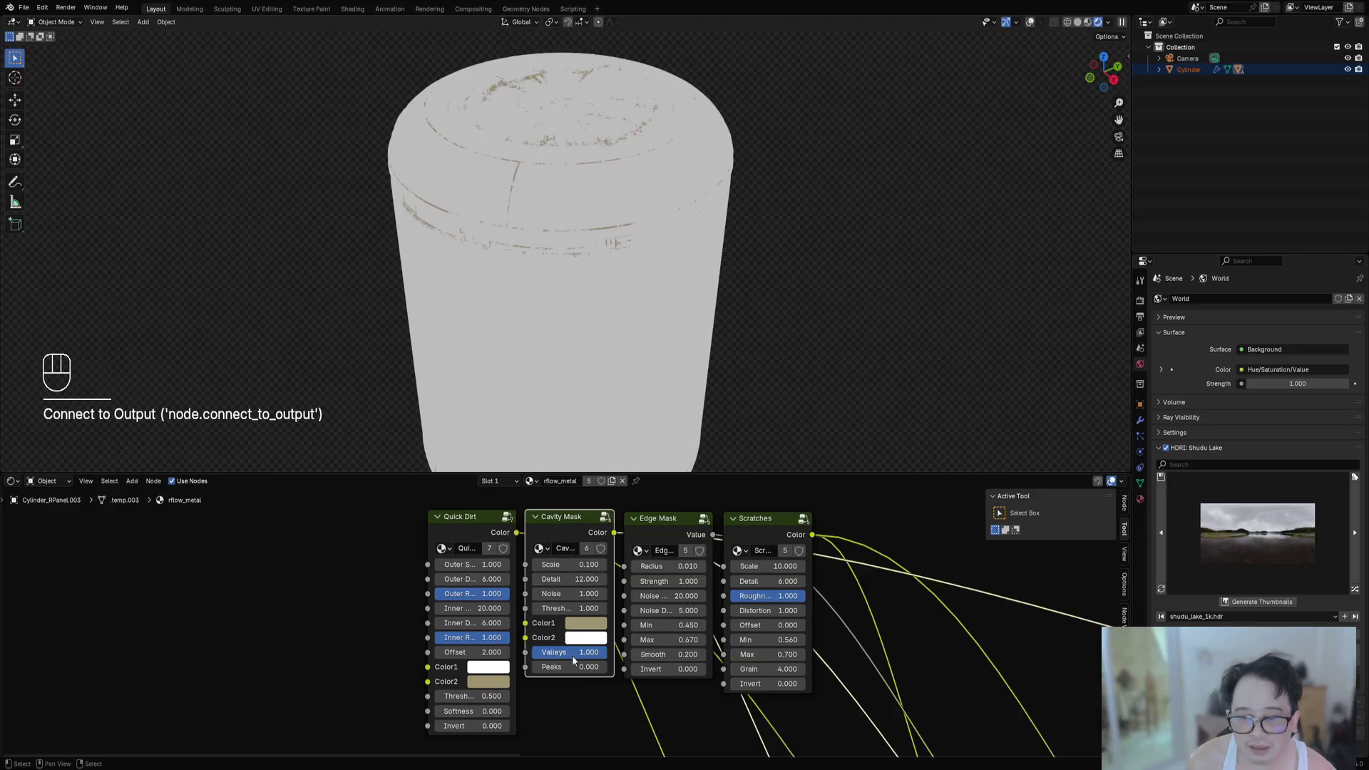
{"action": "mouse_move", "coordinate": [573, 667]}
{"action": "left_mouse_down"}
{"action": "mouse_move", "coordinate": [604, 667]}
{"action": "mouse_move", "coordinate": [560, 667]}
{"action": "left_mouse_up"}
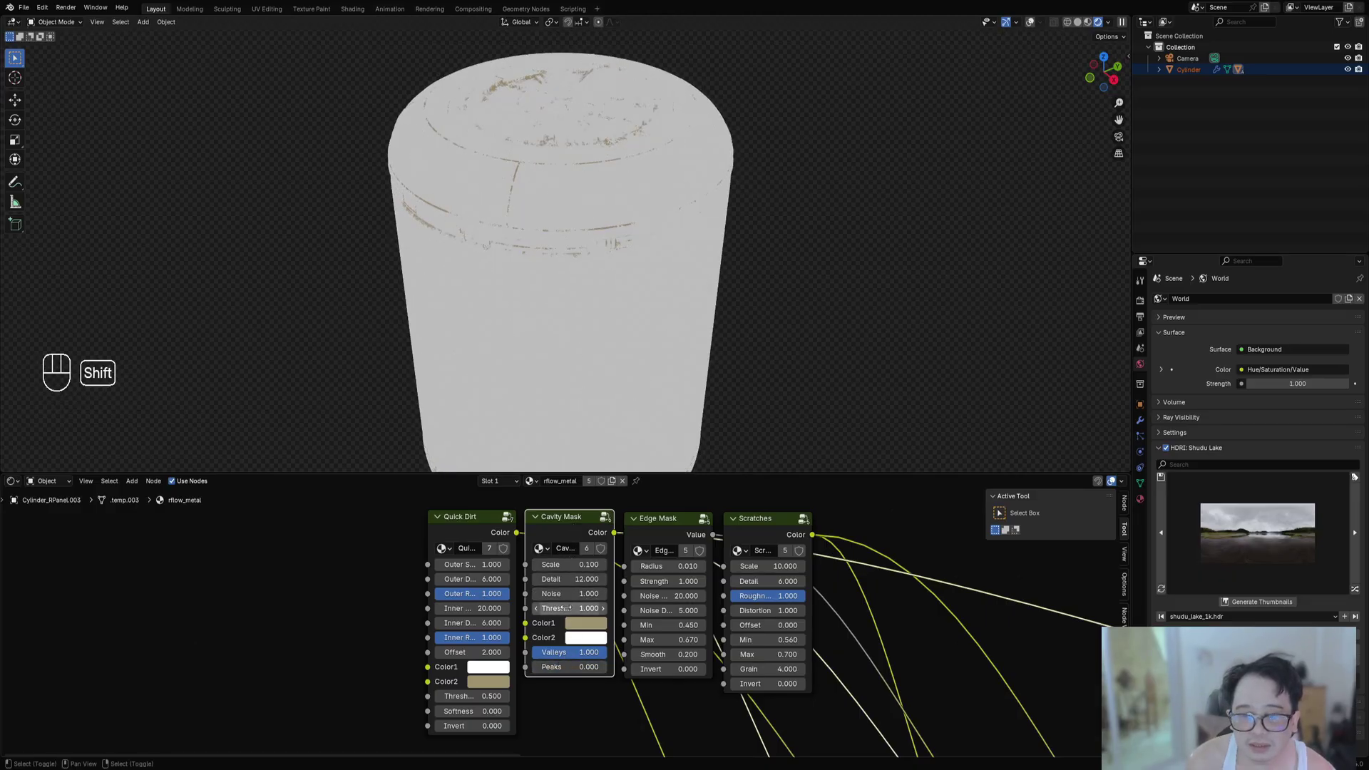
{"action": "left_click_drag", "start_coordinate": [569, 609], "coordinate": [539, 609], "text": "shift"}
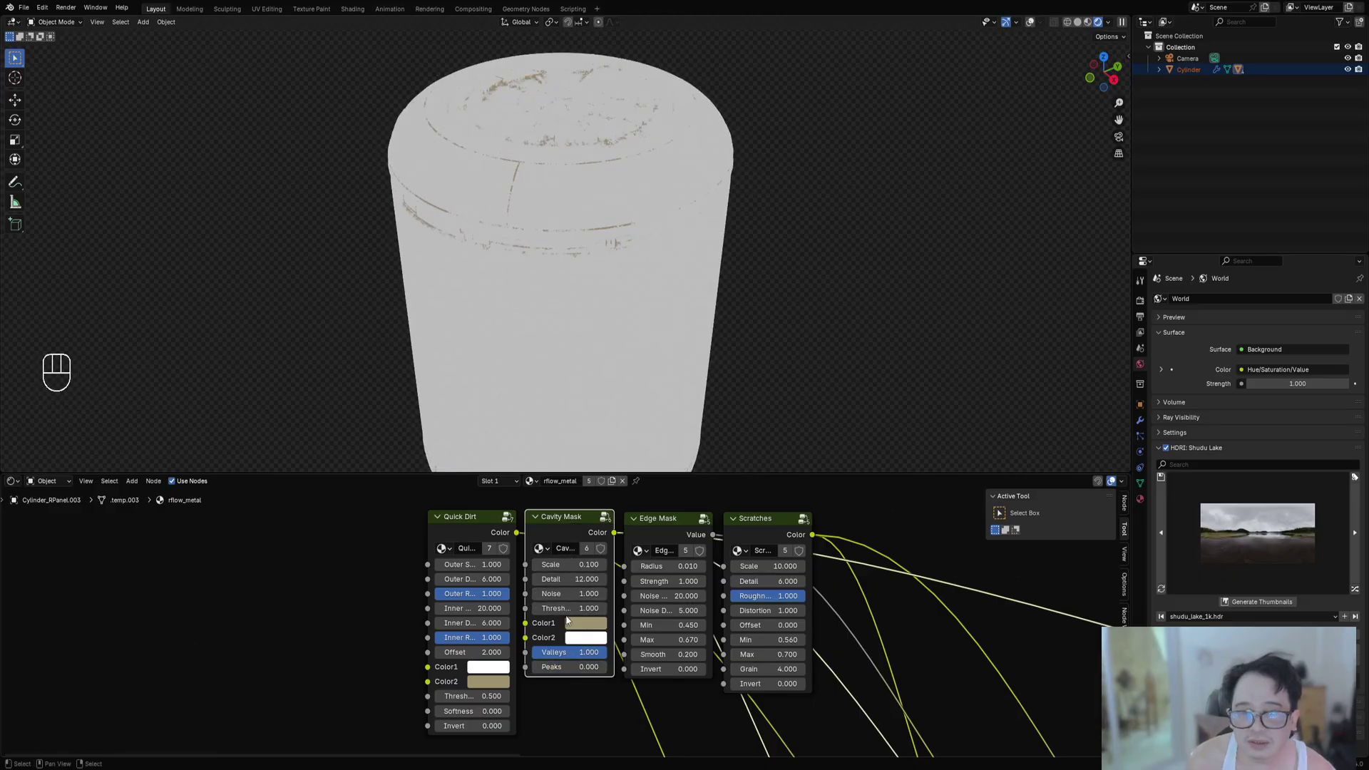
{"action": "left_click", "coordinate": [580, 624]}
{"action": "left_click_drag", "start_coordinate": [616, 557], "coordinate": [605, 557]}
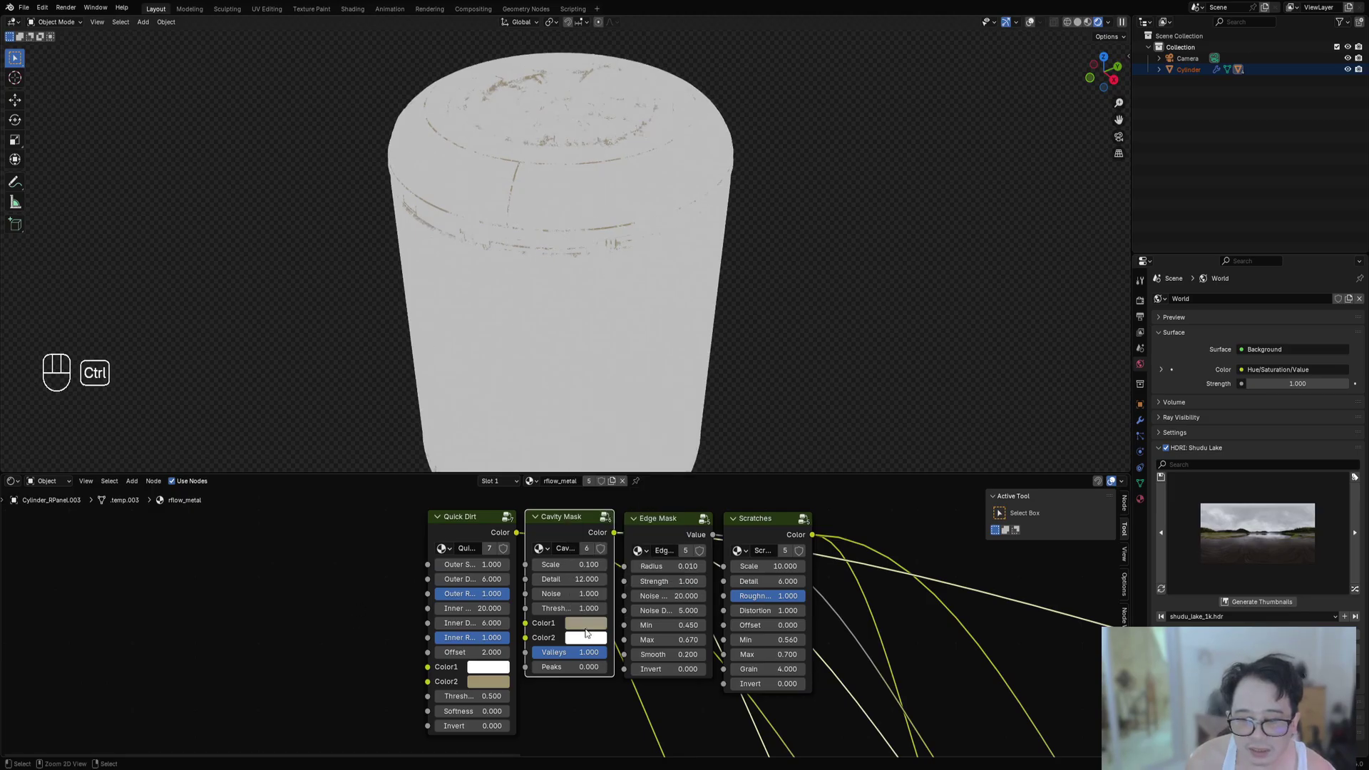
{"action": "key", "text": "ctrl+v"}
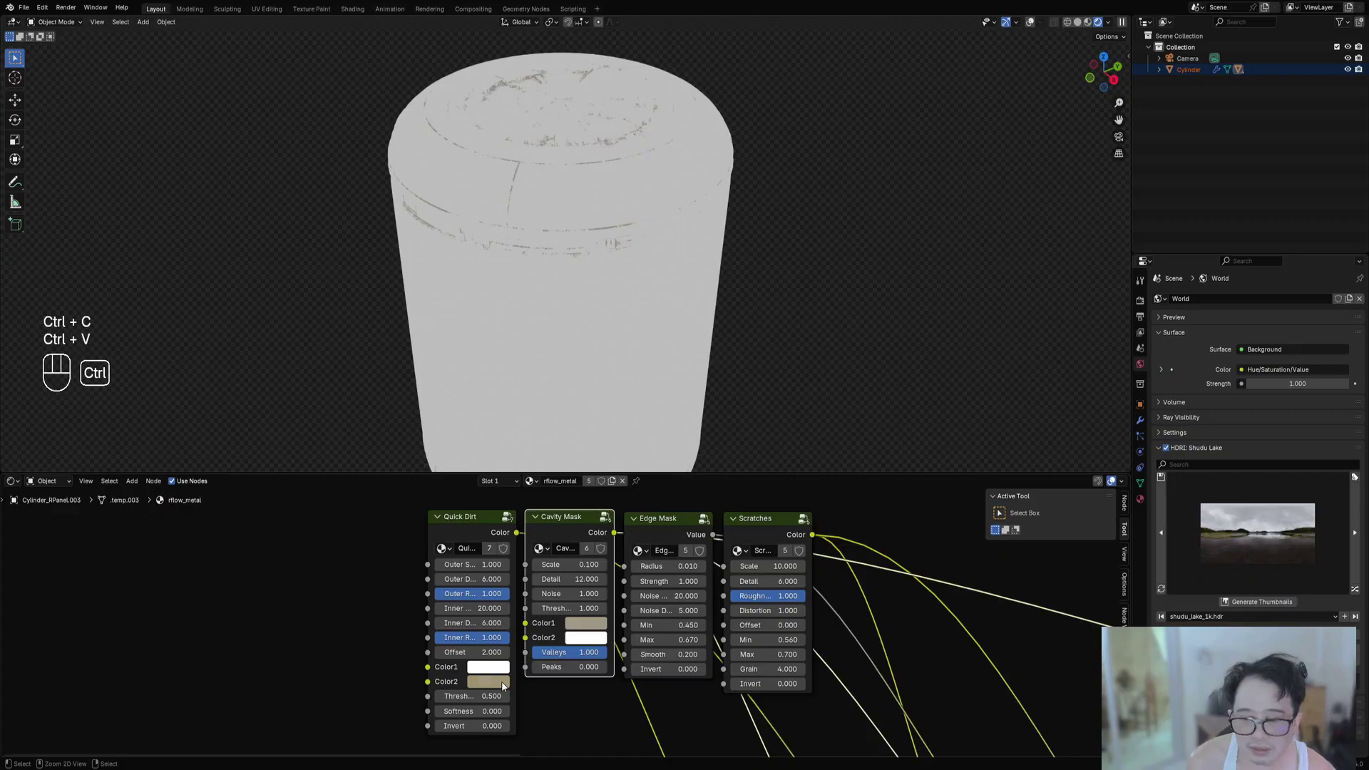
Preview the Quick Dirt node's output on the model and set its Threshold to 0.47.
{"action": "left_click", "coordinate": [474, 525], "text": "ctrl+shift"}
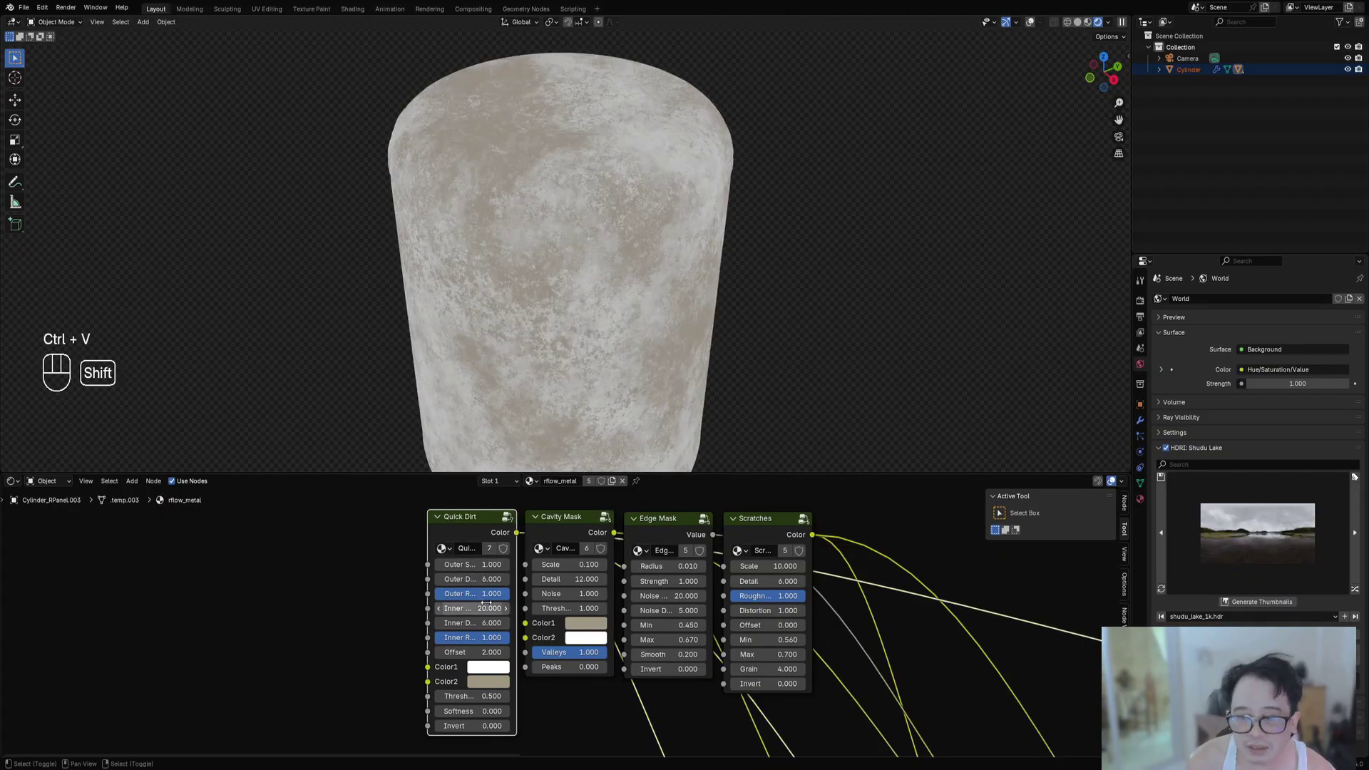
{"action": "mouse_move", "coordinate": [467, 696]}
{"action": "left_mouse_down", "text": "shift"}
{"action": "mouse_move", "coordinate": [484, 696]}
{"action": "mouse_move", "coordinate": [464, 696]}
{"action": "left_mouse_up", "text": "shift"}
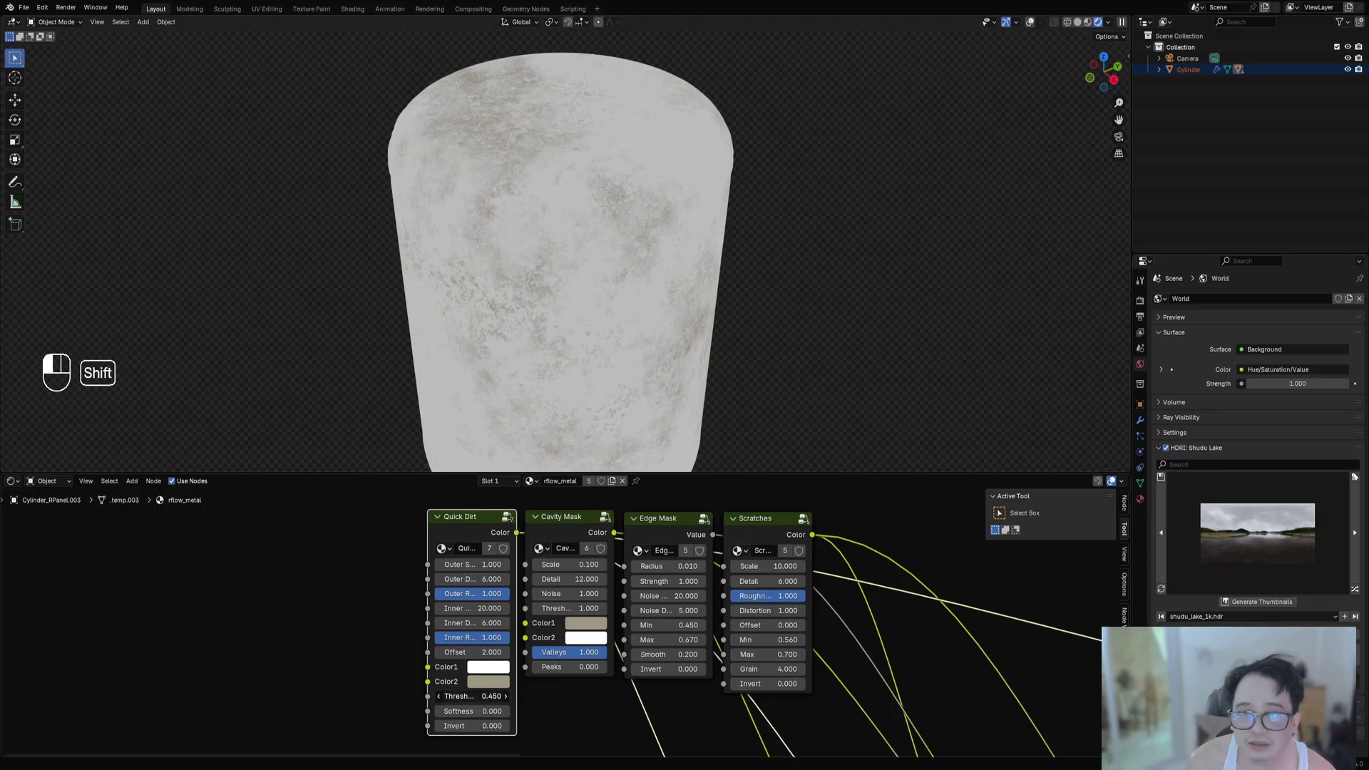
{"action": "scroll", "coordinate": [790, 639], "scroll_direction": "down", "scroll_amount": 2}
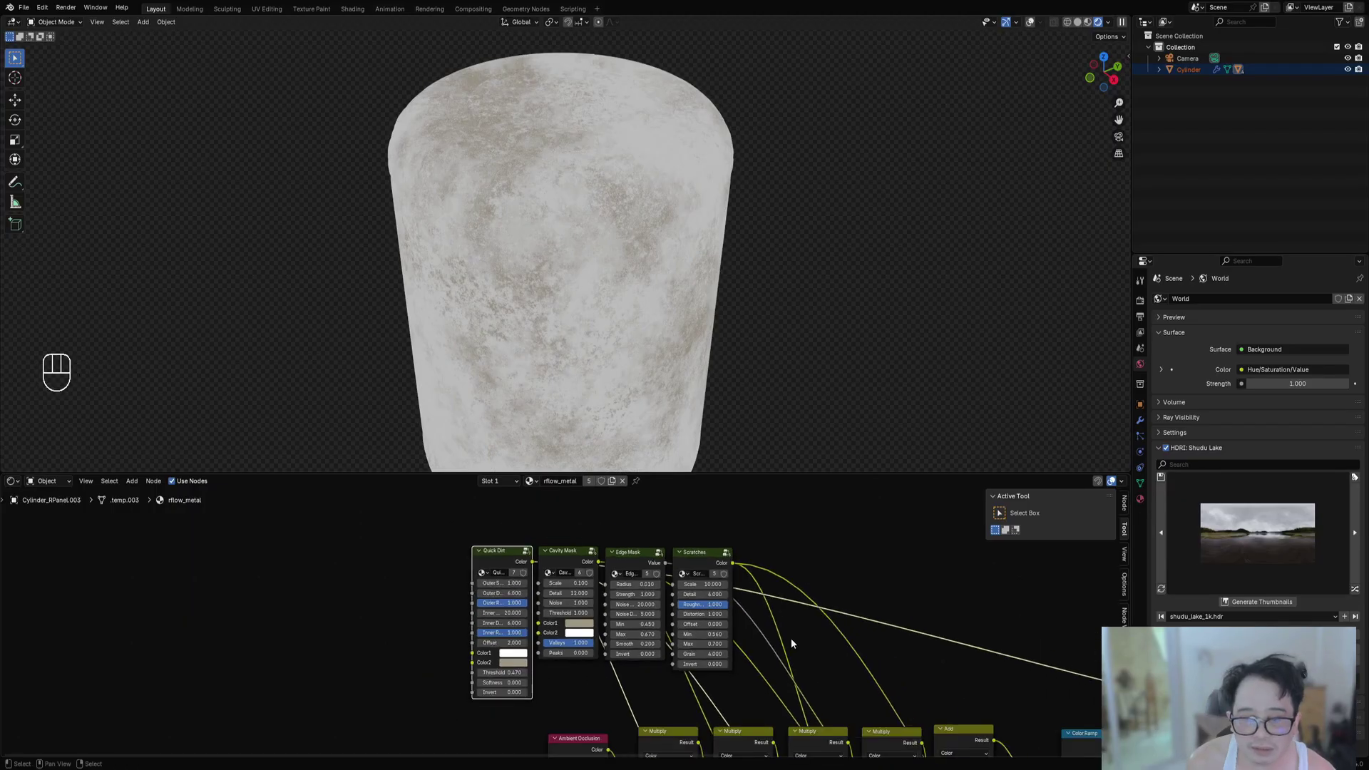
Preview the Scratches node's output, reconnect the main shader to the material output and adjust the Color Ramp feeding it.
{"action": "left_click", "coordinate": [696, 561], "text": "ctrl+shift"}
{"action": "key", "text": "Home"}
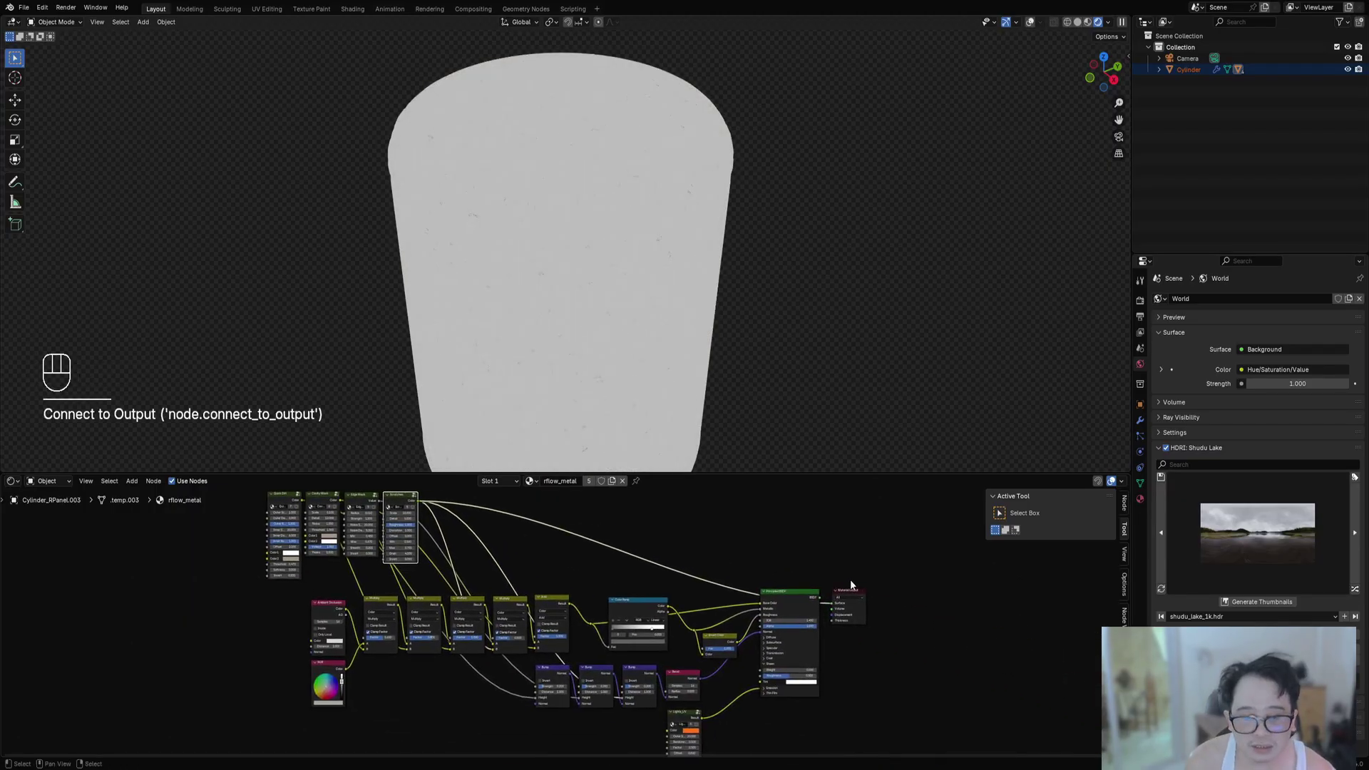
{"action": "left_click", "coordinate": [802, 596], "text": "ctrl+shift"}
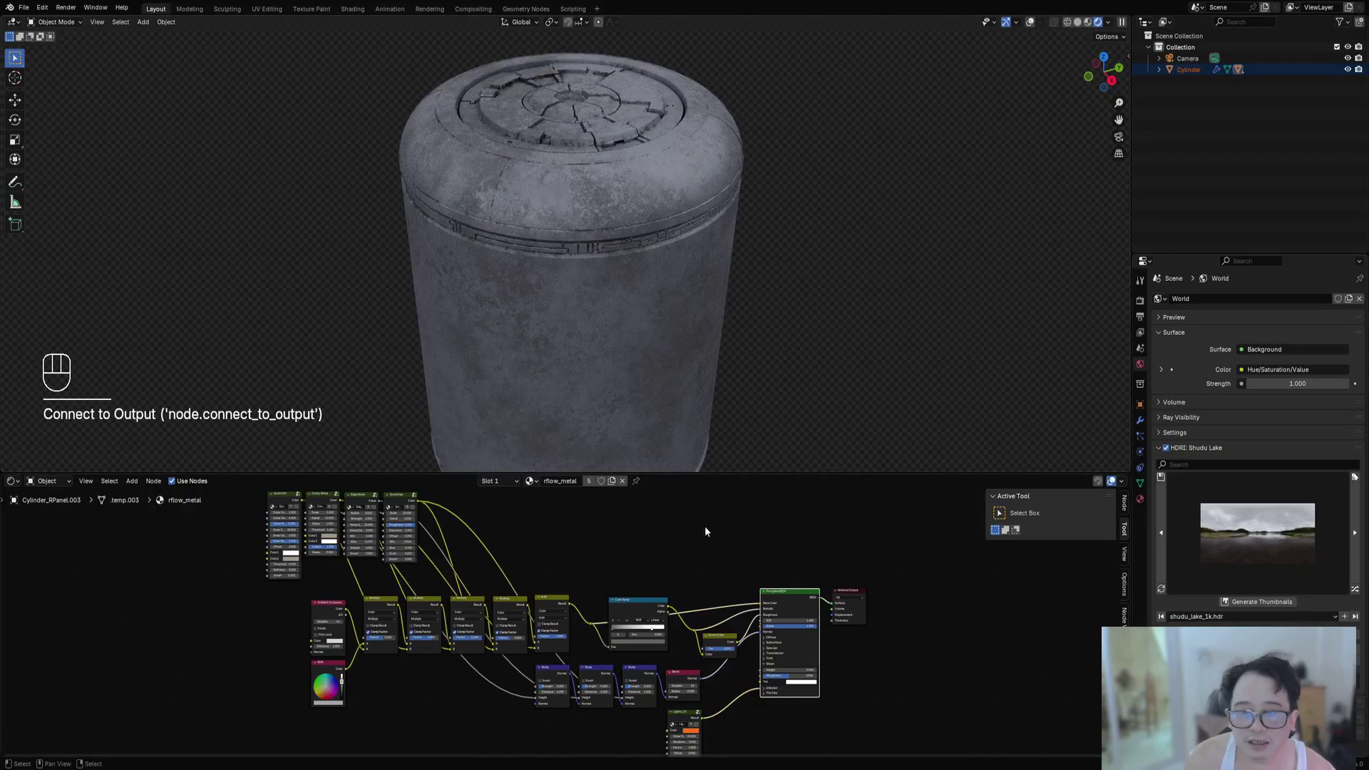
{"action": "scroll", "coordinate": [760, 657], "scroll_direction": "up", "scroll_amount": 2}
{"action": "left_click_drag", "start_coordinate": [703, 637], "coordinate": [681, 636]}
Set the Quick Dirt node's Outer Scale to 0.5 and inspect the dirt on the cylinder's side and top.
{"action": "middle_click_drag", "start_coordinate": [739, 334], "coordinate": [675, 222]}
{"action": "scroll", "coordinate": [178, 530], "scroll_direction": "down", "scroll_amount": 1}
{"action": "middle_click_drag", "start_coordinate": [179, 531], "coordinate": [511, 629]}
{"action": "scroll", "coordinate": [511, 630], "scroll_direction": "up", "scroll_amount": 6}
{"action": "left_click", "coordinate": [401, 505]}
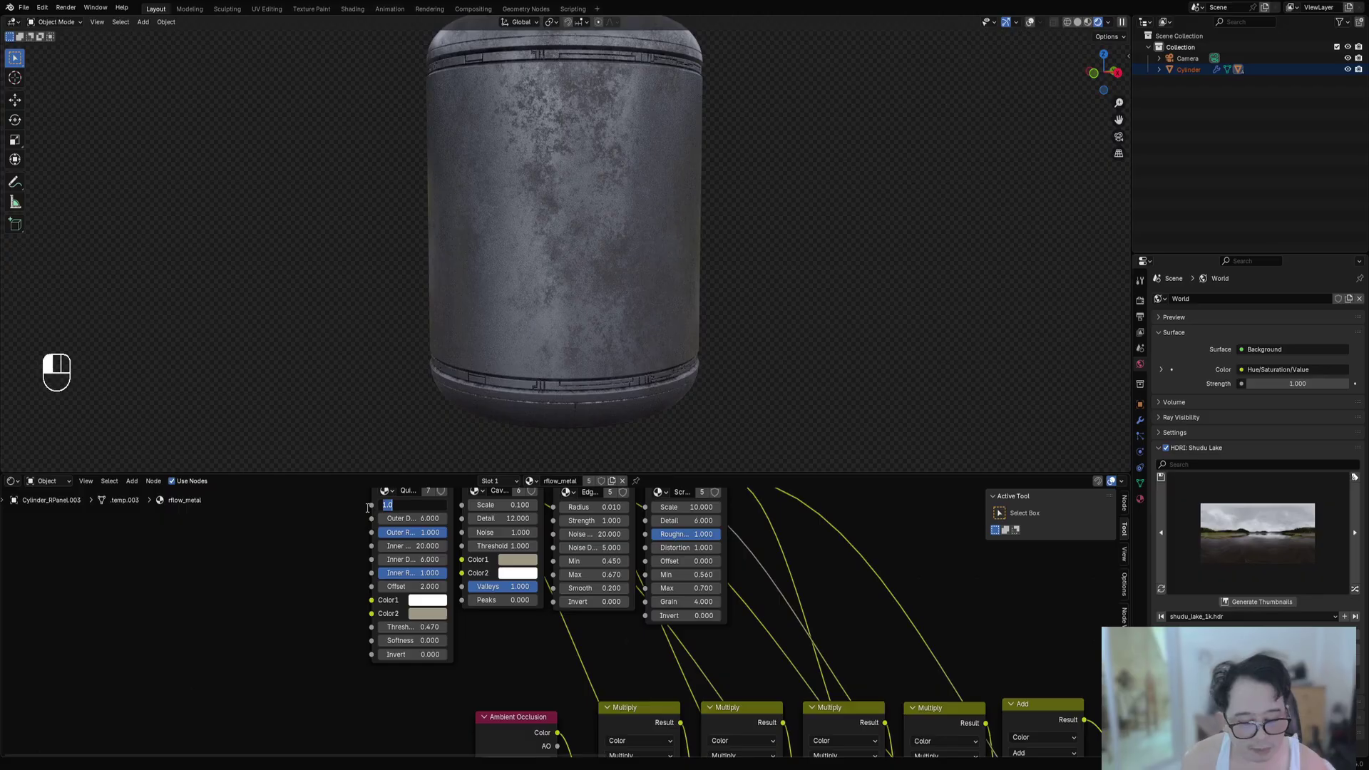
{"action": "key", "text": "Return"}
{"action": "middle_click_drag", "start_coordinate": [820, 262], "coordinate": [722, 303]}
{"action": "scroll", "coordinate": [710, 363], "scroll_direction": "up", "scroll_amount": 5}
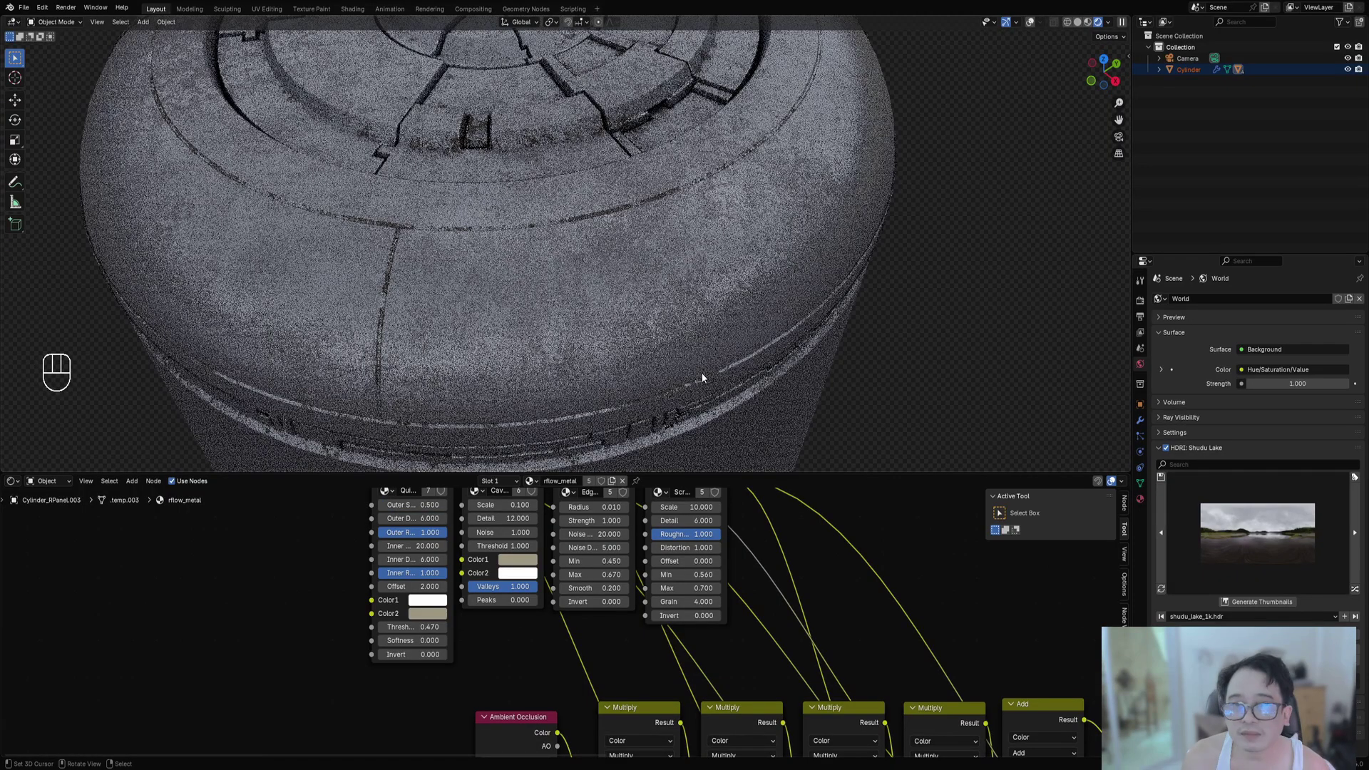
Set the Edge Mask node's Strength to 2 and inspect the edge wear around the cylinder's top.
{"action": "scroll", "coordinate": [688, 332], "scroll_direction": "down", "scroll_amount": 5}
{"action": "mouse_move", "coordinate": [698, 364]}
{"action": "middle_mouse_down"}
{"action": "mouse_move", "coordinate": [688, 333]}
{"action": "mouse_move", "coordinate": [692, 345]}
{"action": "middle_mouse_up"}
{"action": "scroll", "coordinate": [692, 347], "scroll_direction": "up", "scroll_amount": 4}
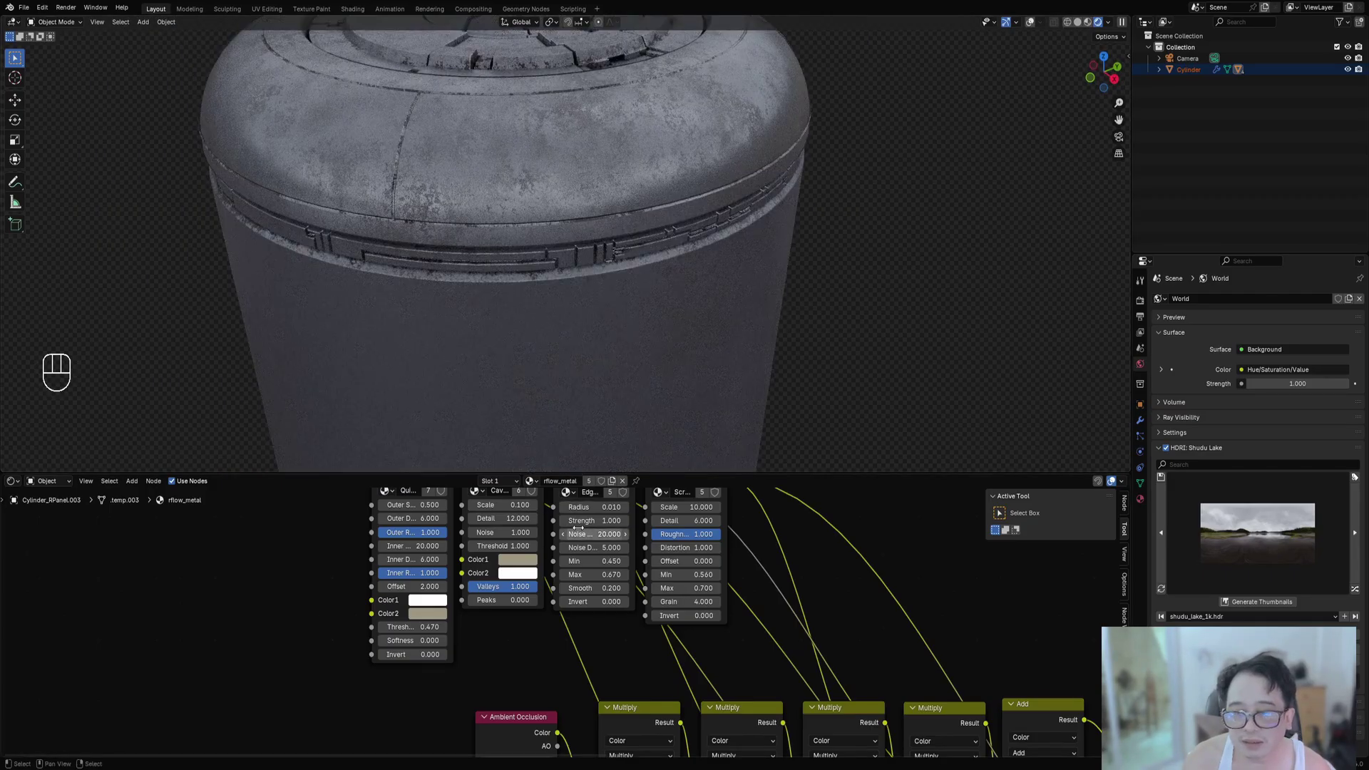
{"action": "double_click", "coordinate": [576, 522]}
{"action": "type", "text": "2"}
{"action": "key", "text": "Return"}
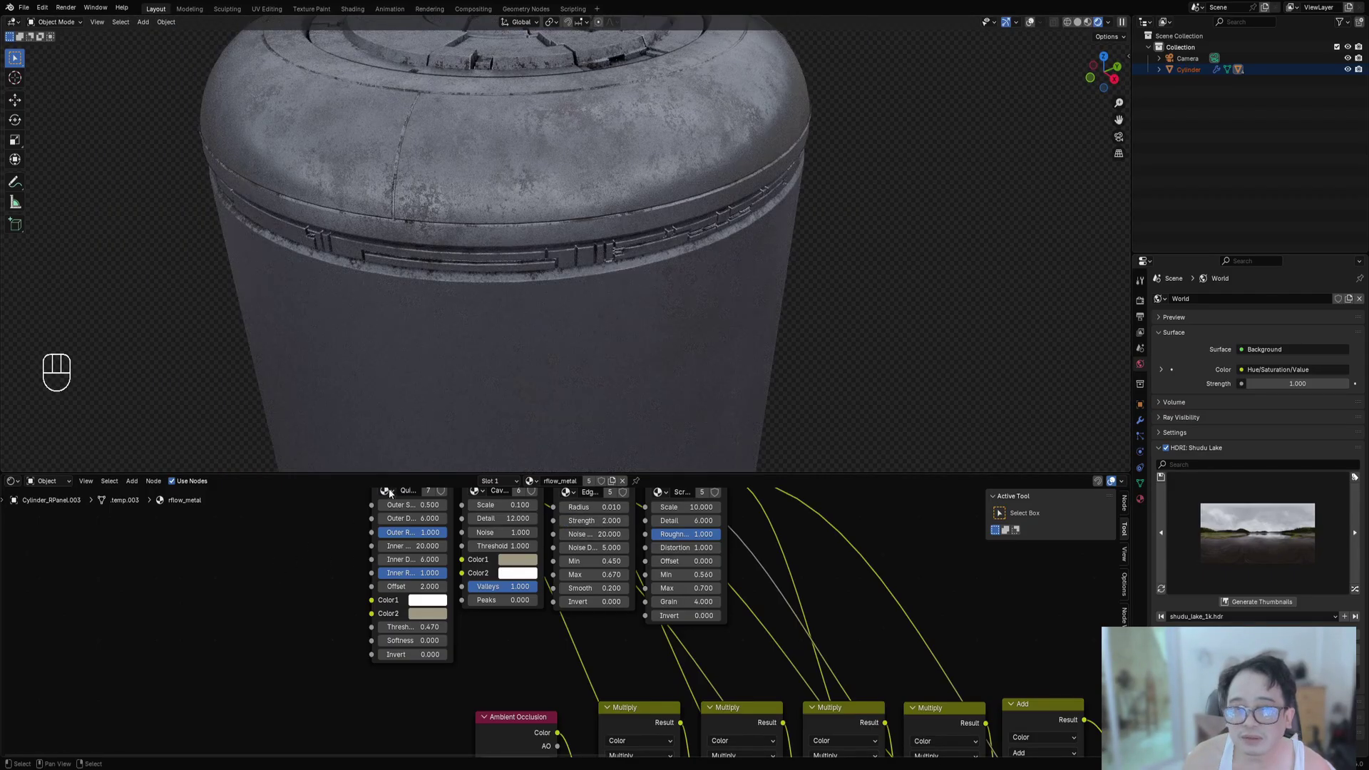
{"action": "scroll", "coordinate": [559, 361], "scroll_direction": "up", "scroll_amount": 6}
{"action": "scroll", "coordinate": [563, 361], "scroll_direction": "down", "scroll_amount": 6}
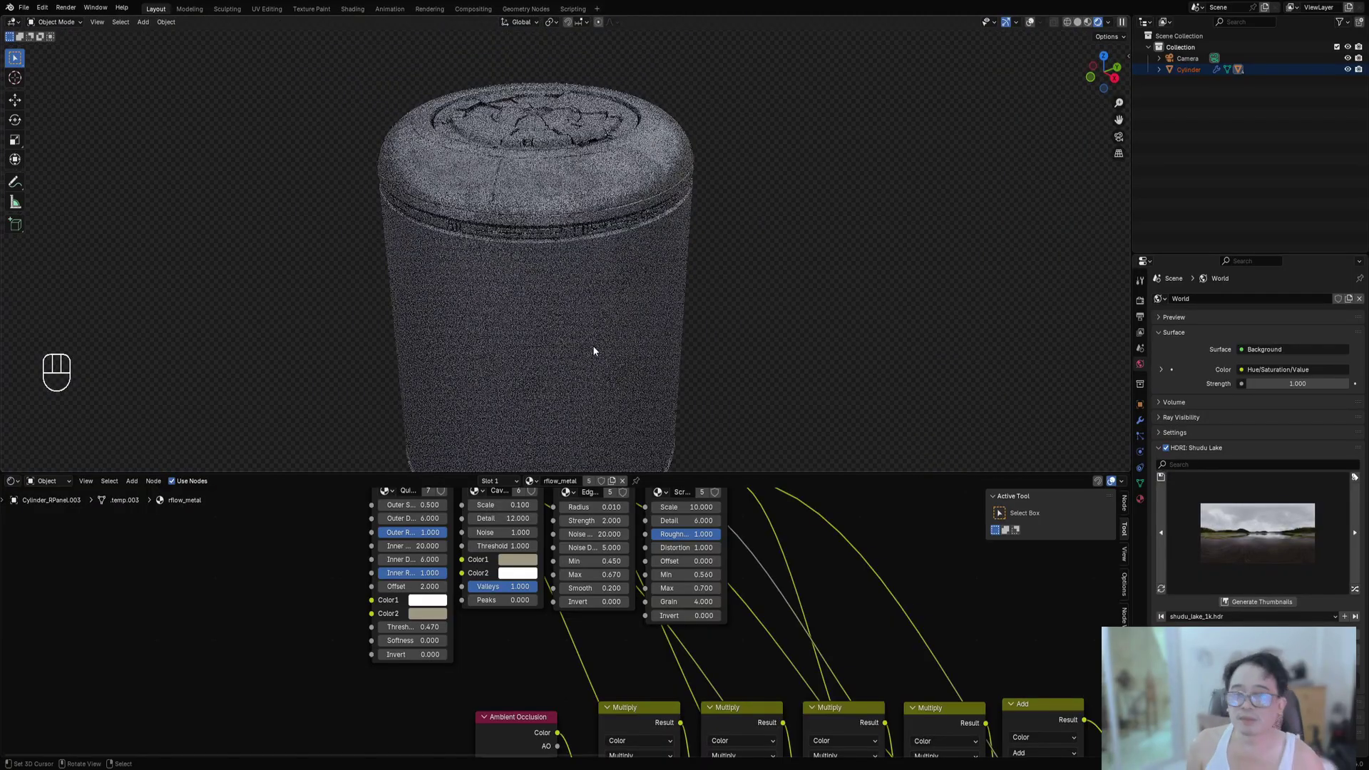
{"action": "middle_click_drag", "start_coordinate": [593, 347], "coordinate": [632, 365]}
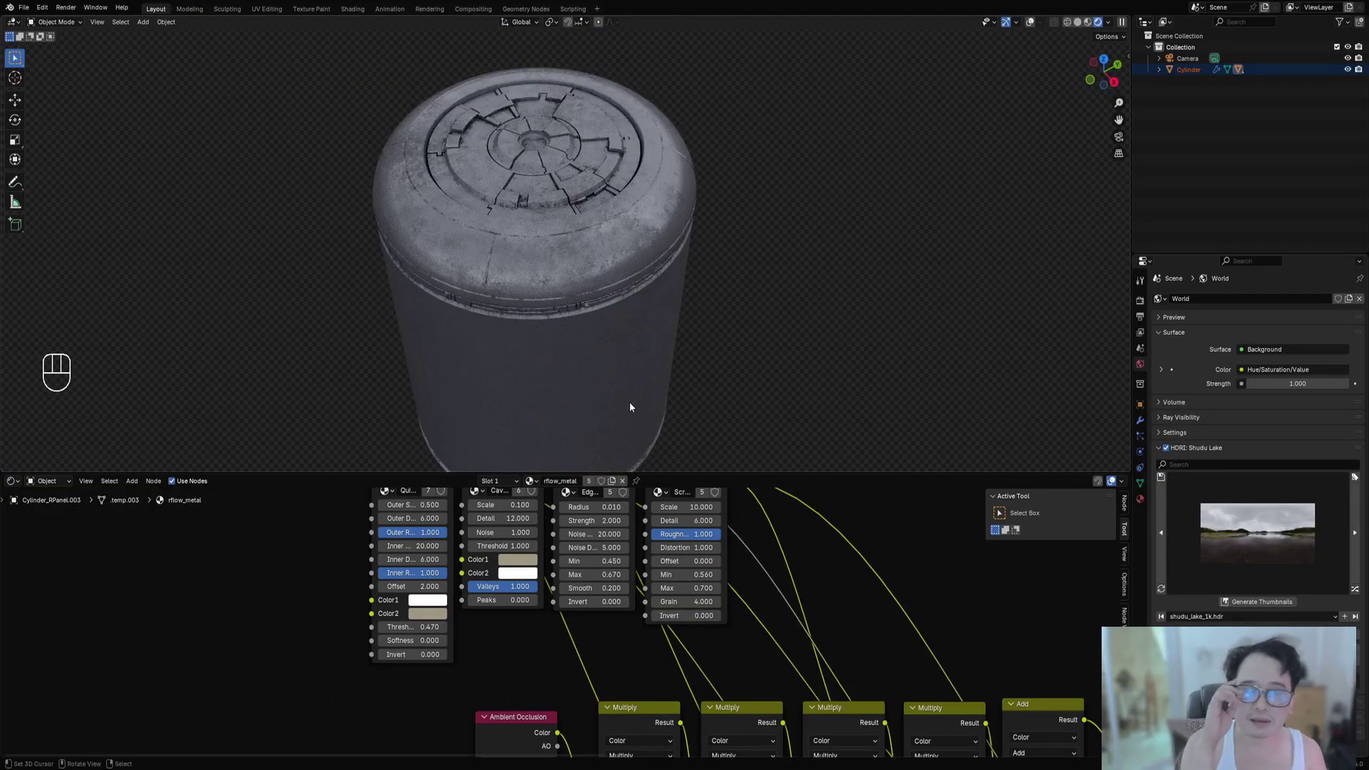
{"action": "middle_click_drag", "start_coordinate": [716, 333], "coordinate": [674, 306]}
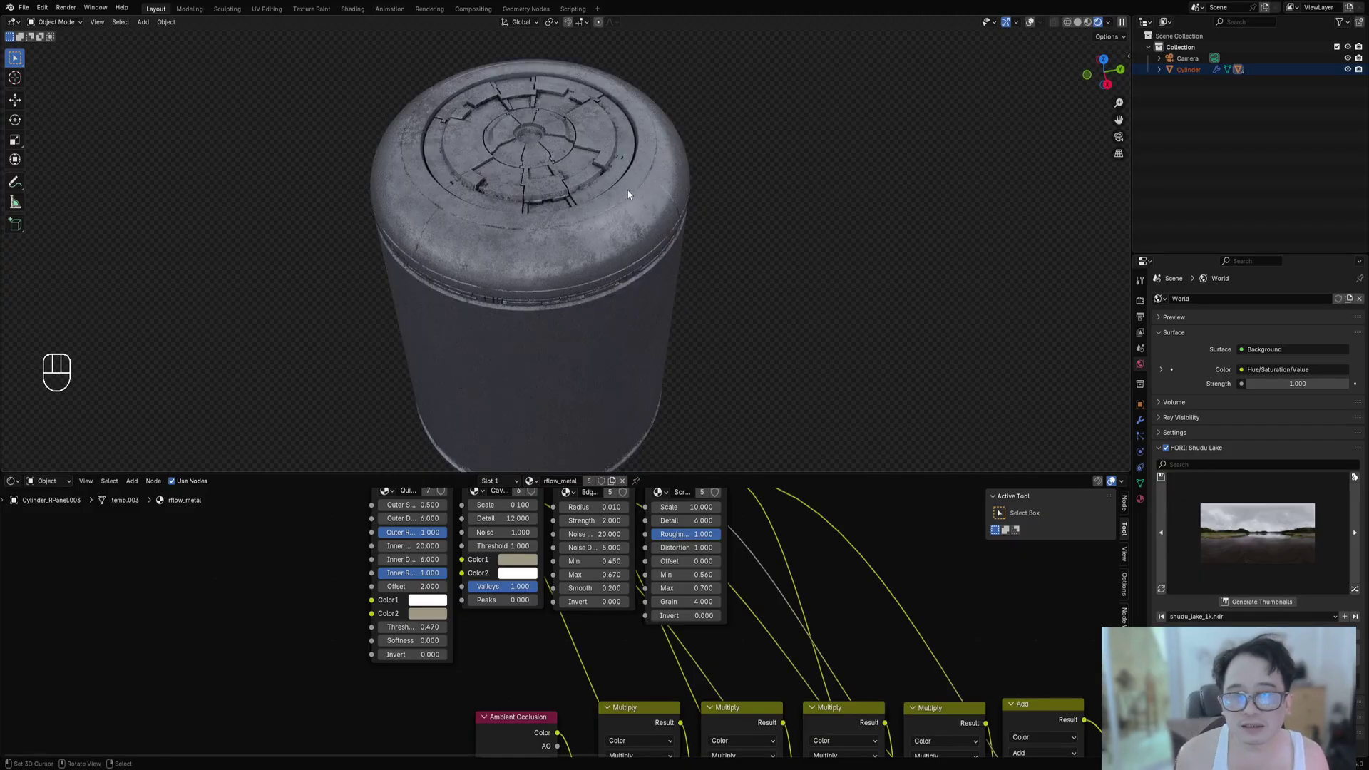
In Solid shading, select the panel objects grouped under the cylinder body and save the file.
{"action": "right_click", "coordinate": [597, 225]}
{"action": "key", "text": "z"}
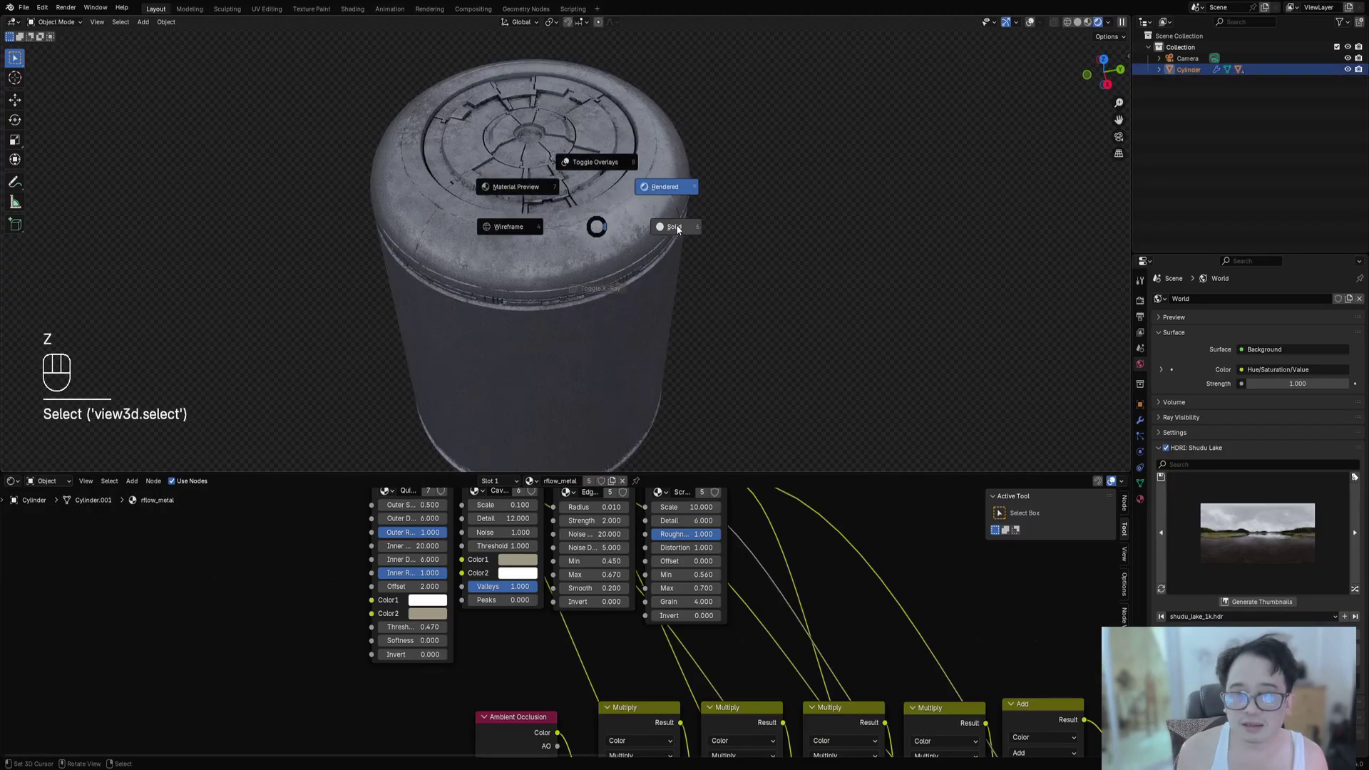
{"action": "left_click", "coordinate": [673, 225]}
{"action": "key", "text": "shift+g"}
{"action": "left_click", "coordinate": [589, 218]}
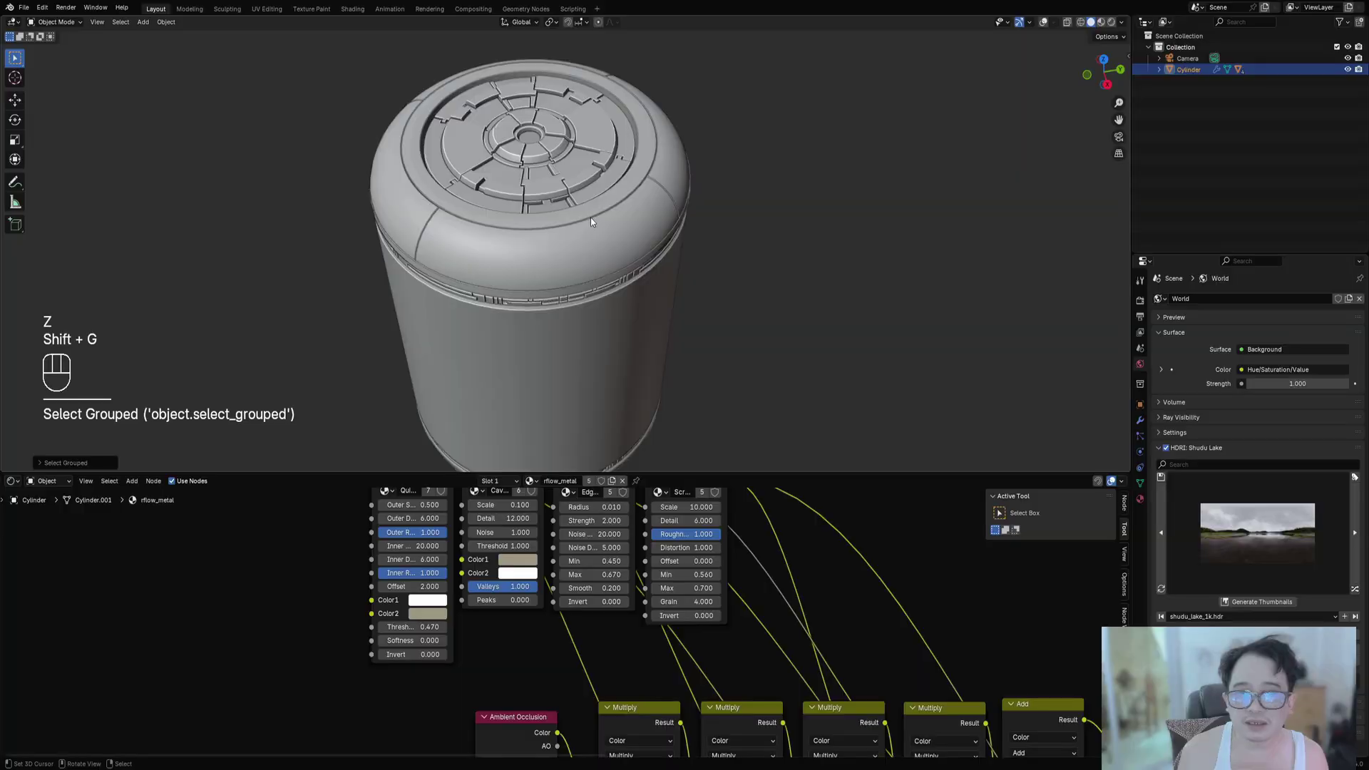
{"action": "key", "text": "shift+alt+z"}
{"action": "key", "text": "shift+alt+z"}
{"action": "key", "text": "ctrl+s"}
Run Random Flow's Random VColor on the selected panels with the preset "no saturation value 3".
{"action": "key", "text": "shift+q"}
{"action": "mouse_move", "coordinate": [653, 181]}
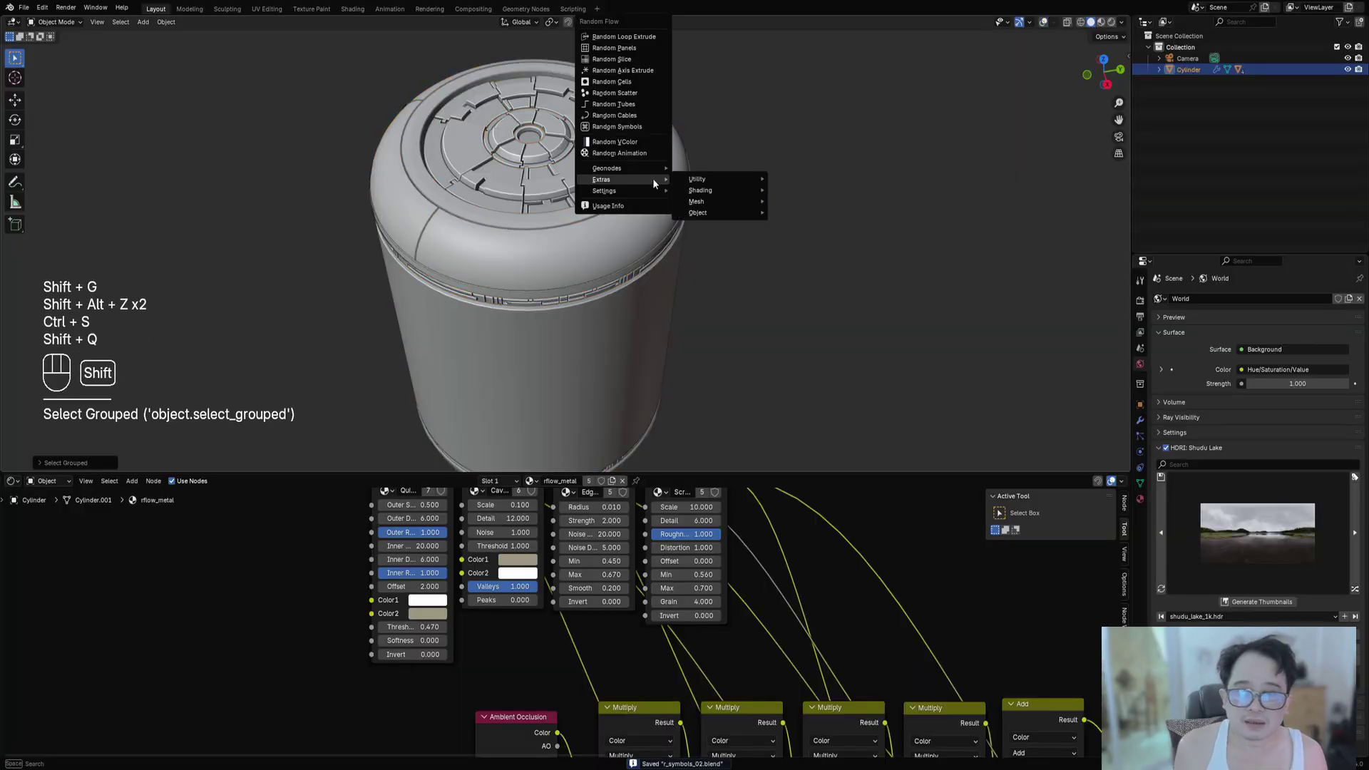
{"action": "left_click", "coordinate": [619, 141]}
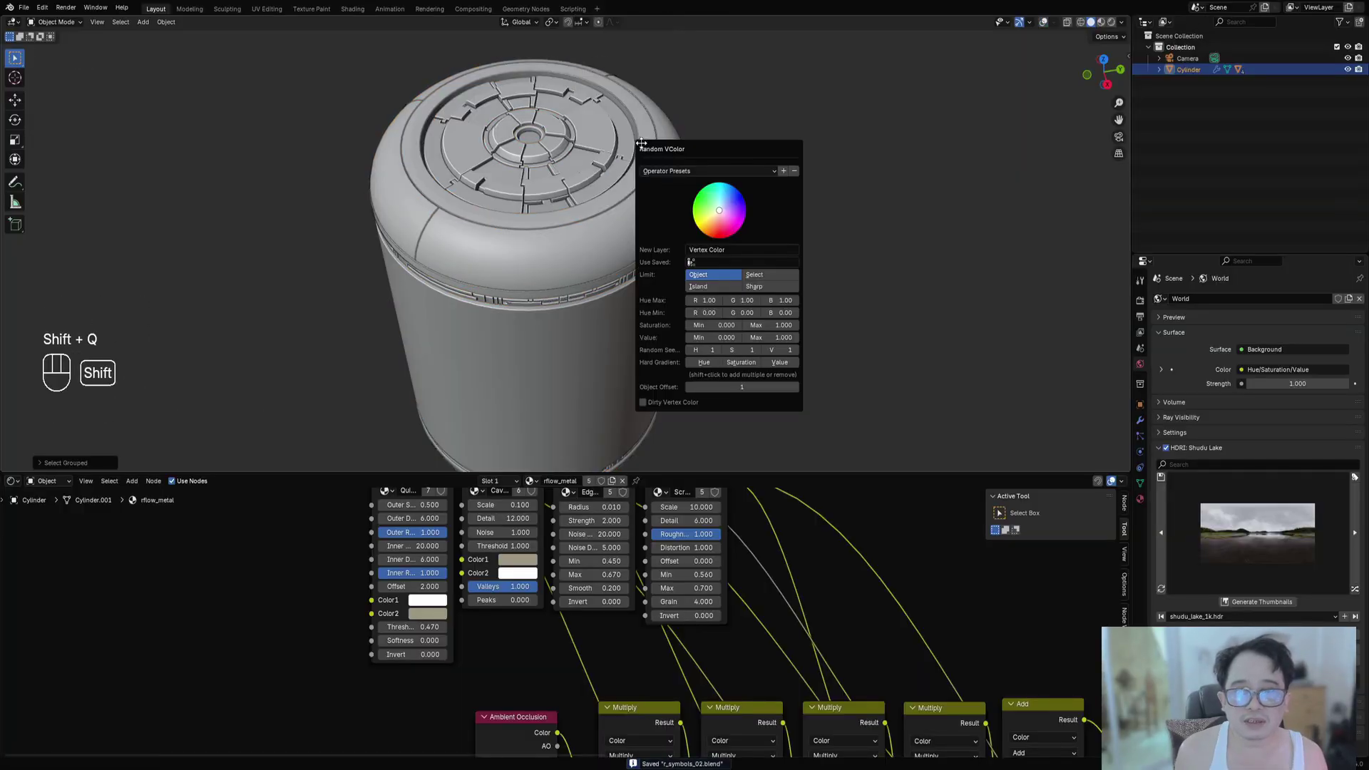
{"action": "left_click", "coordinate": [695, 170]}
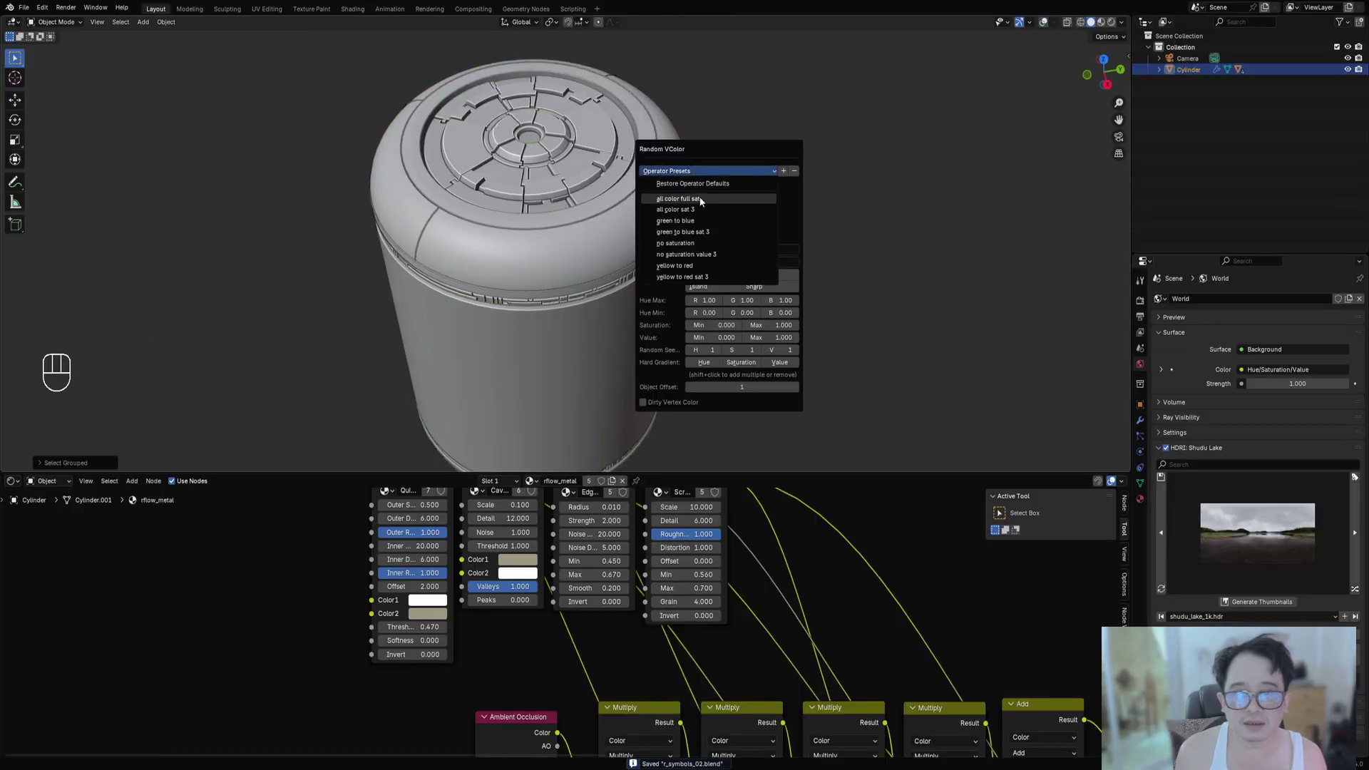
{"action": "left_click", "coordinate": [711, 254]}
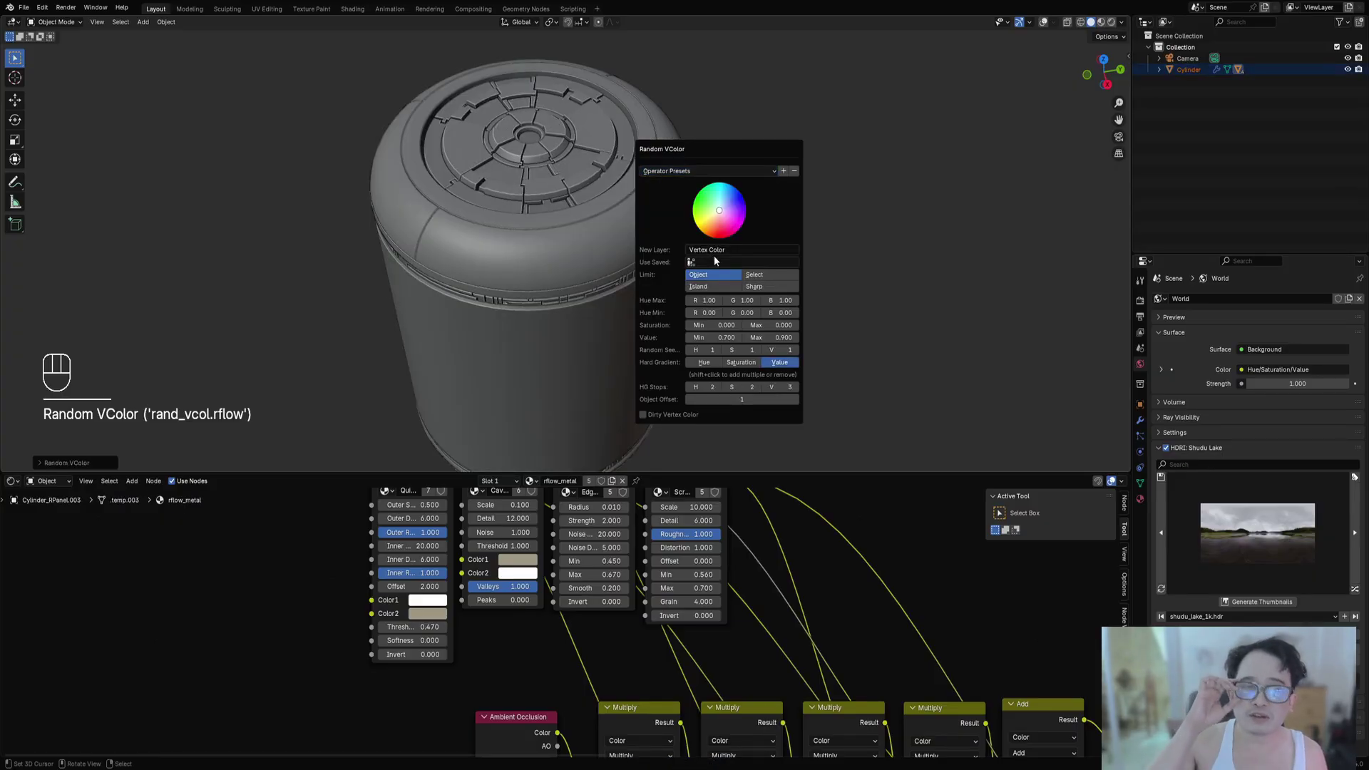
{"action": "left_click", "coordinate": [687, 171]}
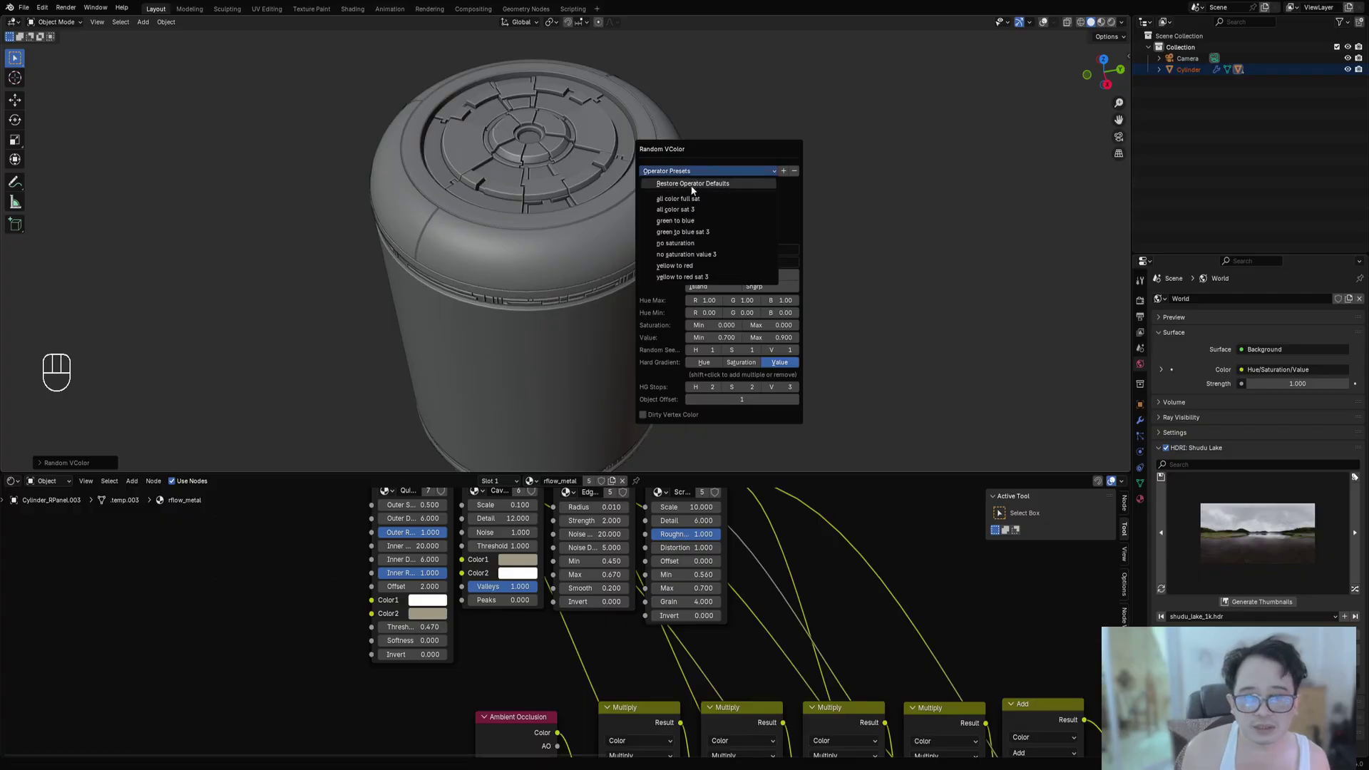
{"action": "left_click", "coordinate": [688, 255]}
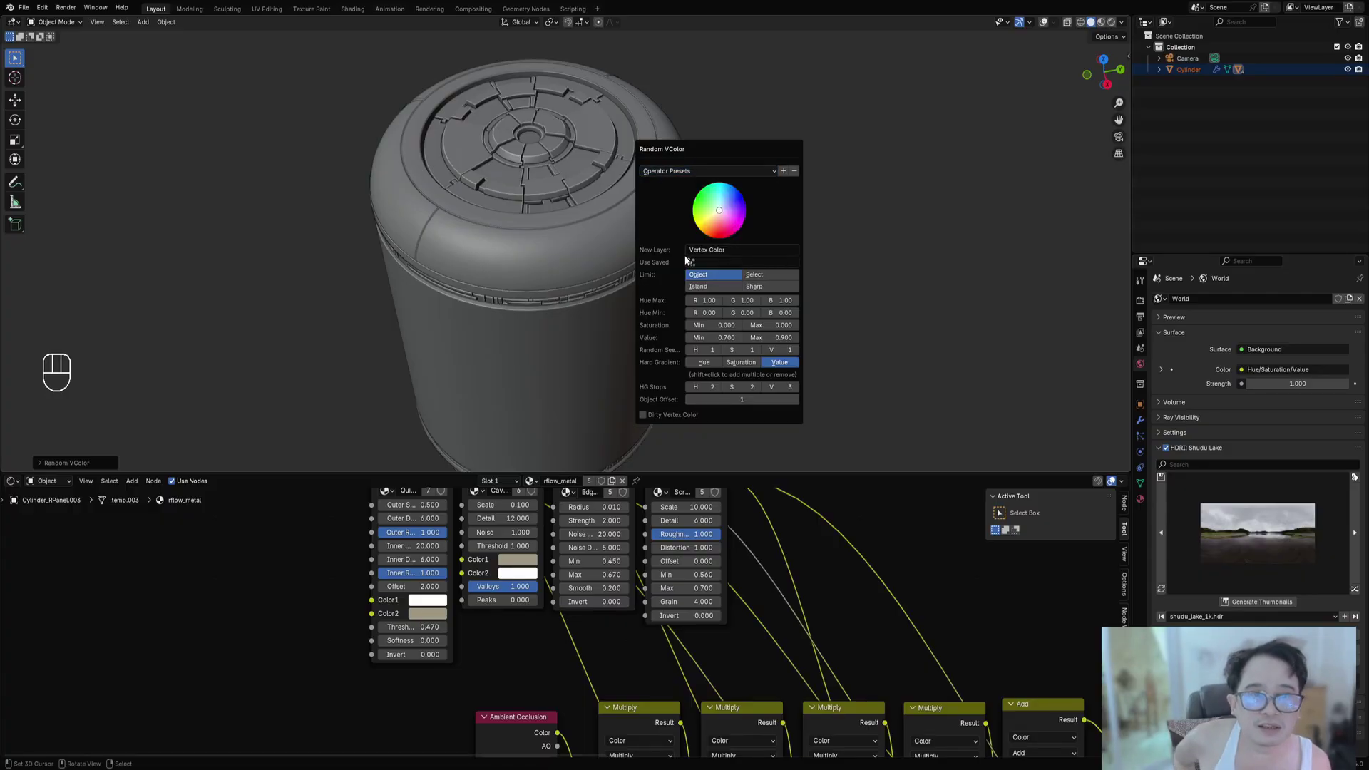
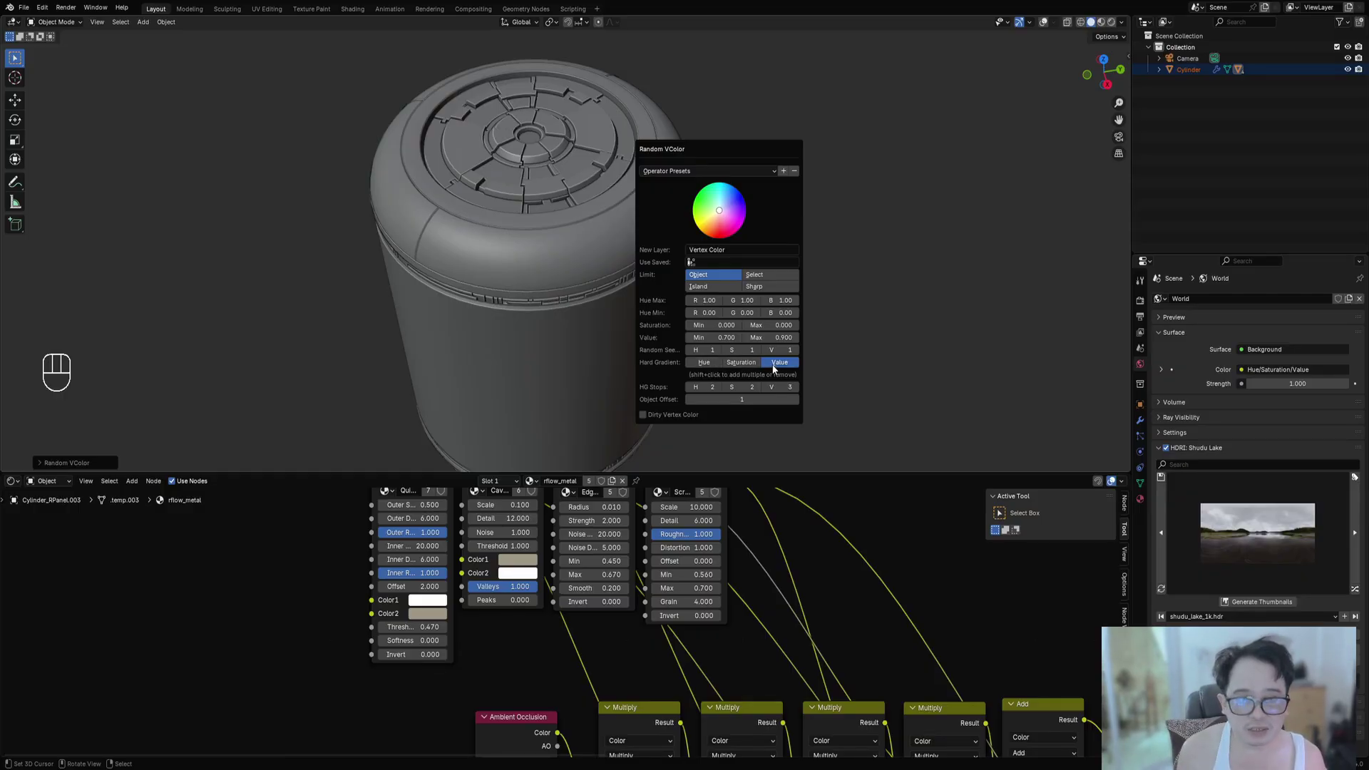
Limit the random vertex colors to Island and cycle the Value random seed for a different gray distribution.
{"action": "left_click", "coordinate": [699, 286]}
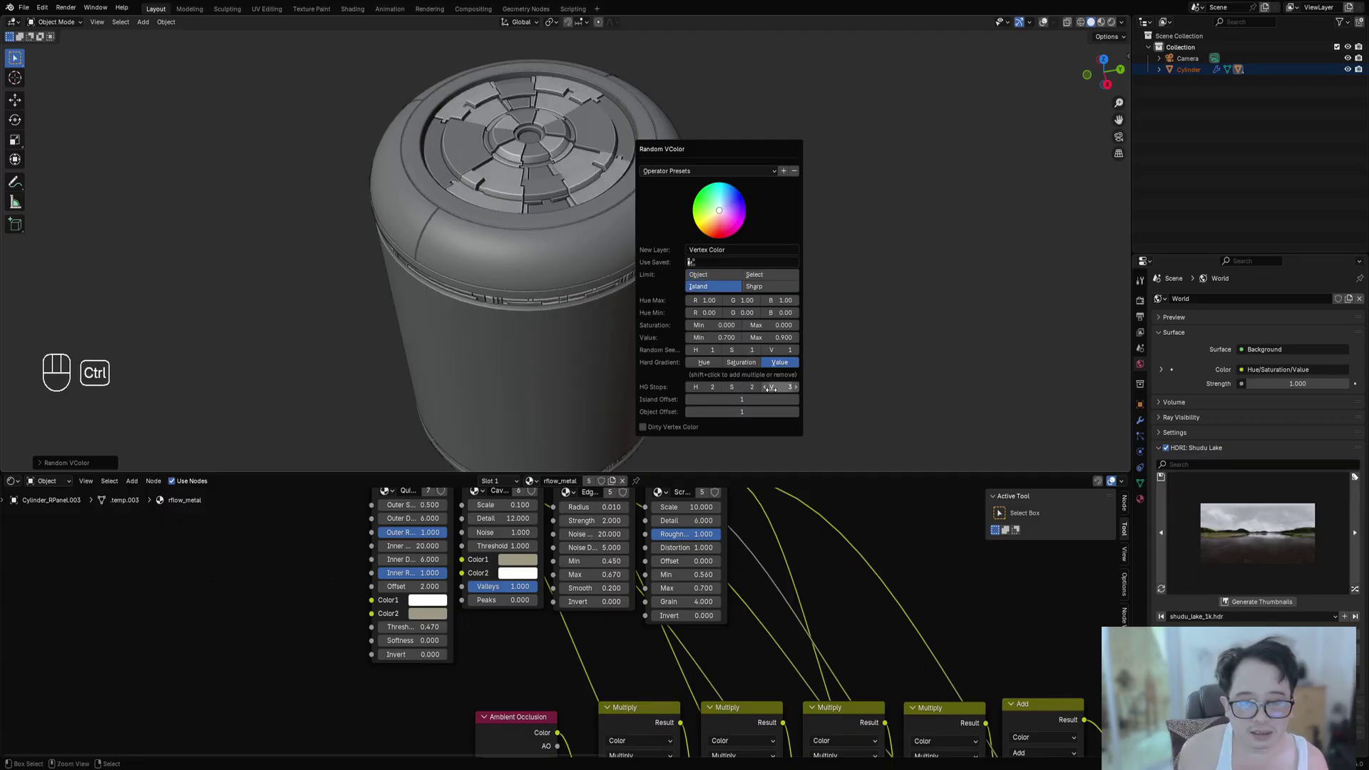
{"action": "scroll", "coordinate": [774, 350], "scroll_direction": "up", "scroll_amount": 5, "text": "ctrl"}
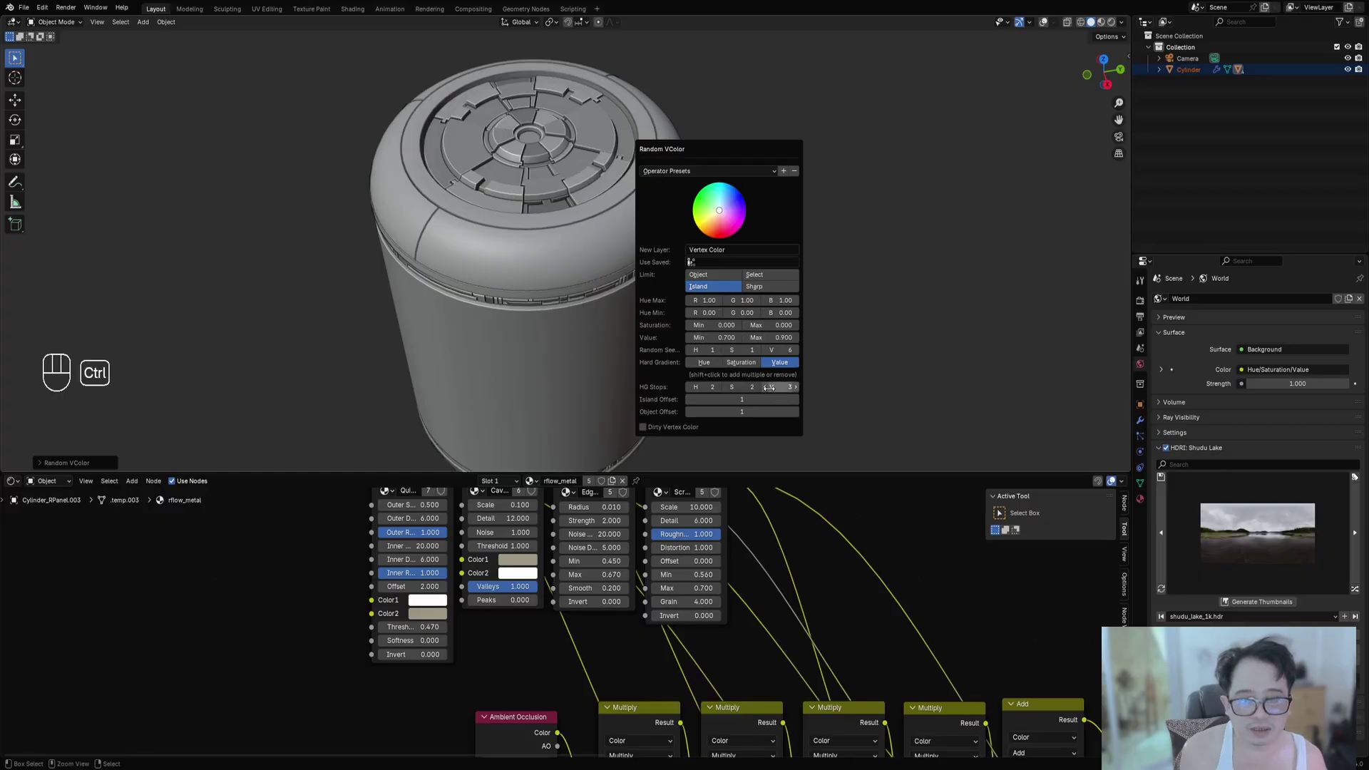
{"action": "scroll", "coordinate": [770, 386], "scroll_direction": "up", "scroll_amount": 1, "text": "ctrl"}
{"action": "scroll", "coordinate": [773, 349], "scroll_direction": "up", "scroll_amount": 9, "text": "ctrl"}
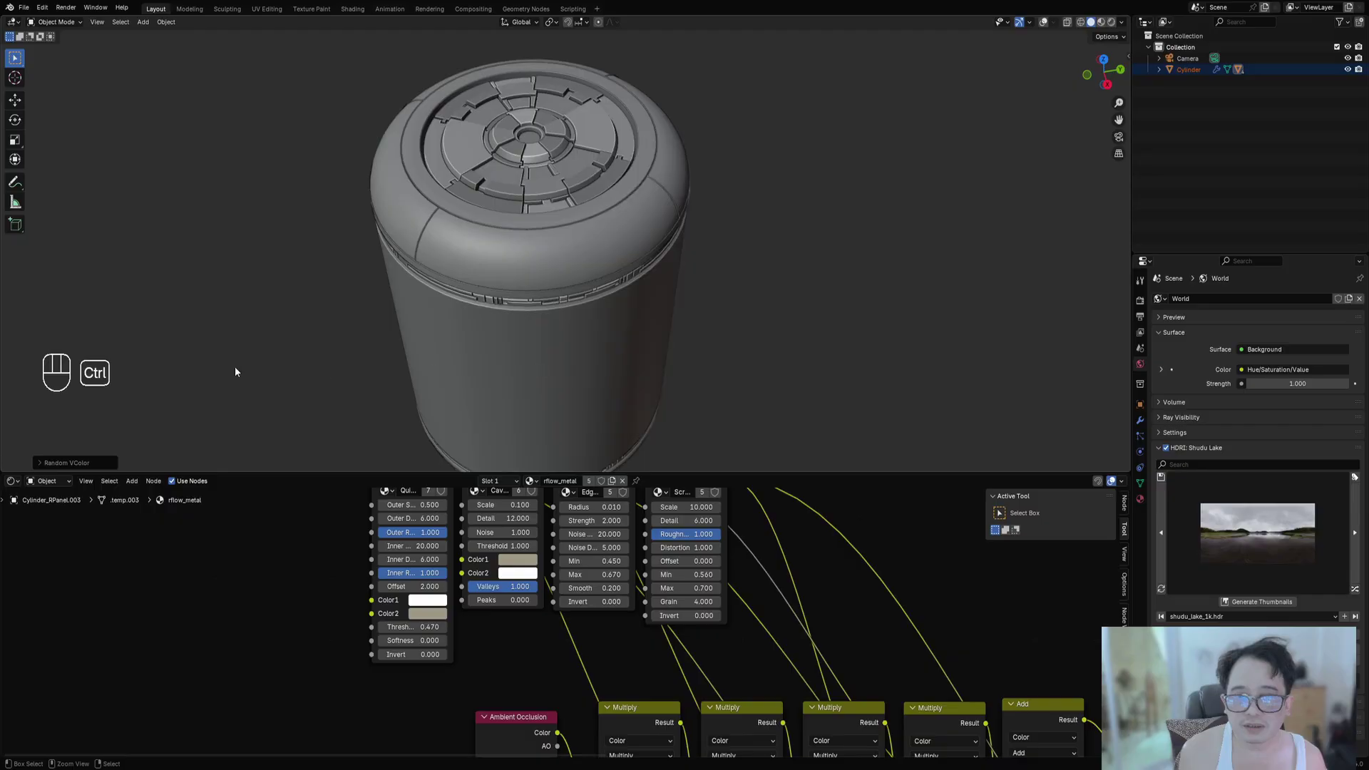
Check the recolored panels around the cylinder and save the file.
{"action": "scroll", "coordinate": [607, 300], "scroll_direction": "down", "scroll_amount": 2}
{"action": "middle_click_drag", "start_coordinate": [607, 299], "coordinate": [596, 276]}
{"action": "scroll", "coordinate": [593, 278], "scroll_direction": "up", "scroll_amount": 1}
{"action": "scroll", "coordinate": [594, 283], "scroll_direction": "up", "scroll_amount": 3}
{"action": "key", "text": "ctrl+s"}
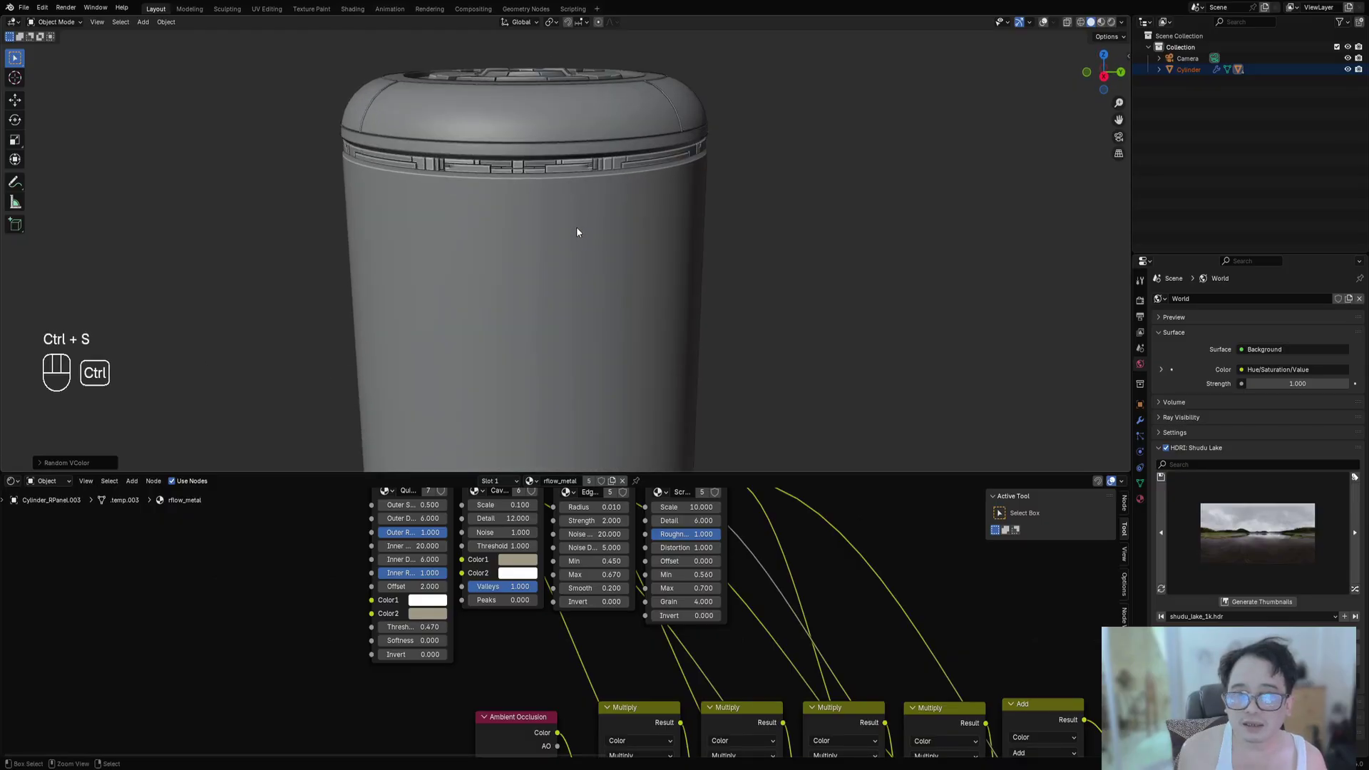
Show the overlays, edit the cylinder body in front view and add a horizontal loop cut just below the upper panel band.
{"action": "middle_click_drag", "start_coordinate": [574, 229], "coordinate": [577, 258]}
{"action": "right_click", "coordinate": [562, 218]}
{"action": "key", "text": "Tab"}
{"action": "key", "text": "shift+alt+z"}
{"action": "key", "text": "Tab"}
{"action": "right_click", "coordinate": [573, 276]}
{"action": "key", "text": "Tab"}
{"action": "scroll", "coordinate": [574, 256], "scroll_direction": "up", "scroll_amount": 3}
{"action": "key", "text": "ctrl+r"}
{"action": "left_click", "coordinate": [526, 222]}
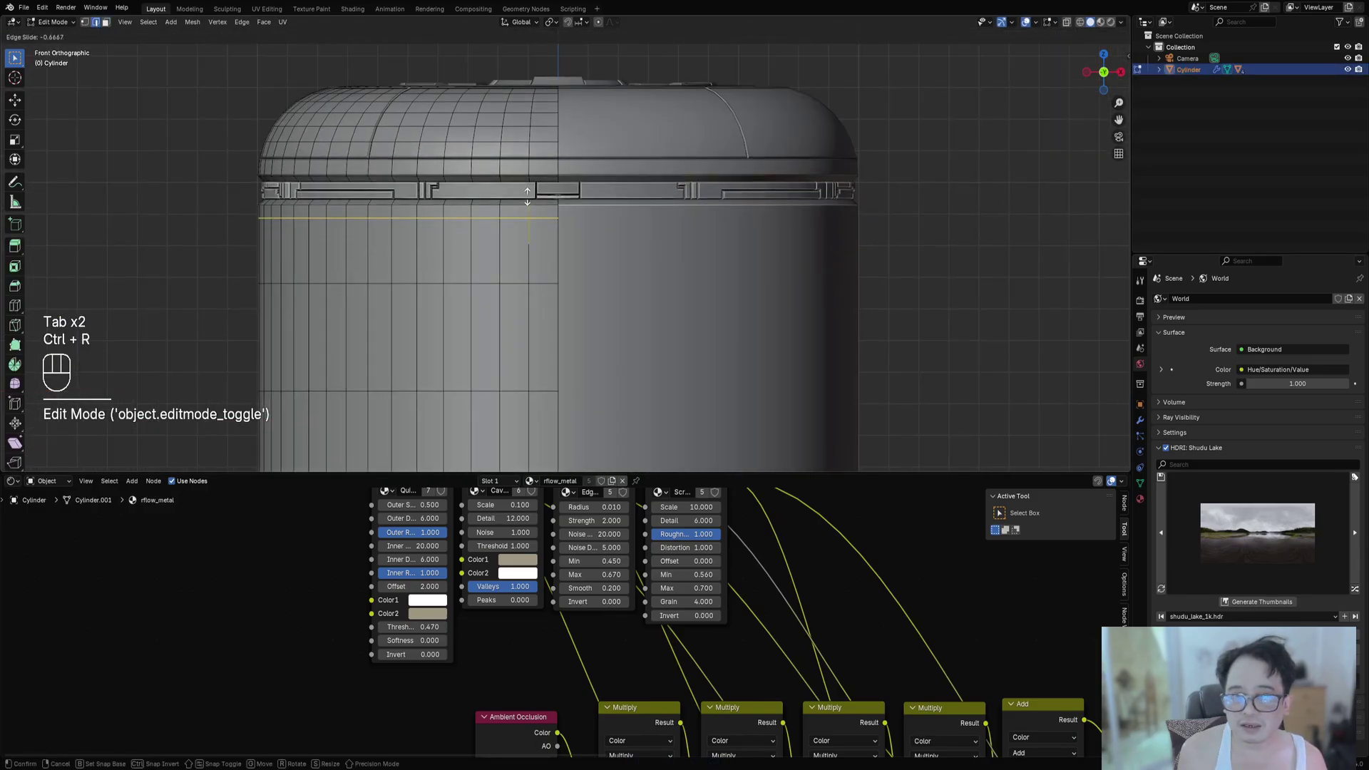
{"action": "left_click", "coordinate": [545, 203]}
{"action": "key", "text": "ctrl+b"}
{"action": "left_click", "coordinate": [580, 214]}
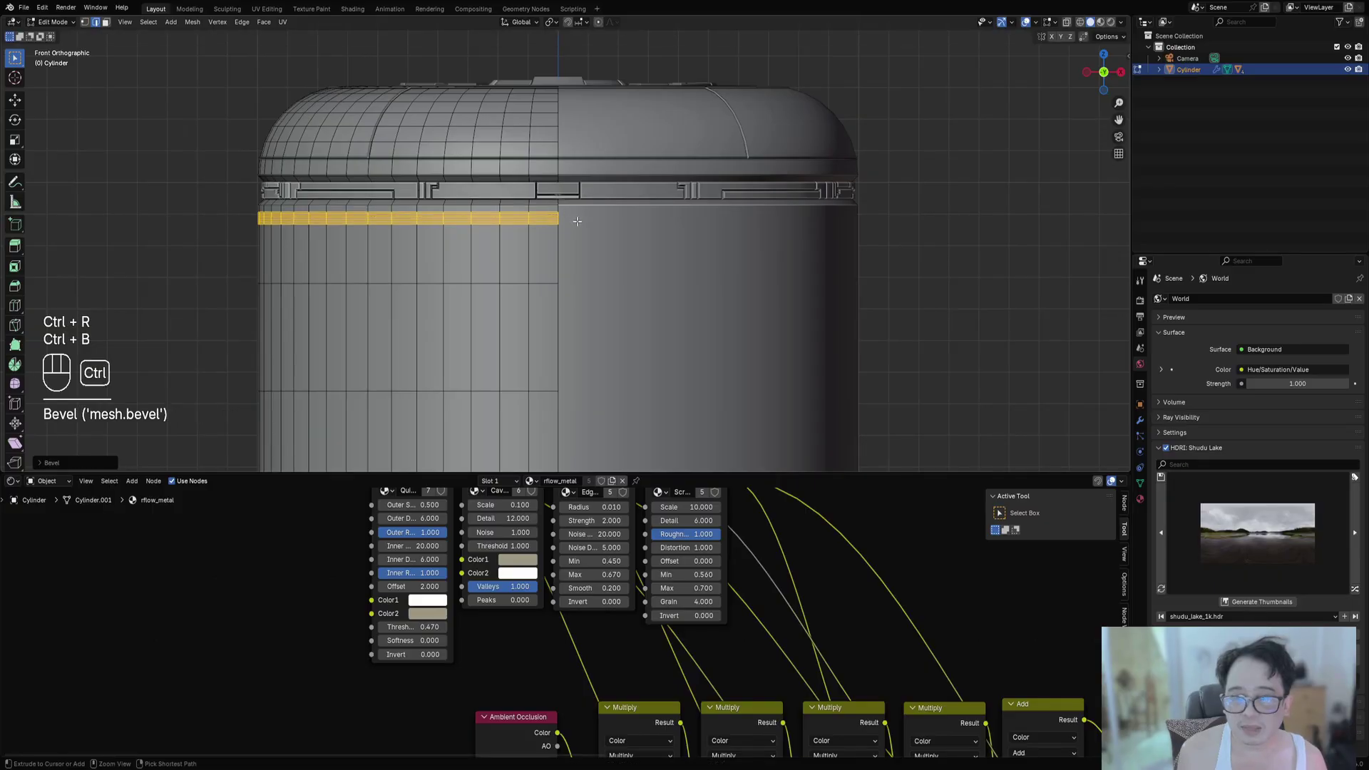
{"action": "key", "text": "ctrl+z"}
Bevel the new edge loop into a narrow single-segment band with an offset of about 0.013 m.
{"action": "key", "text": "ctrl+b"}
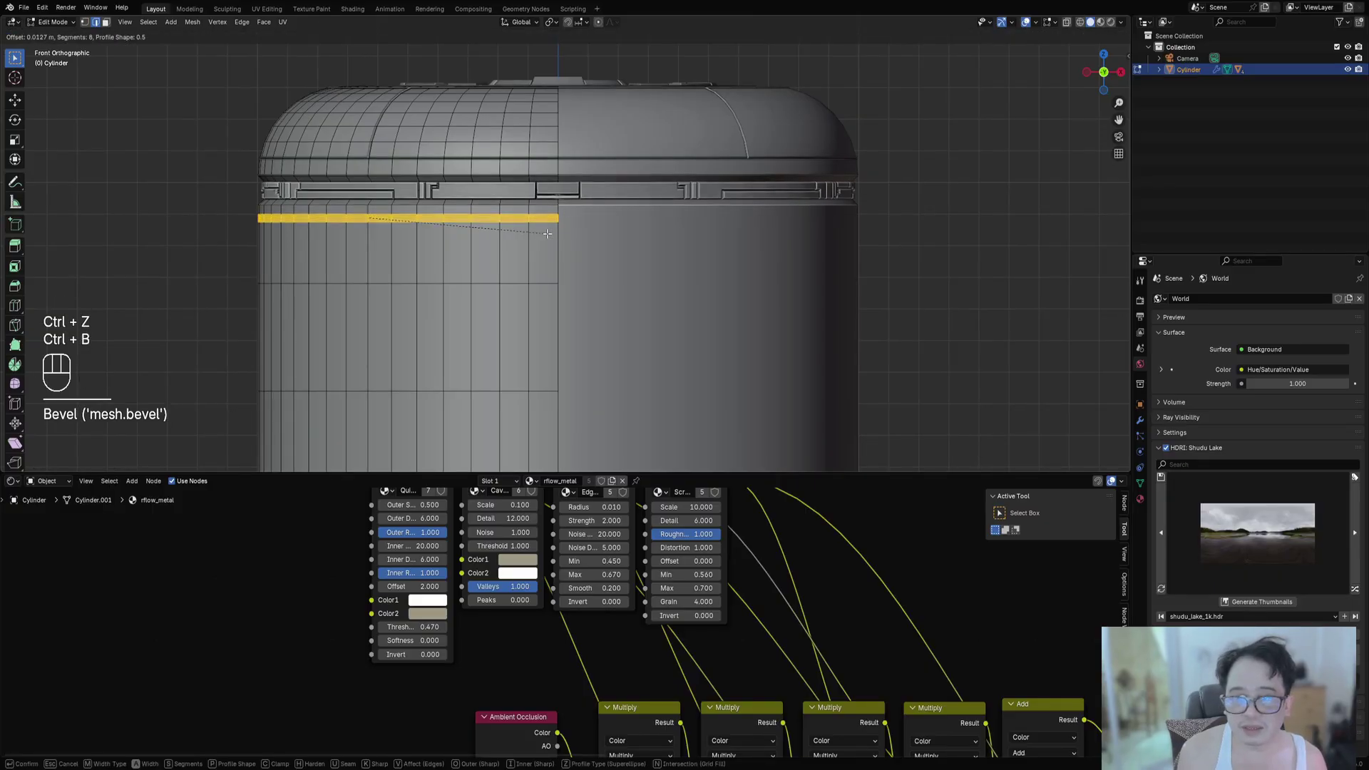
{"action": "left_click", "coordinate": [548, 234]}
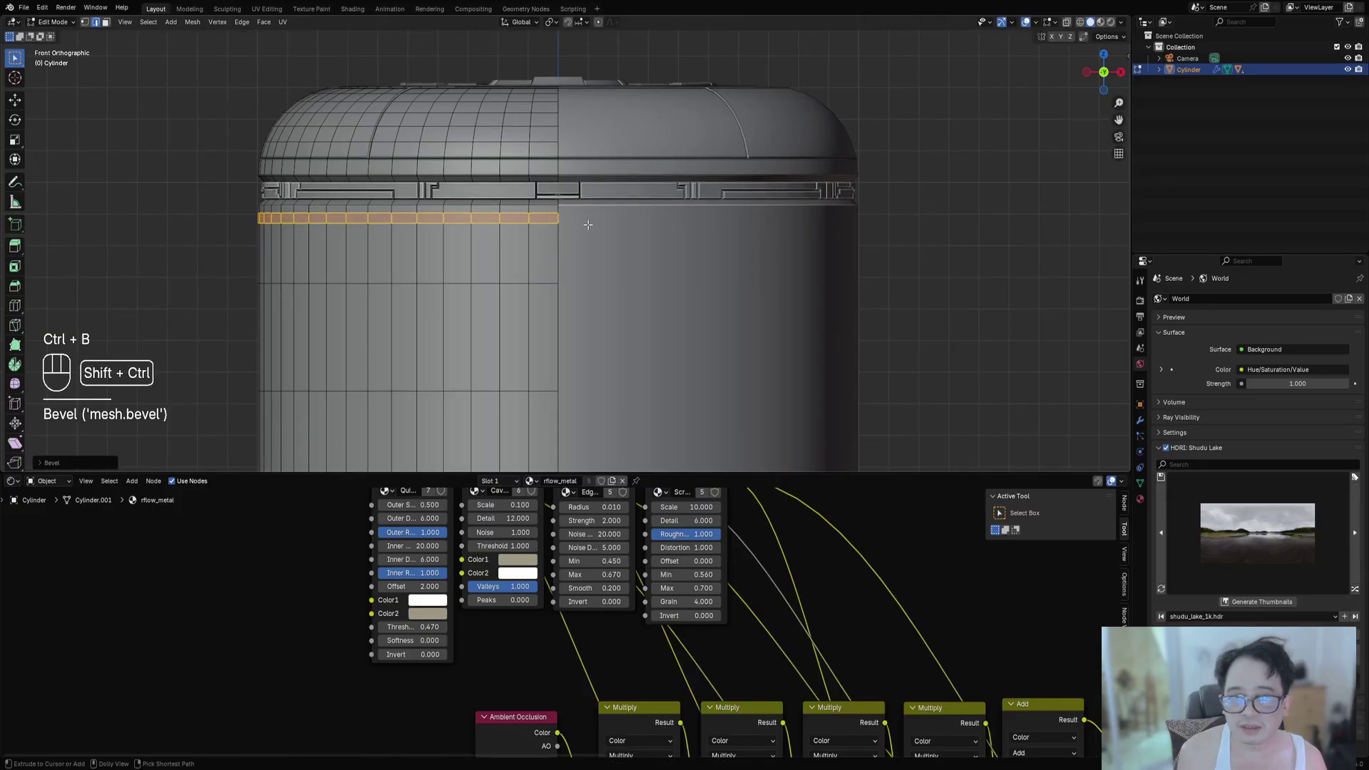
Set the narrow band's vertex color to a bright golden yellow with Creative Flow, leave edit mode and save the file.
{"action": "key", "text": "shift+ctrl+x"}
{"action": "mouse_move", "coordinate": [572, 204]}
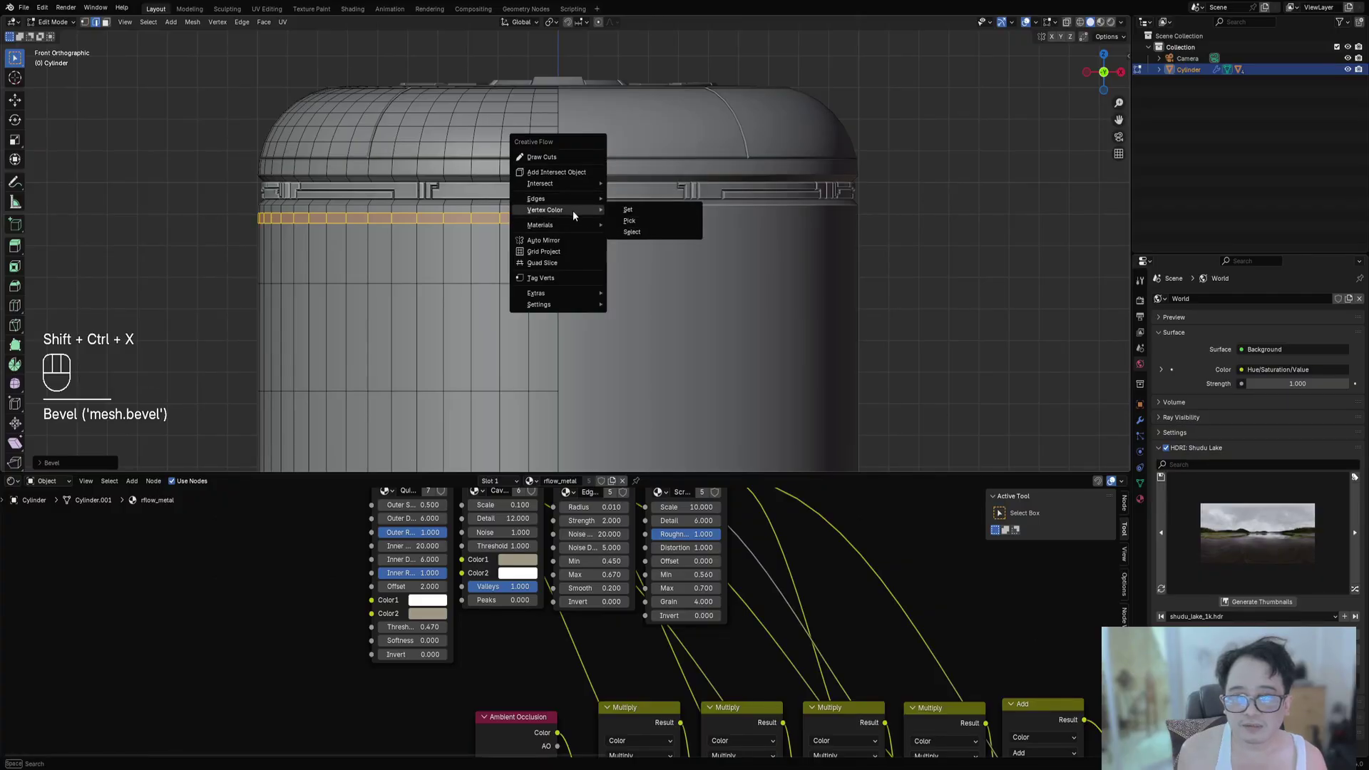
{"action": "left_click", "coordinate": [641, 211]}
{"action": "left_click", "coordinate": [691, 278]}
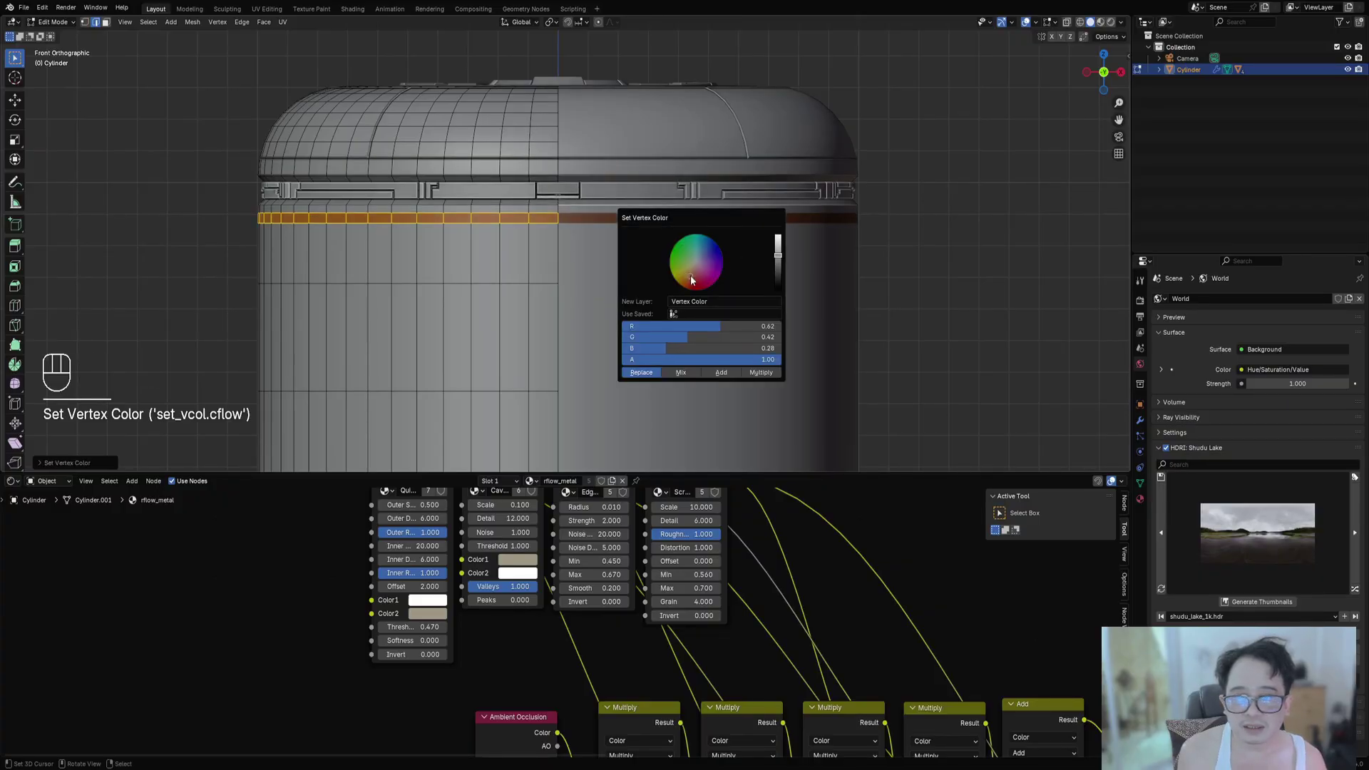
{"action": "left_click_drag", "start_coordinate": [780, 254], "coordinate": [780, 239]}
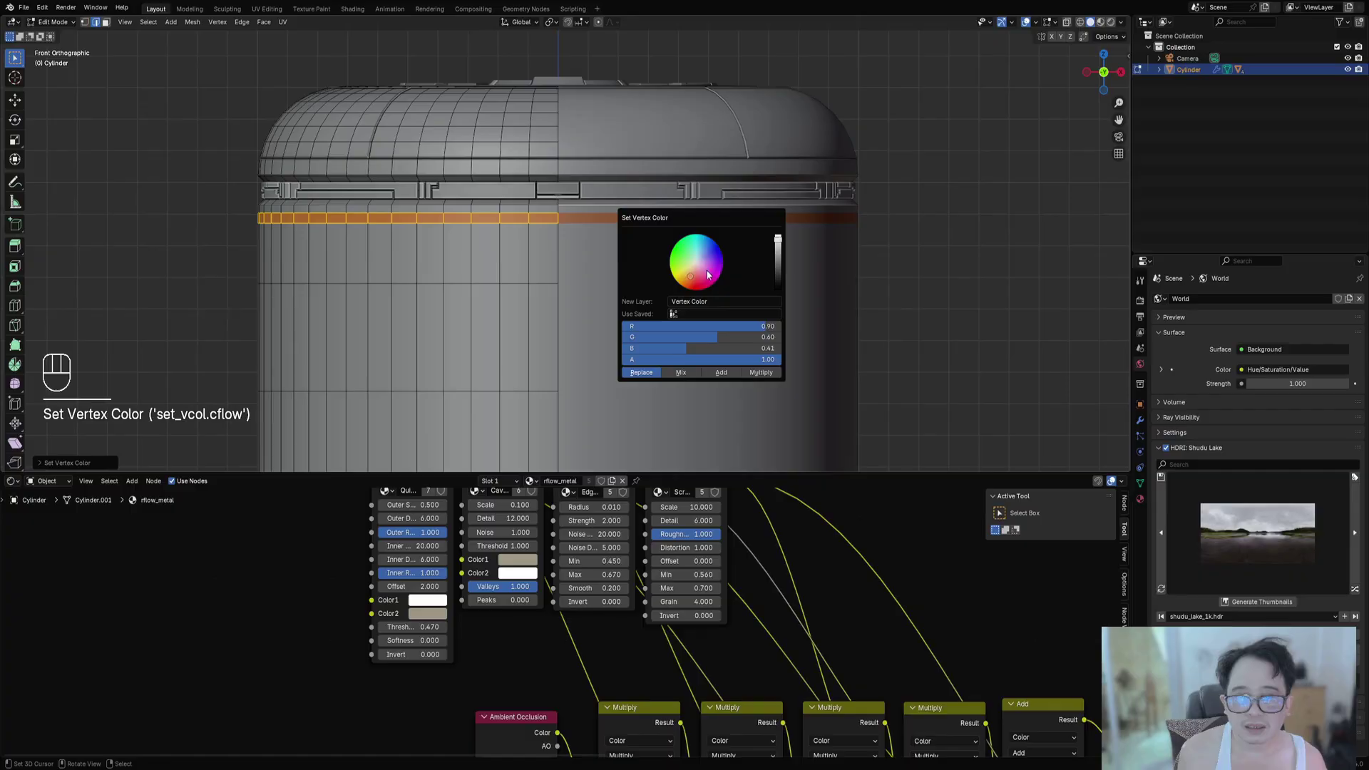
{"action": "left_click", "coordinate": [682, 279]}
{"action": "key", "text": "Tab"}
{"action": "scroll", "coordinate": [720, 256], "scroll_direction": "down", "scroll_amount": 5}
{"action": "middle_click_drag", "start_coordinate": [721, 256], "coordinate": [646, 269]}
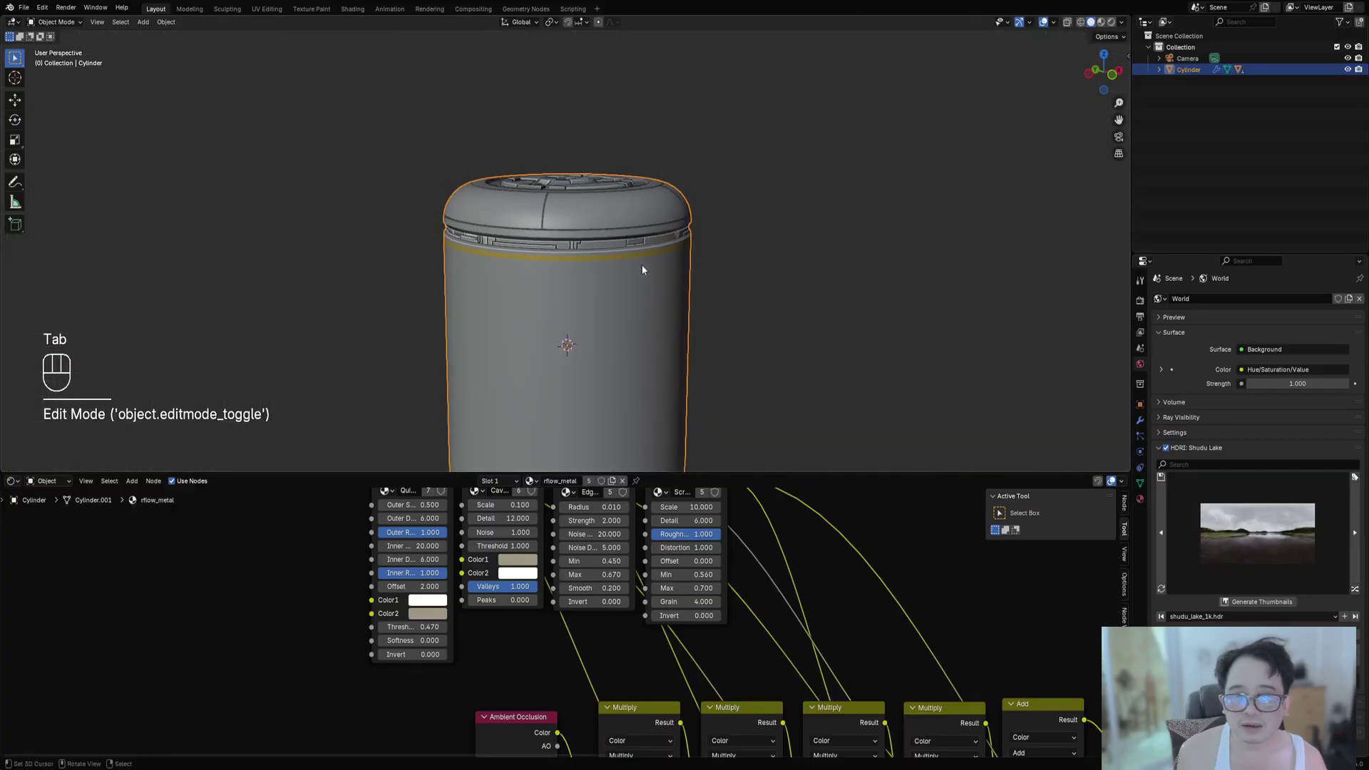
{"action": "key", "text": "ctrl+s"}
Delete the old node below Ambient Occlusion in rflow_metal and add an Attribute node reading Vertex Color in its place.
{"action": "scroll", "coordinate": [549, 607], "scroll_direction": "down", "scroll_amount": 5}
{"action": "middle_click_drag", "start_coordinate": [547, 607], "coordinate": [542, 499]}
{"action": "middle_click_drag", "start_coordinate": [643, 227], "coordinate": [634, 274]}
{"action": "middle_click_drag", "start_coordinate": [581, 592], "coordinate": [576, 521]}
{"action": "scroll", "coordinate": [567, 542], "scroll_direction": "up", "scroll_amount": 2}
{"action": "left_click", "coordinate": [494, 597]}
{"action": "key", "text": "x"}
{"action": "key", "text": "shift+a"}
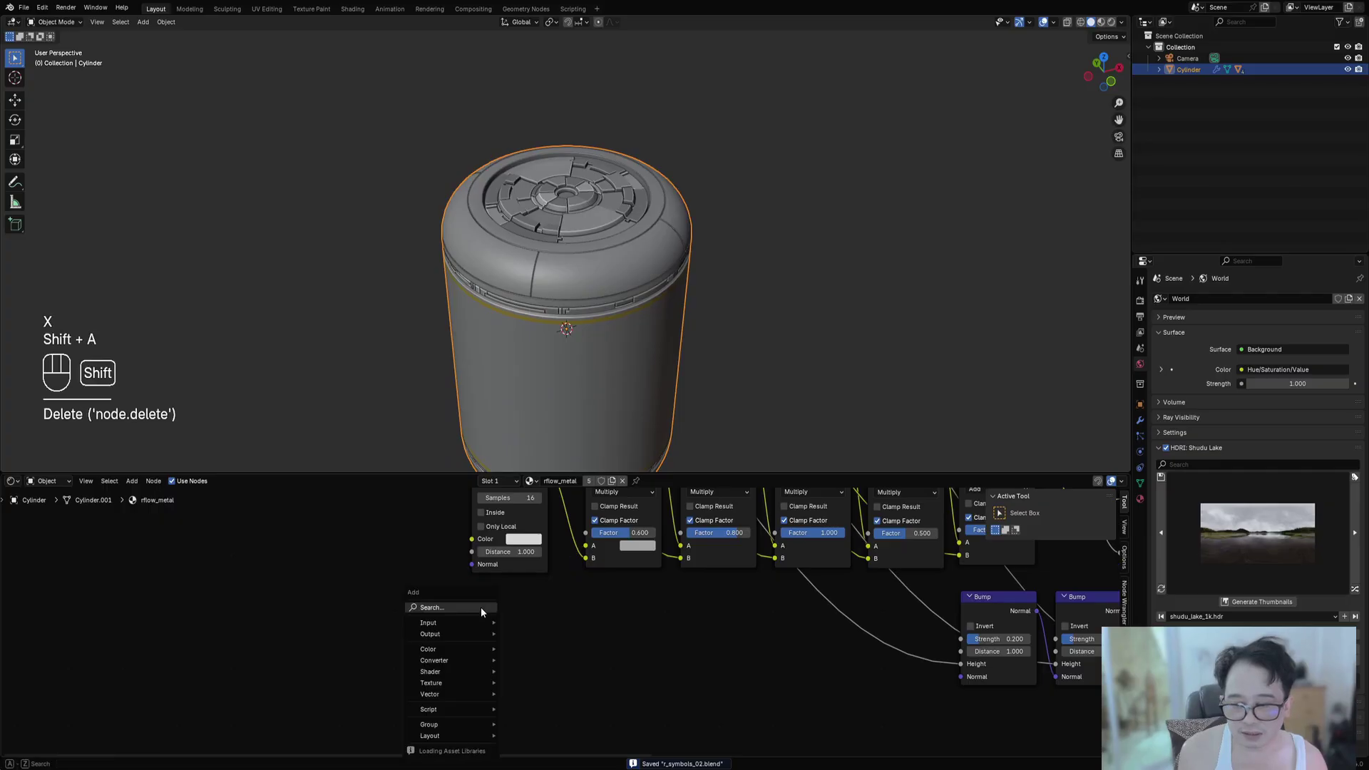
{"action": "mouse_move", "coordinate": [442, 625]}
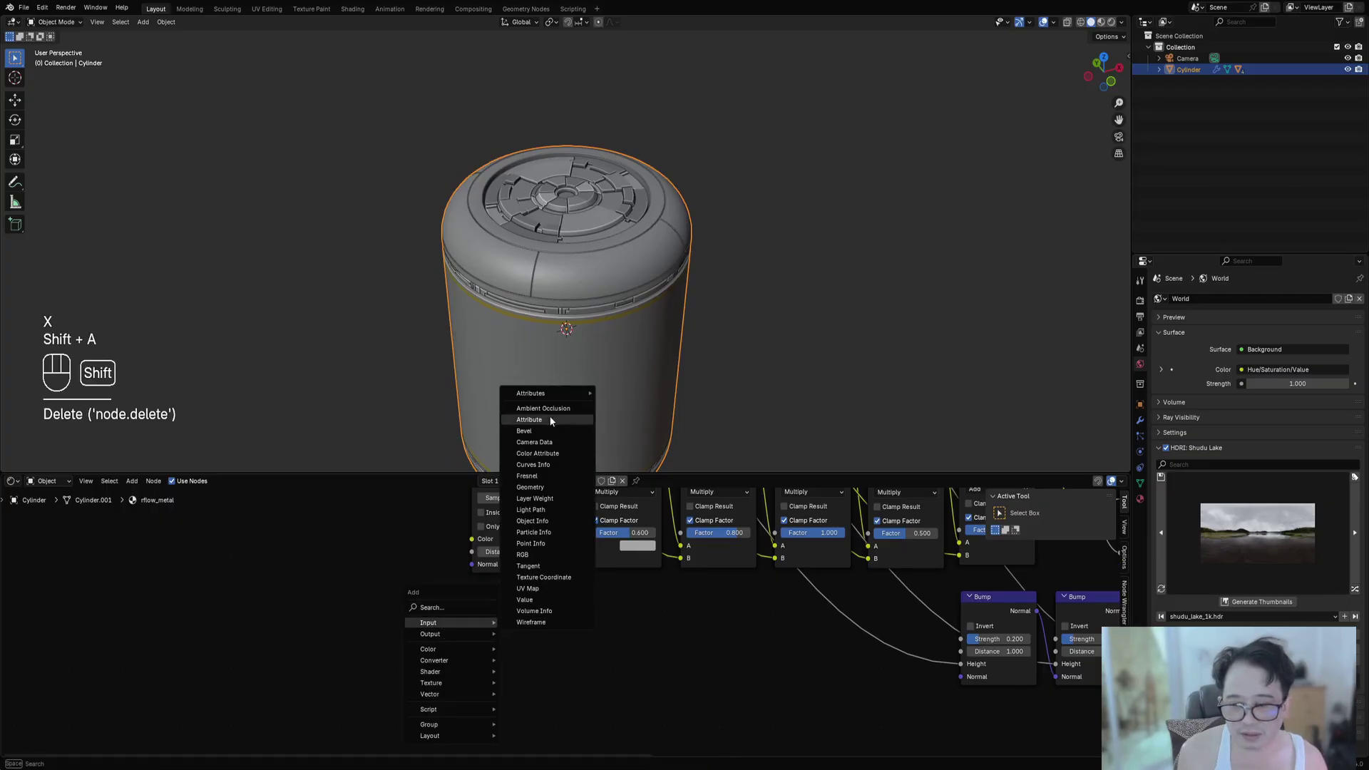
{"action": "mouse_move", "coordinate": [547, 389]}
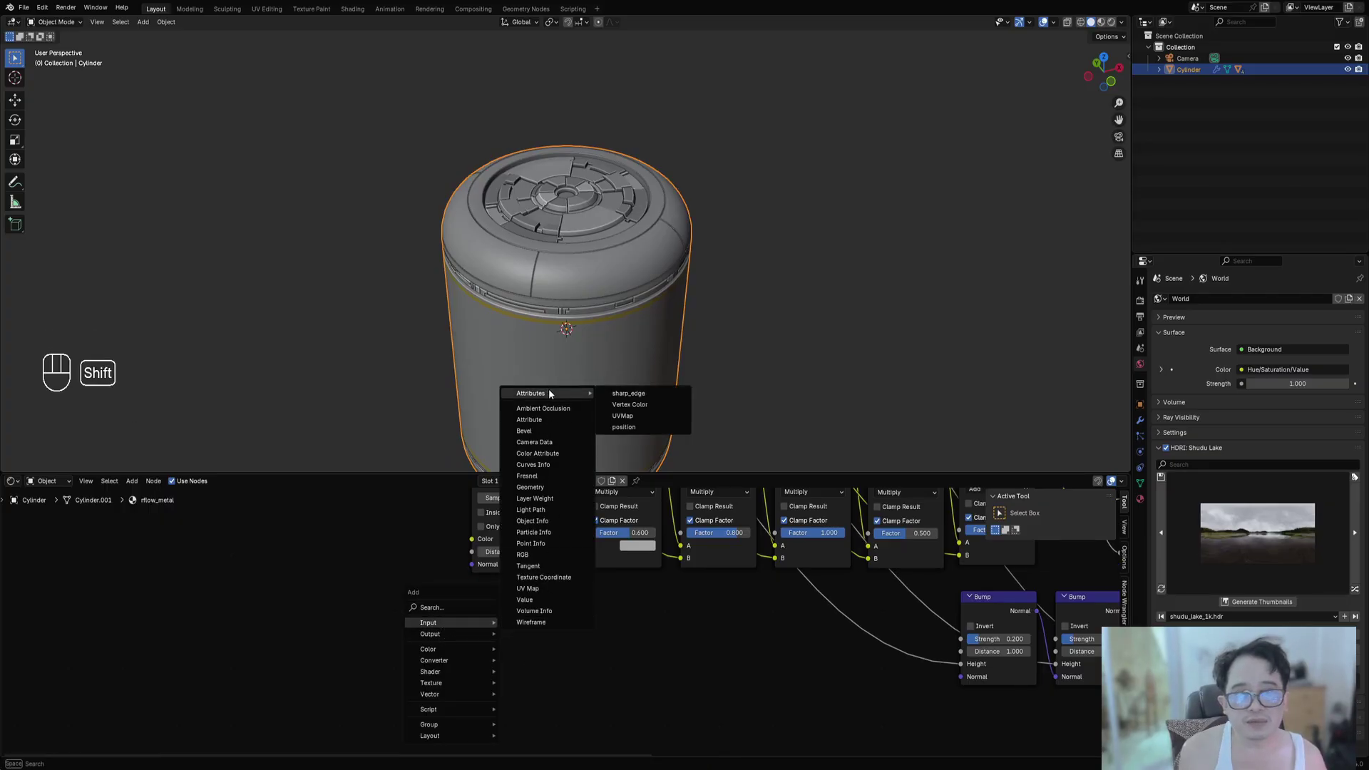
{"action": "left_click", "coordinate": [651, 404]}
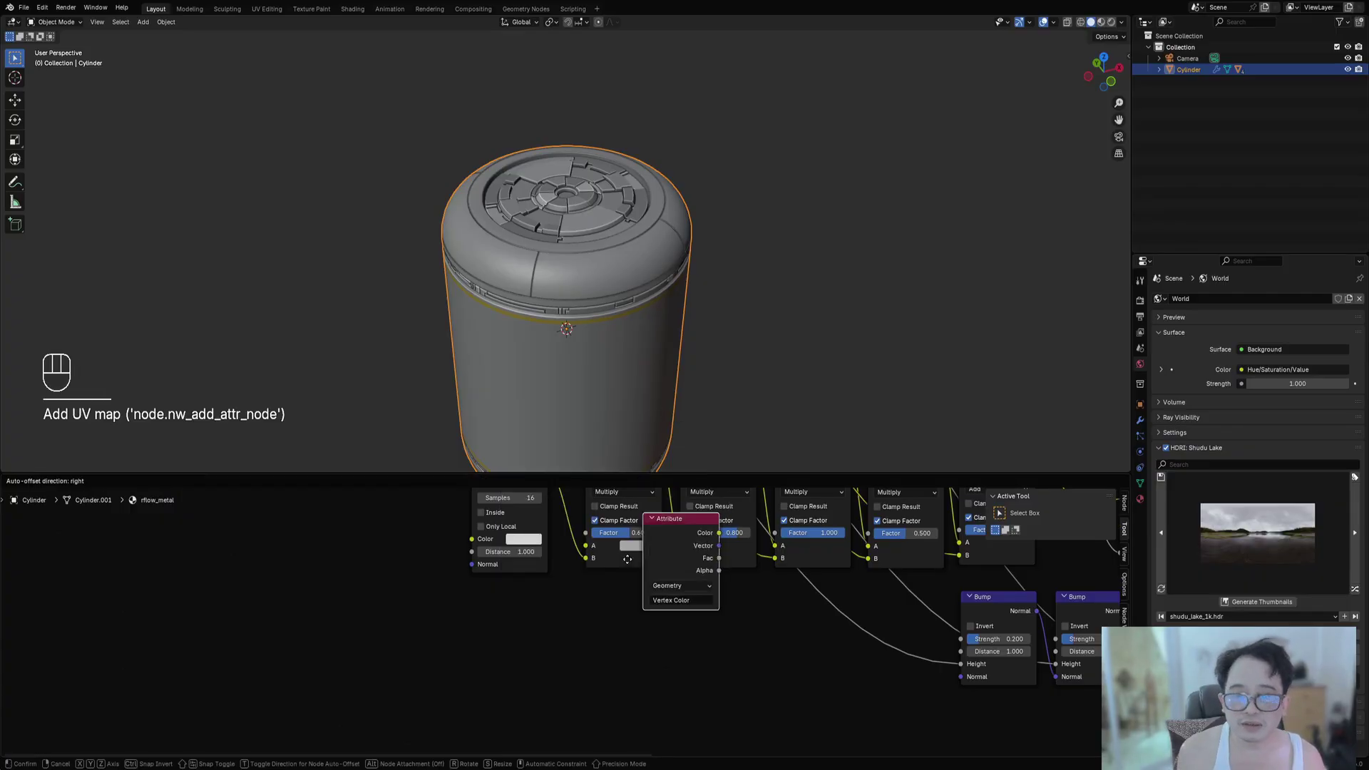
{"action": "left_click", "coordinate": [535, 630]}
Connect the Attribute node's Color output to input A of the first Multiply node.
{"action": "left_click_drag", "start_coordinate": [502, 620], "coordinate": [586, 557]}
{"action": "key", "text": "ctrl+z"}
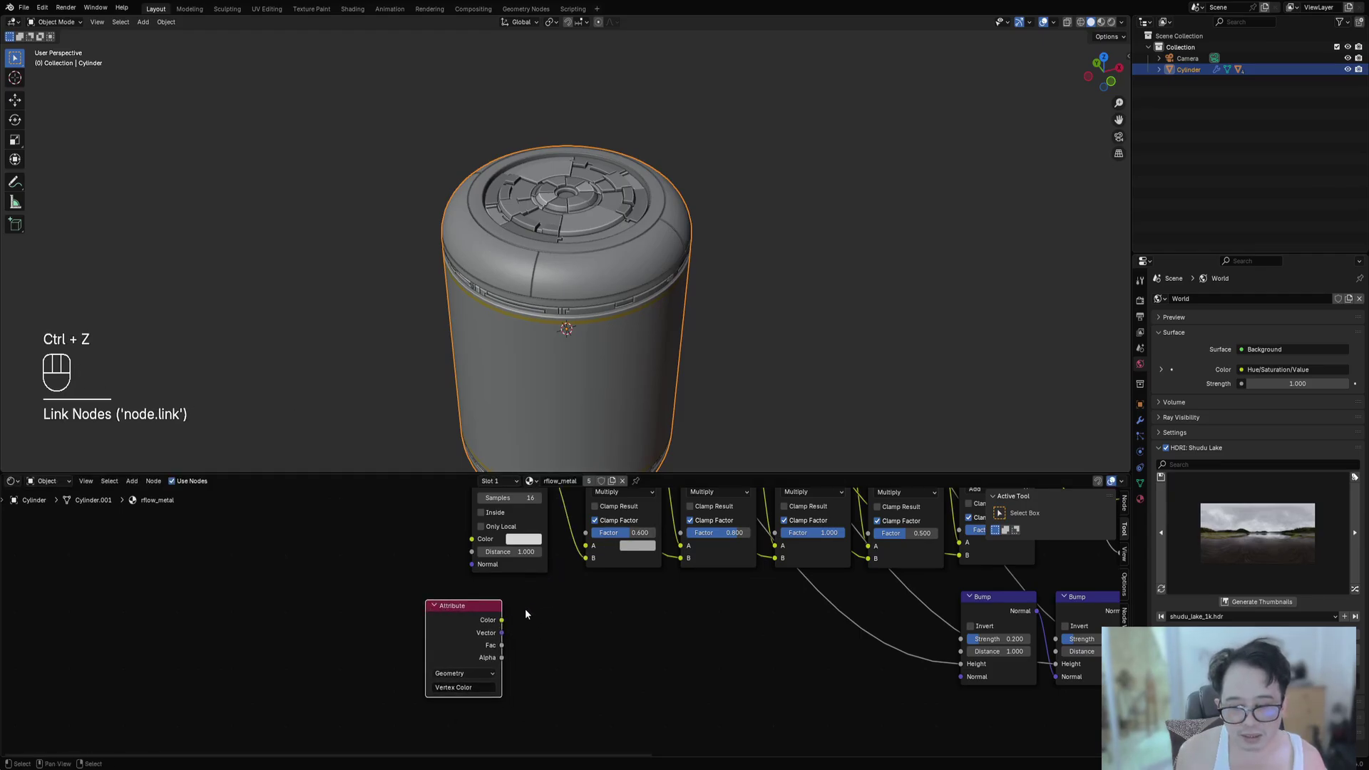
{"action": "left_click_drag", "start_coordinate": [502, 620], "coordinate": [586, 546]}
{"action": "middle_click_drag", "start_coordinate": [609, 544], "coordinate": [612, 579]}
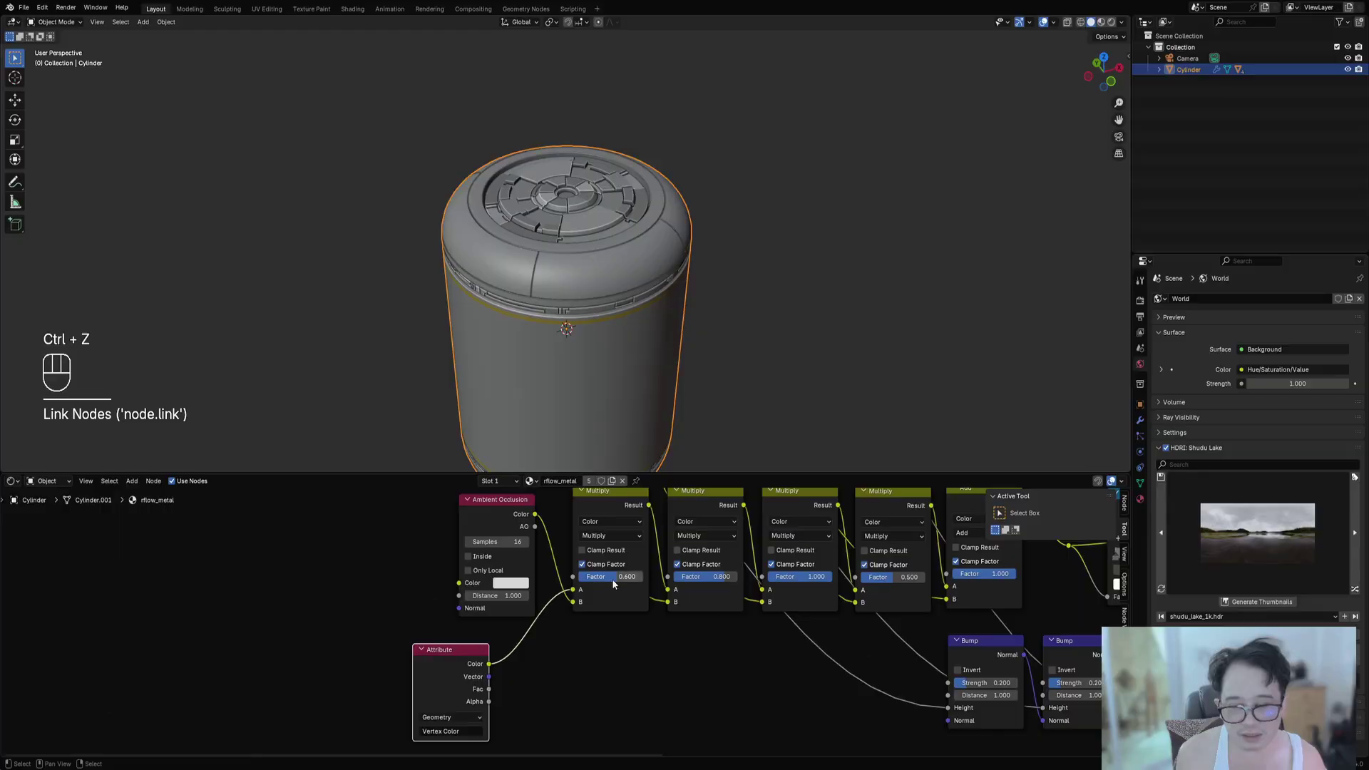
Insert a duplicate of the first Multiply node after the Attribute node, set it to Overlay and raise its Factor to 1.000.
{"action": "left_click", "coordinate": [593, 504]}
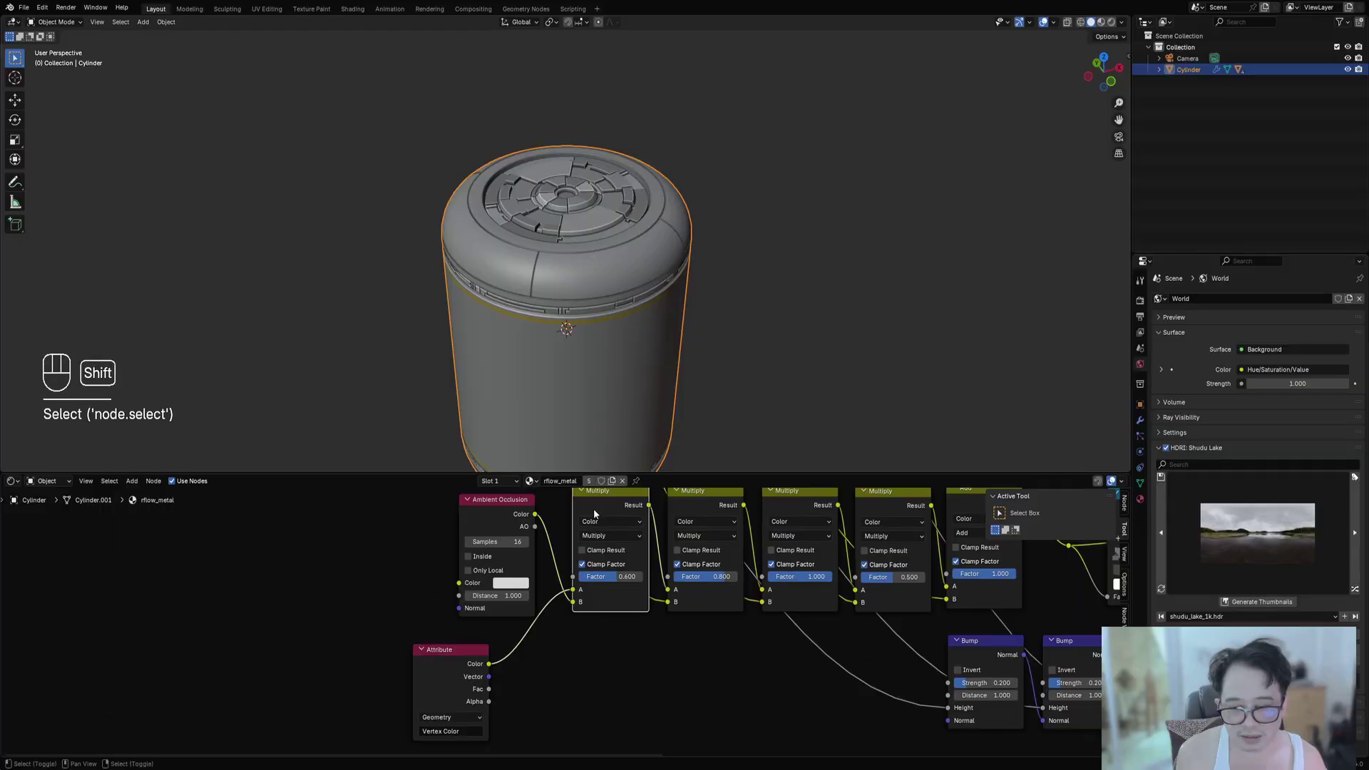
{"action": "key", "text": "shift+d"}
{"action": "left_click", "coordinate": [545, 647]}
{"action": "scroll", "coordinate": [584, 612], "scroll_direction": "up", "scroll_amount": 2}
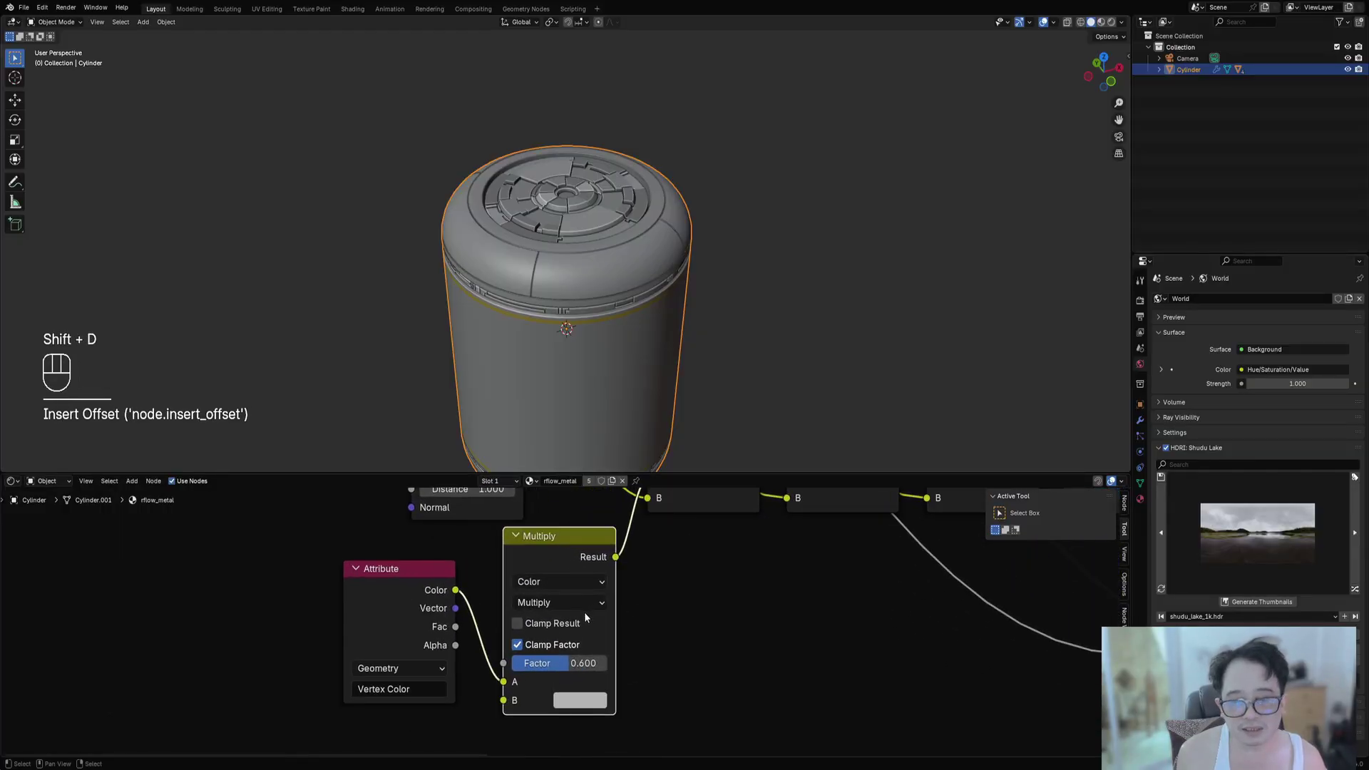
{"action": "left_click", "coordinate": [577, 602]}
{"action": "left_click", "coordinate": [572, 574]}
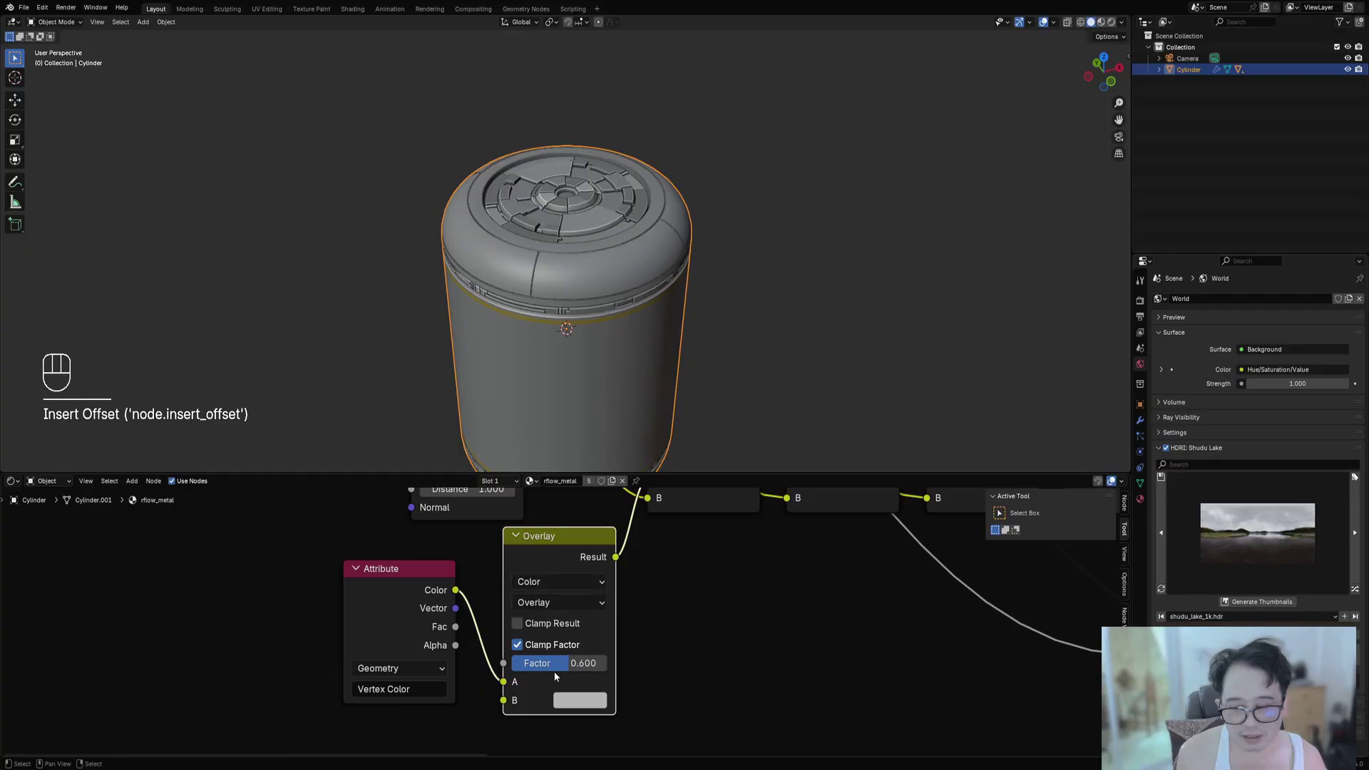
{"action": "left_click_drag", "start_coordinate": [570, 663], "coordinate": [610, 667]}
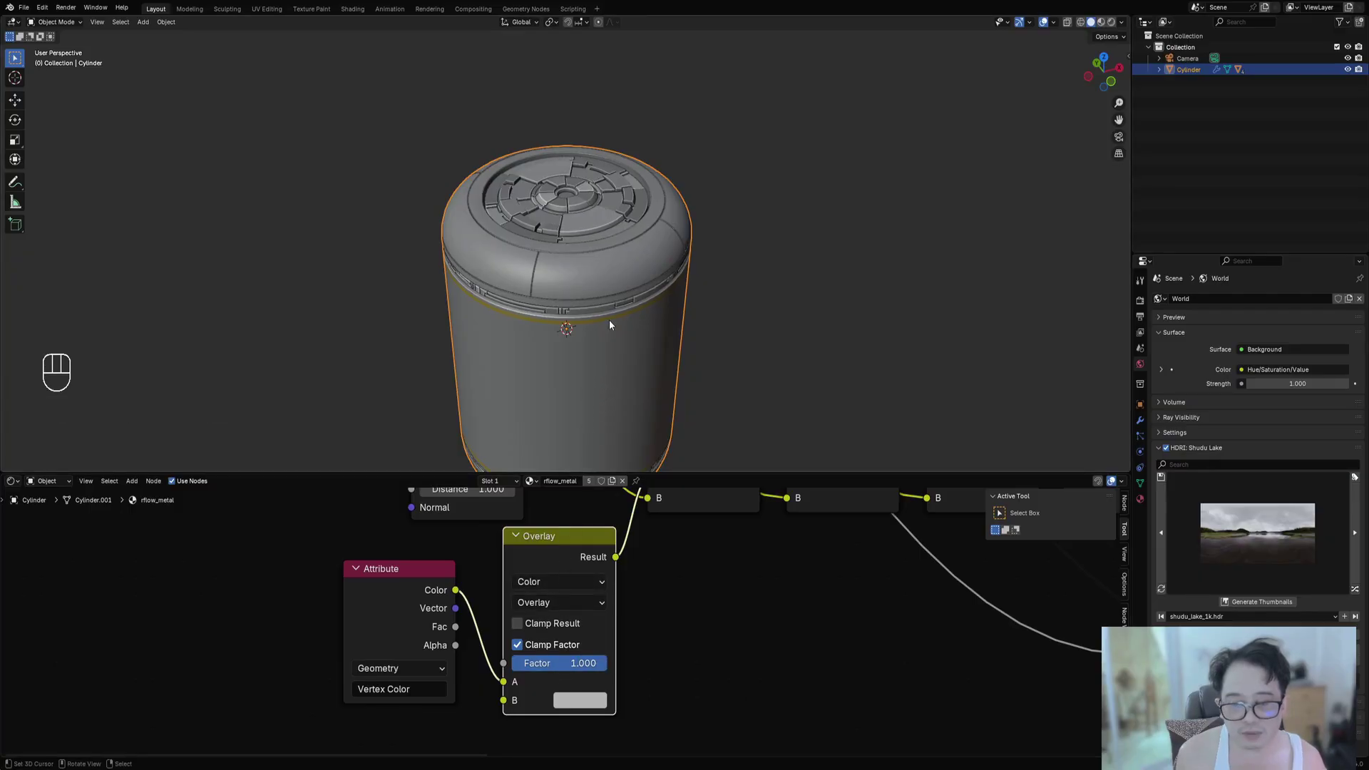
Switch to rendered shading and set the Overlay node's B color to a gray with Value 0.383.
{"action": "key", "text": "z"}
{"action": "left_click", "coordinate": [656, 282]}
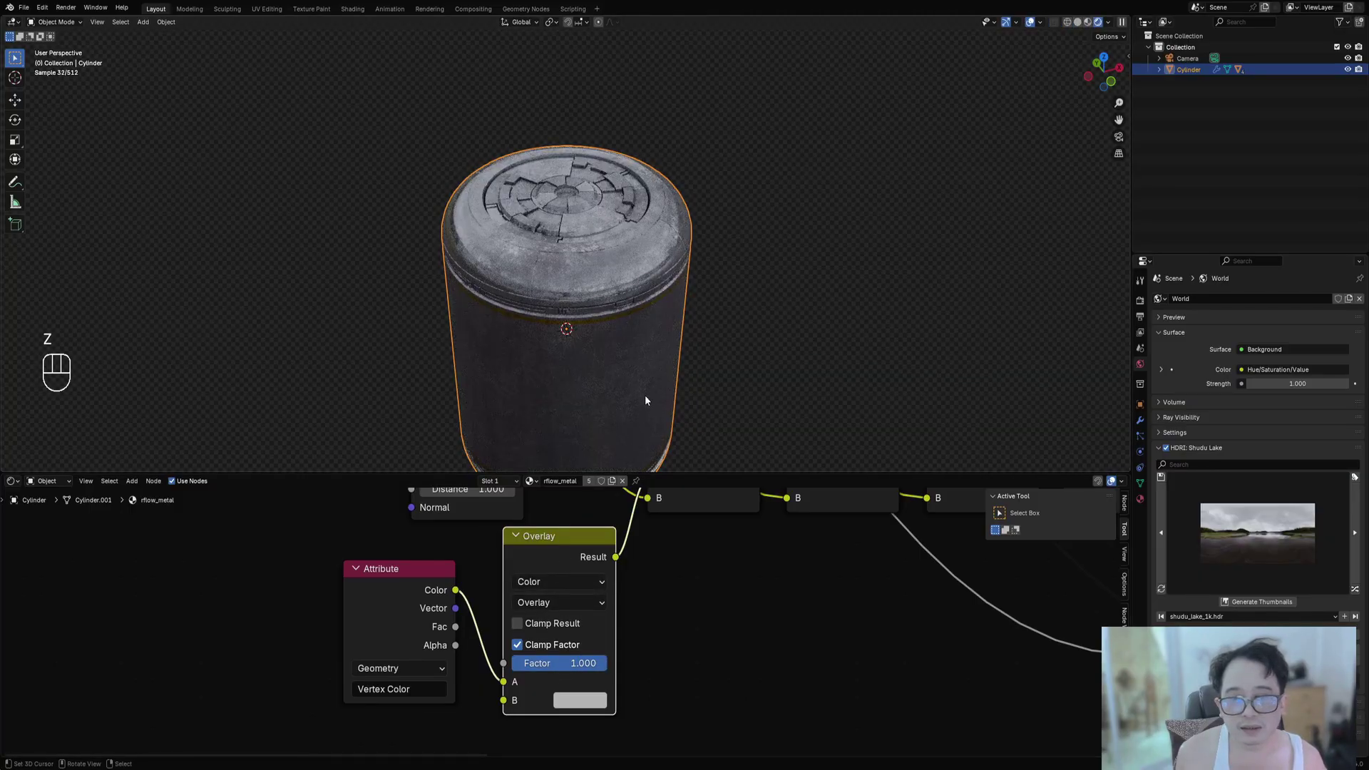
{"action": "scroll", "coordinate": [645, 395], "scroll_direction": "up", "scroll_amount": 3}
{"action": "left_click", "coordinate": [581, 701]}
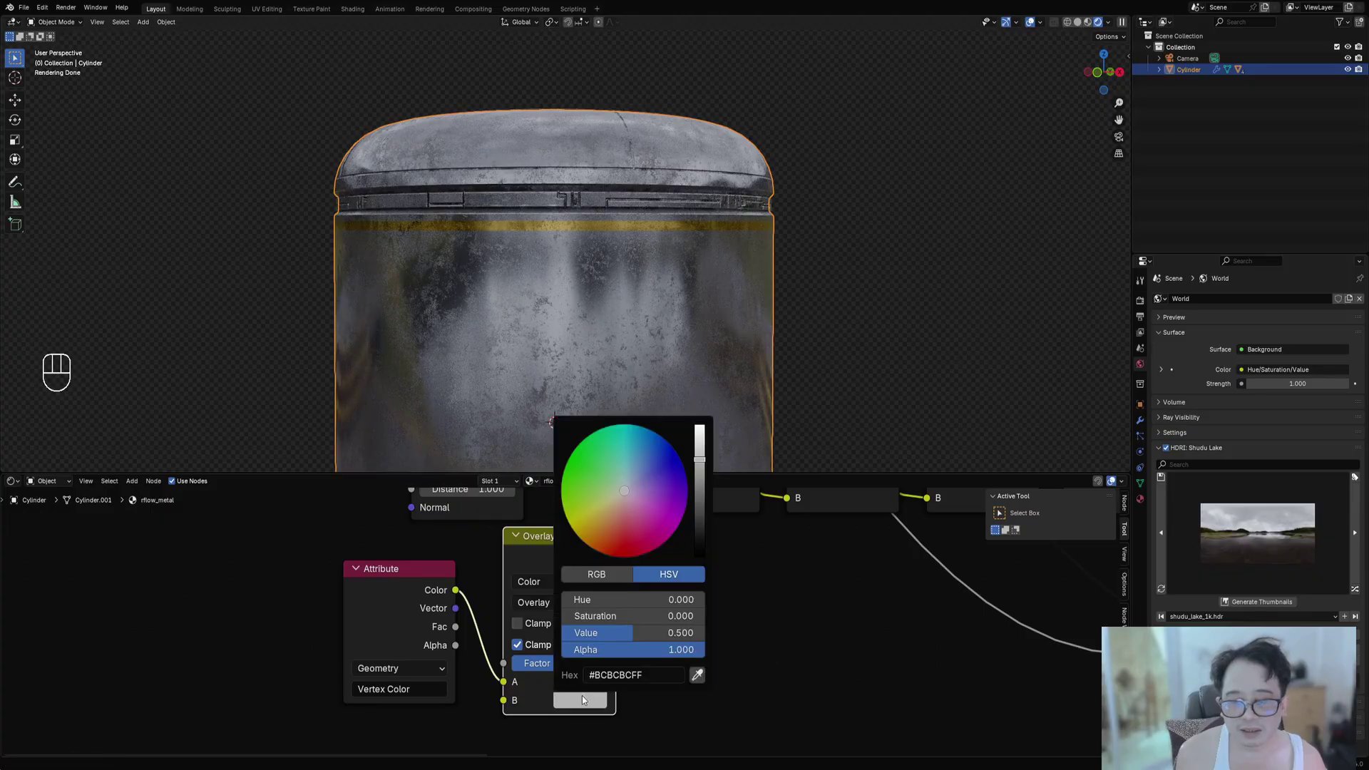
{"action": "left_click_drag", "start_coordinate": [705, 451], "coordinate": [700, 464]}
{"action": "left_click_drag", "start_coordinate": [700, 523], "coordinate": [699, 470]}
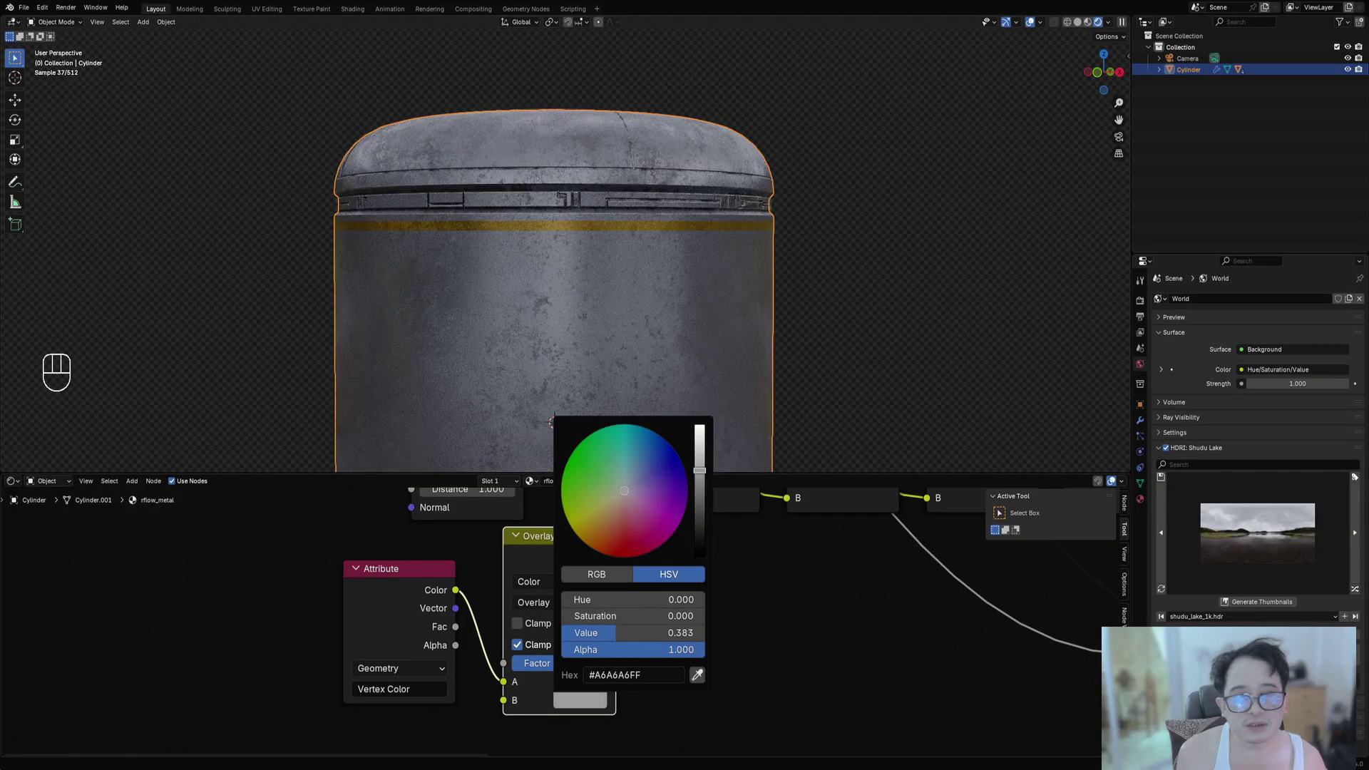
Examine the rendered yellow band, worn metal body and top panels from several angles.
{"action": "middle_click_drag", "start_coordinate": [598, 227], "coordinate": [645, 298]}
{"action": "scroll", "coordinate": [644, 296], "scroll_direction": "up", "scroll_amount": 2}
{"action": "scroll", "coordinate": [624, 127], "scroll_direction": "down", "scroll_amount": 5}
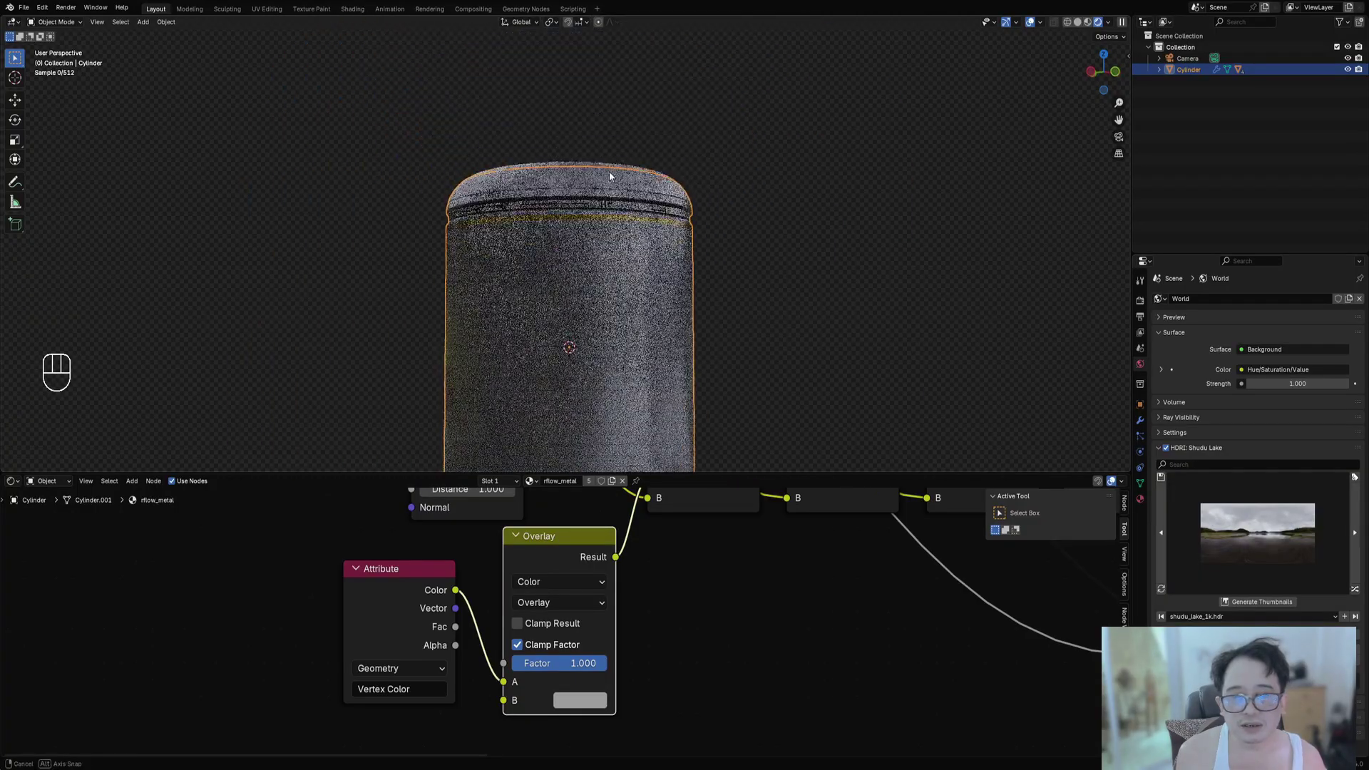
{"action": "middle_click_drag", "start_coordinate": [609, 172], "coordinate": [627, 256]}
{"action": "scroll", "coordinate": [627, 255], "scroll_direction": "up", "scroll_amount": 4}
{"action": "scroll", "coordinate": [605, 202], "scroll_direction": "down", "scroll_amount": 5}
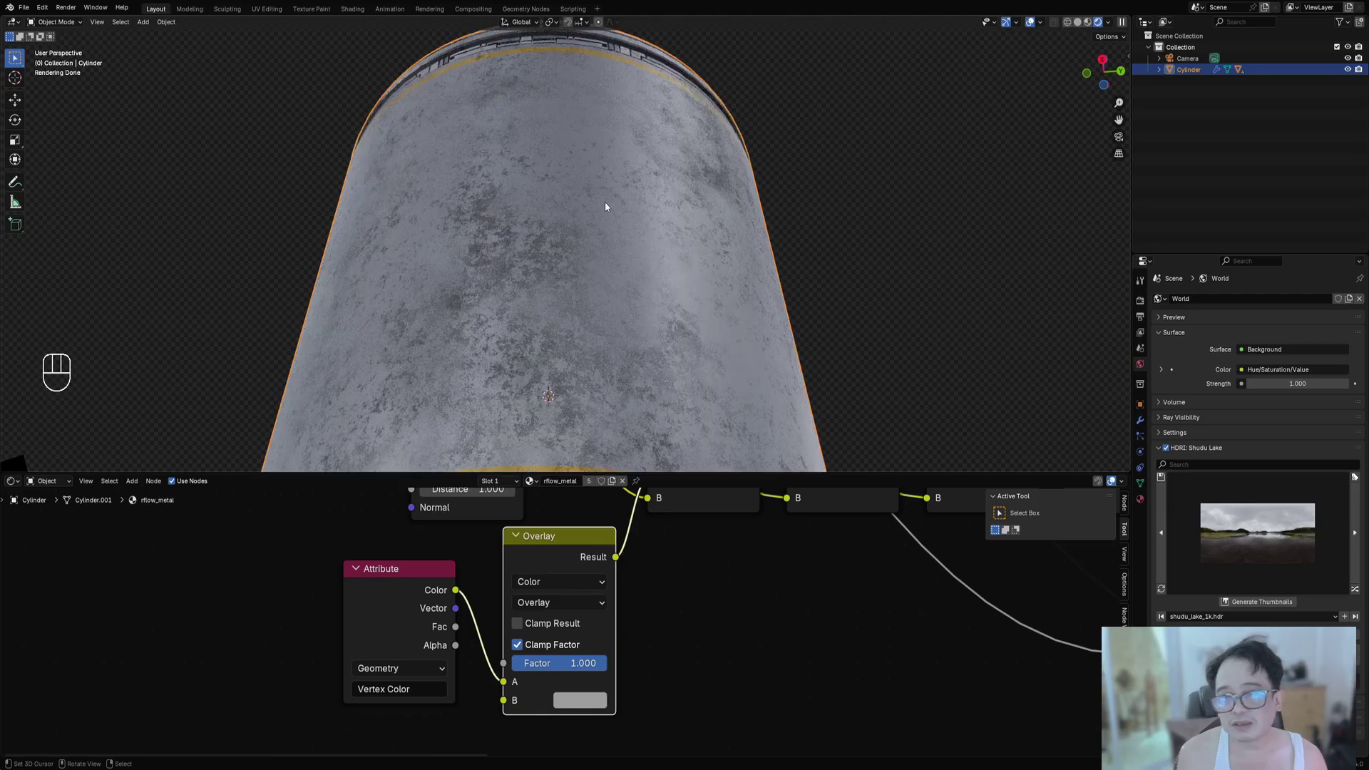
{"action": "middle_click_drag", "start_coordinate": [603, 201], "coordinate": [656, 295]}
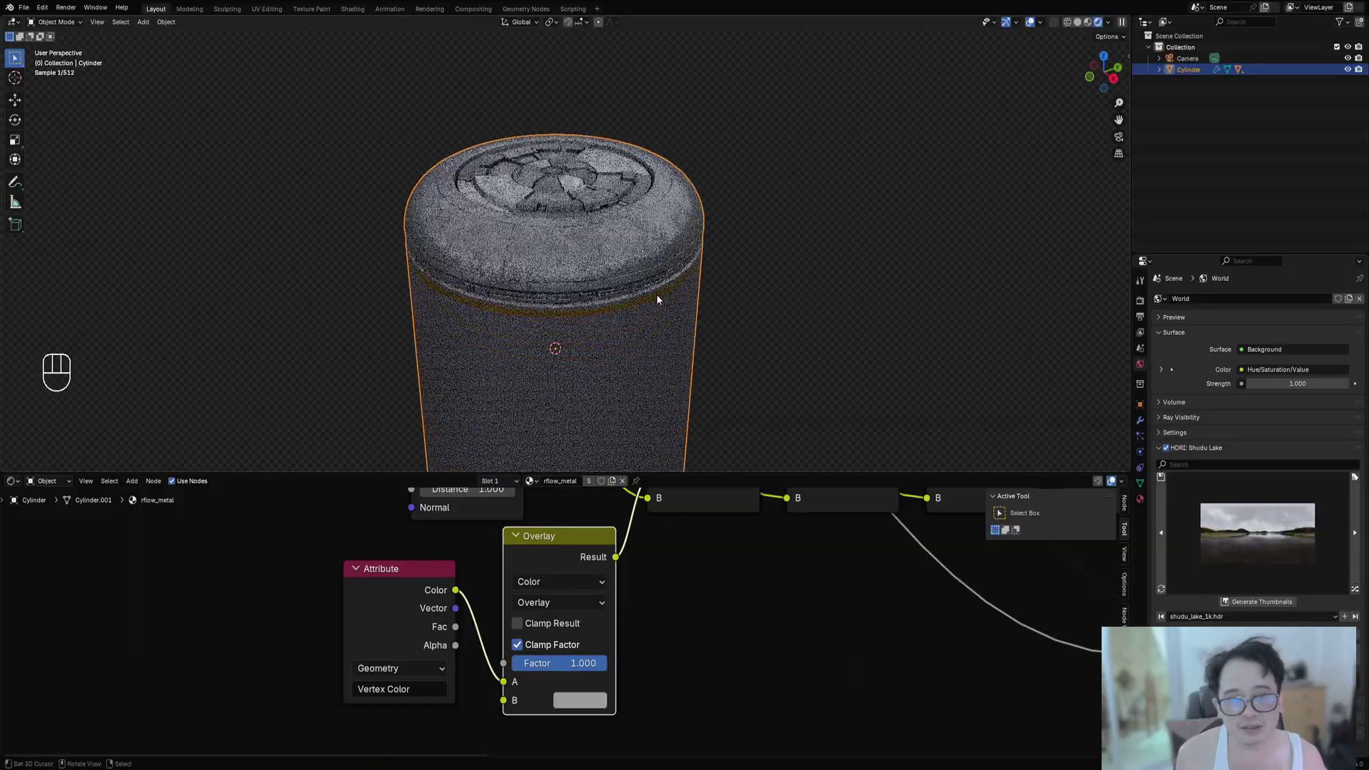
{"action": "middle_click_drag", "start_coordinate": [686, 356], "coordinate": [639, 382], "text": "shift"}
{"action": "scroll", "coordinate": [642, 345], "scroll_direction": "up", "scroll_amount": 2}
Return to solid shading and select several linked panel faces of the top disc's Cylinder_RPanel object in edit mode.
{"action": "key", "text": "z"}
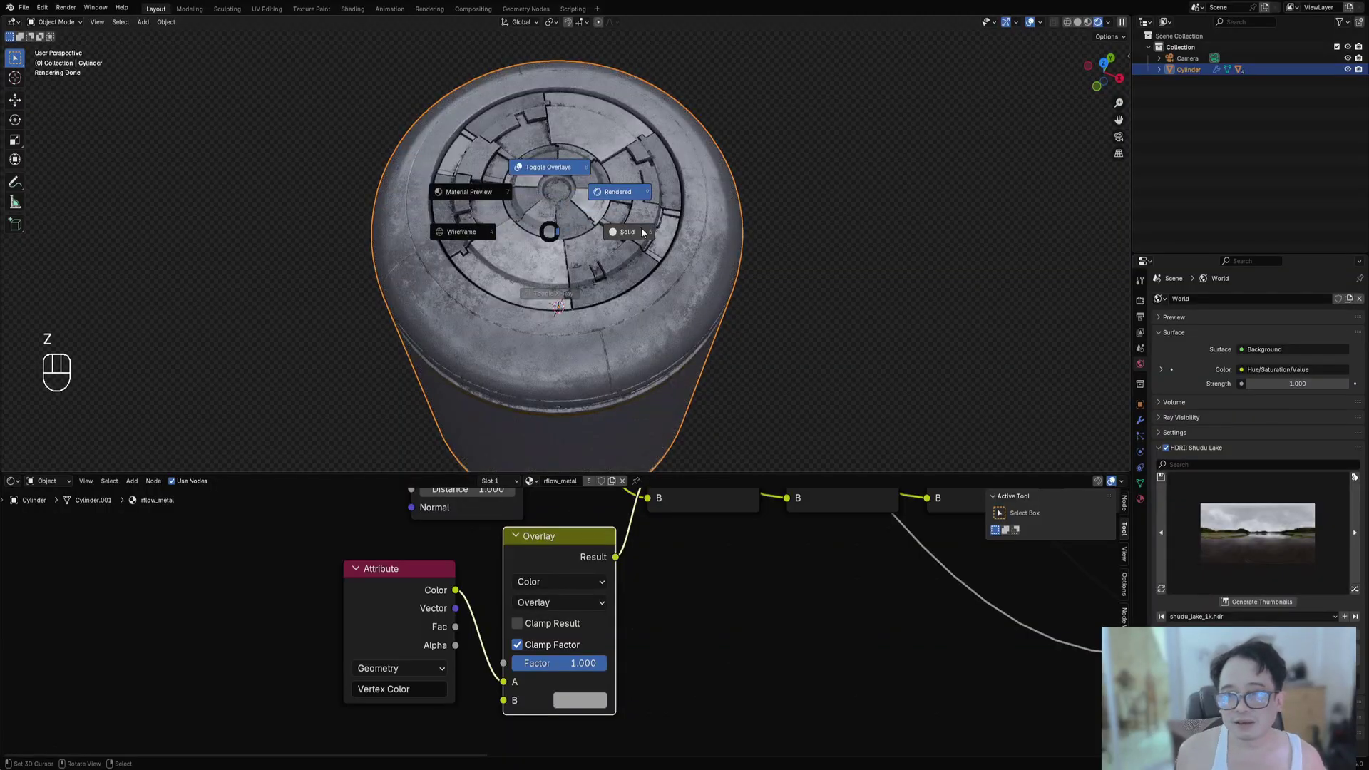
{"action": "left_click", "coordinate": [641, 234]}
{"action": "left_click", "coordinate": [534, 259]}
{"action": "key", "text": "Tab"}
{"action": "key", "text": "alt+a"}
{"action": "key", "text": "shift+f"}
{"action": "key", "text": "shift+f"}
{"action": "key", "text": "shift+f"}
{"action": "key", "text": "shift+f"}
{"action": "key", "text": "shift+f"}
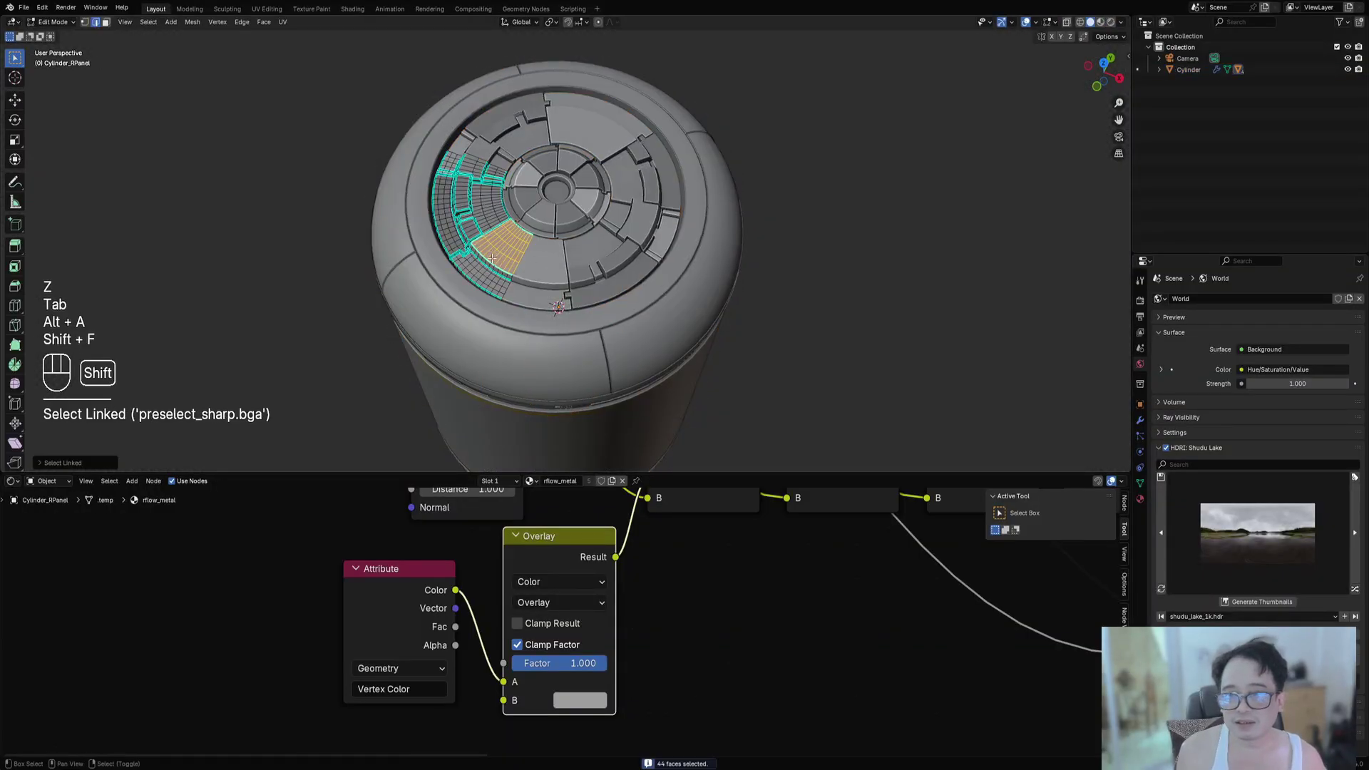
{"action": "key", "text": "Tab"}
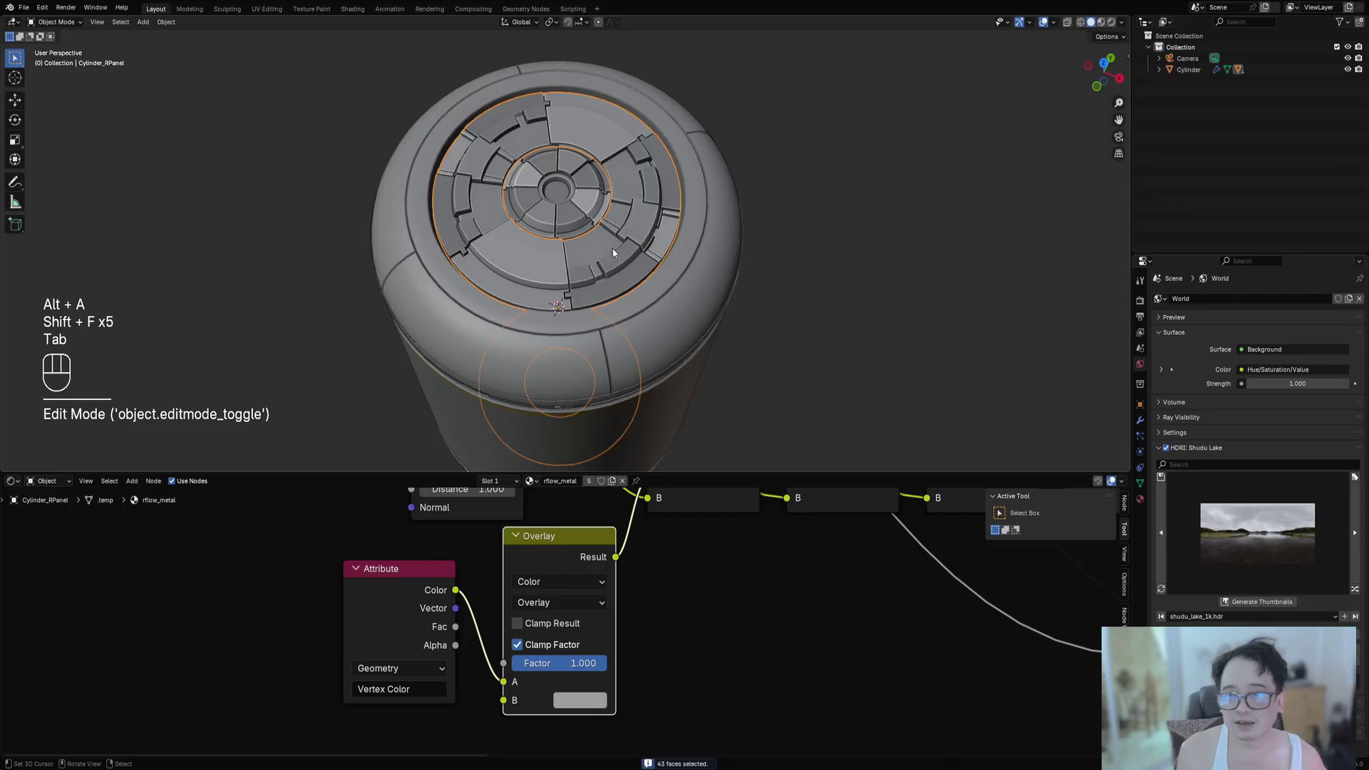
Apply Random Panels to the selected top-disc faces with 1 subdivision cut and a panel seed of 3.
{"action": "scroll", "coordinate": [693, 229], "scroll_direction": "up", "scroll_amount": 2}
{"action": "key", "text": "shift+q"}
{"action": "left_click", "coordinate": [693, 229]}
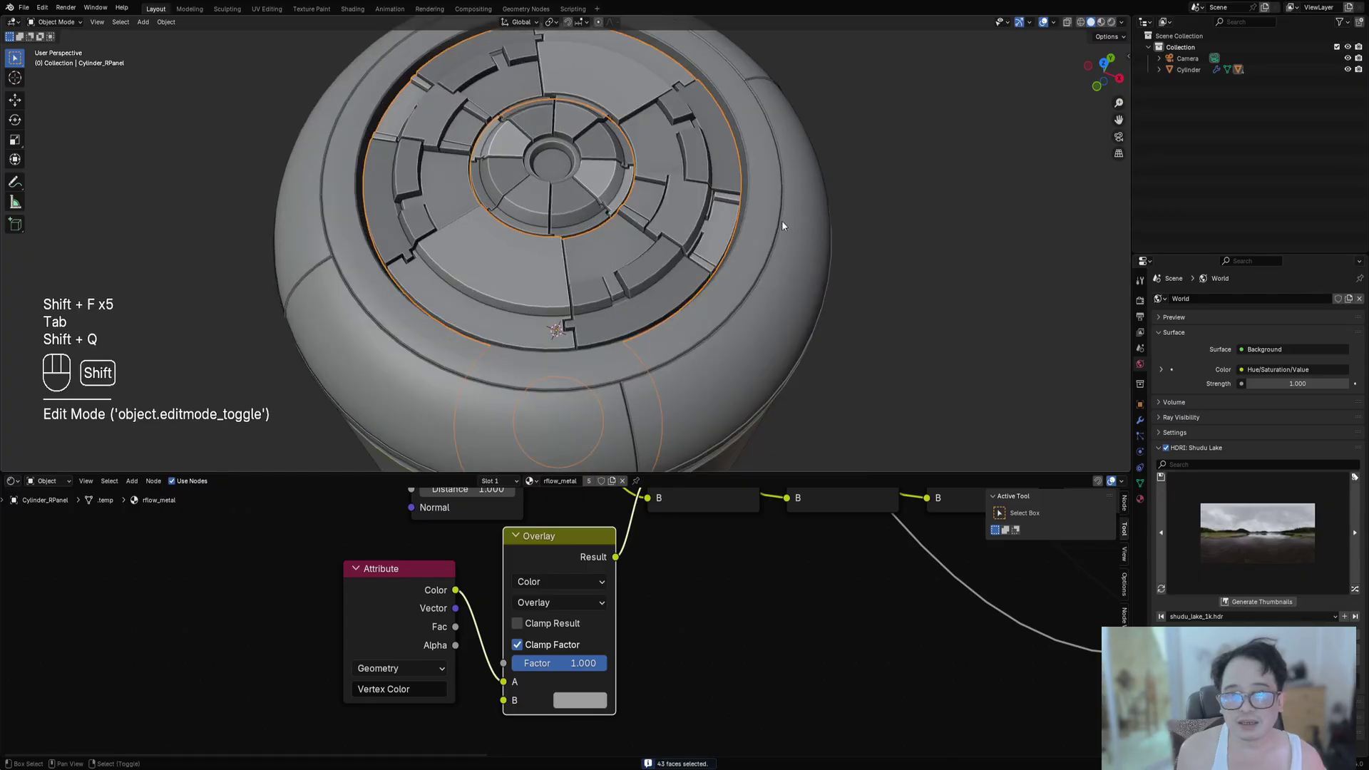
{"action": "key", "text": "shift+q"}
{"action": "left_click", "coordinate": [735, 128]}
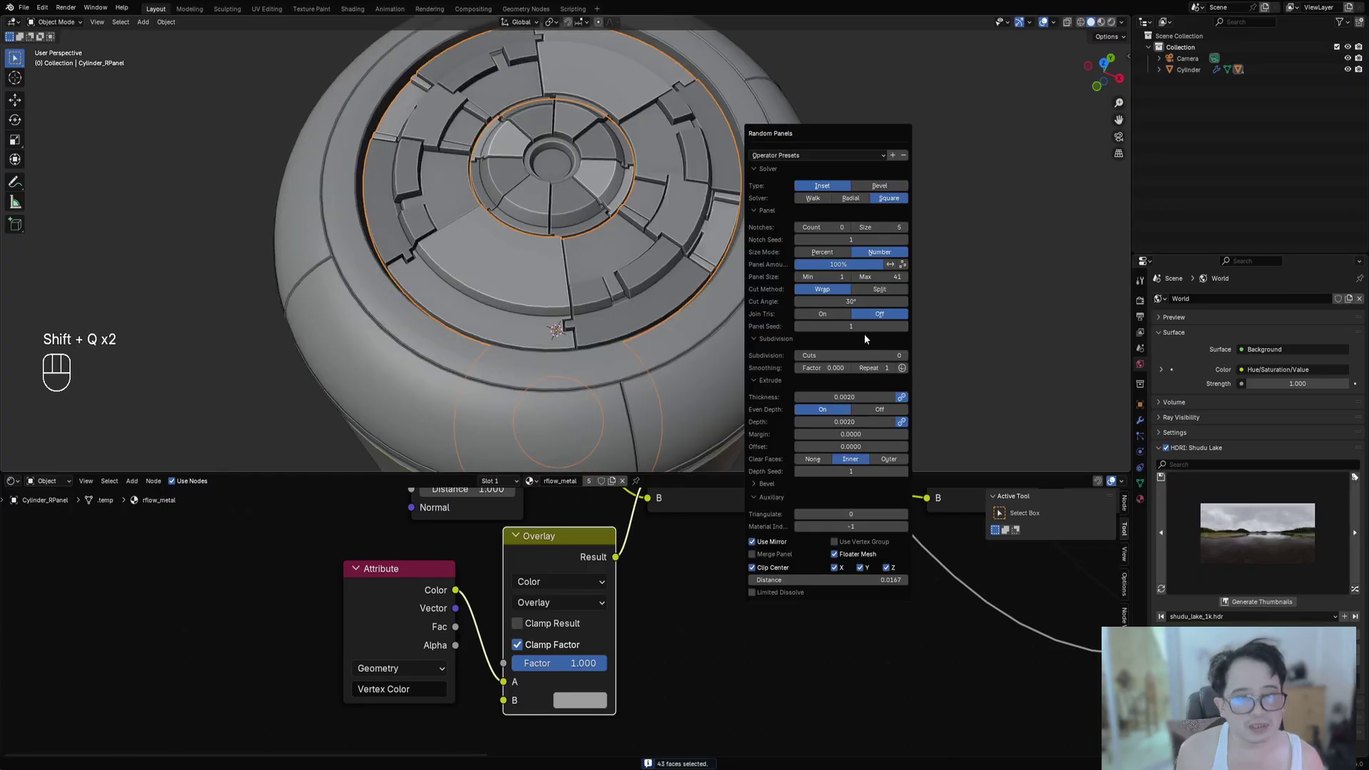
{"action": "left_click", "coordinate": [811, 157]}
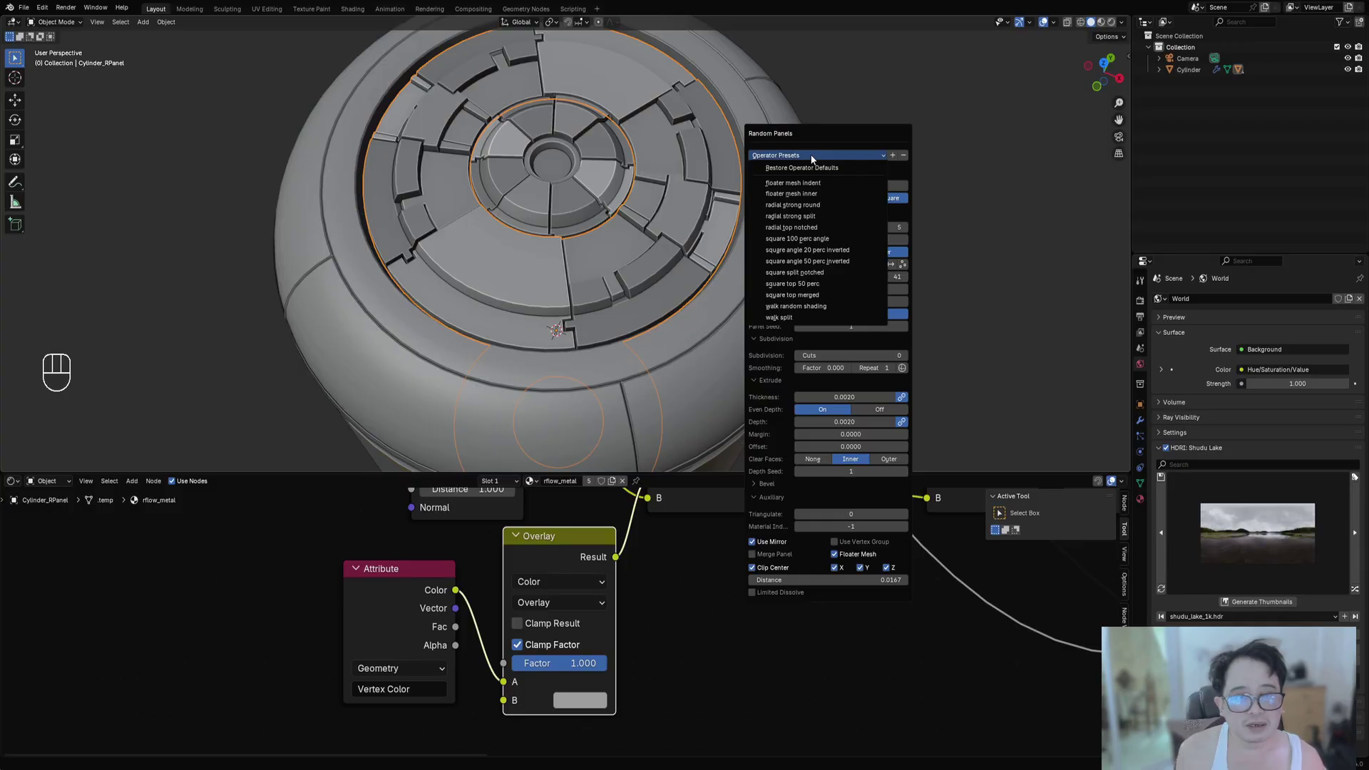
{"action": "left_click", "coordinate": [811, 155]}
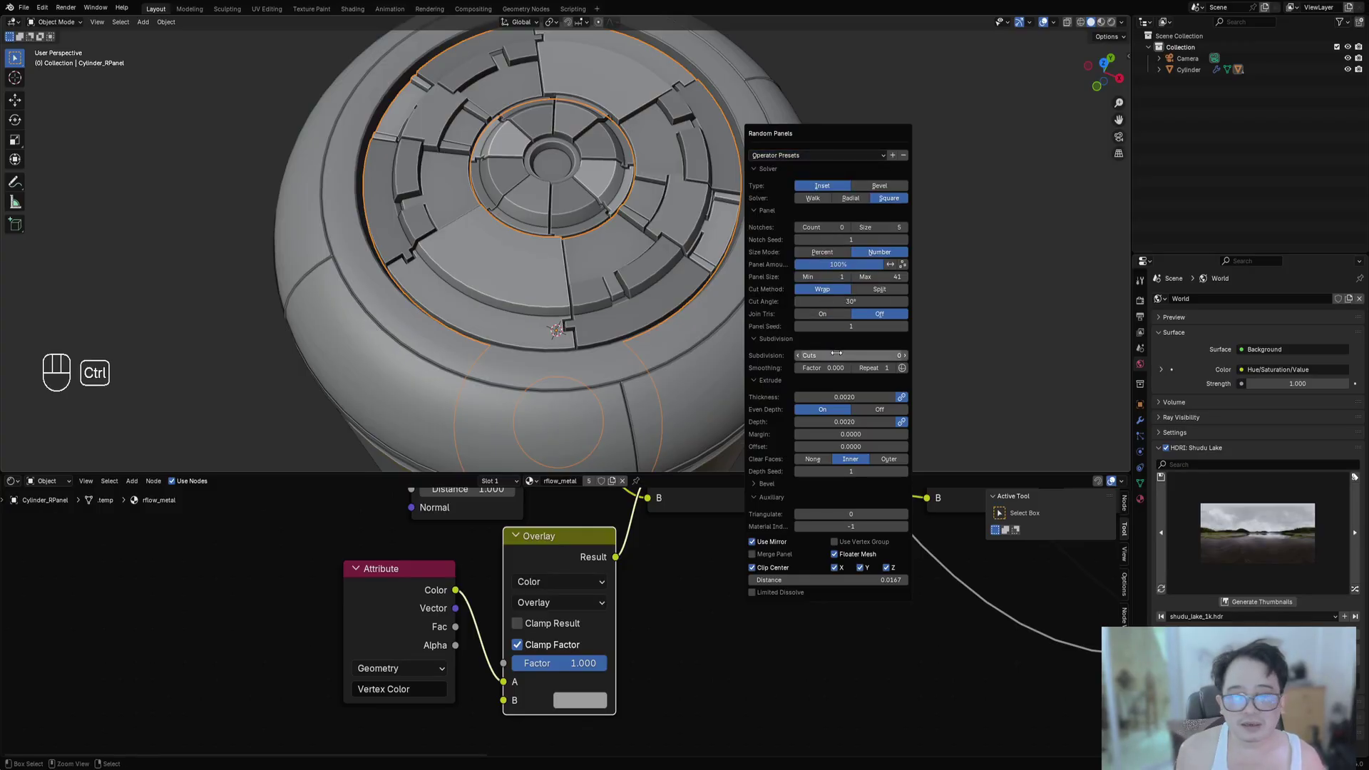
{"action": "scroll", "coordinate": [837, 355], "scroll_direction": "up", "scroll_amount": 1, "text": "ctrl"}
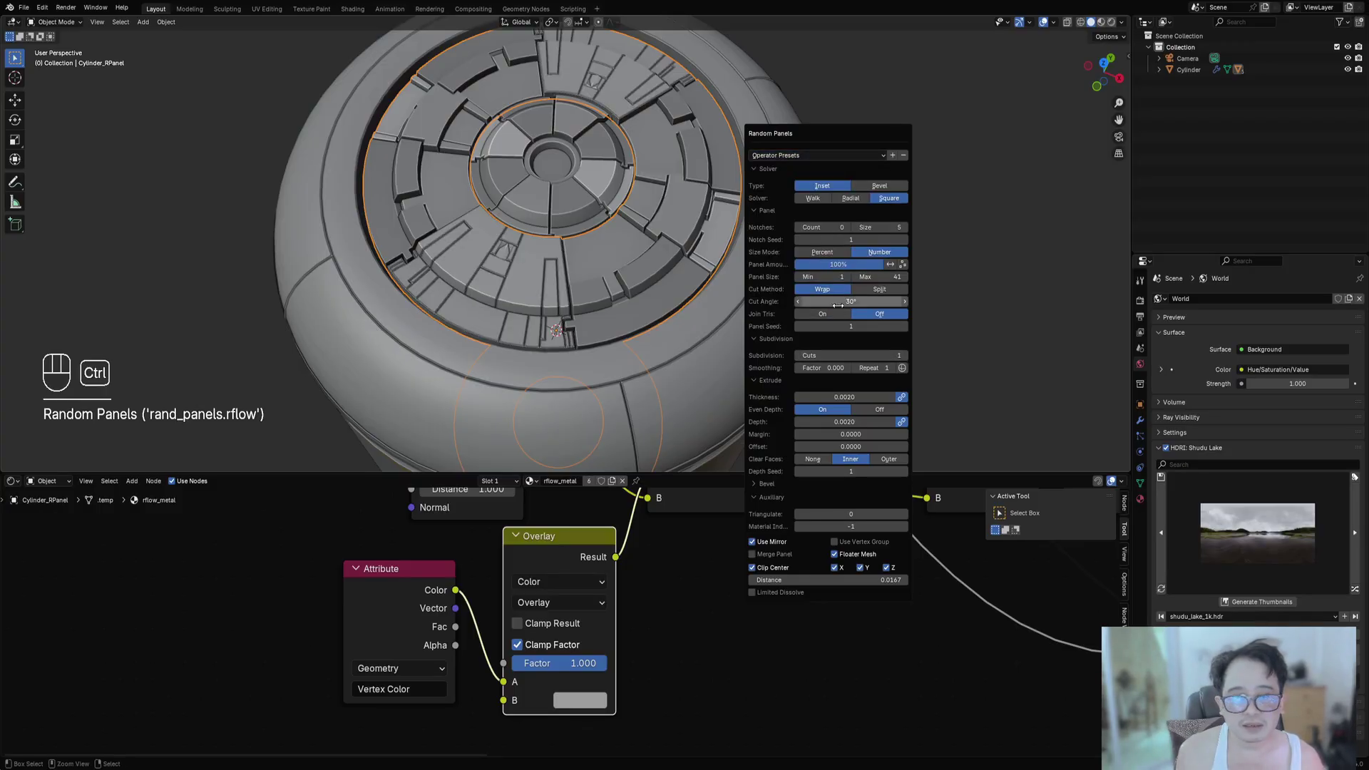
{"action": "scroll", "coordinate": [850, 326], "scroll_direction": "up", "scroll_amount": 4, "text": "ctrl"}
{"action": "scroll", "coordinate": [850, 326], "scroll_direction": "down", "scroll_amount": 2, "text": "ctrl"}
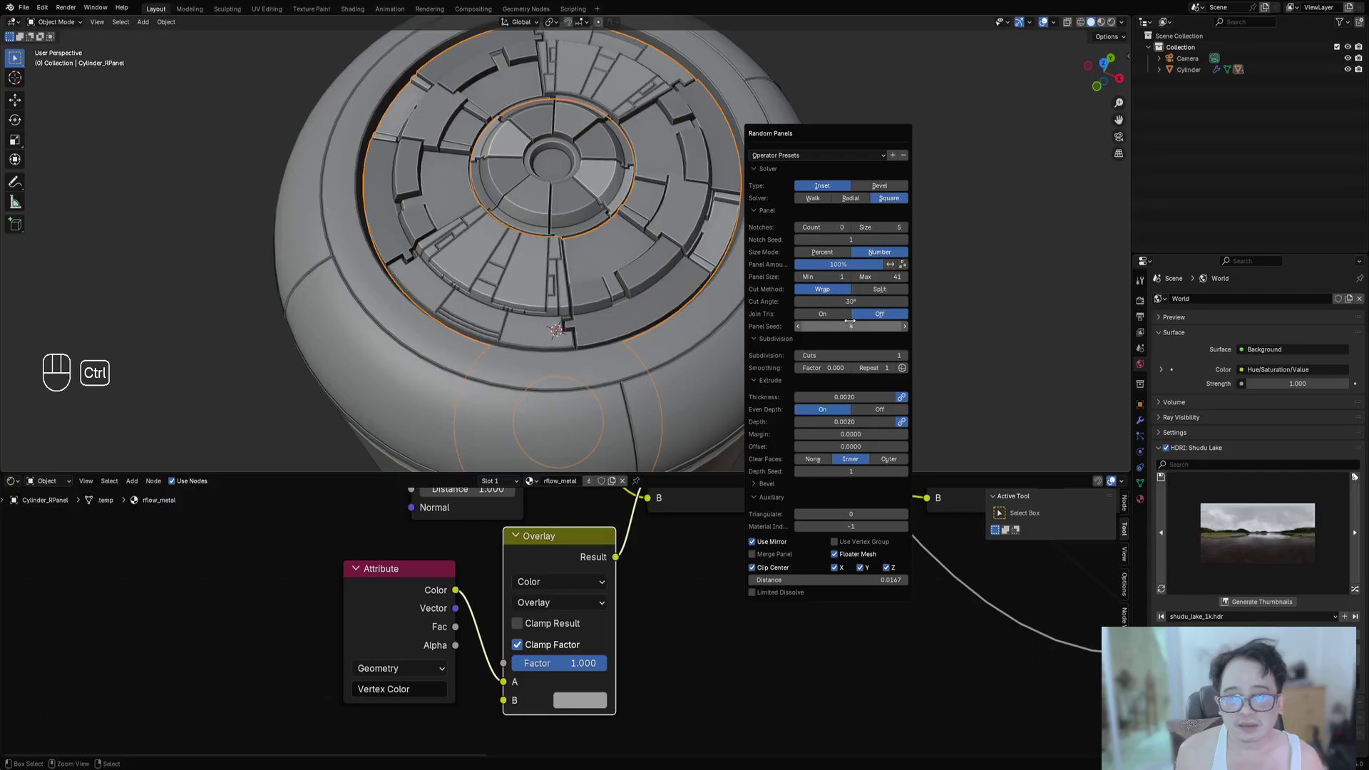
Switch to rendered shading and cycle the Random Panels panel seed for a different layout of the new top-disc panels.
{"action": "key", "text": "z"}
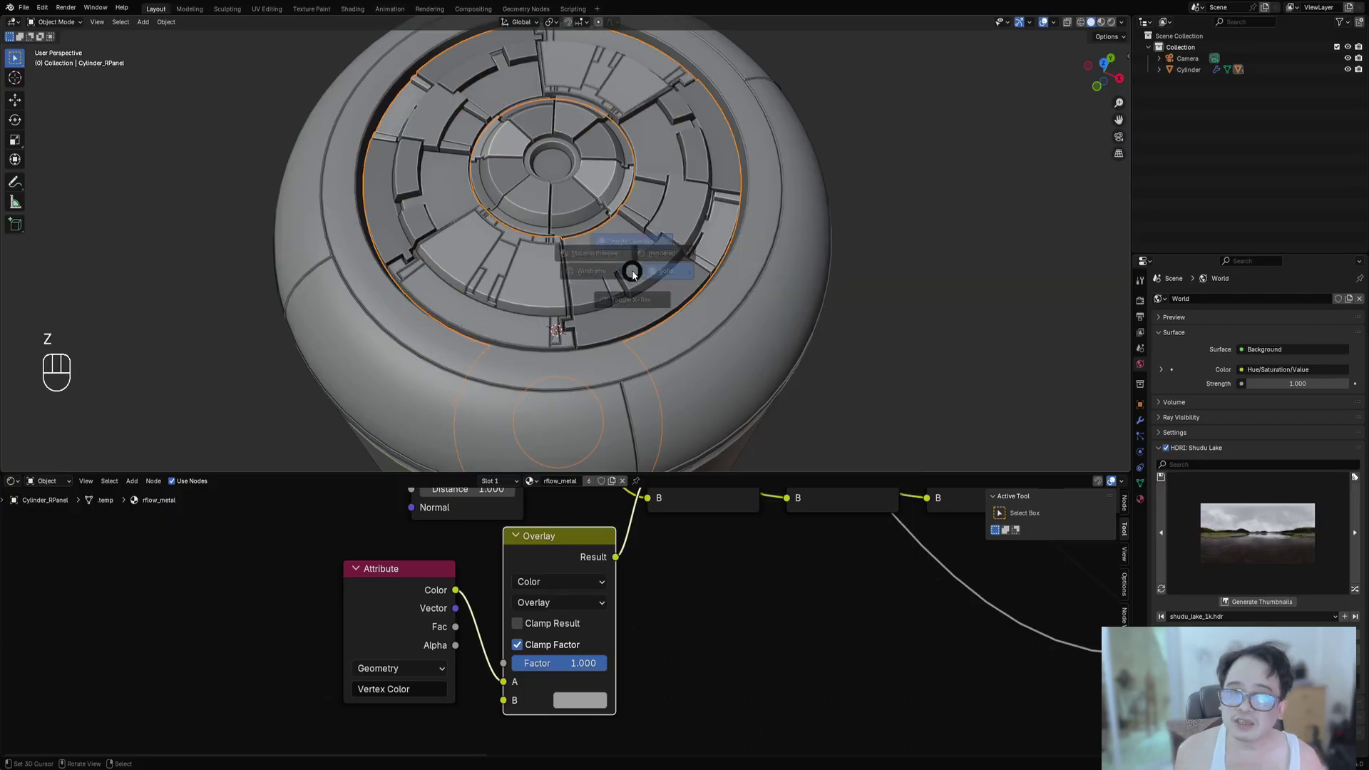
{"action": "left_click", "coordinate": [769, 293]}
{"action": "key", "text": "F9"}
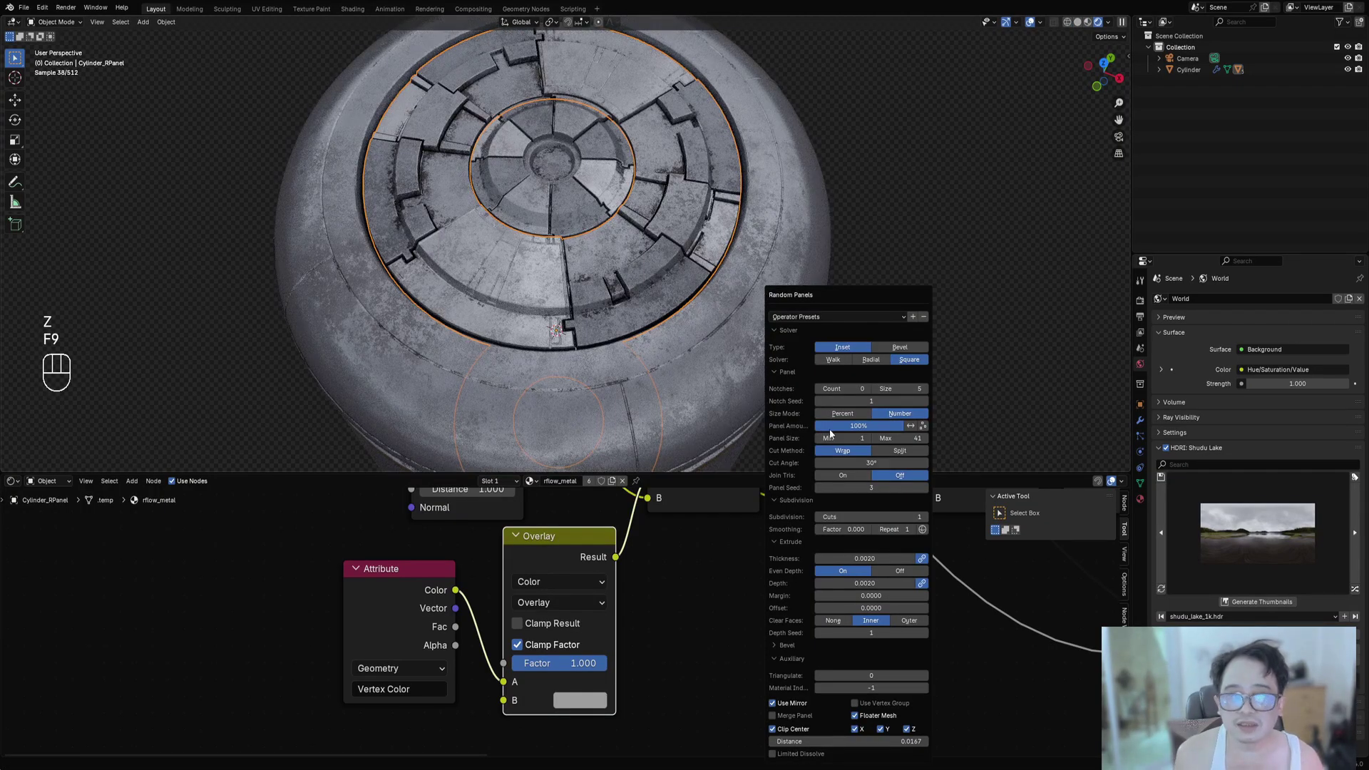
{"action": "scroll", "coordinate": [867, 487], "scroll_direction": "up", "scroll_amount": 4, "text": "ctrl"}
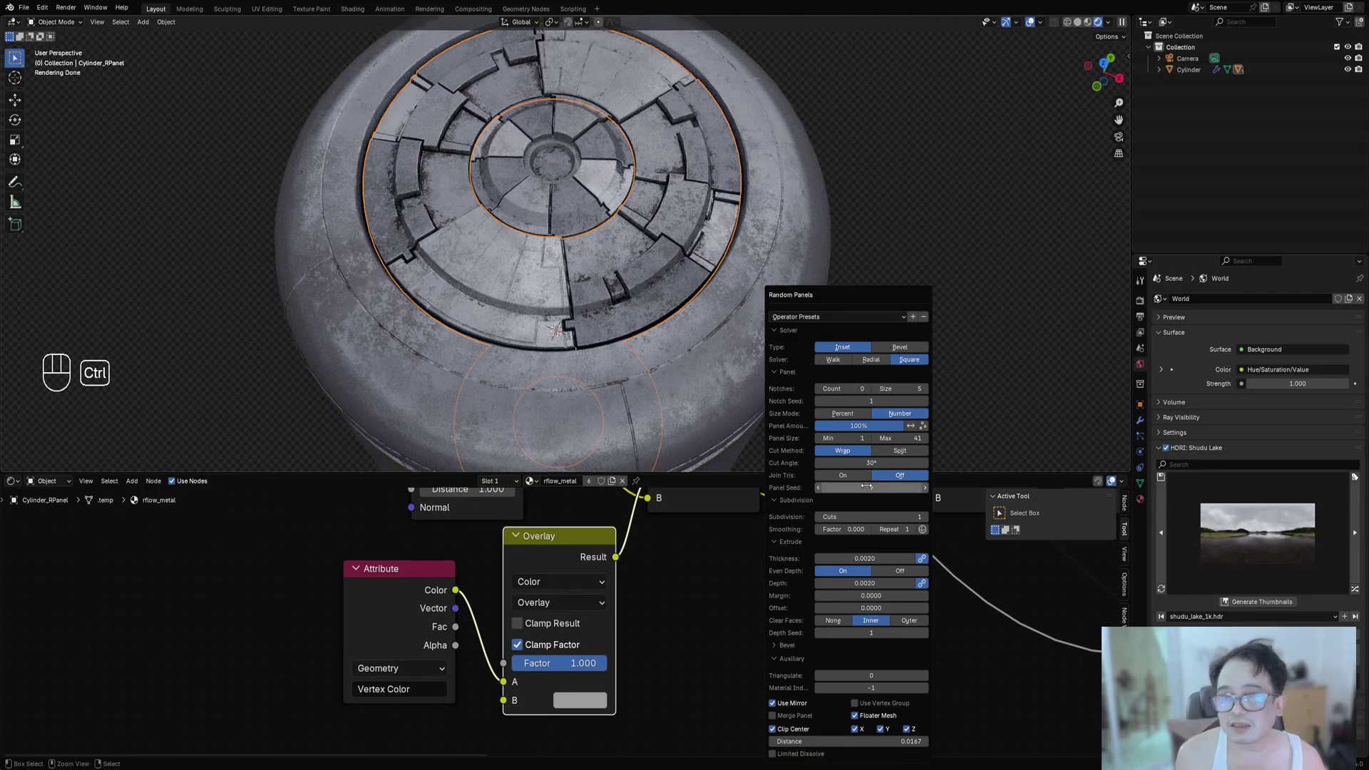
{"action": "scroll", "coordinate": [867, 487], "scroll_direction": "up", "scroll_amount": 1, "text": "ctrl"}
{"action": "scroll", "coordinate": [867, 487], "scroll_direction": "up", "scroll_amount": 1, "text": "ctrl"}
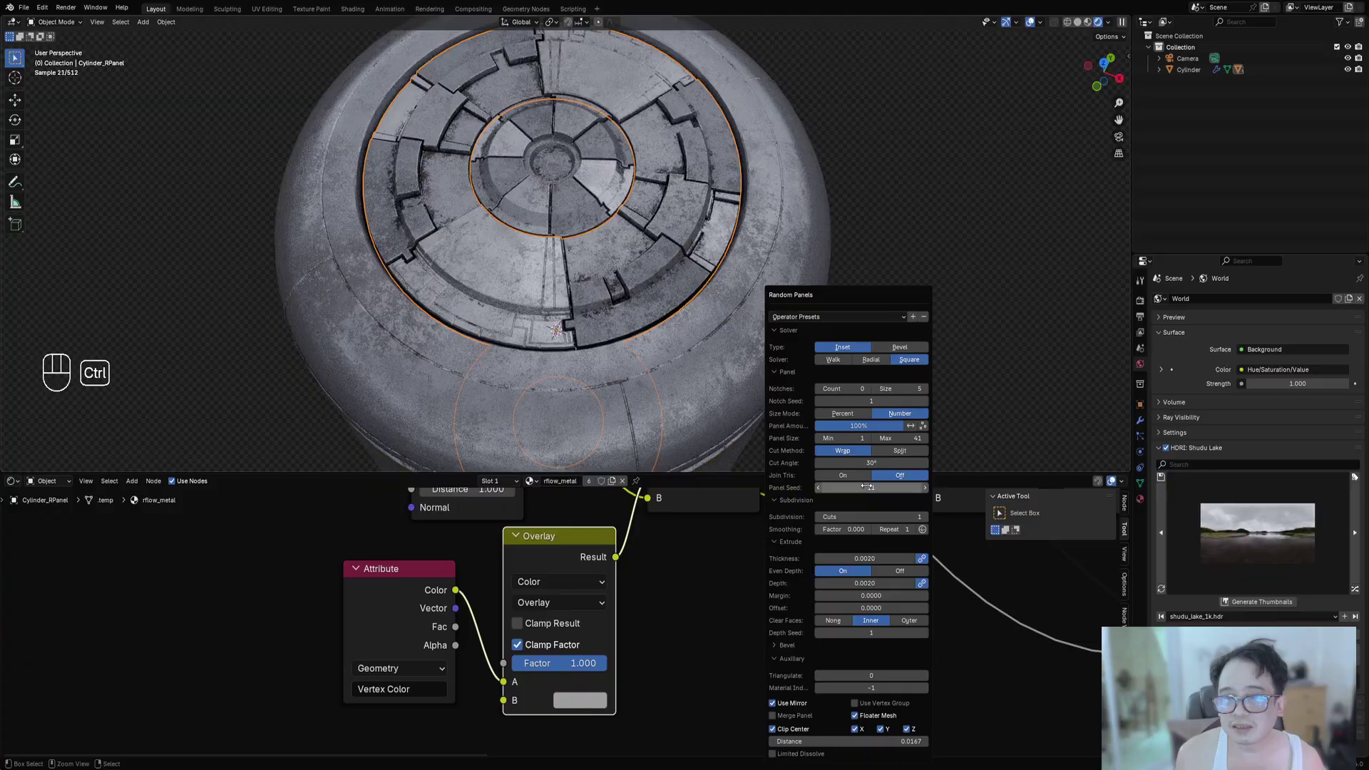
{"action": "scroll", "coordinate": [867, 487], "scroll_direction": "up", "scroll_amount": 3, "text": "ctrl"}
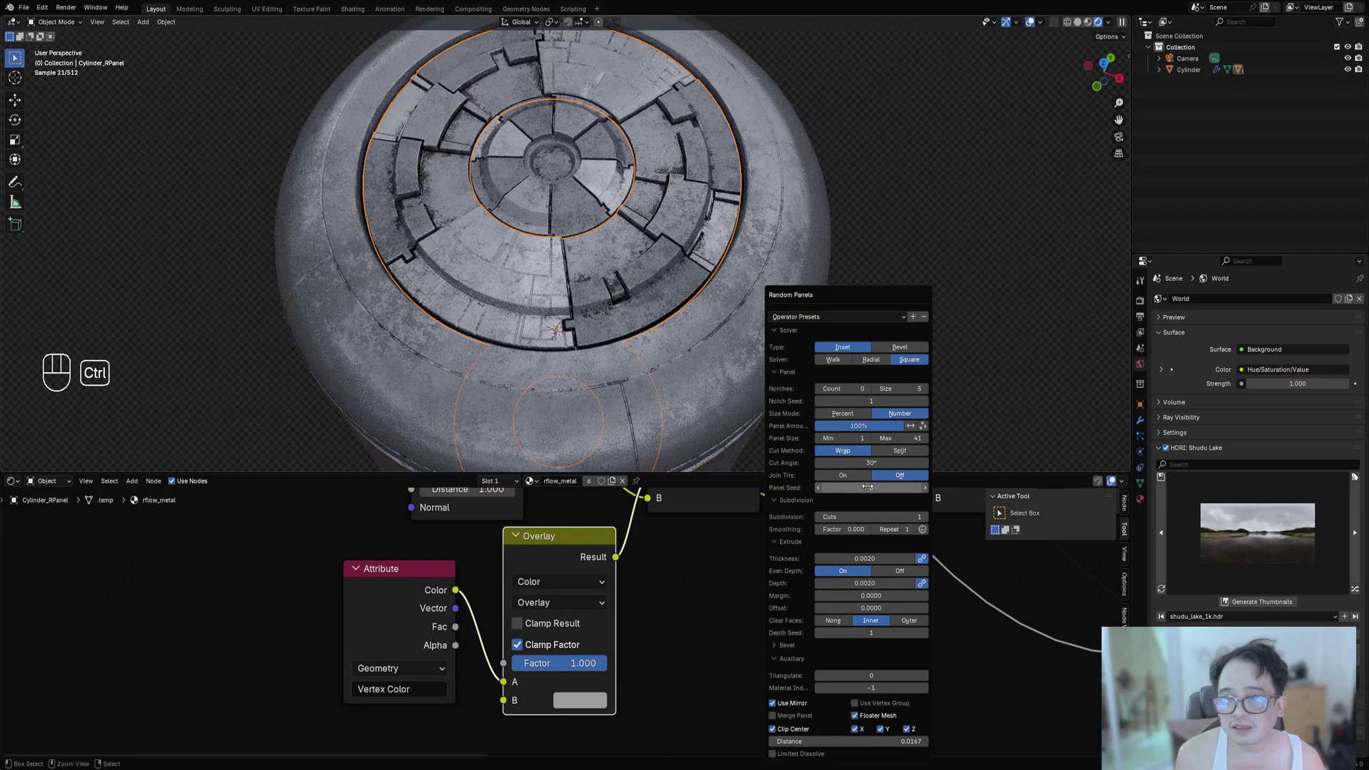
{"action": "scroll", "coordinate": [867, 487], "scroll_direction": "up", "scroll_amount": 4, "text": "ctrl"}
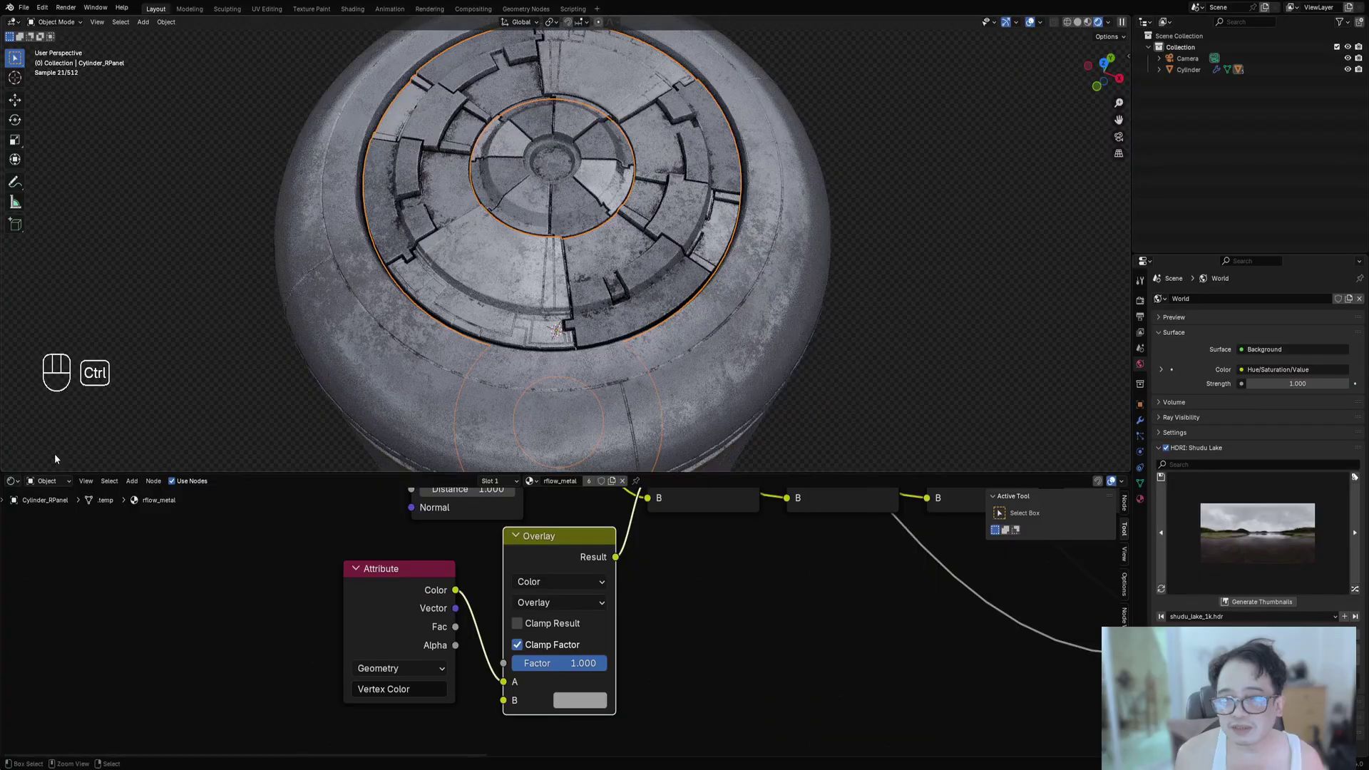
Examine the rendered top-disc panels and their worn metal edges from several angles and up close.
{"action": "middle_click_drag", "start_coordinate": [279, 314], "coordinate": [642, 310]}
{"action": "scroll", "coordinate": [673, 349], "scroll_direction": "up", "scroll_amount": 2}
{"action": "scroll", "coordinate": [649, 308], "scroll_direction": "down", "scroll_amount": 6}
{"action": "key", "text": "shift+alt+z"}
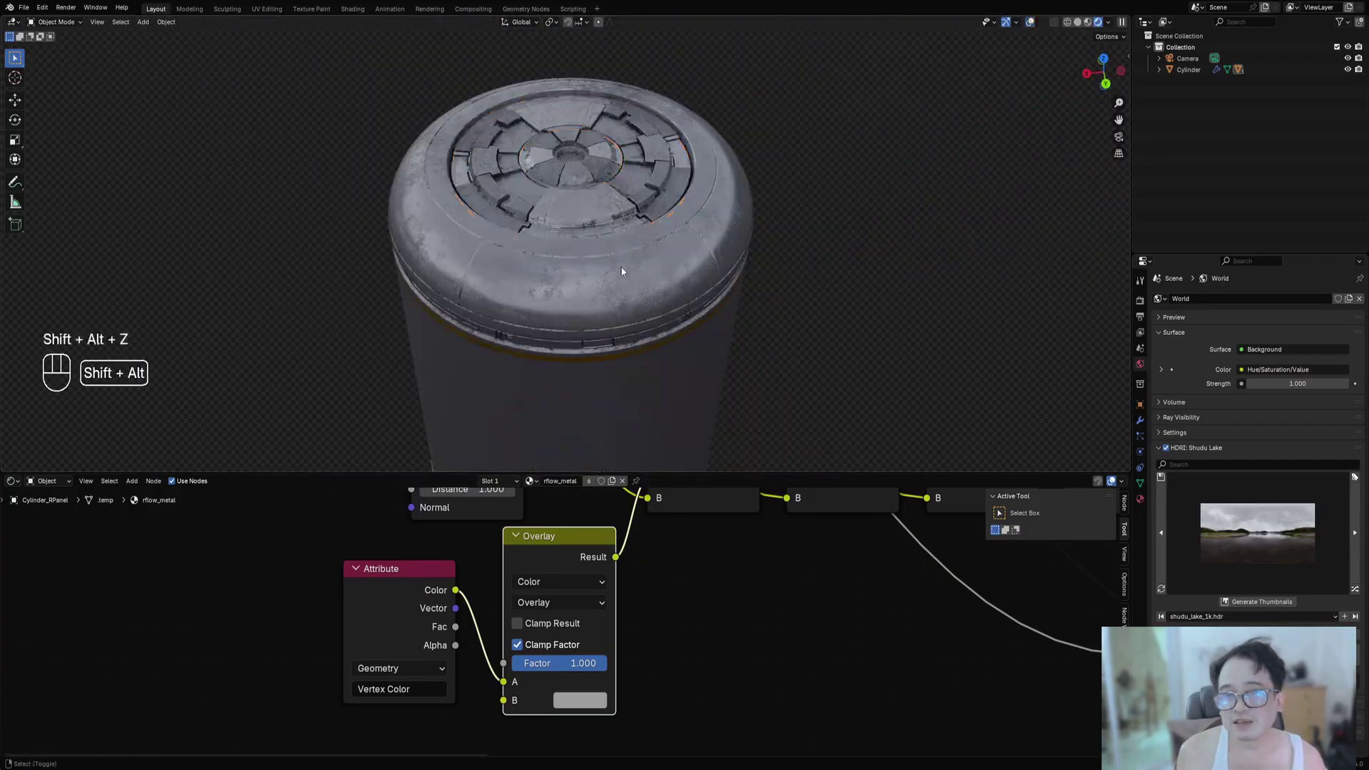
{"action": "middle_click_drag", "start_coordinate": [542, 211], "coordinate": [596, 238]}
{"action": "scroll", "coordinate": [597, 236], "scroll_direction": "up", "scroll_amount": 5}
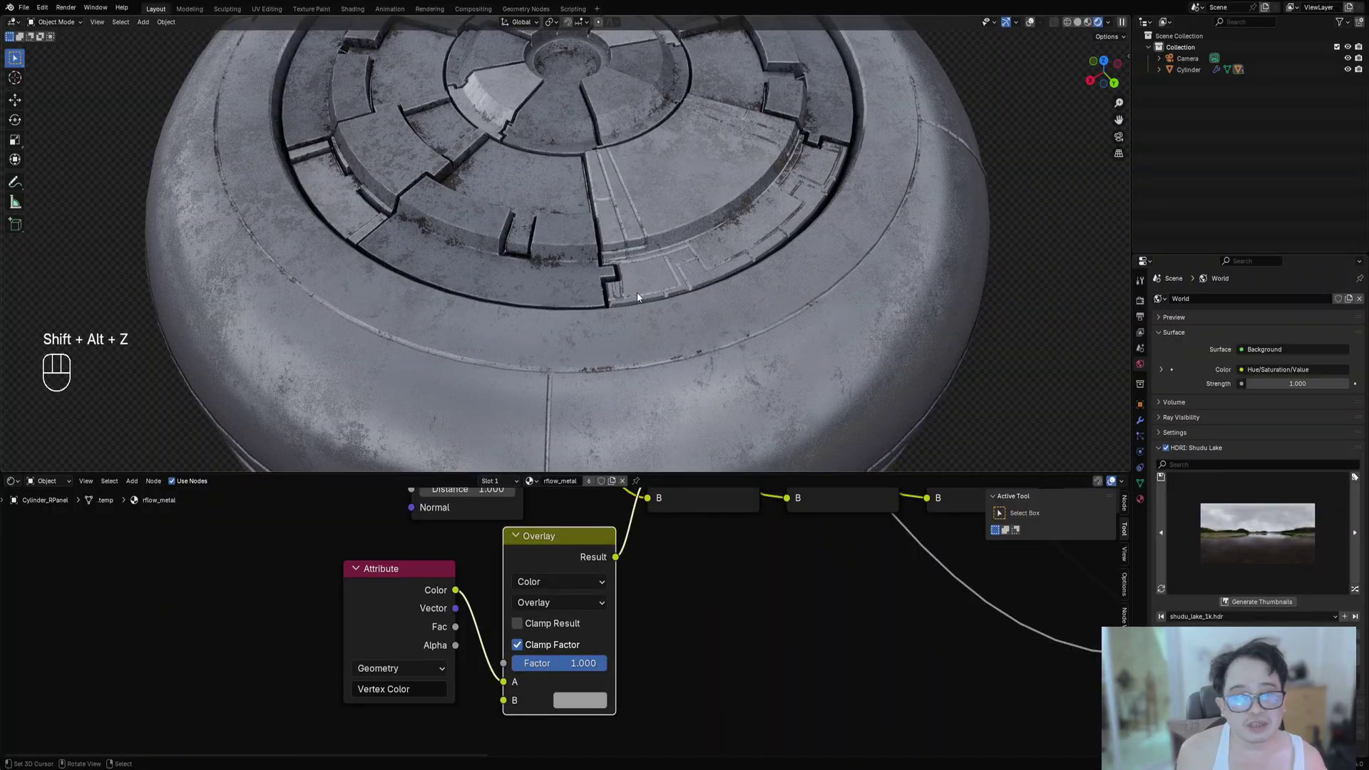
{"action": "scroll", "coordinate": [637, 292], "scroll_direction": "up", "scroll_amount": 8}
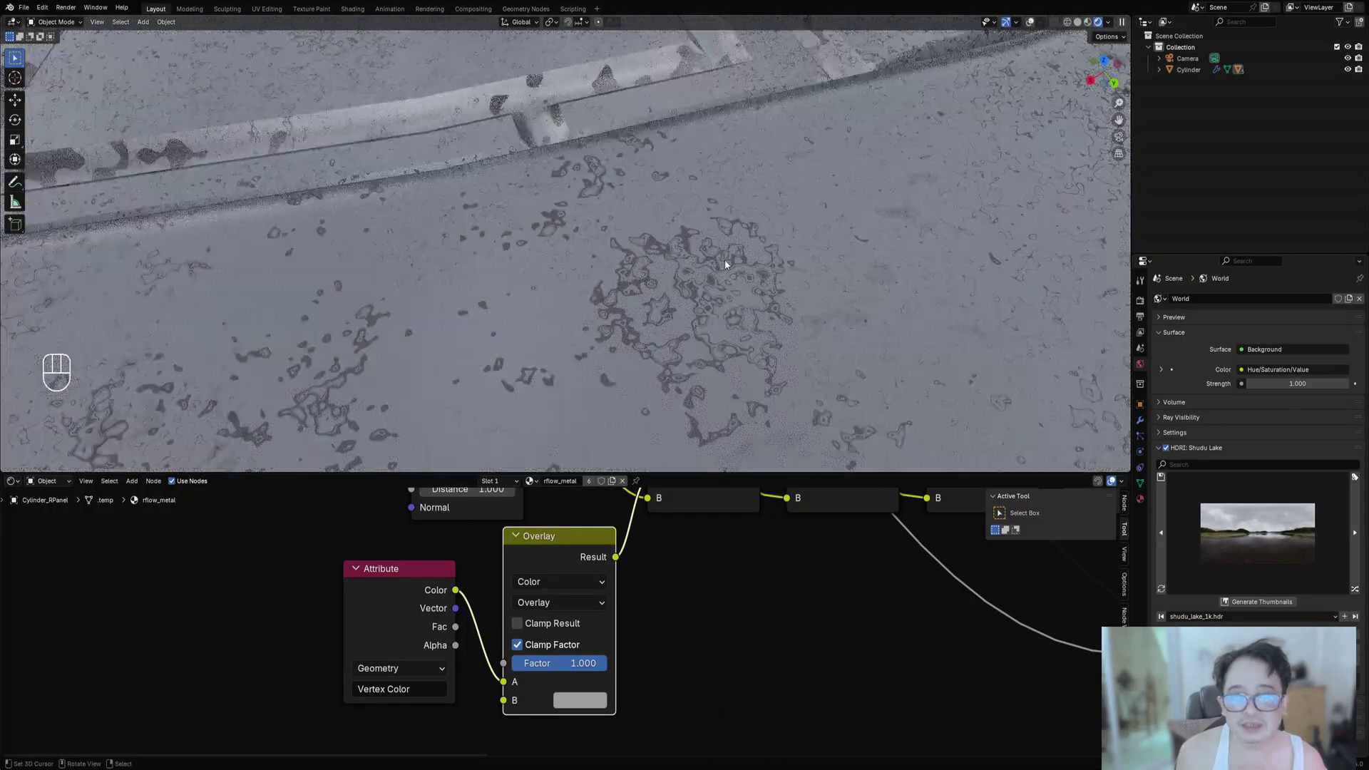
{"action": "middle_click_drag", "start_coordinate": [614, 185], "coordinate": [967, 443], "text": "shift"}
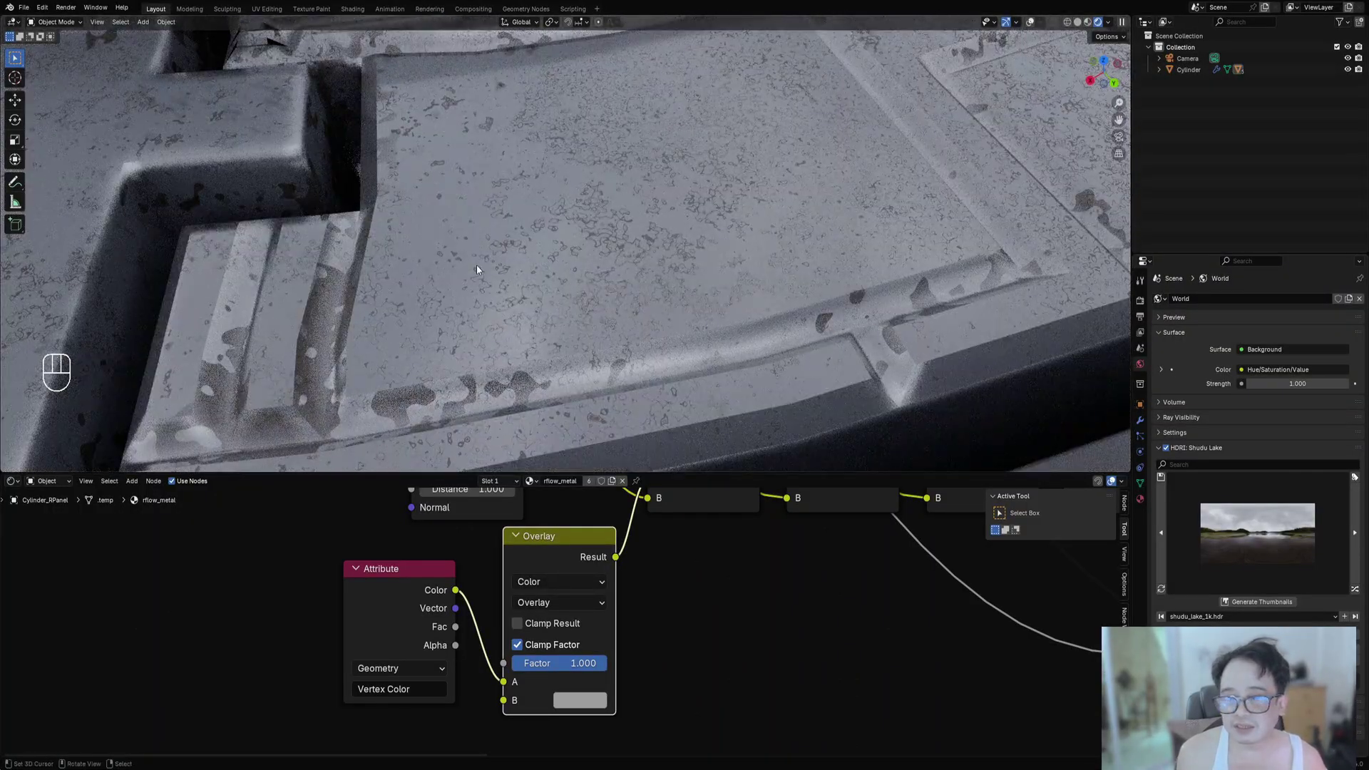
{"action": "scroll", "coordinate": [477, 264], "scroll_direction": "down", "scroll_amount": 9}
Compare solid and rendered shading, and view the whole capsule with its yellow bands without overlays.
{"action": "key", "text": "z"}
{"action": "left_click", "coordinate": [585, 259]}
{"action": "scroll", "coordinate": [585, 259], "scroll_direction": "down", "scroll_amount": 4}
{"action": "mouse_move", "coordinate": [585, 259]}
{"action": "middle_mouse_down"}
{"action": "mouse_move", "coordinate": [653, 211]}
{"action": "mouse_move", "coordinate": [654, 196]}
{"action": "mouse_move", "coordinate": [673, 230]}
{"action": "middle_mouse_up"}
{"action": "scroll", "coordinate": [653, 195], "scroll_direction": "up", "scroll_amount": 3}
{"action": "key", "text": "z"}
{"action": "left_click", "coordinate": [678, 182]}
{"action": "scroll", "coordinate": [673, 230], "scroll_direction": "down", "scroll_amount": 3}
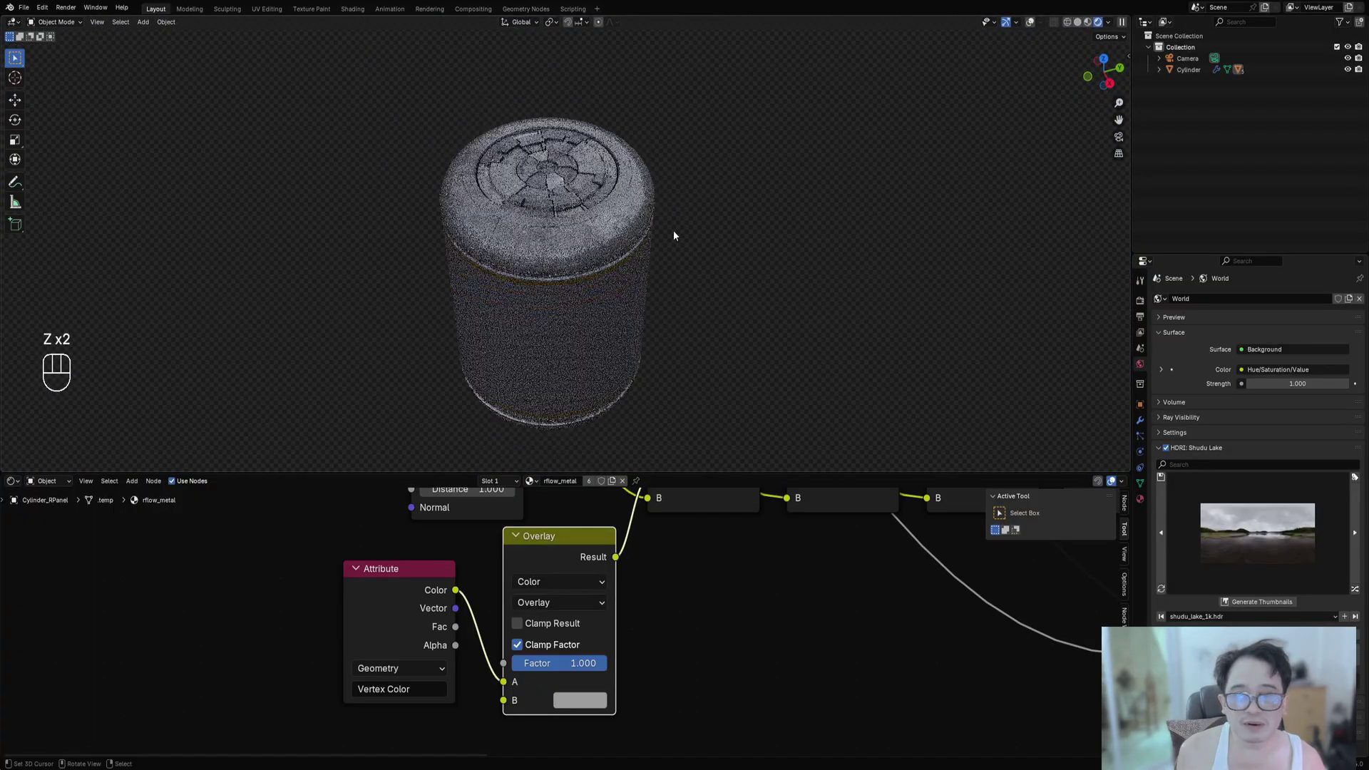
{"action": "key", "text": "shift+alt+z"}
{"action": "middle_click_drag", "start_coordinate": [673, 281], "coordinate": [743, 270], "text": "shift"}
{"action": "key", "text": "shift+alt+z"}
{"action": "middle_click_drag", "start_coordinate": [736, 339], "coordinate": [759, 301]}
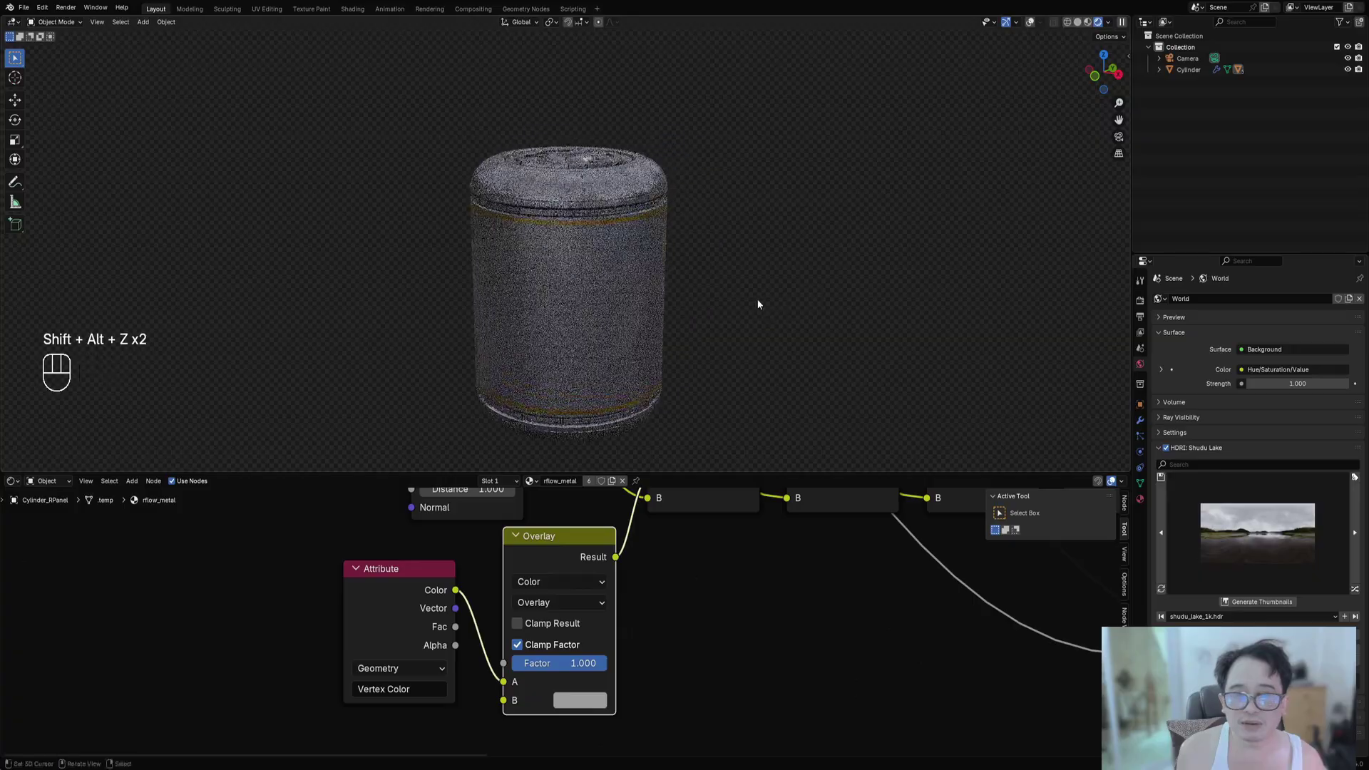
{"action": "scroll", "coordinate": [723, 271], "scroll_direction": "up", "scroll_amount": 1}
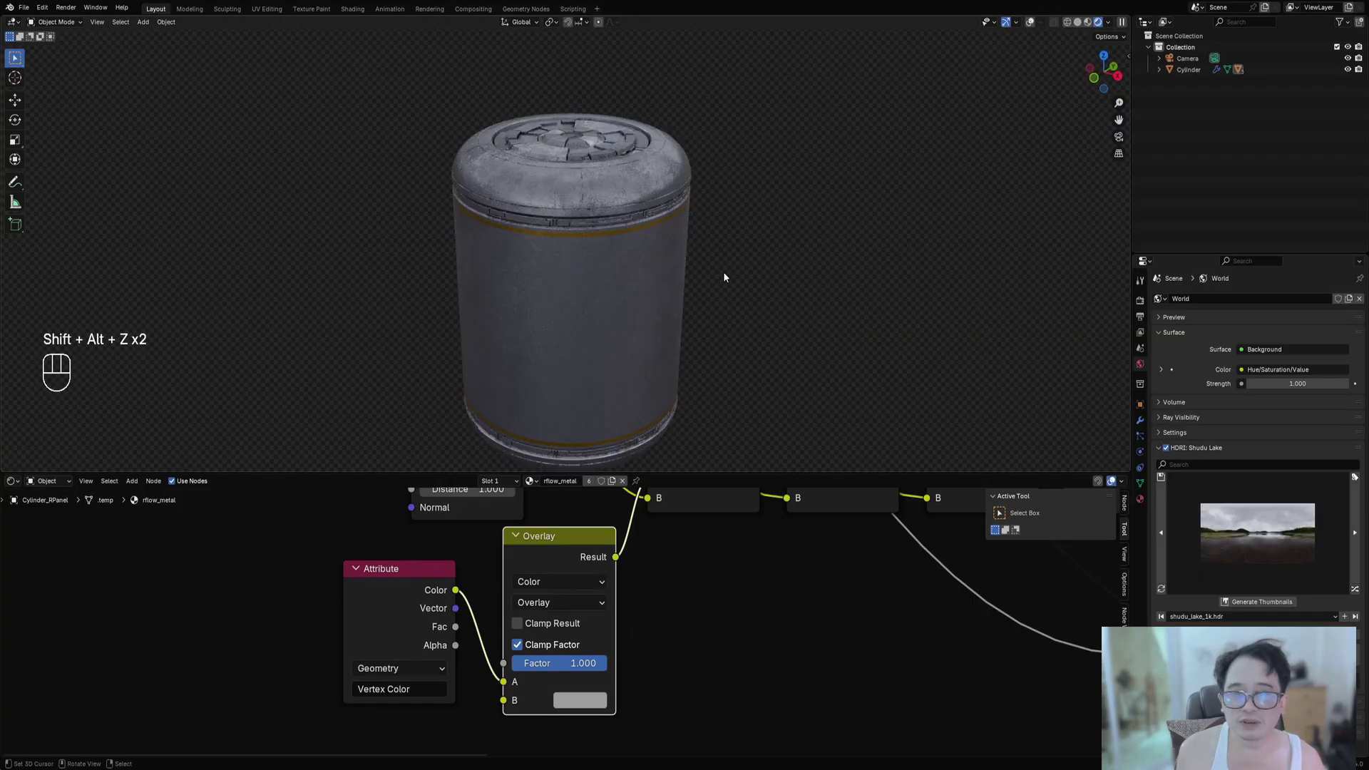
Shuffle the world's HDRI environment until red_hill_cloudy_1k.hdr lights the scene.
{"action": "left_click", "coordinate": [1356, 590]}
{"action": "left_click", "coordinate": [1356, 592]}
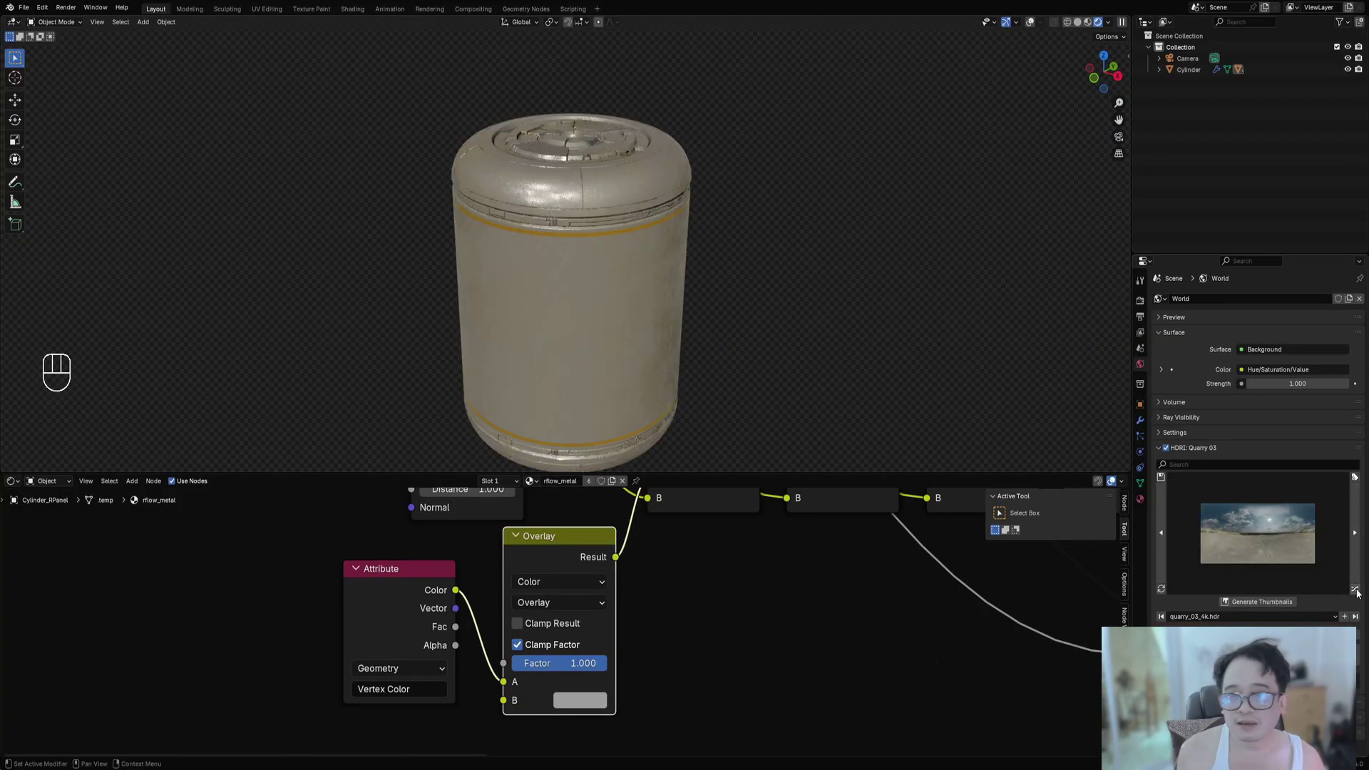
{"action": "left_click", "coordinate": [1357, 592]}
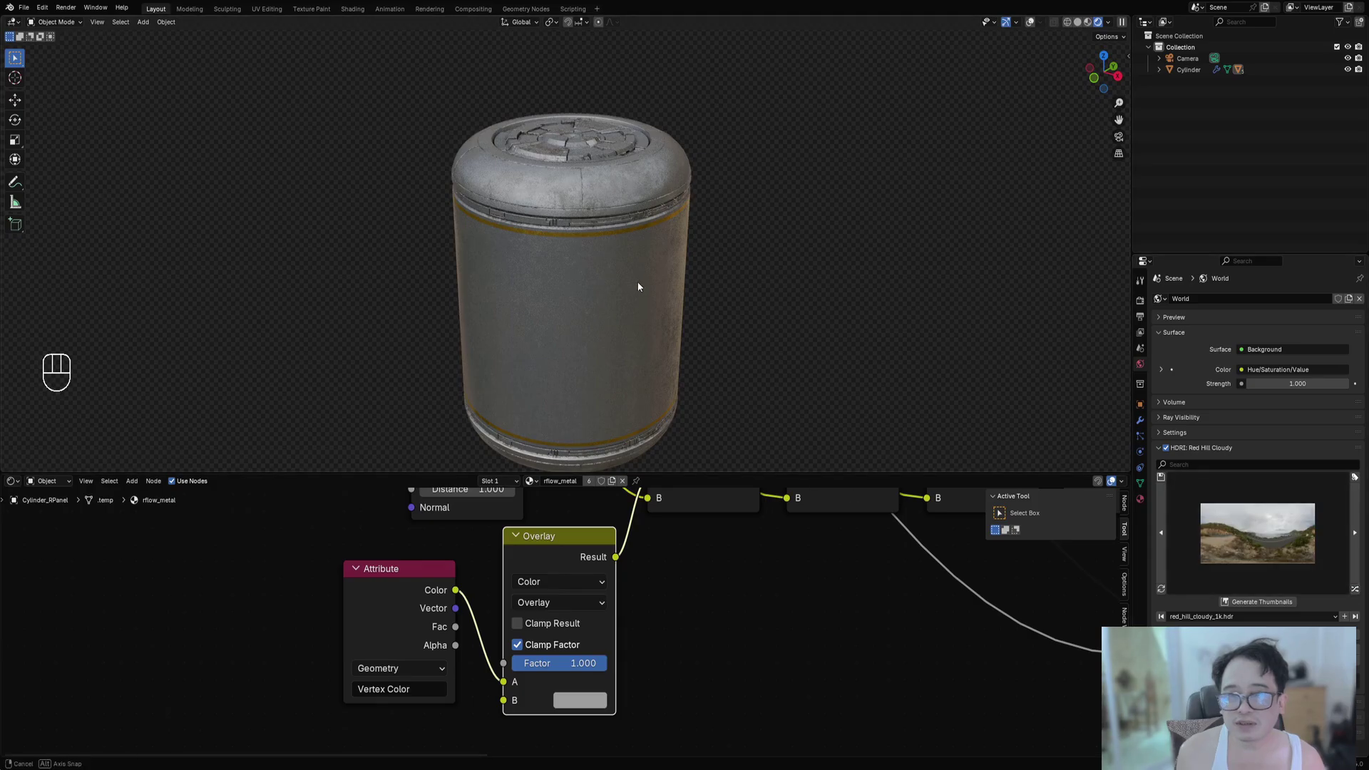
Select the main cylinder, enter edit mode with overlays shown, and add an edge loop just below the upper yellow band.
{"action": "middle_click_drag", "start_coordinate": [640, 284], "coordinate": [581, 274]}
{"action": "right_click", "coordinate": [586, 301]}
{"action": "key", "text": "Tab"}
{"action": "key", "text": "shift+alt+z"}
{"action": "scroll", "coordinate": [580, 273], "scroll_direction": "up", "scroll_amount": 3}
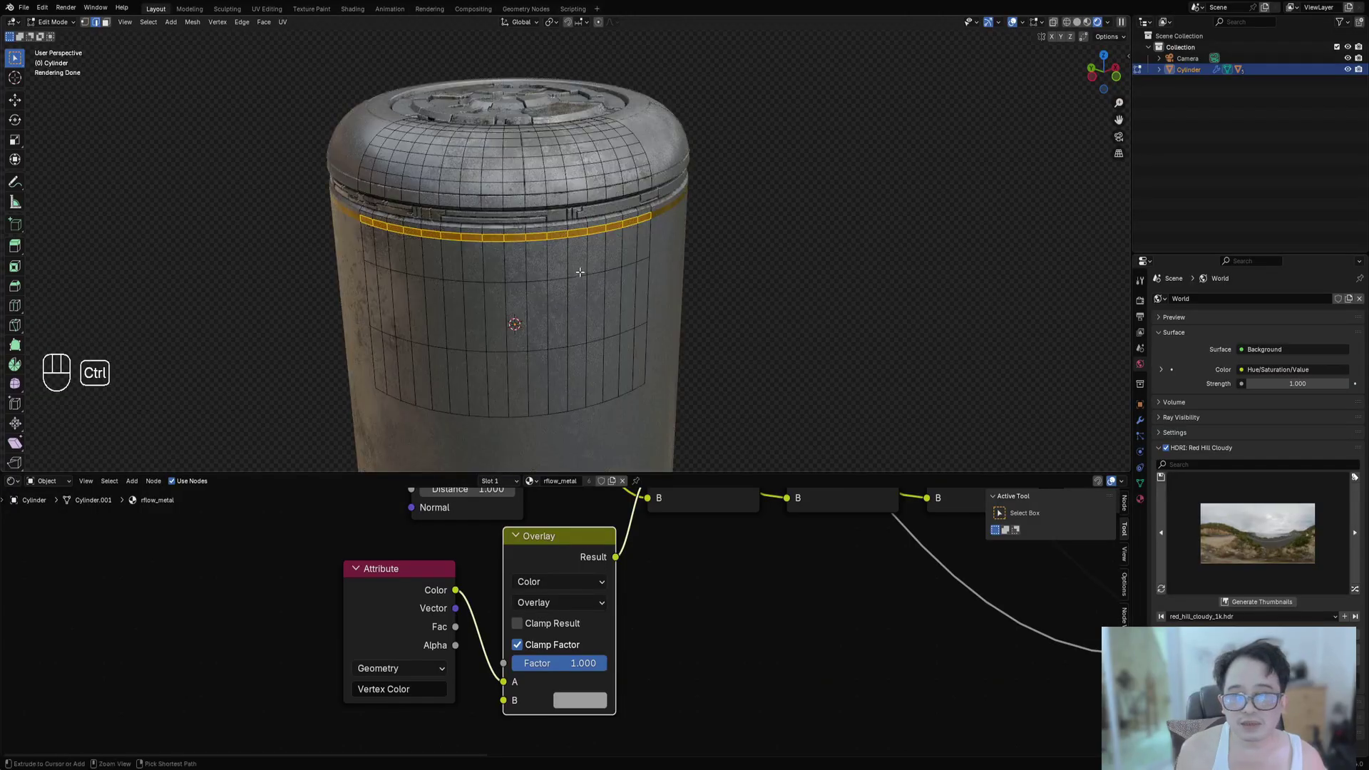
{"action": "key", "text": "ctrl+r"}
{"action": "left_click", "coordinate": [586, 260]}
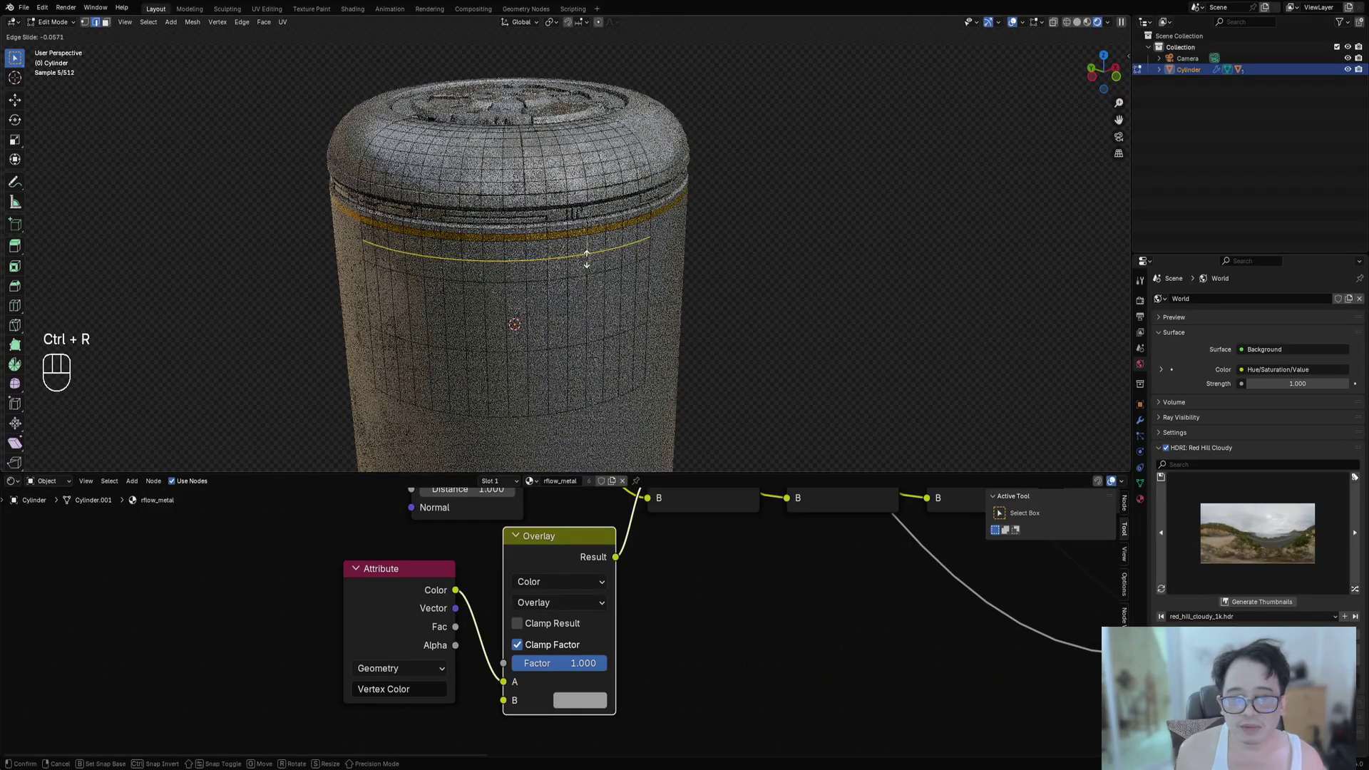
{"action": "left_click", "coordinate": [588, 254]}
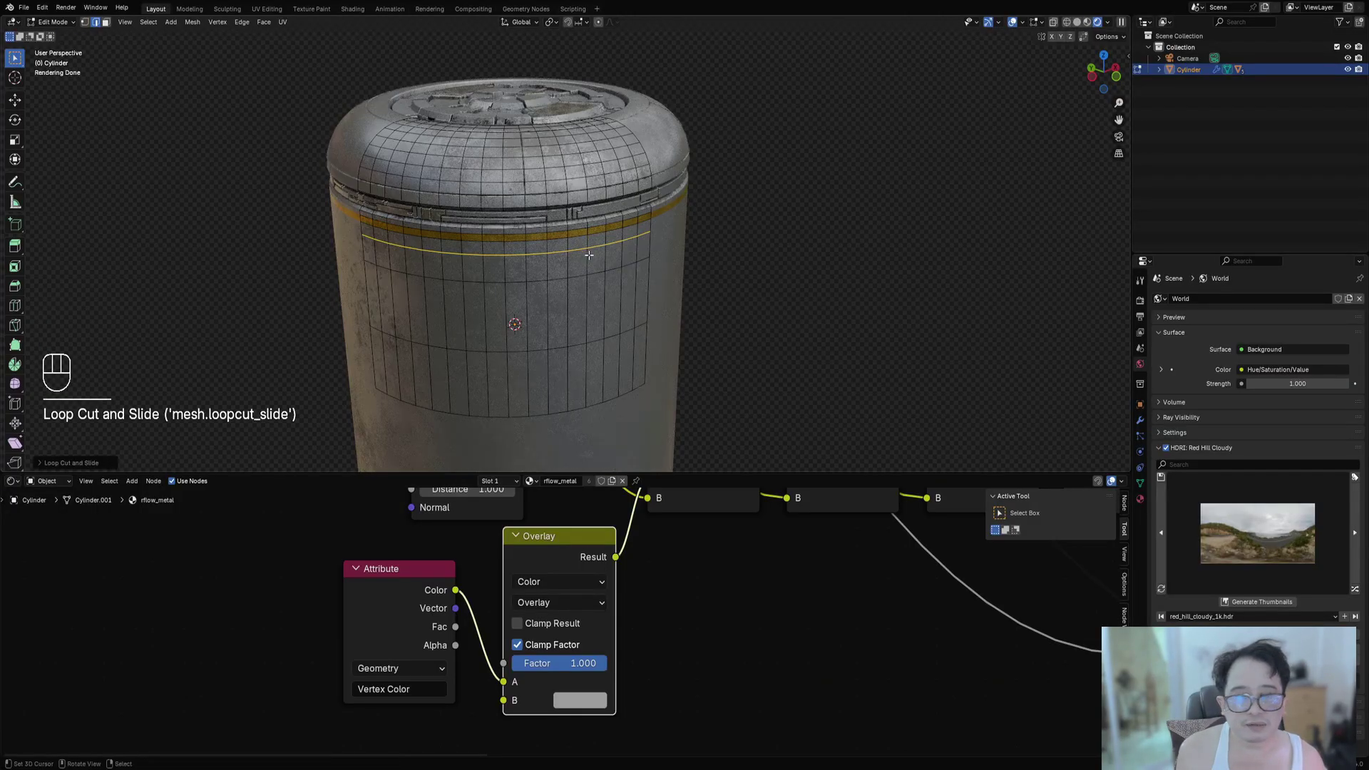
Select four adjacent faces directly beneath the yellow band in face select mode.
{"action": "mouse_move", "coordinate": [756, 259]}
{"action": "middle_mouse_down"}
{"action": "mouse_move", "coordinate": [706, 262]}
{"action": "mouse_move", "coordinate": [764, 266]}
{"action": "middle_mouse_up"}
{"action": "scroll", "coordinate": [642, 261], "scroll_direction": "up", "scroll_amount": 2}
{"action": "middle_click_drag", "start_coordinate": [398, 252], "coordinate": [485, 261], "text": "shift"}
{"action": "scroll", "coordinate": [478, 257], "scroll_direction": "up", "scroll_amount": 1}
{"action": "right_click", "coordinate": [428, 233]}
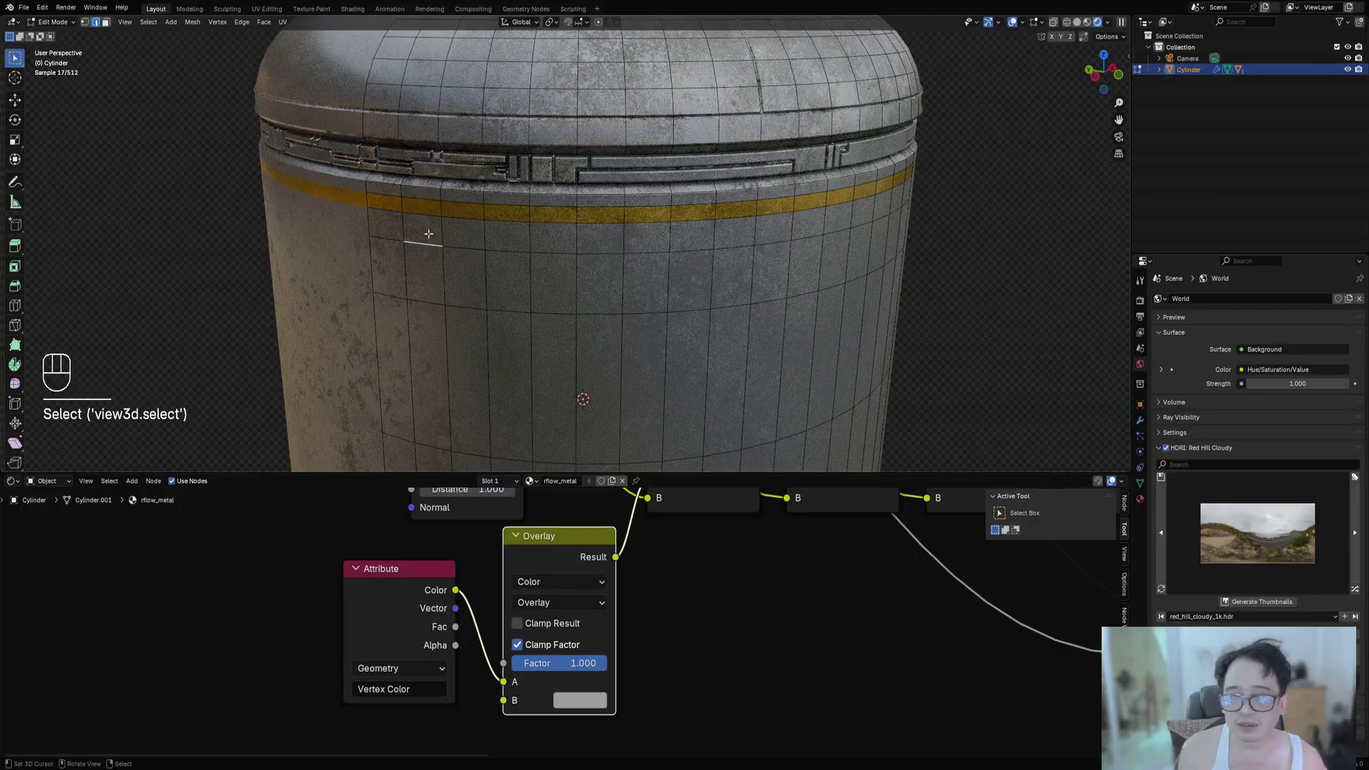
{"action": "key", "text": "3"}
{"action": "right_click", "coordinate": [428, 232]}
{"action": "right_click", "coordinate": [501, 237], "text": "shift"}
{"action": "right_click", "coordinate": [471, 238], "text": "shift"}
{"action": "right_click", "coordinate": [555, 242], "text": "shift"}
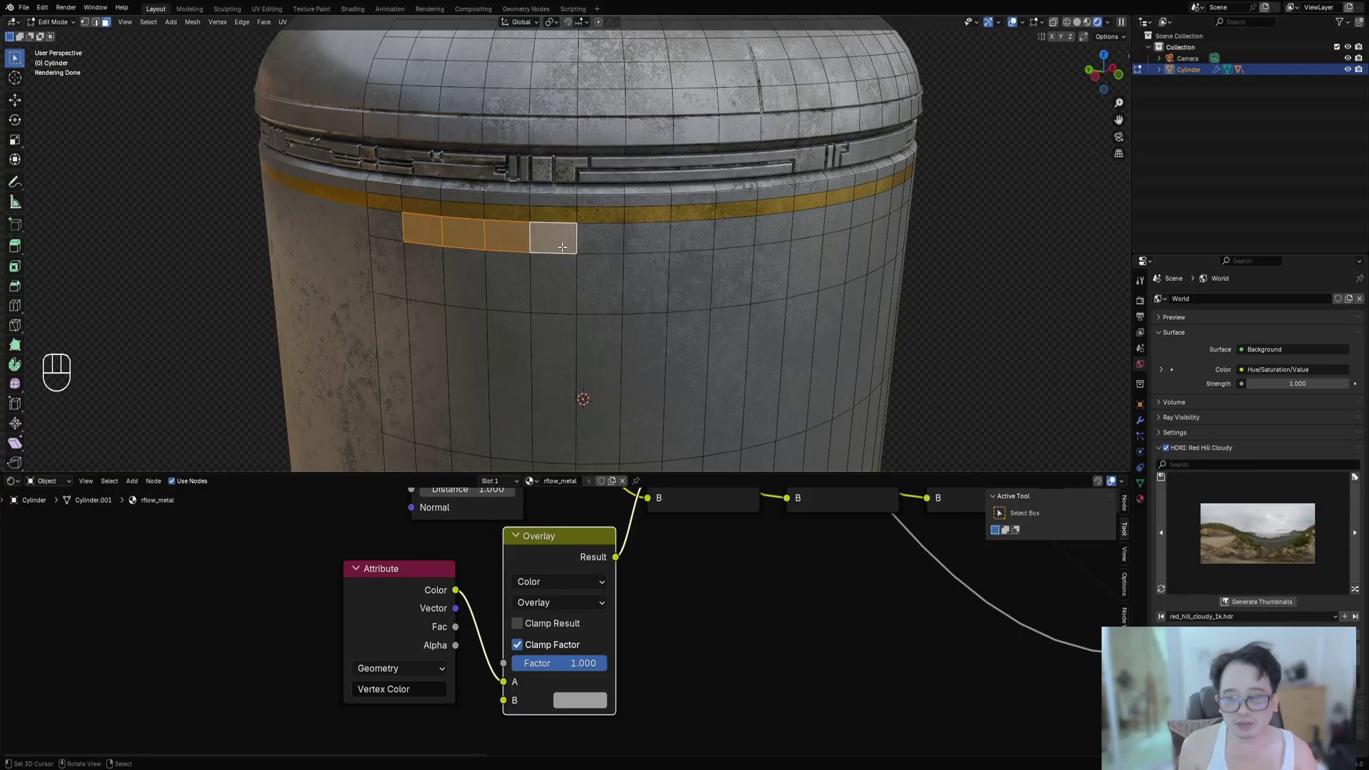
Try subdividing the four selected faces twice, and undo both subdivisions.
{"action": "key", "text": "w"}
{"action": "left_click", "coordinate": [562, 247]}
{"action": "scroll", "coordinate": [363, 224], "scroll_direction": "up", "scroll_amount": 1}
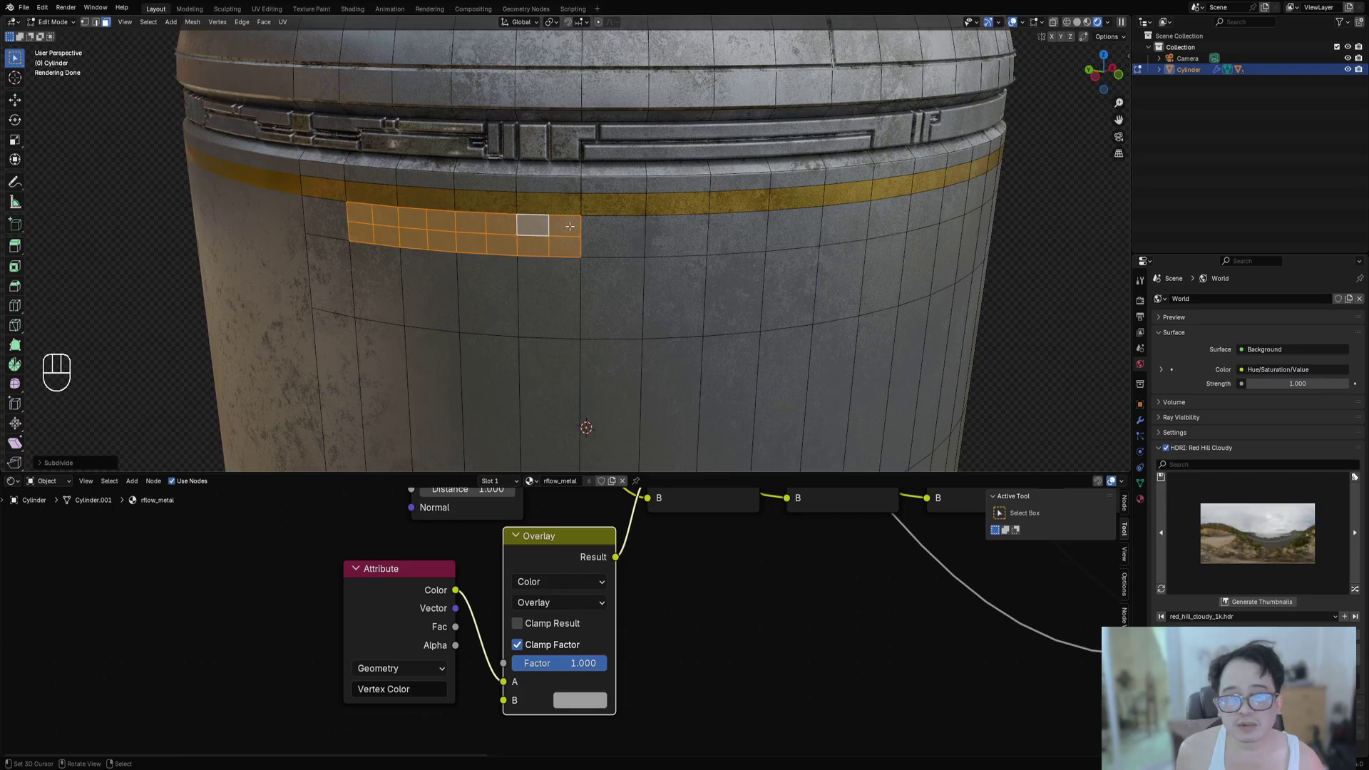
{"action": "key", "text": "w"}
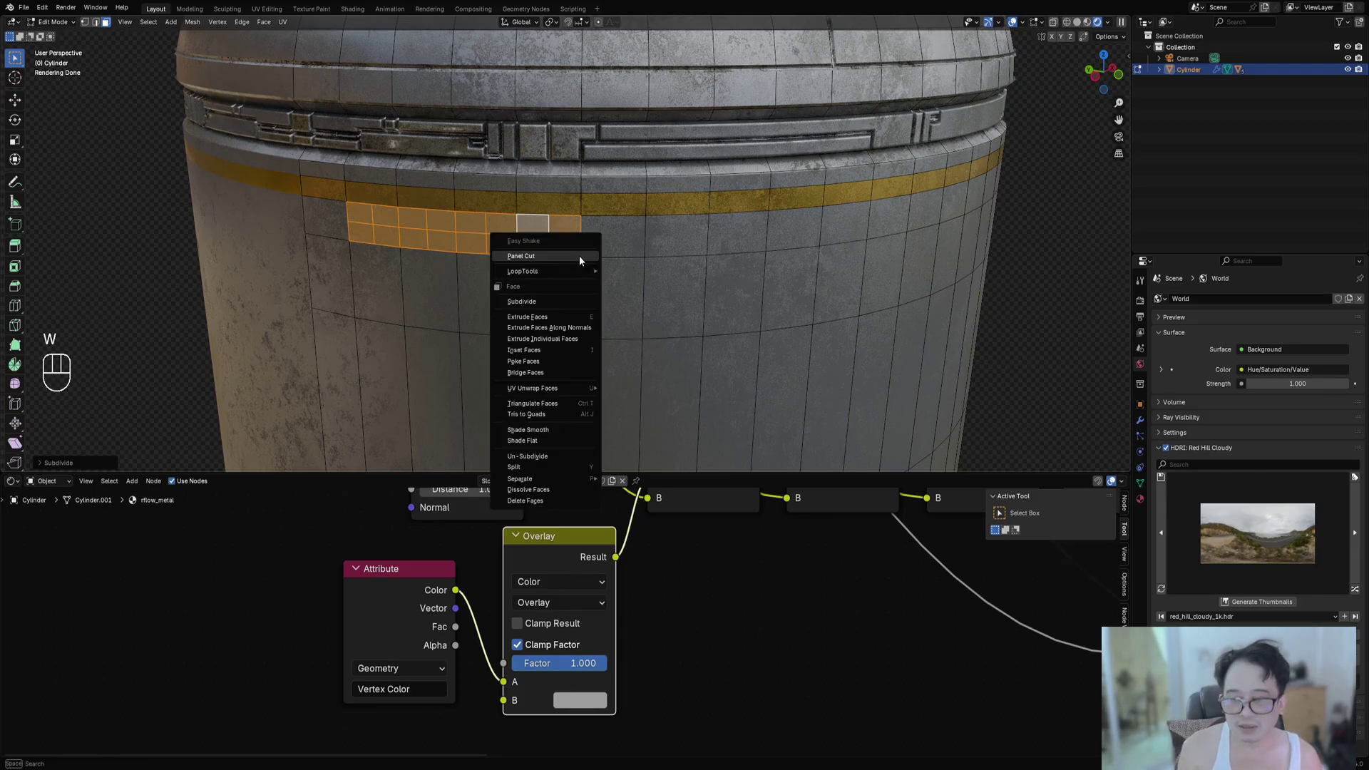
{"action": "left_click", "coordinate": [578, 257]}
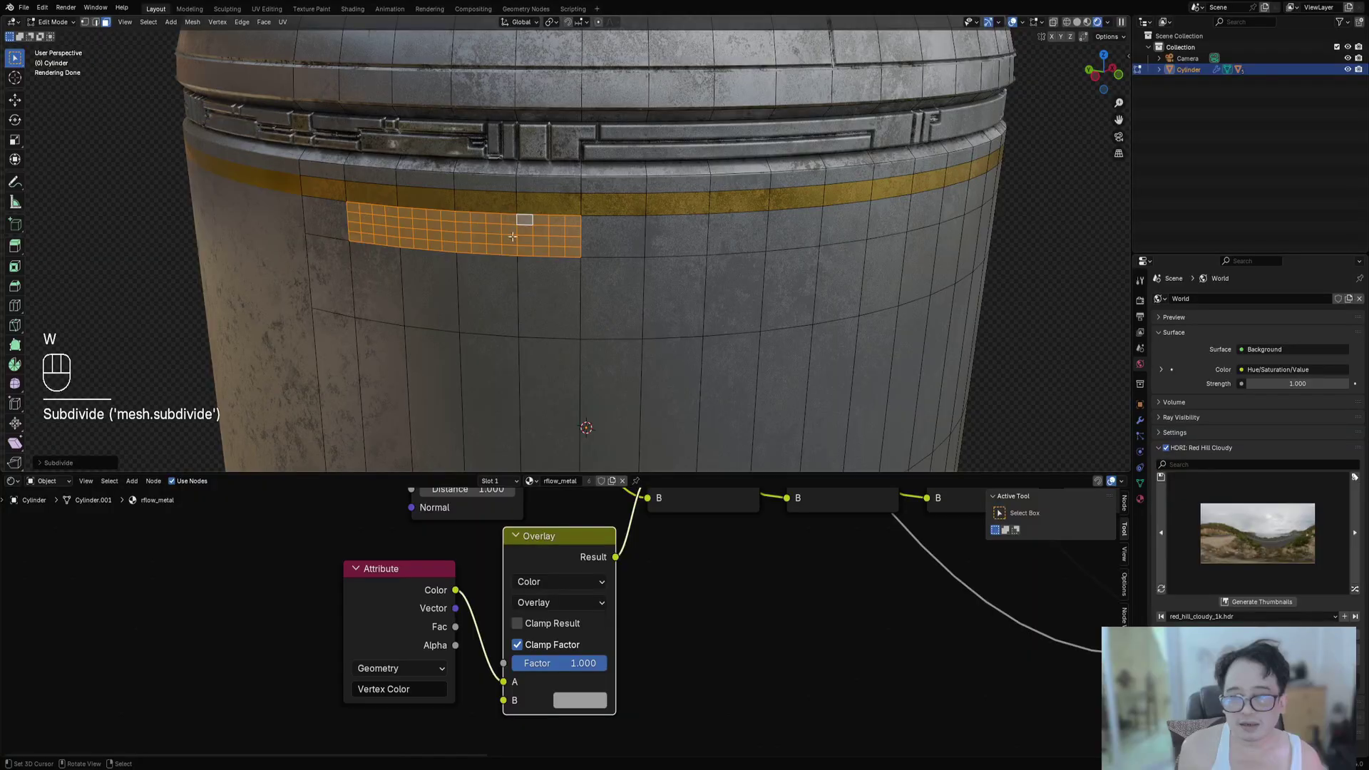
{"action": "key", "text": "ctrl+z"}
{"action": "key", "text": "ctrl+z"}
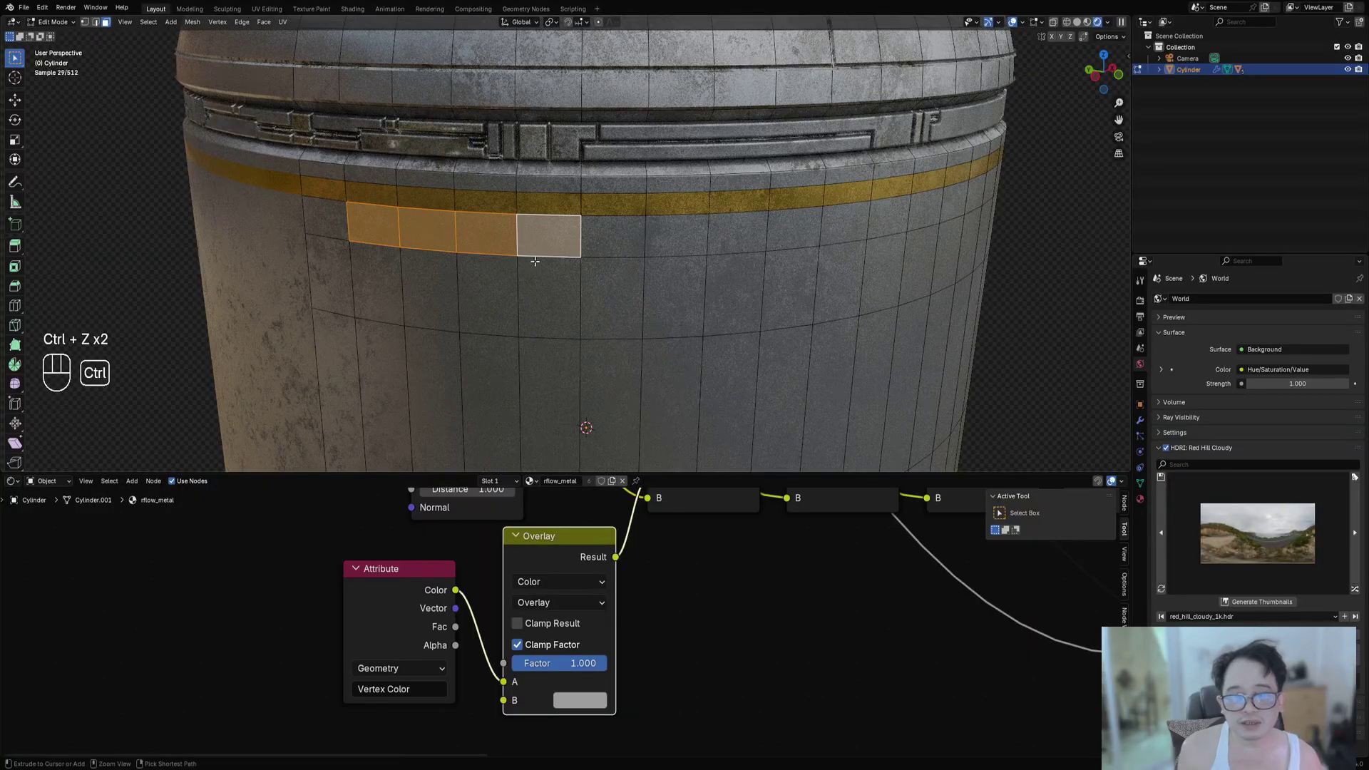
Maximize the 3D viewport in object mode with solid shading and save the file.
{"action": "key", "text": "ctrl+space"}
{"action": "key", "text": "Tab"}
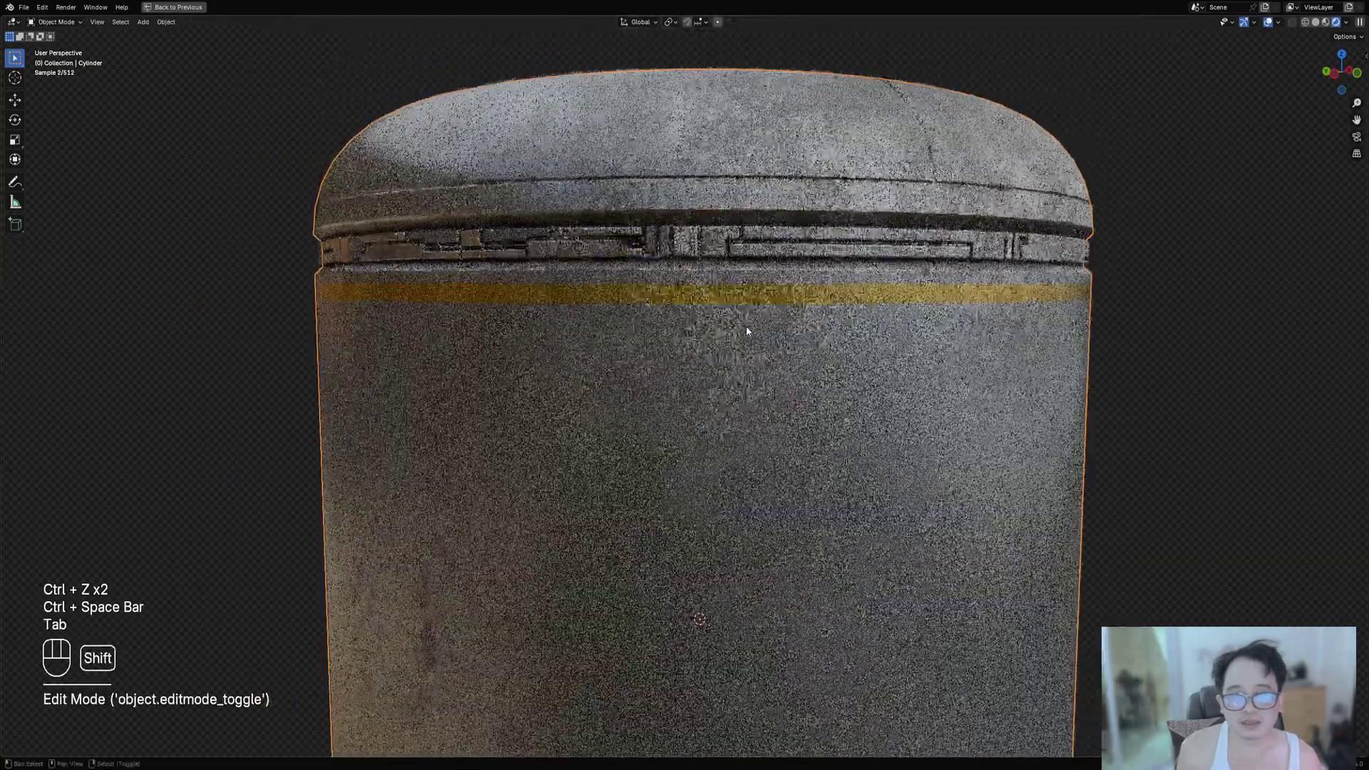
{"action": "key", "text": "z"}
{"action": "key", "text": "ctrl+s"}
Look over the Random Symbols options for the cylinder without applying them, and inspect its mesh density in wireframe.
{"action": "key", "text": "shift+q"}
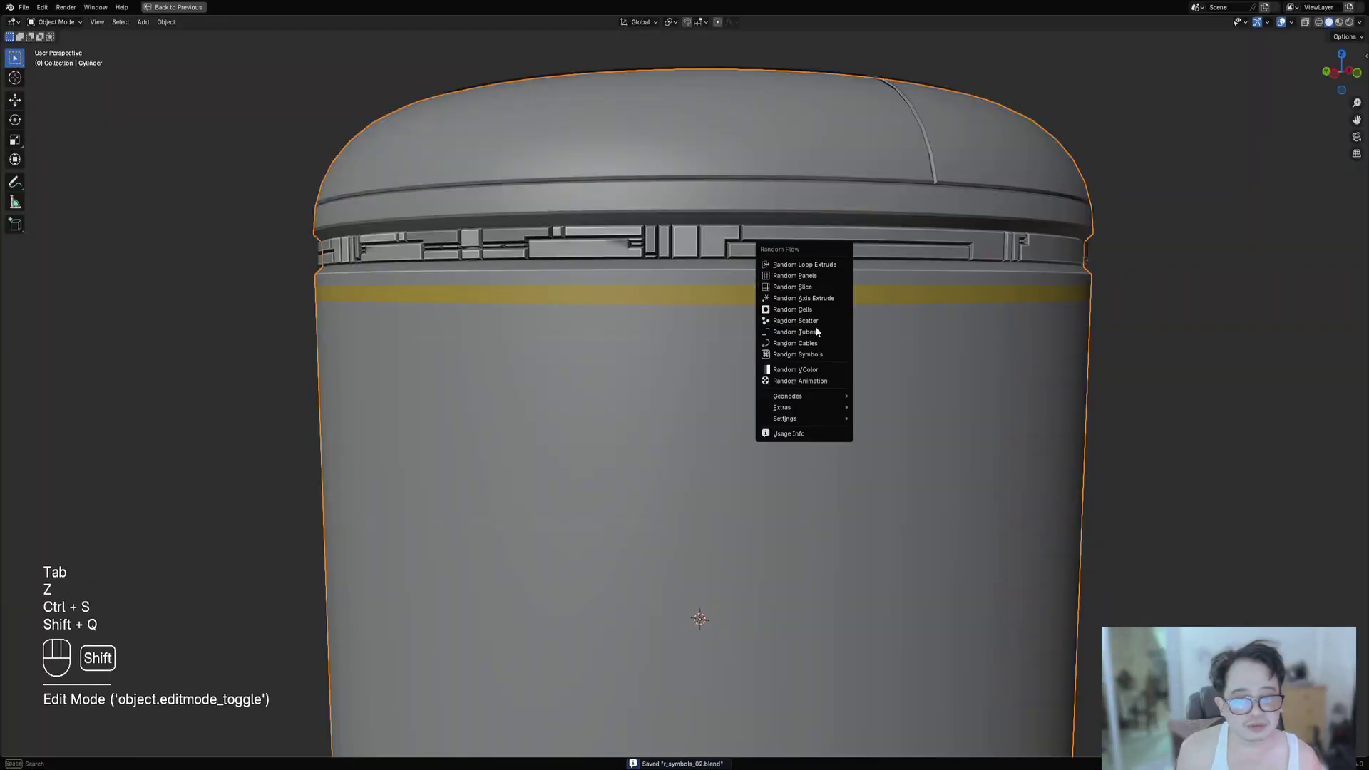
{"action": "left_click", "coordinate": [814, 355]}
{"action": "left_click_drag", "start_coordinate": [856, 355], "coordinate": [834, 169]}
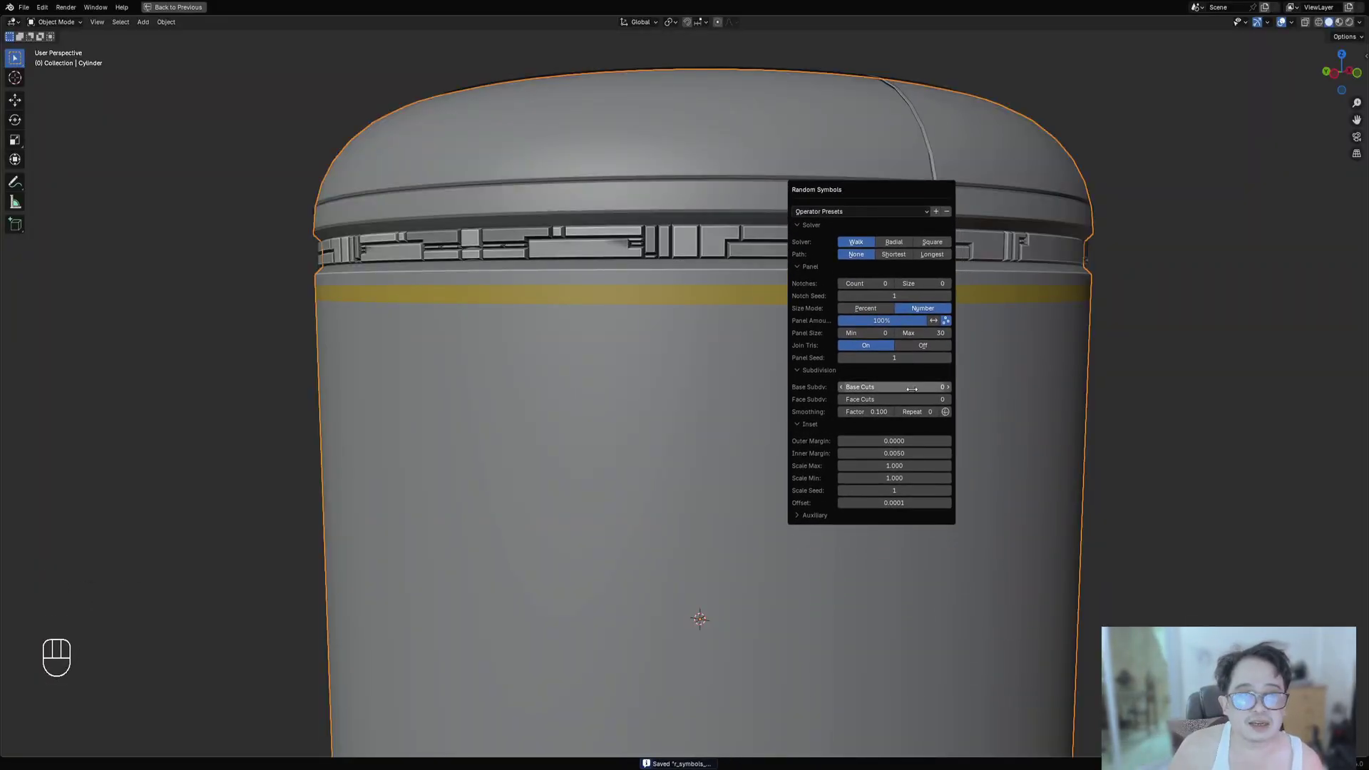
{"action": "key", "text": "shift+z"}
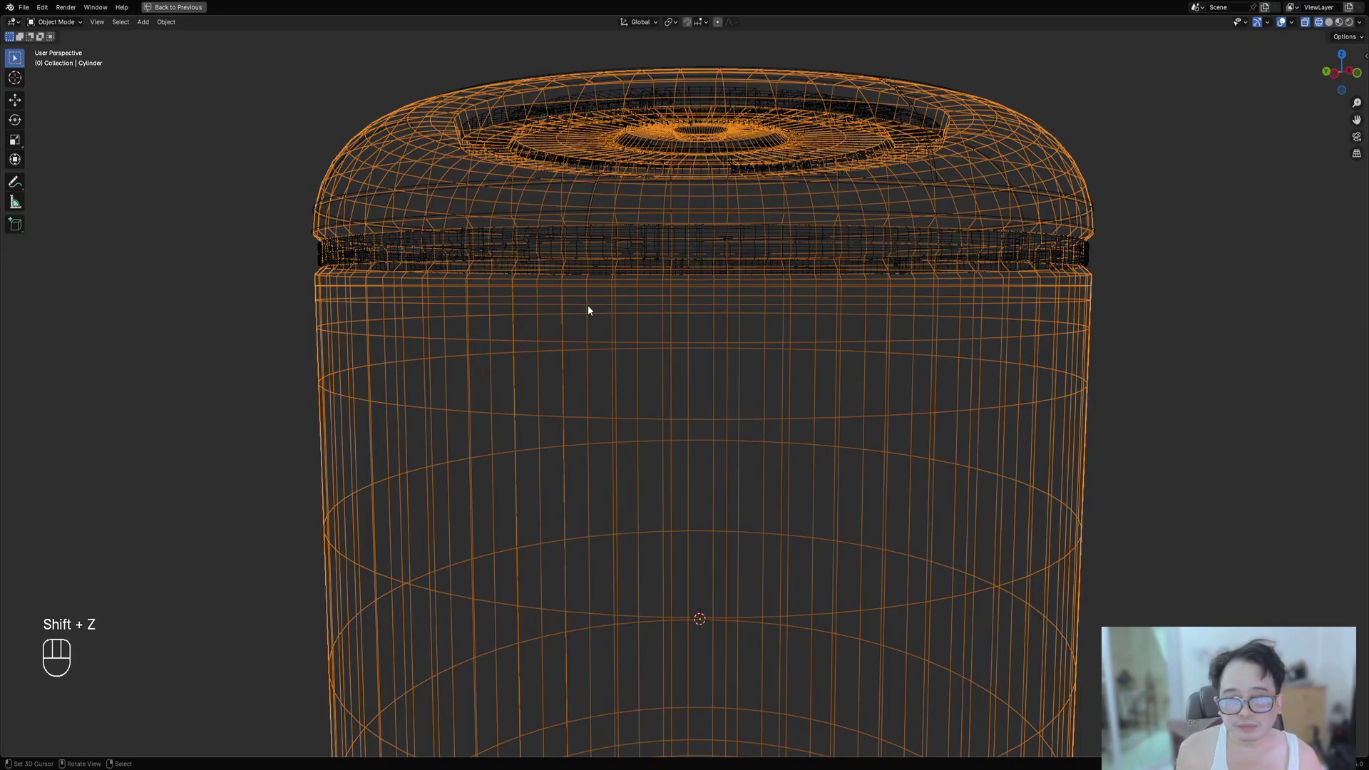
{"action": "key", "text": "shift+z"}
{"action": "middle_click_drag", "start_coordinate": [590, 307], "coordinate": [656, 314]}
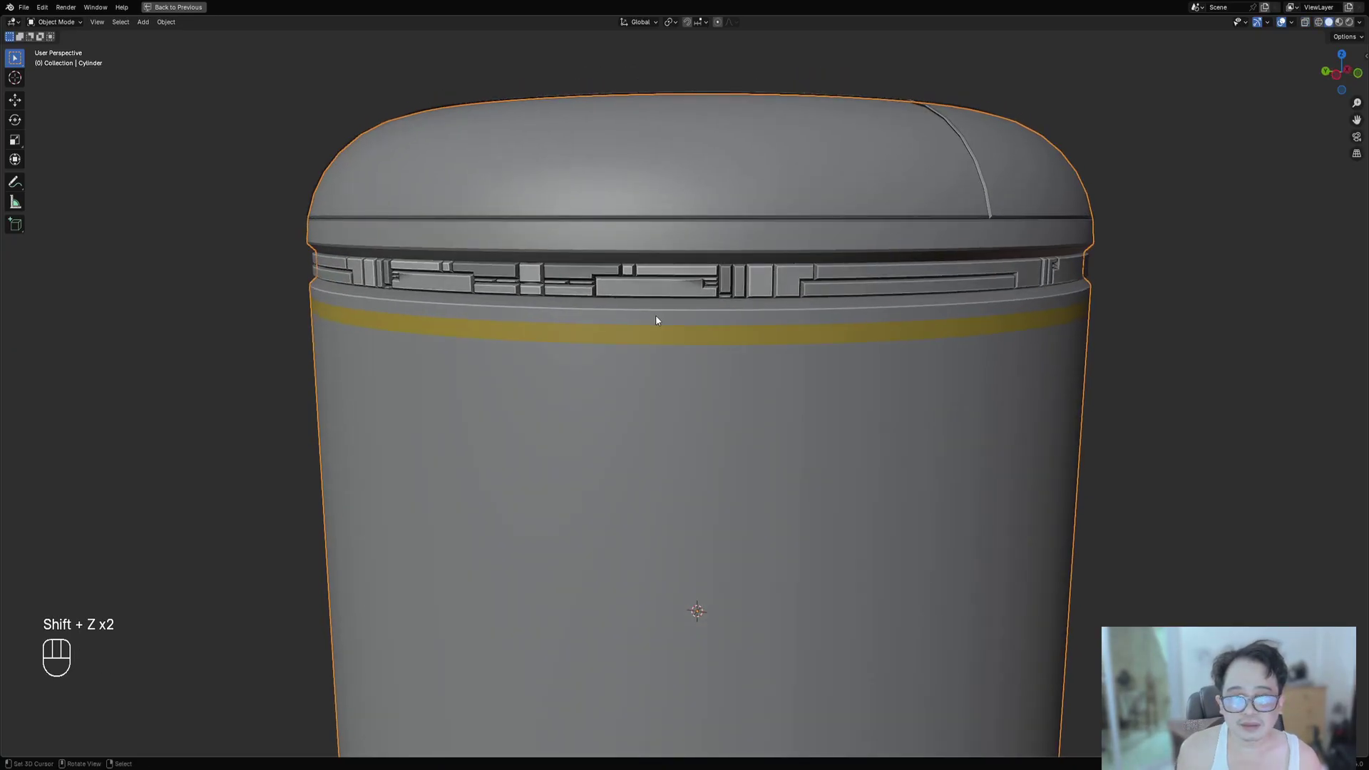
Return to edit mode, save the file, and try one subdivision of the four selected faces before undoing it.
{"action": "key", "text": "Tab"}
{"action": "scroll", "coordinate": [702, 334], "scroll_direction": "up", "scroll_amount": 3}
{"action": "key", "text": "ctrl+s"}
{"action": "key", "text": "w"}
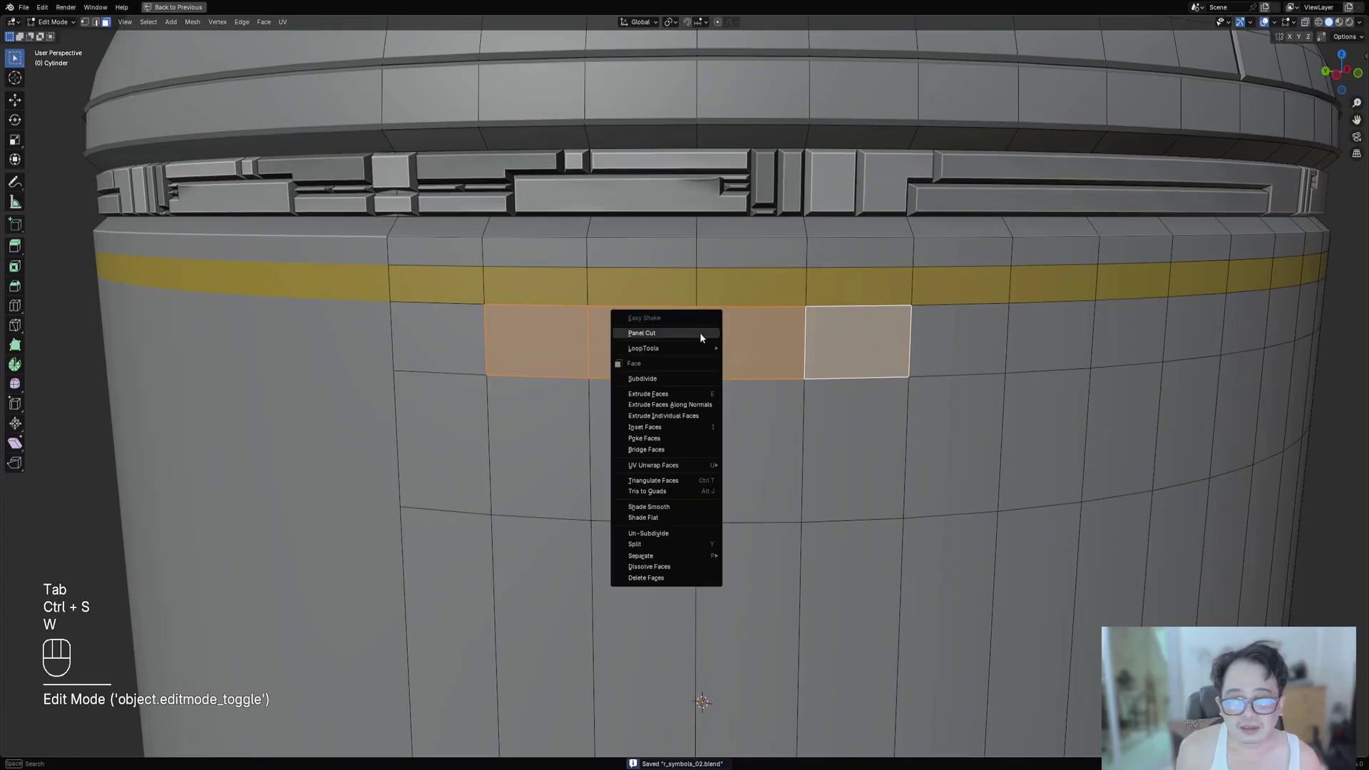
{"action": "left_click", "coordinate": [700, 332]}
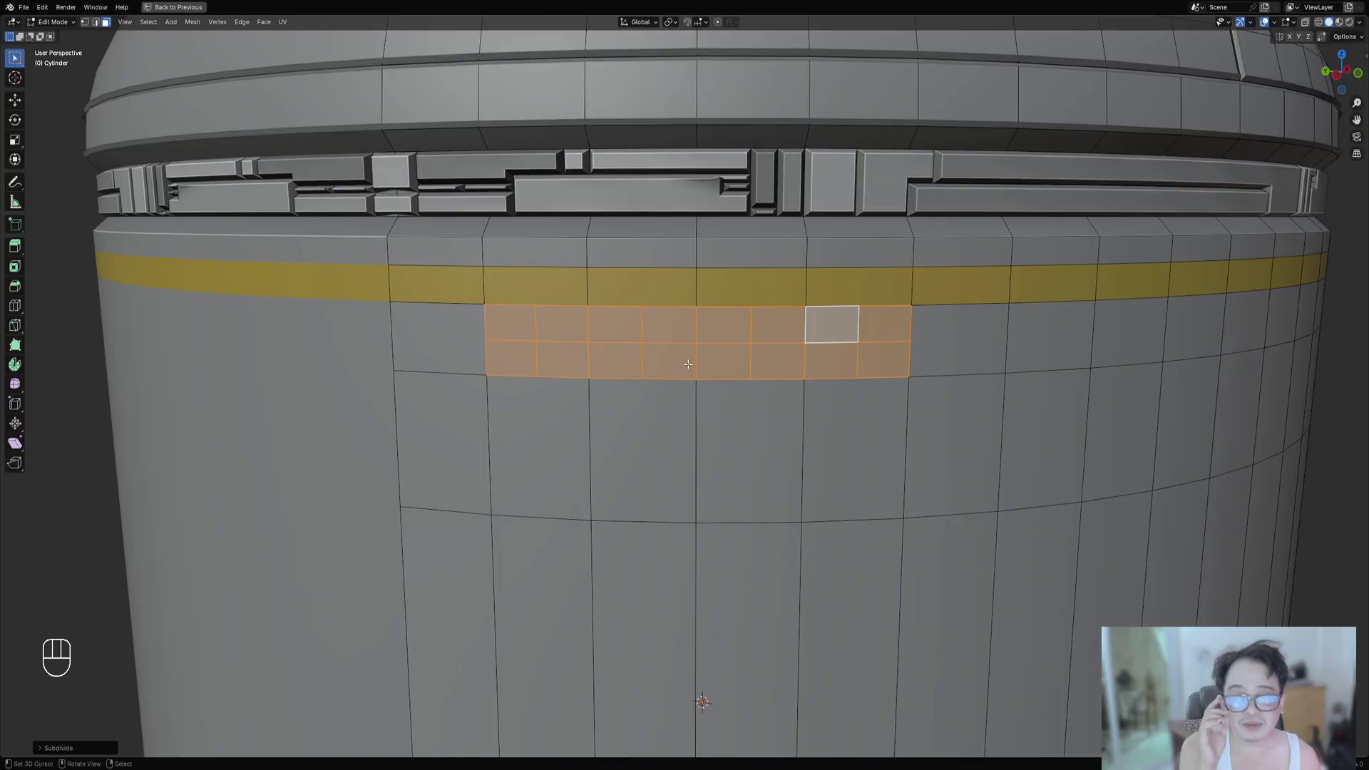
{"action": "key", "text": "ctrl+z"}
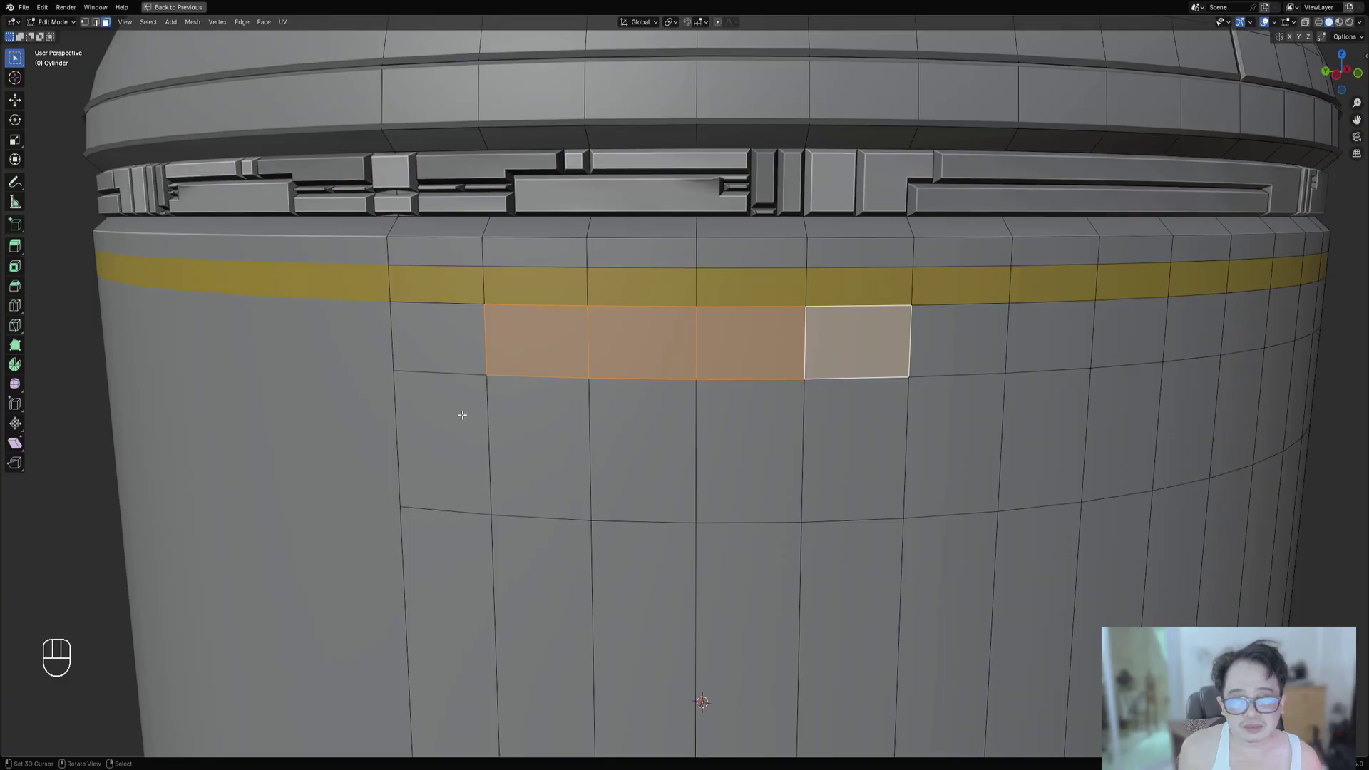
Subdivide the four faces again, select the upper corner sub-face at one end, and bring up the Random Flow tools.
{"action": "key", "text": "w"}
{"action": "left_click", "coordinate": [551, 355]}
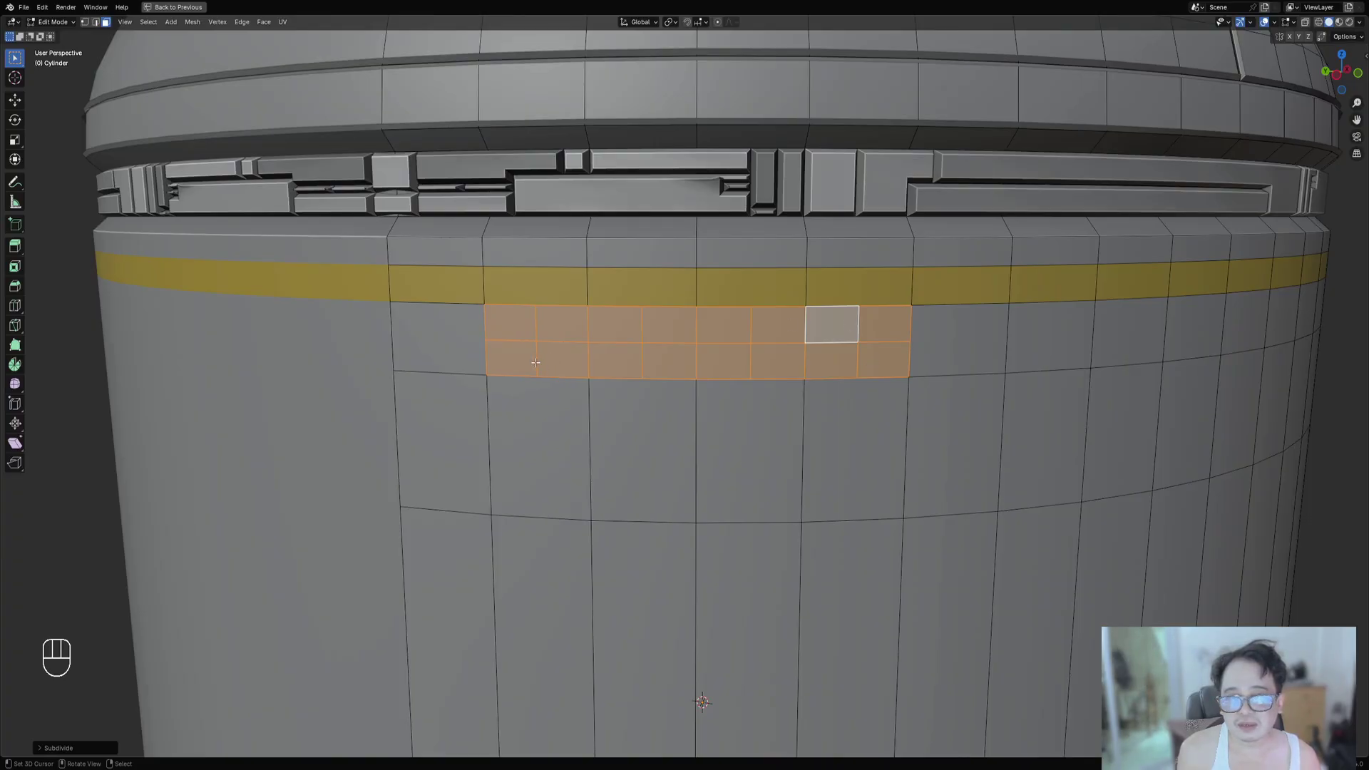
{"action": "scroll", "coordinate": [536, 362], "scroll_direction": "up", "scroll_amount": 2}
{"action": "left_click", "coordinate": [421, 286]}
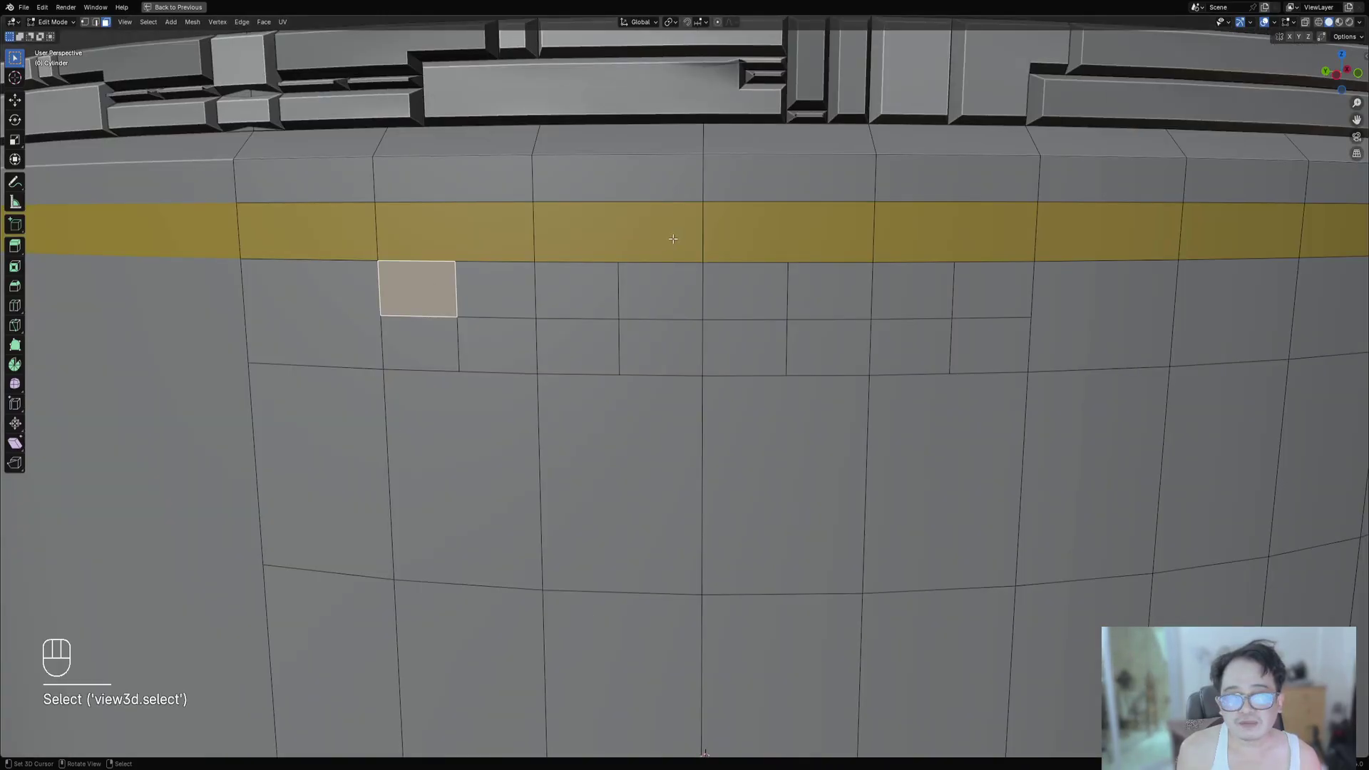
{"action": "key", "text": "shift+q"}
{"action": "left_click", "coordinate": [713, 216]}
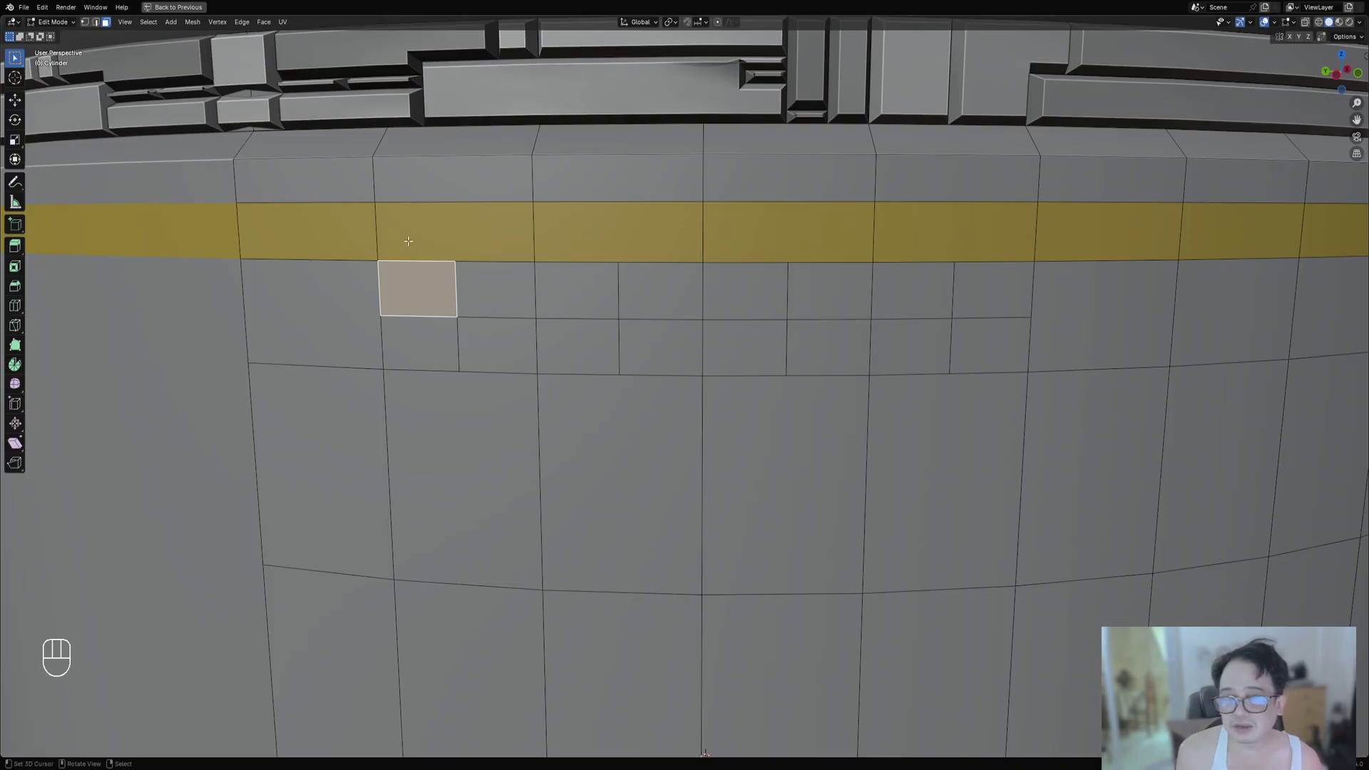
Try subdividing the single small face into a much finer grid, and undo all trial subdivisions on the four faces.
{"action": "key", "text": "w"}
{"action": "key", "text": "w"}
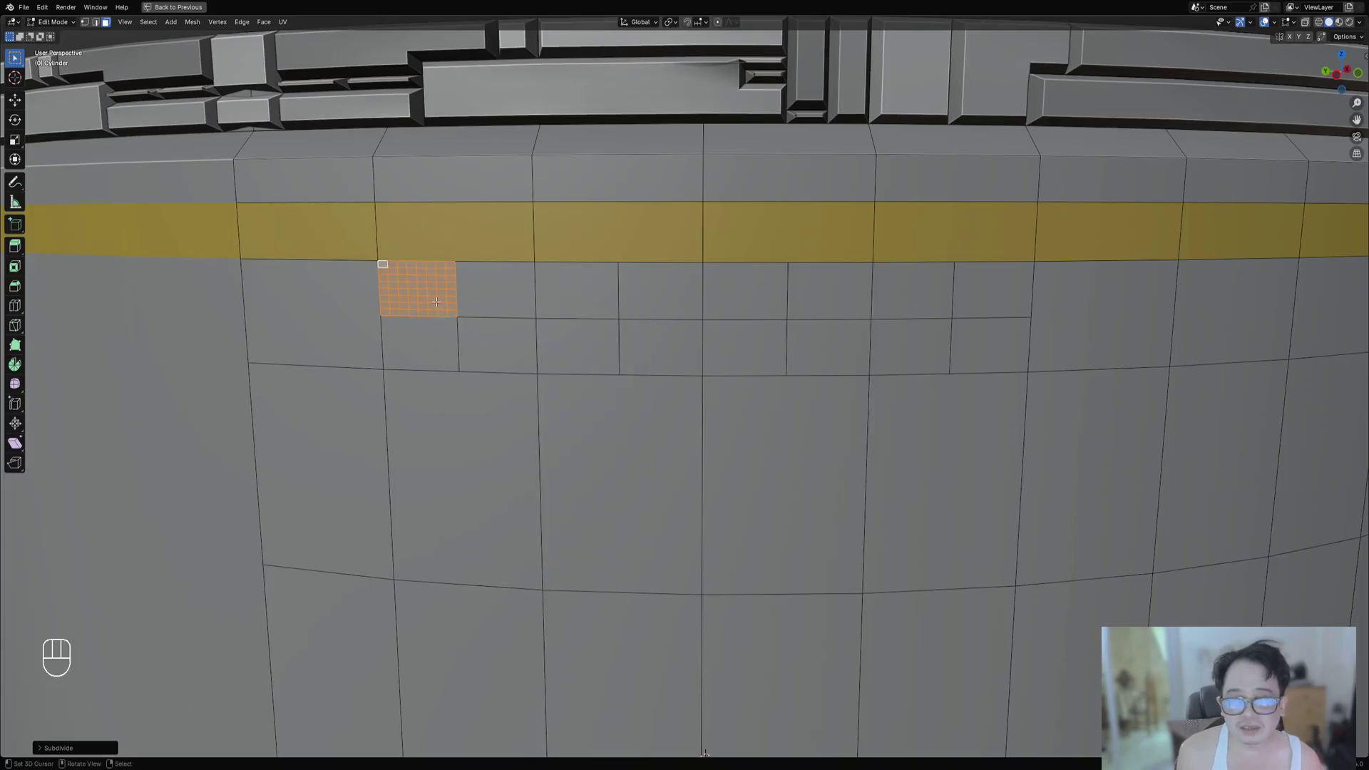
{"action": "key", "text": "ctrl+z"}
{"action": "key", "text": "ctrl+z"}
{"action": "key", "text": "ctrl+z"}
{"action": "key", "text": "ctrl+z"}
{"action": "key", "text": "ctrl+z"}
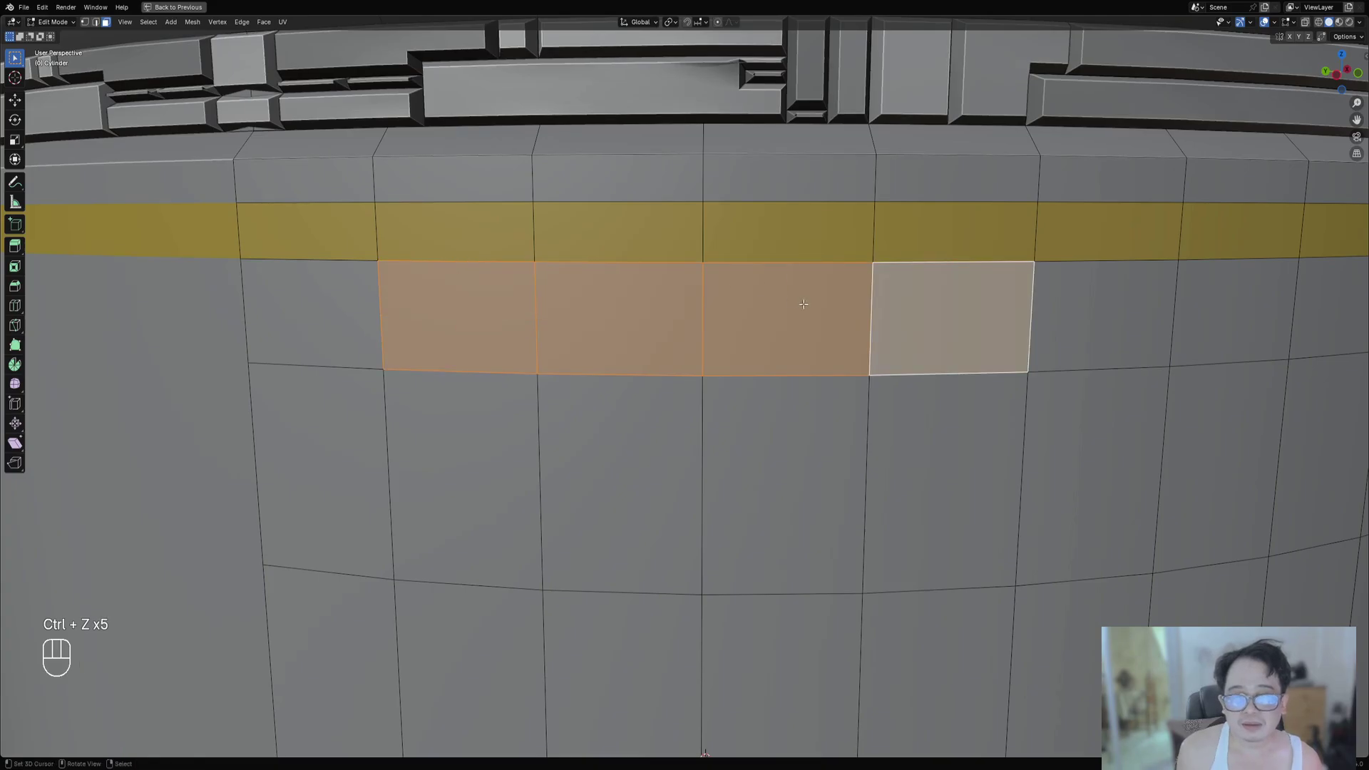
Return to object mode, switch to rendered shading, and start Random Symbols on the whole cylinder.
{"action": "key", "text": "Tab"}
{"action": "key", "text": "shift+c"}
{"action": "scroll", "coordinate": [789, 308], "scroll_direction": "up", "scroll_amount": 3}
{"action": "key", "text": "z"}
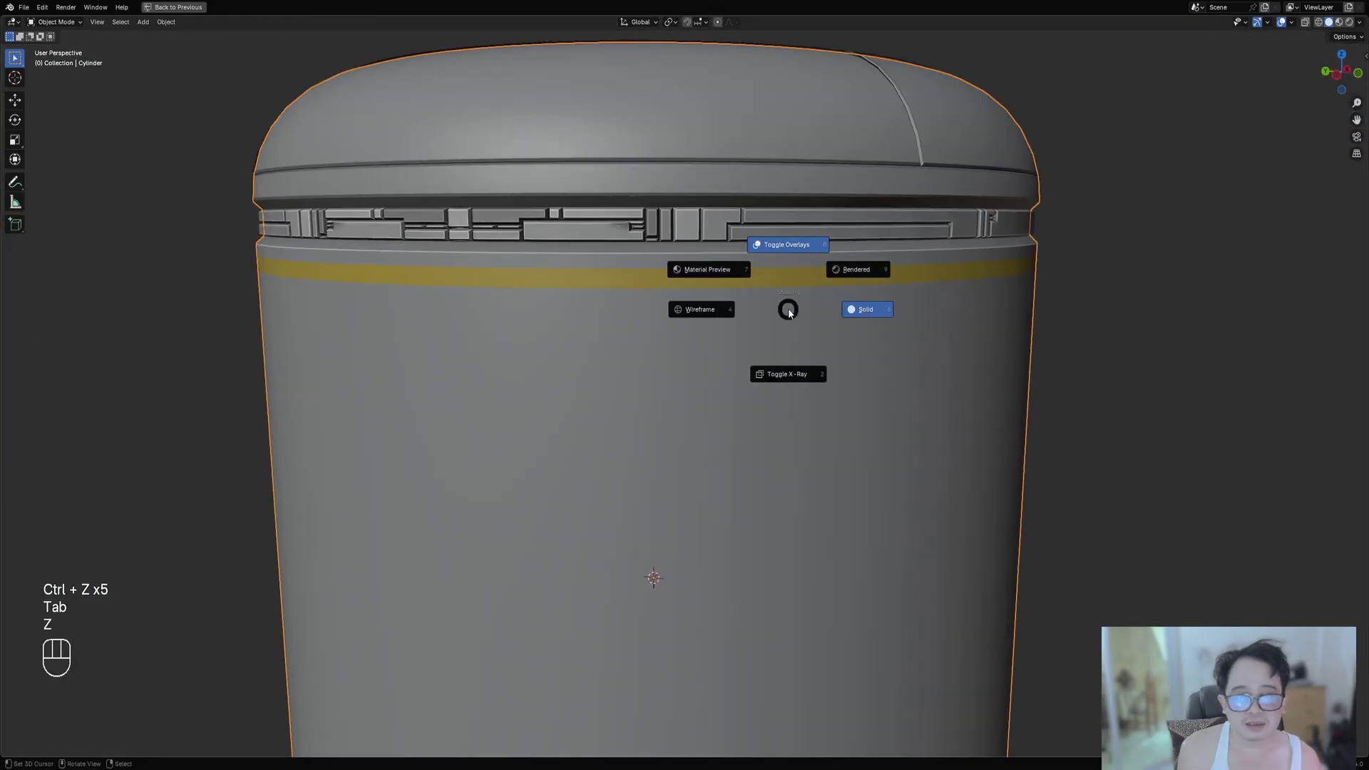
{"action": "left_click", "coordinate": [841, 272]}
{"action": "key", "text": "shift+q"}
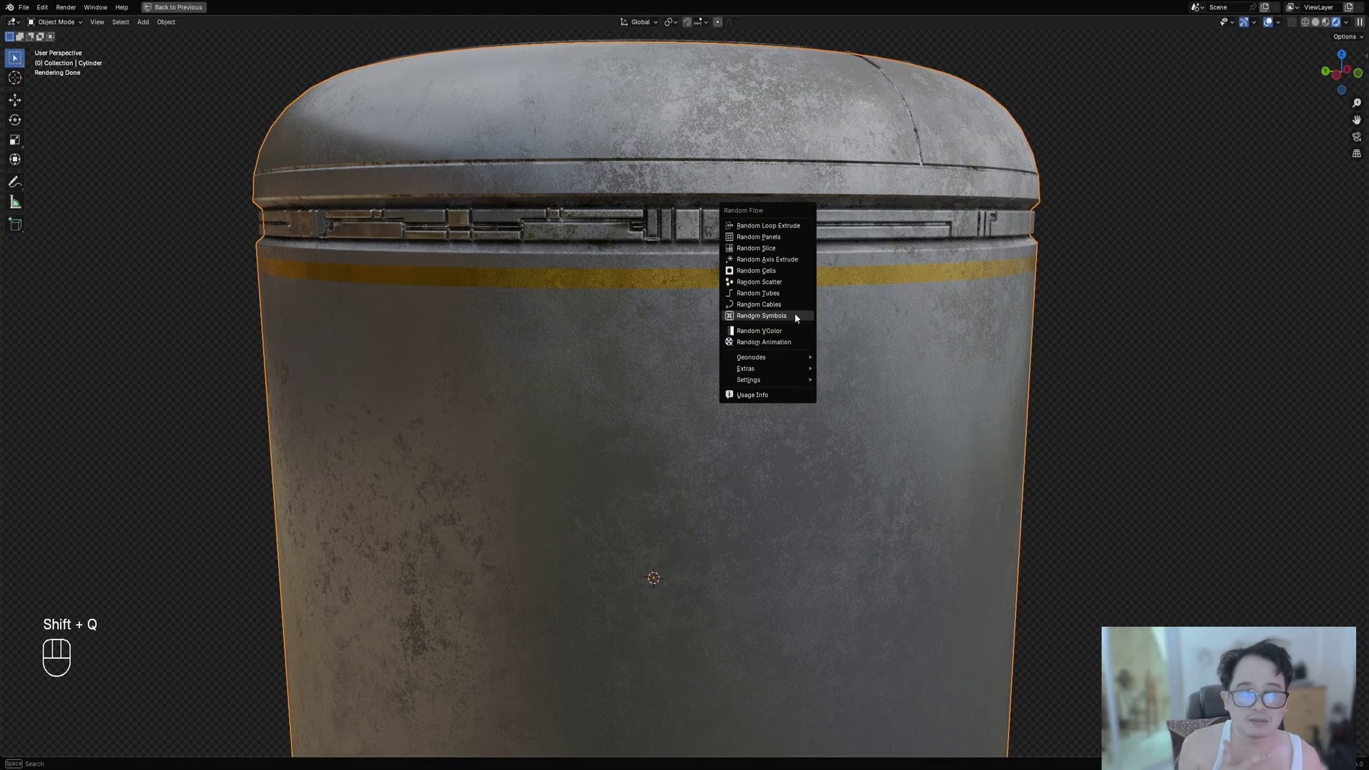
{"action": "left_click", "coordinate": [796, 316]}
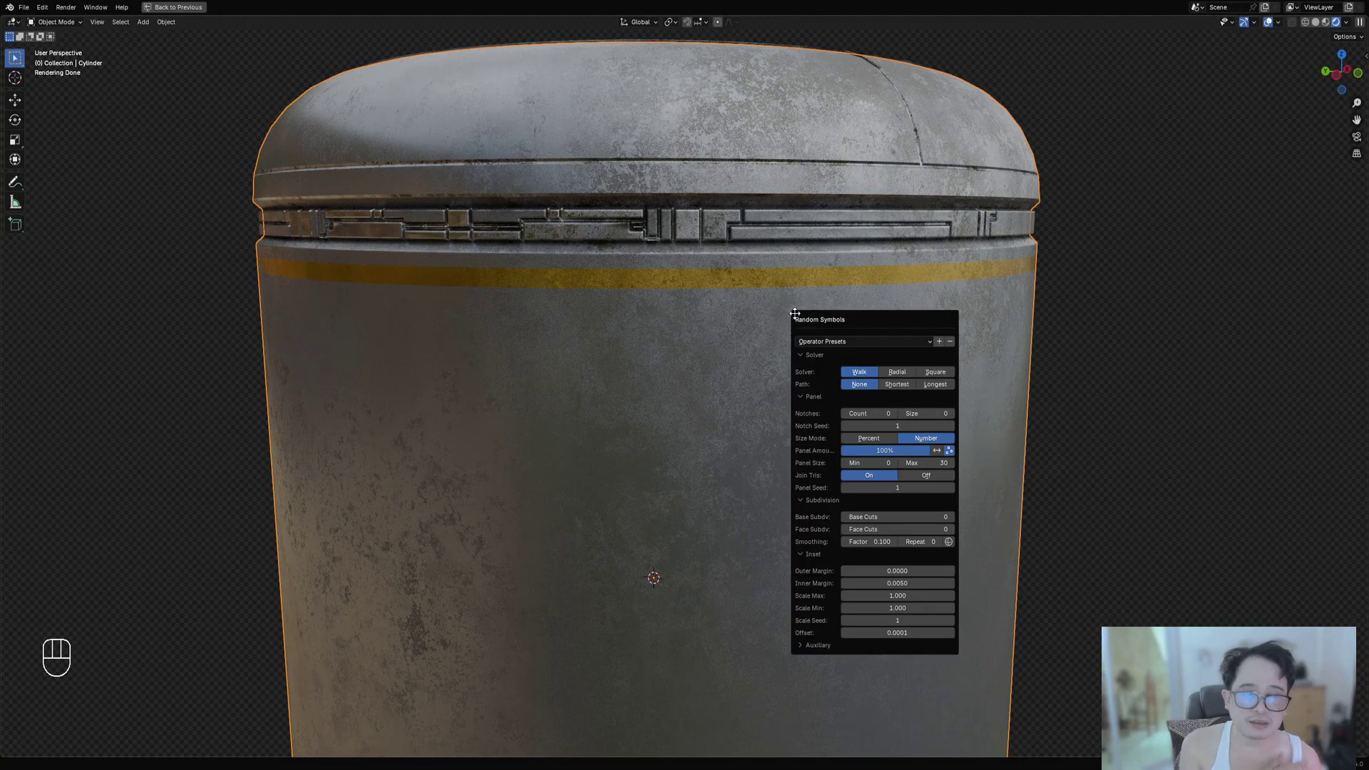
Generate random symbols on the cylinder's selected faces using the "walk longest 80" operator preset.
{"action": "left_click", "coordinate": [845, 342]}
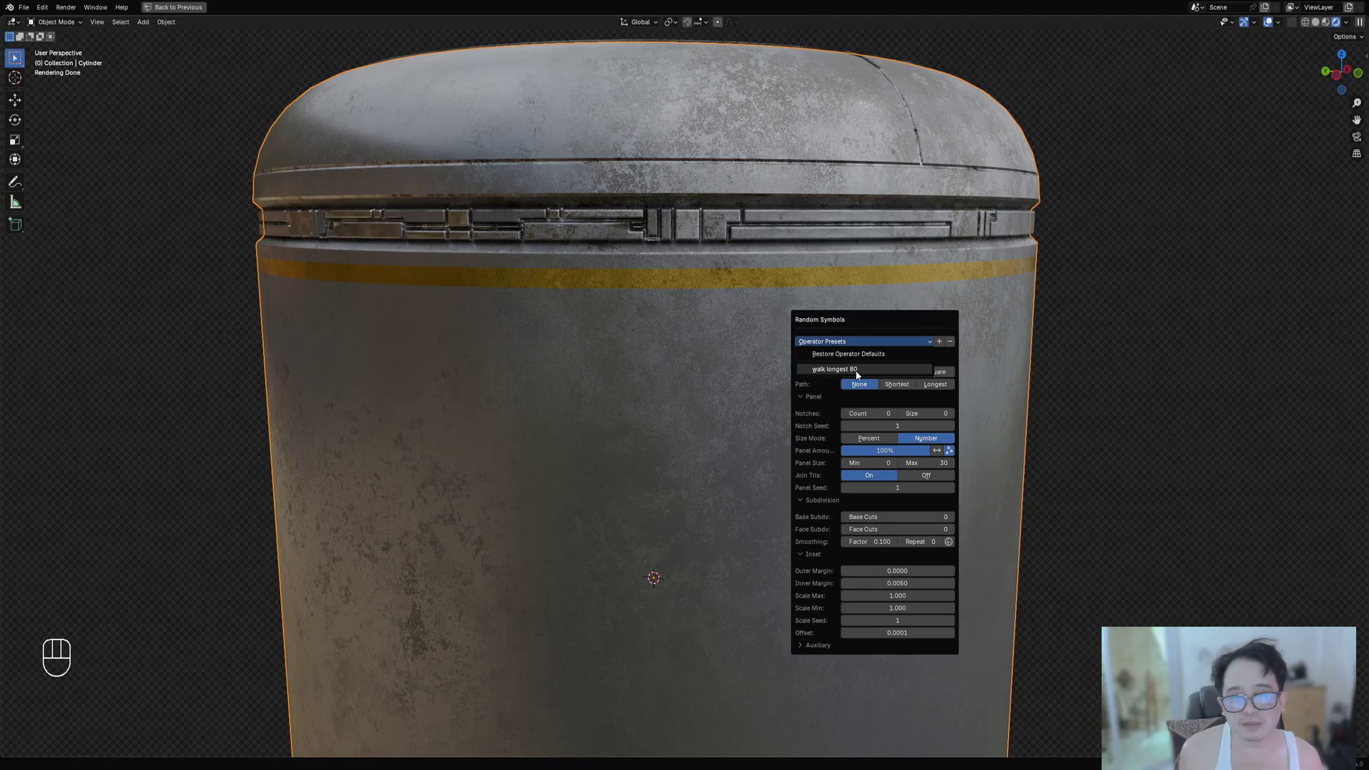
{"action": "left_click", "coordinate": [858, 371]}
{"action": "scroll", "coordinate": [632, 403], "scroll_direction": "up", "scroll_amount": 3}
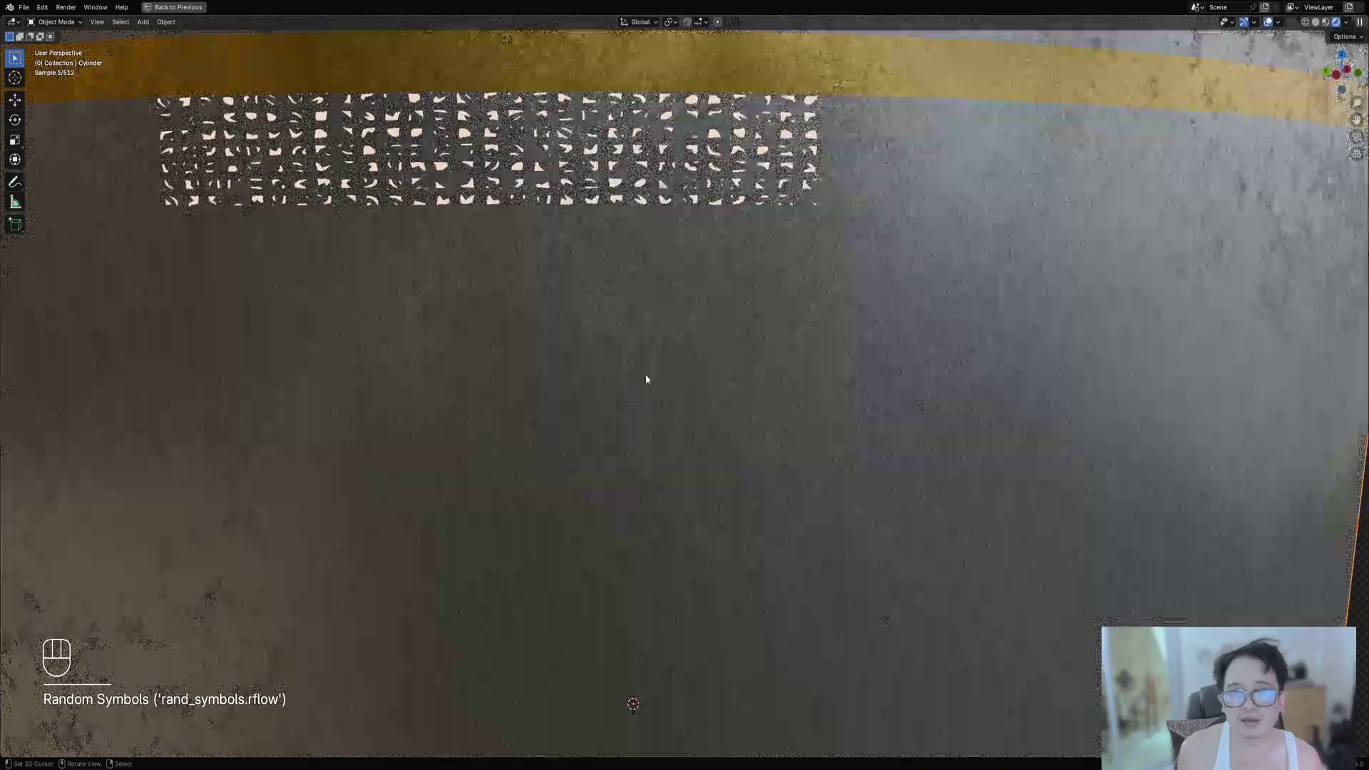
{"action": "scroll", "coordinate": [654, 279], "scroll_direction": "down", "scroll_amount": 6}
Set the random symbols' Base Cuts to 0 in the operator settings.
{"action": "key", "text": "F9"}
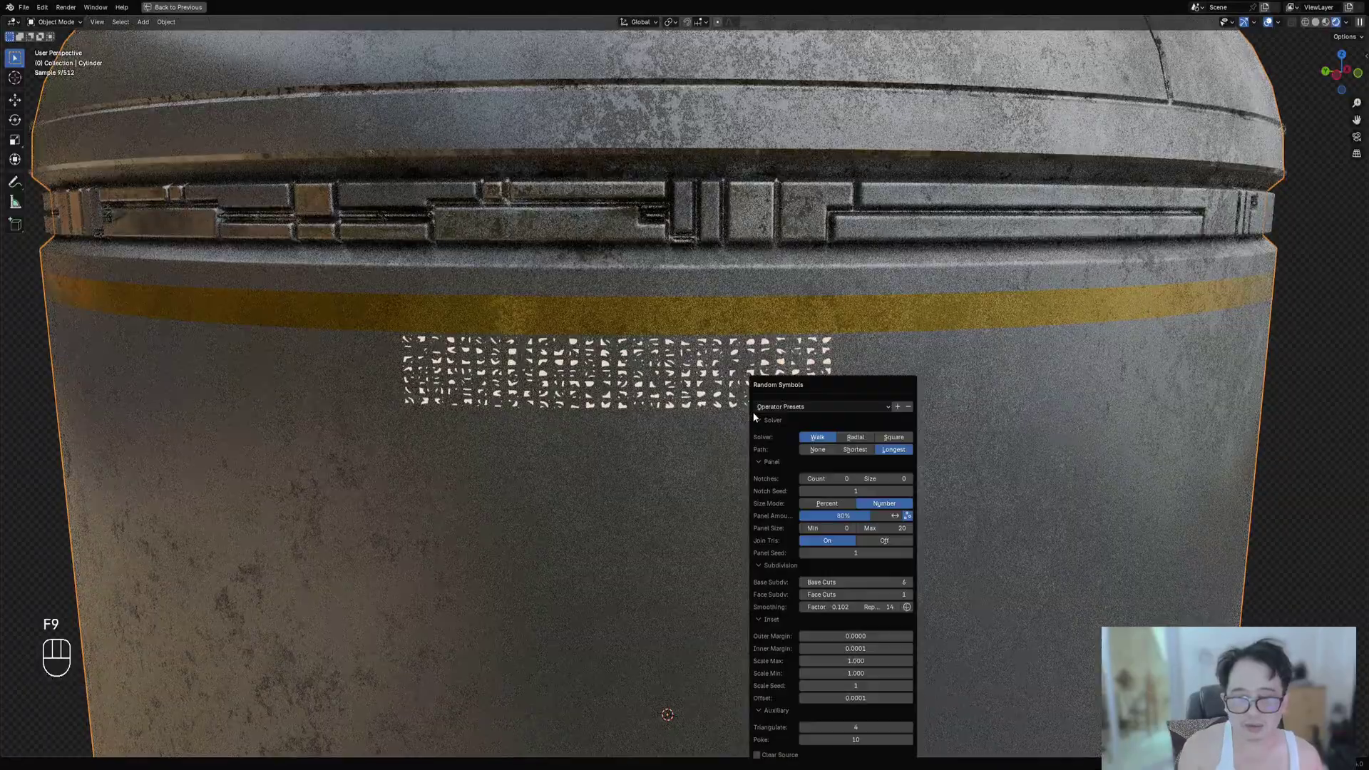
{"action": "left_click_drag", "start_coordinate": [796, 378], "coordinate": [945, 249]}
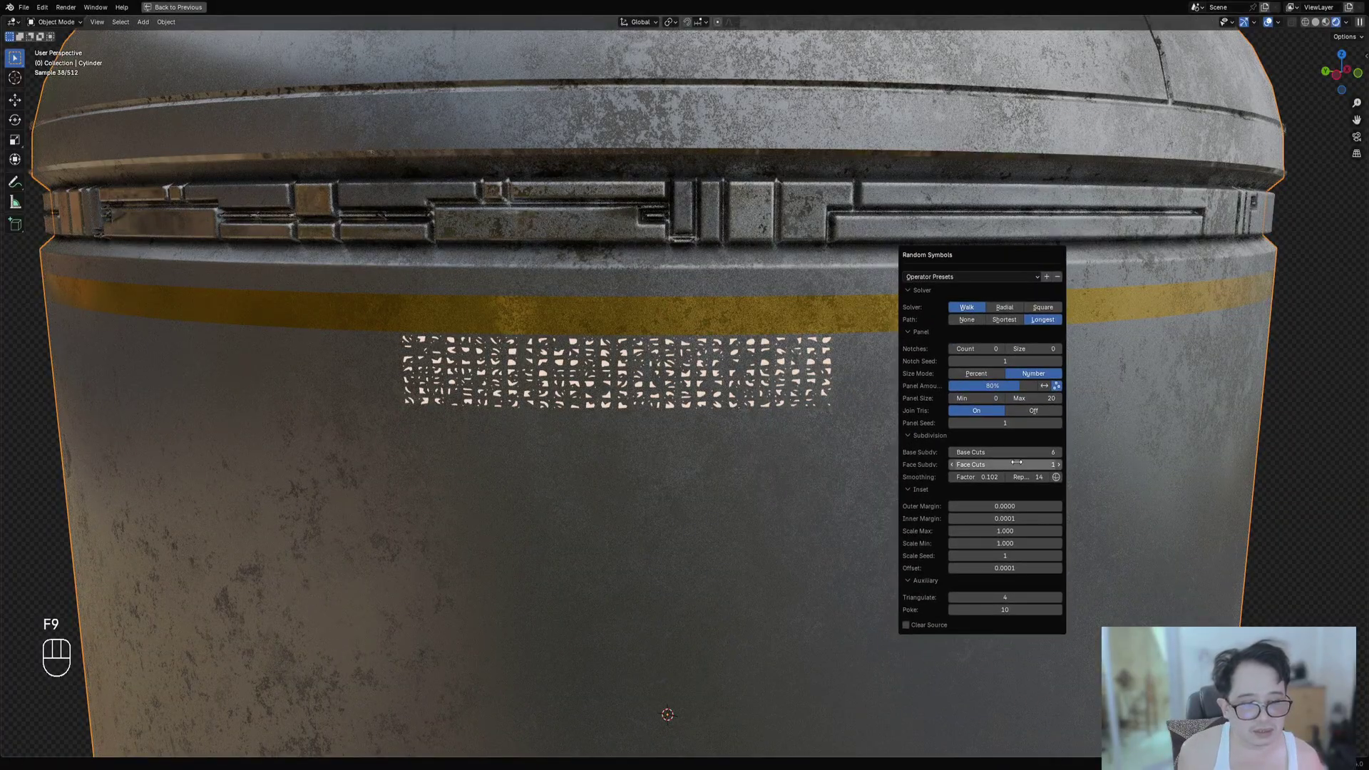
{"action": "scroll", "coordinate": [1012, 449], "scroll_direction": "down", "scroll_amount": 1, "text": "ctrl"}
{"action": "scroll", "coordinate": [1011, 449], "scroll_direction": "down", "scroll_amount": 5, "text": "ctrl"}
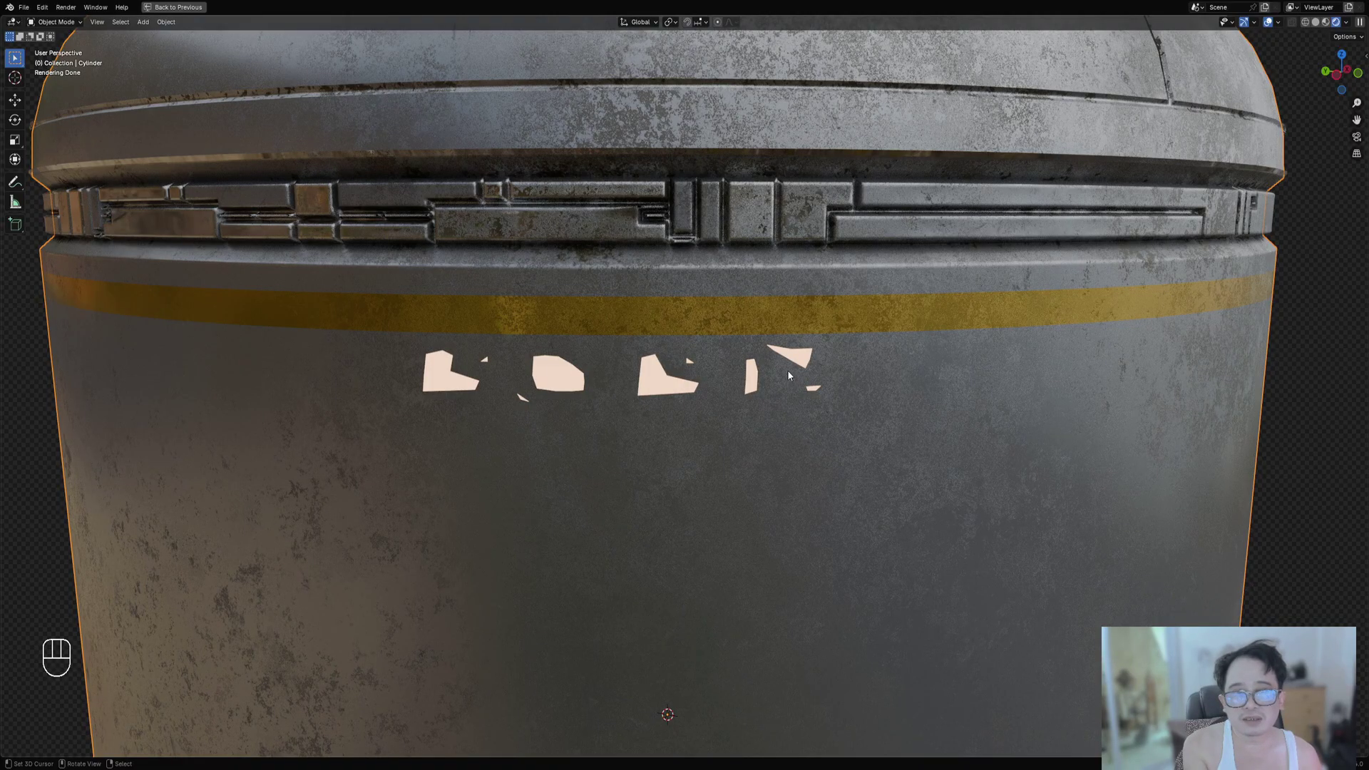
Try 2 Face Cuts on the symbols, then set Face Cuts back to 1.
{"action": "key", "text": "F9"}
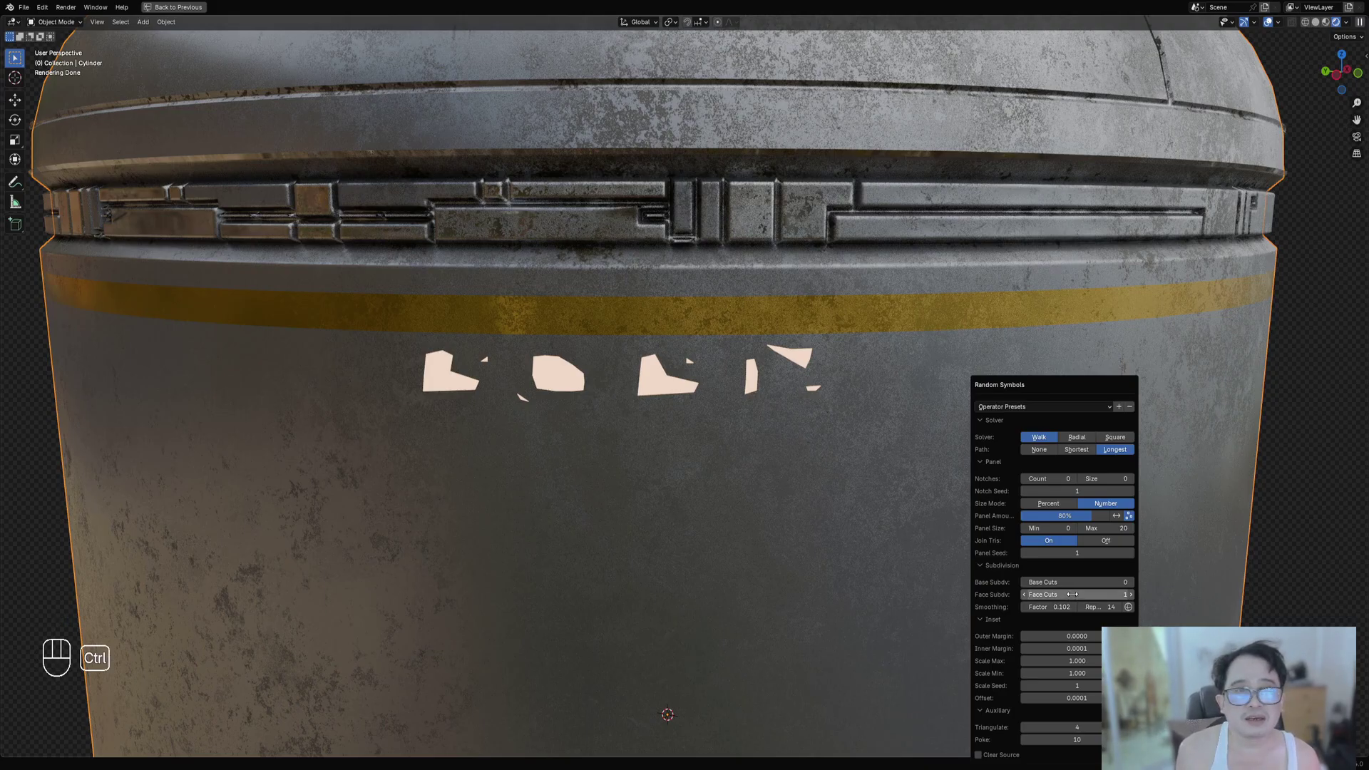
{"action": "scroll", "coordinate": [1074, 594], "scroll_direction": "up", "scroll_amount": 2, "text": "ctrl"}
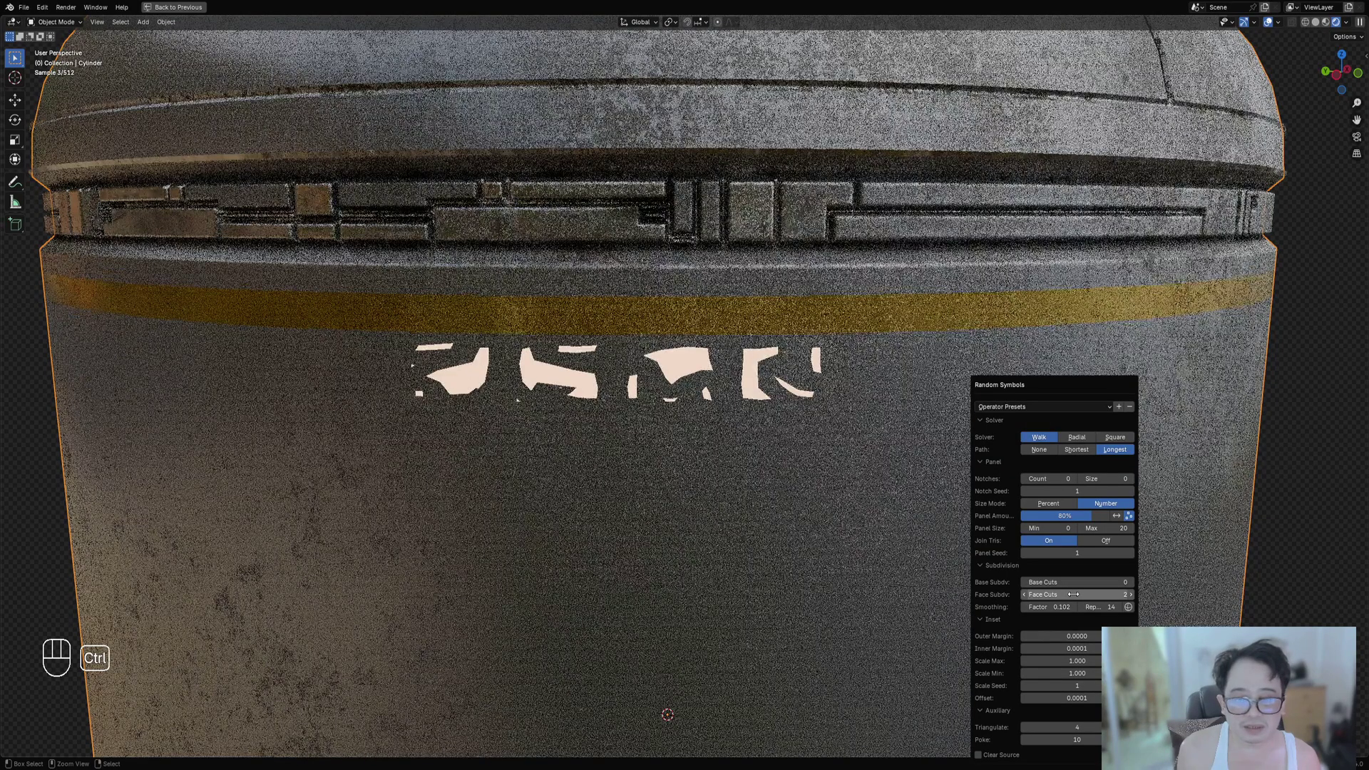
{"action": "scroll", "coordinate": [1073, 594], "scroll_direction": "down", "scroll_amount": 2, "text": "ctrl"}
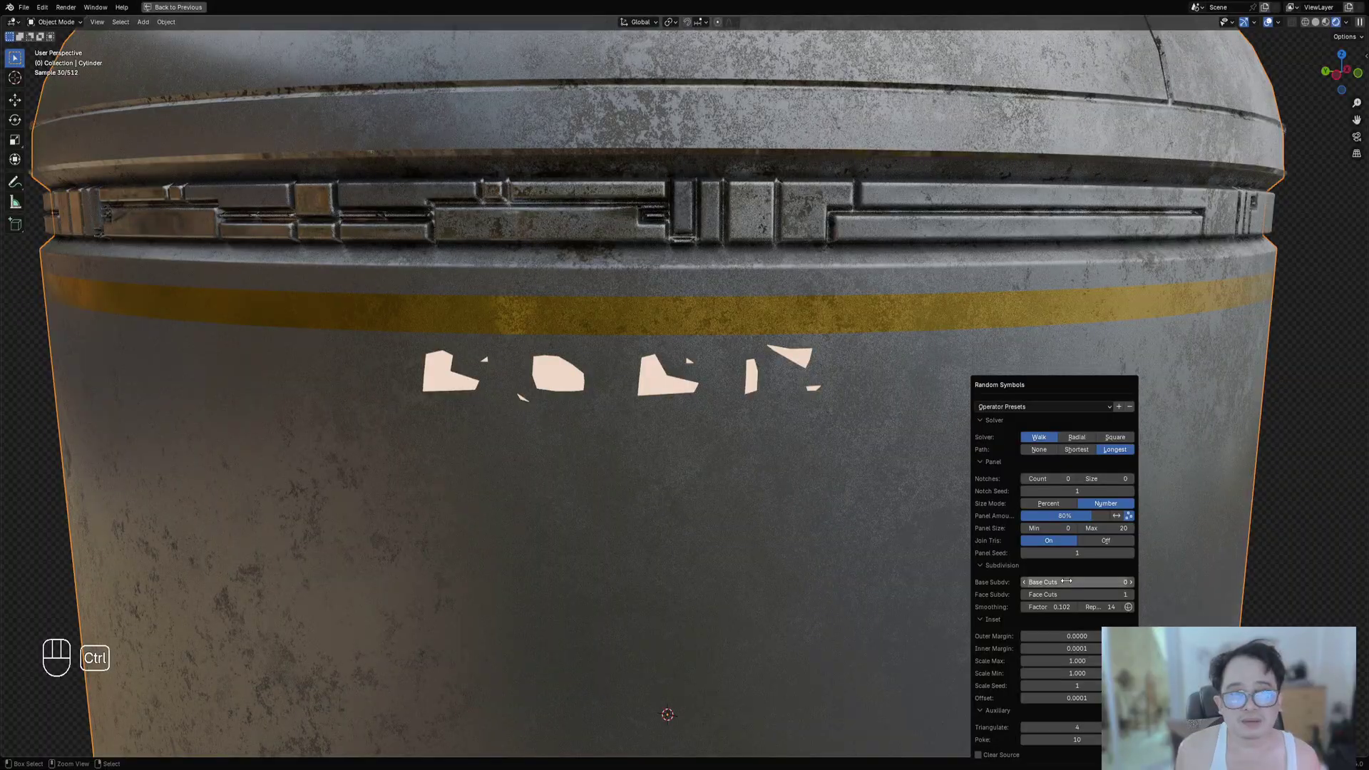
Compare different Base Cuts for the symbols, ending with Base Cuts 1 and Face Cuts 2.
{"action": "scroll", "coordinate": [1066, 582], "scroll_direction": "up", "scroll_amount": 1, "text": "ctrl"}
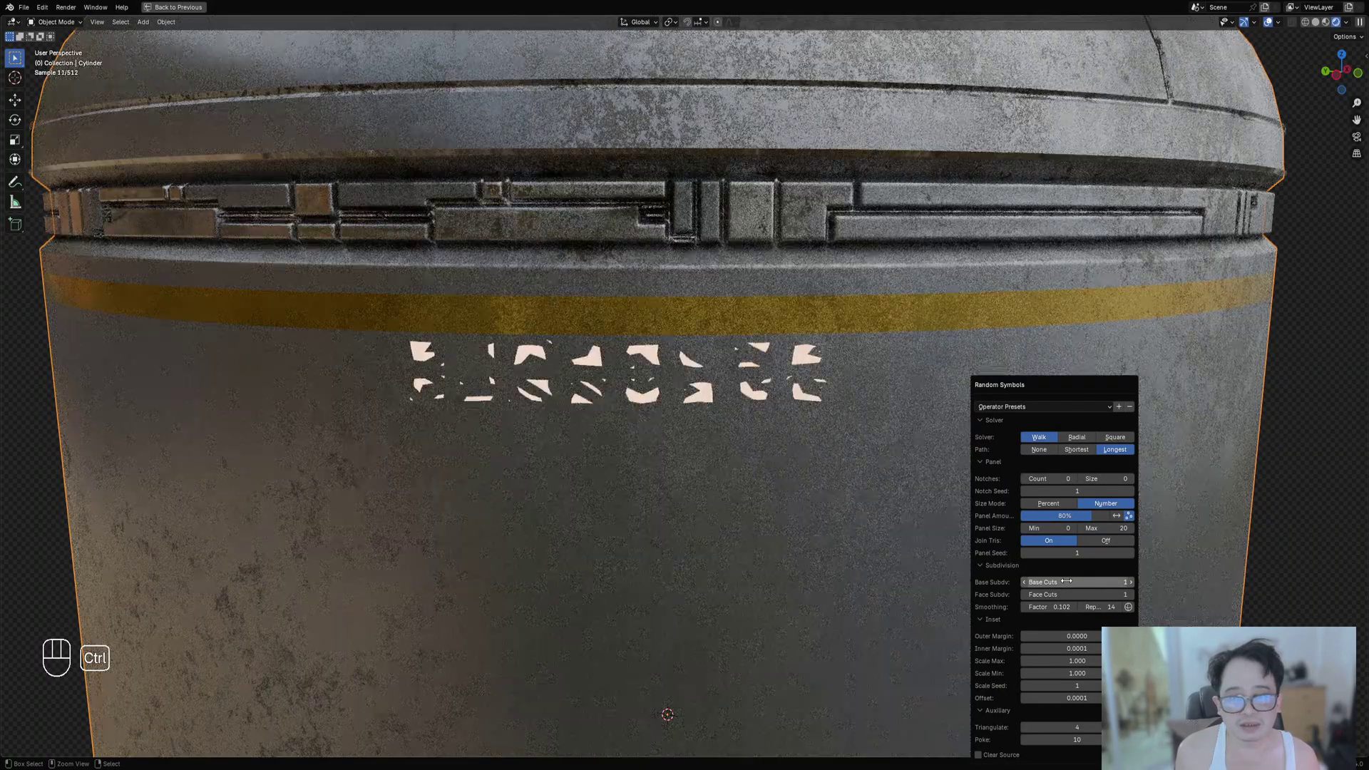
{"action": "scroll", "coordinate": [1067, 581], "scroll_direction": "up", "scroll_amount": 1, "text": "ctrl"}
{"action": "scroll", "coordinate": [1066, 581], "scroll_direction": "down", "scroll_amount": 2, "text": "ctrl"}
{"action": "scroll", "coordinate": [1066, 581], "scroll_direction": "up", "scroll_amount": 1, "text": "ctrl"}
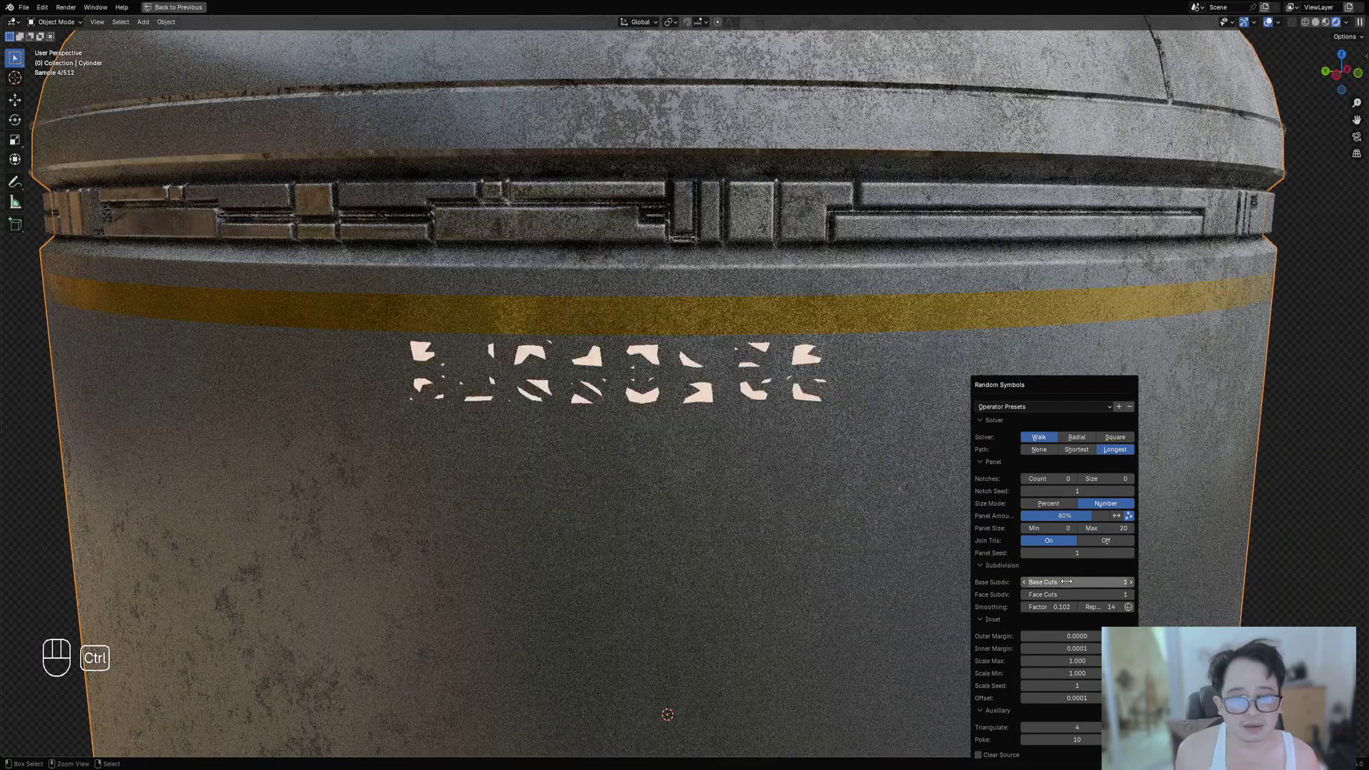
{"action": "scroll", "coordinate": [1067, 593], "scroll_direction": "up", "scroll_amount": 1, "text": "ctrl"}
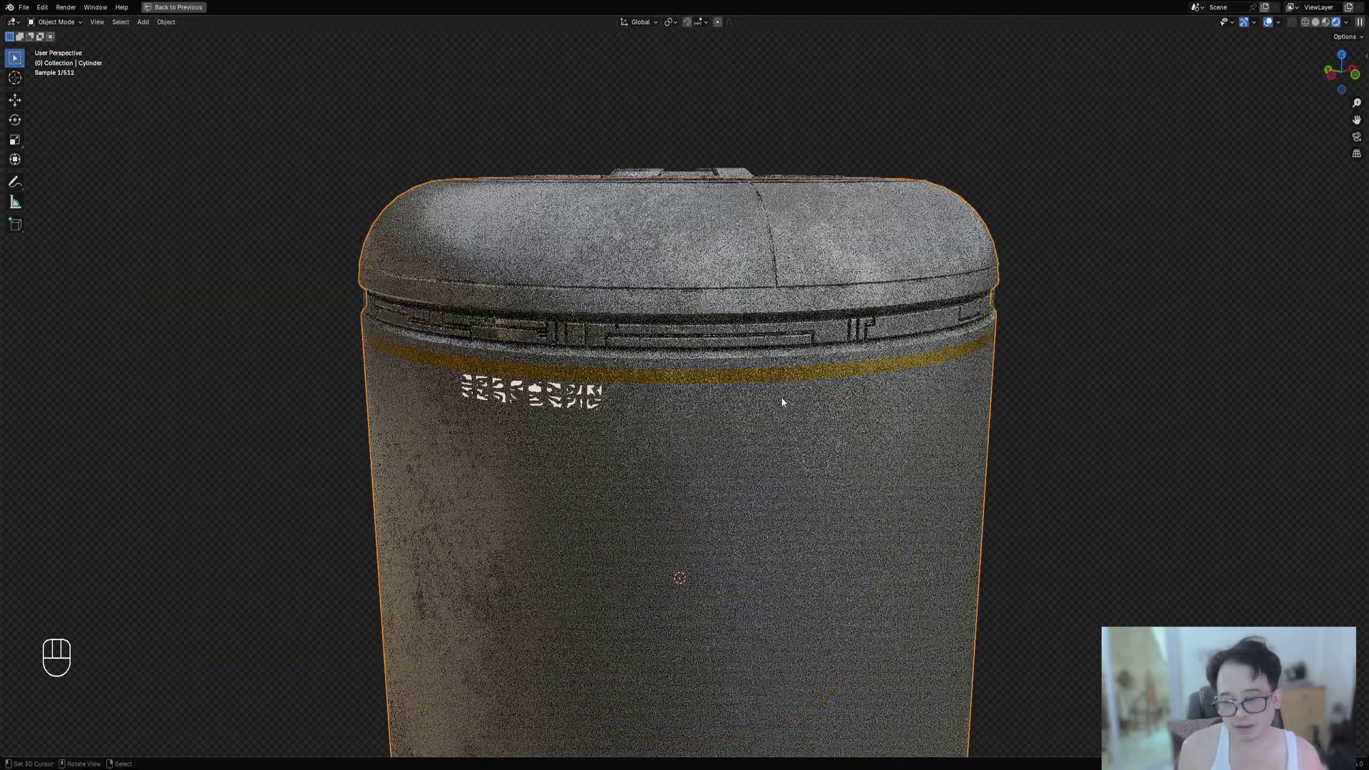
Set Base Cuts to 0 and try Face Cuts up to 5, ending with Face Cuts at 2.
{"action": "key", "text": "F9"}
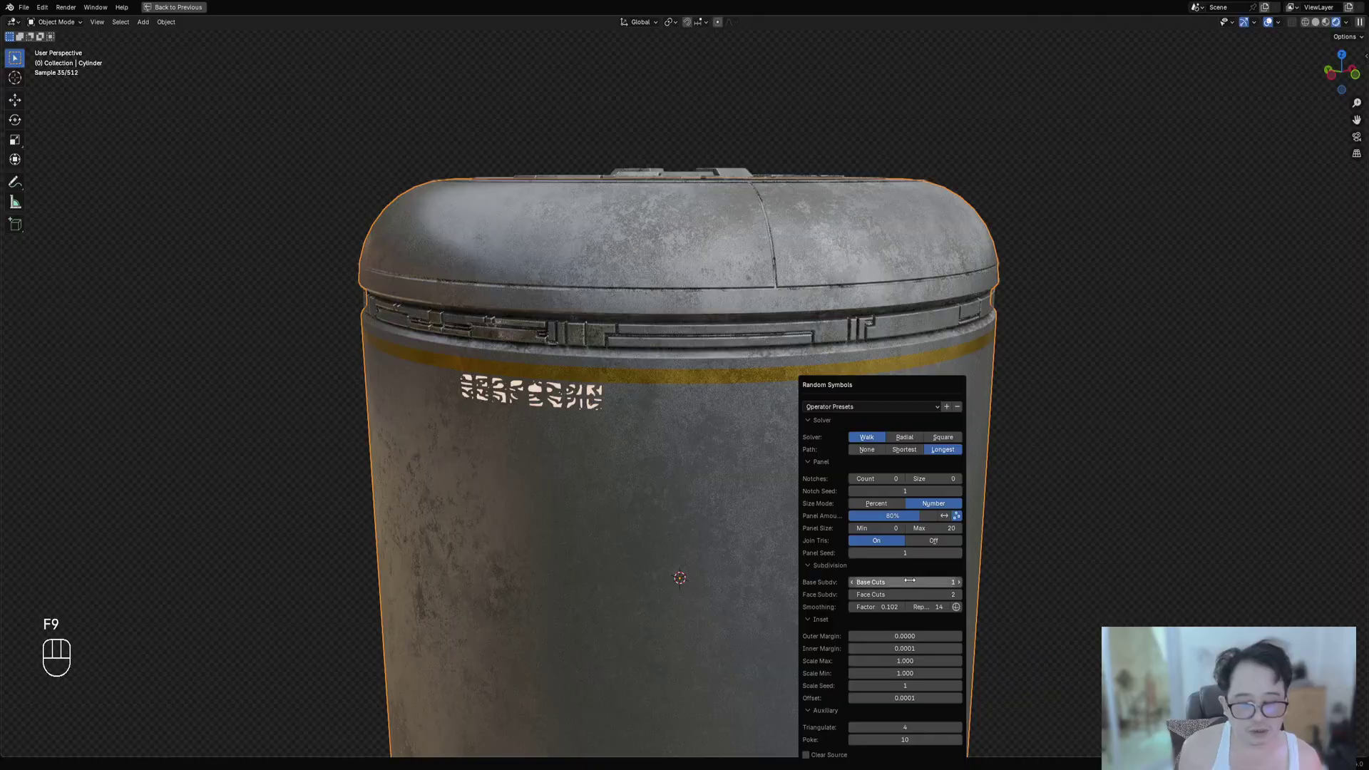
{"action": "scroll", "coordinate": [910, 593], "scroll_direction": "up", "scroll_amount": 2, "text": "ctrl"}
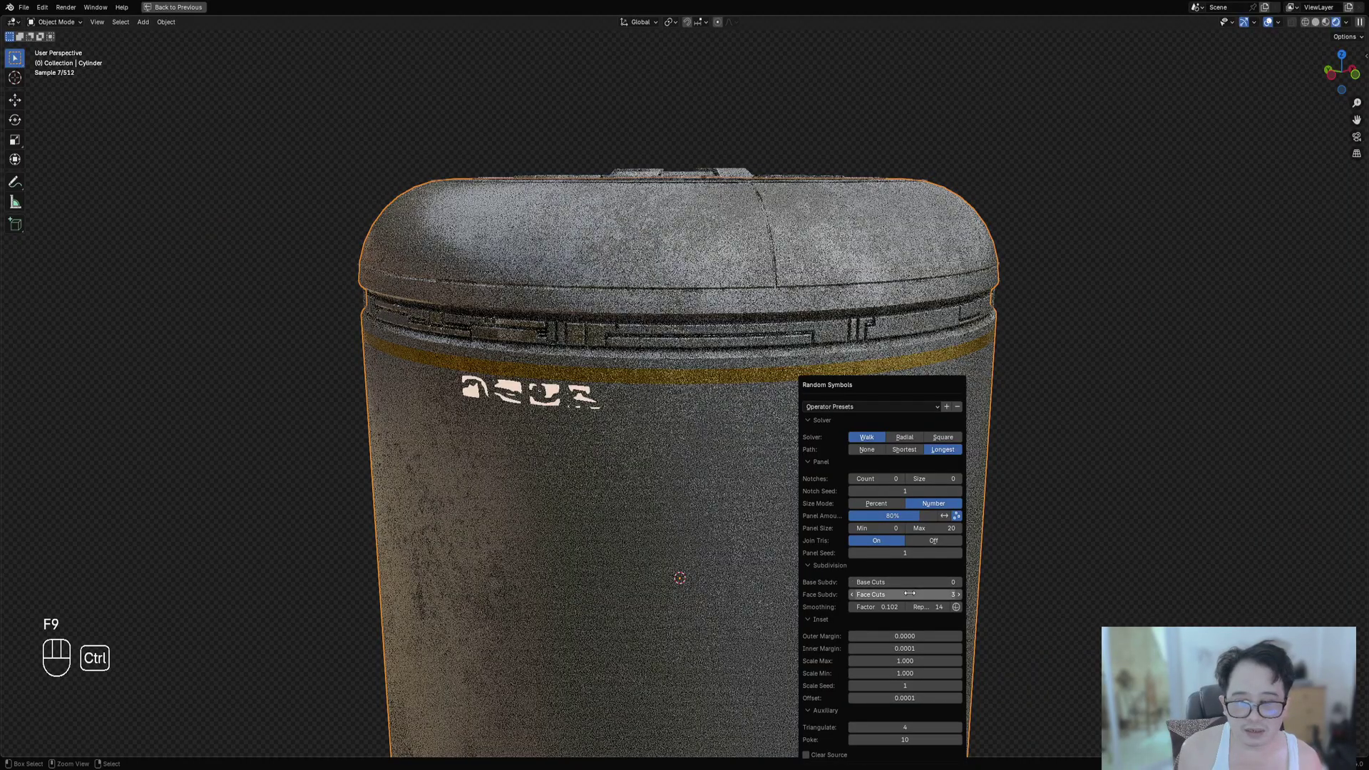
{"action": "scroll", "coordinate": [910, 594], "scroll_direction": "up", "scroll_amount": 1, "text": "ctrl"}
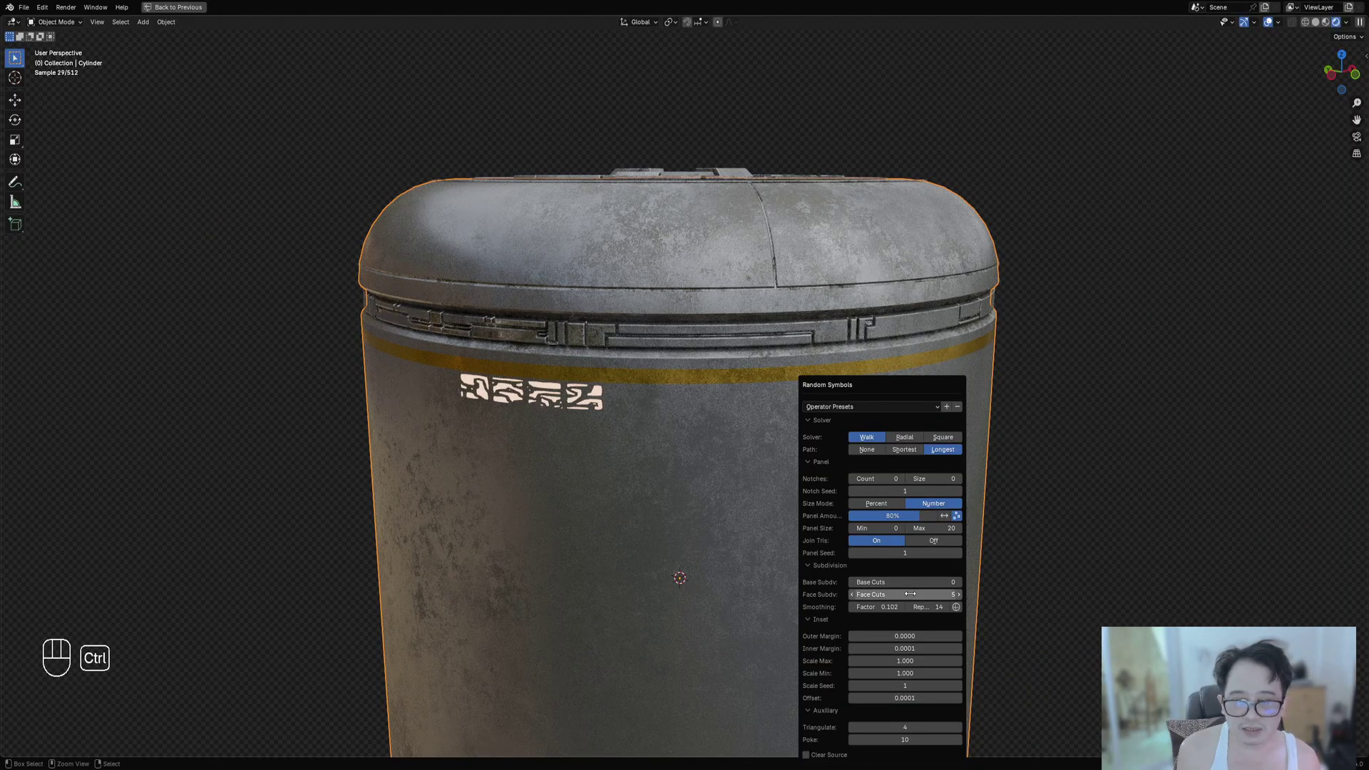
{"action": "scroll", "coordinate": [910, 594], "scroll_direction": "down", "scroll_amount": 3, "text": "ctrl"}
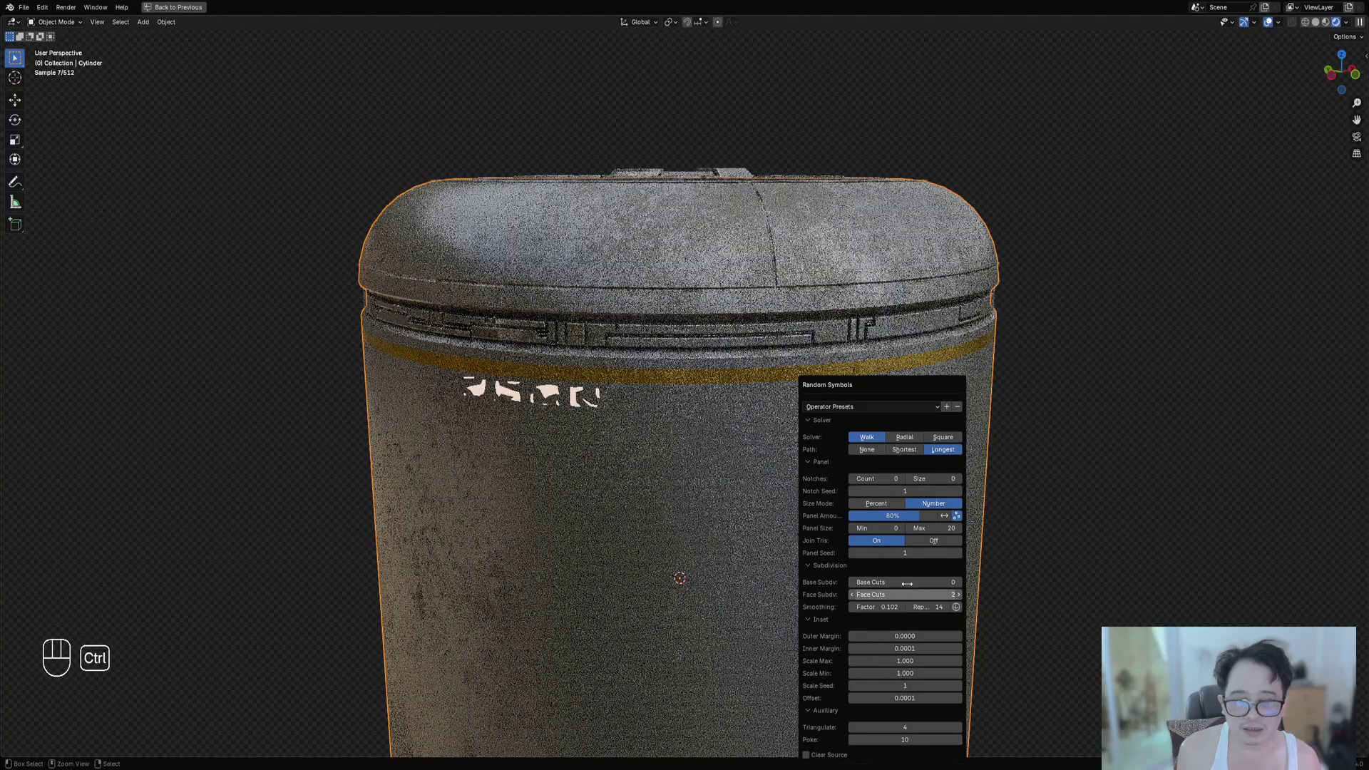
Cycle through symbol variations by raising the Panel Seed to 17.
{"action": "scroll", "coordinate": [900, 552], "scroll_direction": "up", "scroll_amount": 3, "text": "ctrl"}
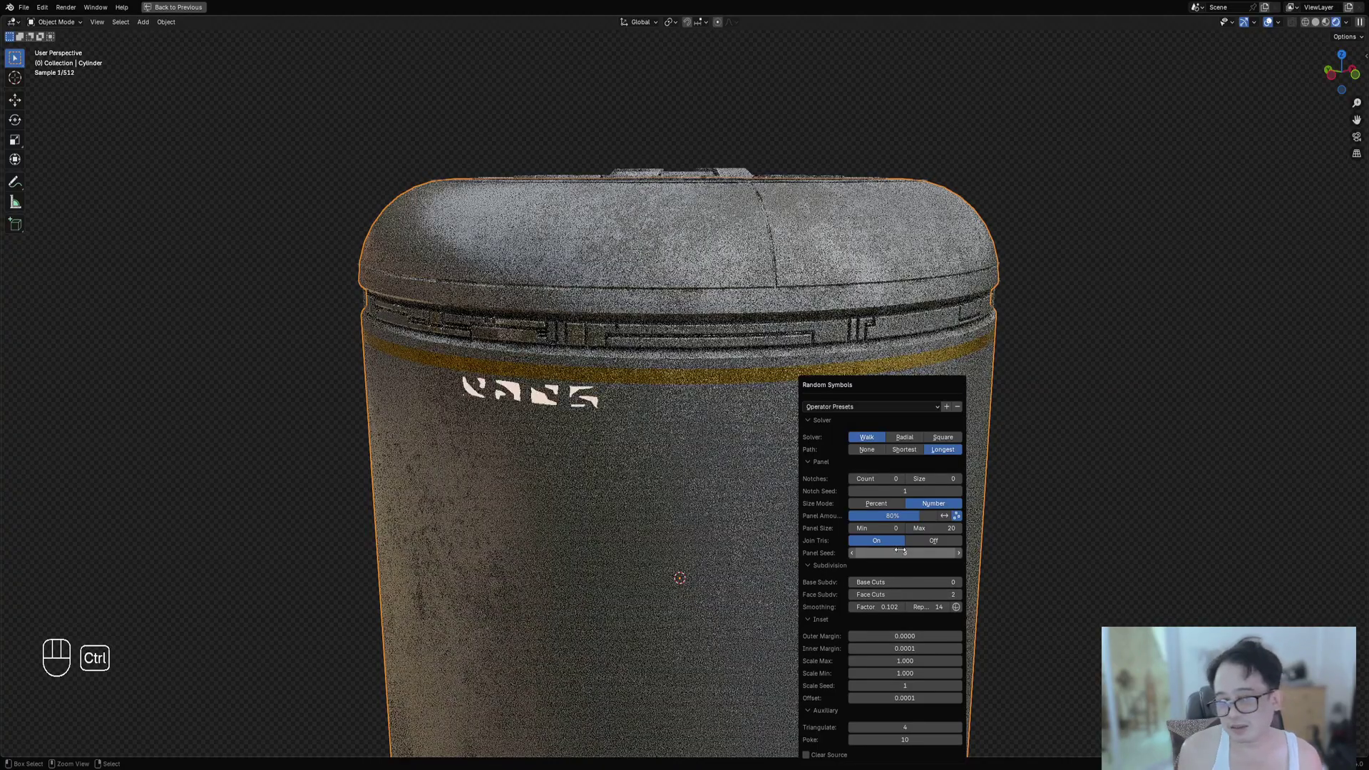
{"action": "scroll", "coordinate": [900, 552], "scroll_direction": "up", "scroll_amount": 3, "text": "ctrl"}
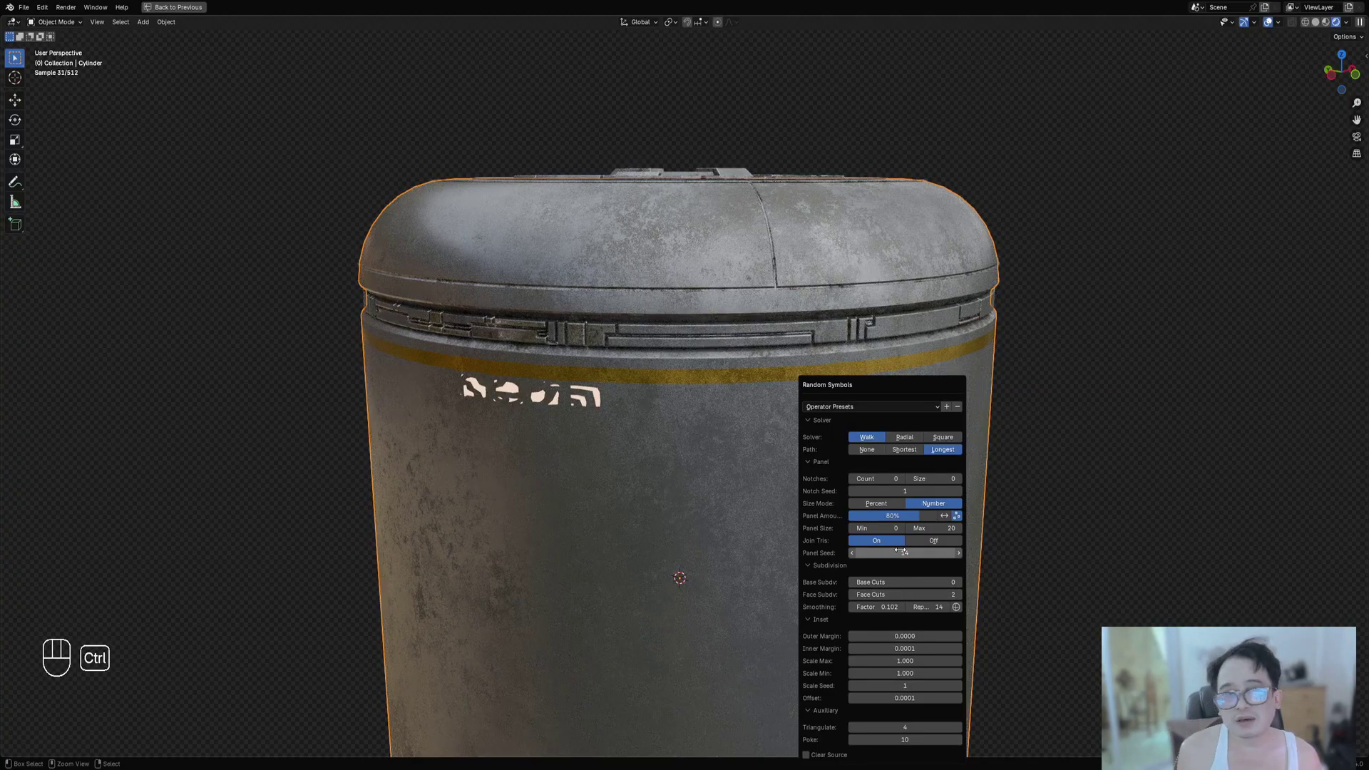
{"action": "scroll", "coordinate": [900, 552], "scroll_direction": "up", "scroll_amount": 3, "text": "ctrl"}
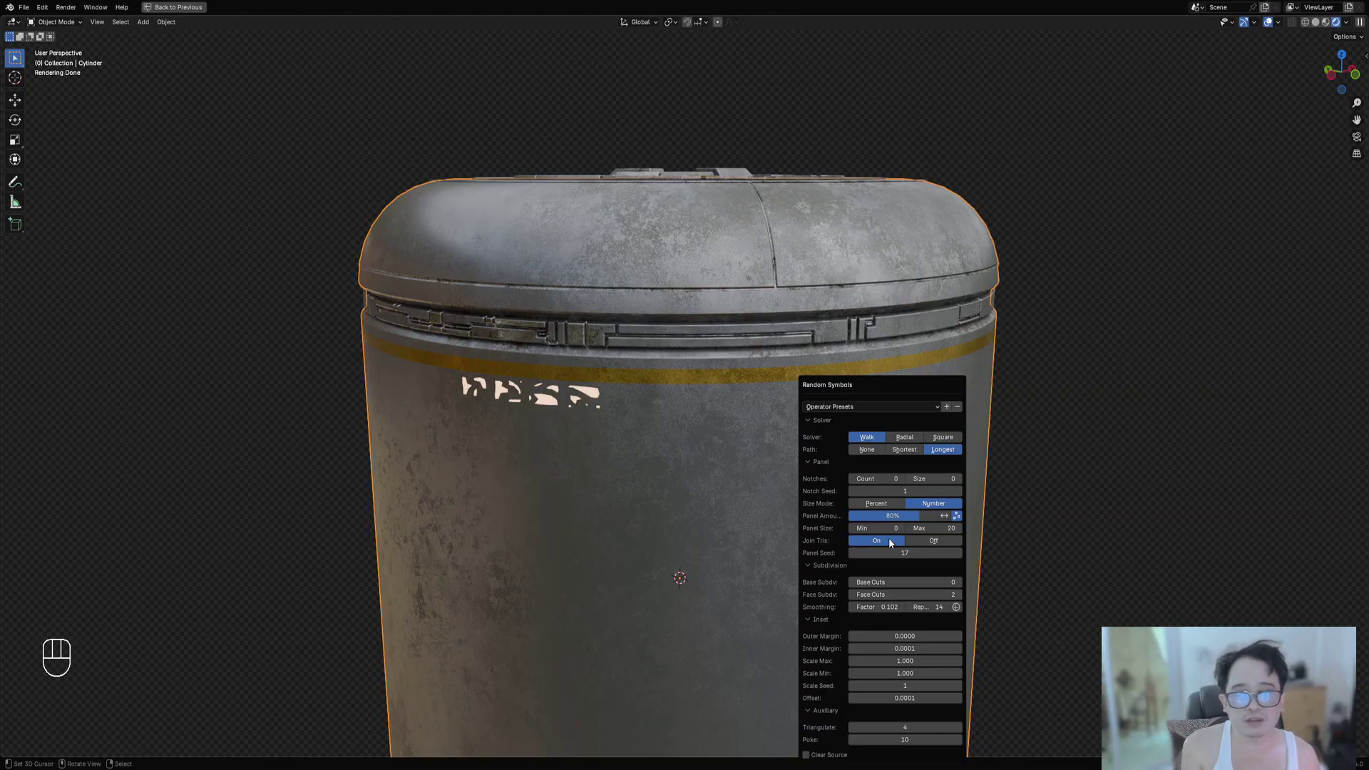
Switch the viewport to solid shading and undo the generated random symbols.
{"action": "key", "text": "z"}
{"action": "left_click", "coordinate": [634, 404]}
{"action": "key", "text": "ctrl+z"}
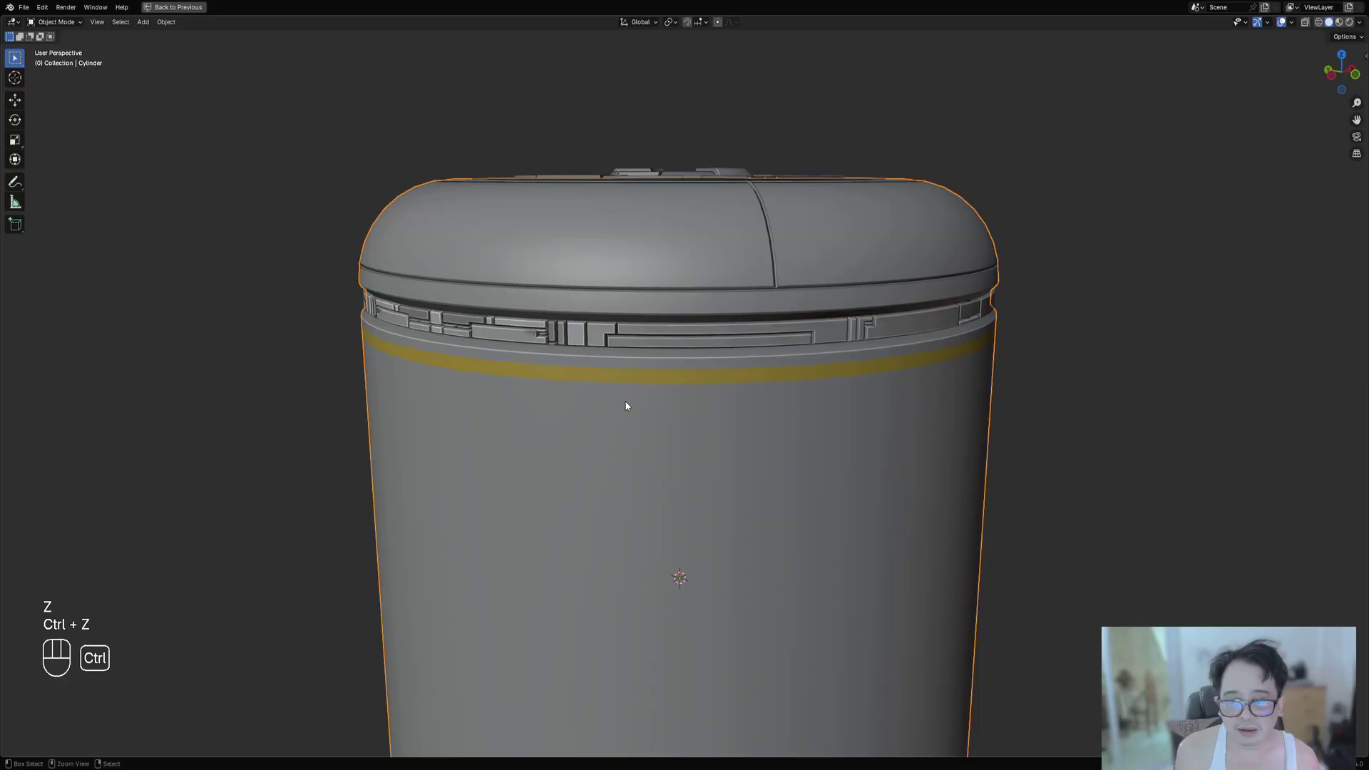
Duplicate the four selected faces below the yellow stripe in place, separate them into their own object, and enter its Edit Mode.
{"action": "key", "text": "Tab"}
{"action": "scroll", "coordinate": [625, 385], "scroll_direction": "up", "scroll_amount": 2}
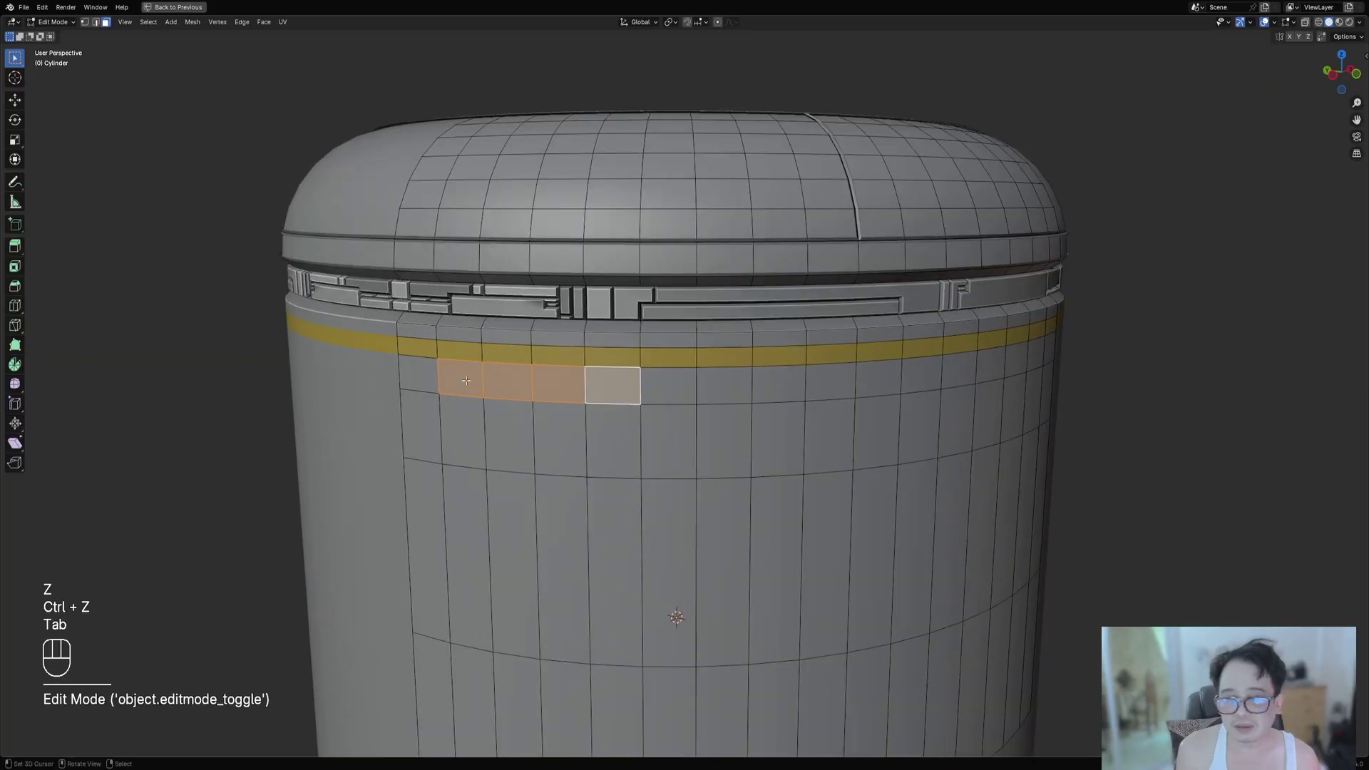
{"action": "key", "text": "shift+d"}
{"action": "right_click", "coordinate": [632, 410]}
{"action": "key", "text": "p"}
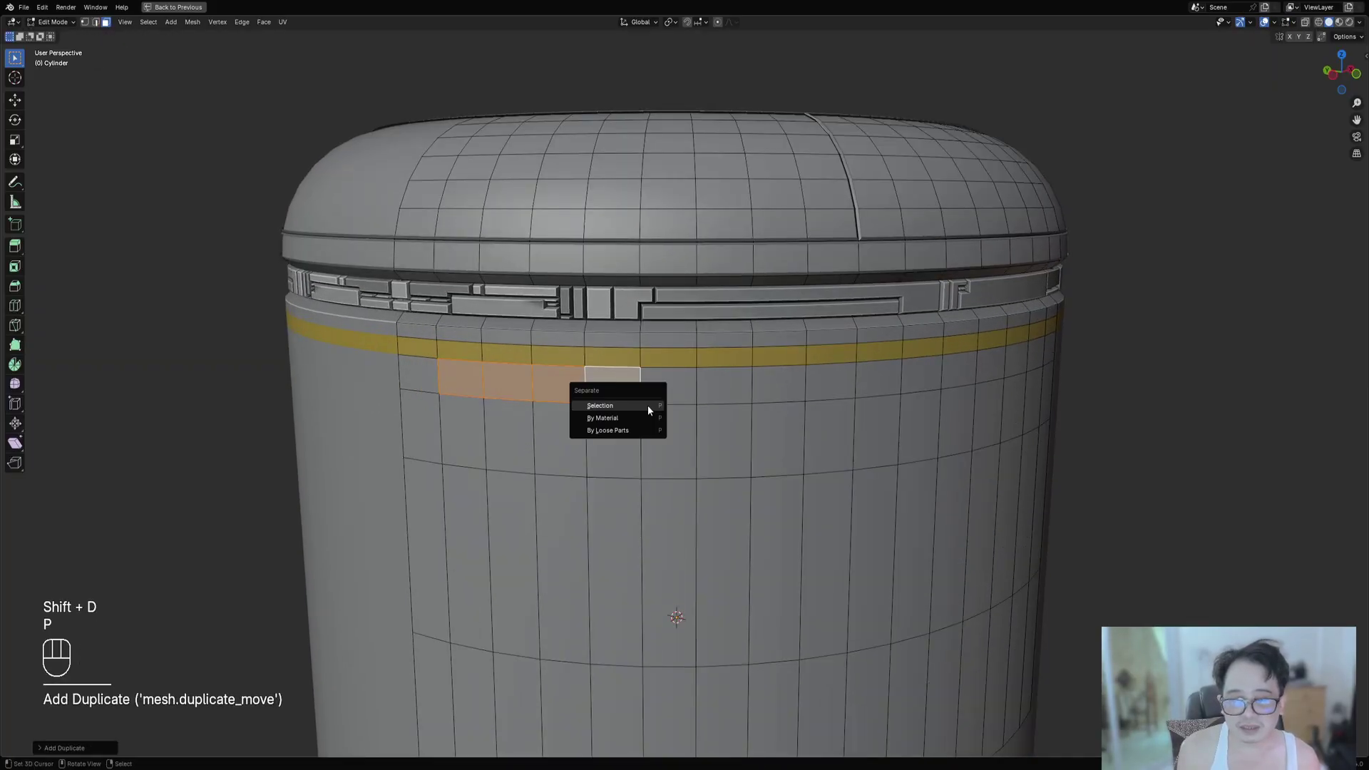
{"action": "left_click", "coordinate": [647, 405]}
{"action": "key", "text": "Tab"}
{"action": "left_click", "coordinate": [608, 391]}
{"action": "key", "text": "Tab"}
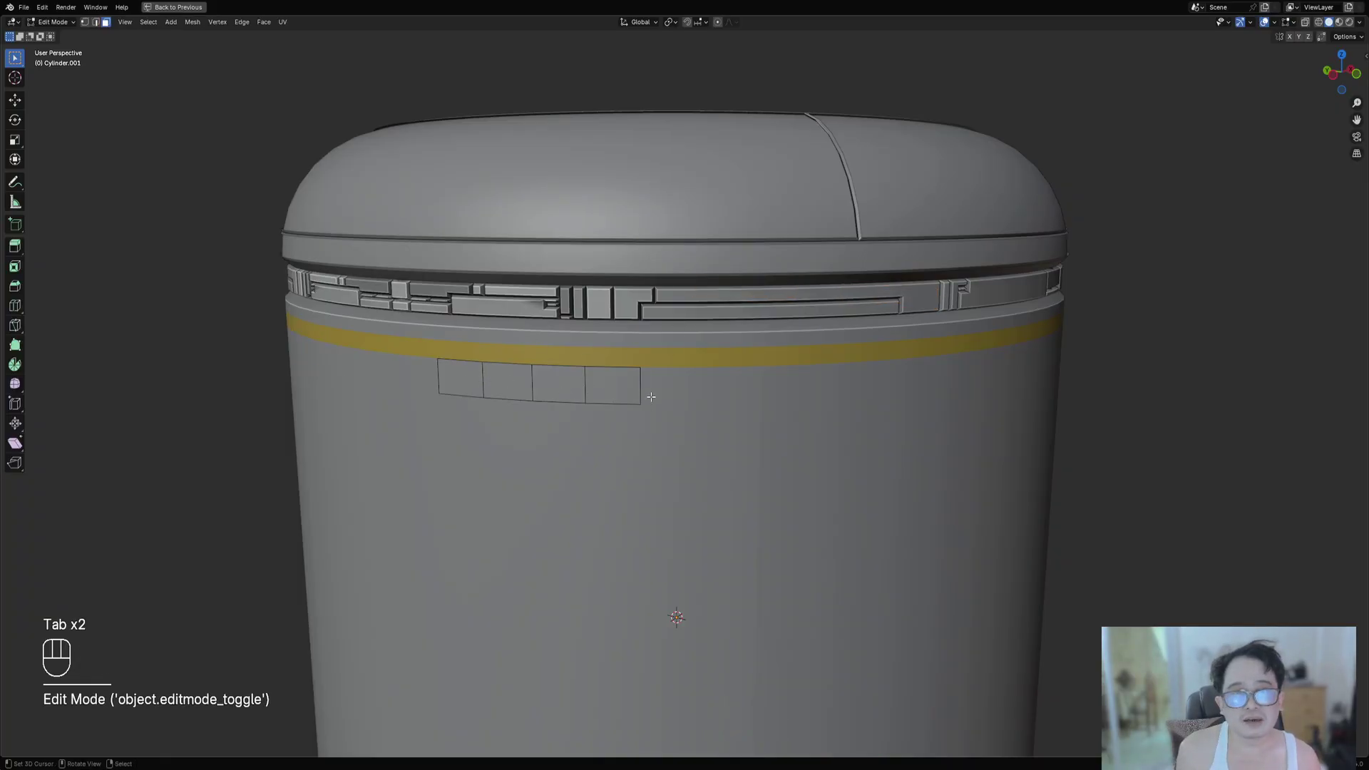
Return to Object Mode and delete the separated four-face strip object.
{"action": "key", "text": "Tab"}
{"action": "key", "text": "x"}
{"action": "left_click", "coordinate": [628, 388]}
Reselect the row of four cylinder faces just below the yellow stripe in Edit Mode, then return to Object Mode.
{"action": "left_click", "coordinate": [629, 391]}
{"action": "key", "text": "Tab"}
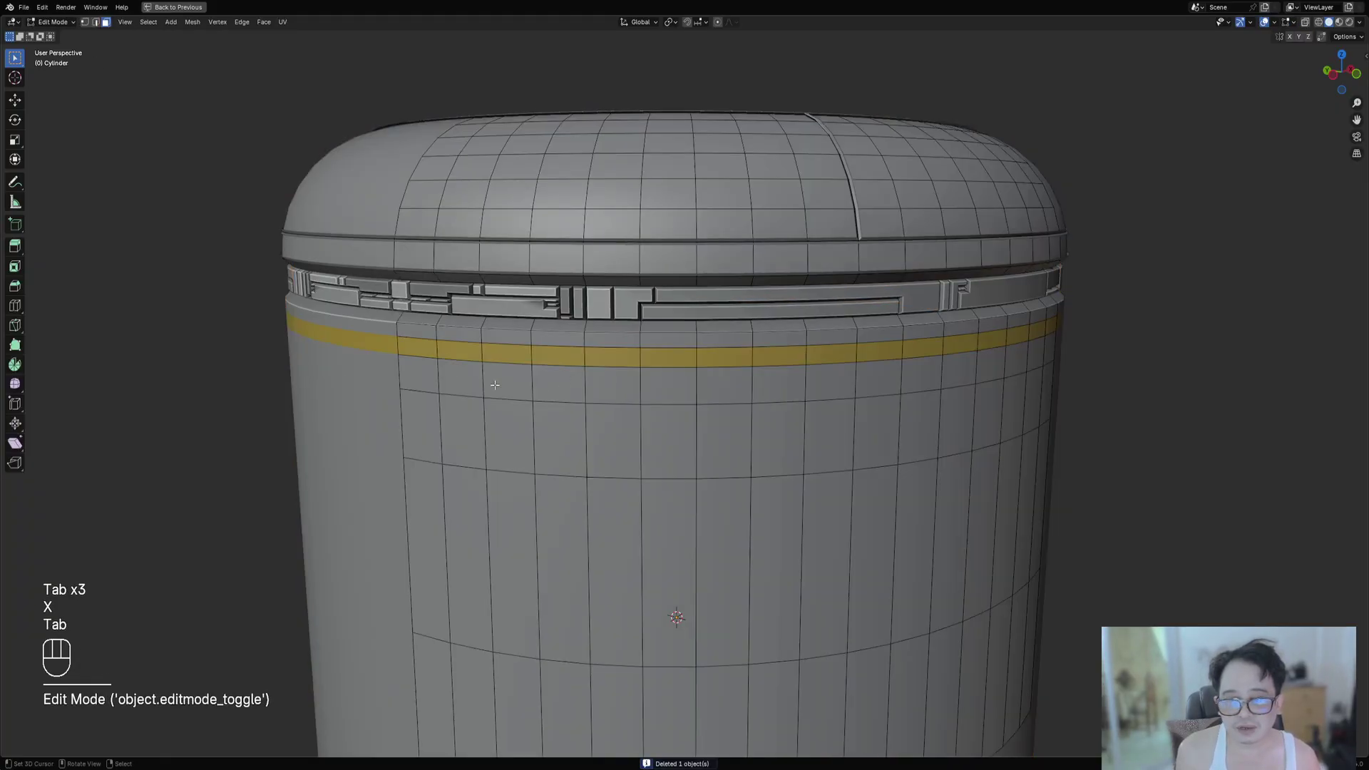
{"action": "left_click", "coordinate": [420, 376]}
{"action": "left_click", "coordinate": [460, 379]}
{"action": "left_click", "coordinate": [617, 388], "text": "ctrl"}
{"action": "key", "text": "Tab"}
{"action": "scroll", "coordinate": [739, 366], "scroll_direction": "down", "scroll_amount": 3}
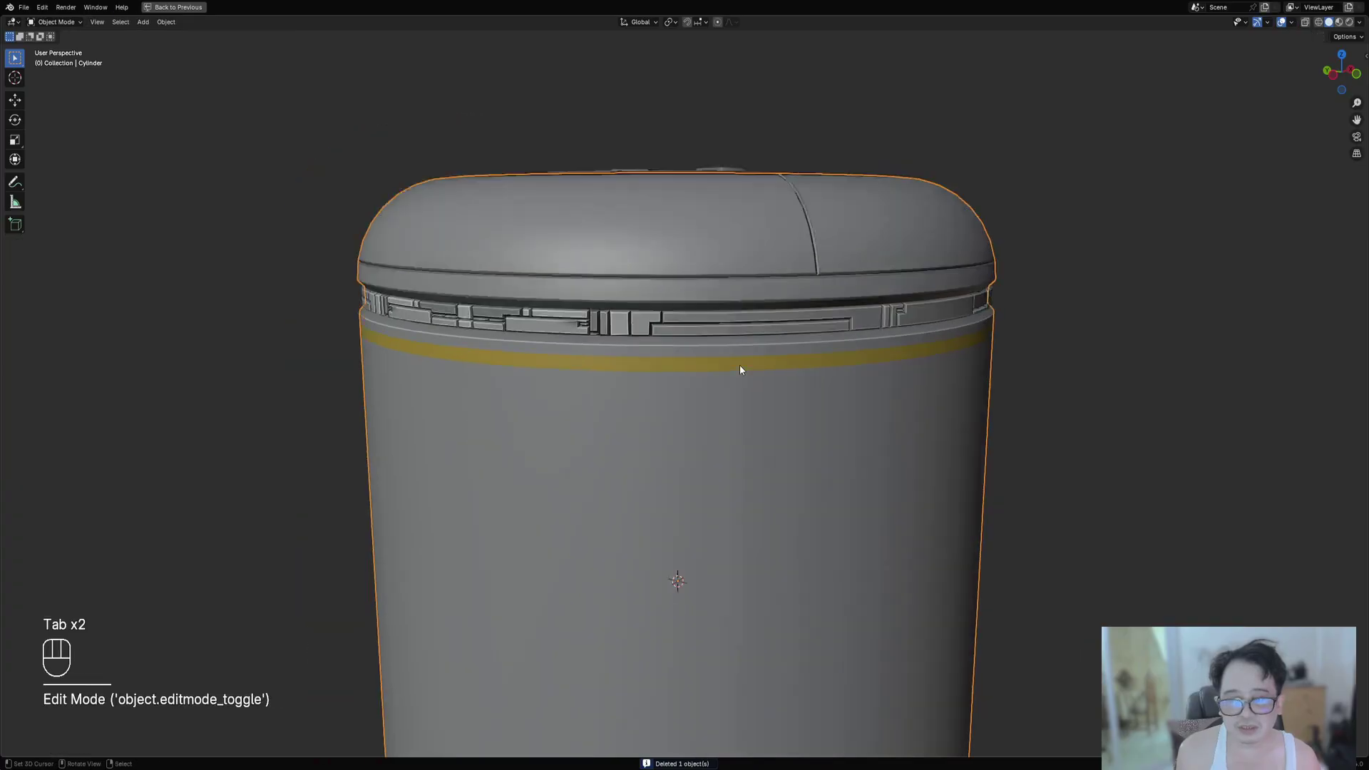
{"action": "key", "text": "shift+q"}
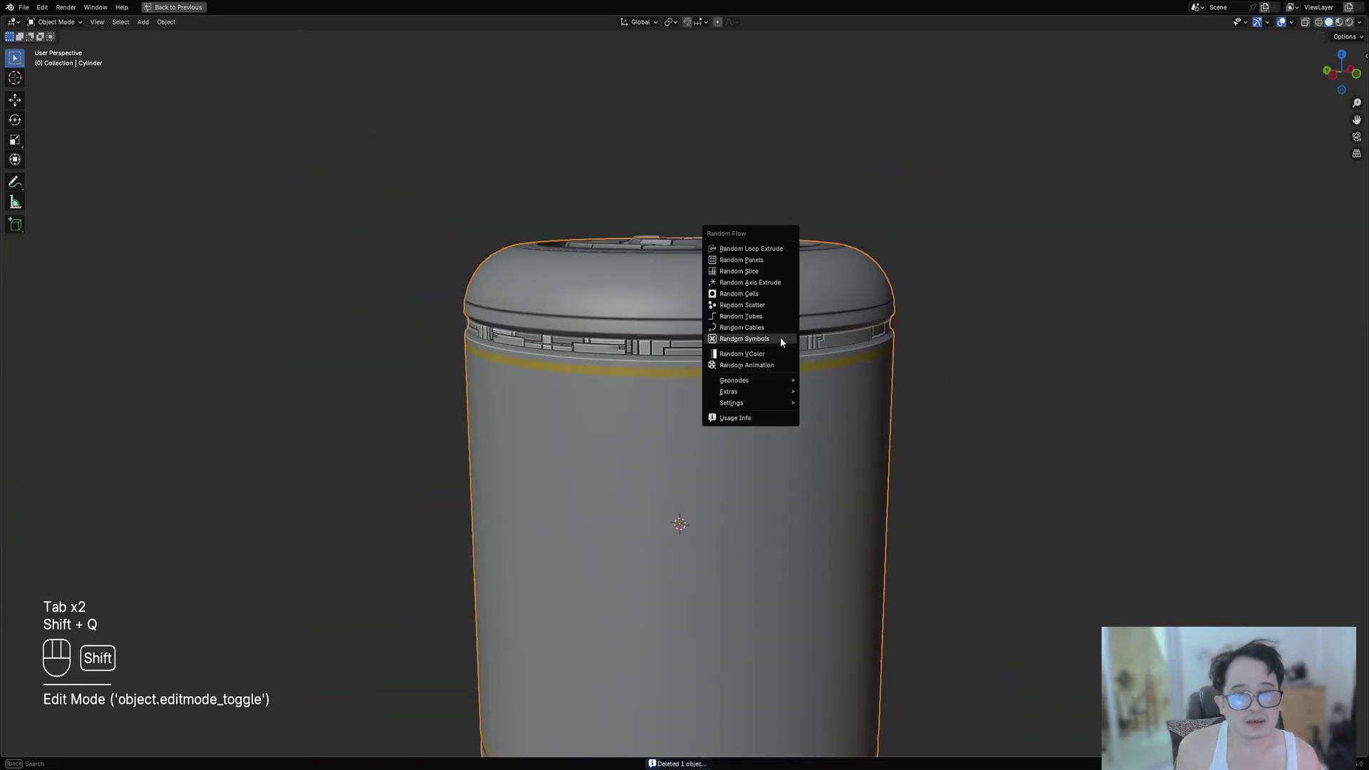
{"action": "left_click", "coordinate": [781, 340]}
{"action": "left_click_drag", "start_coordinate": [830, 347], "coordinate": [841, 262]}
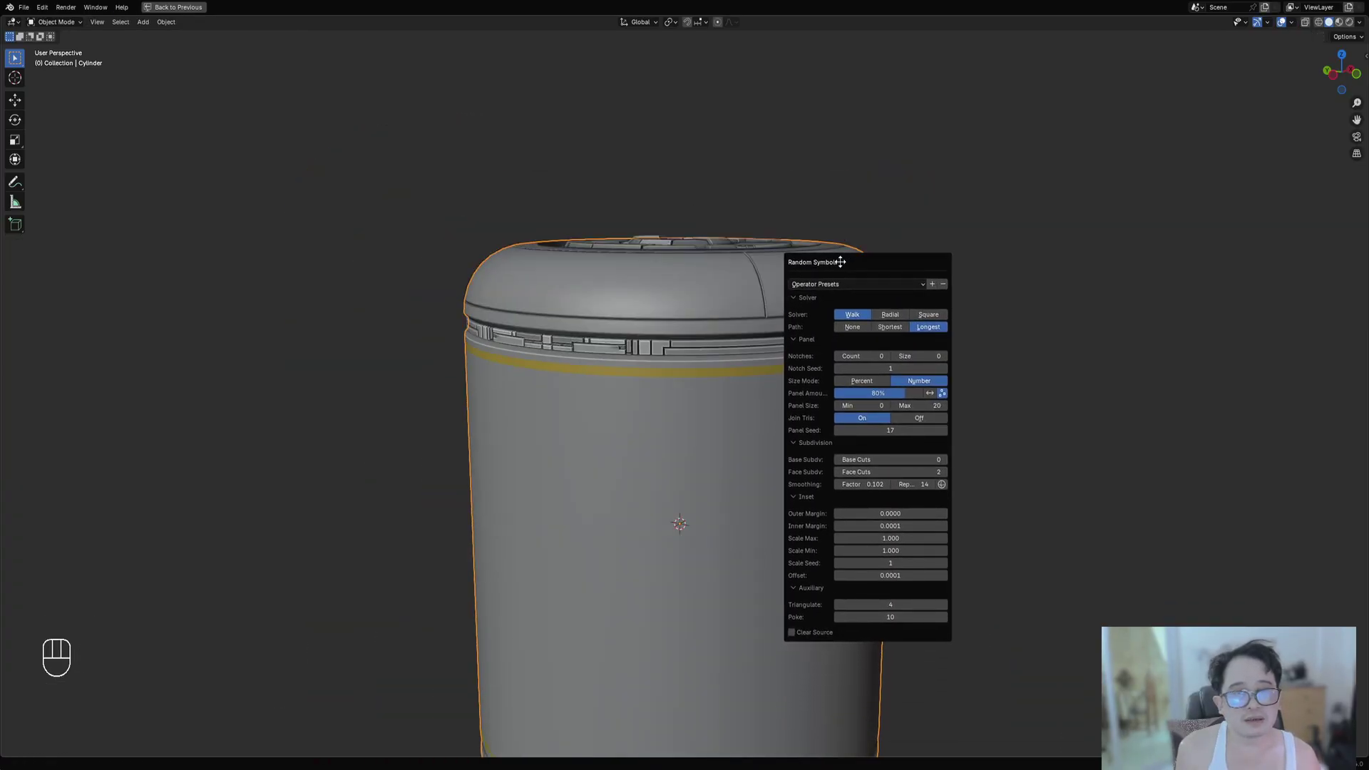
Look up the Extract Faces tool among Random Flow's mesh extras.
{"action": "key", "text": "shift+q"}
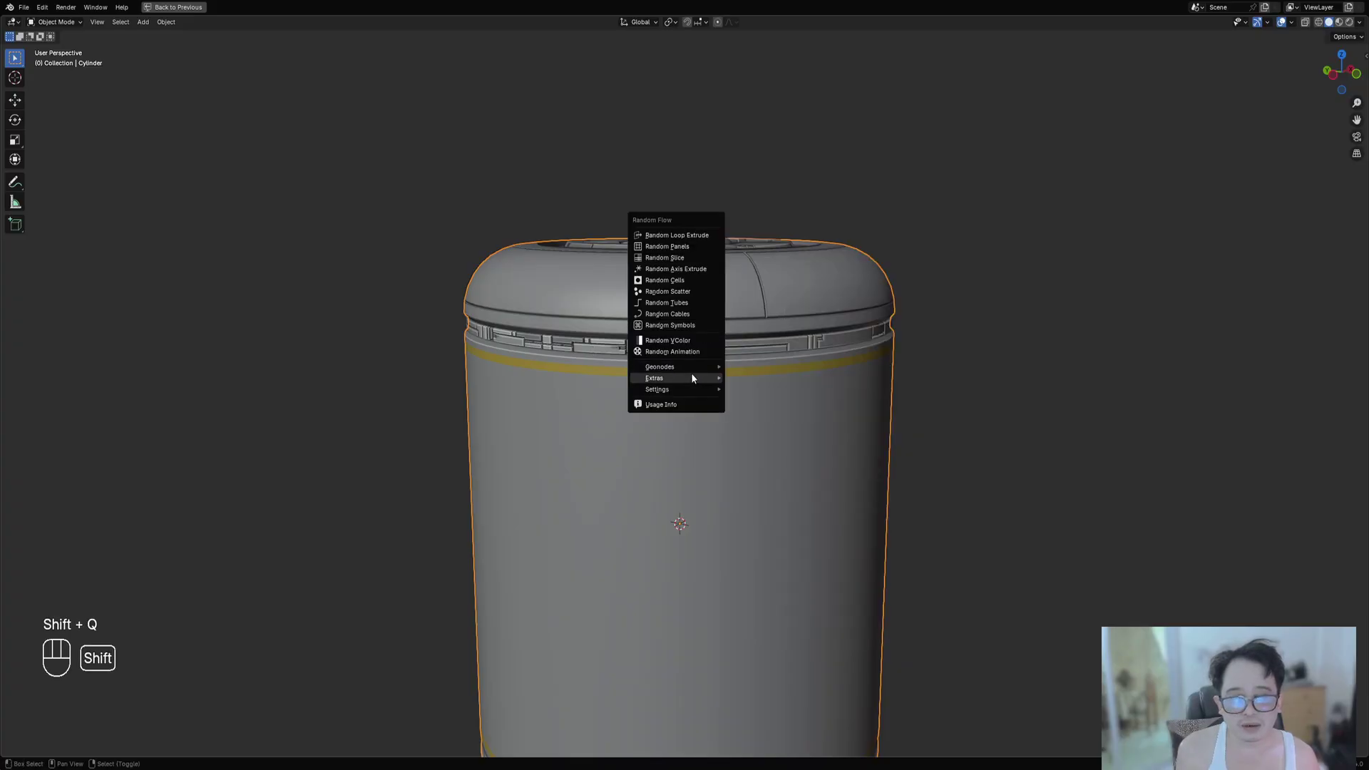
{"action": "mouse_move", "coordinate": [691, 373]}
{"action": "mouse_move", "coordinate": [777, 400]}
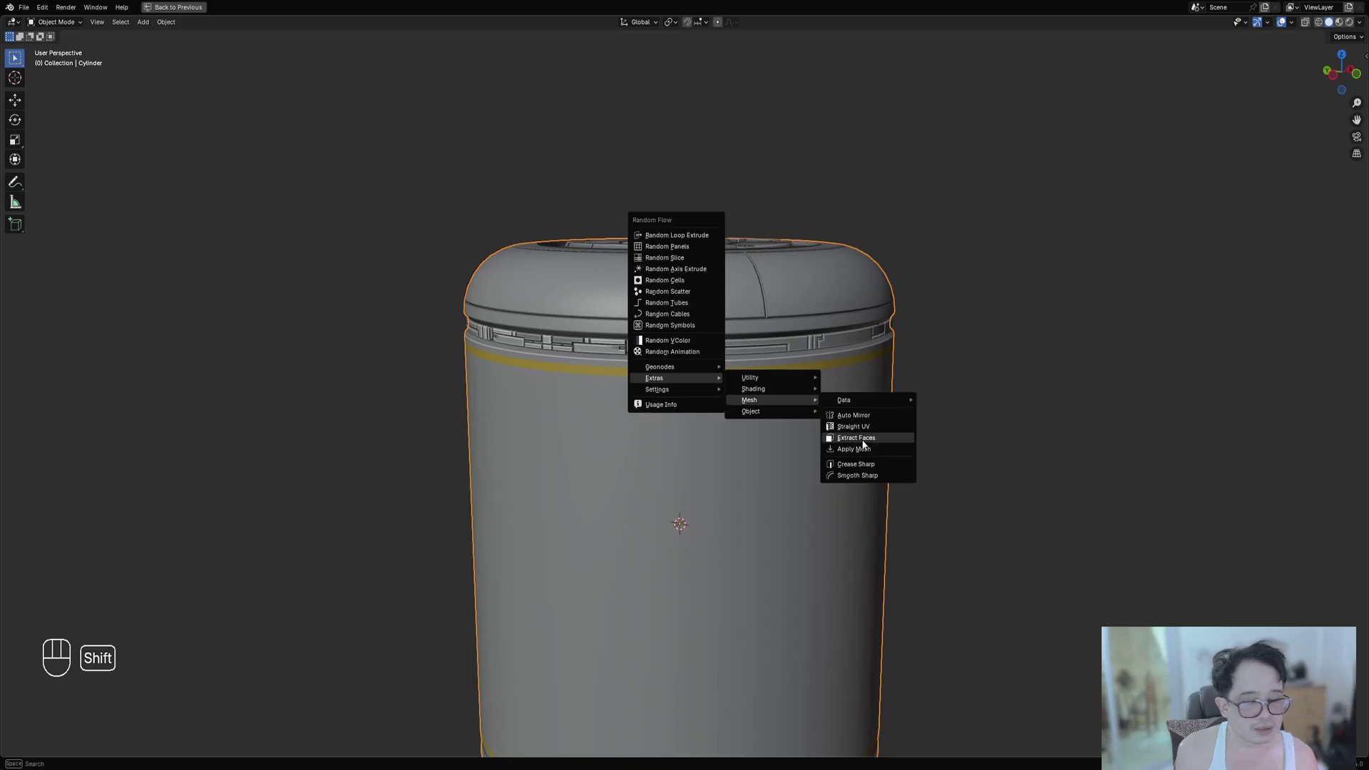
Check the cylinder's face selection in Edit Mode, return to Object Mode, and switch the viewport to rendered shading.
{"action": "scroll", "coordinate": [709, 349], "scroll_direction": "up", "scroll_amount": 3}
{"action": "key", "text": "Tab"}
{"action": "key", "text": "Tab"}
{"action": "mouse_move", "coordinate": [704, 372]}
{"action": "middle_mouse_down", "text": "ctrl"}
{"action": "mouse_move", "coordinate": [708, 384]}
{"action": "mouse_move", "coordinate": [676, 378]}
{"action": "mouse_move", "coordinate": [739, 312]}
{"action": "middle_mouse_up", "text": "ctrl"}
{"action": "scroll", "coordinate": [708, 383], "scroll_direction": "down", "scroll_amount": 1}
{"action": "scroll", "coordinate": [676, 378], "scroll_direction": "up", "scroll_amount": 2}
{"action": "key", "text": "z"}
{"action": "left_click", "coordinate": [806, 274]}
Run Random Symbols on the cylinder and load the "walk longest 80" preset.
{"action": "key", "text": "shift+q"}
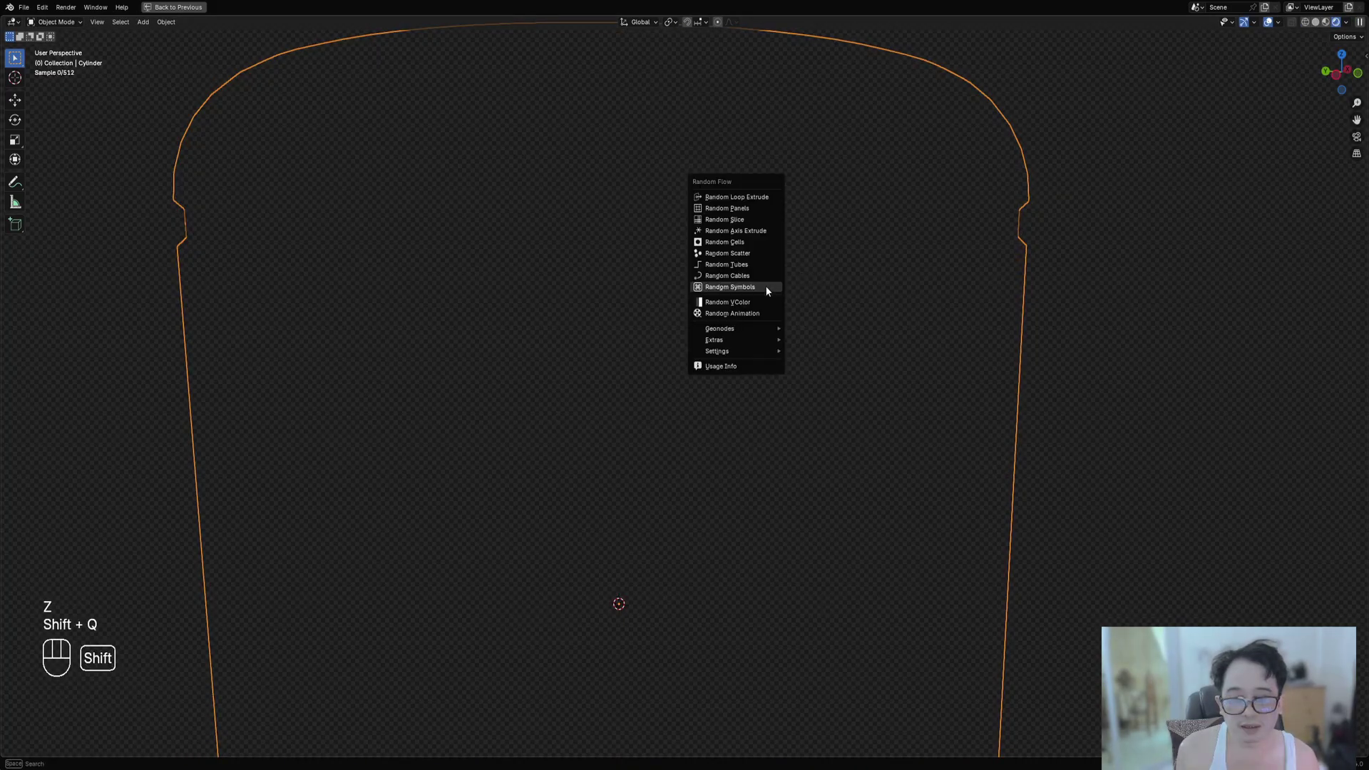
{"action": "left_click", "coordinate": [765, 285]}
{"action": "left_click", "coordinate": [842, 315]}
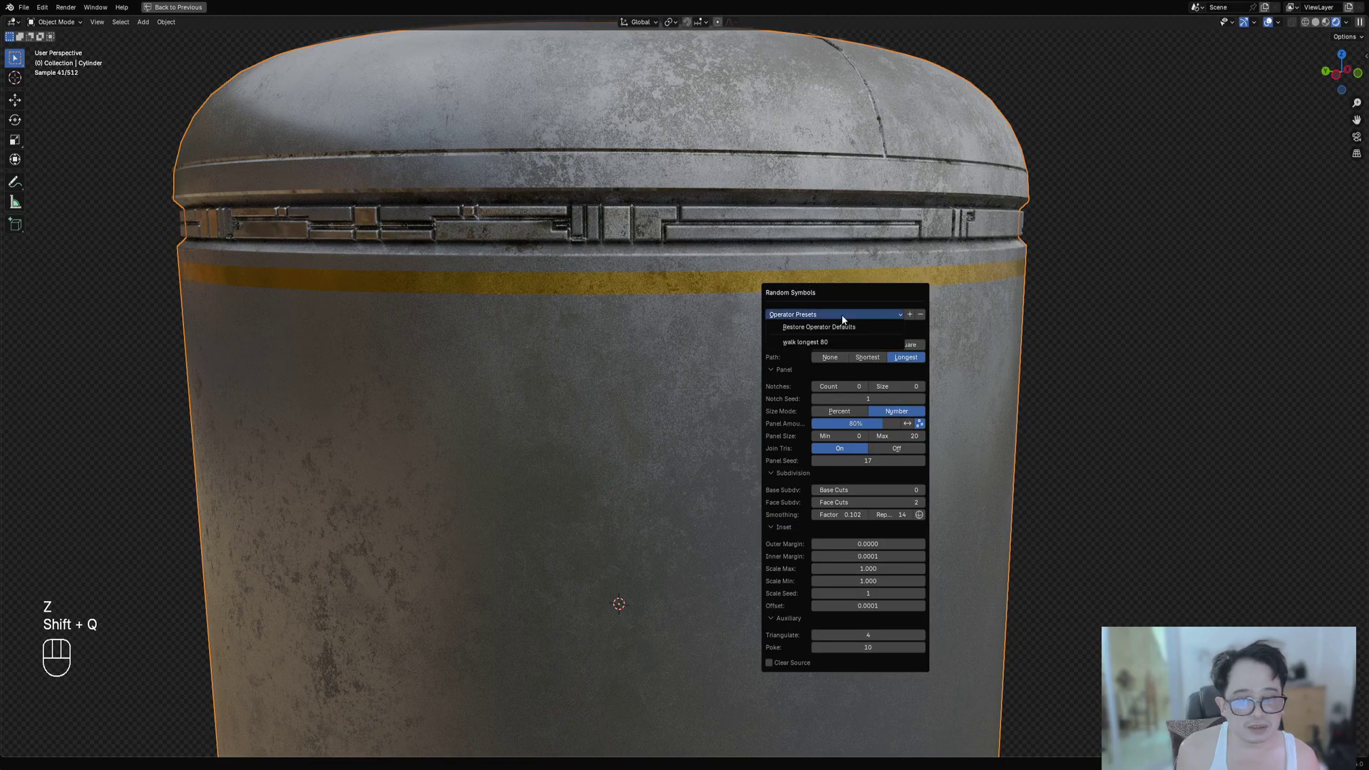
{"action": "left_click", "coordinate": [841, 341]}
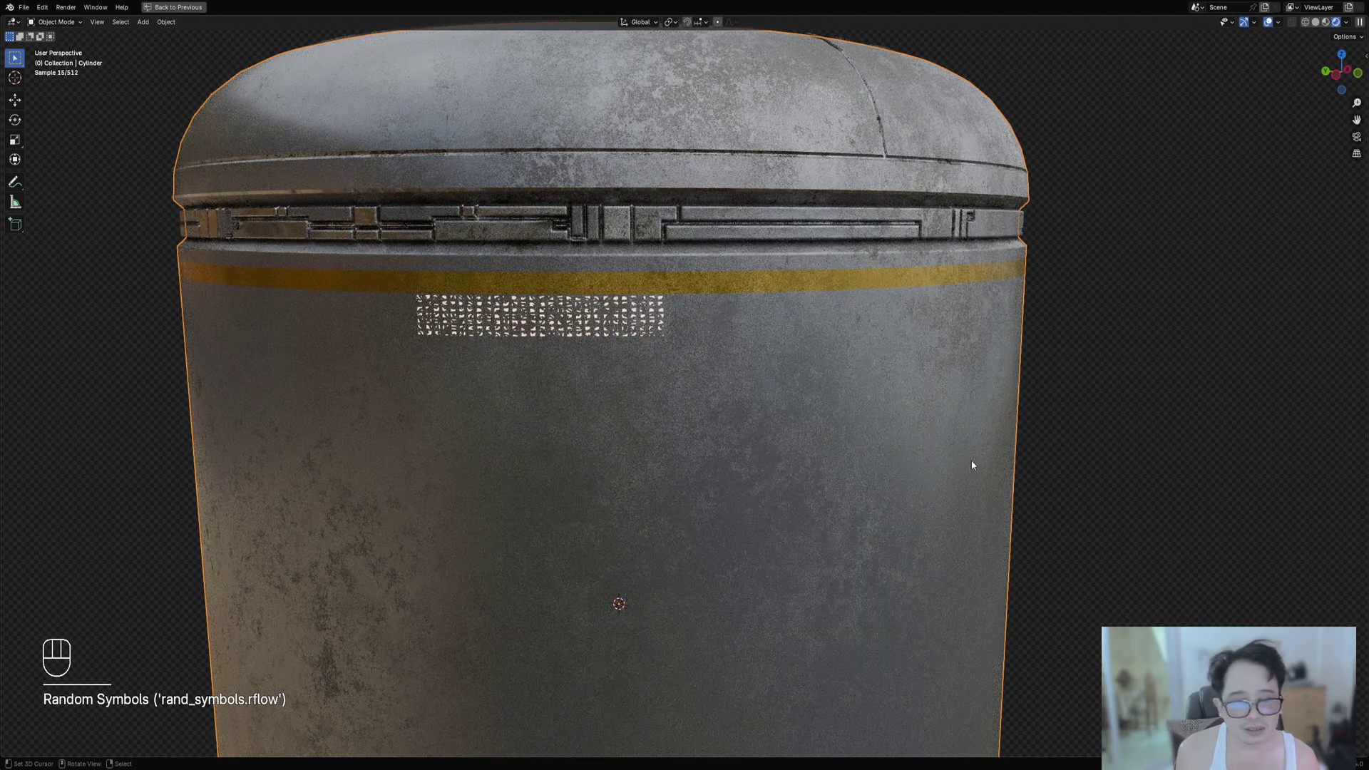
Set the Base Cuts of the new symbols to 1.
{"action": "key", "text": "F9"}
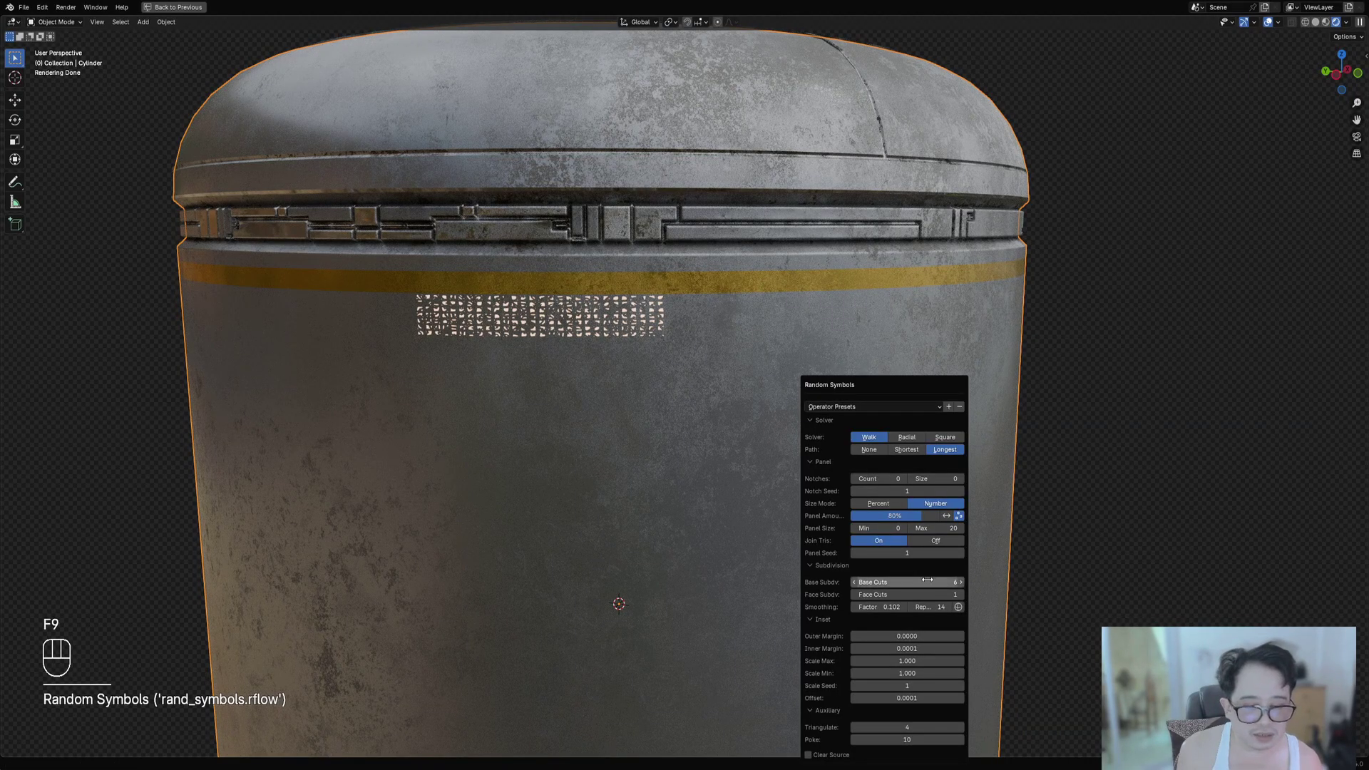
{"action": "left_click", "coordinate": [906, 582]}
{"action": "type", "text": "1"}
{"action": "key", "text": "Return"}
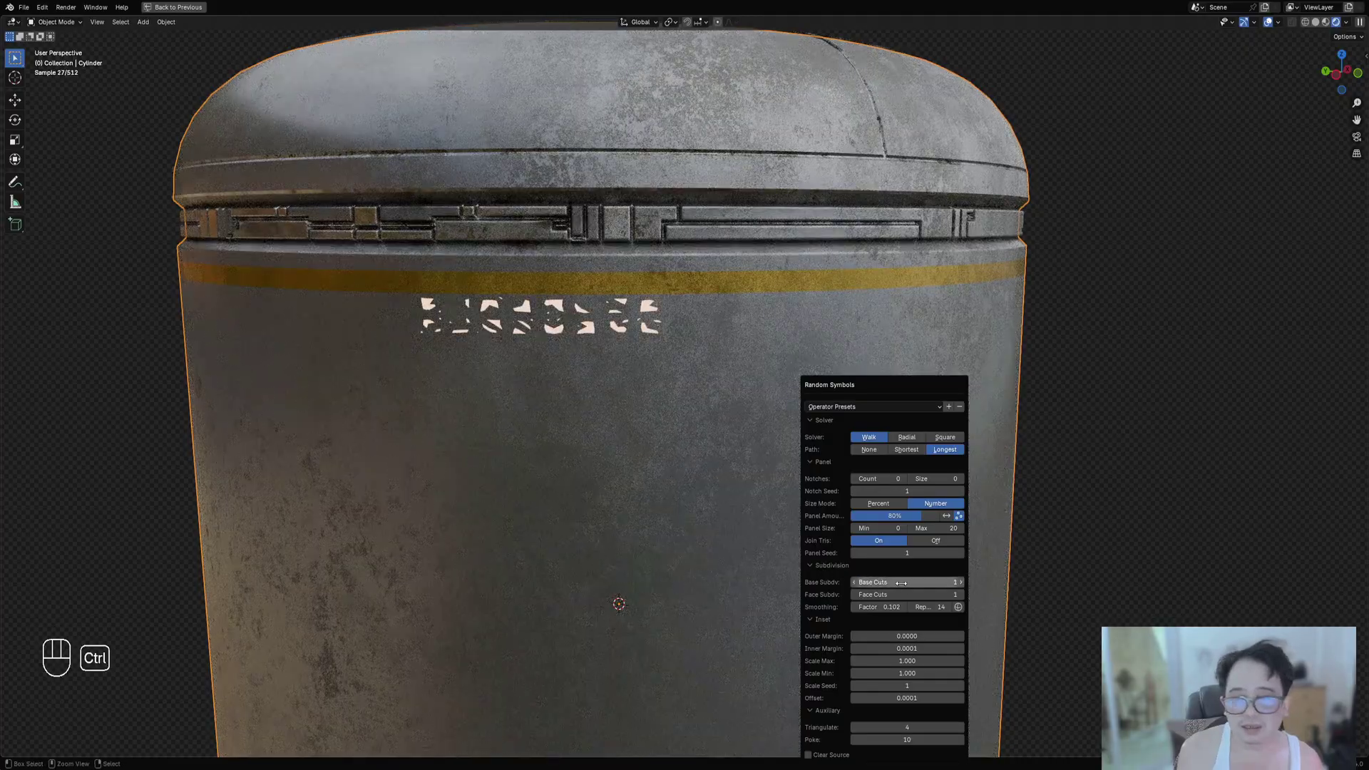
Reopen the Random Symbols settings and lower Base Cuts to 0.
{"action": "scroll", "coordinate": [597, 396], "scroll_direction": "up", "scroll_amount": 2}
{"action": "middle_click_drag", "start_coordinate": [575, 367], "coordinate": [712, 410], "text": "shift"}
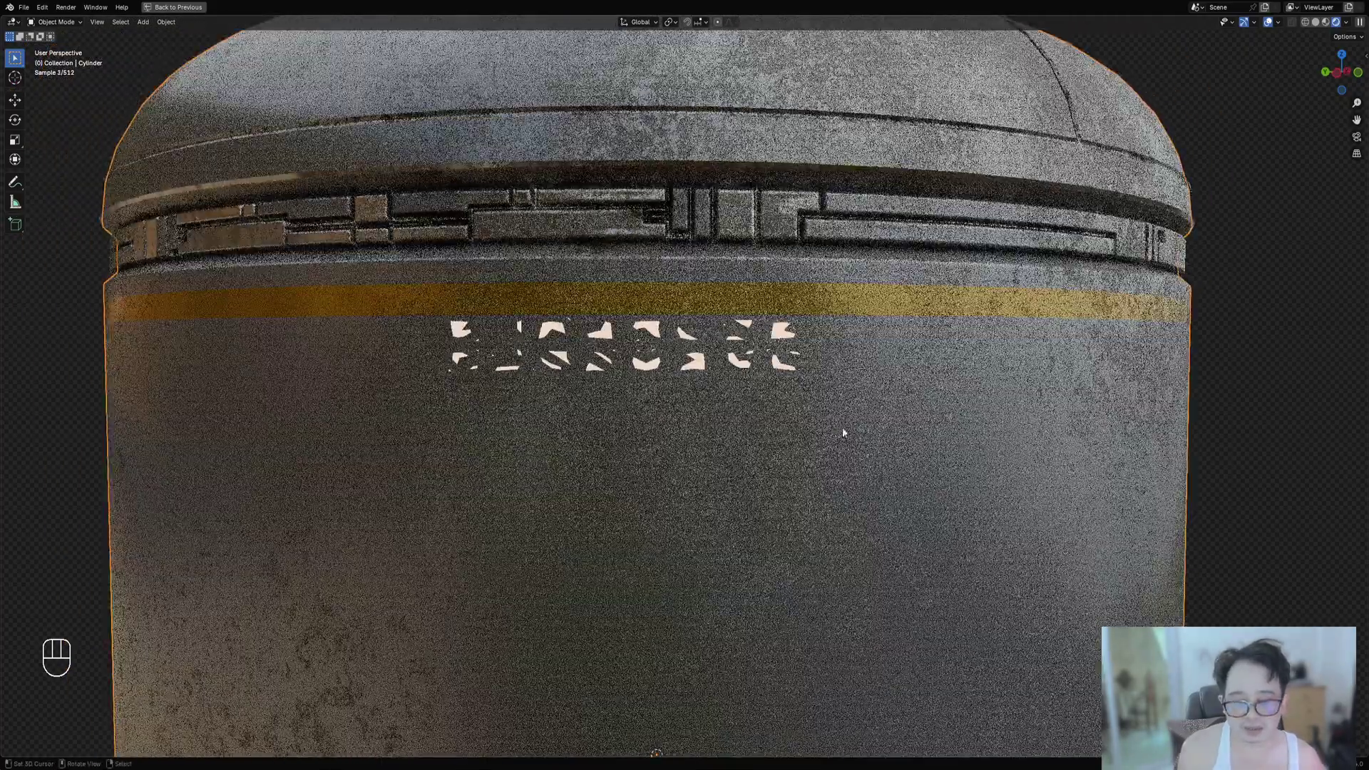
{"action": "key", "text": "F9"}
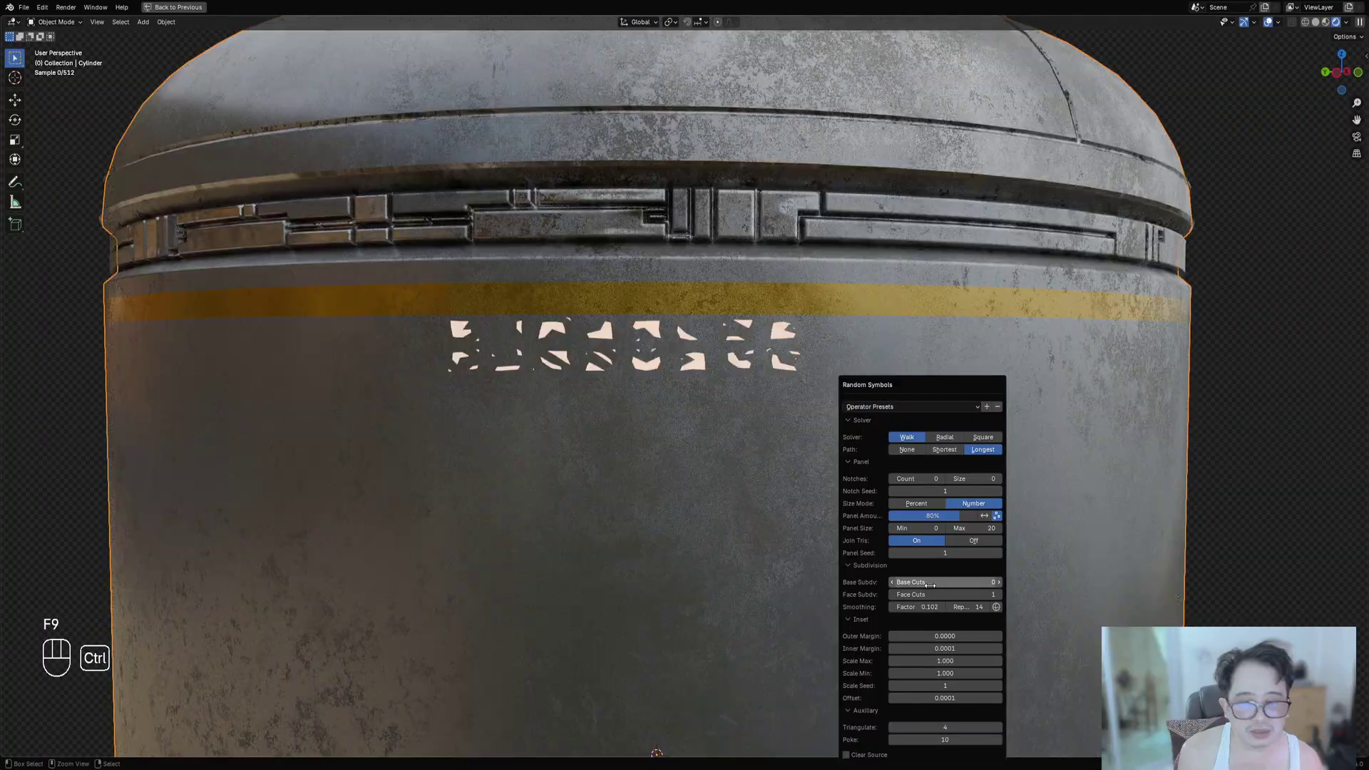
Lower the symbols' Base Cuts to 0 and try adjusting the Outer Margin.
{"action": "scroll", "coordinate": [930, 586], "scroll_direction": "down", "scroll_amount": 1, "text": "ctrl"}
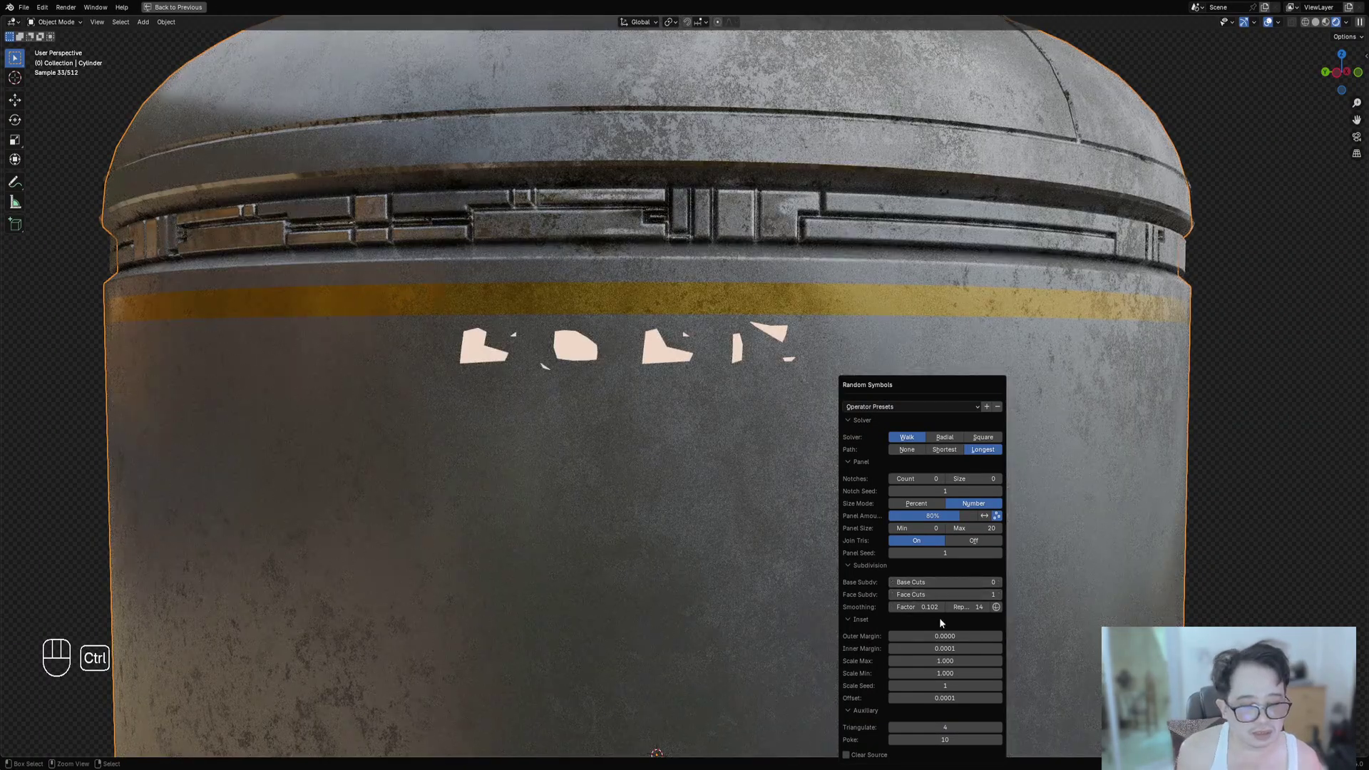
{"action": "scroll", "coordinate": [947, 637], "scroll_direction": "up", "scroll_amount": 1, "text": "ctrl"}
{"action": "scroll", "coordinate": [947, 636], "scroll_direction": "down", "scroll_amount": 1, "text": "ctrl"}
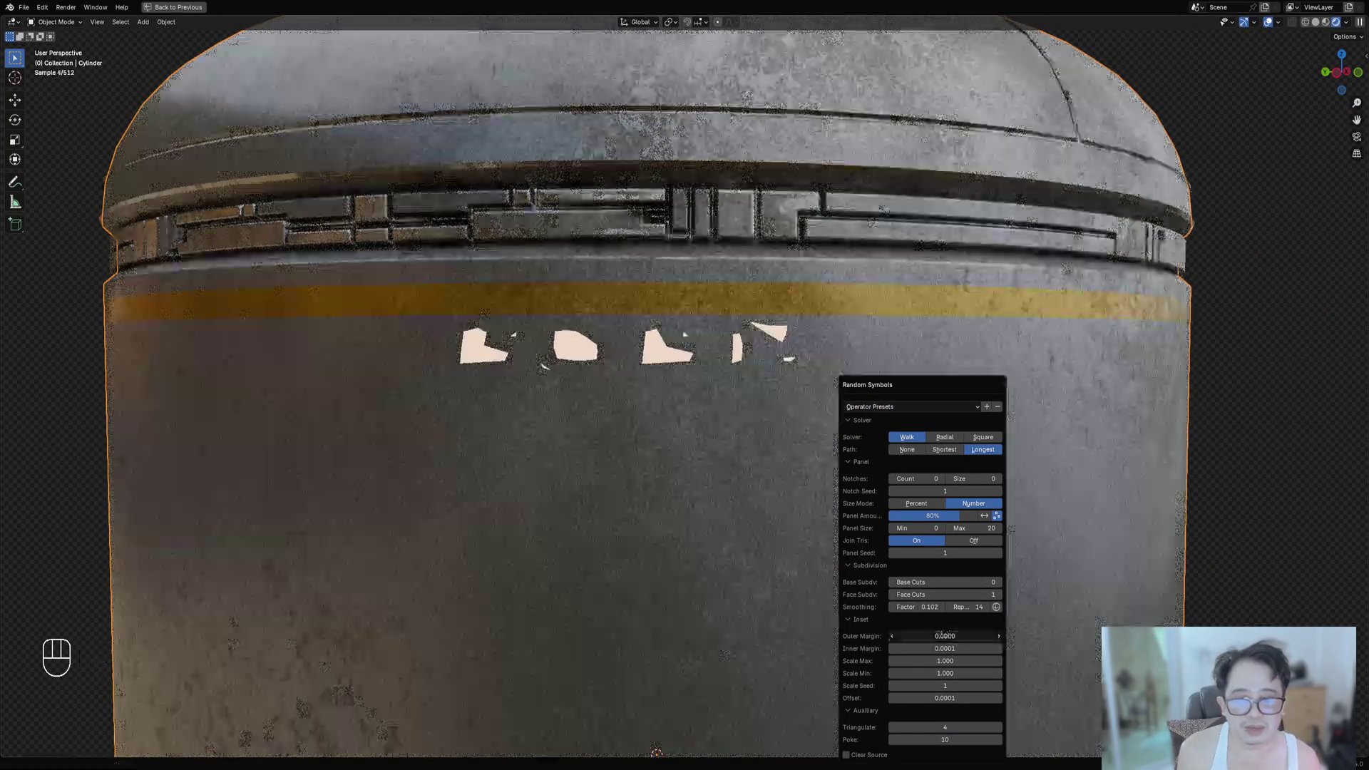
{"action": "mouse_move", "coordinate": [946, 636]}
{"action": "left_mouse_down"}
{"action": "mouse_move", "coordinate": [975, 636]}
{"action": "mouse_move", "coordinate": [947, 636]}
{"action": "left_mouse_up"}
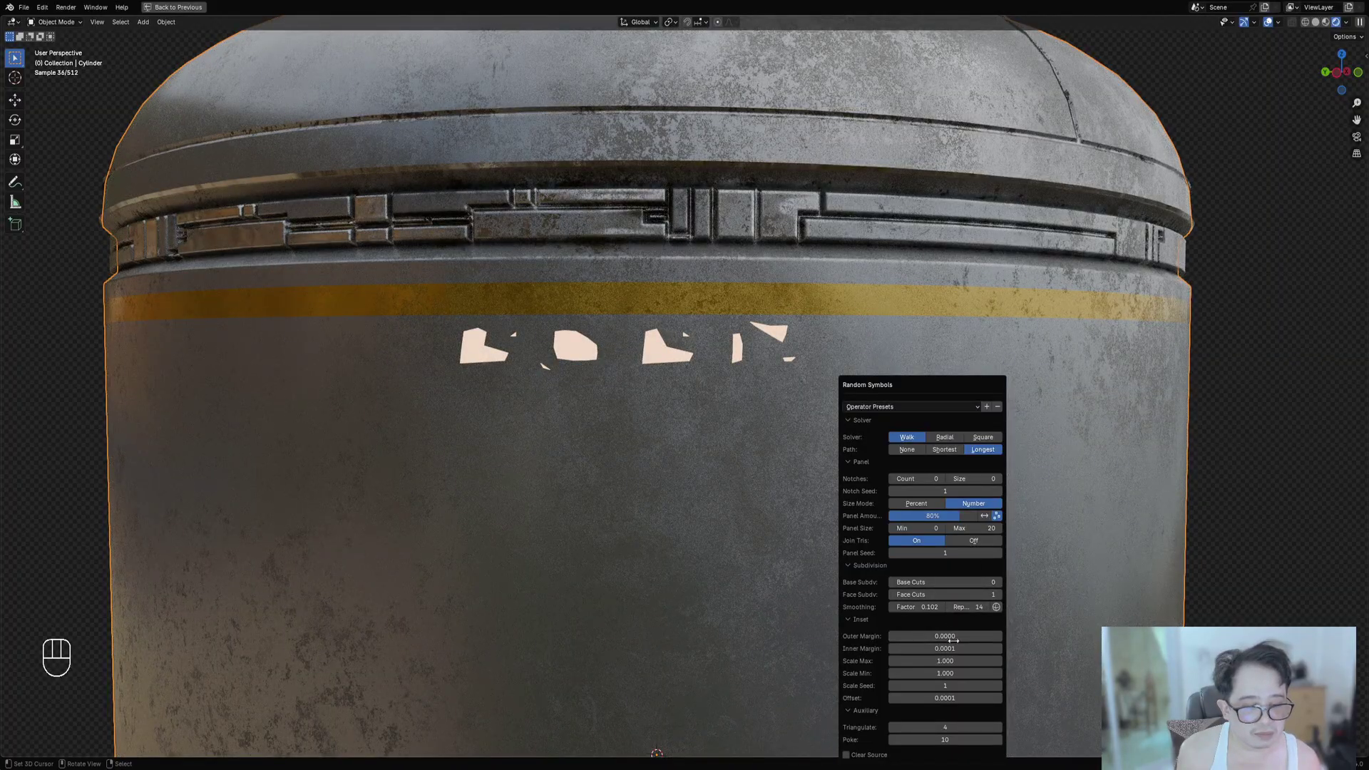
Try Scale Max 1.123 and Scale Min 0.640, raise Scale Seed to 18, and reset both scales to 1.
{"action": "mouse_move", "coordinate": [946, 648]}
{"action": "left_mouse_down", "text": "shift"}
{"action": "mouse_move", "coordinate": [970, 648]}
{"action": "mouse_move", "coordinate": [931, 673]}
{"action": "mouse_move", "coordinate": [954, 662]}
{"action": "left_mouse_up", "text": "shift"}
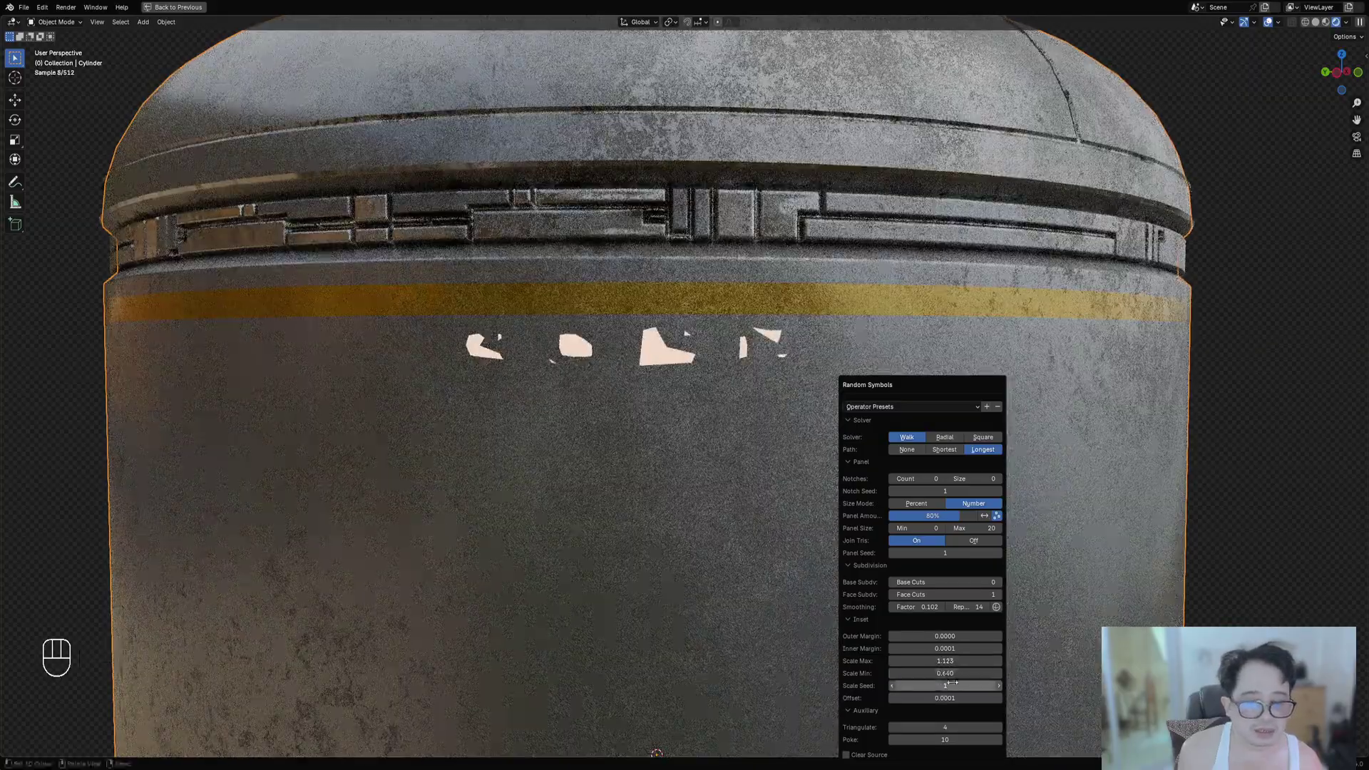
{"action": "scroll", "coordinate": [952, 686], "scroll_direction": "up", "scroll_amount": 10, "text": "ctrl"}
{"action": "scroll", "coordinate": [951, 686], "scroll_direction": "up", "scroll_amount": 3, "text": "ctrl"}
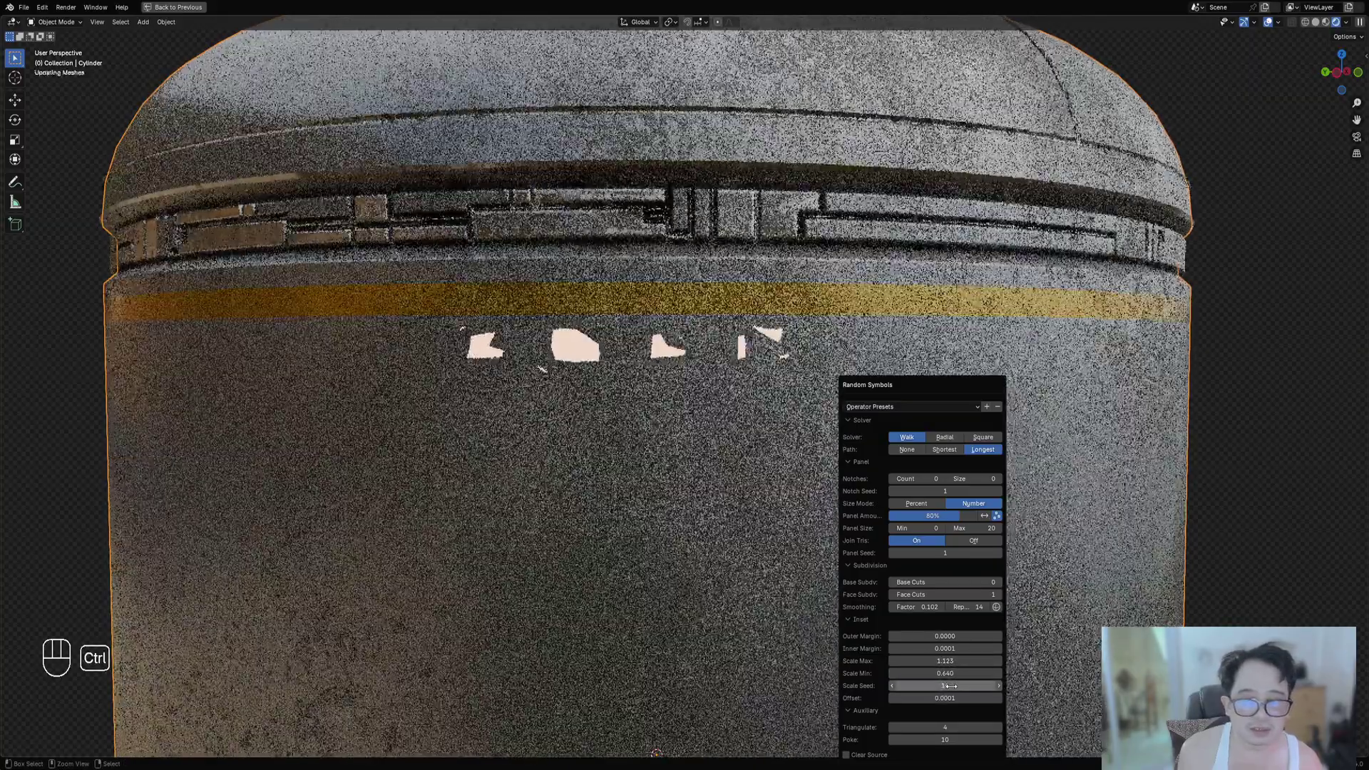
{"action": "left_click_drag", "start_coordinate": [950, 662], "coordinate": [951, 673]}
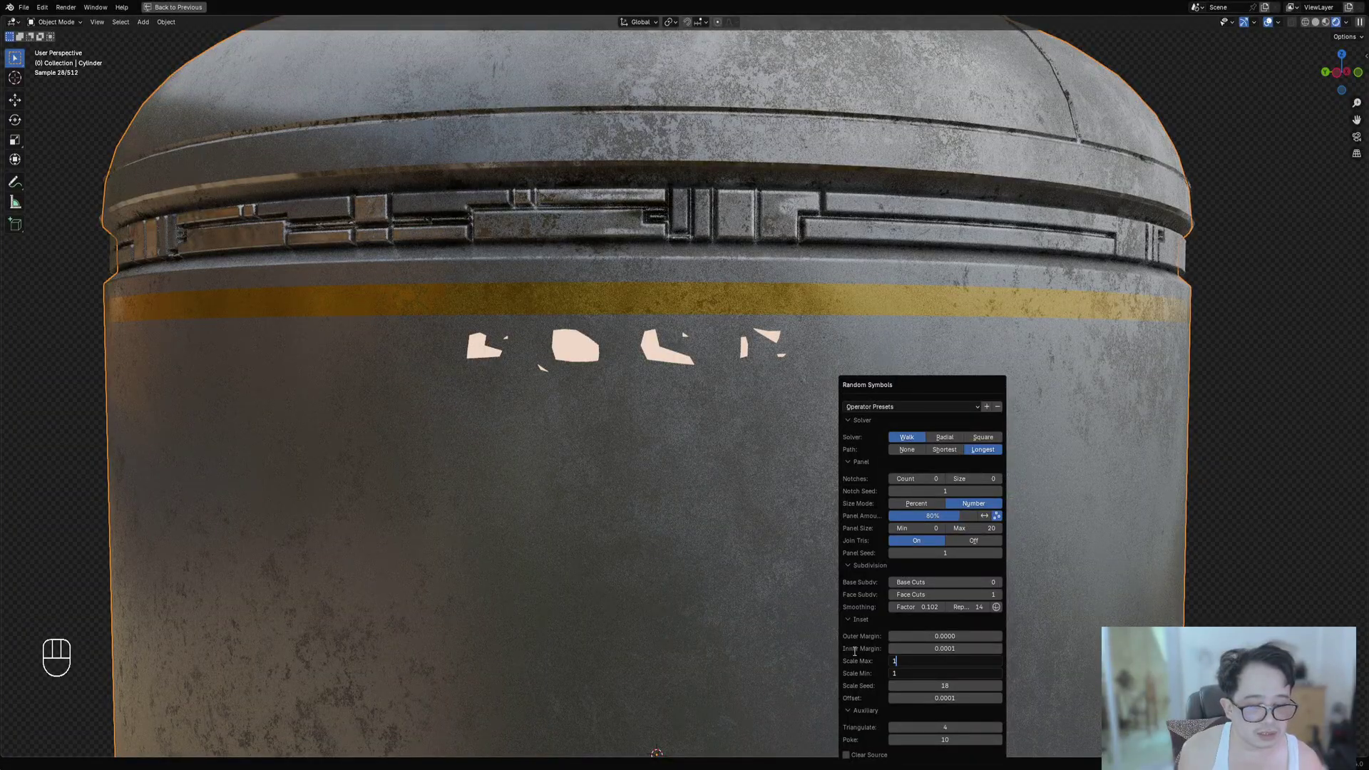
{"action": "key", "text": "Return"}
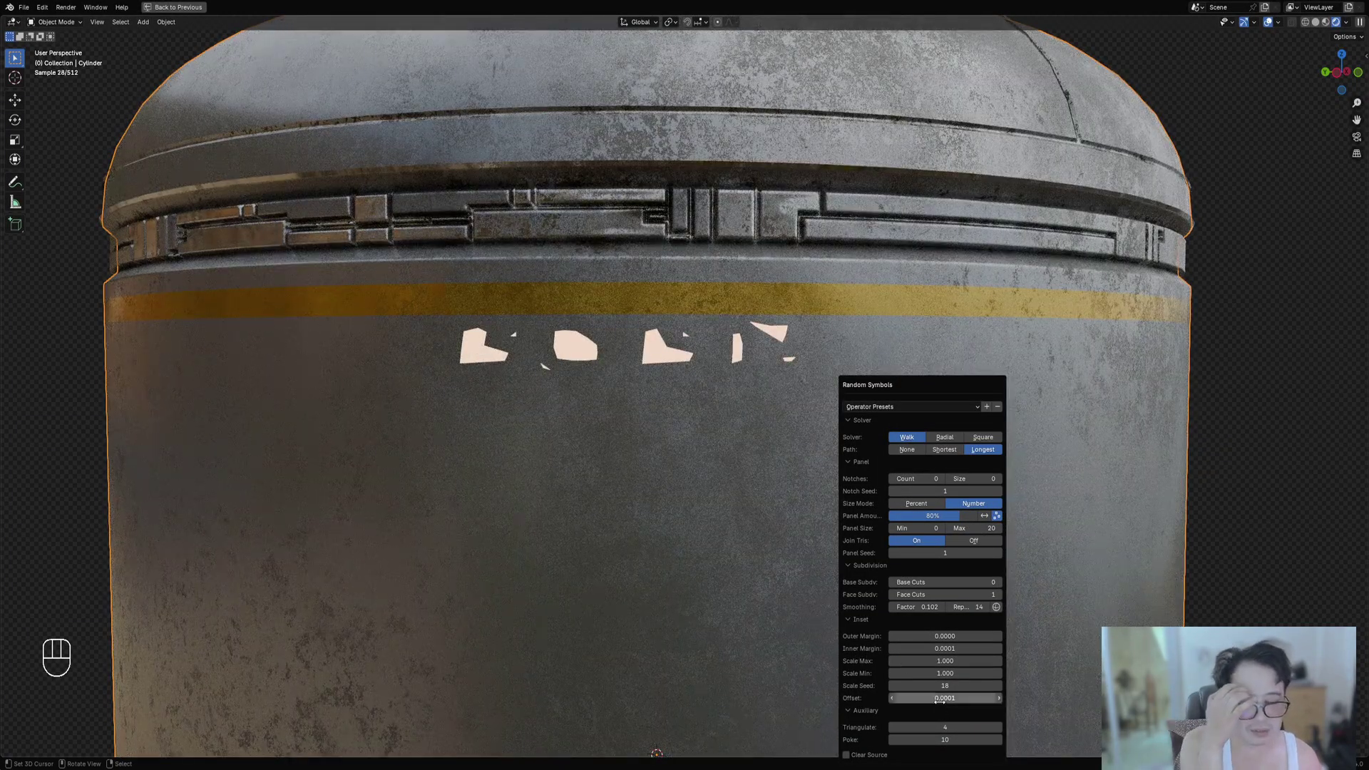
Look at the symbols from the cylinder's side and try adjusting their Offset.
{"action": "middle_click_drag", "start_coordinate": [422, 501], "coordinate": [534, 512]}
{"action": "key", "text": "F9"}
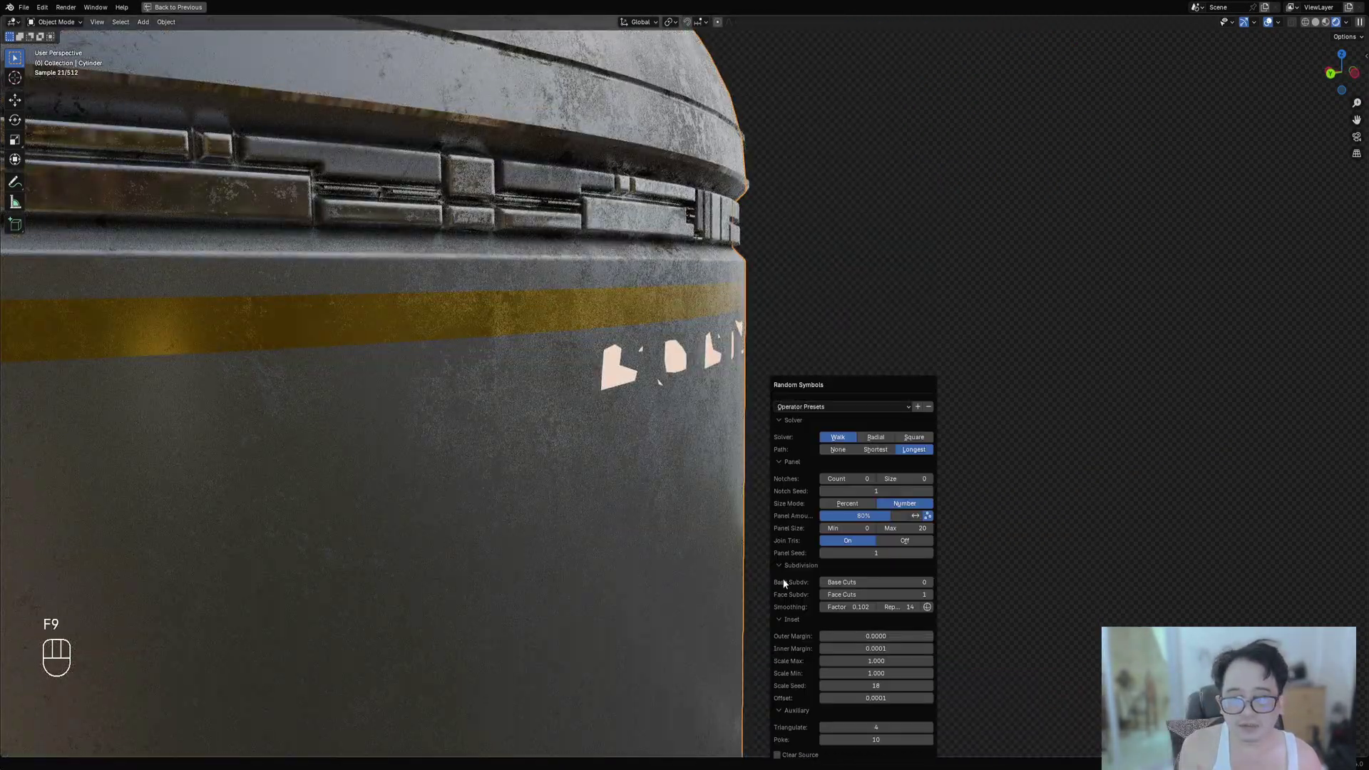
{"action": "mouse_move", "coordinate": [876, 699]}
{"action": "left_mouse_down"}
{"action": "mouse_move", "coordinate": [900, 698]}
{"action": "mouse_move", "coordinate": [876, 698]}
{"action": "left_mouse_up"}
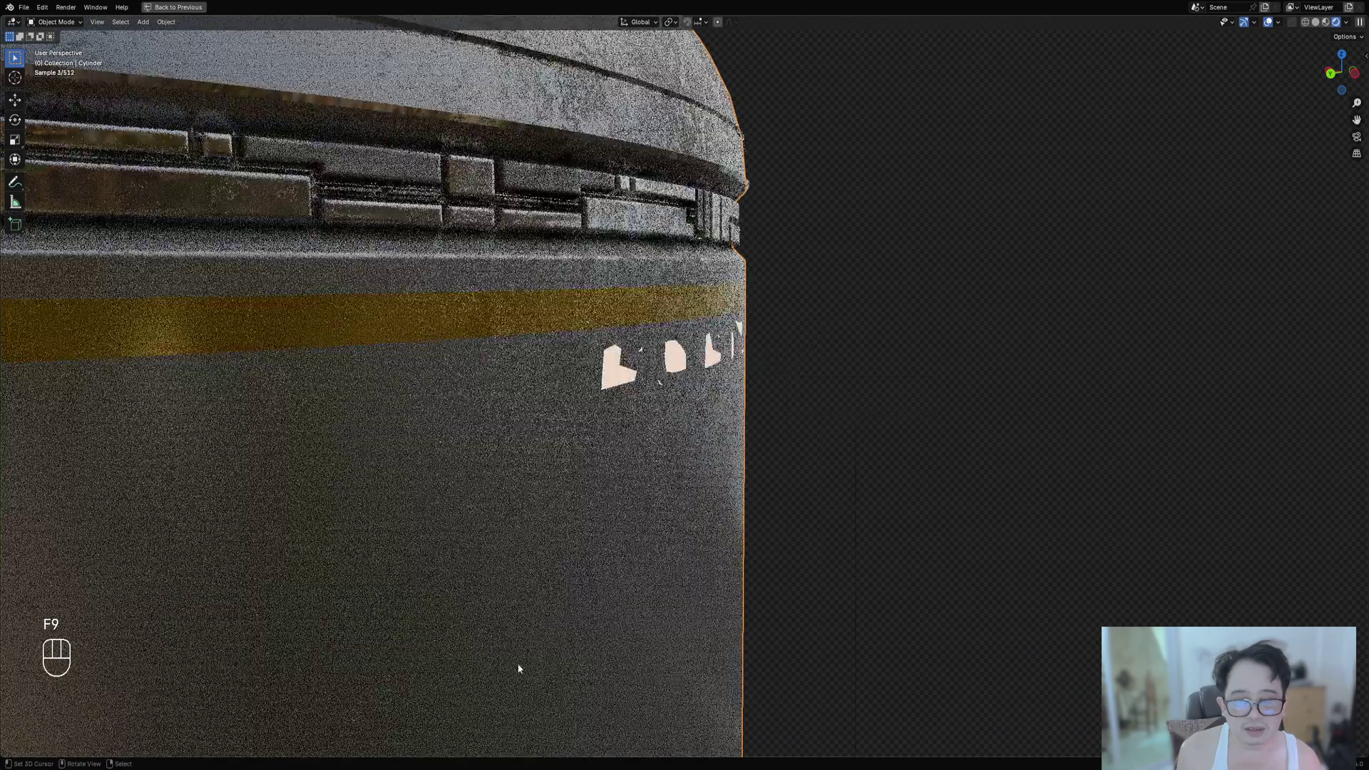
{"action": "scroll", "coordinate": [519, 666], "scroll_direction": "down", "scroll_amount": 3}
{"action": "middle_click_drag", "start_coordinate": [849, 428], "coordinate": [748, 418]}
{"action": "scroll", "coordinate": [747, 418], "scroll_direction": "up", "scroll_amount": 3}
{"action": "scroll", "coordinate": [748, 421], "scroll_direction": "down", "scroll_amount": 4}
Reopen the Random Symbols settings, test several Triangulate values, and set Triangulate to 5.
{"action": "key", "text": "F9"}
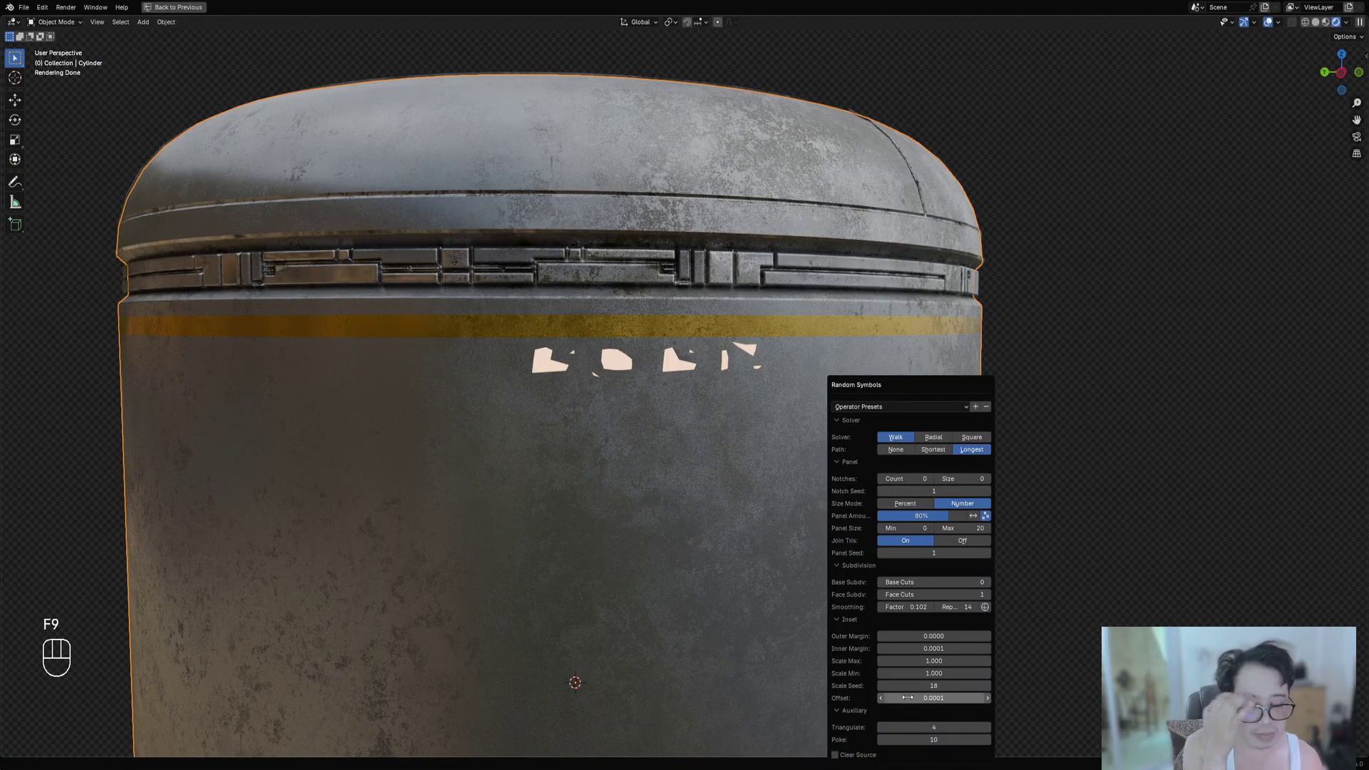
{"action": "scroll", "coordinate": [920, 727], "scroll_direction": "up", "scroll_amount": 1, "text": "ctrl"}
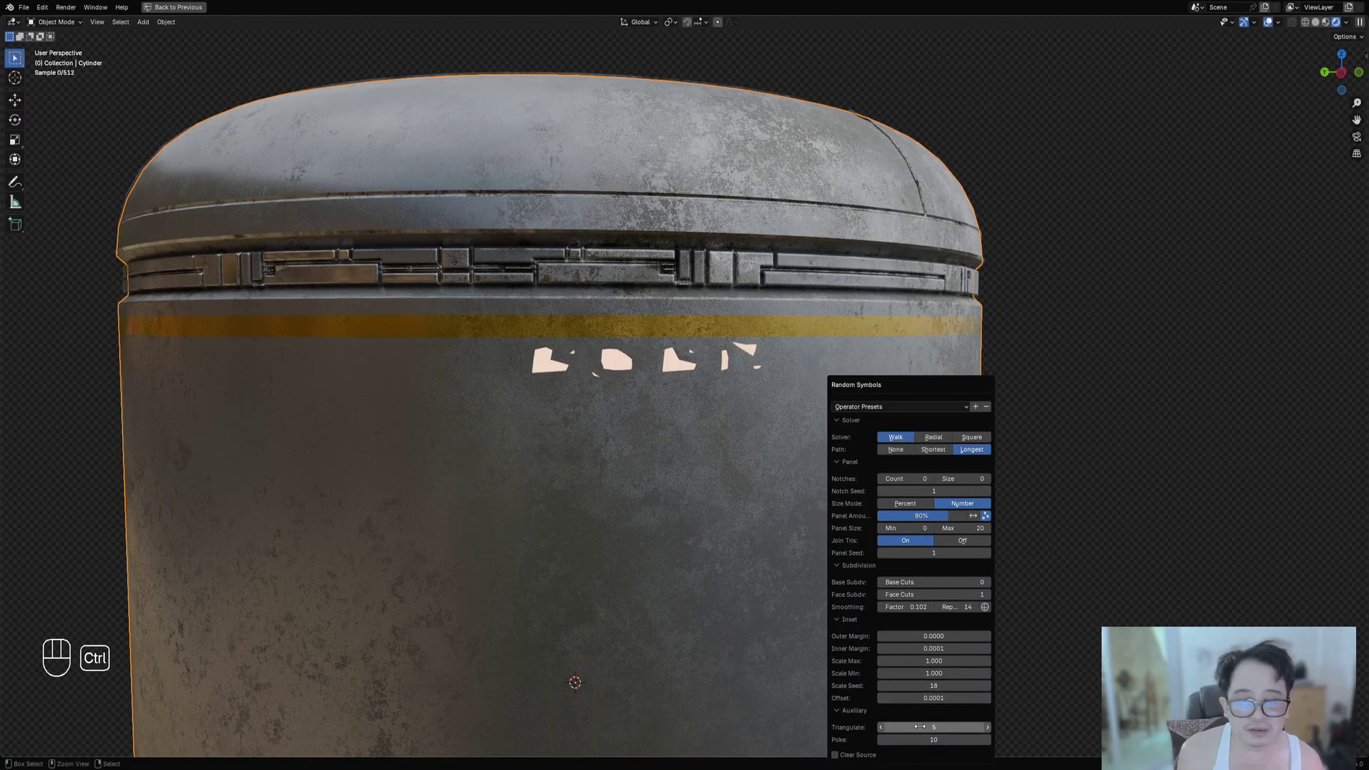
{"action": "scroll", "coordinate": [920, 726], "scroll_direction": "up", "scroll_amount": 1, "text": "ctrl"}
{"action": "left_click_drag", "start_coordinate": [920, 727], "coordinate": [881, 730]}
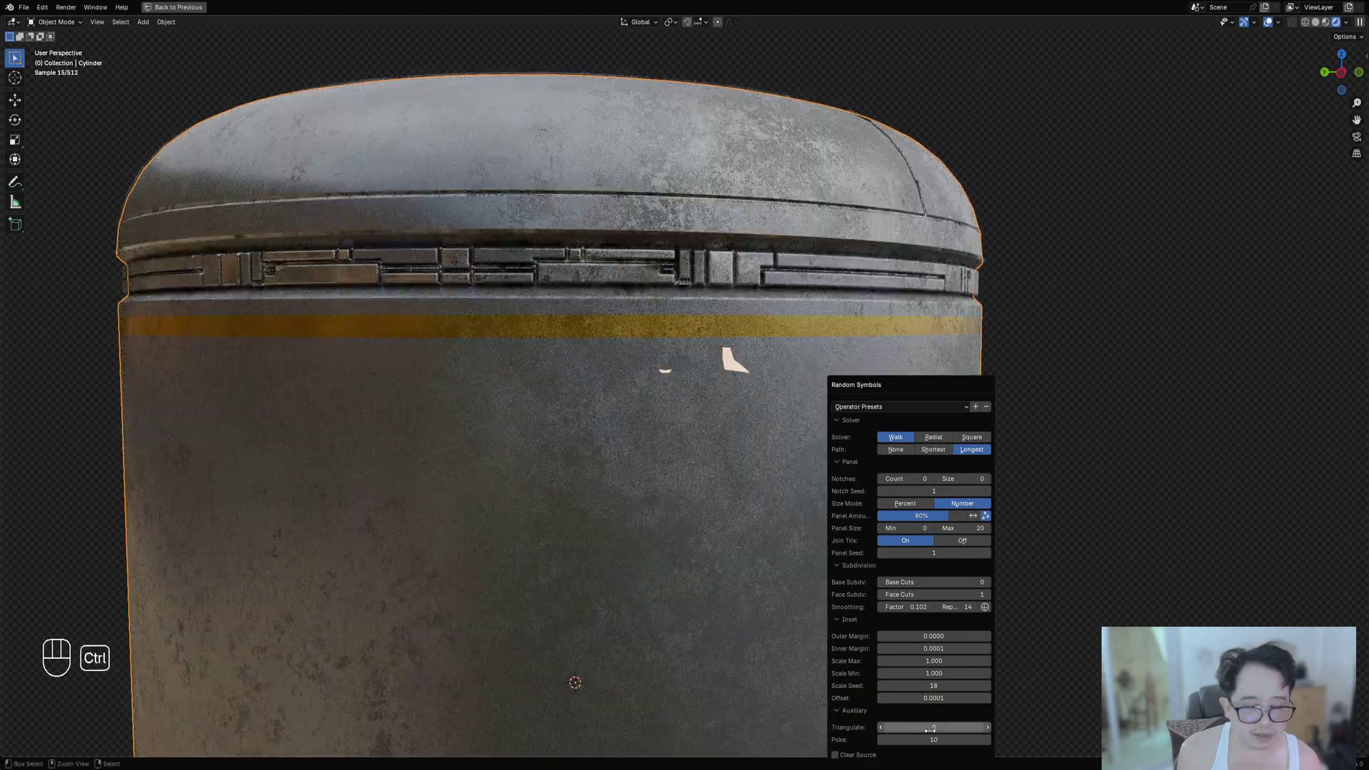
{"action": "scroll", "coordinate": [929, 730], "scroll_direction": "up", "scroll_amount": 5, "text": "ctrl"}
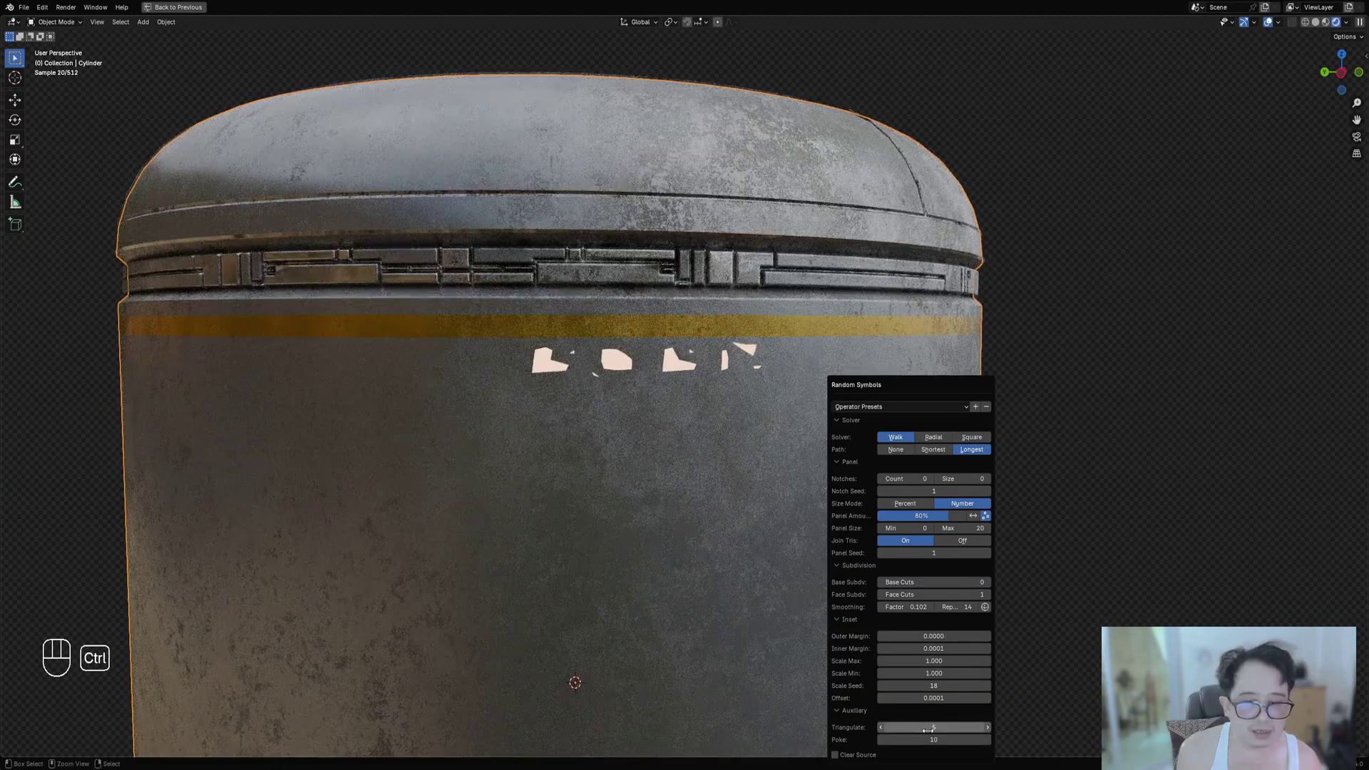
Try the Percent size mode with Poke at 93%, and switch the size mode back to Number.
{"action": "left_click", "coordinate": [902, 503]}
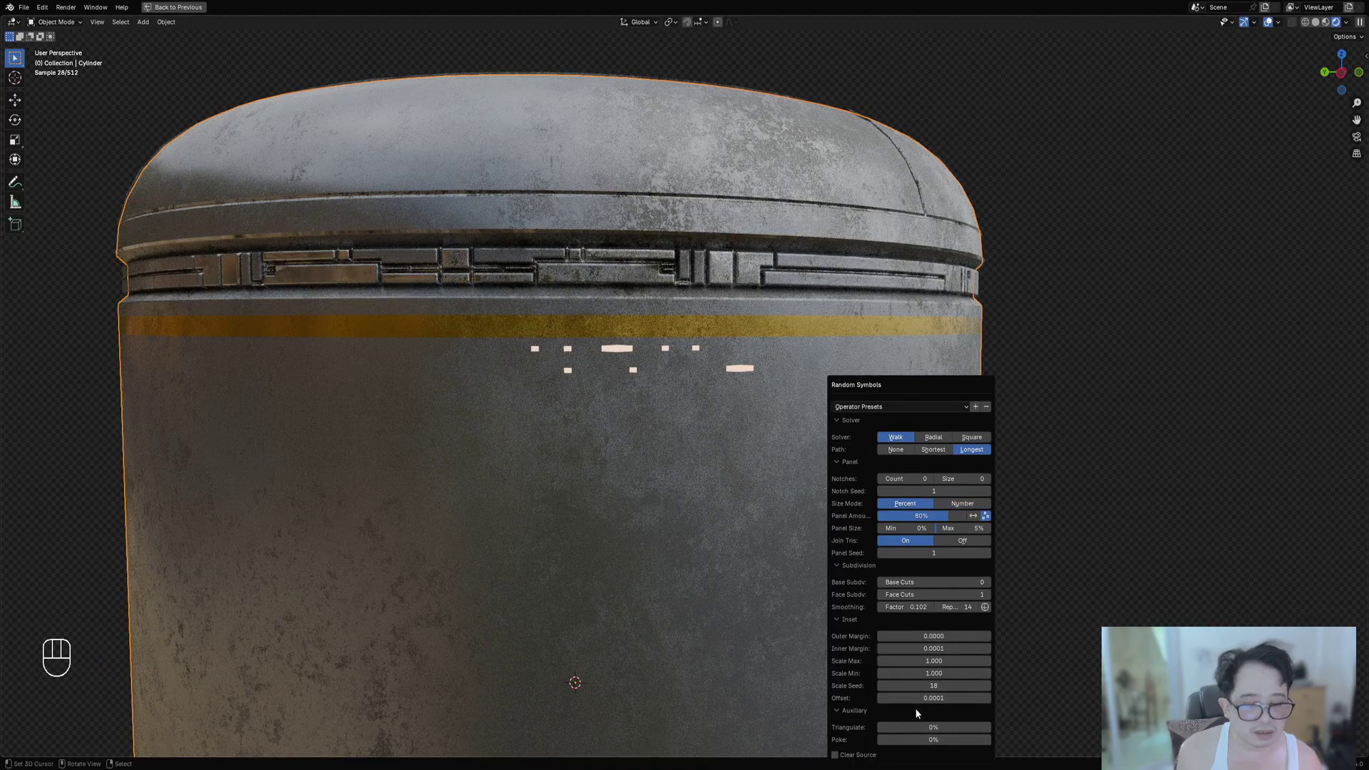
{"action": "left_click_drag", "start_coordinate": [922, 727], "coordinate": [1093, 741]}
{"action": "right_click", "coordinate": [990, 727]}
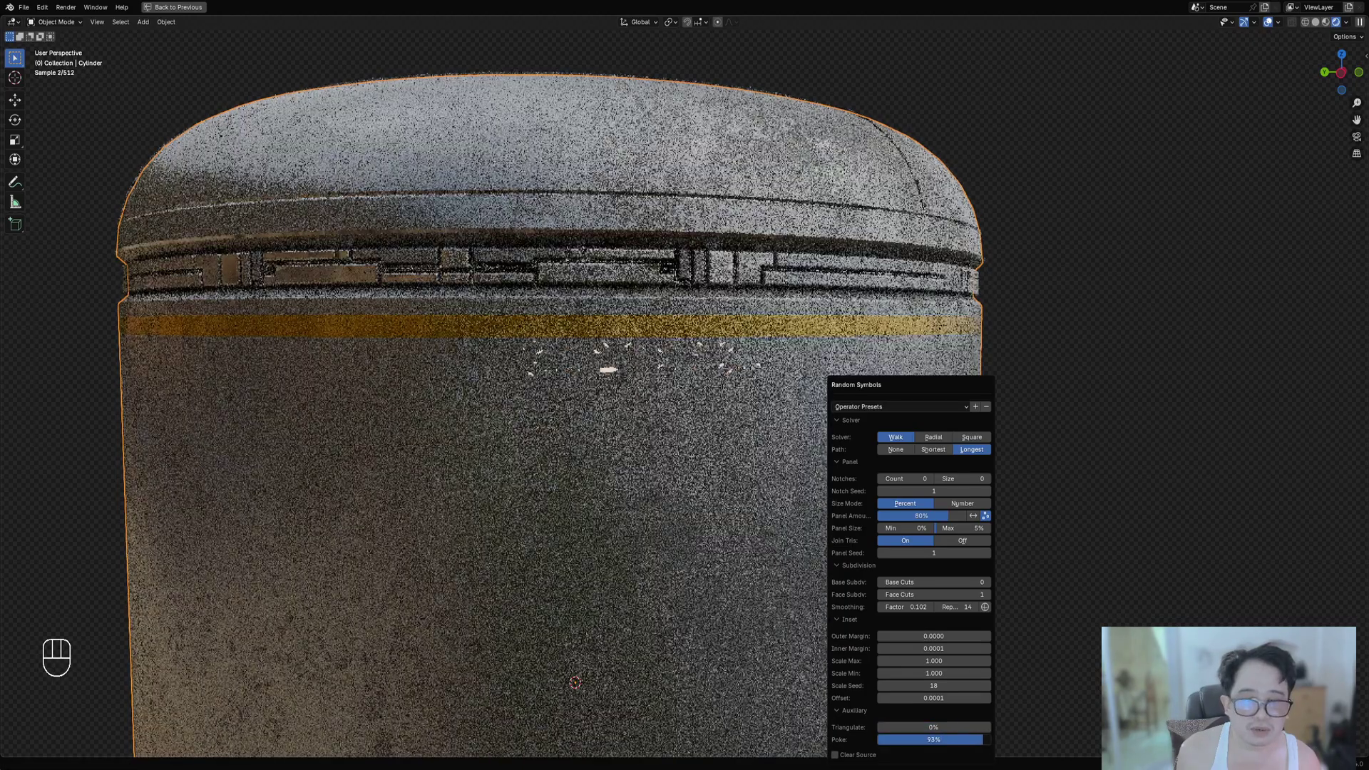
{"action": "left_click", "coordinate": [970, 502]}
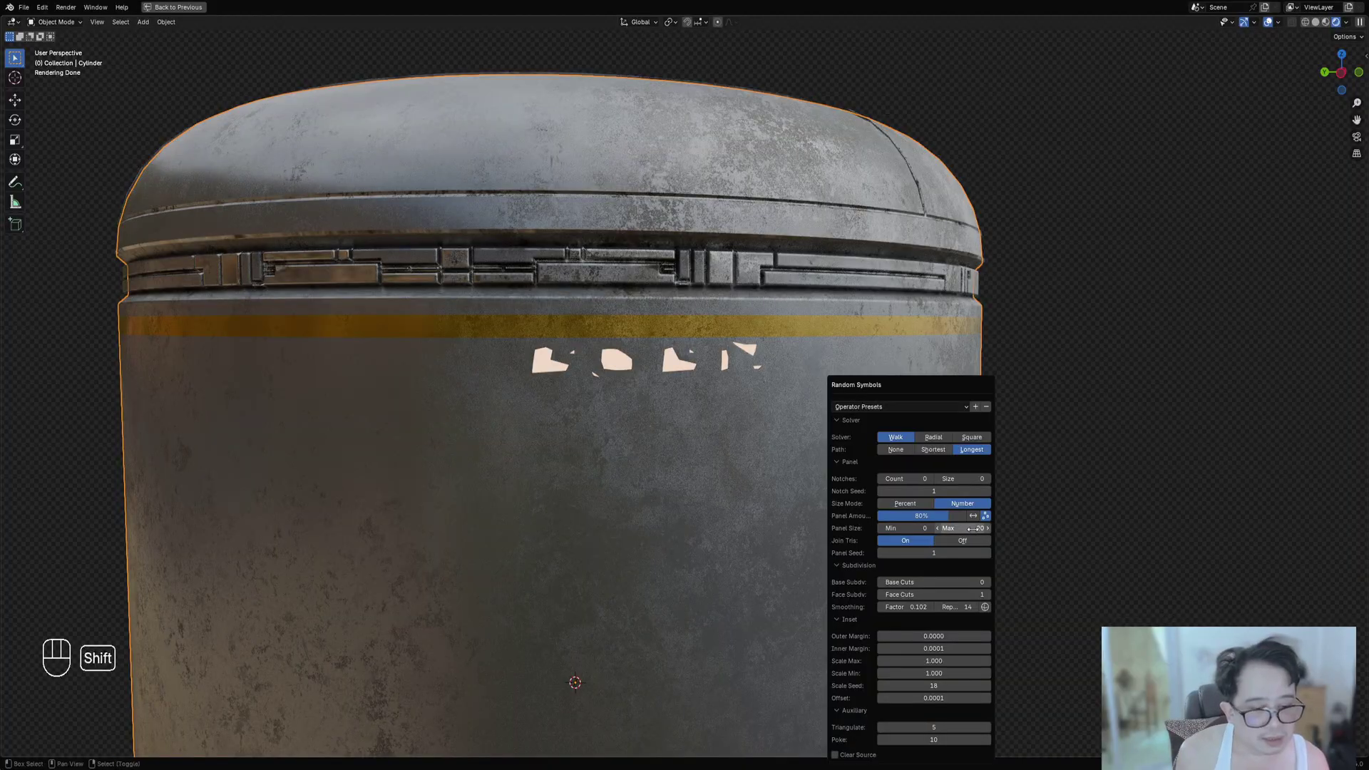
Try a different maximum Panel Size and a Panel Amount of 90%, discarding both changes.
{"action": "mouse_move", "coordinate": [974, 529]}
{"action": "left_mouse_down", "text": "shift"}
{"action": "mouse_move", "coordinate": [881, 517]}
{"action": "mouse_move", "coordinate": [962, 517]}
{"action": "left_mouse_up", "text": "shift"}
{"action": "right_click", "coordinate": [959, 529]}
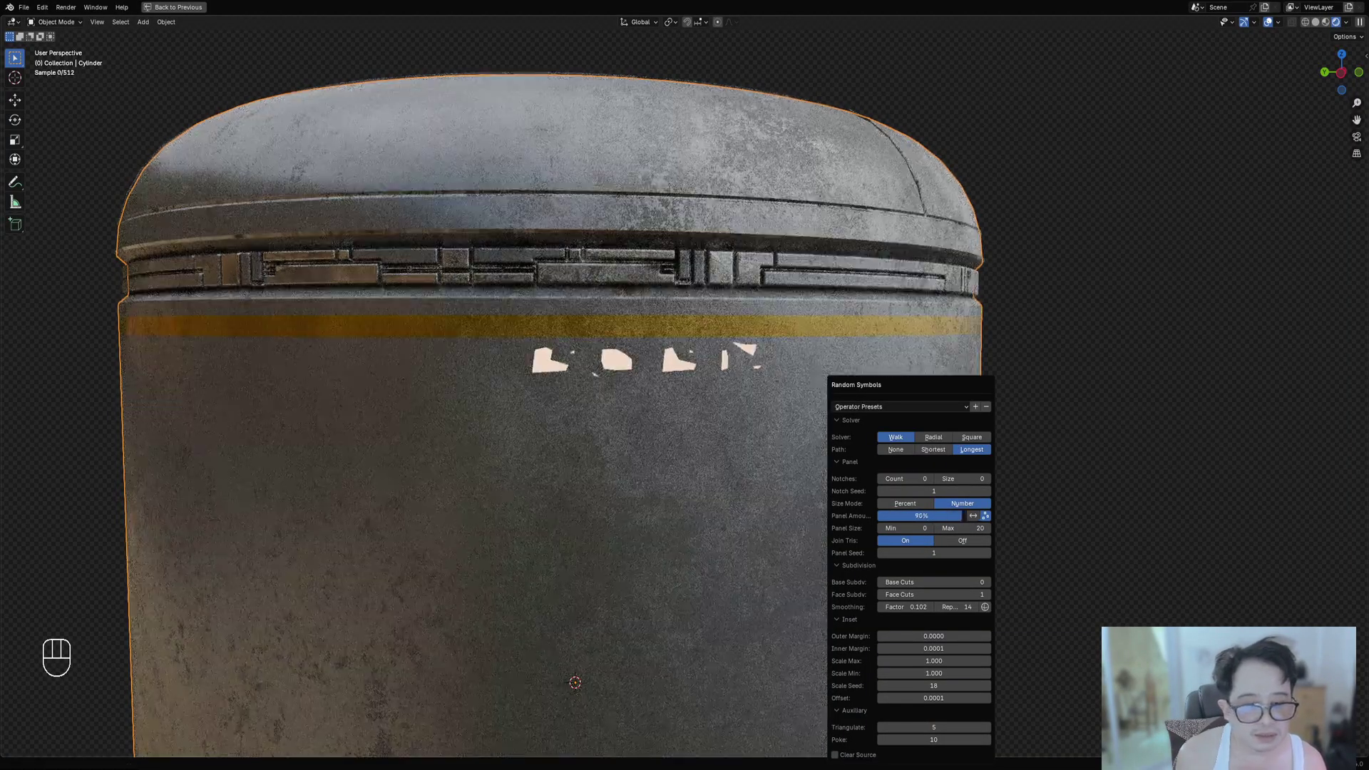
{"action": "right_click", "coordinate": [962, 516]}
Set the symbols' smoothing to a Factor of 0.100 with a Repeat of 5.
{"action": "mouse_move", "coordinate": [966, 607]}
{"action": "left_mouse_down", "text": "shift"}
{"action": "mouse_move", "coordinate": [940, 607]}
{"action": "mouse_move", "coordinate": [961, 607]}
{"action": "left_mouse_up", "text": "shift"}
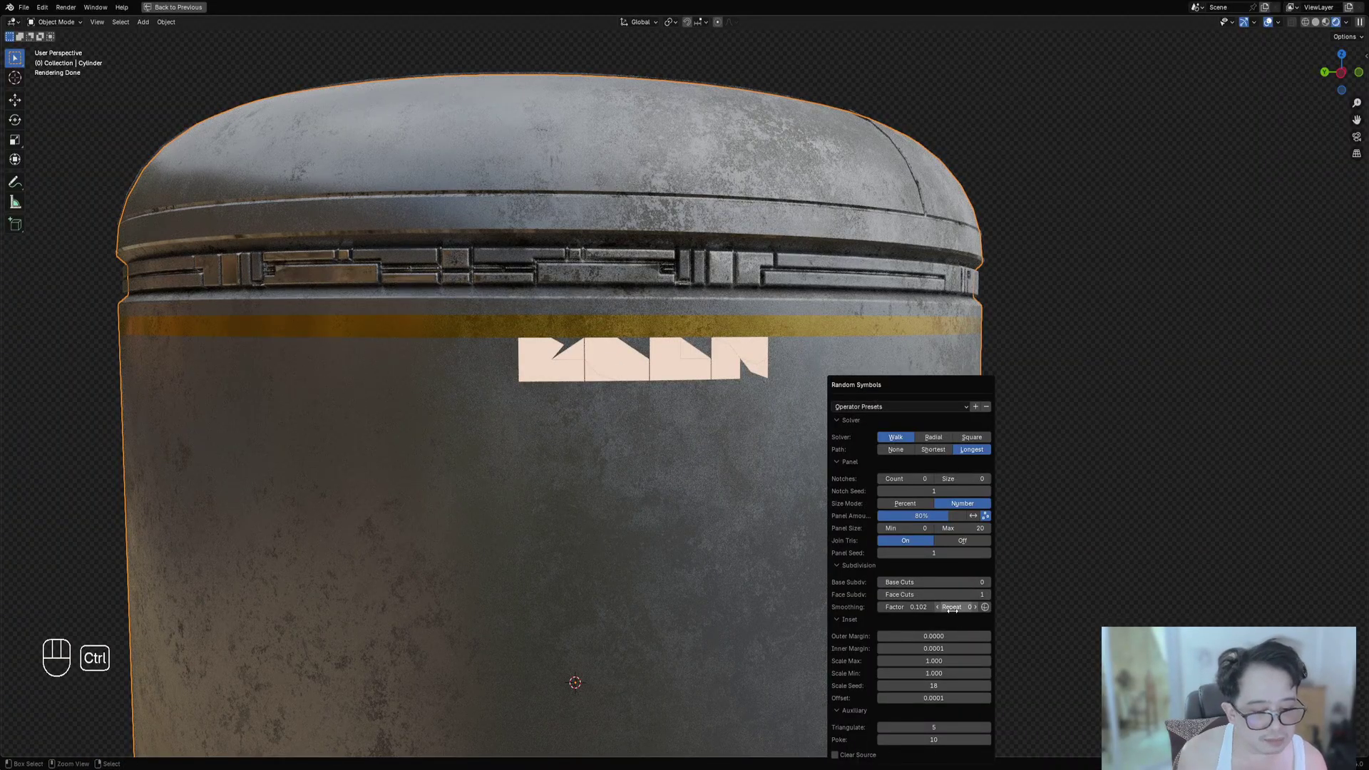
{"action": "scroll", "coordinate": [953, 607], "scroll_direction": "up", "scroll_amount": 5, "text": "ctrl"}
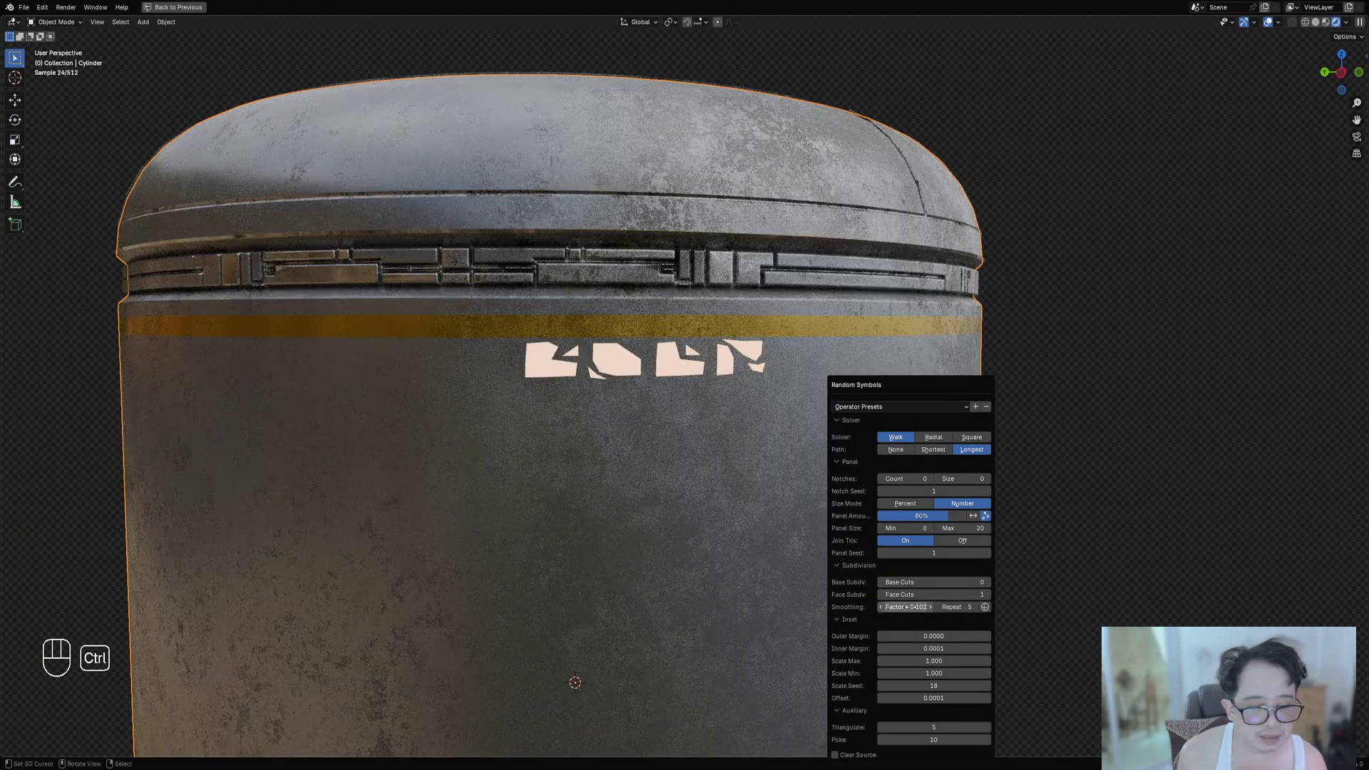
{"action": "left_click", "coordinate": [896, 609]}
{"action": "type", "text": "0.1"}
{"action": "key", "text": "Return"}
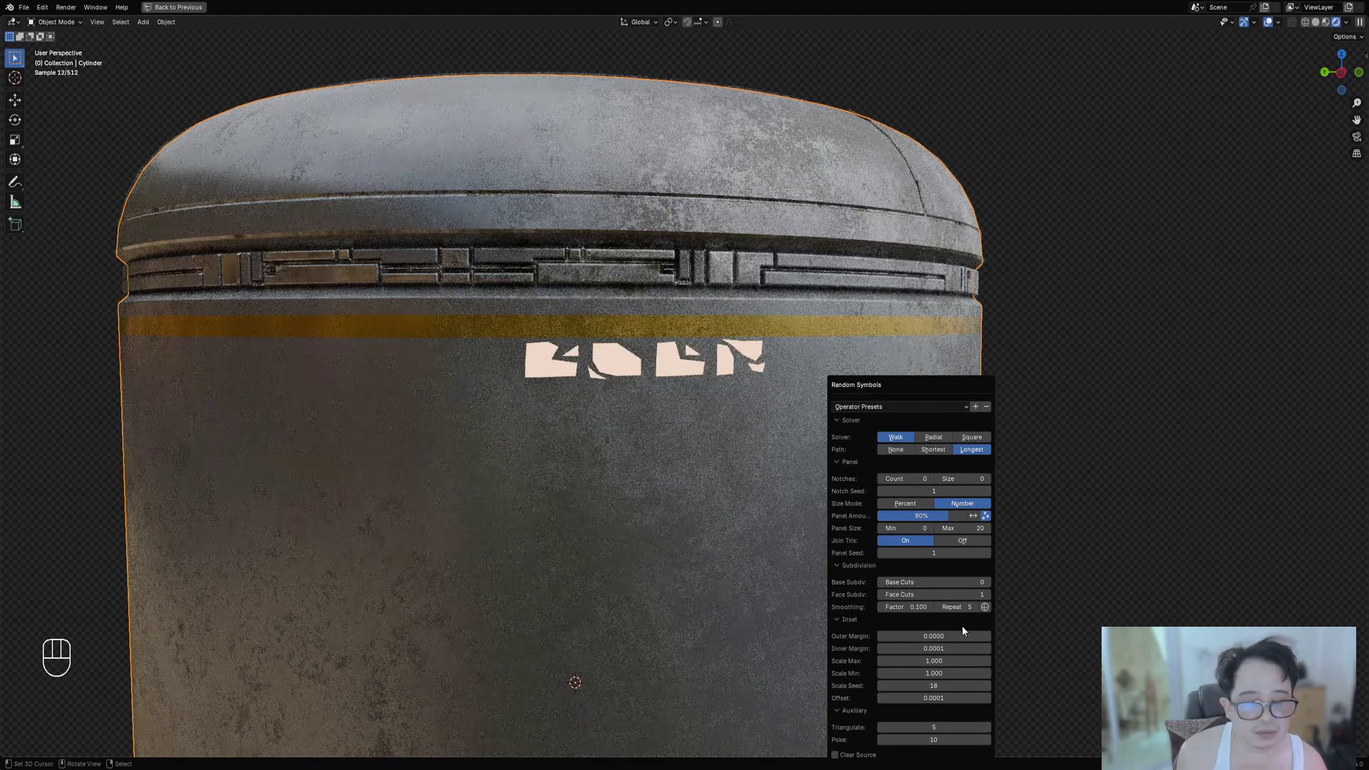
Try a larger Inner Margin with smoothing Repeat at 0, and set the smoothing Repeat to 6.
{"action": "scroll", "coordinate": [966, 606], "scroll_direction": "down", "scroll_amount": 2, "text": "ctrl"}
{"action": "scroll", "coordinate": [966, 606], "scroll_direction": "down", "scroll_amount": 1, "text": "ctrl"}
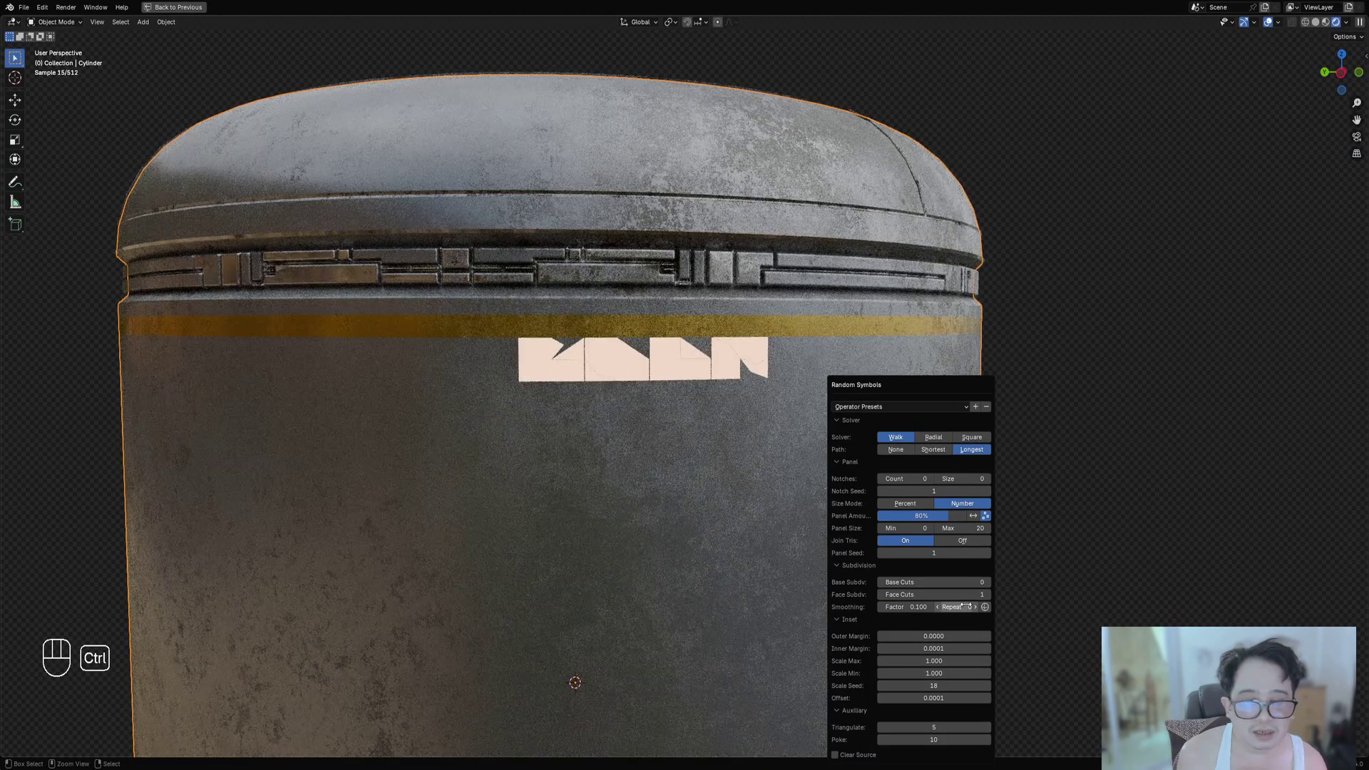
{"action": "scroll", "coordinate": [935, 649], "scroll_direction": "up", "scroll_amount": 3, "text": "ctrl"}
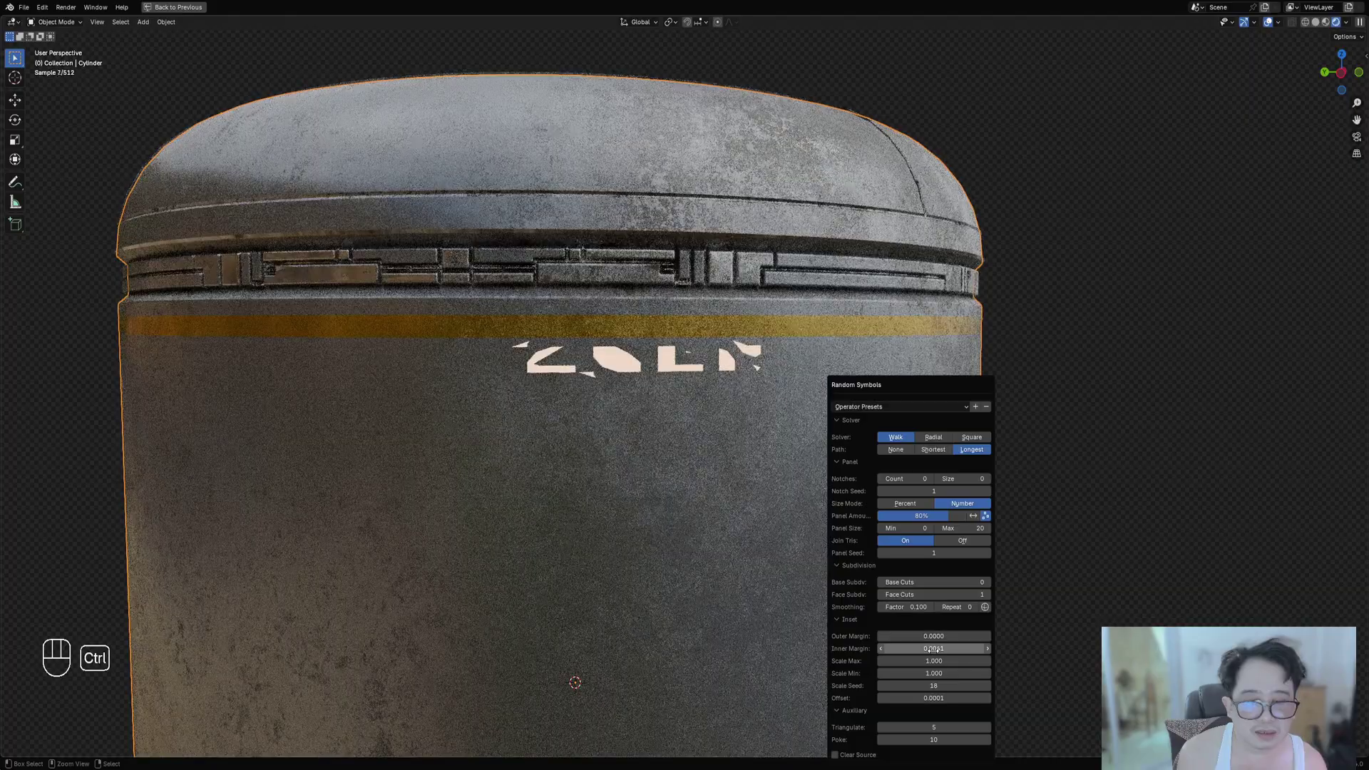
{"action": "scroll", "coordinate": [935, 650], "scroll_direction": "down", "scroll_amount": 3, "text": "ctrl"}
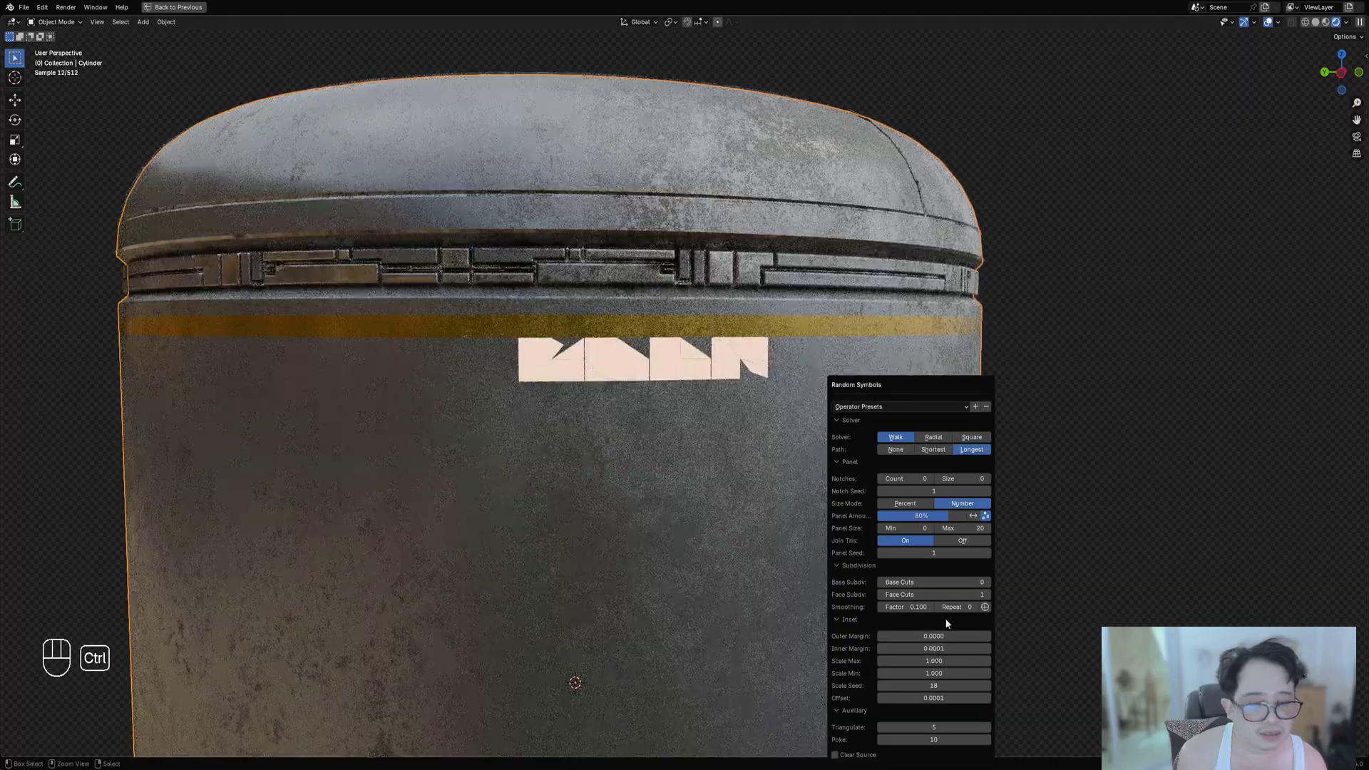
{"action": "scroll", "coordinate": [949, 607], "scroll_direction": "up", "scroll_amount": 9, "text": "ctrl"}
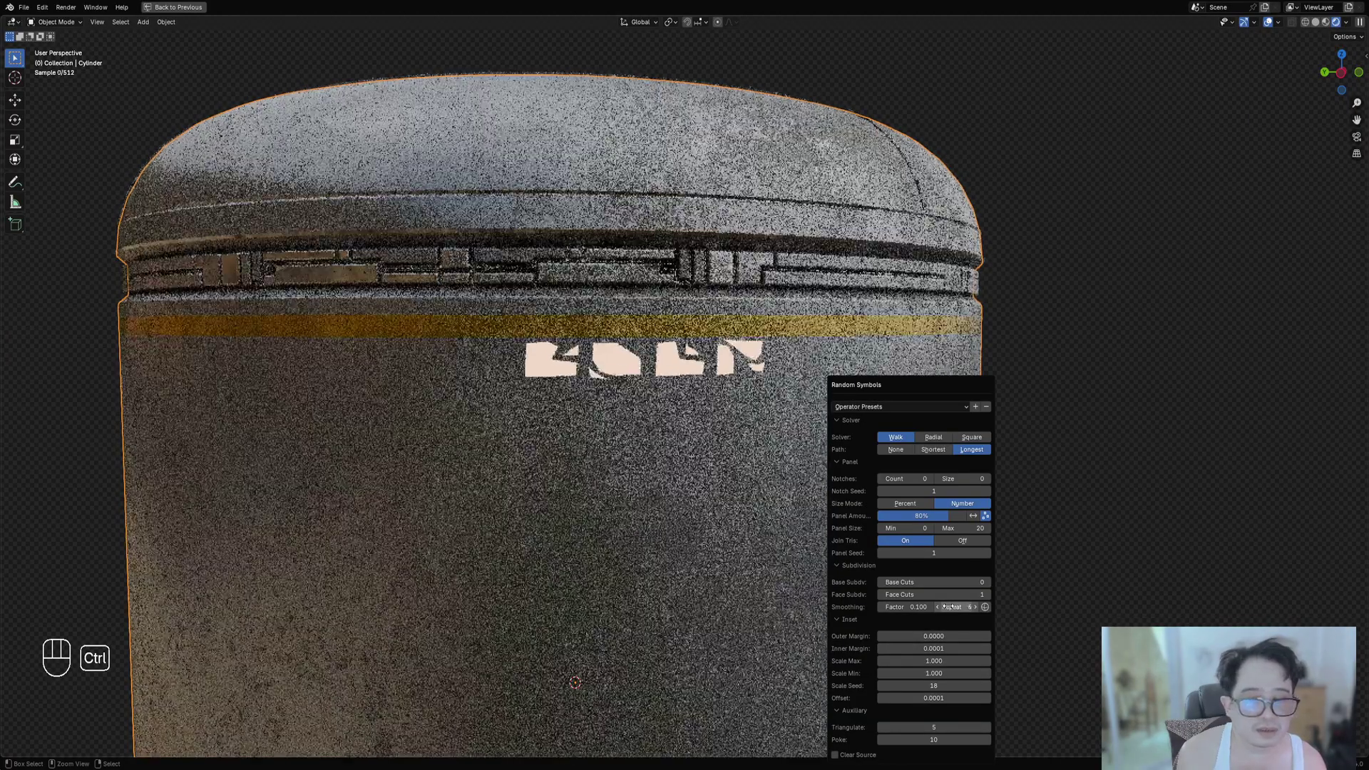
{"action": "scroll", "coordinate": [949, 607], "scroll_direction": "down", "scroll_amount": 3, "text": "ctrl"}
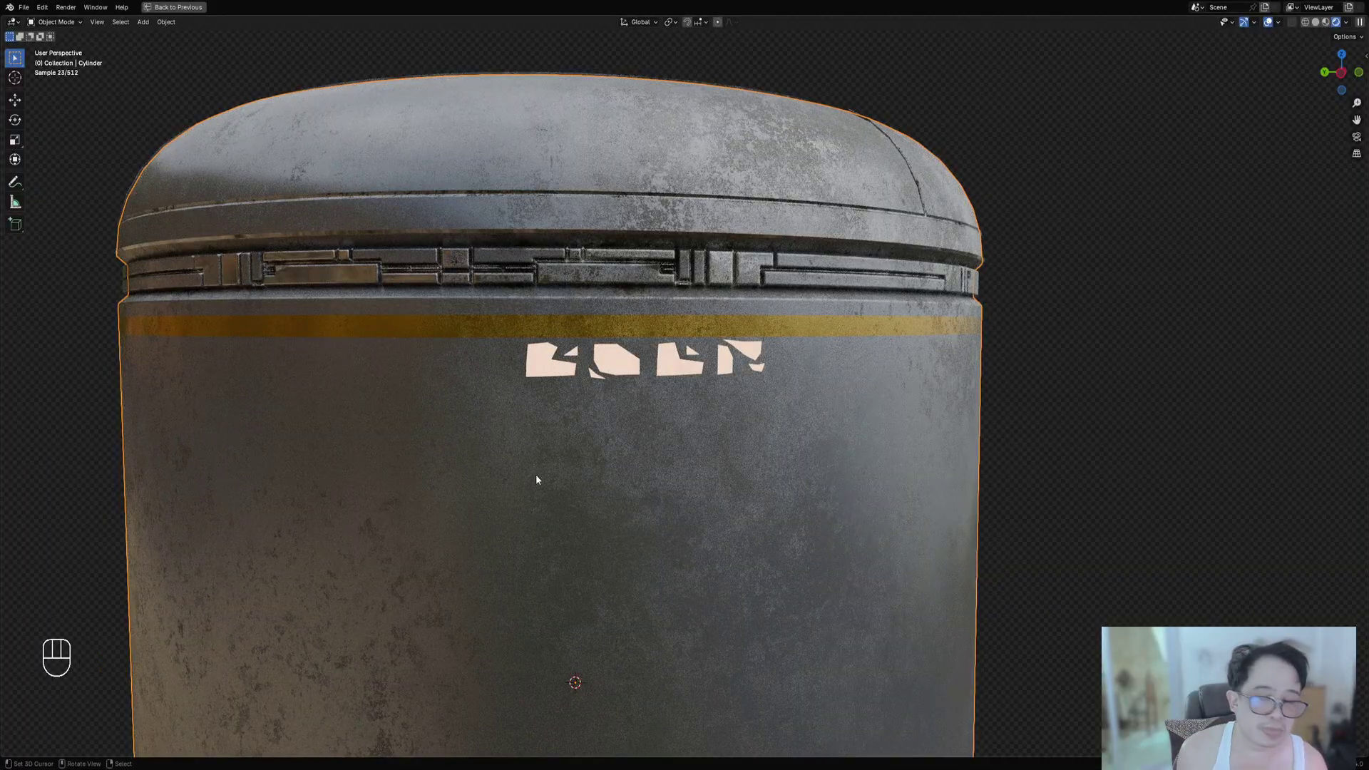
Reopen the Random Symbols settings and set the symbols' Face Cuts to 2.
{"action": "scroll", "coordinate": [542, 467], "scroll_direction": "down", "scroll_amount": 2}
{"action": "middle_click_drag", "start_coordinate": [713, 321], "coordinate": [705, 318]}
{"action": "scroll", "coordinate": [704, 319], "scroll_direction": "up", "scroll_amount": 1}
{"action": "key", "text": "F9"}
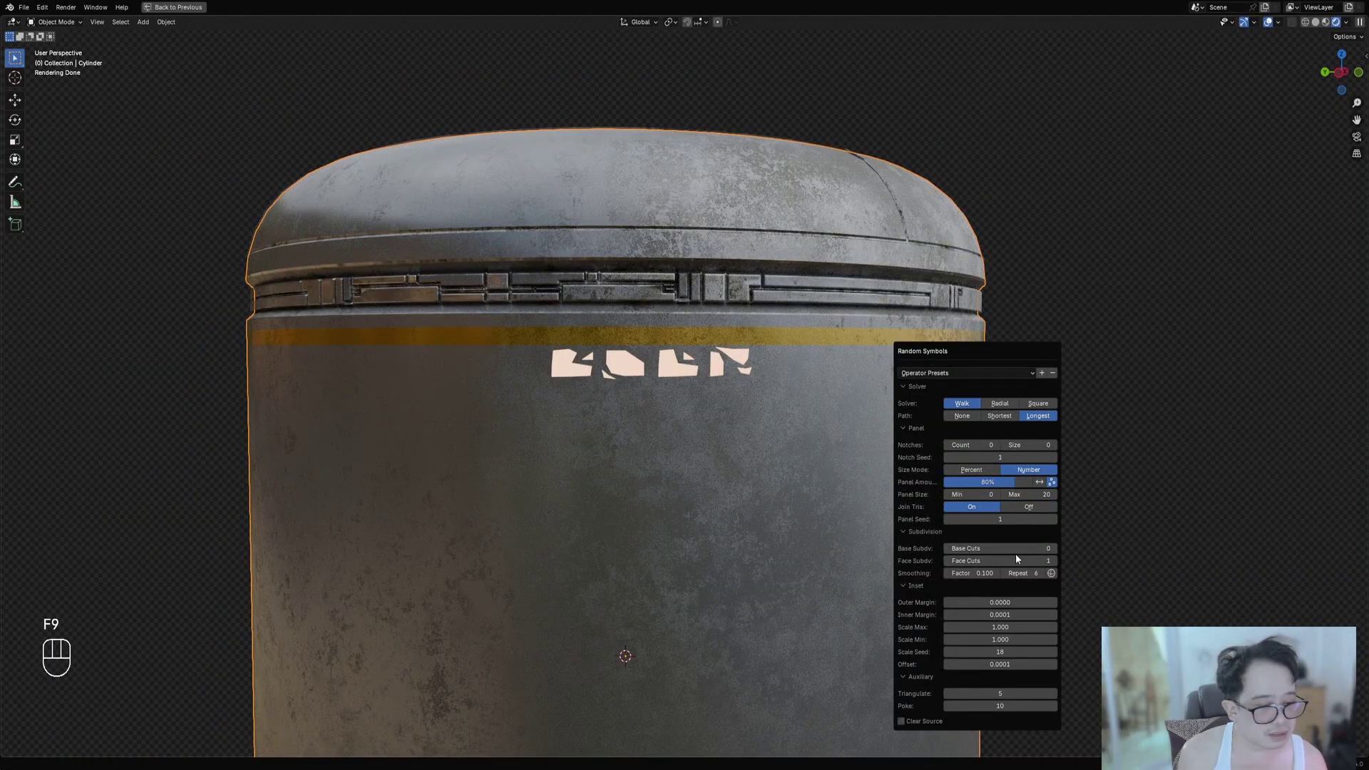
{"action": "scroll", "coordinate": [1016, 560], "scroll_direction": "up", "scroll_amount": 1, "text": "ctrl"}
{"action": "scroll", "coordinate": [1017, 560], "scroll_direction": "up", "scroll_amount": 1, "text": "ctrl"}
{"action": "scroll", "coordinate": [1016, 560], "scroll_direction": "down", "scroll_amount": 1, "text": "ctrl"}
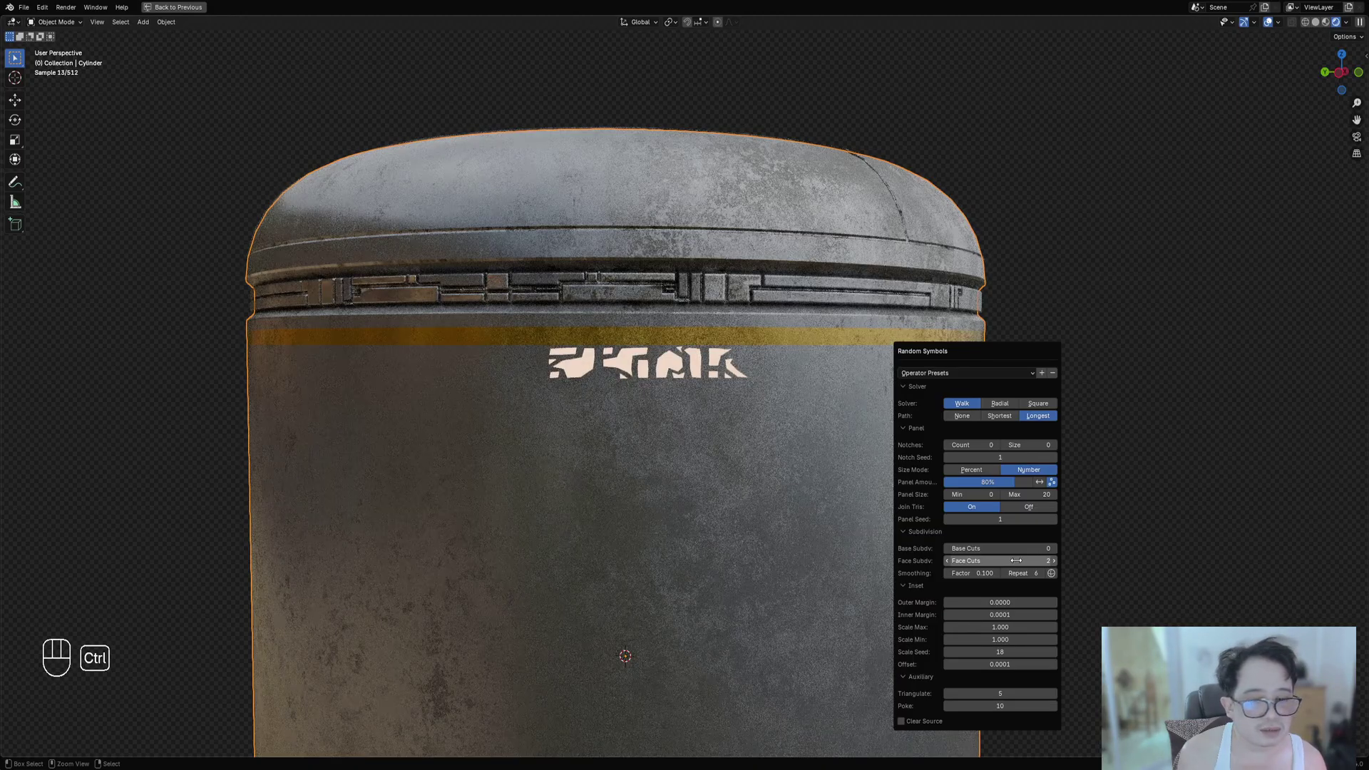
Turn on the two-way arrow toggle beside Panel Amount, turn off its neighbour, and set notches to Count 4 and Size 4.
{"action": "mouse_move", "coordinate": [1043, 482]}
{"action": "left_mouse_down"}
{"action": "mouse_move", "coordinate": [1017, 482]}
{"action": "mouse_move", "coordinate": [1036, 482]}
{"action": "left_mouse_up"}
{"action": "left_click", "coordinate": [1051, 482]}
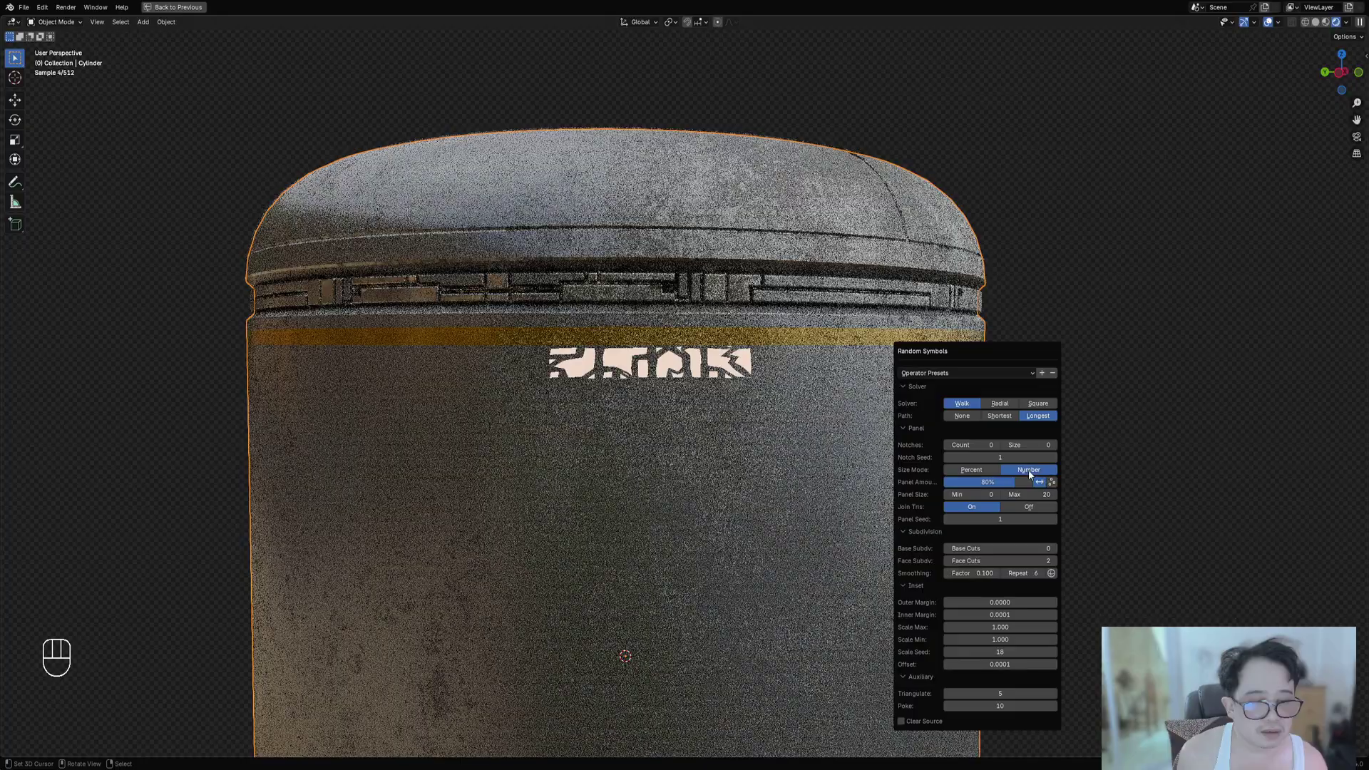
{"action": "scroll", "coordinate": [976, 444], "scroll_direction": "up", "scroll_amount": 2, "text": "ctrl"}
{"action": "scroll", "coordinate": [976, 444], "scroll_direction": "up", "scroll_amount": 3, "text": "ctrl"}
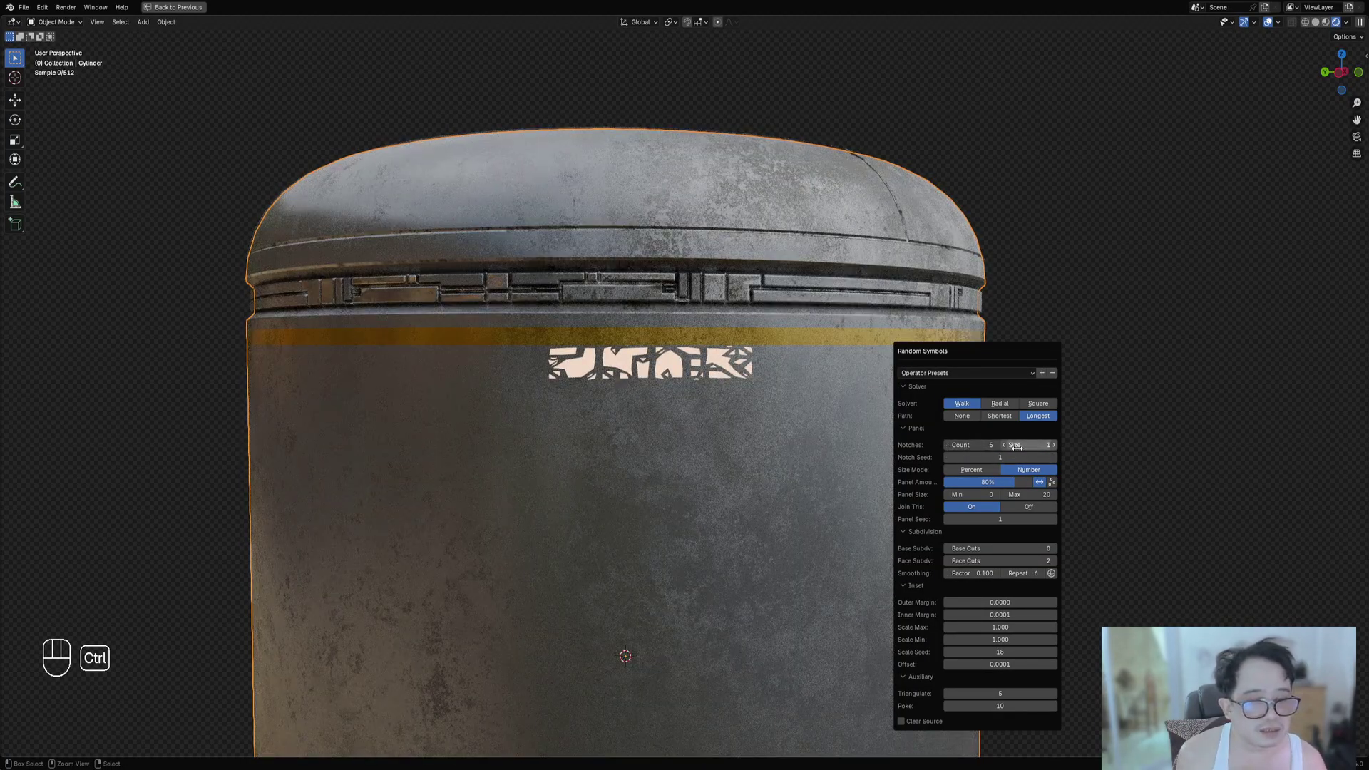
{"action": "scroll", "coordinate": [1017, 446], "scroll_direction": "up", "scroll_amount": 2, "text": "ctrl"}
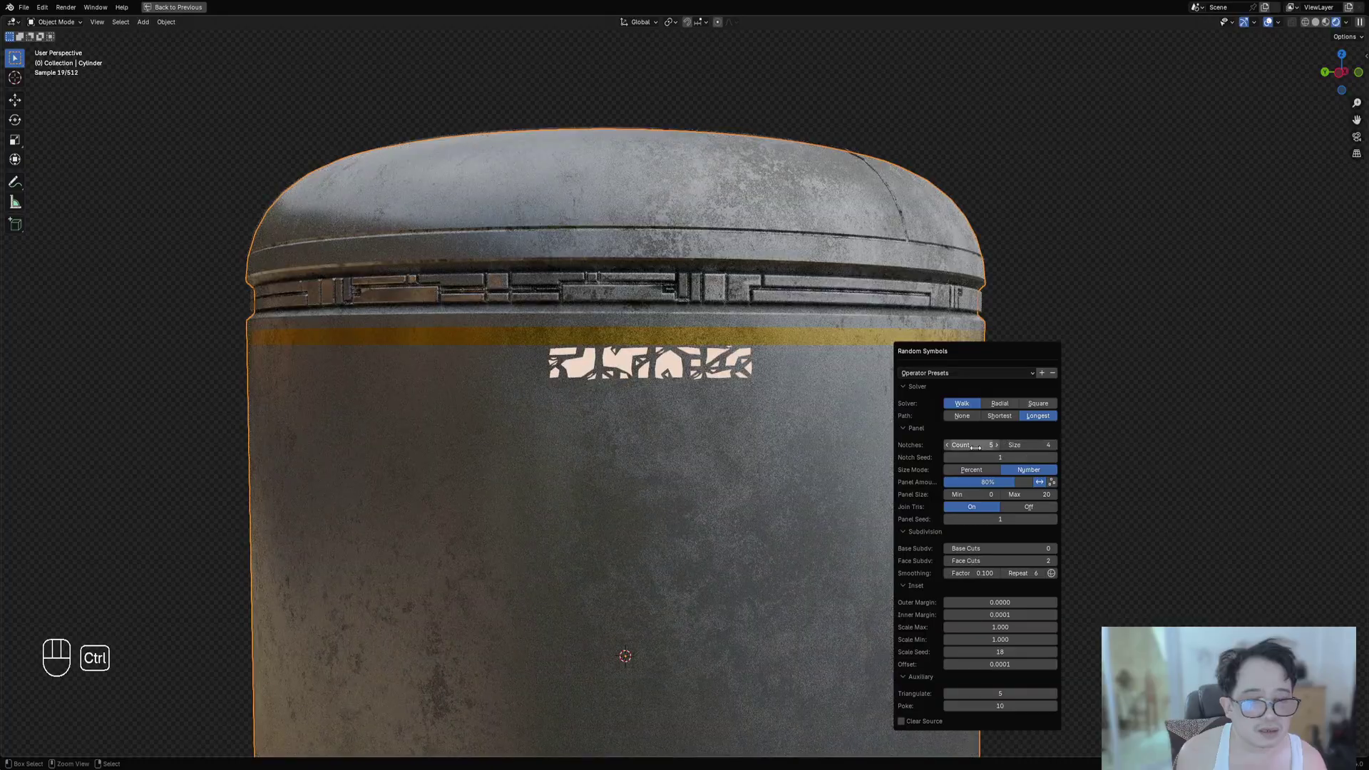
{"action": "scroll", "coordinate": [975, 446], "scroll_direction": "down", "scroll_amount": 1, "text": "ctrl"}
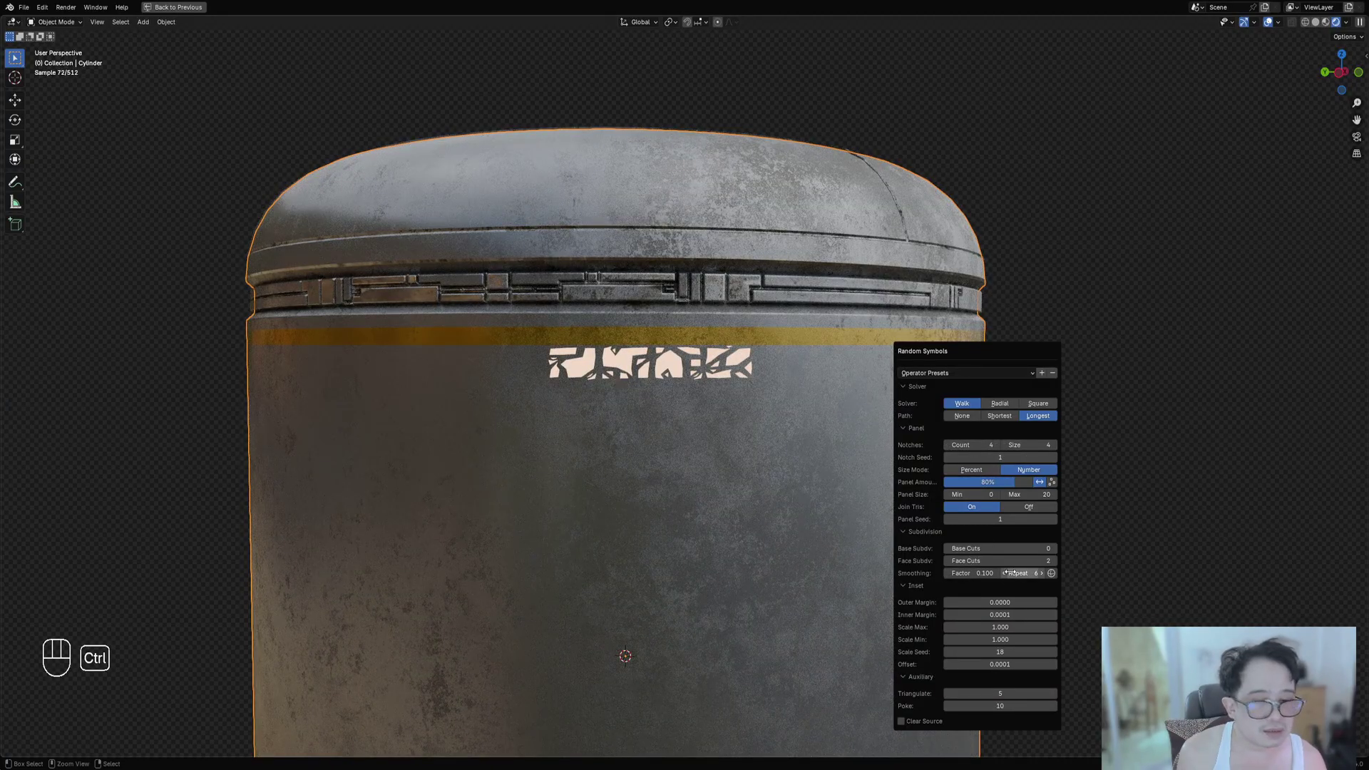
Try a smoothing Repeat of 8 and return it to 6.
{"action": "scroll", "coordinate": [1007, 573], "scroll_direction": "up", "scroll_amount": 1, "text": "ctrl"}
{"action": "scroll", "coordinate": [1011, 573], "scroll_direction": "up", "scroll_amount": 1, "text": "ctrl"}
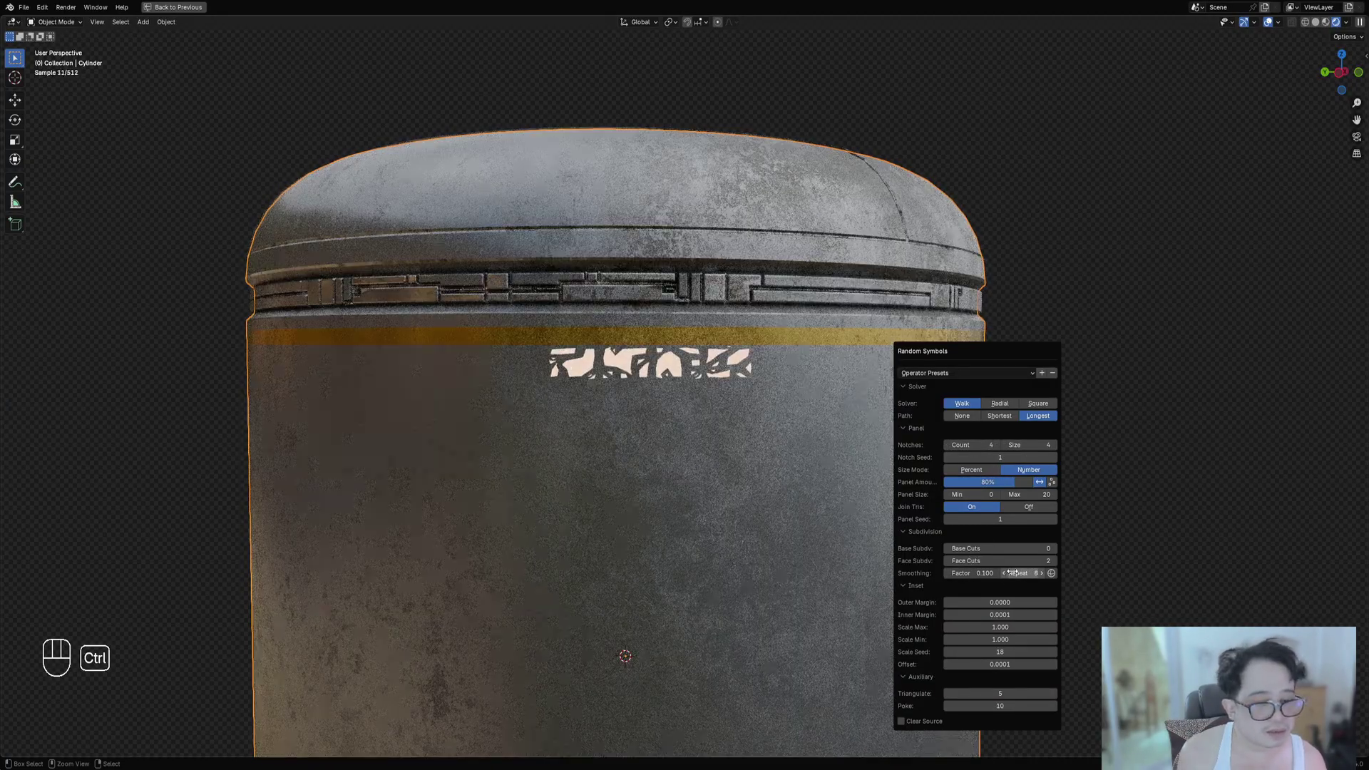
{"action": "scroll", "coordinate": [1011, 573], "scroll_direction": "down", "scroll_amount": 2, "text": "ctrl"}
Compare the Radial and Square solvers for the symbols and choose Square.
{"action": "left_click", "coordinate": [997, 405]}
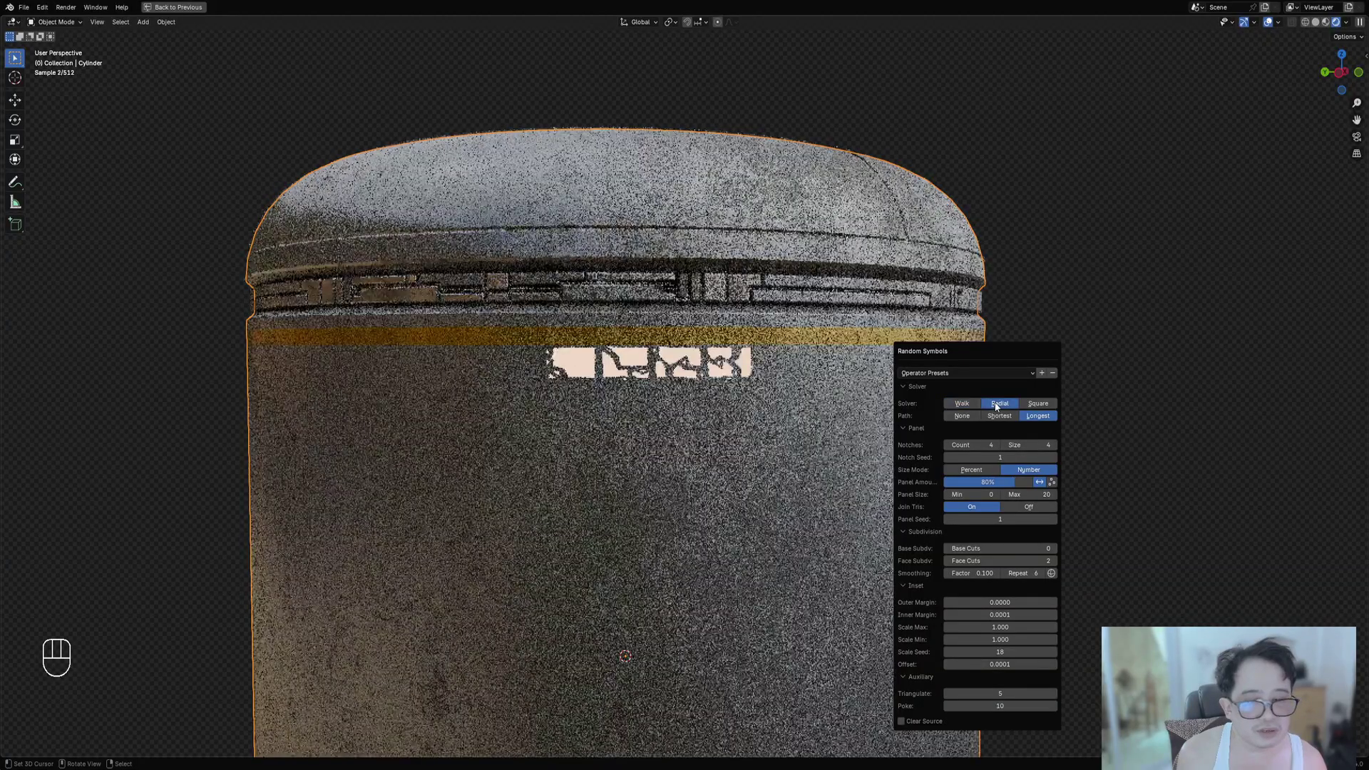
{"action": "left_click", "coordinate": [1031, 405]}
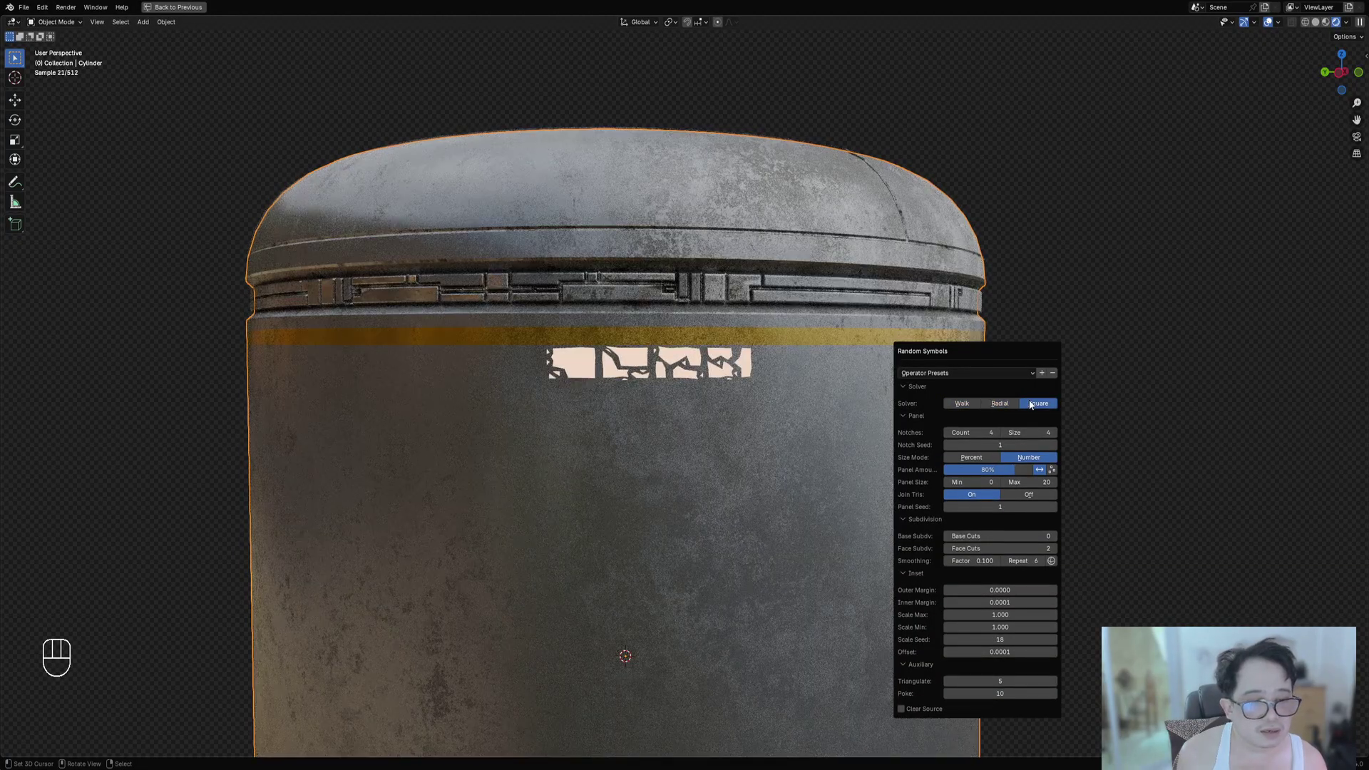
{"action": "left_click", "coordinate": [1013, 404]}
{"action": "left_click", "coordinate": [1025, 405]}
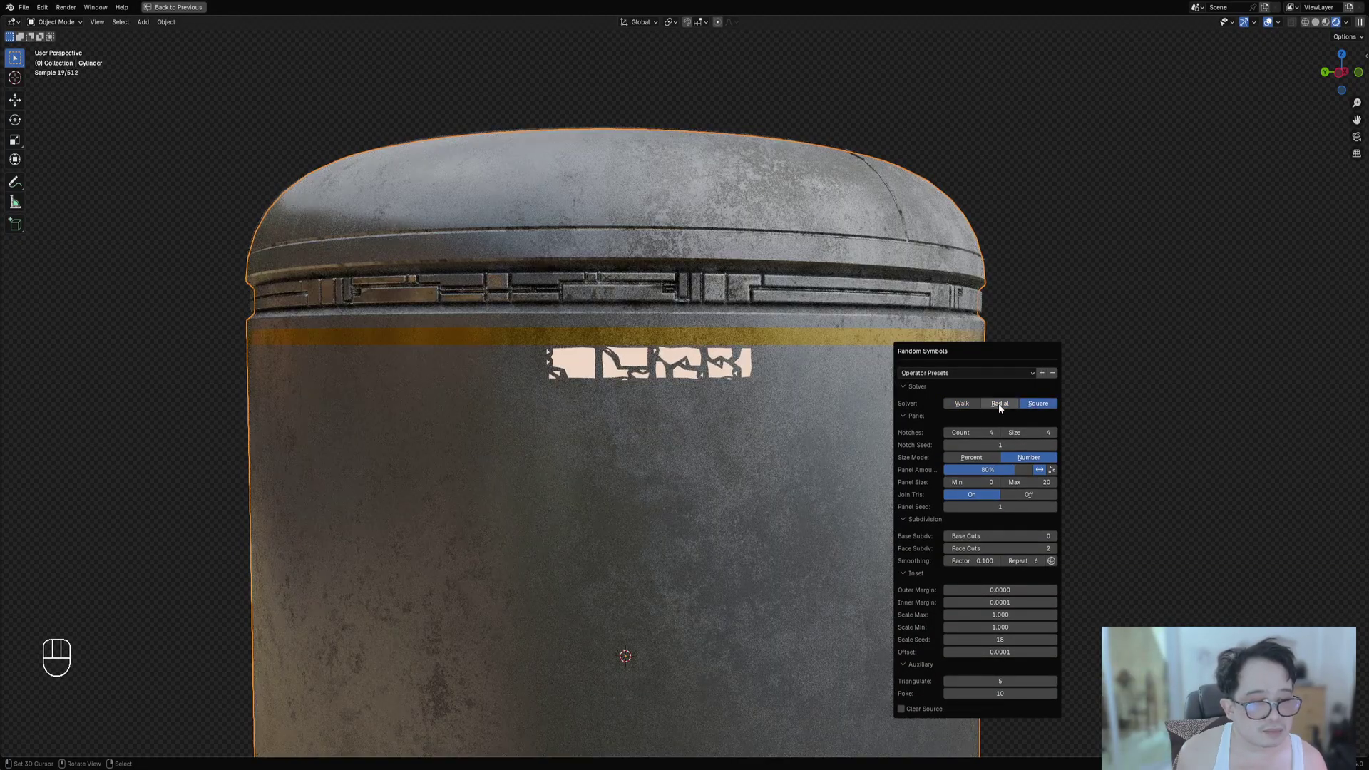
Switch the symbols' solver to Walk with the Longest path and set the Panel Seed to 10.
{"action": "left_click", "coordinate": [963, 405]}
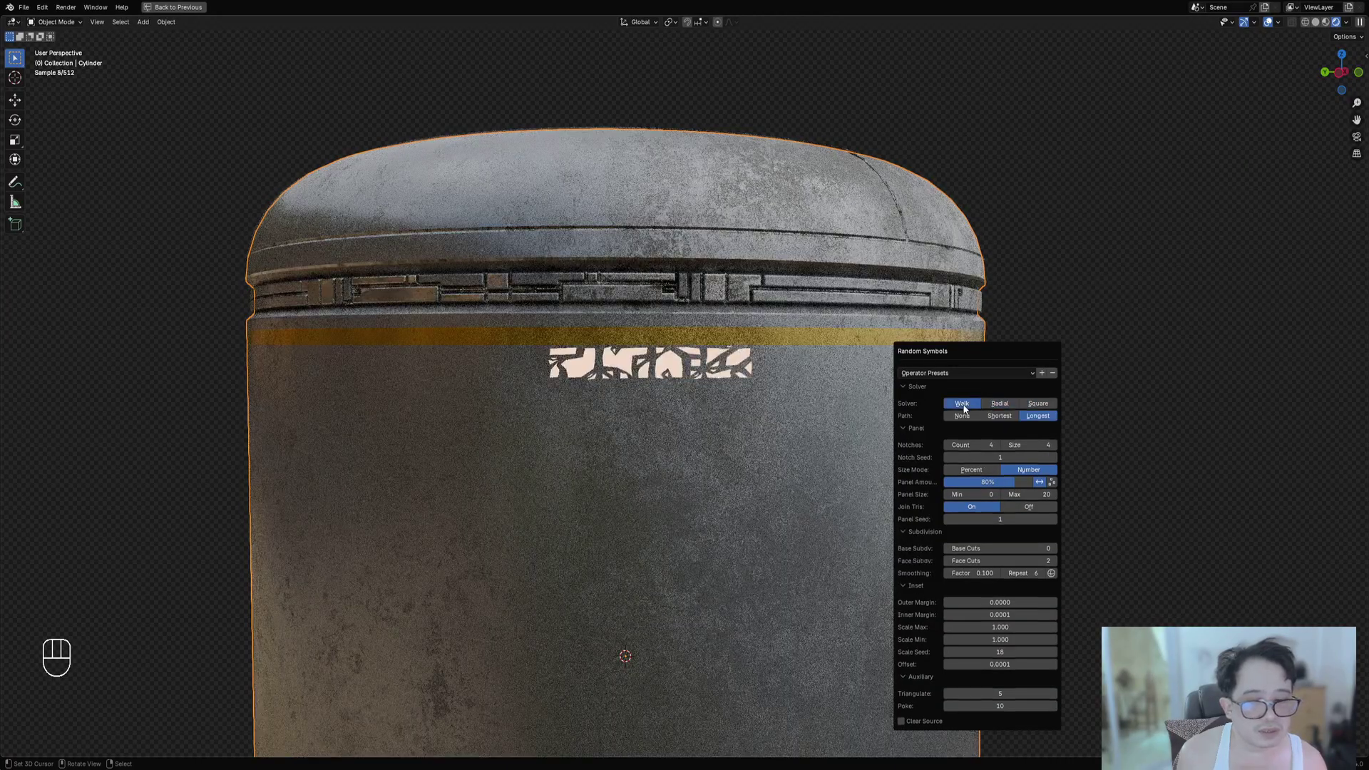
{"action": "left_click", "coordinate": [999, 416]}
{"action": "left_click", "coordinate": [1039, 417]}
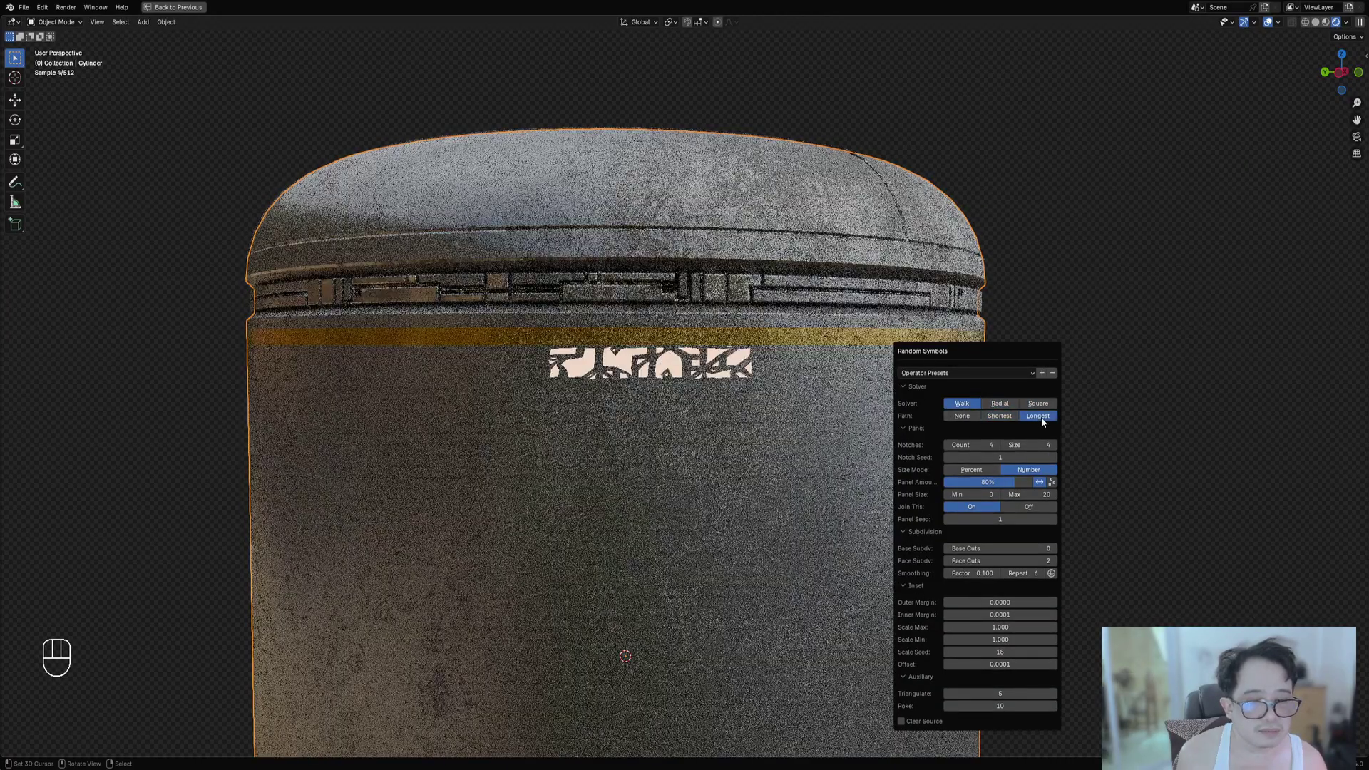
{"action": "scroll", "coordinate": [997, 520], "scroll_direction": "up", "scroll_amount": 1, "text": "ctrl"}
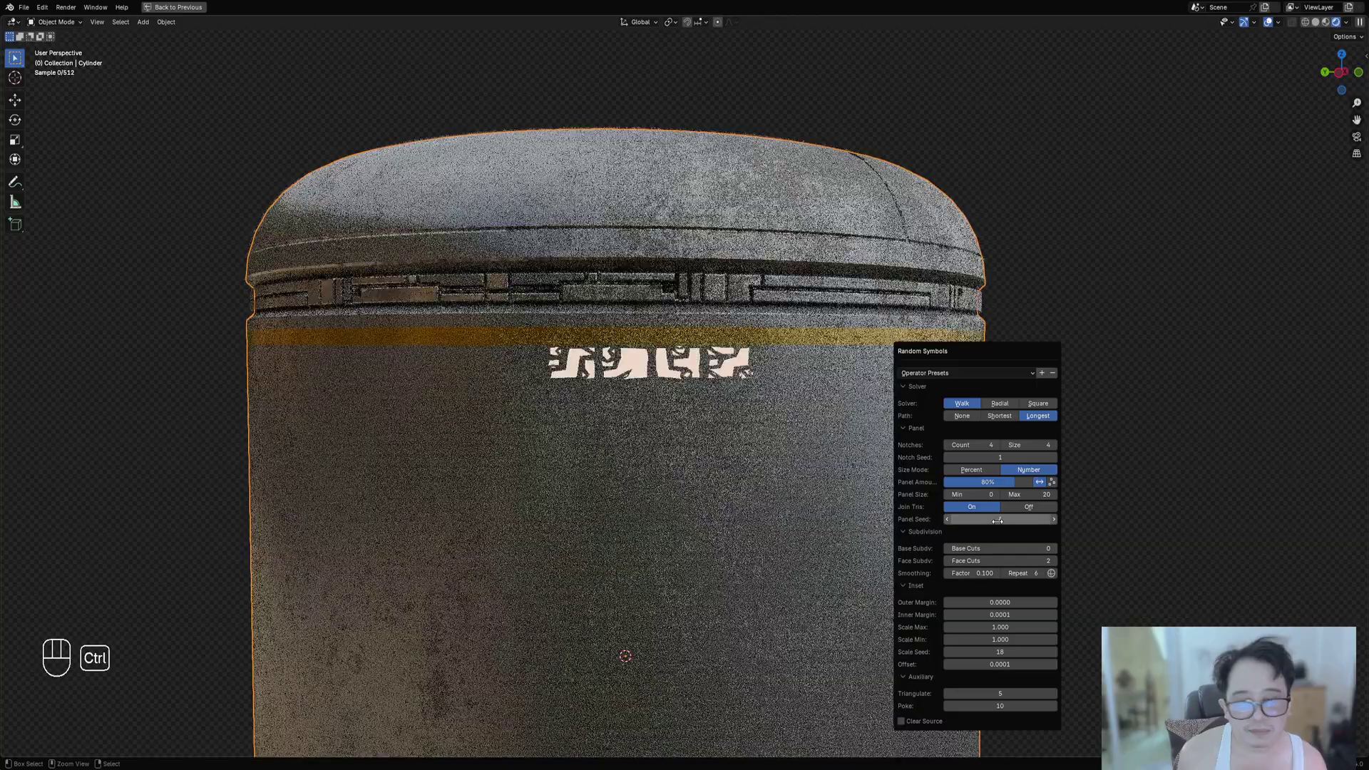
{"action": "scroll", "coordinate": [997, 521], "scroll_direction": "up", "scroll_amount": 3, "text": "ctrl"}
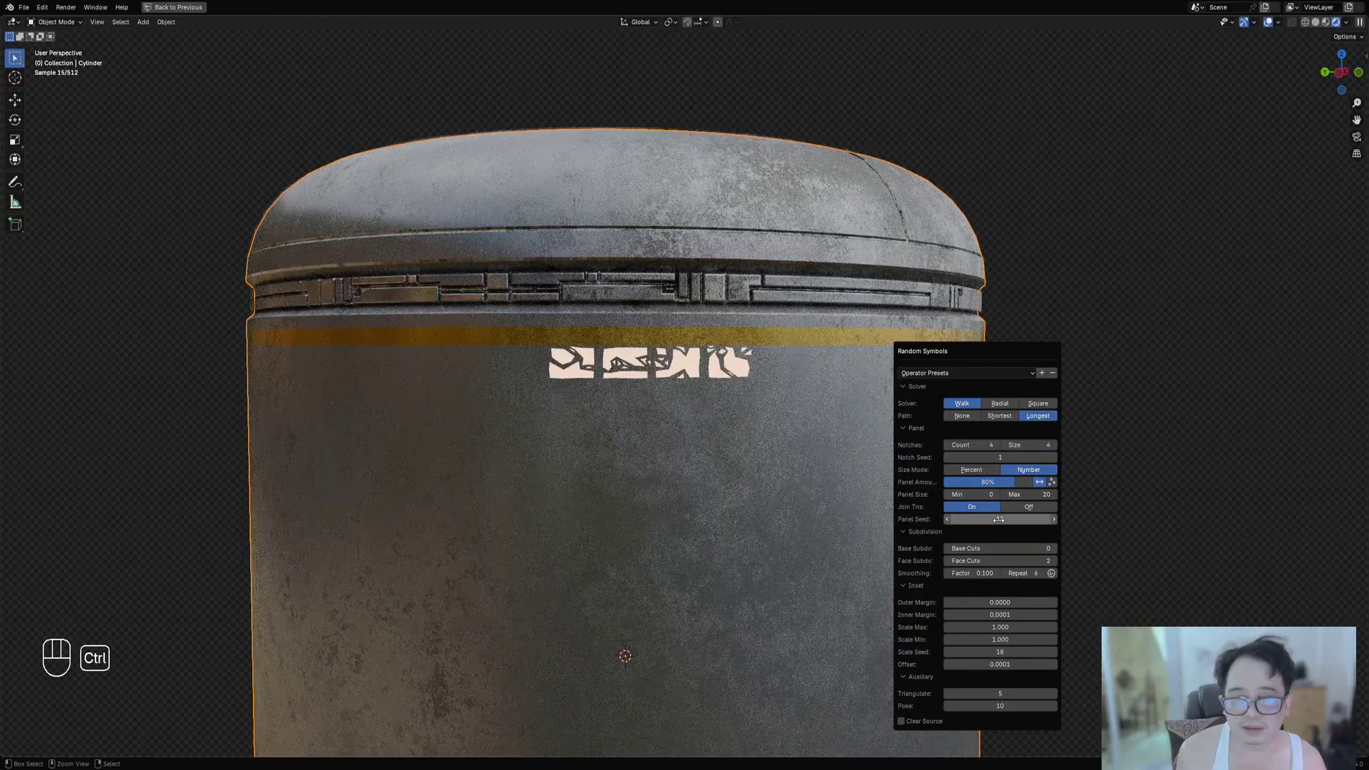
{"action": "scroll", "coordinate": [998, 520], "scroll_direction": "up", "scroll_amount": 1, "text": "ctrl"}
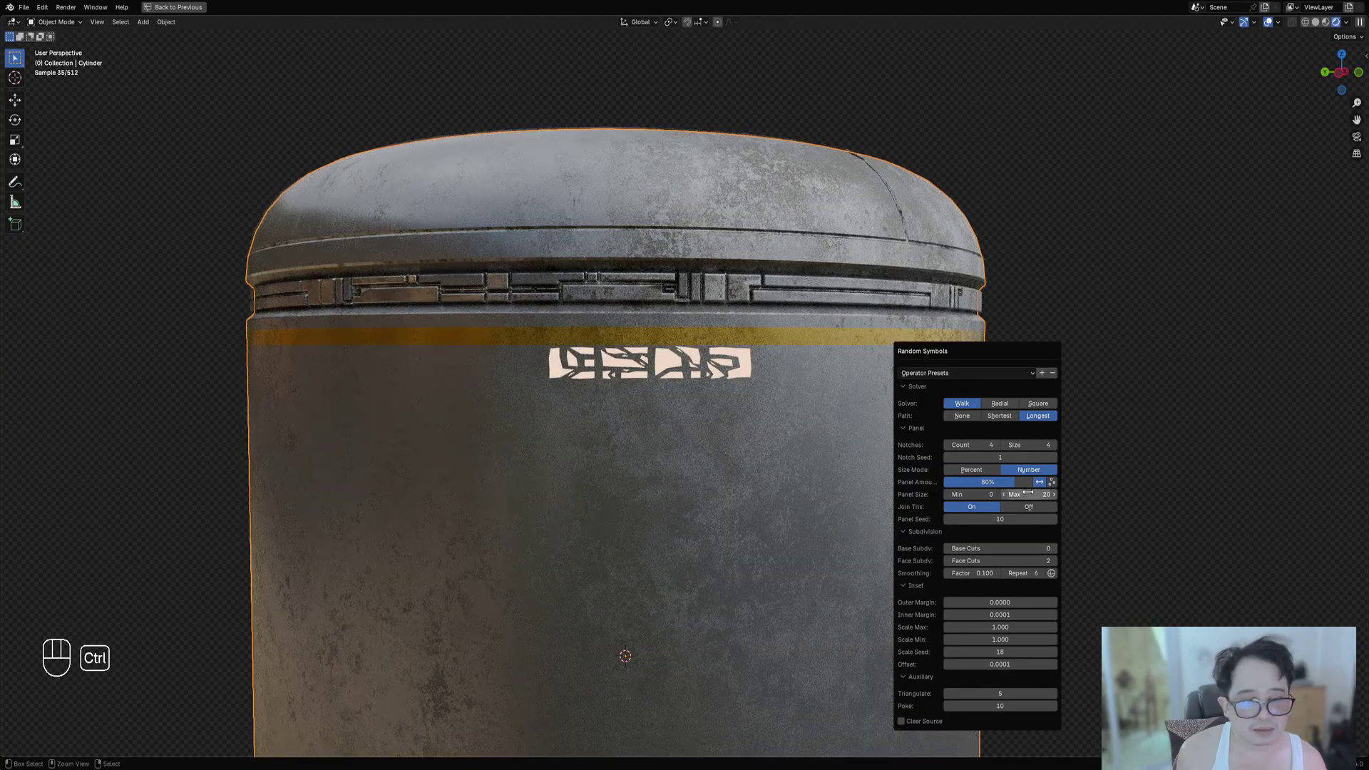
Set Panel Size Min to 1, trying a Max of 3 before returning Max to 20.
{"action": "scroll", "coordinate": [1028, 492], "scroll_direction": "down", "scroll_amount": 10, "text": "ctrl"}
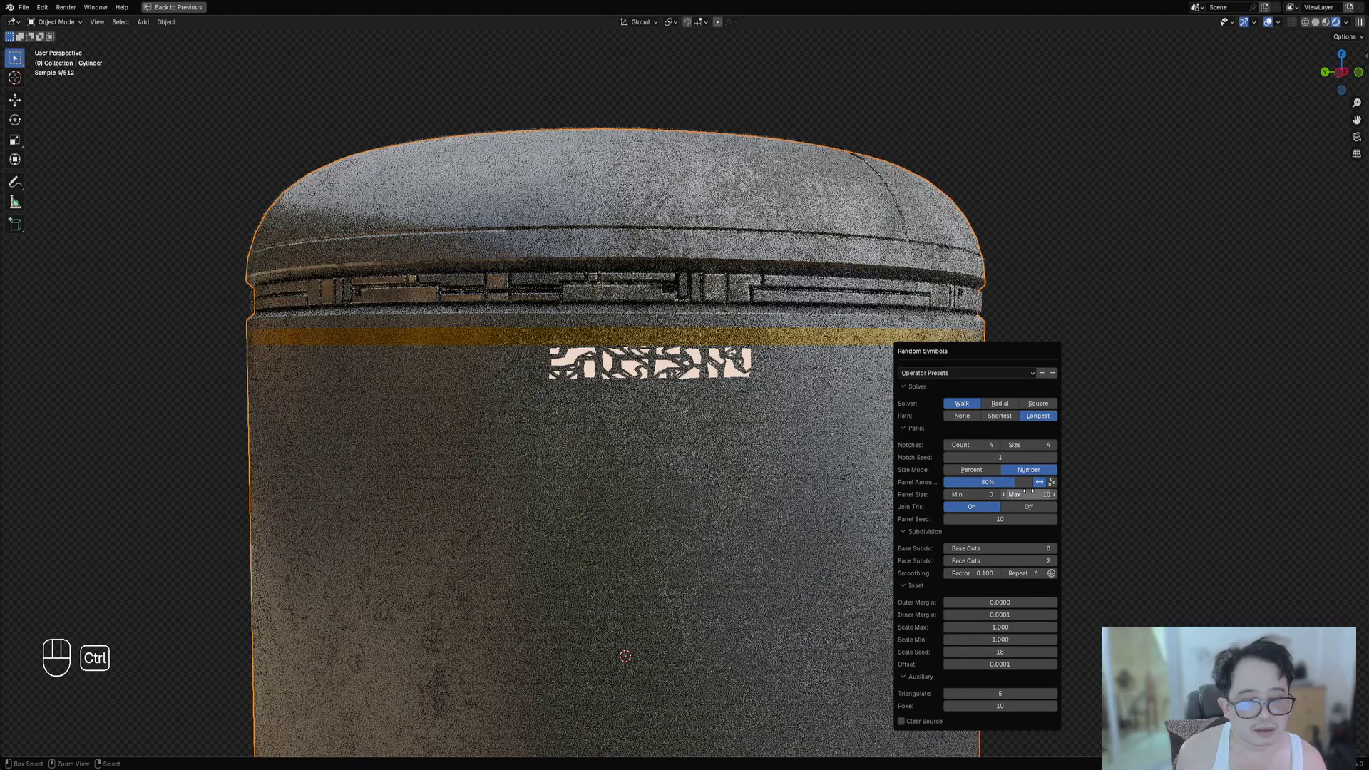
{"action": "scroll", "coordinate": [1025, 494], "scroll_direction": "down", "scroll_amount": 7, "text": "ctrl"}
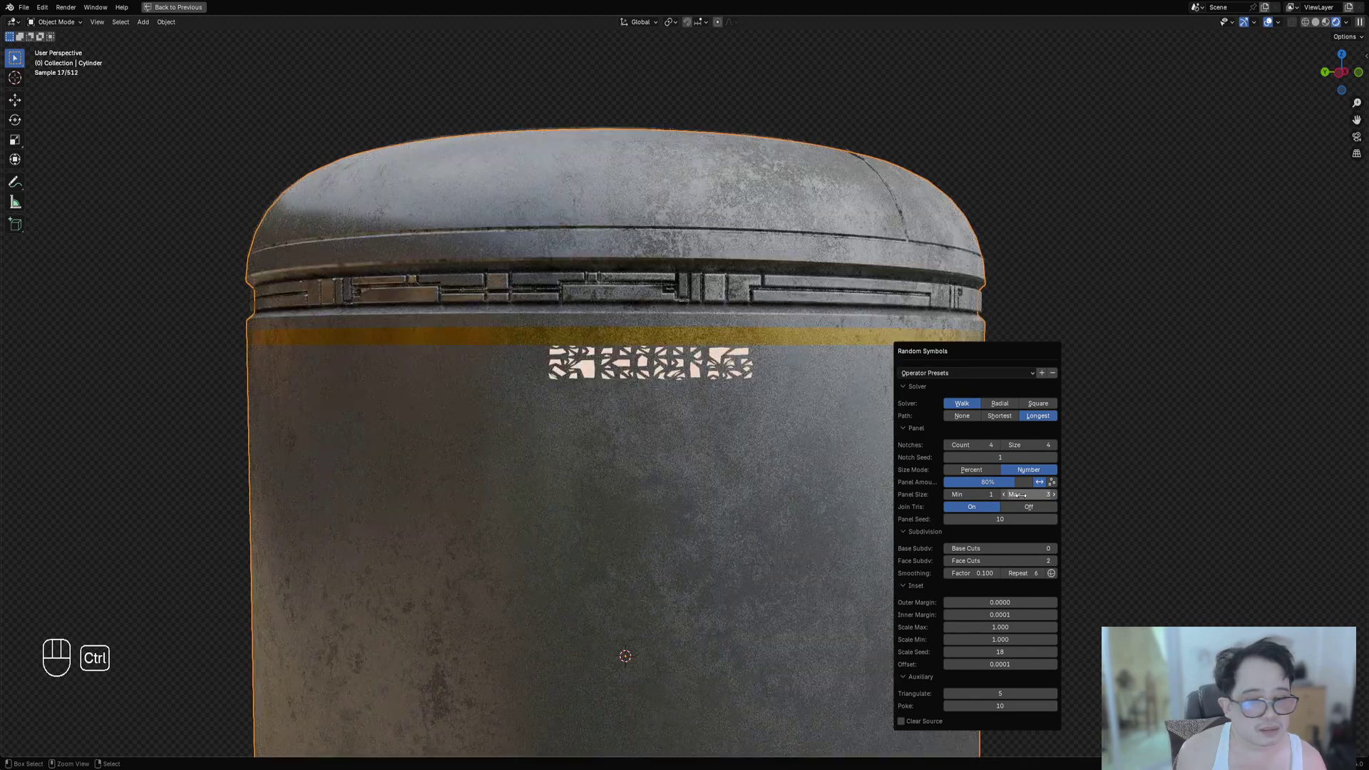
{"action": "scroll", "coordinate": [1017, 494], "scroll_direction": "up", "scroll_amount": 8, "text": "ctrl"}
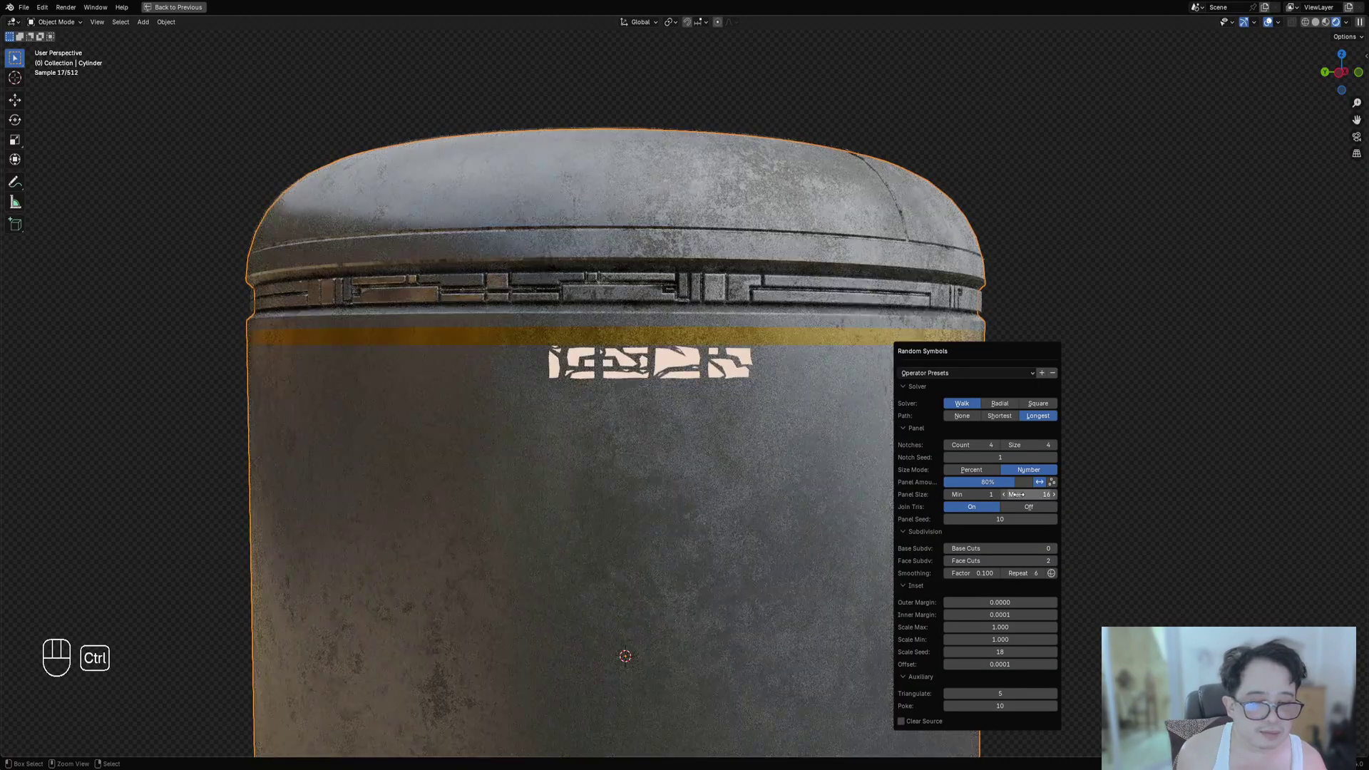
{"action": "scroll", "coordinate": [1017, 495], "scroll_direction": "up", "scroll_amount": 2, "text": "ctrl"}
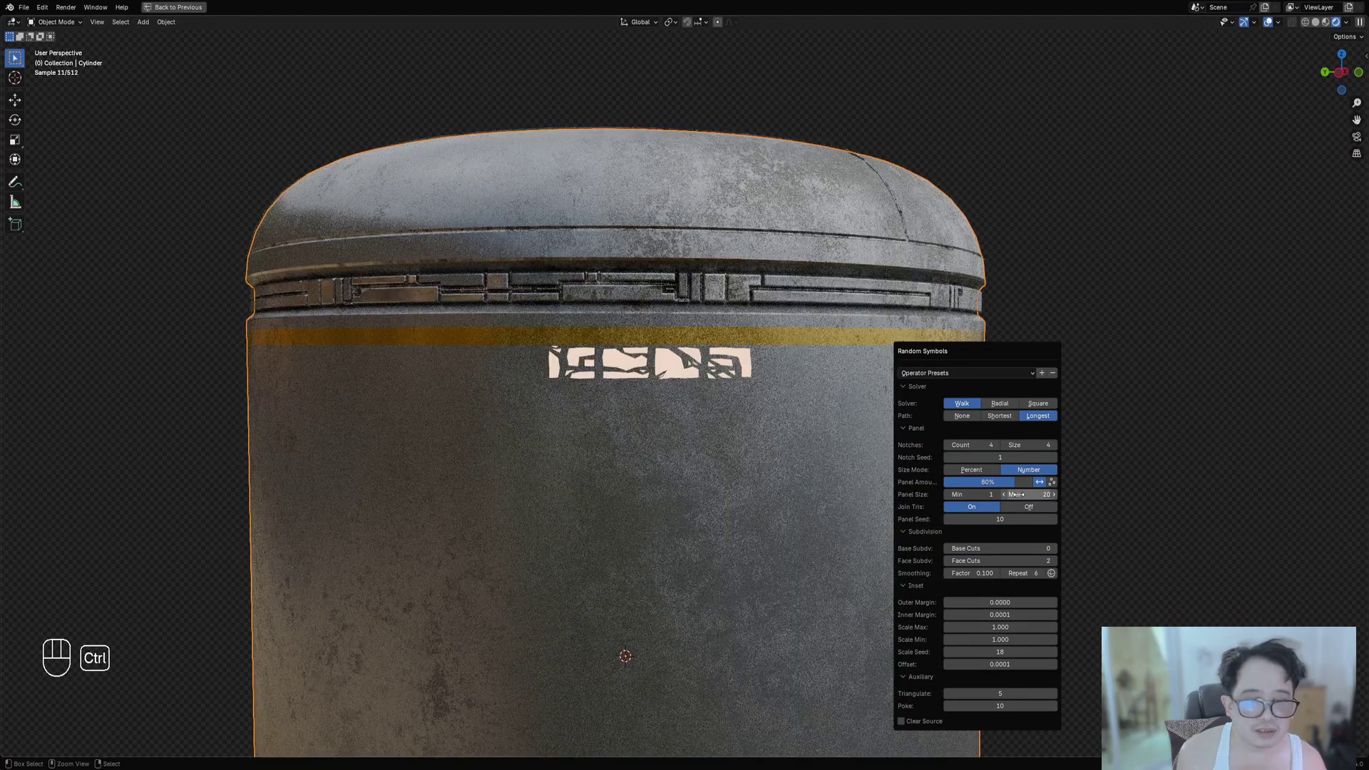
Set the smoothing Repeat to 9 and the Panel Seed to 19.
{"action": "scroll", "coordinate": [1032, 574], "scroll_direction": "up", "scroll_amount": 3, "text": "ctrl"}
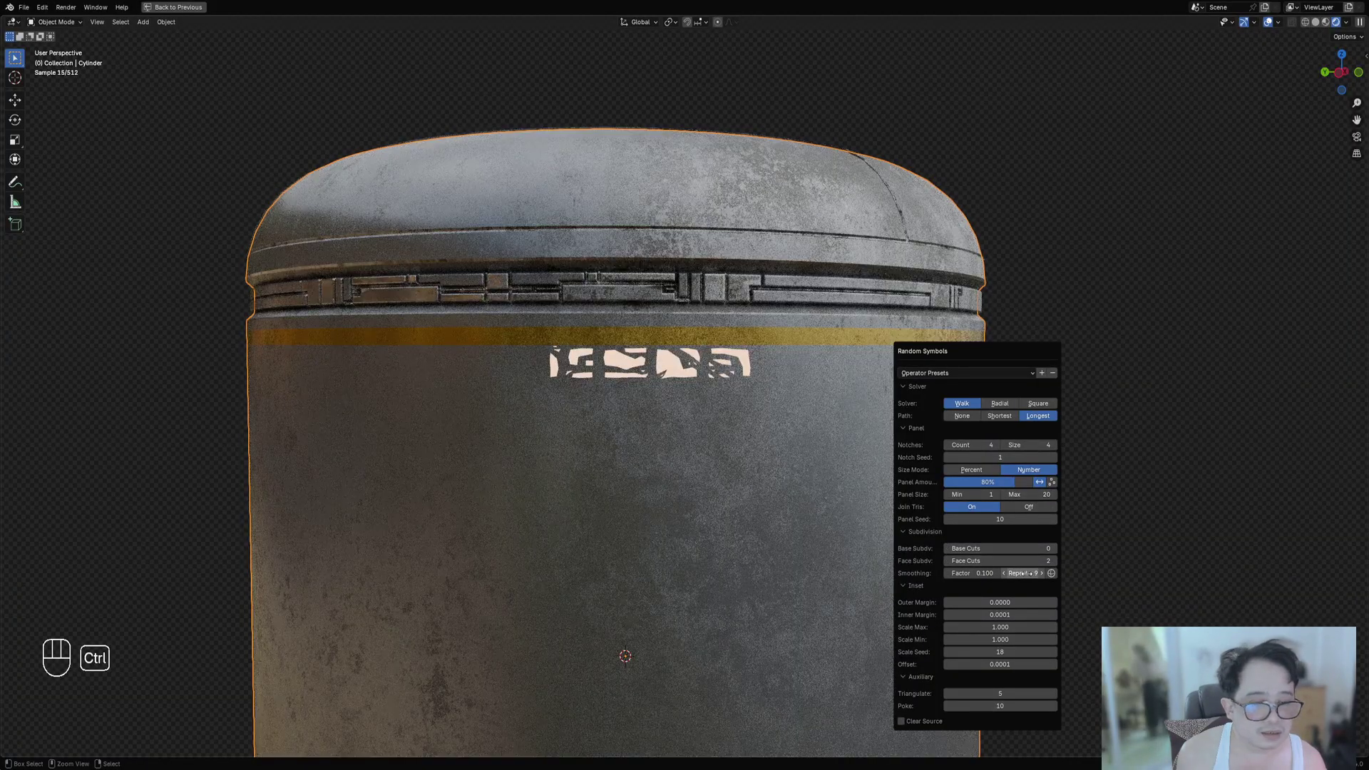
{"action": "scroll", "coordinate": [1002, 520], "scroll_direction": "up", "scroll_amount": 5, "text": "ctrl"}
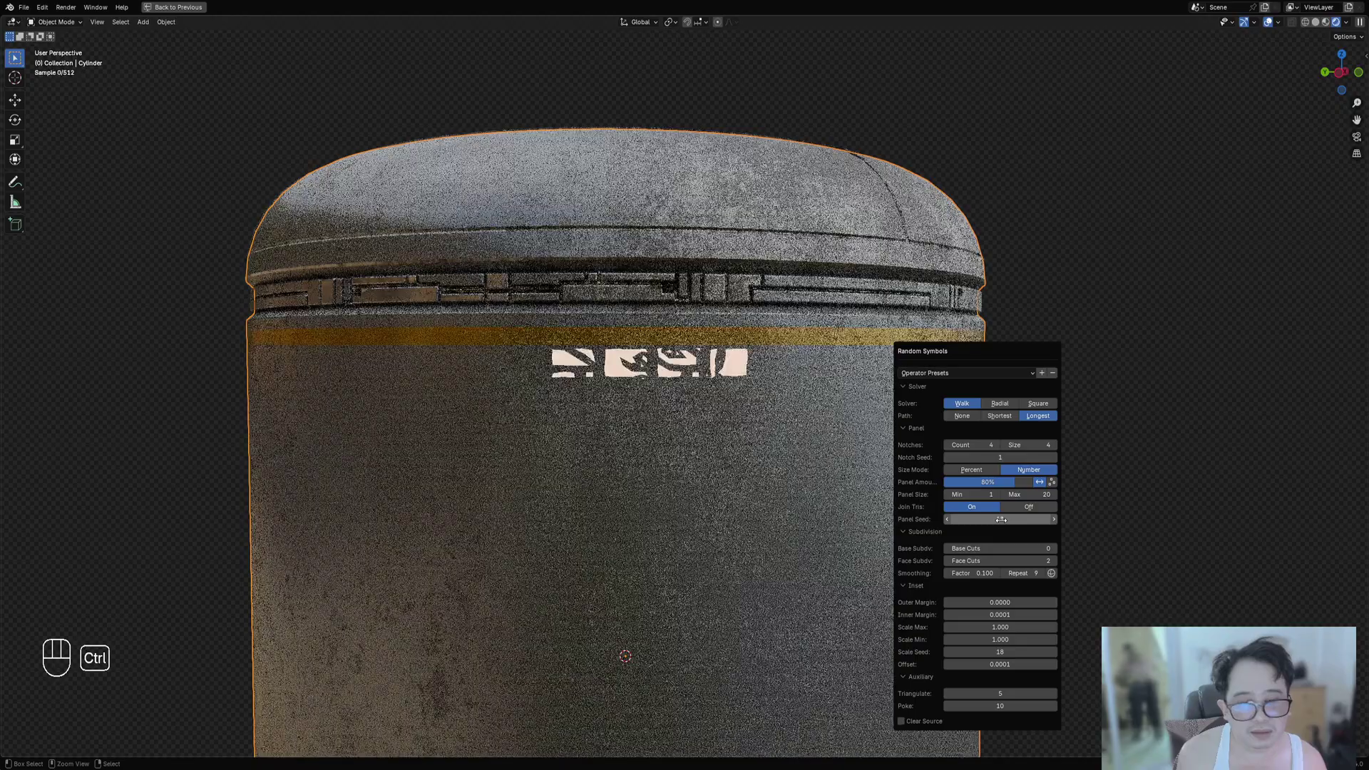
{"action": "scroll", "coordinate": [1001, 520], "scroll_direction": "up", "scroll_amount": 4, "text": "ctrl"}
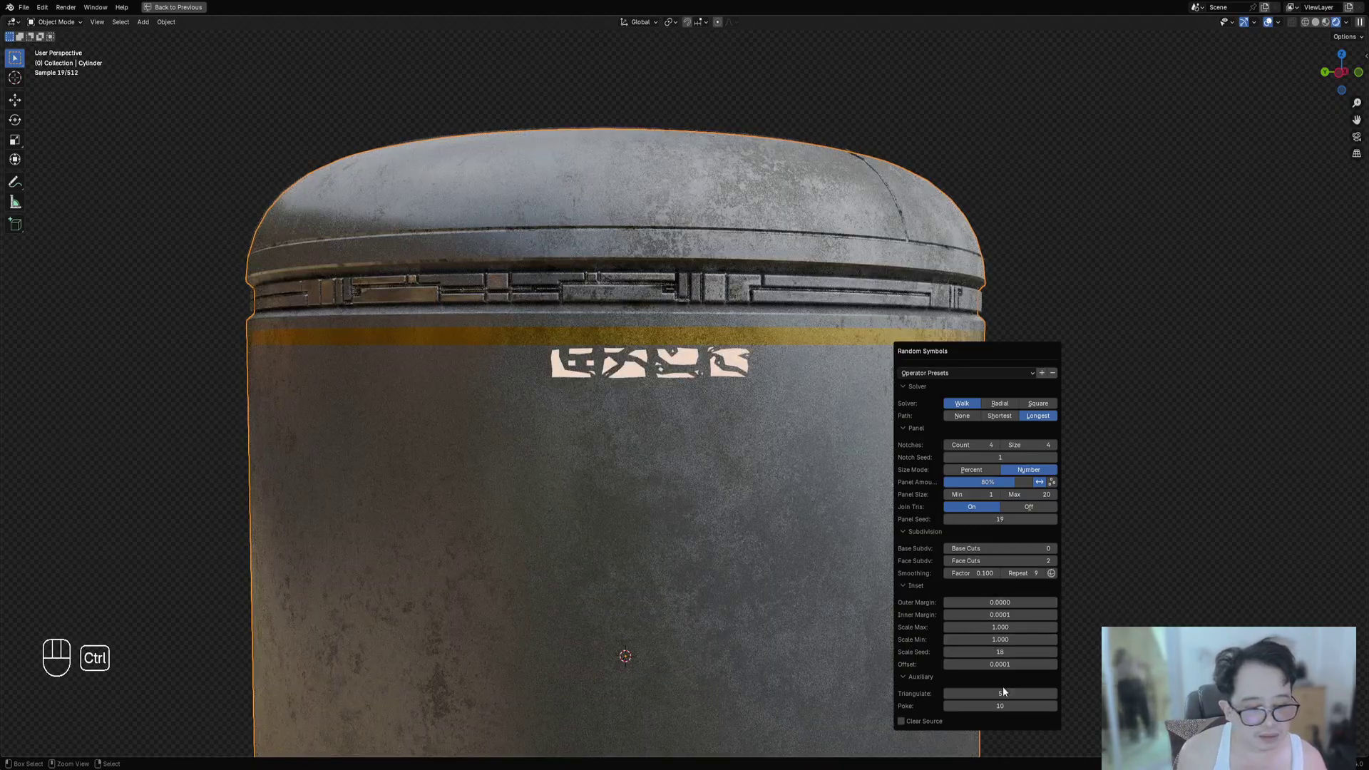
Set Triangulate and Poke to 0 and the Inner Margin to 0.0021.
{"action": "scroll", "coordinate": [1005, 694], "scroll_direction": "down", "scroll_amount": 5, "text": "ctrl"}
{"action": "scroll", "coordinate": [1006, 705], "scroll_direction": "down", "scroll_amount": 4, "text": "ctrl"}
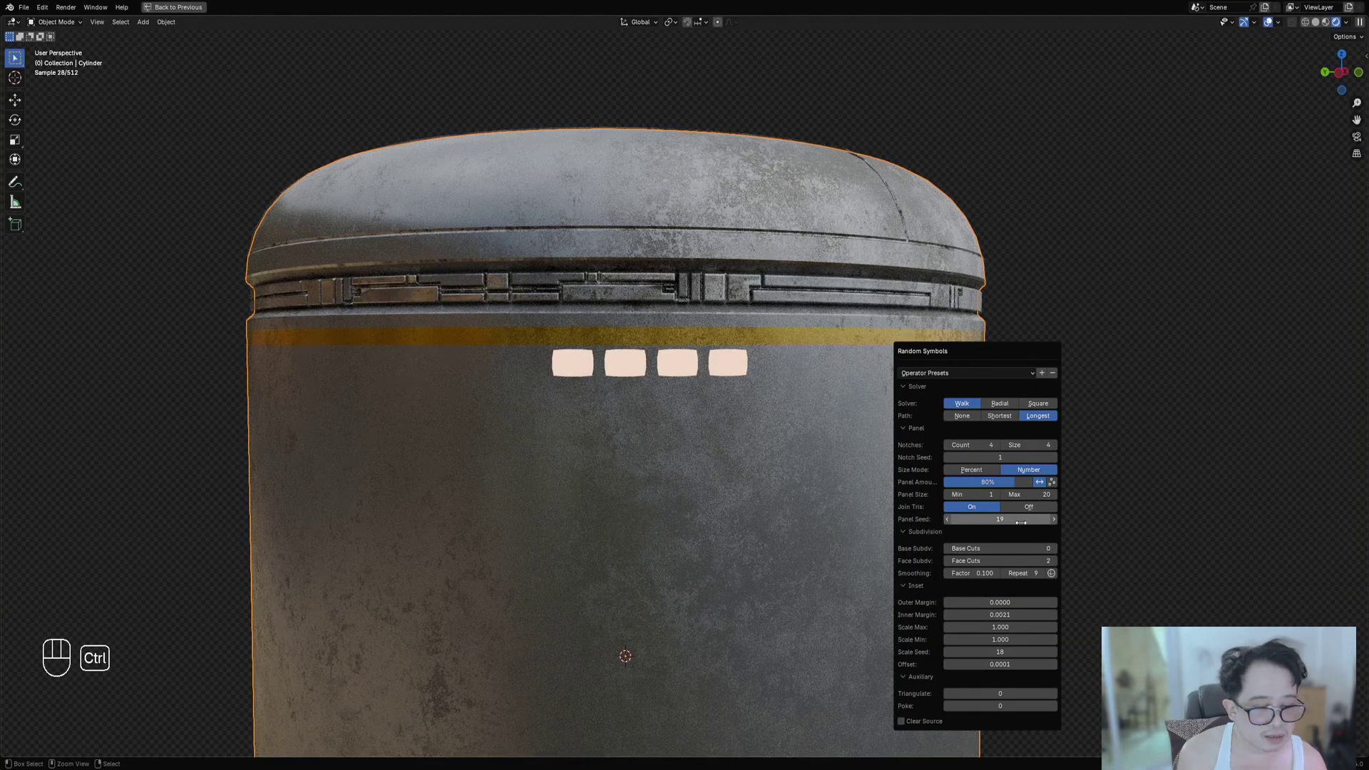
{"action": "scroll", "coordinate": [1025, 545], "scroll_direction": "up", "scroll_amount": 1, "text": "ctrl"}
{"action": "scroll", "coordinate": [1024, 544], "scroll_direction": "down", "scroll_amount": 1, "text": "ctrl"}
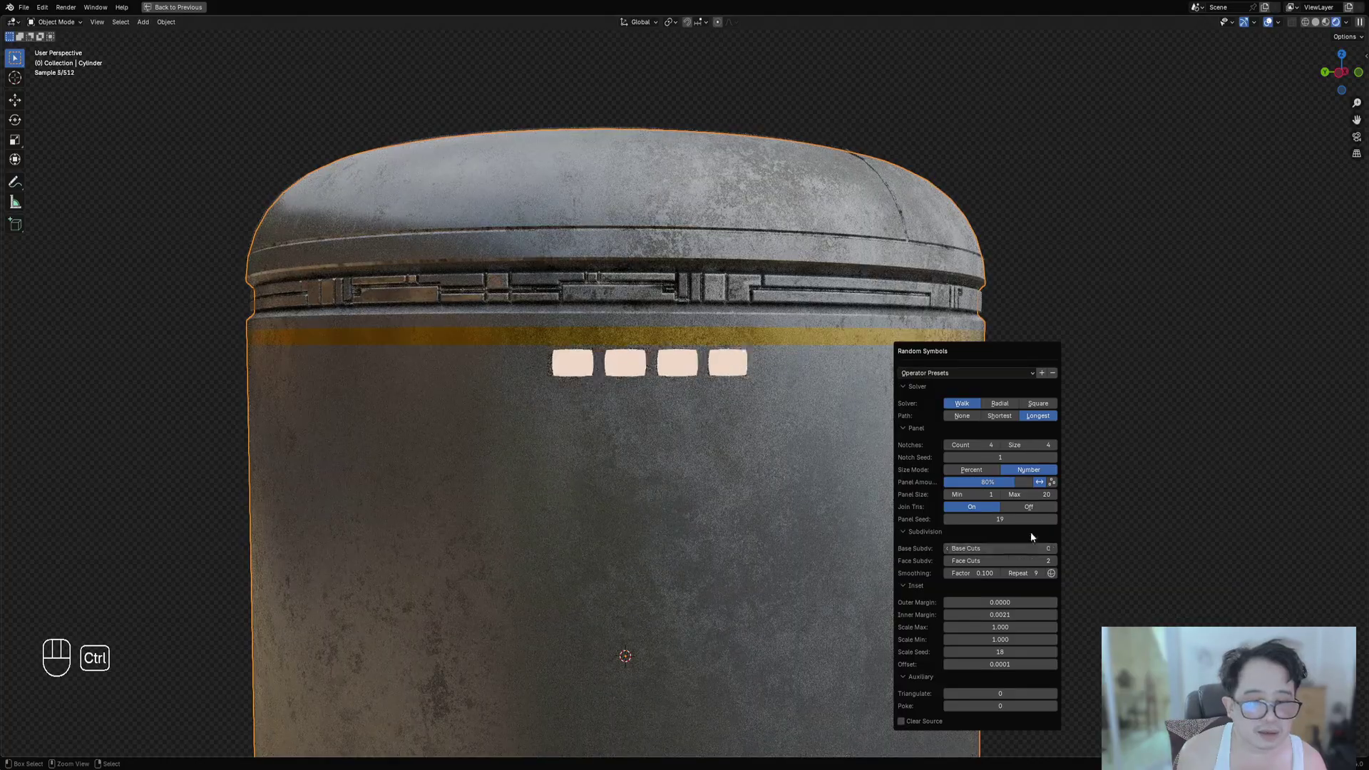
Set Panel Size Max to 7 and inspect the symbols beneath the yellow stripe.
{"action": "left_click_drag", "start_coordinate": [1048, 493], "coordinate": [1025, 493], "text": "shift"}
{"action": "scroll", "coordinate": [572, 405], "scroll_direction": "down", "scroll_amount": 4}
{"action": "middle_click_drag", "start_coordinate": [686, 380], "coordinate": [667, 394]}
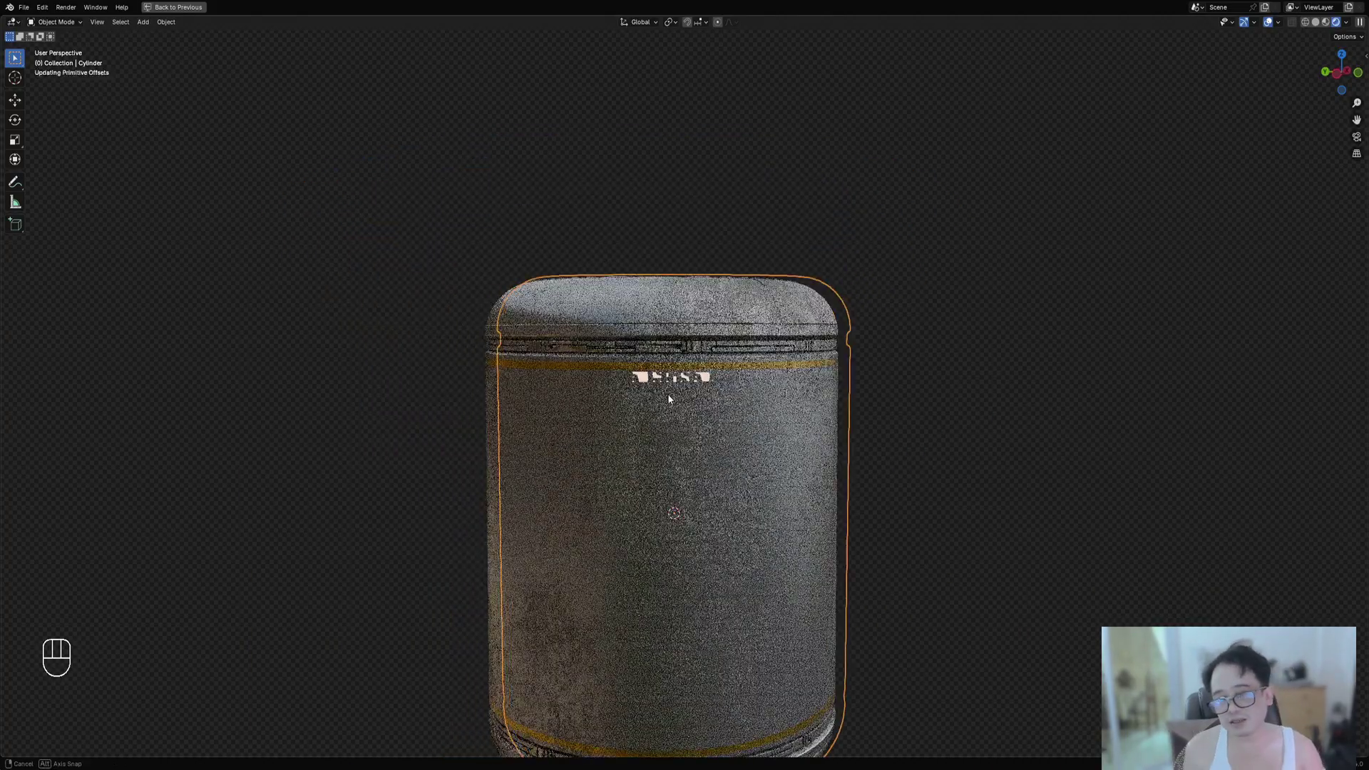
{"action": "scroll", "coordinate": [667, 394], "scroll_direction": "up", "scroll_amount": 3}
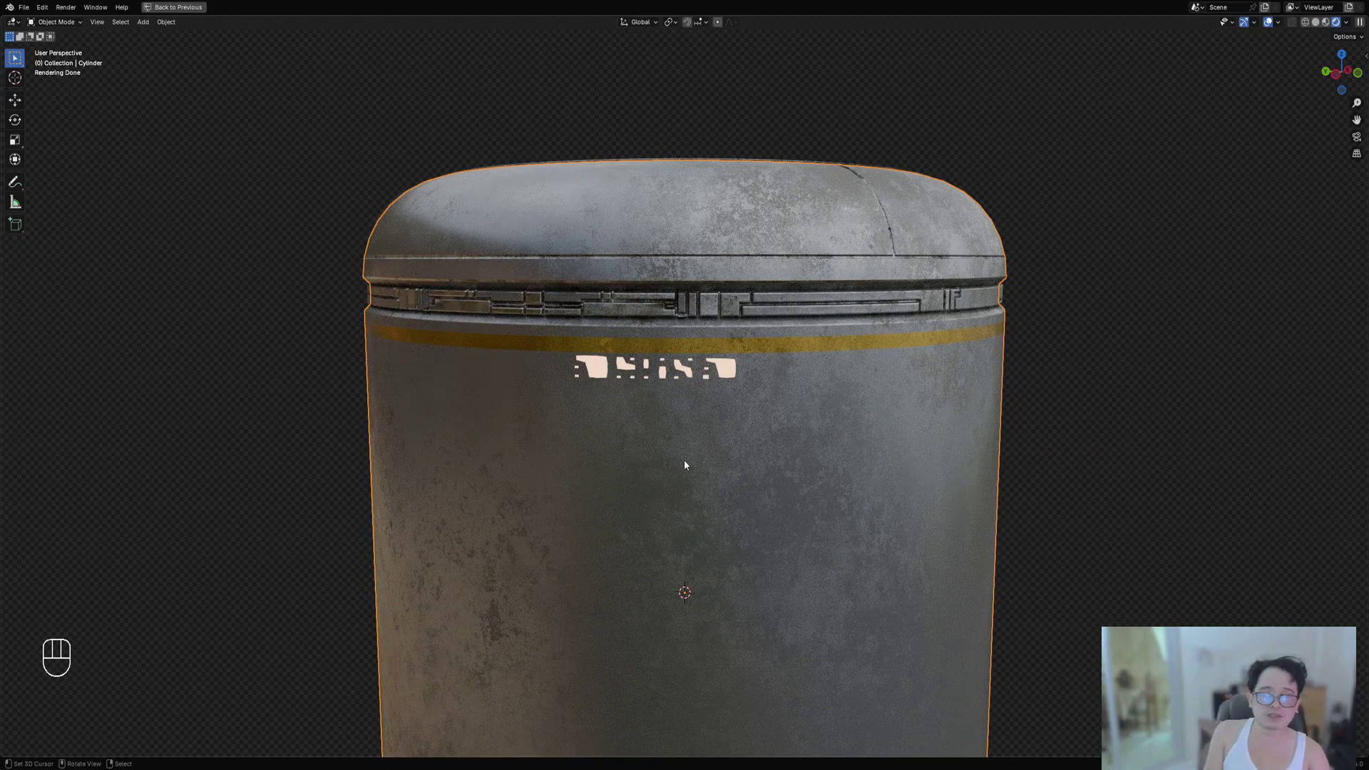
{"action": "scroll", "coordinate": [695, 453], "scroll_direction": "up", "scroll_amount": 2}
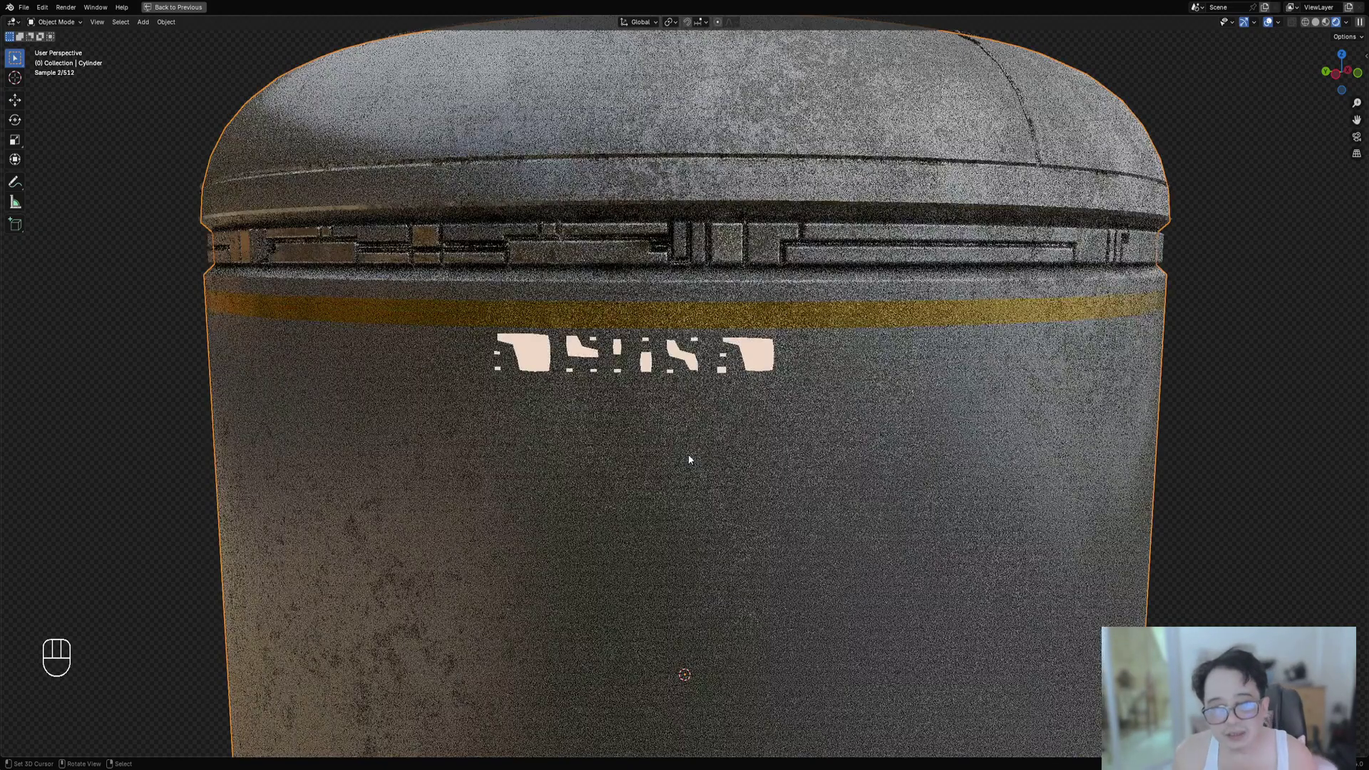
{"action": "scroll", "coordinate": [718, 448], "scroll_direction": "down", "scroll_amount": 2}
Reopen the Random Symbols settings, turn off the two-way arrow toggle, and set Panel Amount to 65%.
{"action": "key", "text": "F9"}
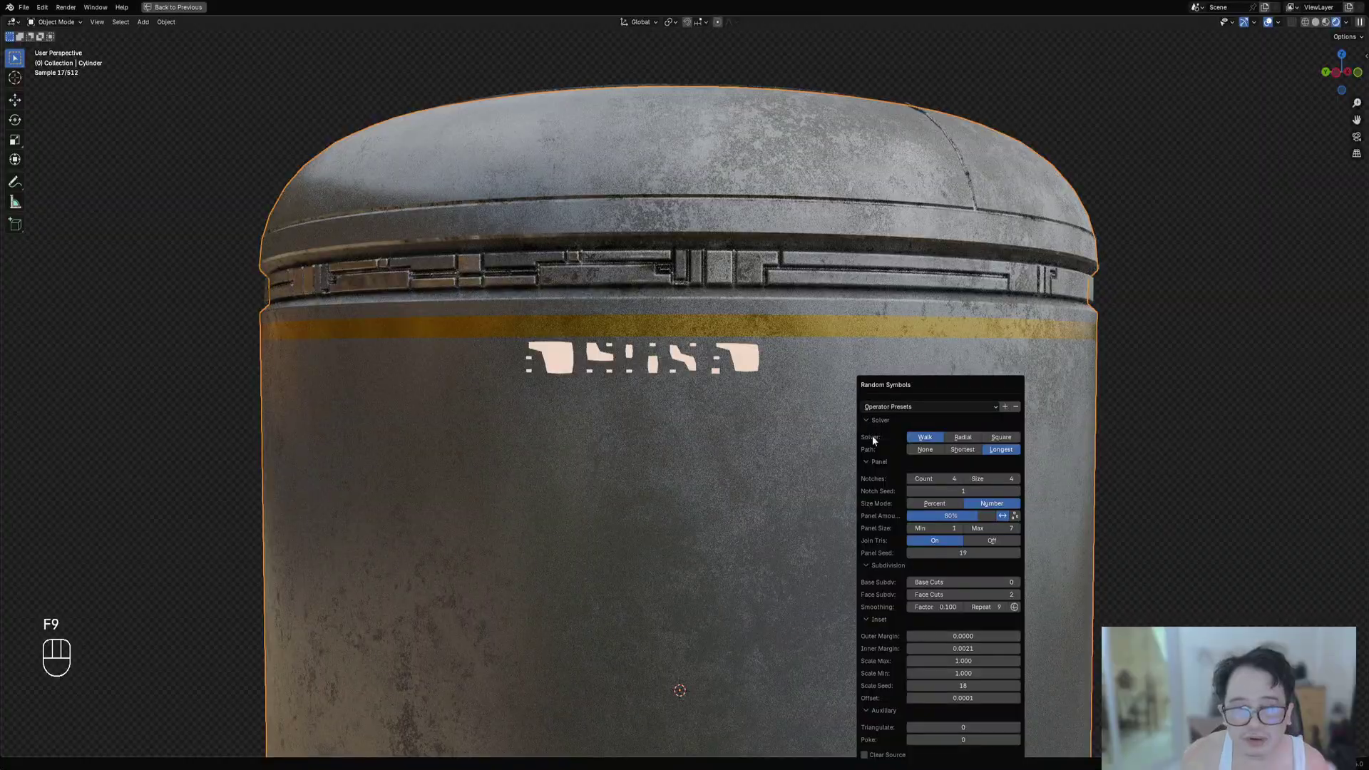
{"action": "left_click", "coordinate": [1002, 516]}
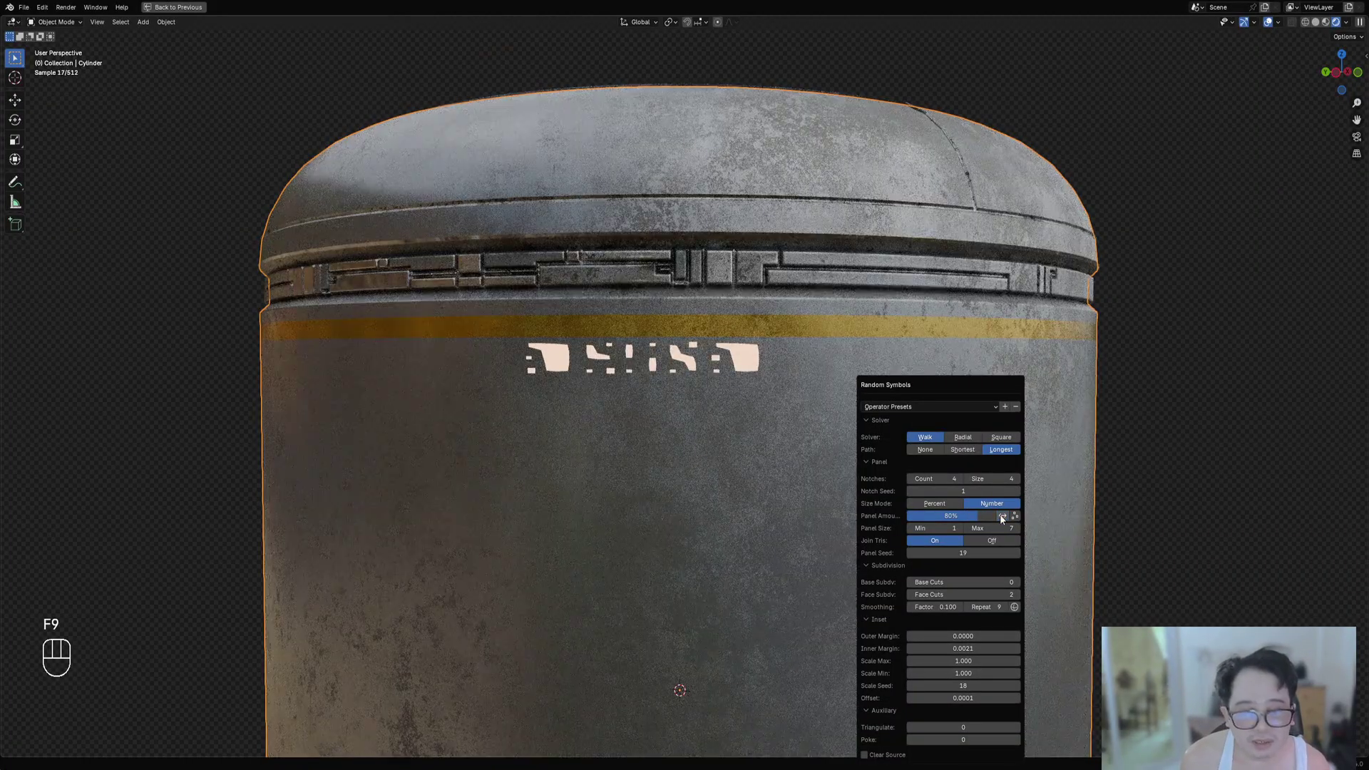
{"action": "left_click_drag", "start_coordinate": [990, 520], "coordinate": [974, 520]}
Change the path option to Shortest, then try the Radial solver and return to Walk.
{"action": "left_click", "coordinate": [963, 450]}
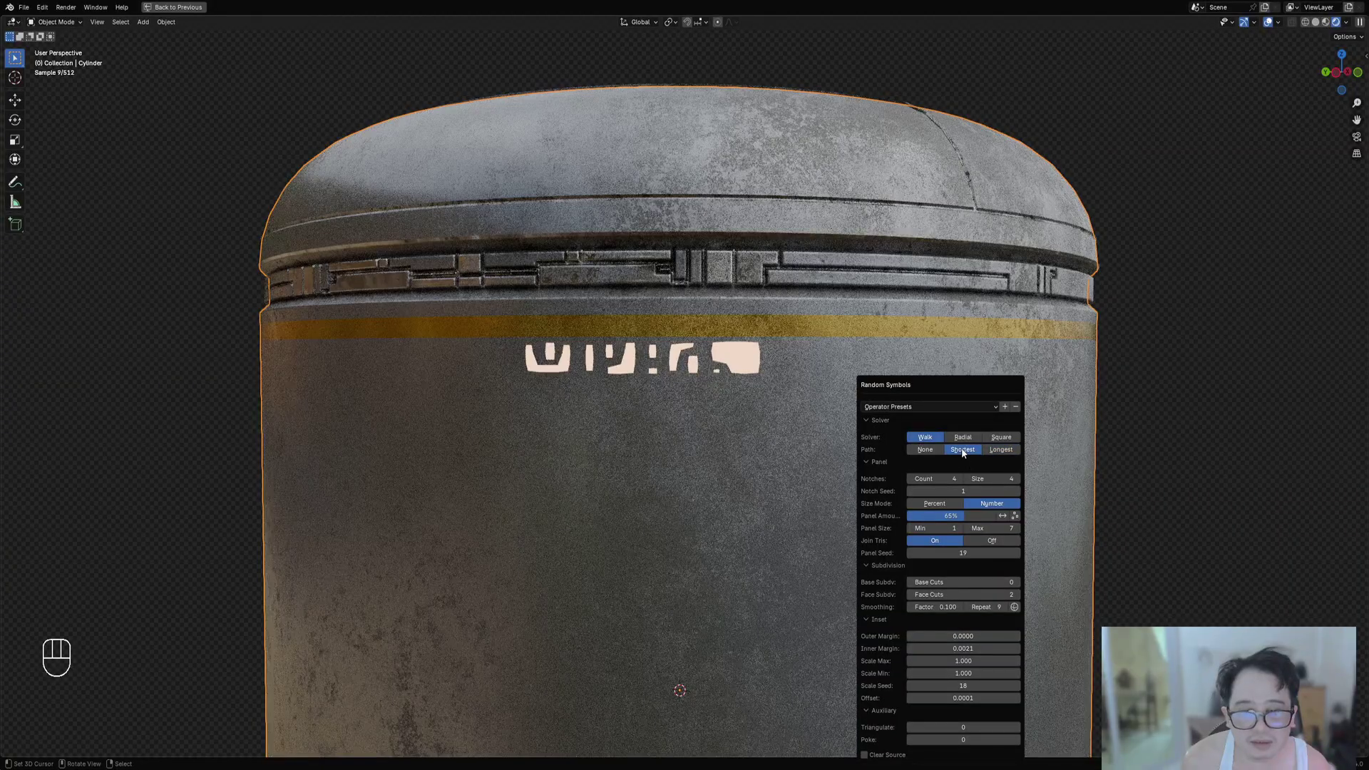
{"action": "left_click", "coordinate": [965, 442]}
{"action": "left_click", "coordinate": [927, 439]}
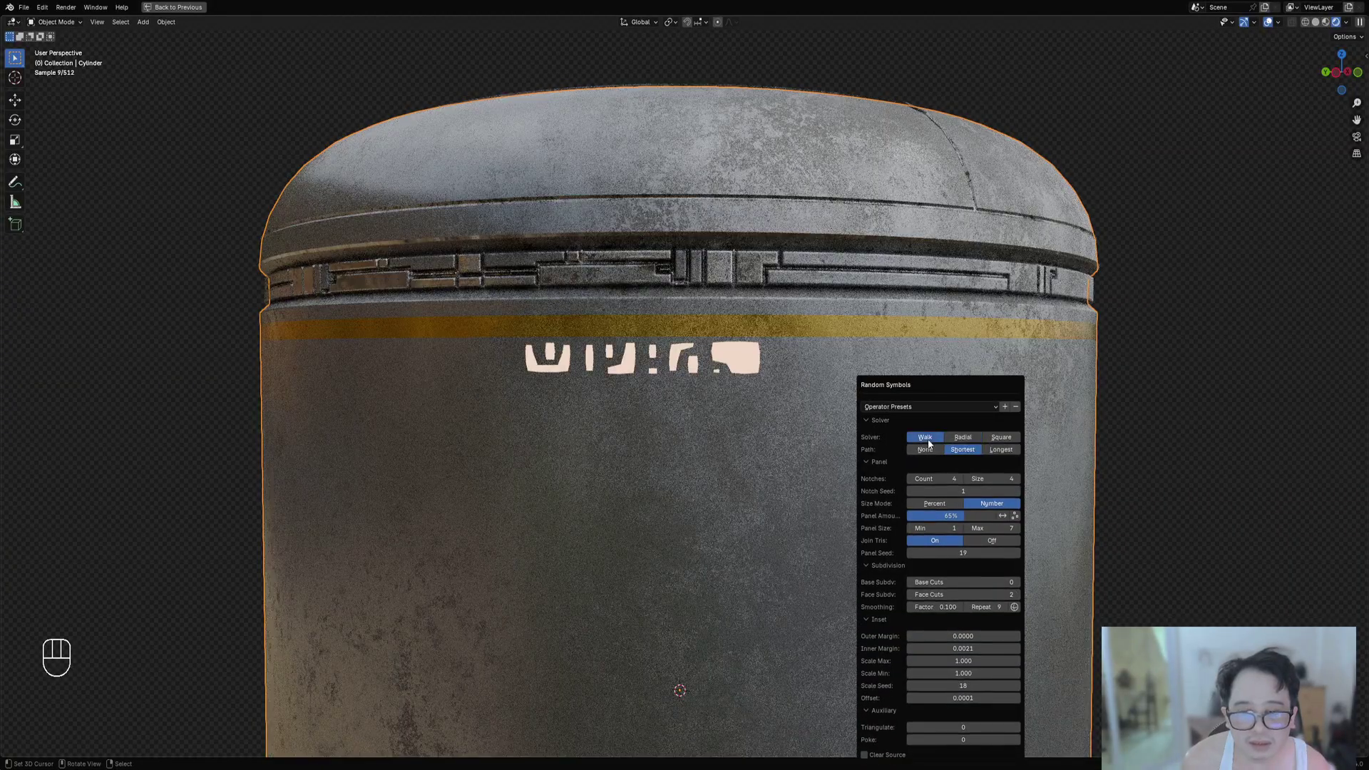
Set the Panel Seed to 28 and Face Cuts to 3, leaving Base Cuts at 0.
{"action": "scroll", "coordinate": [941, 553], "scroll_direction": "up", "scroll_amount": 9, "text": "ctrl"}
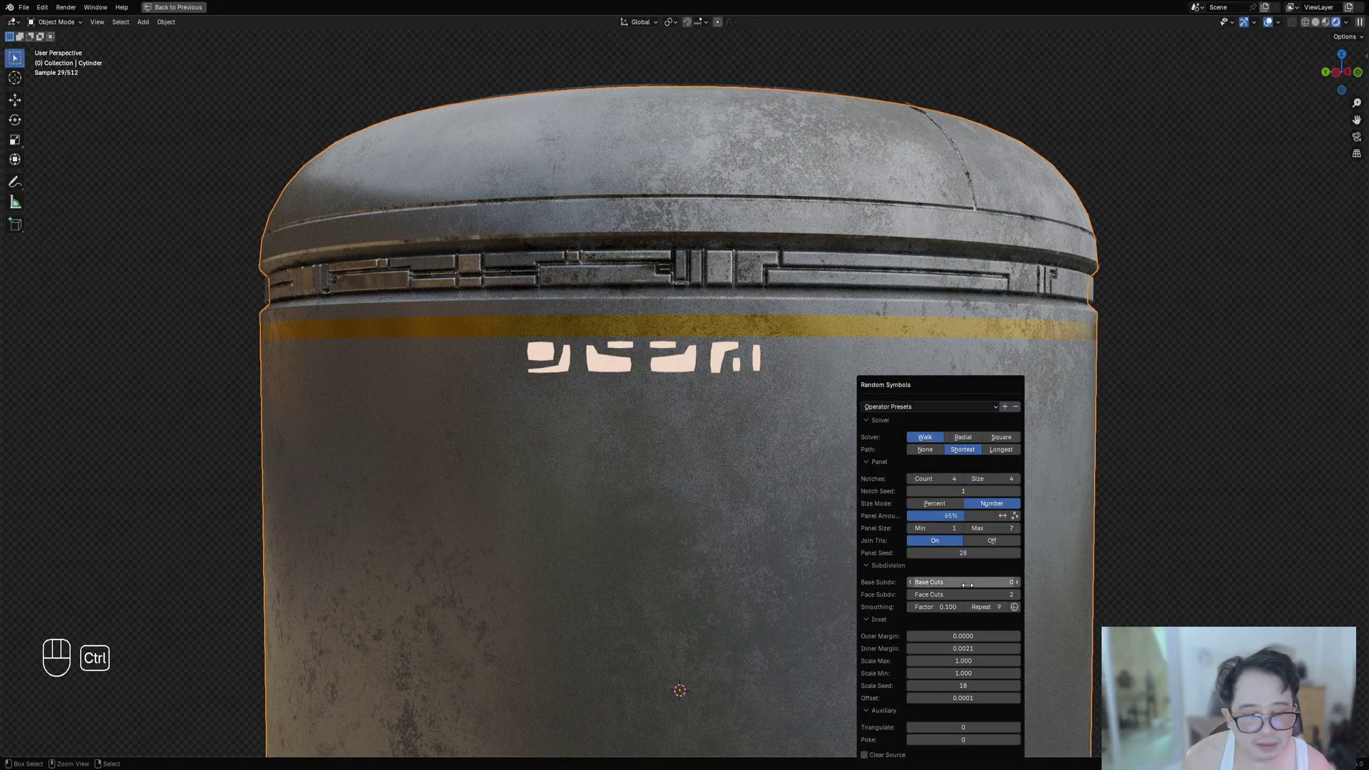
{"action": "scroll", "coordinate": [968, 585], "scroll_direction": "up", "scroll_amount": 1, "text": "ctrl"}
{"action": "scroll", "coordinate": [968, 584], "scroll_direction": "down", "scroll_amount": 1, "text": "ctrl"}
{"action": "scroll", "coordinate": [968, 595], "scroll_direction": "up", "scroll_amount": 3, "text": "ctrl"}
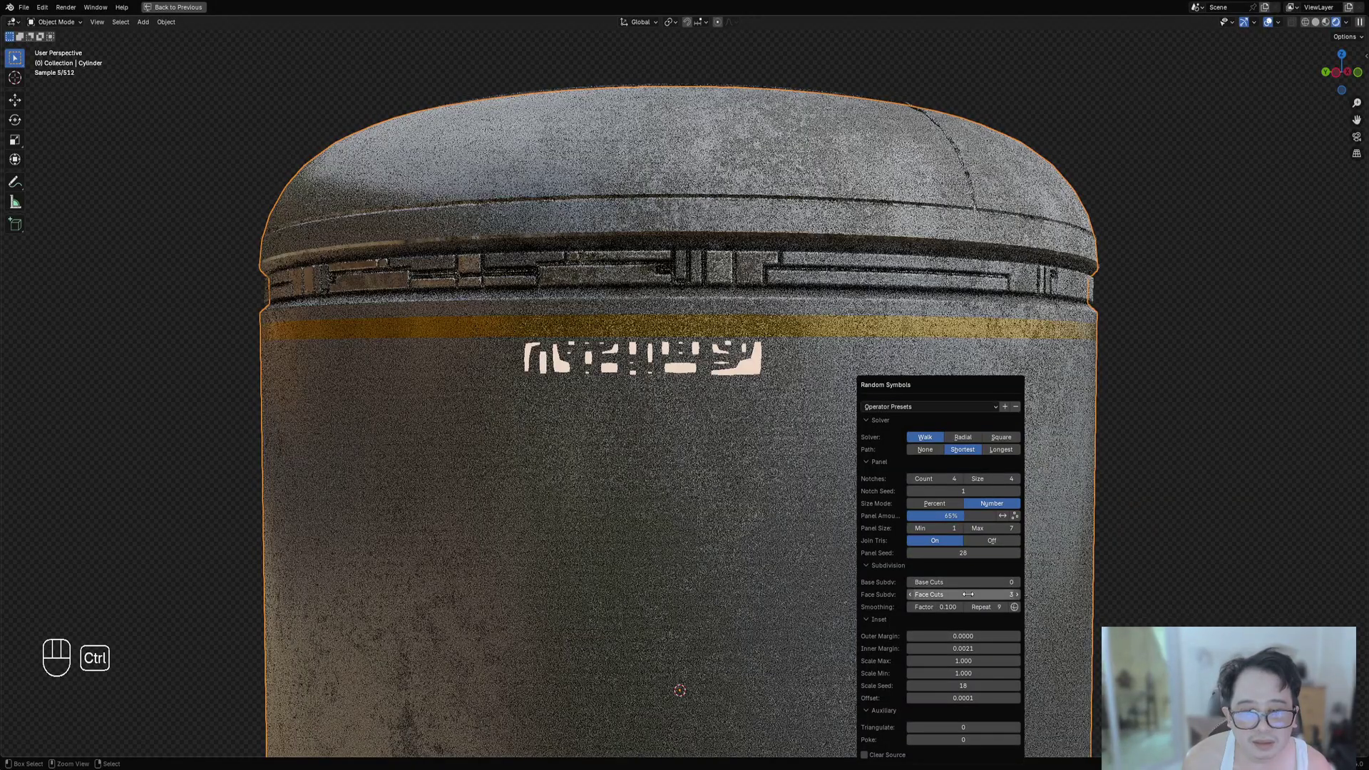
{"action": "scroll", "coordinate": [968, 594], "scroll_direction": "down", "scroll_amount": 2, "text": "ctrl"}
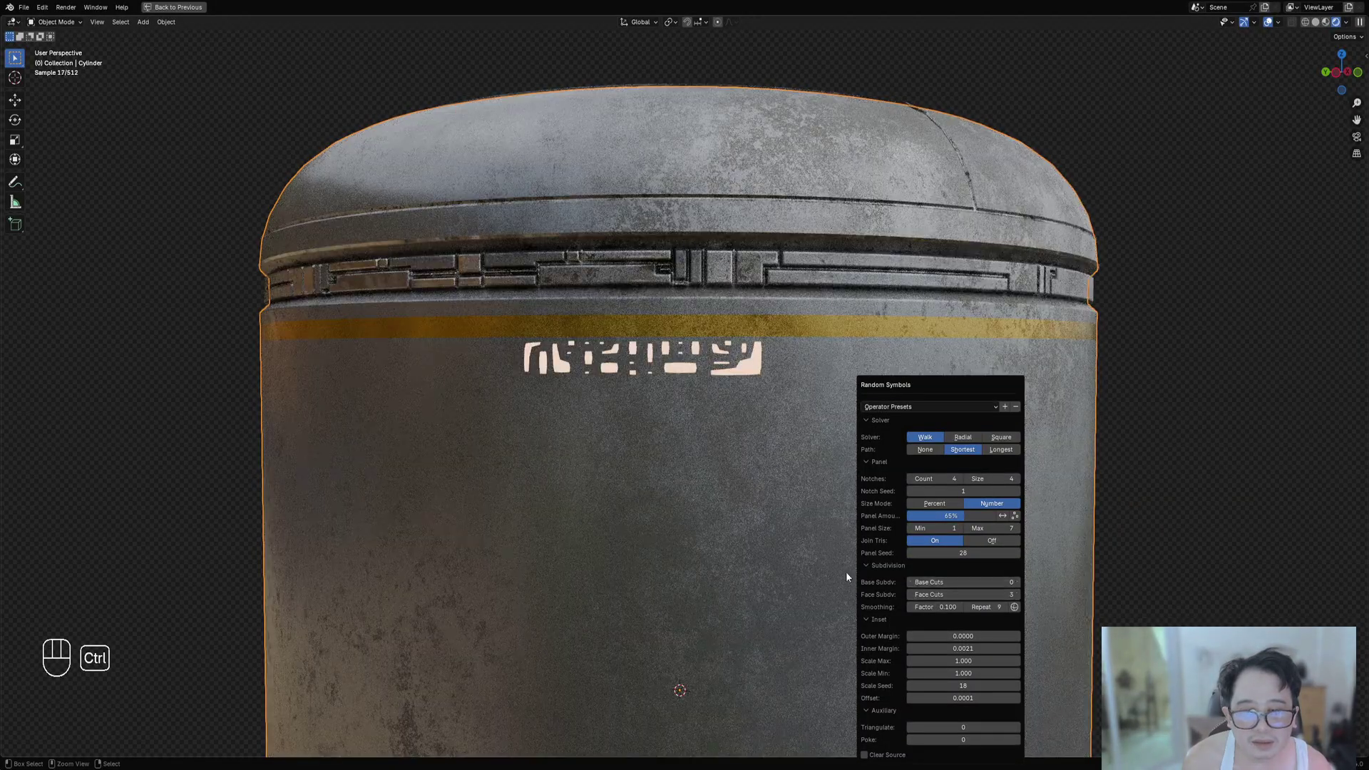
Reopen the Random Symbols settings and set both Scale Max and Scale Min to 0.740.
{"action": "scroll", "coordinate": [800, 513], "scroll_direction": "down", "scroll_amount": 3}
{"action": "mouse_move", "coordinate": [804, 496]}
{"action": "middle_mouse_down"}
{"action": "mouse_move", "coordinate": [760, 516]}
{"action": "mouse_move", "coordinate": [792, 492]}
{"action": "middle_mouse_up"}
{"action": "scroll", "coordinate": [861, 472], "scroll_direction": "up", "scroll_amount": 1}
{"action": "key", "text": "F9"}
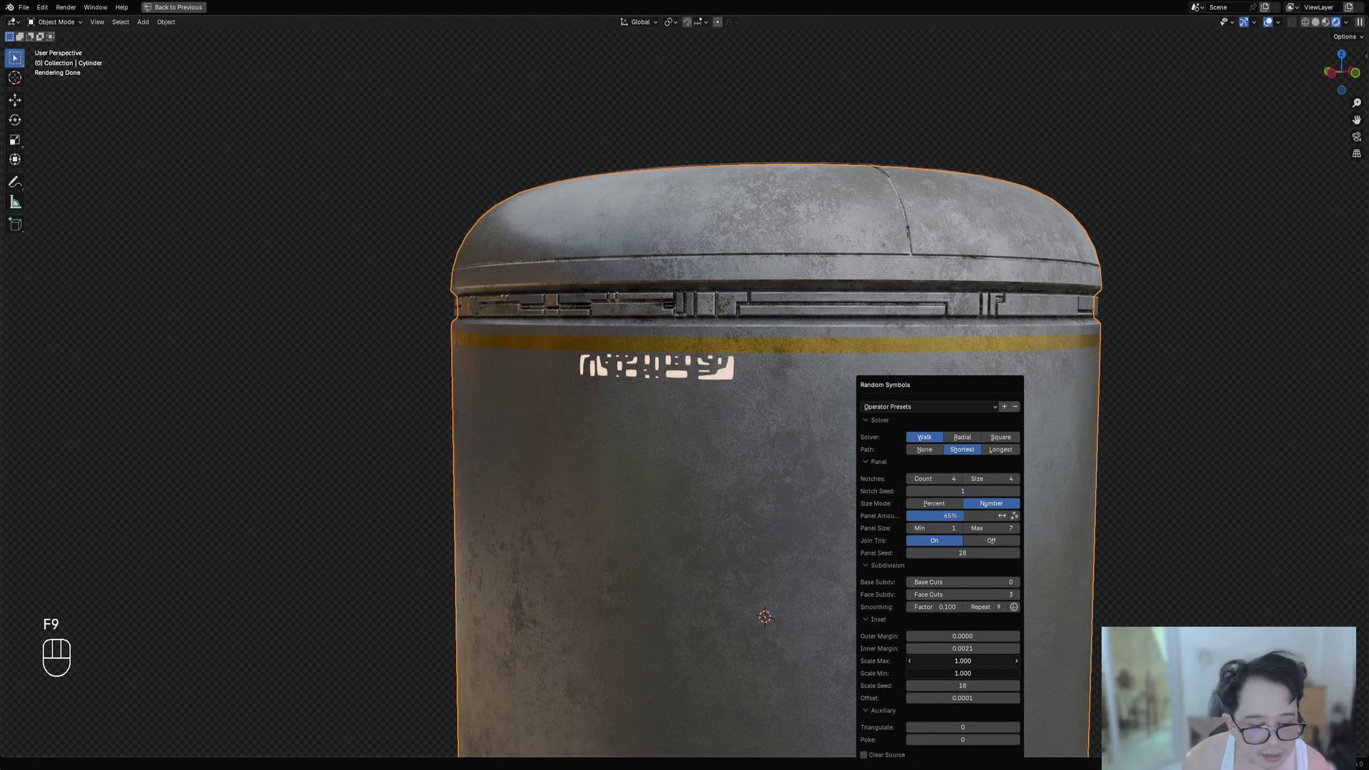
{"action": "left_click_drag", "start_coordinate": [963, 662], "coordinate": [951, 674]}
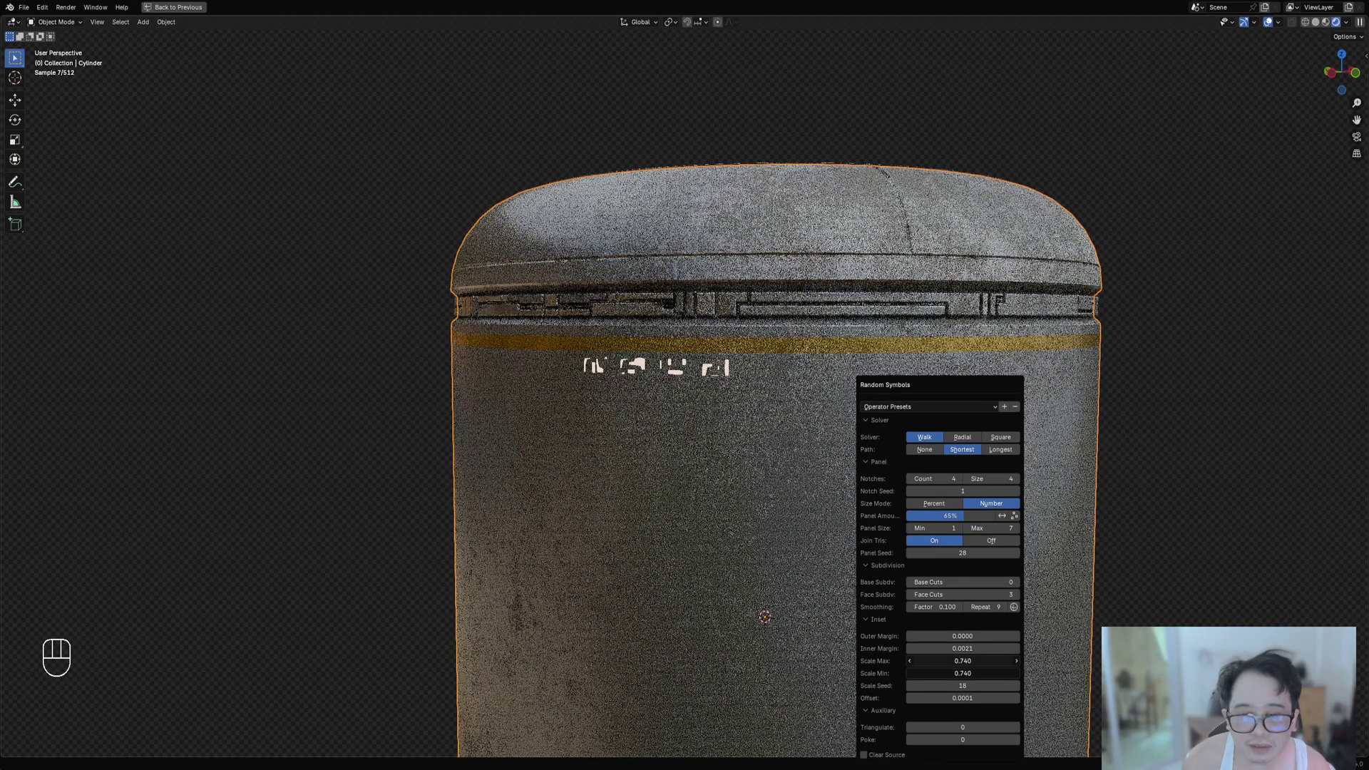
Adjust Scale Max again and examine the symbols on the cylinder from near and far.
{"action": "mouse_move", "coordinate": [963, 662]}
{"action": "left_mouse_down"}
{"action": "mouse_move", "coordinate": [982, 662]}
{"action": "mouse_move", "coordinate": [953, 662]}
{"action": "left_mouse_up"}
{"action": "scroll", "coordinate": [500, 576], "scroll_direction": "down", "scroll_amount": 5}
{"action": "mouse_move", "coordinate": [823, 364]}
{"action": "middle_mouse_down"}
{"action": "mouse_move", "coordinate": [781, 398]}
{"action": "mouse_move", "coordinate": [845, 393]}
{"action": "mouse_move", "coordinate": [729, 405]}
{"action": "mouse_move", "coordinate": [739, 389]}
{"action": "mouse_move", "coordinate": [797, 399]}
{"action": "mouse_move", "coordinate": [737, 408]}
{"action": "mouse_move", "coordinate": [860, 411]}
{"action": "mouse_move", "coordinate": [716, 421]}
{"action": "mouse_move", "coordinate": [763, 408]}
{"action": "middle_mouse_up"}
{"action": "scroll", "coordinate": [729, 404], "scroll_direction": "up", "scroll_amount": 4}
{"action": "scroll", "coordinate": [734, 405], "scroll_direction": "down", "scroll_amount": 4}
{"action": "scroll", "coordinate": [716, 421], "scroll_direction": "up", "scroll_amount": 4}
{"action": "scroll", "coordinate": [763, 408], "scroll_direction": "up", "scroll_amount": 2}
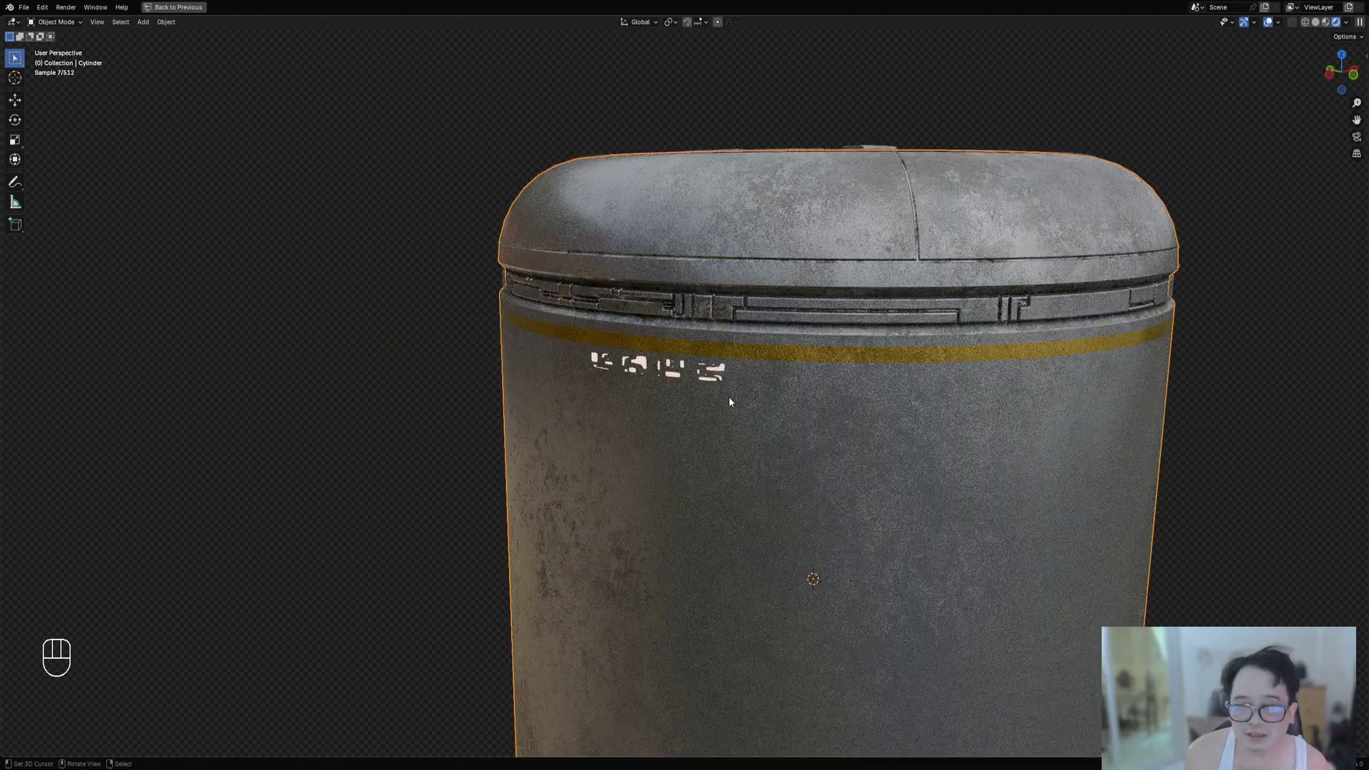
Switch the viewport to Solid shading and delete the symbols object below the yellow stripe.
{"action": "key", "text": "z"}
{"action": "left_click", "coordinate": [790, 401]}
{"action": "right_click", "coordinate": [716, 376]}
{"action": "key", "text": "x"}
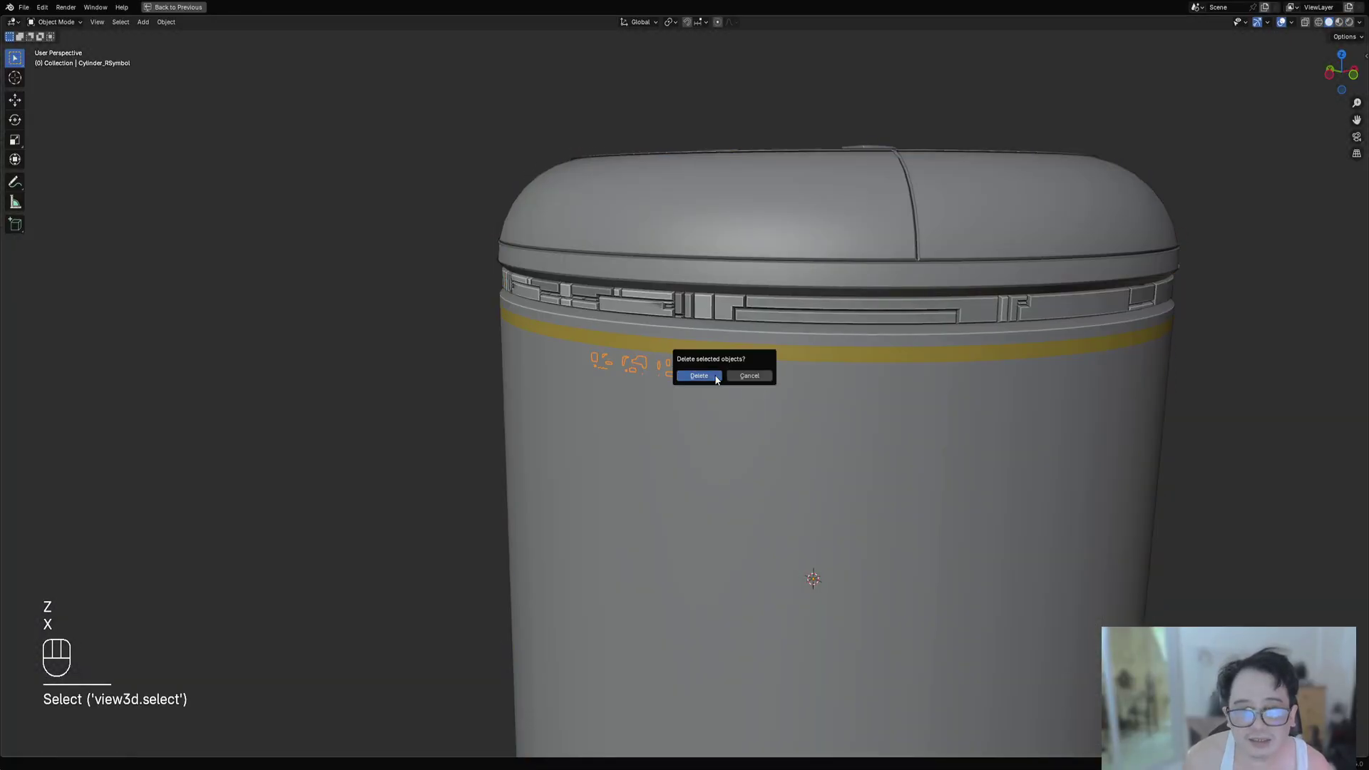
{"action": "left_click", "coordinate": [716, 377]}
Select the cylinder and, in Edit Mode, select a run of faces along the narrow band beneath the dome.
{"action": "left_click", "coordinate": [791, 270]}
{"action": "key", "text": "Tab"}
{"action": "key", "text": "Tab"}
{"action": "right_click", "coordinate": [777, 246]}
{"action": "key", "text": "Tab"}
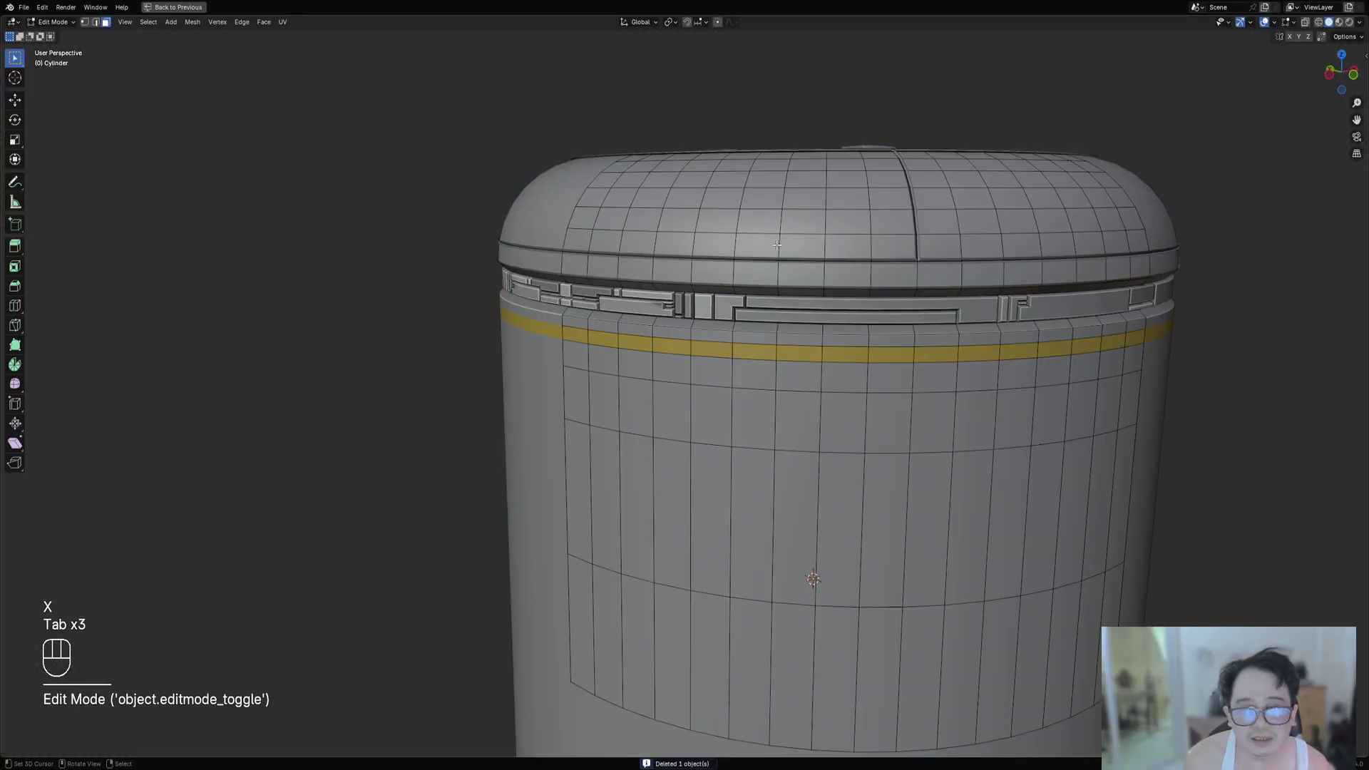
{"action": "left_click", "coordinate": [580, 265]}
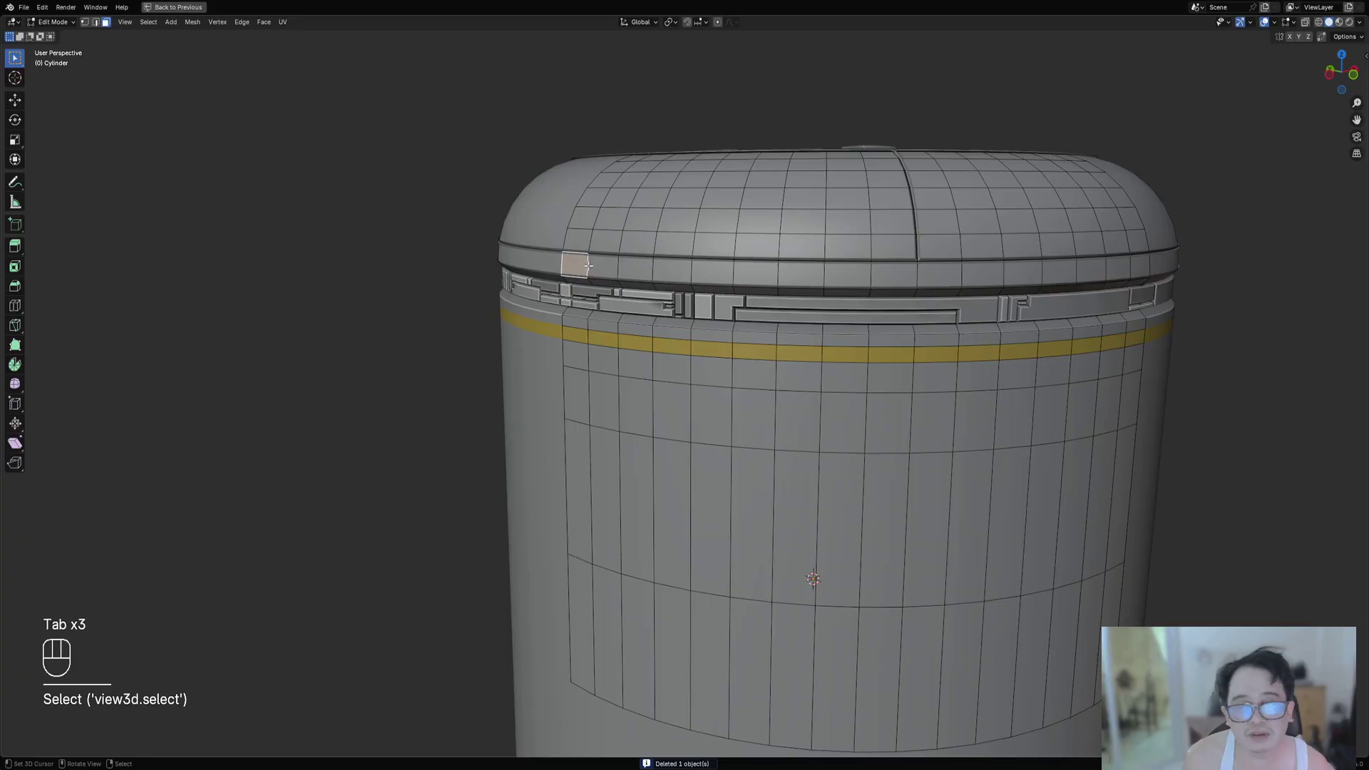
{"action": "left_click", "coordinate": [908, 265], "text": "ctrl"}
{"action": "key", "text": "Tab"}
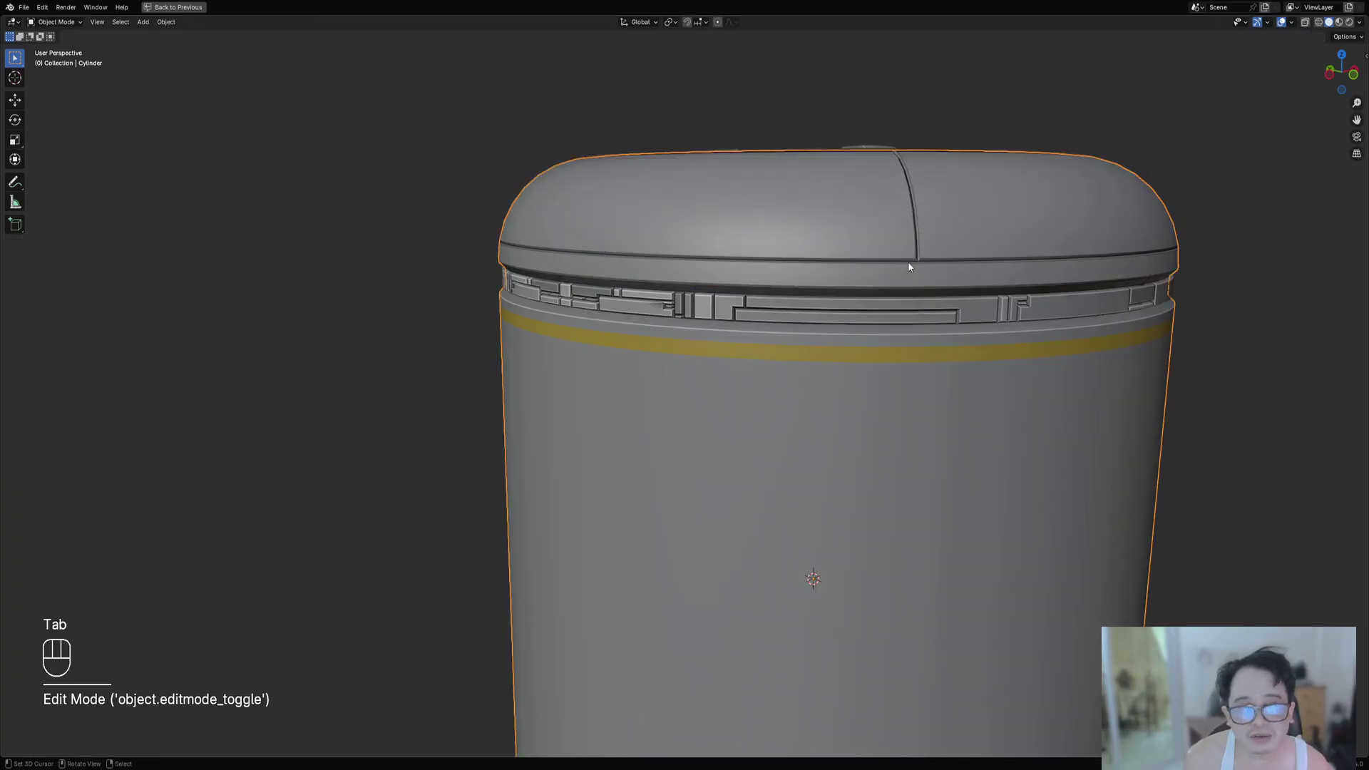
{"action": "left_click", "coordinate": [909, 261]}
{"action": "key", "text": "g"}
{"action": "right_click", "coordinate": [916, 226]}
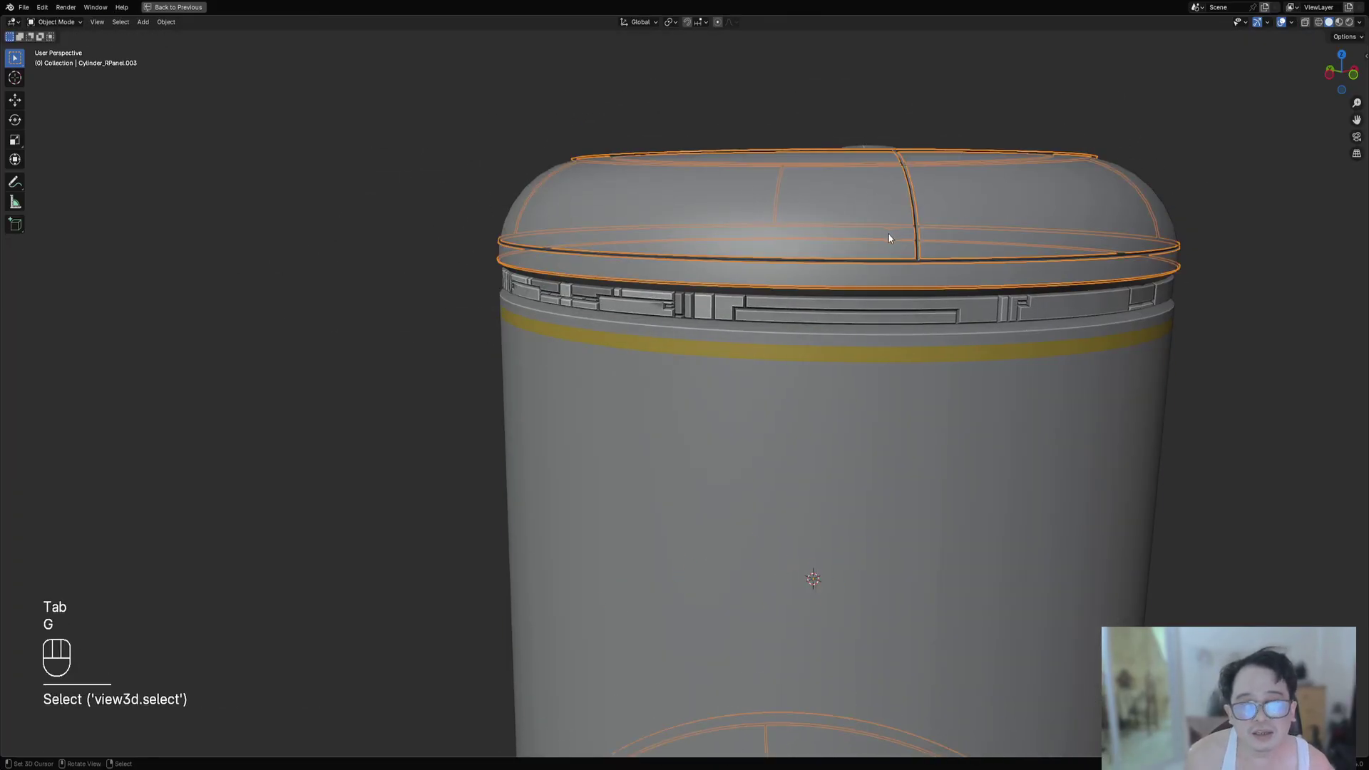
{"action": "key", "text": "Tab"}
{"action": "key", "text": "Tab"}
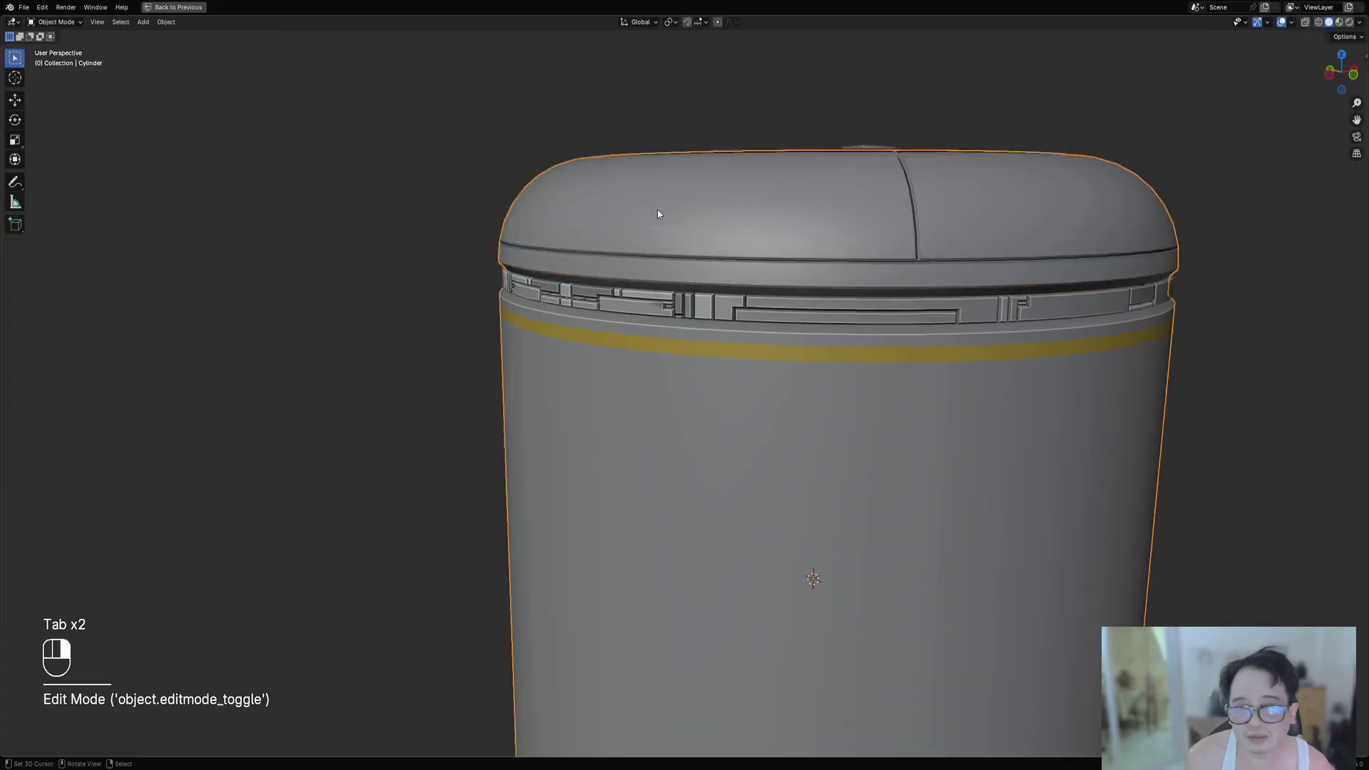
Reopen the cylinder in Edit Mode, toggle the face beside the dome seam in the band selection, and return to Object Mode.
{"action": "key", "text": "Tab"}
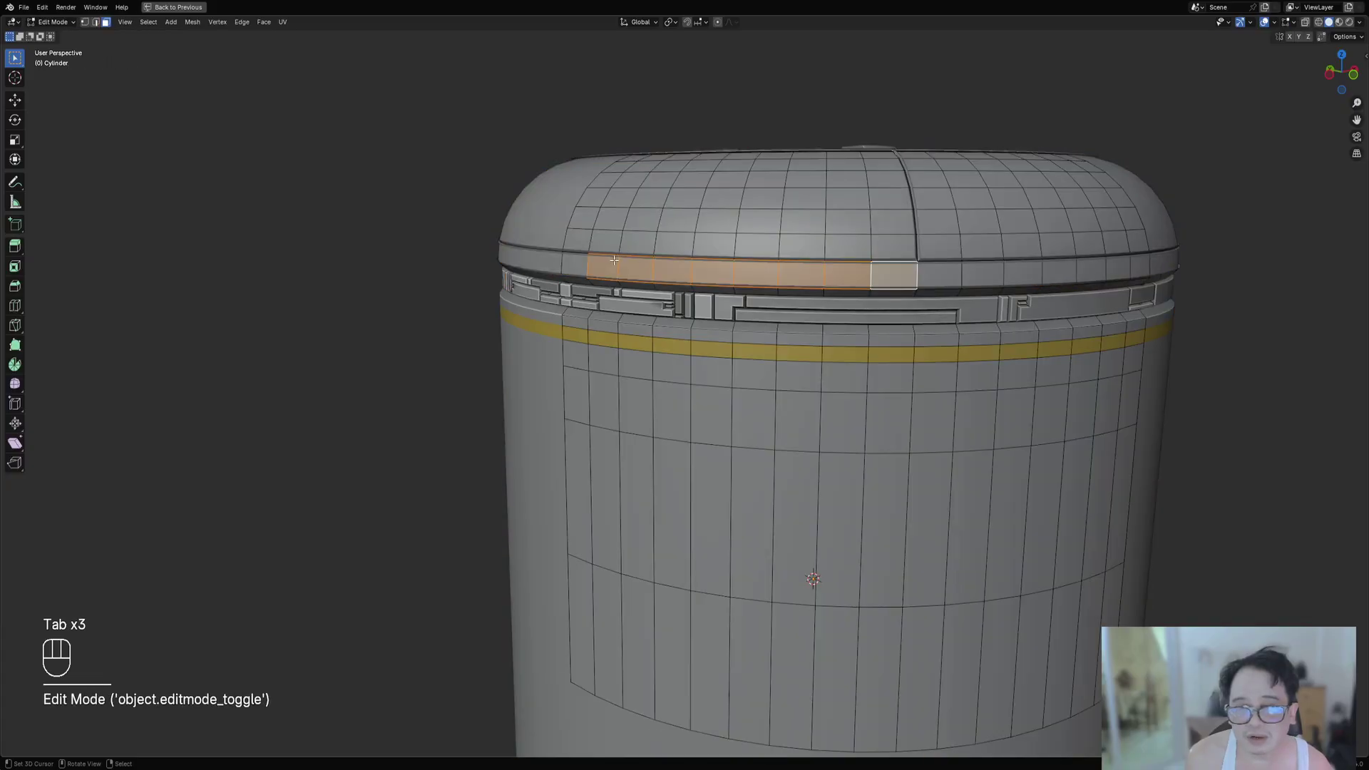
{"action": "right_click", "coordinate": [889, 277], "text": "shift"}
{"action": "middle_click_drag", "start_coordinate": [902, 272], "coordinate": [884, 342], "text": "shift"}
{"action": "key", "text": "Tab"}
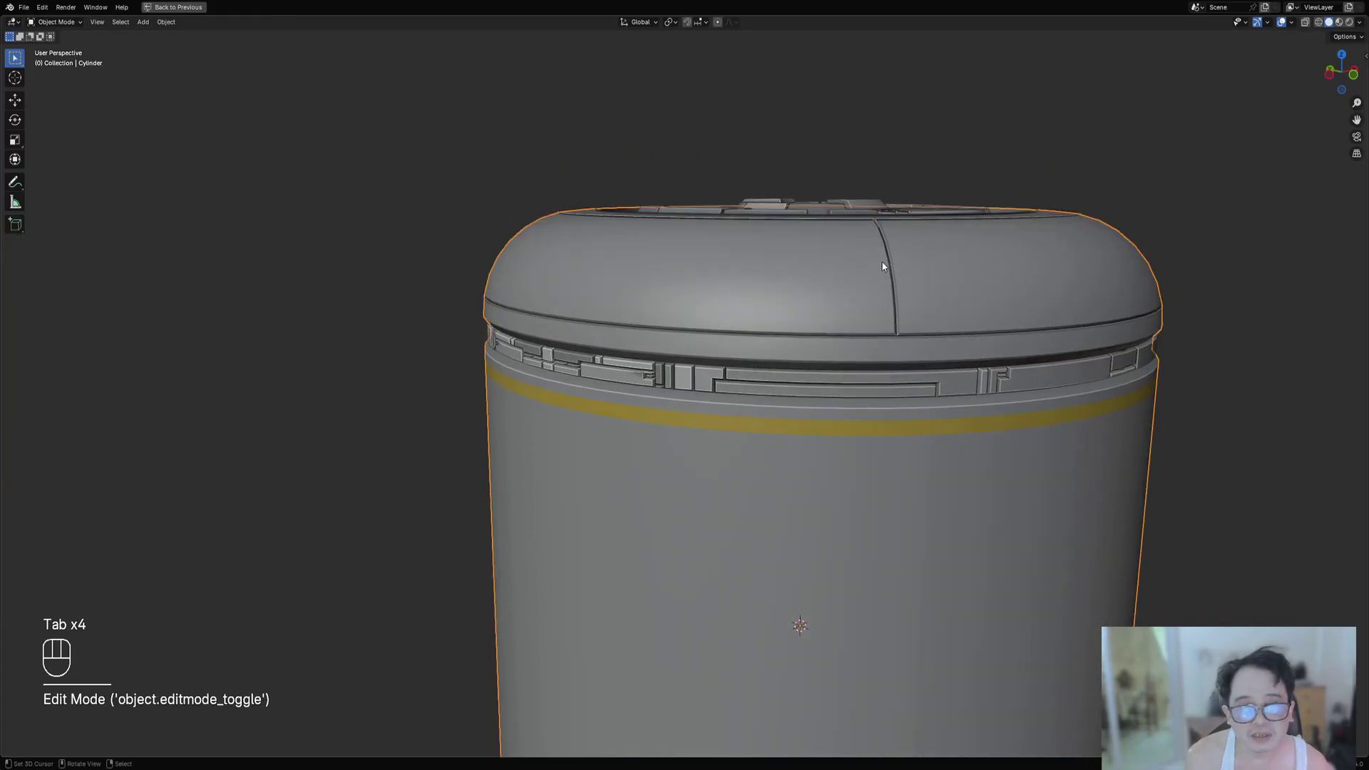
Switch the viewport to Rendered shading and run Random Symbols on the band faces selected beneath the dome.
{"action": "key", "text": "z"}
{"action": "left_click", "coordinate": [913, 224]}
{"action": "key", "text": "shift+q"}
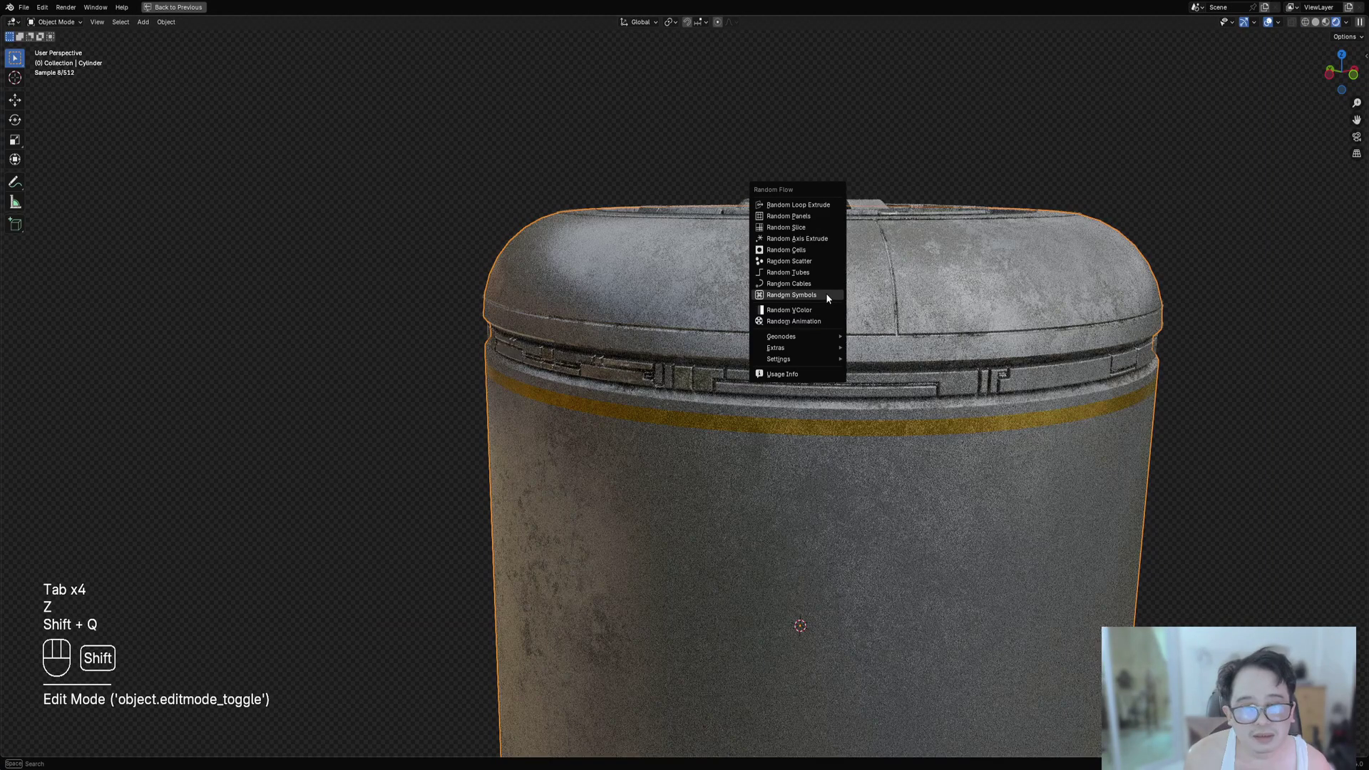
{"action": "left_click", "coordinate": [826, 292]}
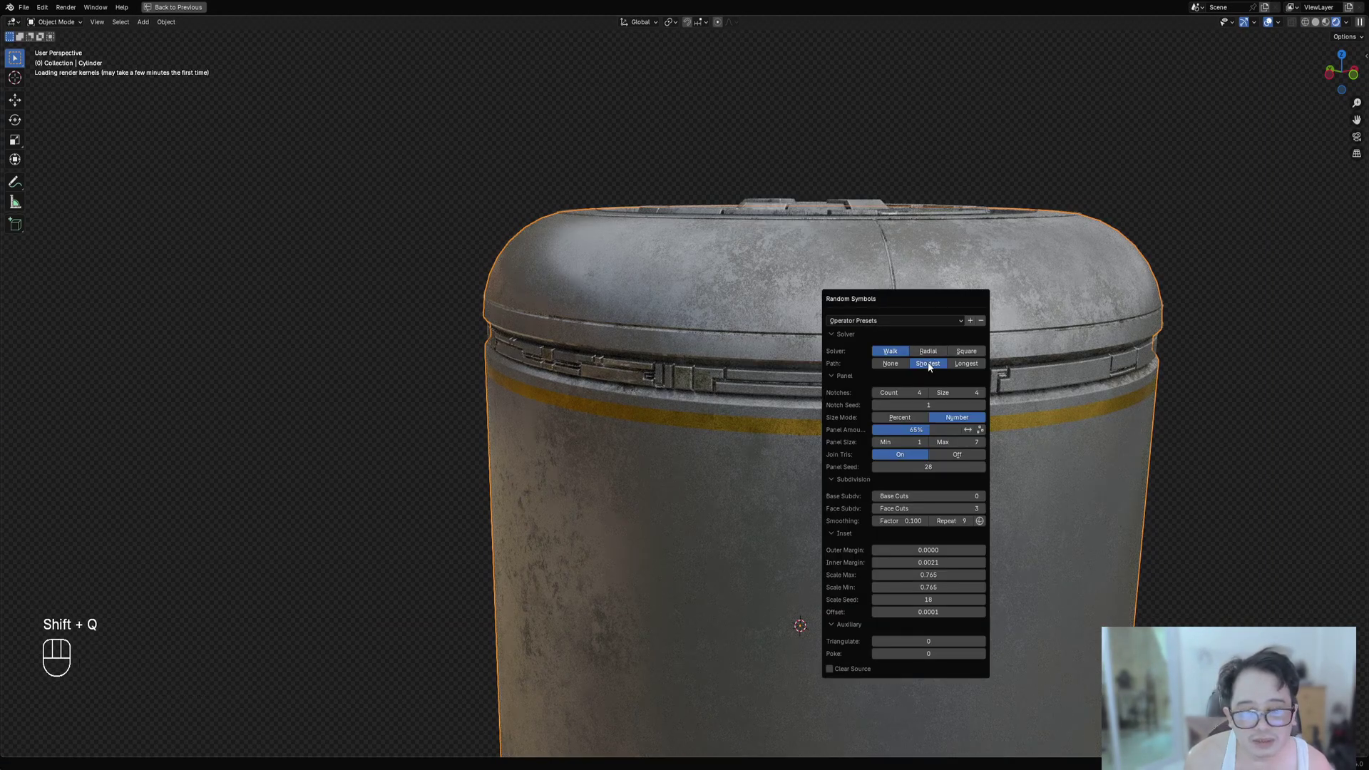
Hide the viewport overlays and examine the new symbols on the band from near and far.
{"action": "scroll", "coordinate": [656, 361], "scroll_direction": "down", "scroll_amount": 3}
{"action": "middle_click_drag", "start_coordinate": [749, 346], "coordinate": [950, 362]}
{"action": "scroll", "coordinate": [989, 336], "scroll_direction": "down", "scroll_amount": 1}
{"action": "key", "text": "shift+alt+z"}
{"action": "scroll", "coordinate": [879, 357], "scroll_direction": "up", "scroll_amount": 4}
{"action": "scroll", "coordinate": [931, 333], "scroll_direction": "down", "scroll_amount": 3}
{"action": "scroll", "coordinate": [875, 342], "scroll_direction": "up", "scroll_amount": 3}
{"action": "scroll", "coordinate": [894, 350], "scroll_direction": "up", "scroll_amount": 2}
{"action": "scroll", "coordinate": [951, 363], "scroll_direction": "down", "scroll_amount": 2}
Reopen the Random Symbols settings and set the Panel Seed to 32.
{"action": "key", "text": "F9"}
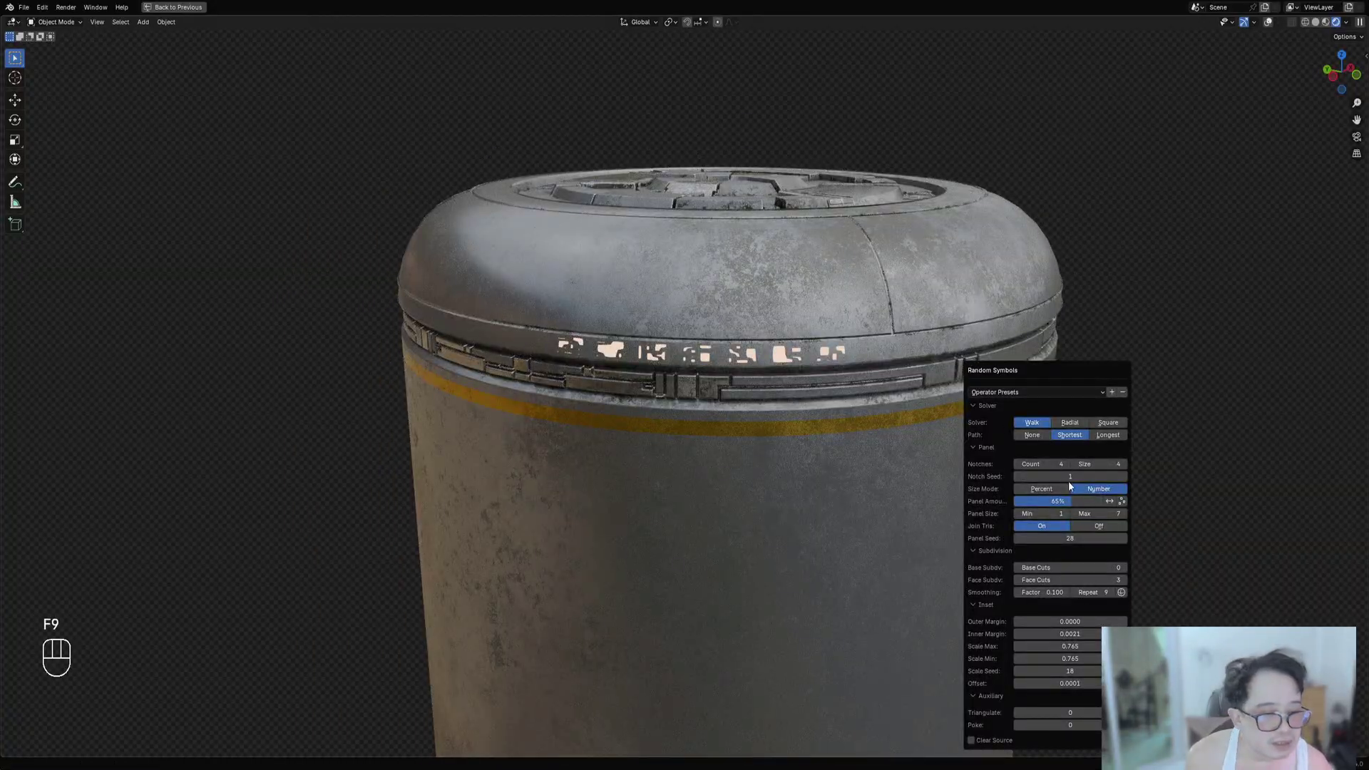
{"action": "scroll", "coordinate": [1089, 464], "scroll_direction": "up", "scroll_amount": 1, "text": "ctrl"}
{"action": "scroll", "coordinate": [1089, 464], "scroll_direction": "down", "scroll_amount": 1, "text": "ctrl"}
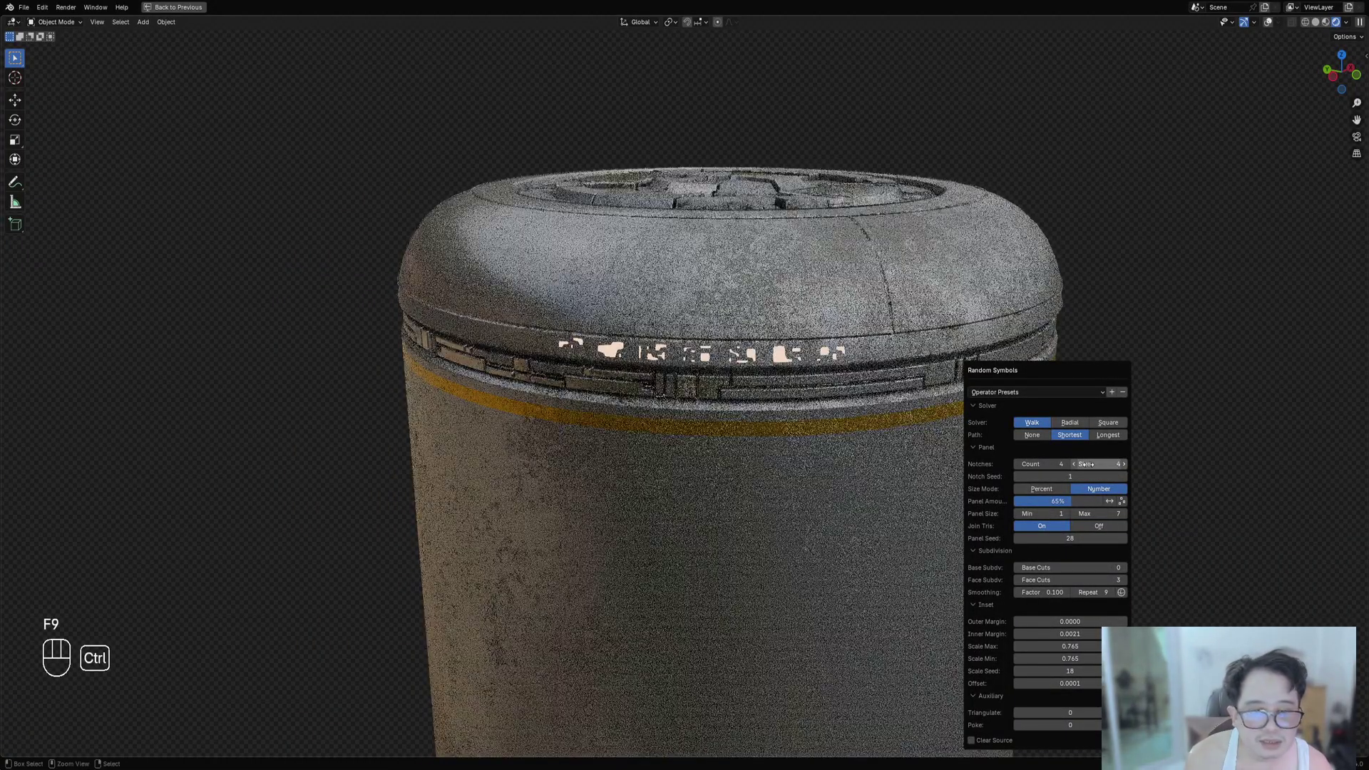
{"action": "scroll", "coordinate": [1084, 537], "scroll_direction": "up", "scroll_amount": 1, "text": "ctrl"}
{"action": "scroll", "coordinate": [1085, 537], "scroll_direction": "up", "scroll_amount": 3, "text": "ctrl"}
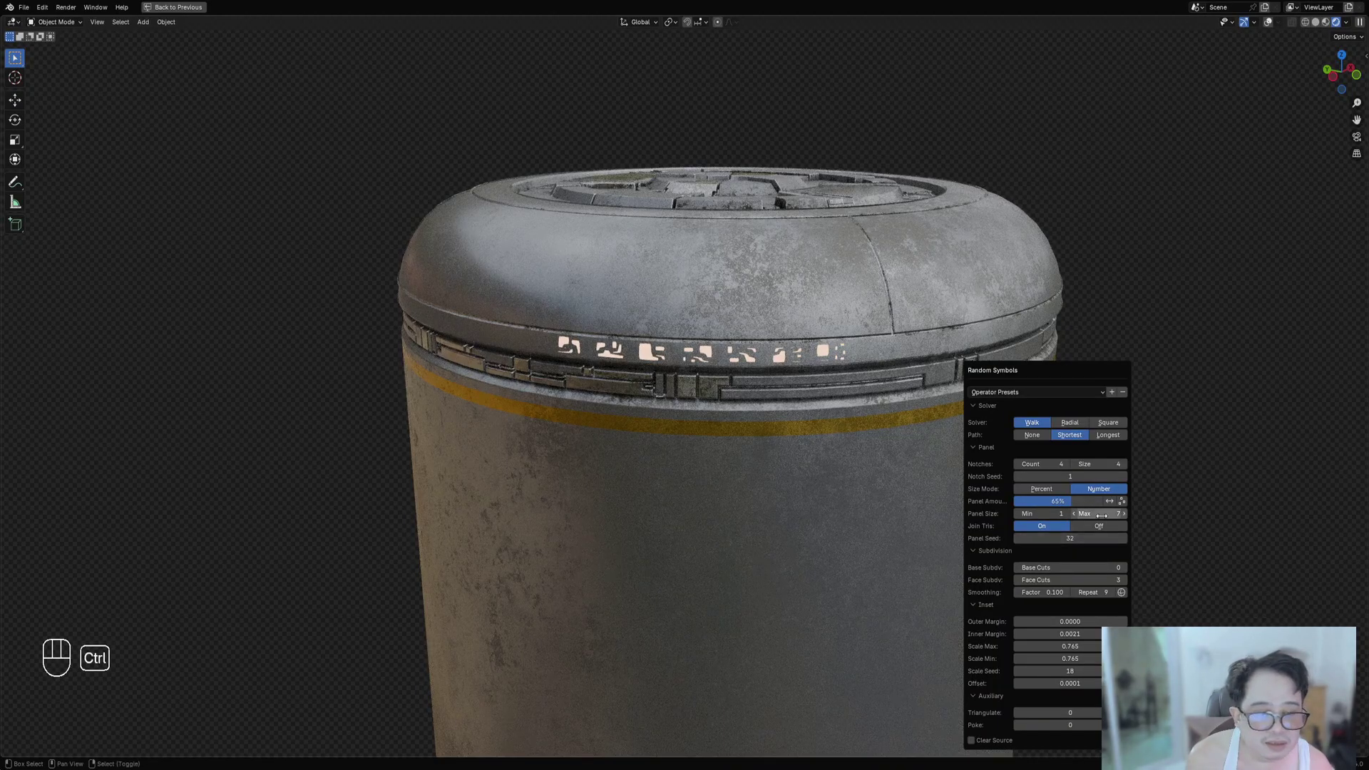
Try Notches Count values of 3 and 9 on the symbols, then return the count to 4.
{"action": "mouse_move", "coordinate": [1094, 514]}
{"action": "left_mouse_down", "text": "shift"}
{"action": "mouse_move", "coordinate": [1134, 514]}
{"action": "mouse_move", "coordinate": [1093, 515]}
{"action": "left_mouse_up", "text": "shift"}
{"action": "scroll", "coordinate": [1045, 464], "scroll_direction": "down", "scroll_amount": 4, "text": "ctrl"}
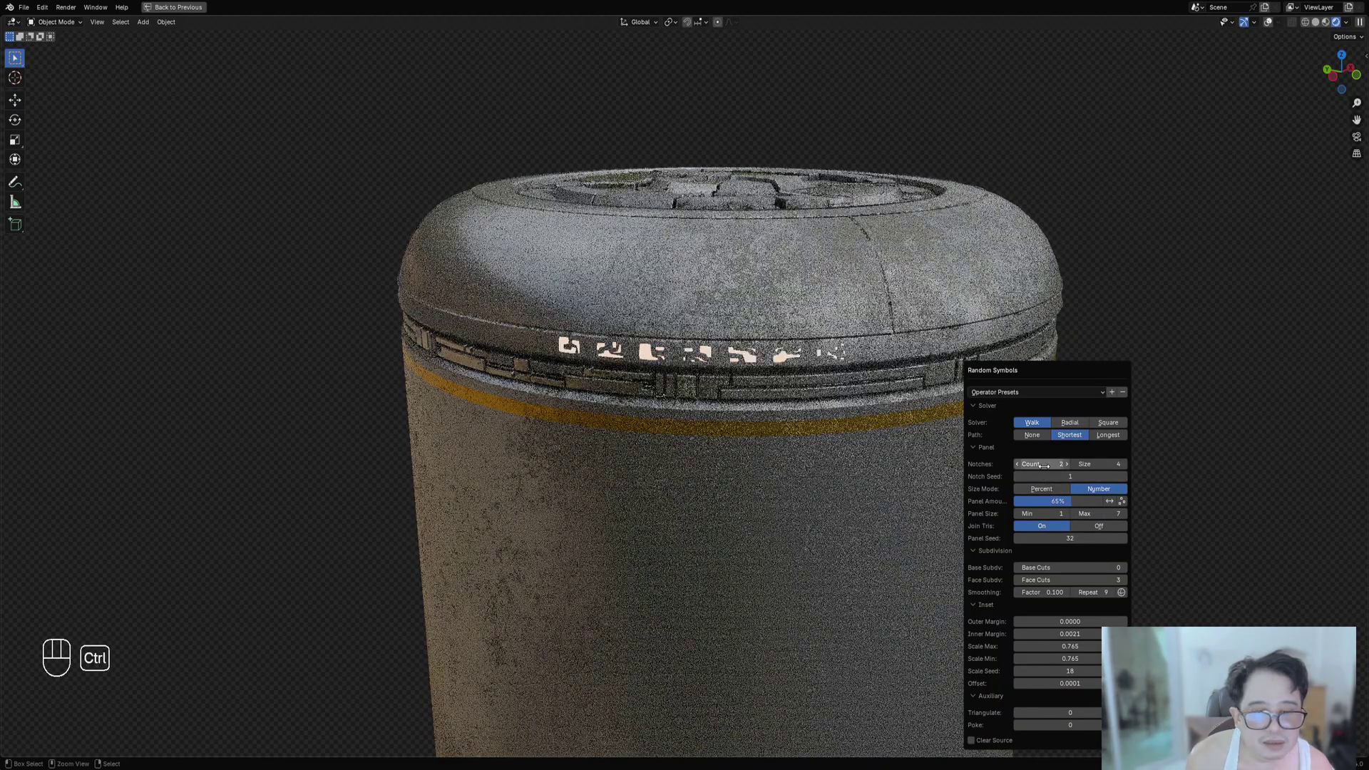
{"action": "scroll", "coordinate": [1045, 466], "scroll_direction": "up", "scroll_amount": 6, "text": "ctrl"}
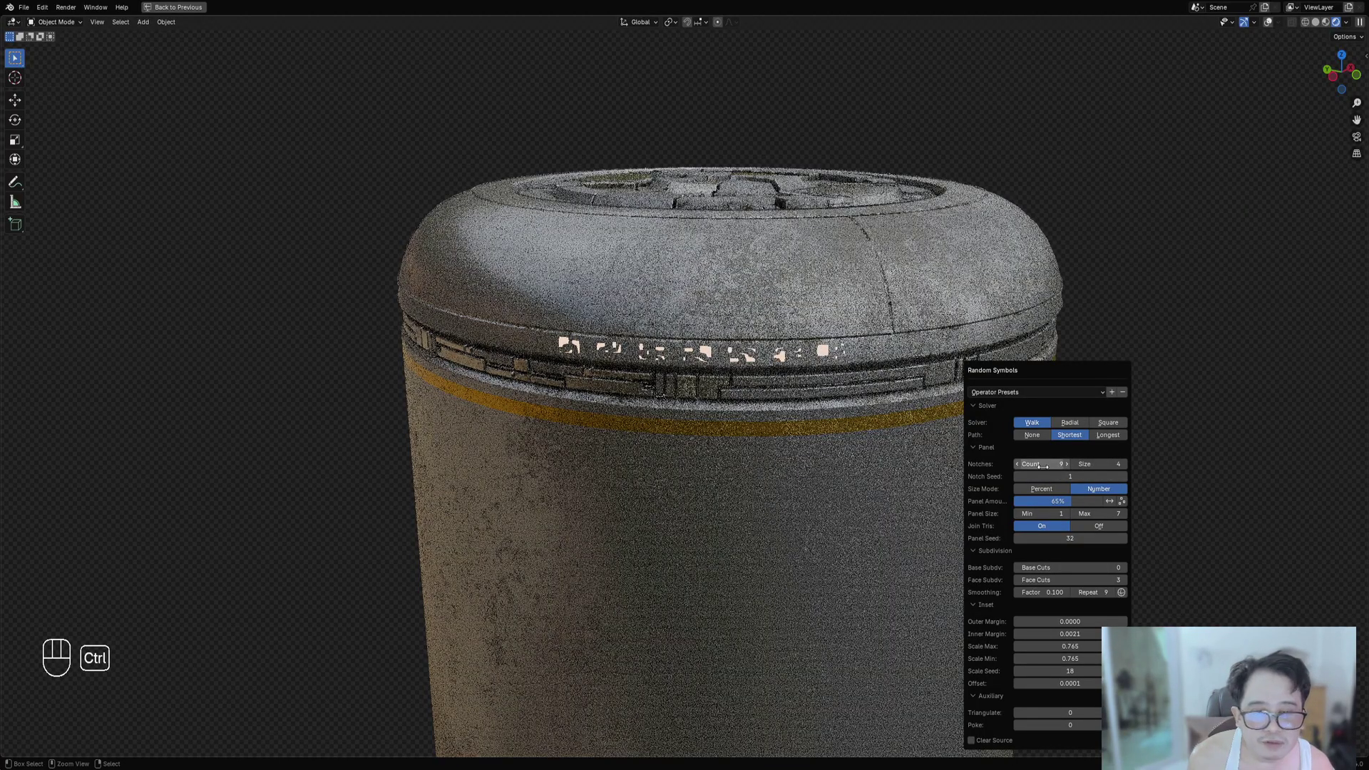
{"action": "scroll", "coordinate": [1044, 466], "scroll_direction": "down", "scroll_amount": 2, "text": "ctrl"}
{"action": "scroll", "coordinate": [1043, 465], "scroll_direction": "down", "scroll_amount": 2, "text": "ctrl"}
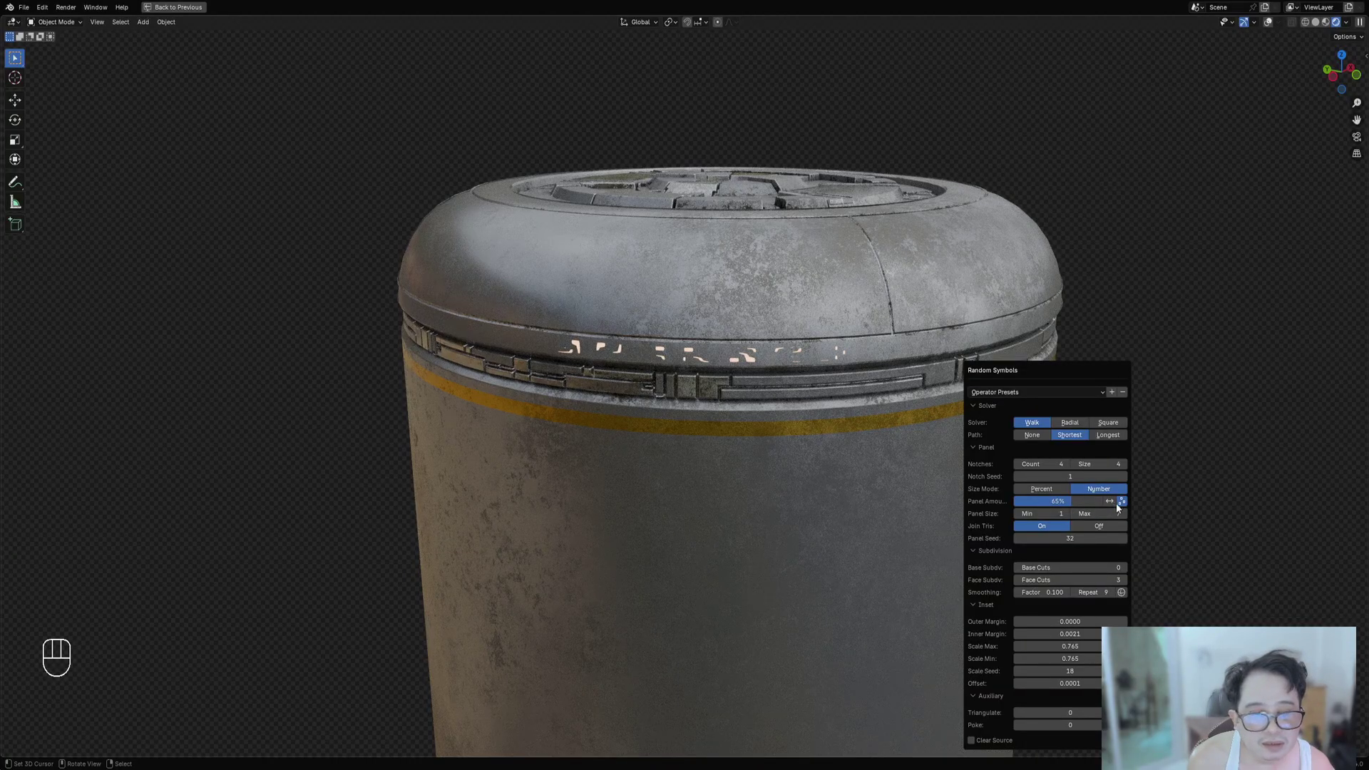
Set the Panel Amount to 90% and compare the symbols with its randomise option off and on, leaving it on.
{"action": "left_click_drag", "start_coordinate": [1072, 503], "coordinate": [1093, 502]}
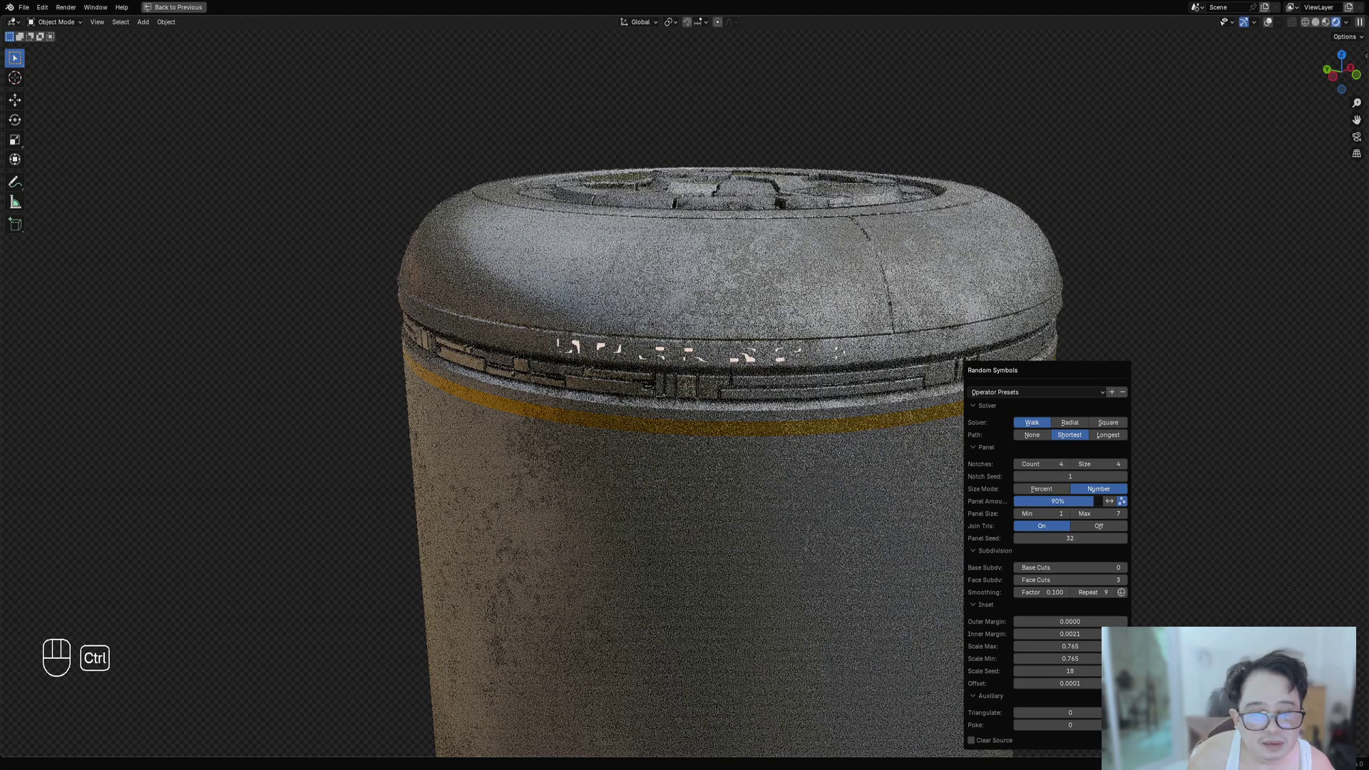
{"action": "left_click", "coordinate": [1123, 502]}
{"action": "left_click", "coordinate": [1122, 502]}
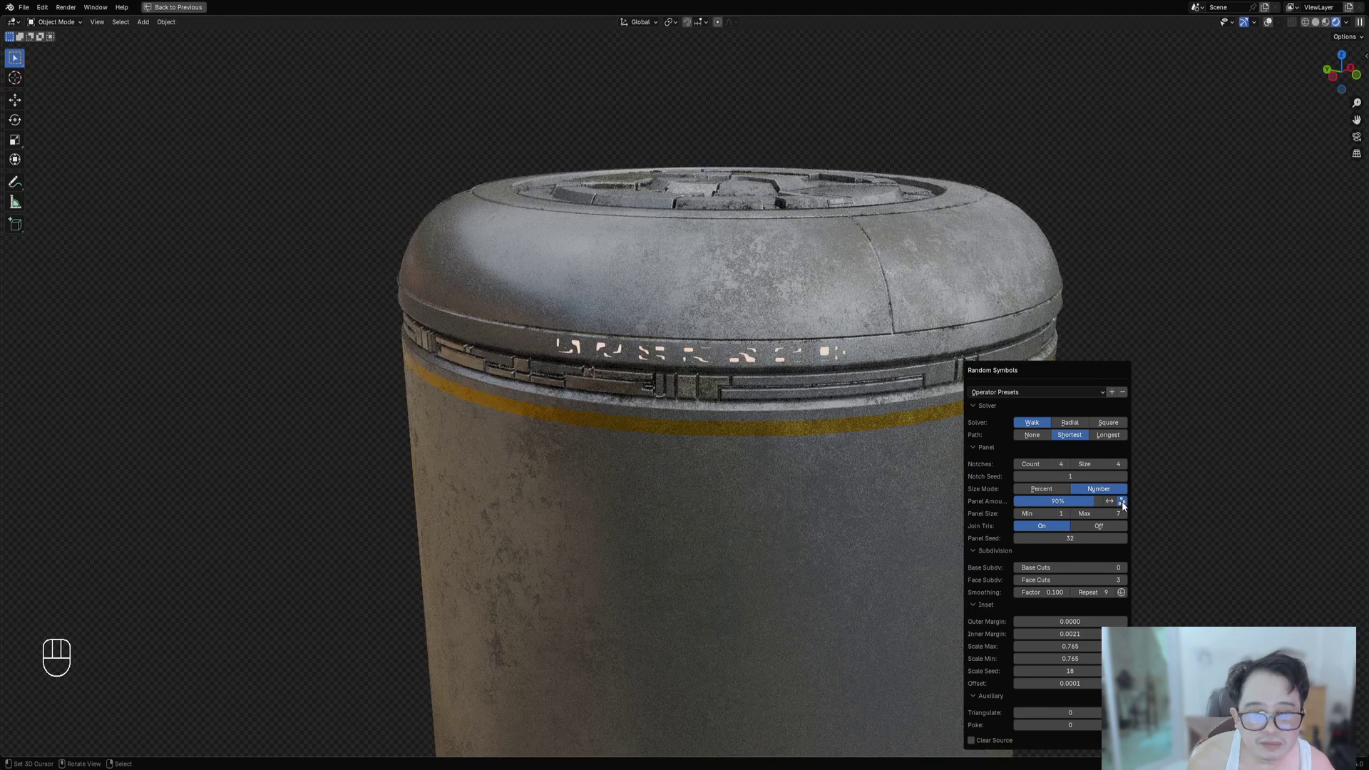
{"action": "left_click", "coordinate": [1122, 502]}
{"action": "left_click", "coordinate": [1122, 502]}
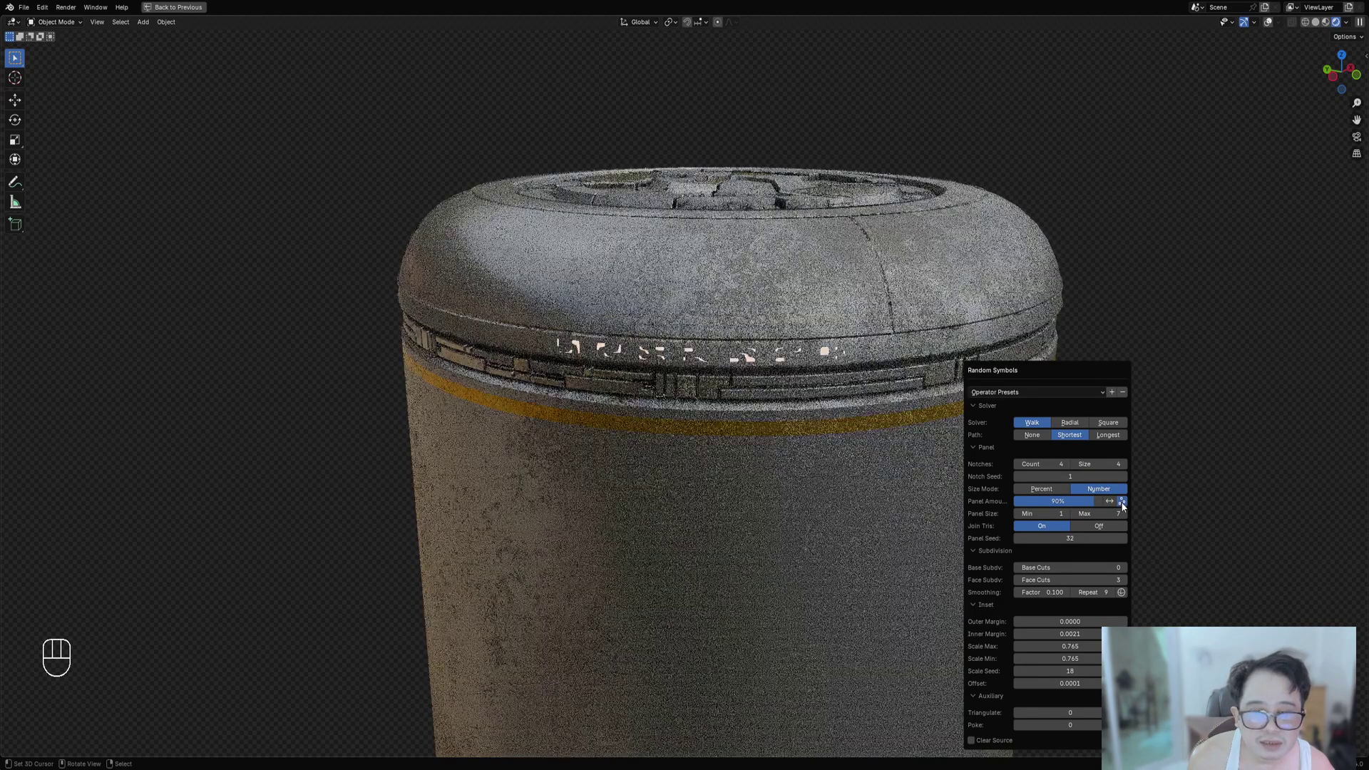
Set the symbols' Offset to -0.0073 while viewing the band edge closely, and return to the front view of the cylinder.
{"action": "middle_click_drag", "start_coordinate": [726, 494], "coordinate": [798, 477]}
{"action": "key", "text": "F9"}
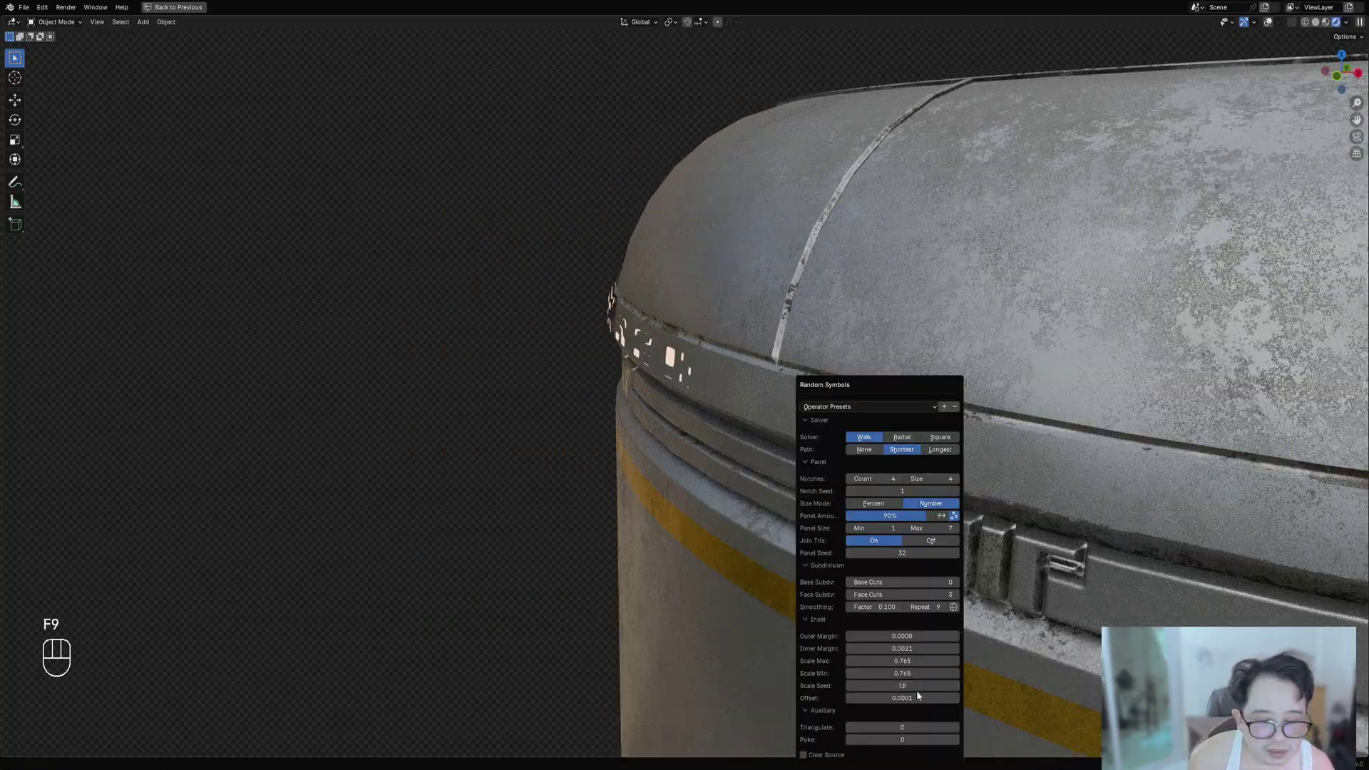
{"action": "left_click_drag", "start_coordinate": [915, 696], "coordinate": [861, 696], "text": "shift"}
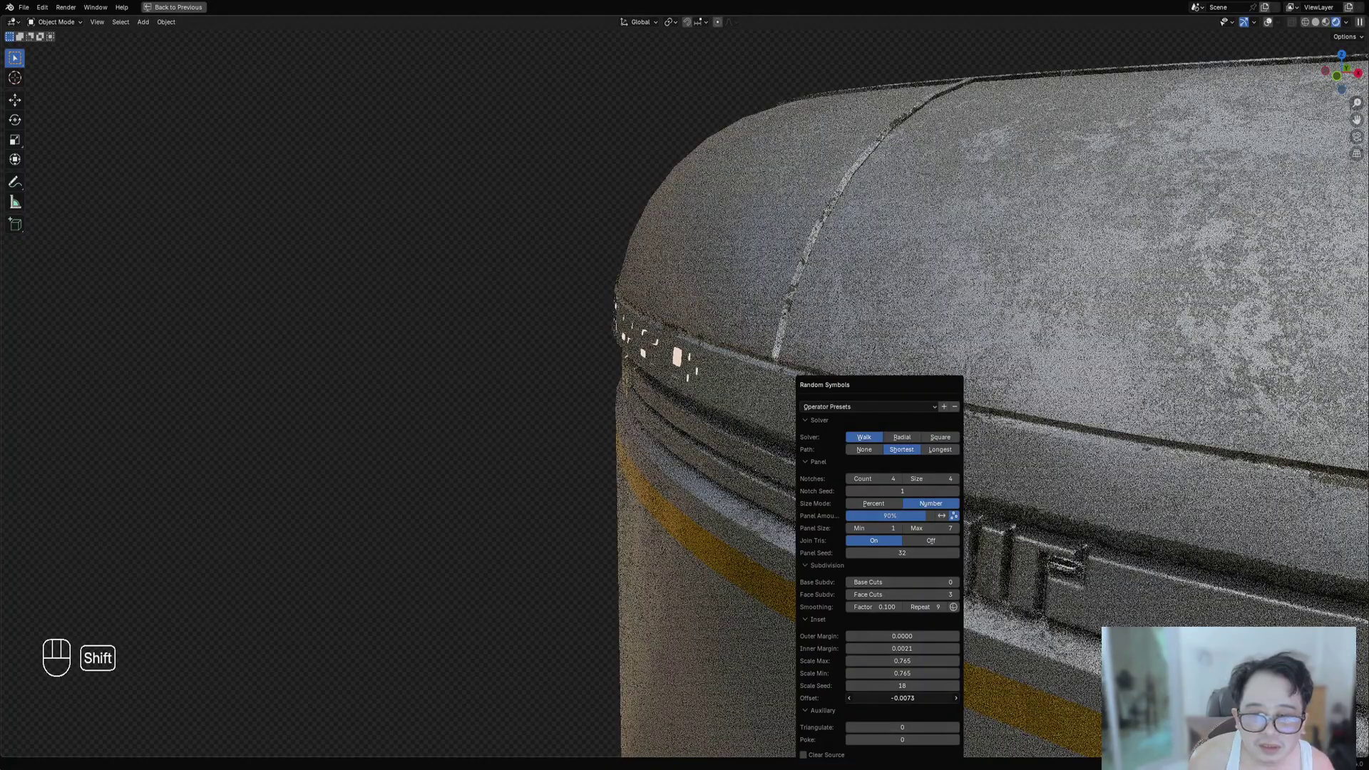
{"action": "scroll", "coordinate": [725, 502], "scroll_direction": "down", "scroll_amount": 4}
{"action": "middle_click_drag", "start_coordinate": [725, 502], "coordinate": [887, 475]}
{"action": "scroll", "coordinate": [887, 474], "scroll_direction": "up", "scroll_amount": 3}
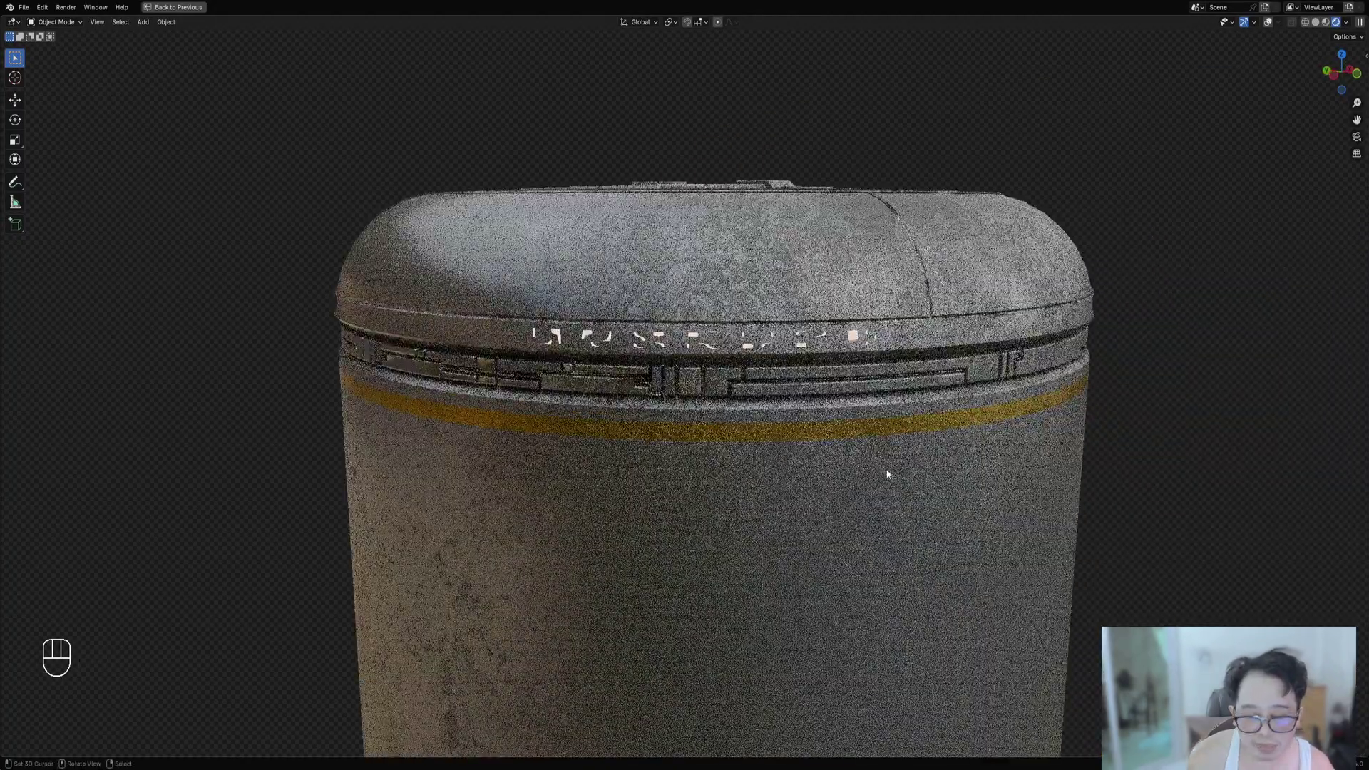
Compare symbol shapes with Smoothing Repeat at 0 and then 4, advancing the Panel Seed to 36 and then 40.
{"action": "key", "text": "F9"}
{"action": "scroll", "coordinate": [1017, 607], "scroll_direction": "down", "scroll_amount": 9, "text": "ctrl"}
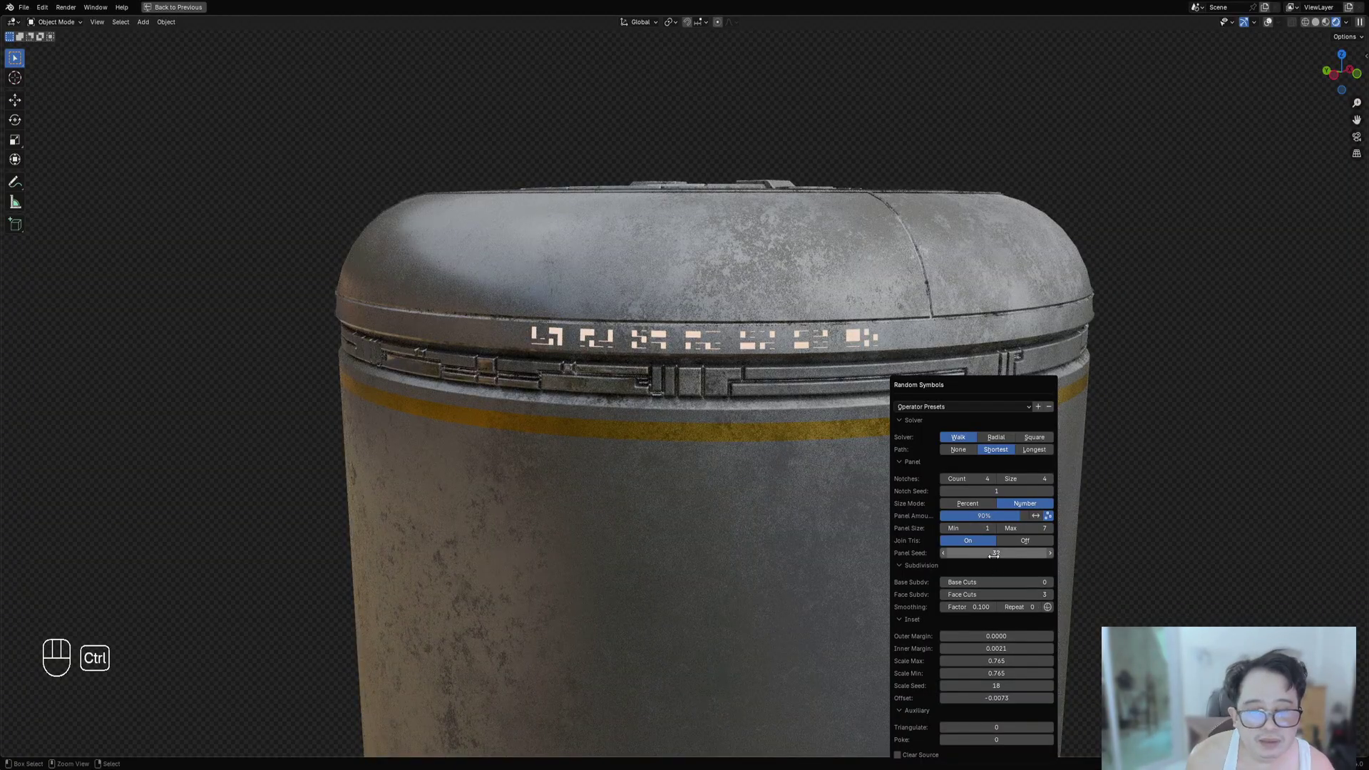
{"action": "scroll", "coordinate": [1013, 554], "scroll_direction": "up", "scroll_amount": 4, "text": "ctrl"}
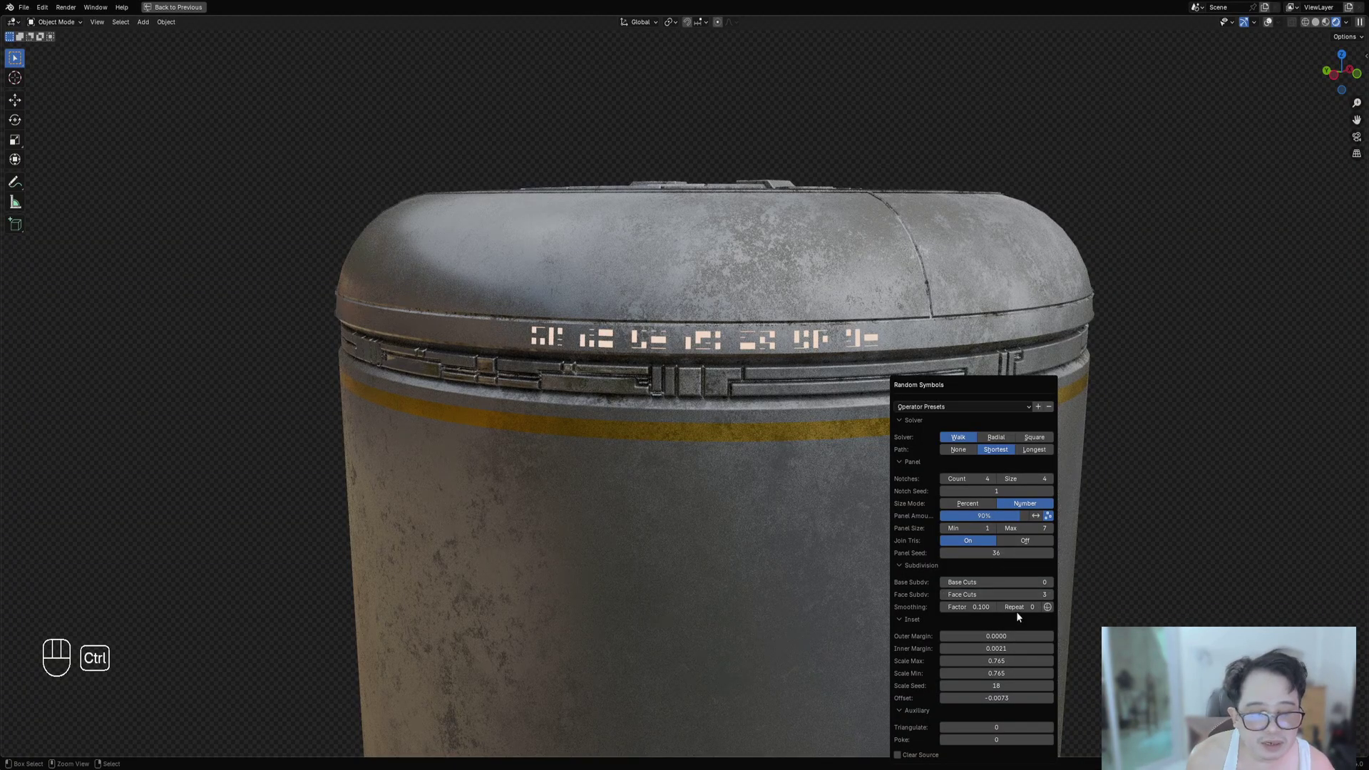
{"action": "scroll", "coordinate": [1016, 607], "scroll_direction": "up", "scroll_amount": 4, "text": "ctrl"}
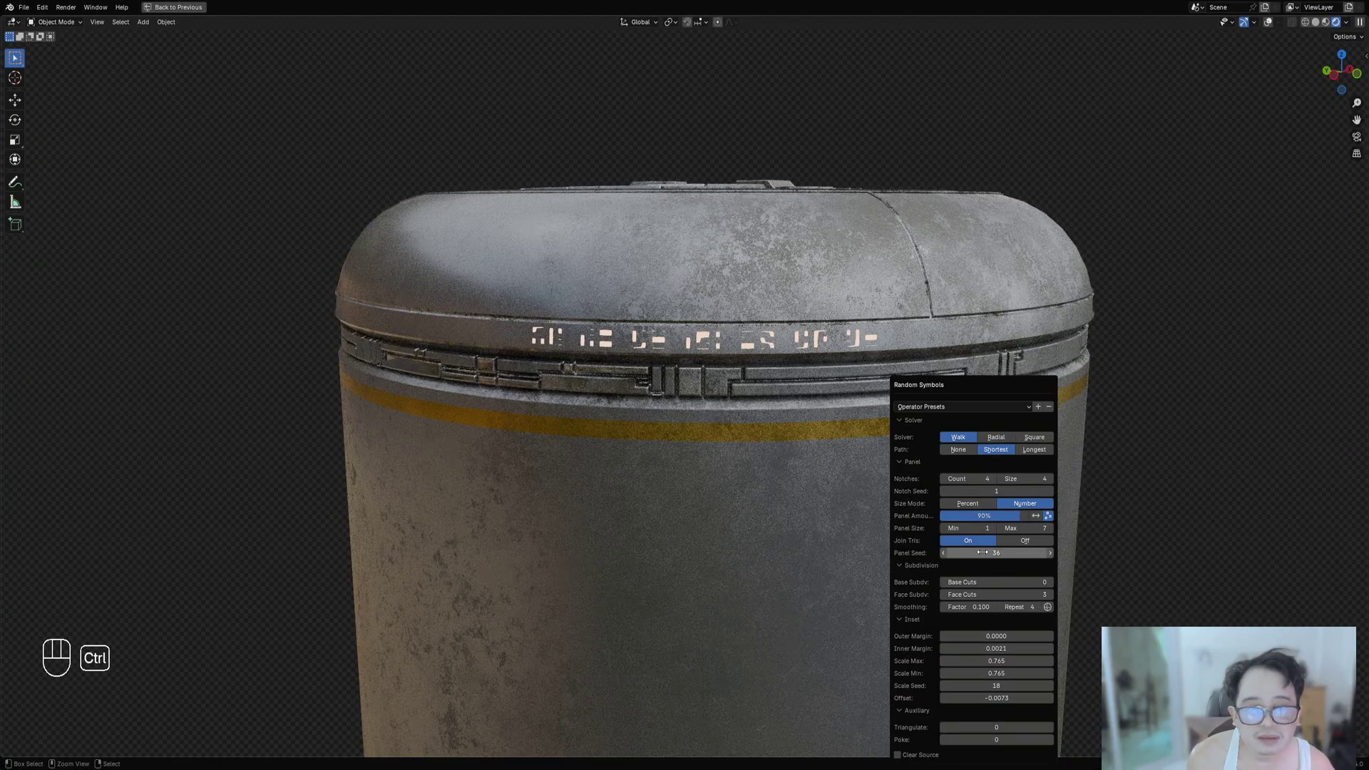
{"action": "scroll", "coordinate": [983, 553], "scroll_direction": "up", "scroll_amount": 4, "text": "ctrl"}
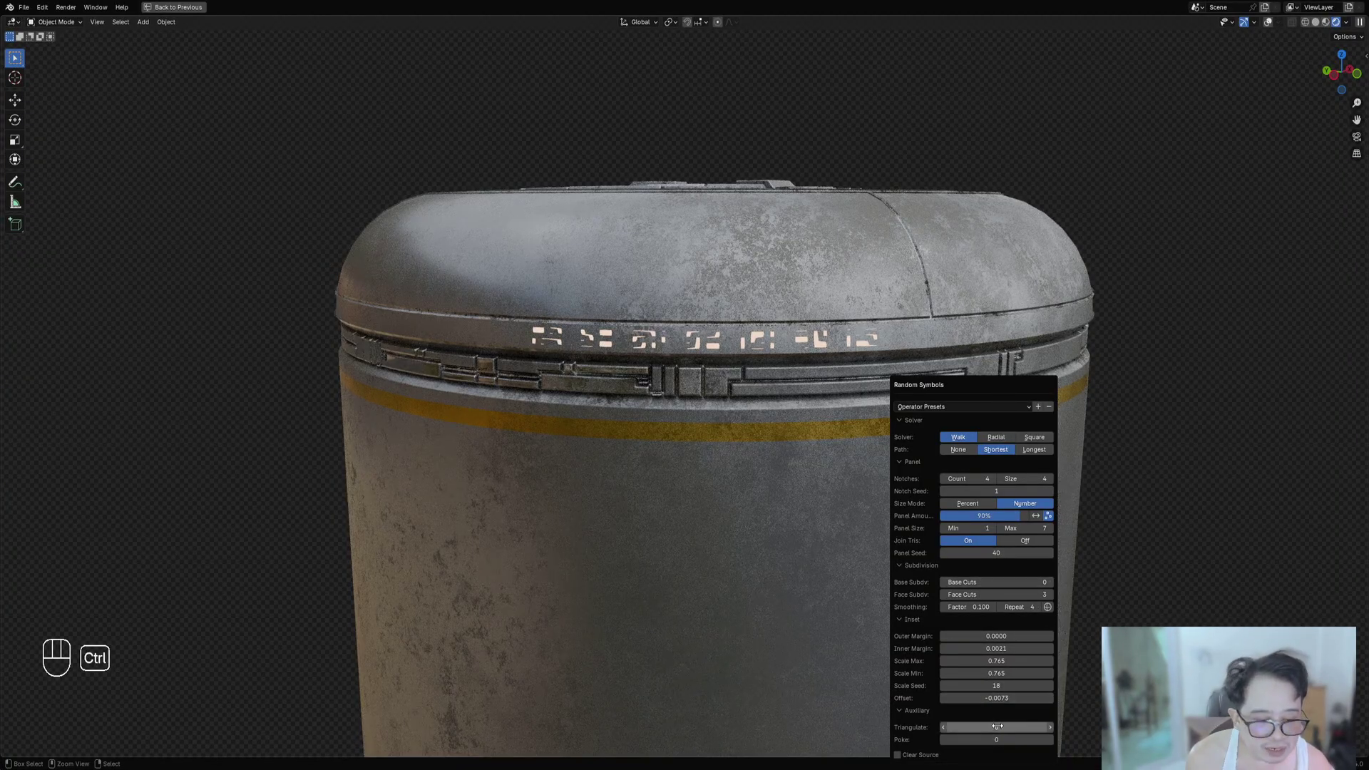
Try Triangulate and Poke at 6, then set both to 5.
{"action": "scroll", "coordinate": [997, 728], "scroll_direction": "up", "scroll_amount": 3, "text": "ctrl"}
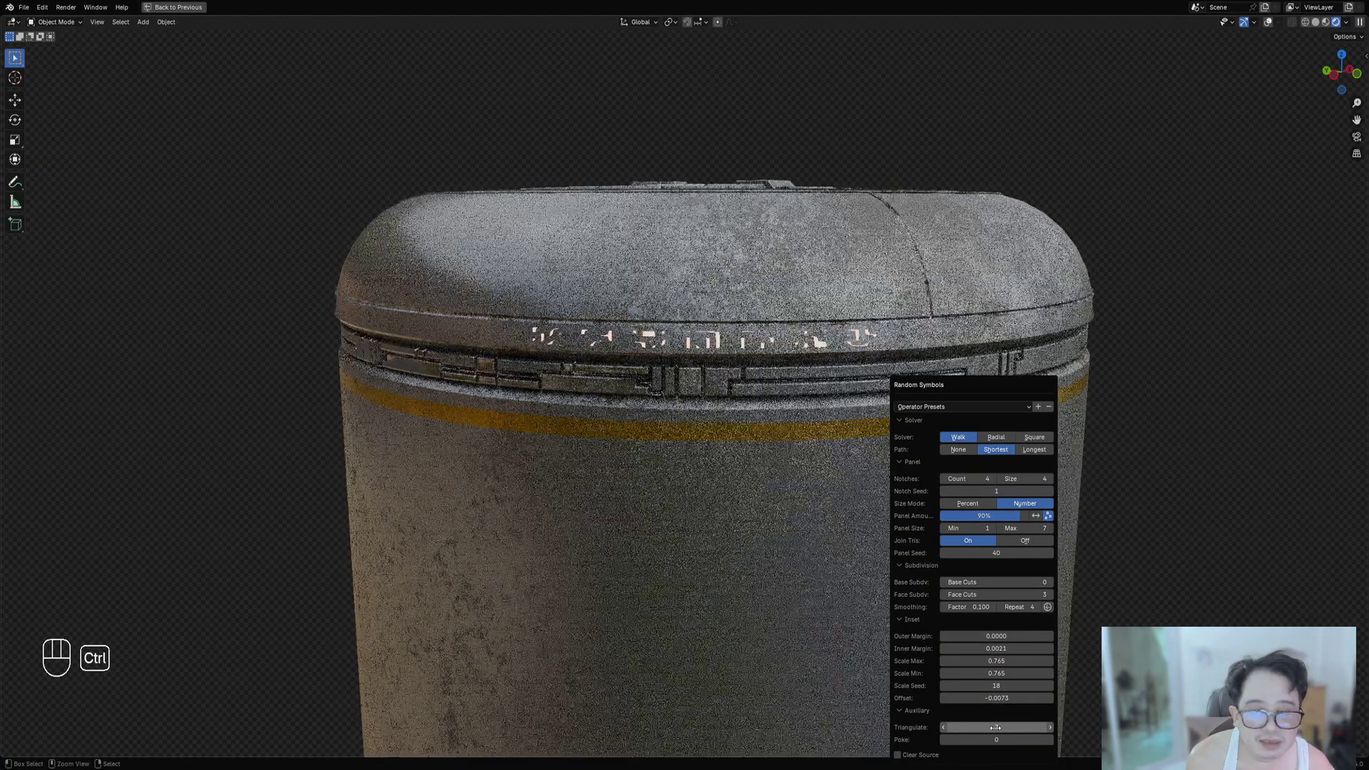
{"action": "scroll", "coordinate": [996, 727], "scroll_direction": "up", "scroll_amount": 3, "text": "ctrl"}
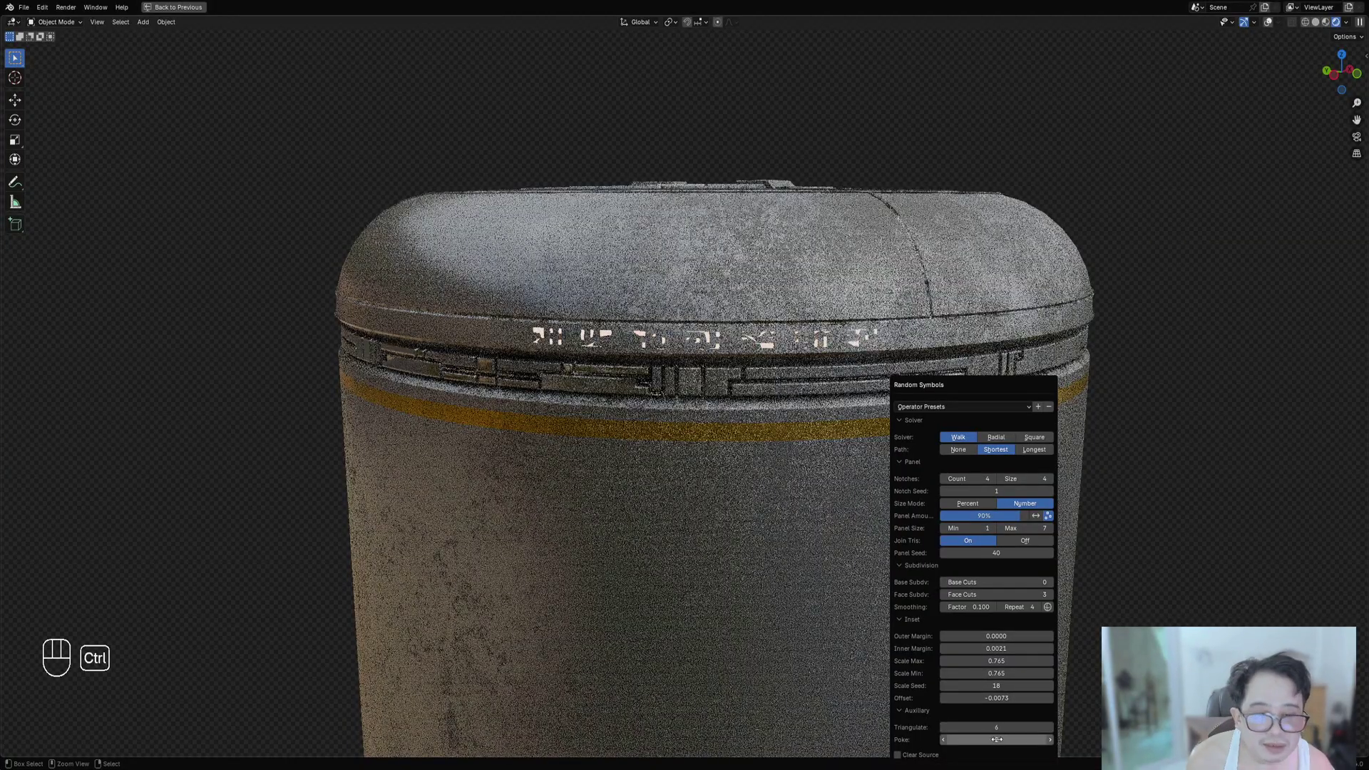
{"action": "scroll", "coordinate": [998, 739], "scroll_direction": "up", "scroll_amount": 4, "text": "ctrl"}
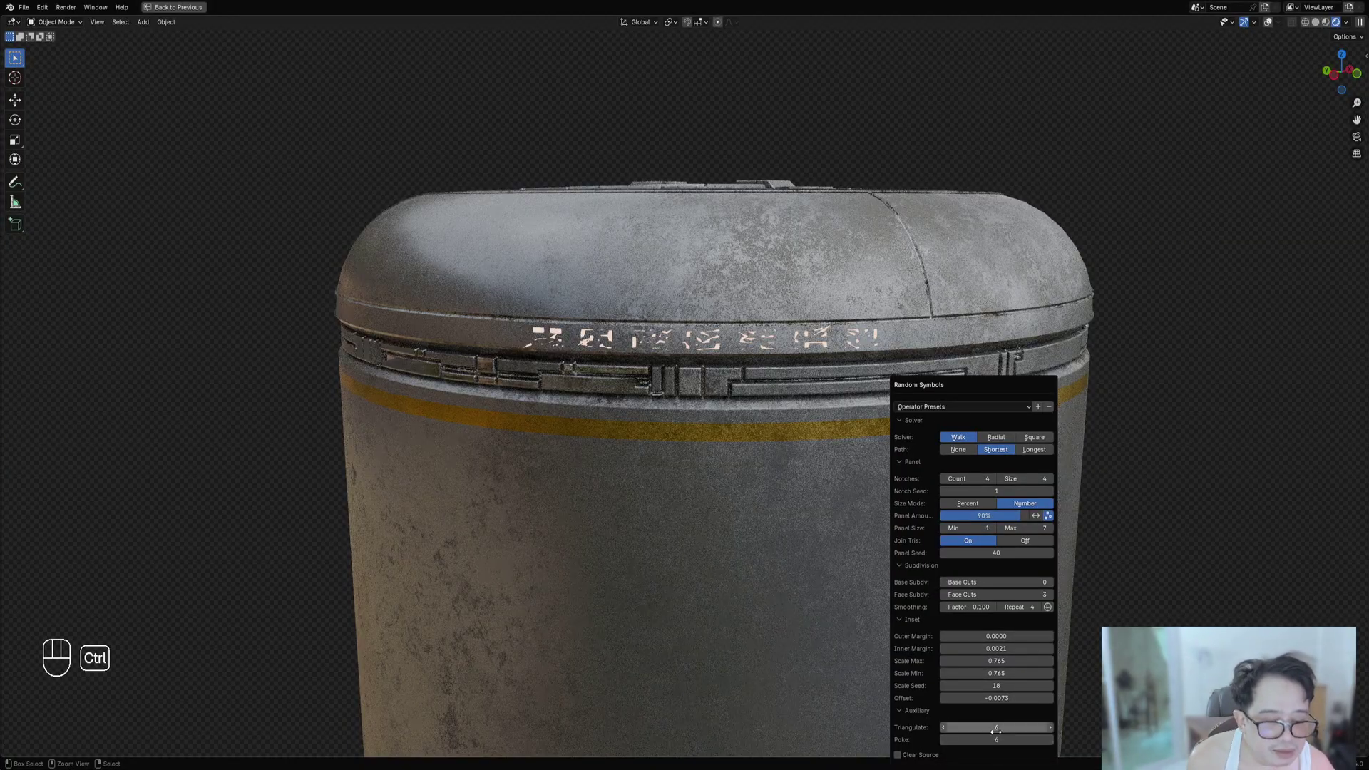
{"action": "scroll", "coordinate": [996, 728], "scroll_direction": "down", "scroll_amount": 1, "text": "ctrl"}
{"action": "scroll", "coordinate": [997, 739], "scroll_direction": "down", "scroll_amount": 1, "text": "ctrl"}
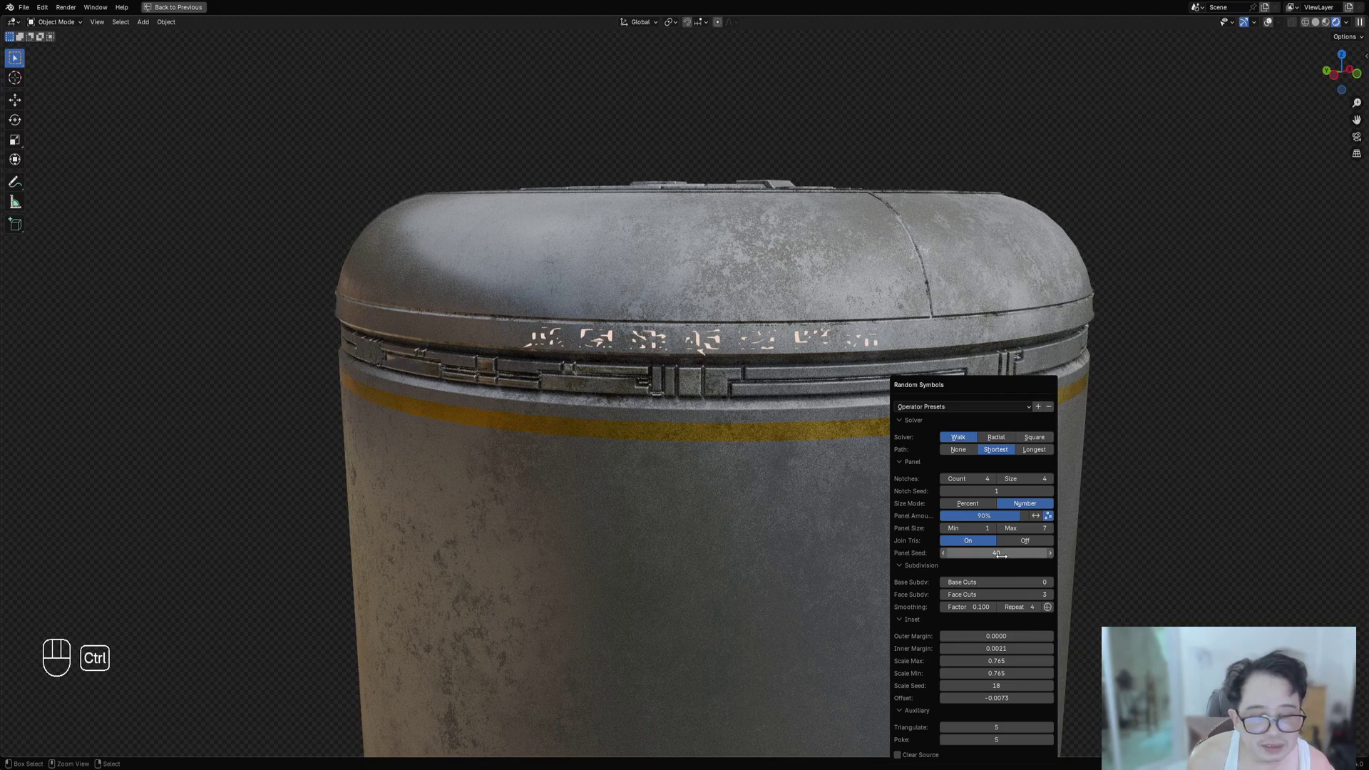
Reduce the Smoothing Repeat to 1 and advance the Panel Seed to 46.
{"action": "scroll", "coordinate": [1029, 608], "scroll_direction": "down", "scroll_amount": 2, "text": "ctrl"}
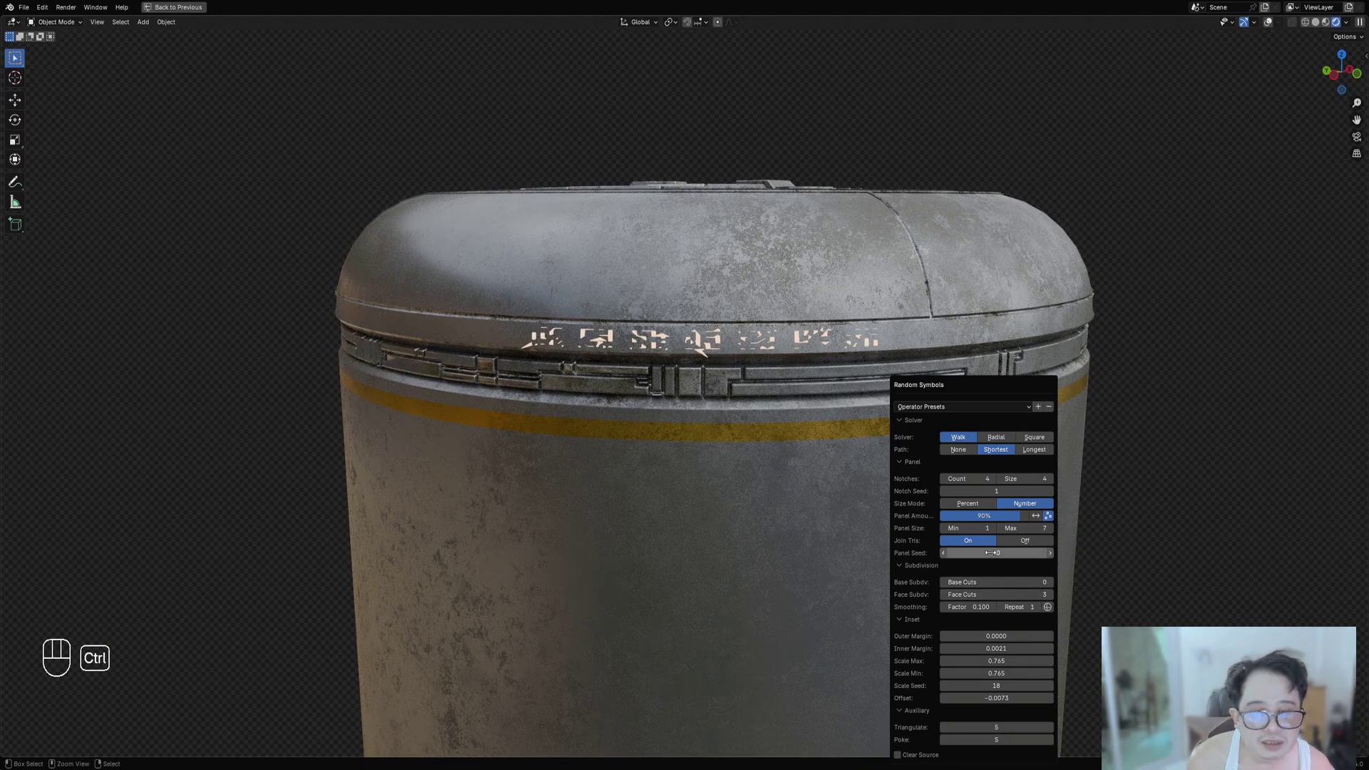
{"action": "scroll", "coordinate": [992, 553], "scroll_direction": "down", "scroll_amount": 2, "text": "ctrl"}
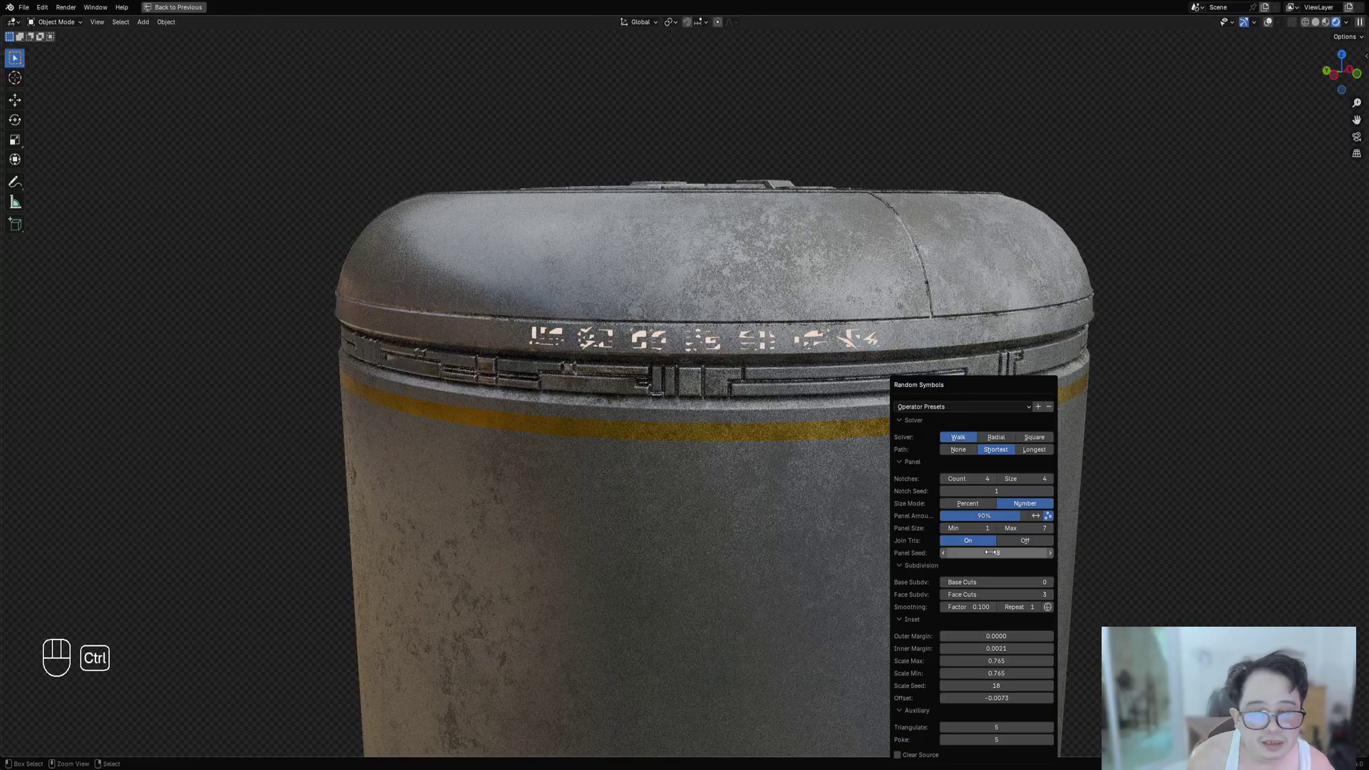
{"action": "scroll", "coordinate": [991, 552], "scroll_direction": "down", "scroll_amount": 2, "text": "ctrl"}
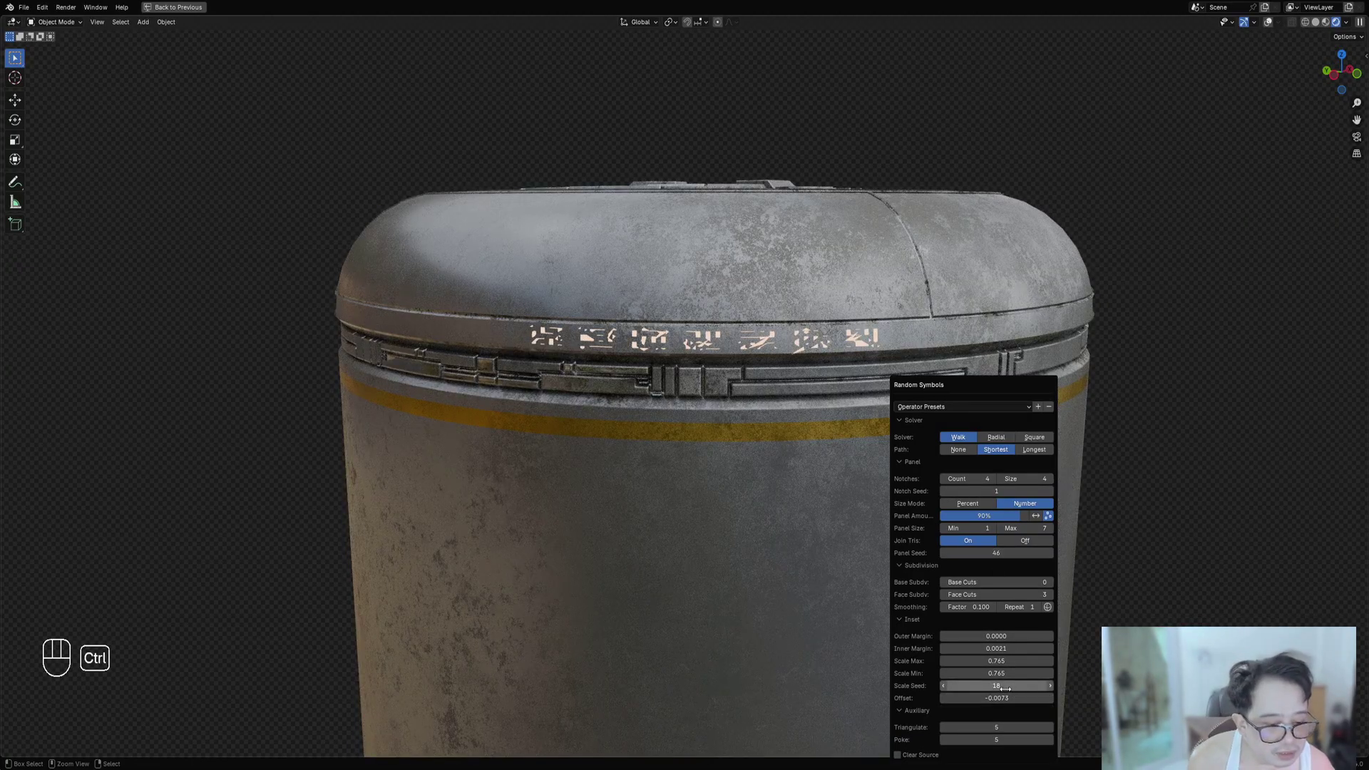
Set the symbols' Inner Margin to 0.0011 and the Smoothing Repeat to 5.
{"action": "mouse_move", "coordinate": [1006, 693]}
{"action": "left_mouse_down", "text": "shift"}
{"action": "mouse_move", "coordinate": [1020, 686]}
{"action": "mouse_move", "coordinate": [1007, 699]}
{"action": "left_mouse_up", "text": "shift"}
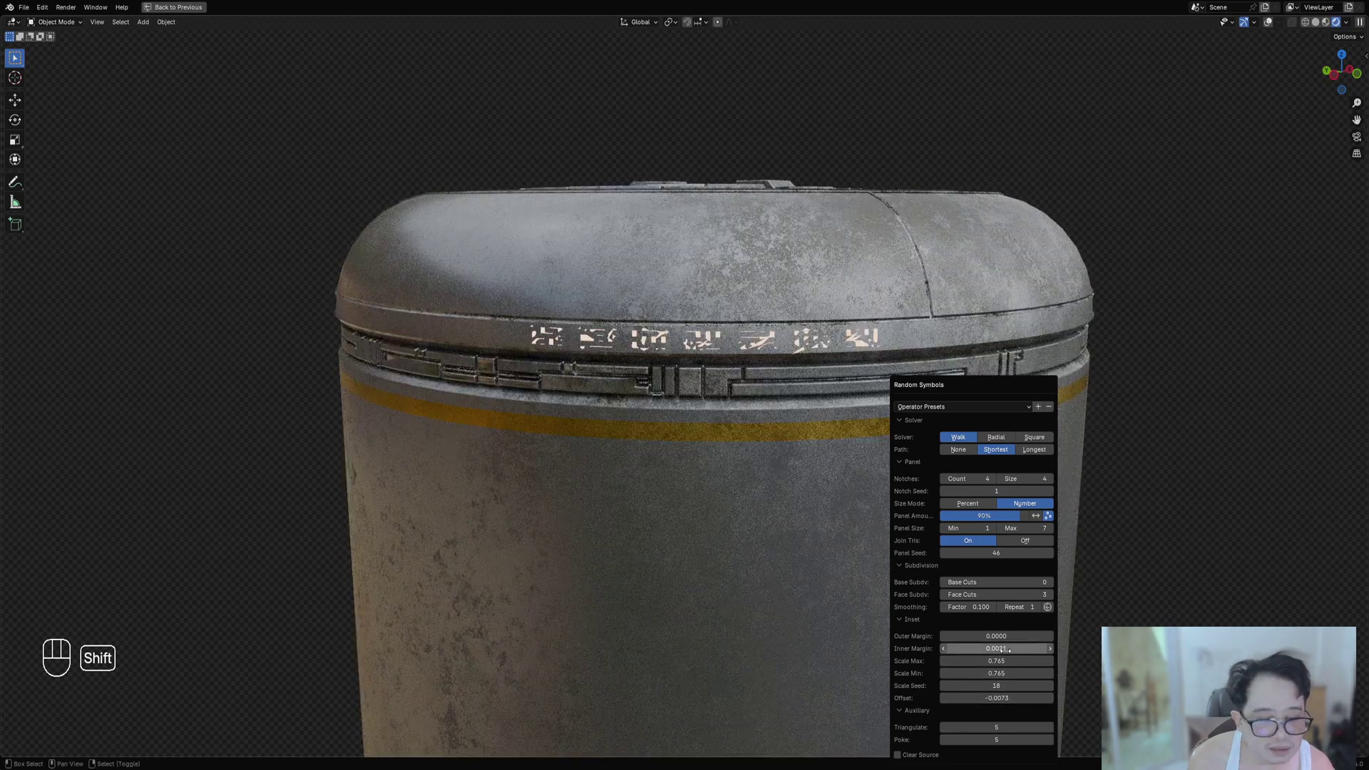
{"action": "scroll", "coordinate": [1003, 648], "scroll_direction": "down", "scroll_amount": 2, "text": "ctrl"}
{"action": "scroll", "coordinate": [1003, 648], "scroll_direction": "up", "scroll_amount": 3, "text": "ctrl"}
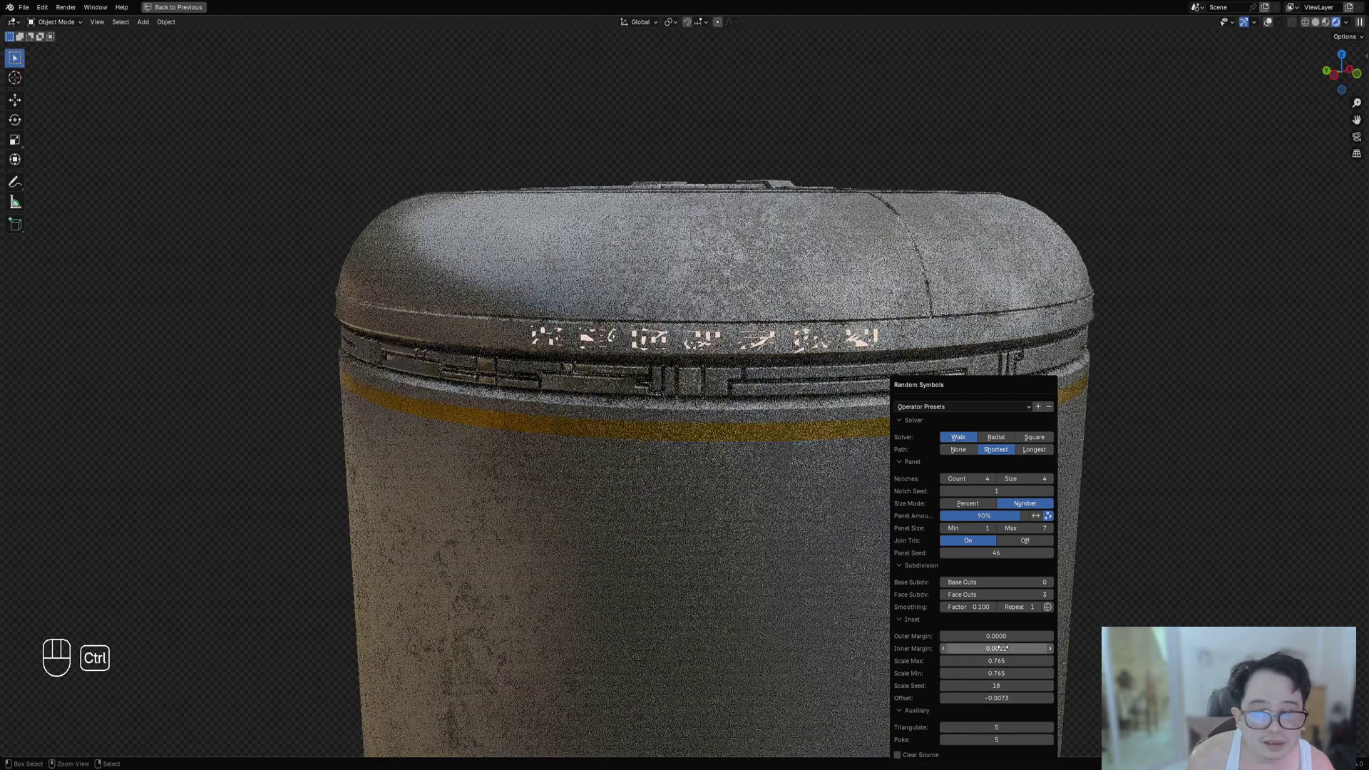
{"action": "scroll", "coordinate": [1003, 649], "scroll_direction": "down", "scroll_amount": 1, "text": "ctrl"}
{"action": "scroll", "coordinate": [1002, 648], "scroll_direction": "down", "scroll_amount": 1, "text": "ctrl"}
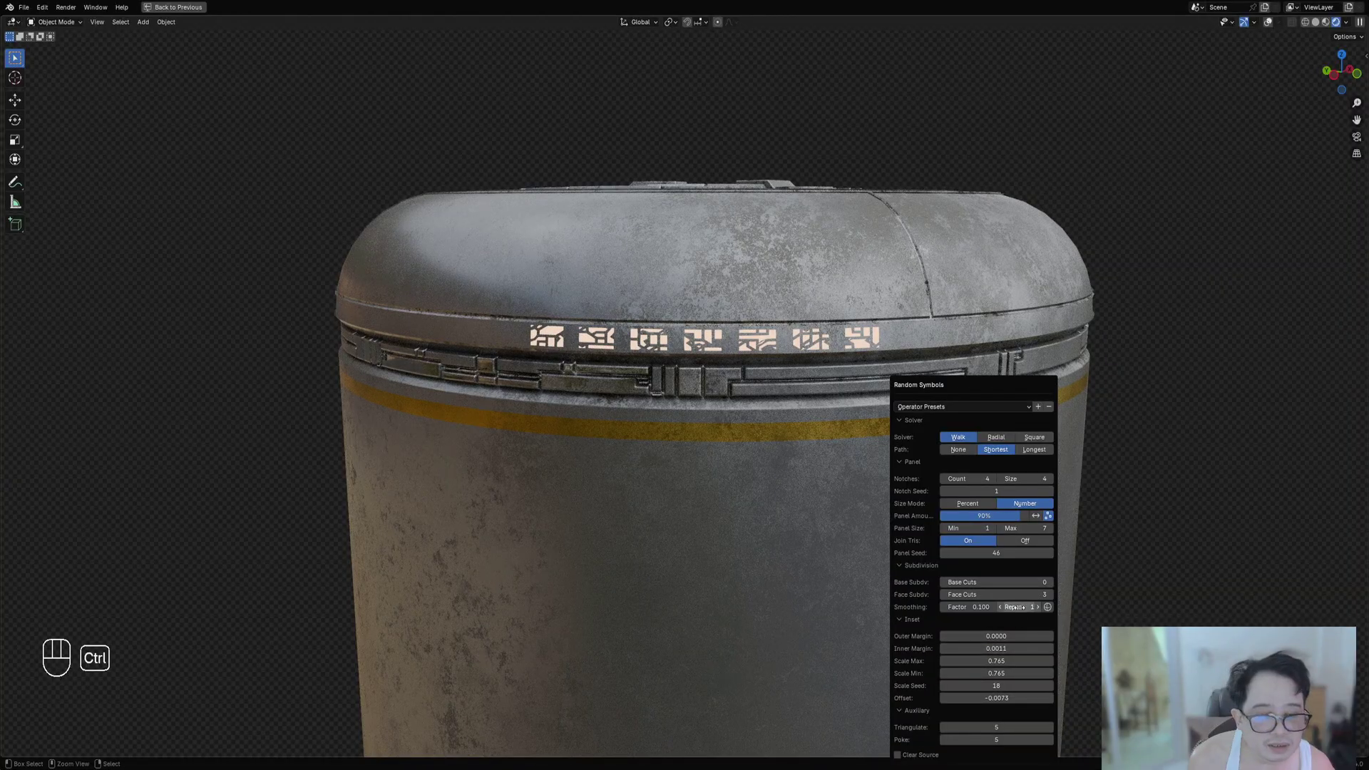
{"action": "scroll", "coordinate": [1016, 607], "scroll_direction": "up", "scroll_amount": 3, "text": "ctrl"}
Raise the maximum Panel Size through 14 and 27, then settle it at 25.
{"action": "scroll", "coordinate": [1016, 607], "scroll_direction": "up", "scroll_amount": 1, "text": "ctrl"}
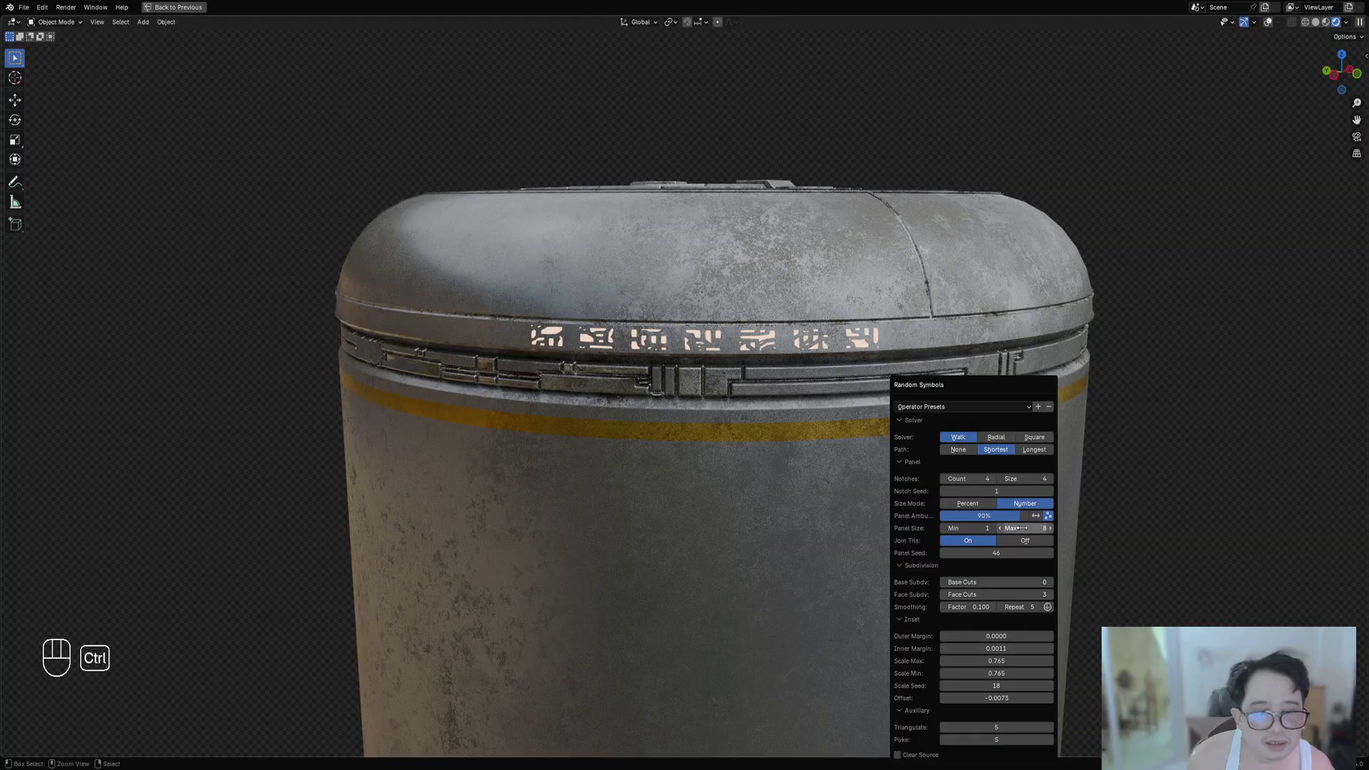
{"action": "scroll", "coordinate": [1022, 529], "scroll_direction": "up", "scroll_amount": 6, "text": "ctrl"}
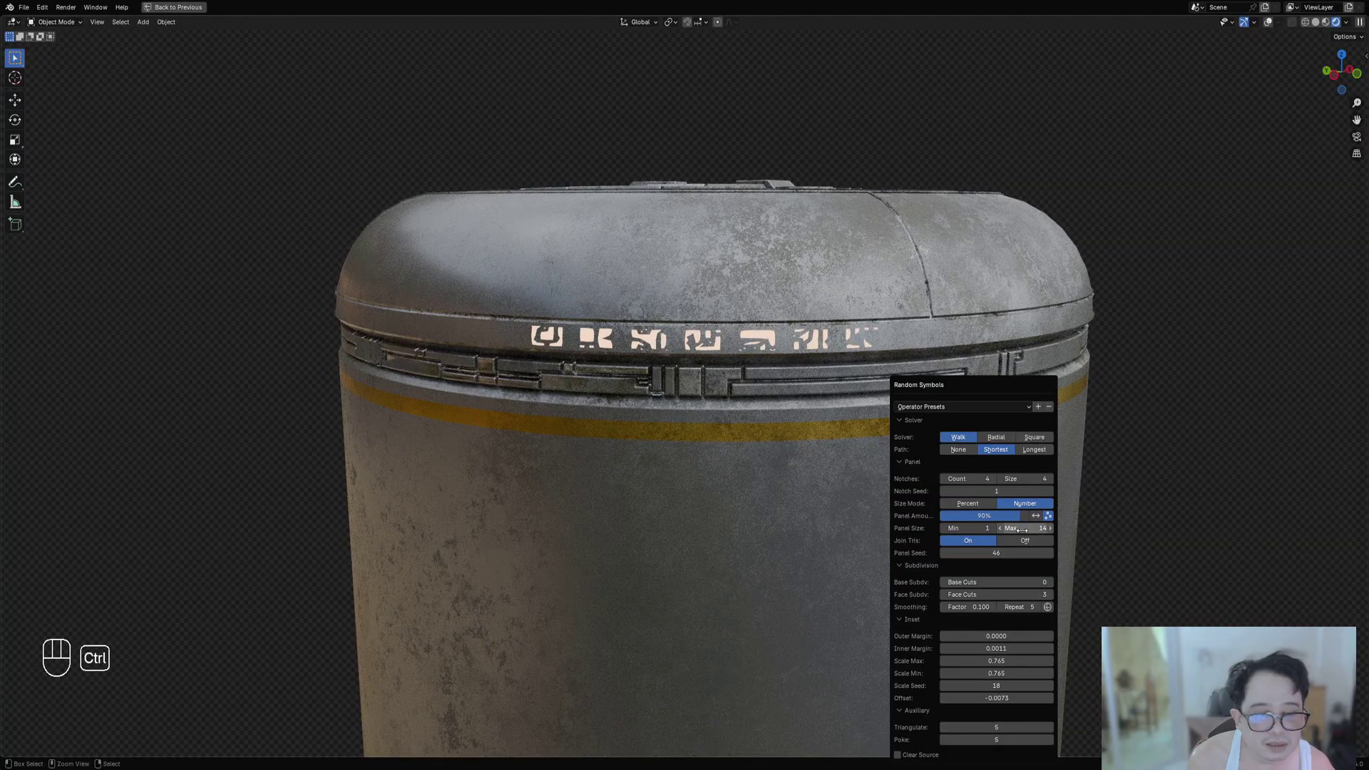
{"action": "scroll", "coordinate": [1021, 528], "scroll_direction": "up", "scroll_amount": 12, "text": "ctrl"}
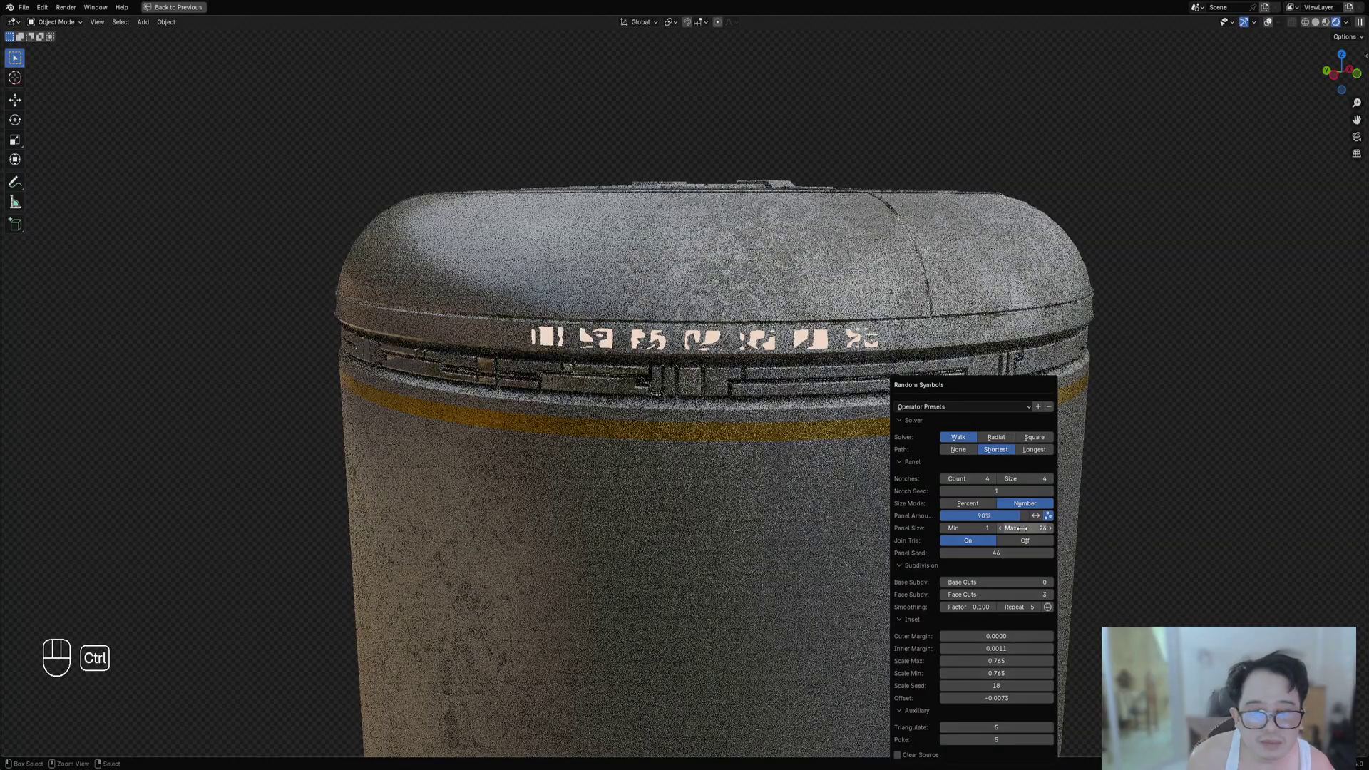
{"action": "scroll", "coordinate": [1023, 529], "scroll_direction": "up", "scroll_amount": 2, "text": "ctrl"}
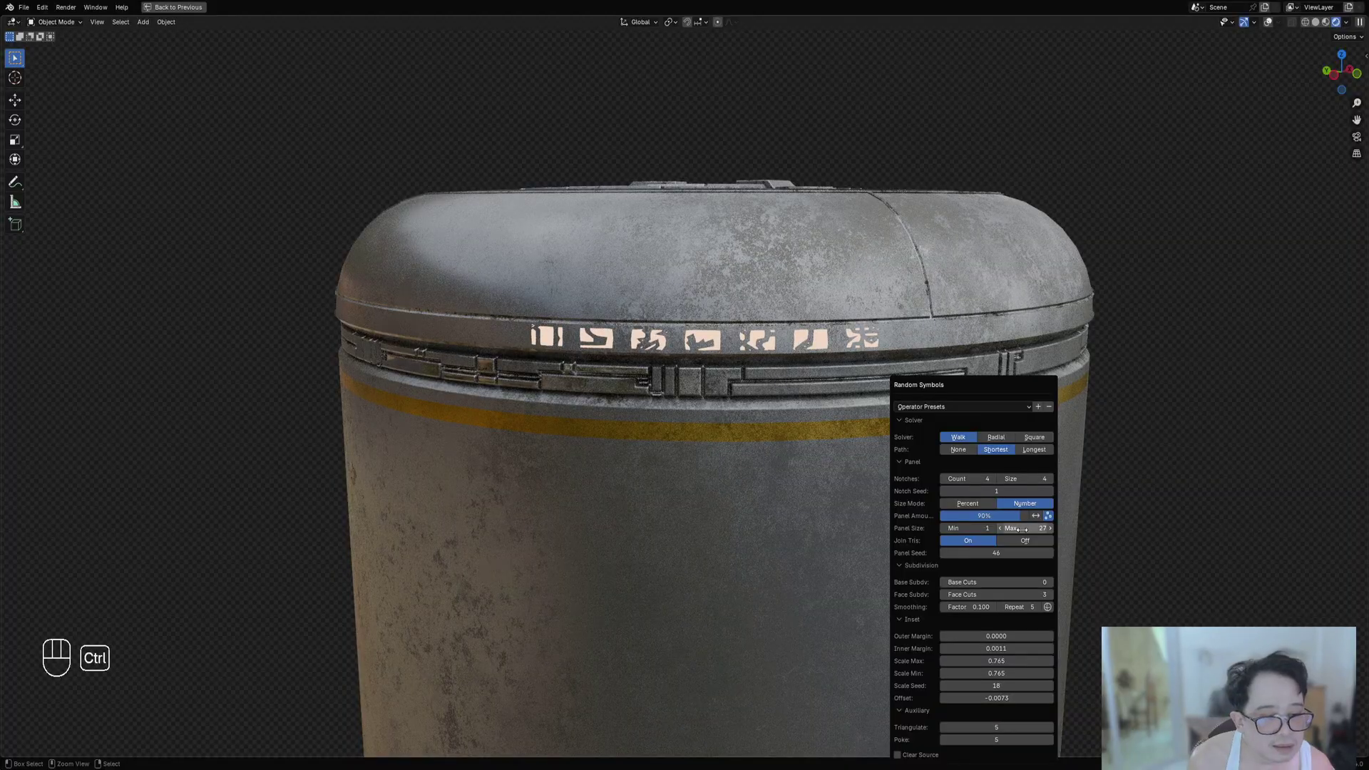
{"action": "scroll", "coordinate": [1022, 528], "scroll_direction": "down", "scroll_amount": 2, "text": "ctrl"}
Set Poke to 0 and advance the Panel Seed to 49.
{"action": "scroll", "coordinate": [987, 741], "scroll_direction": "down", "scroll_amount": 4, "text": "ctrl"}
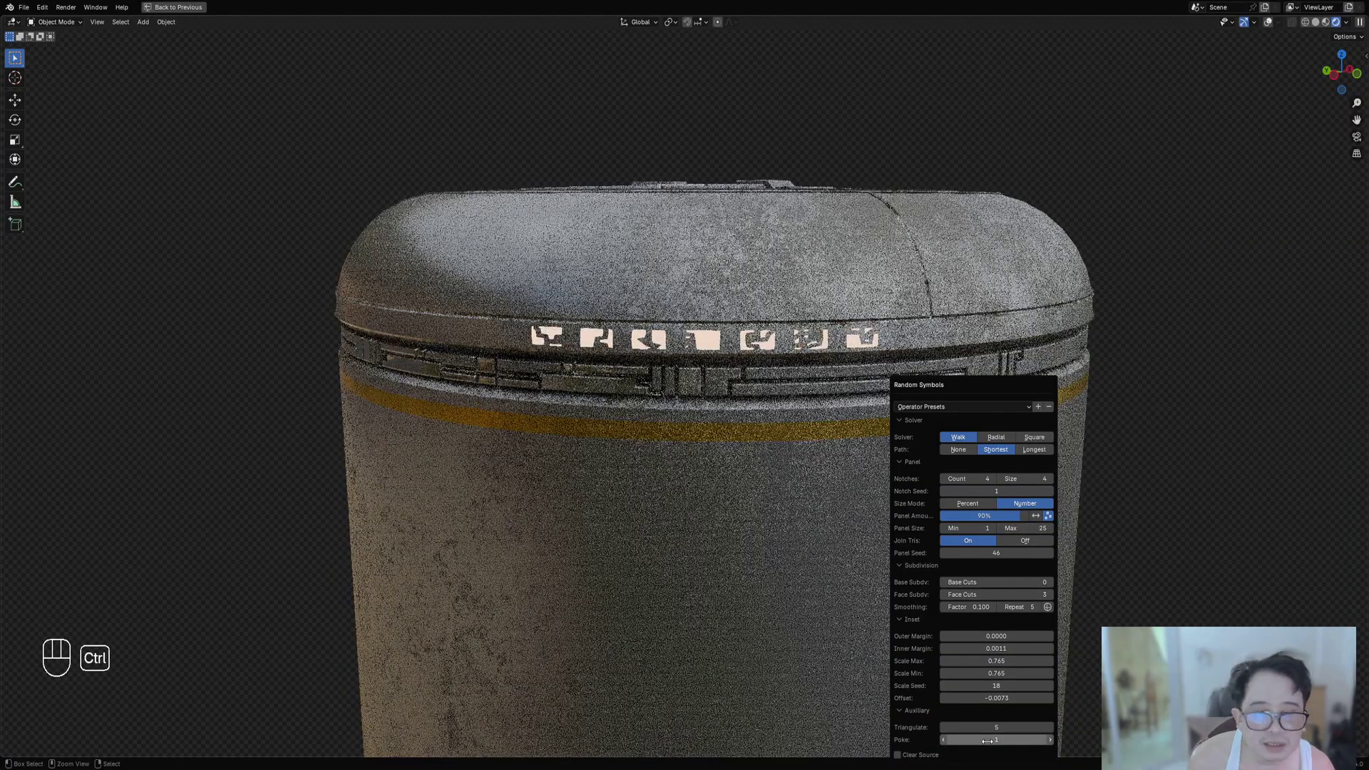
{"action": "scroll", "coordinate": [987, 741], "scroll_direction": "down", "scroll_amount": 1, "text": "ctrl"}
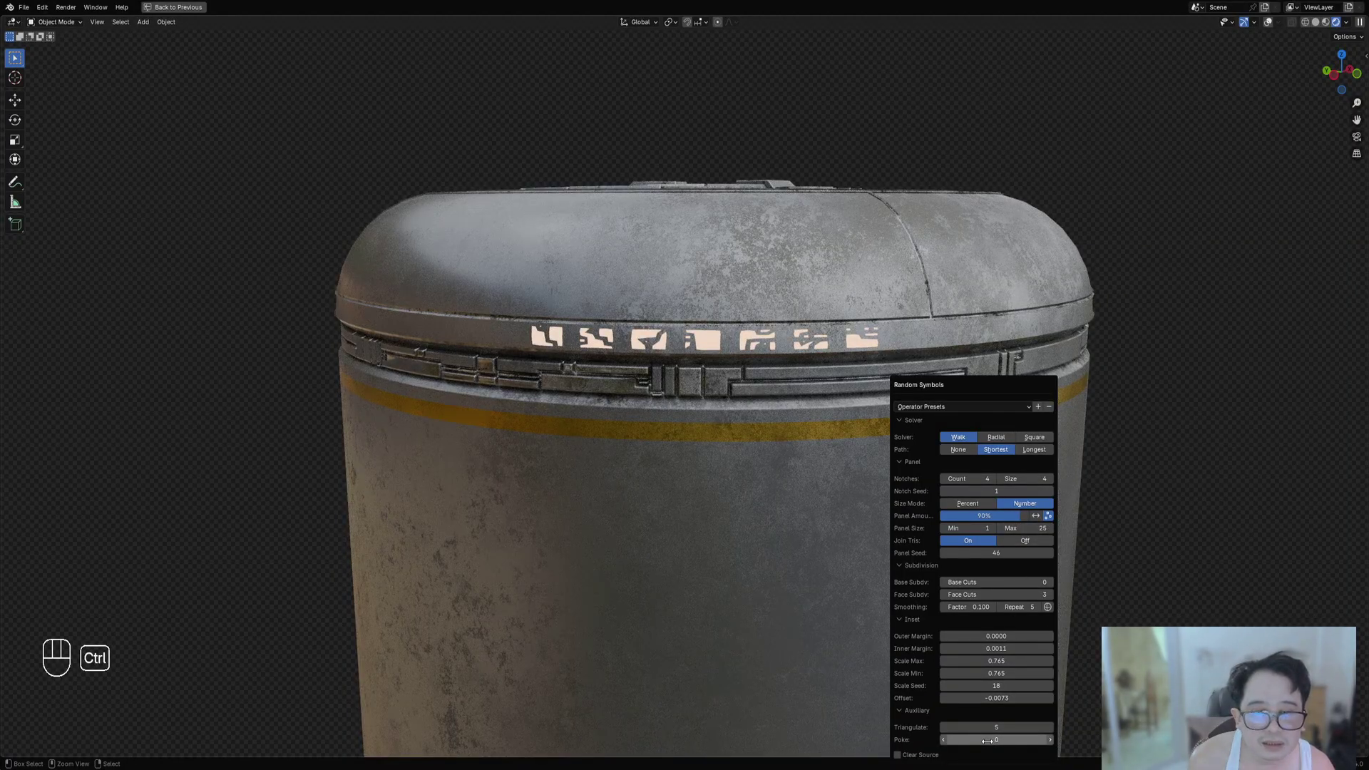
{"action": "scroll", "coordinate": [992, 556], "scroll_direction": "up", "scroll_amount": 3, "text": "ctrl"}
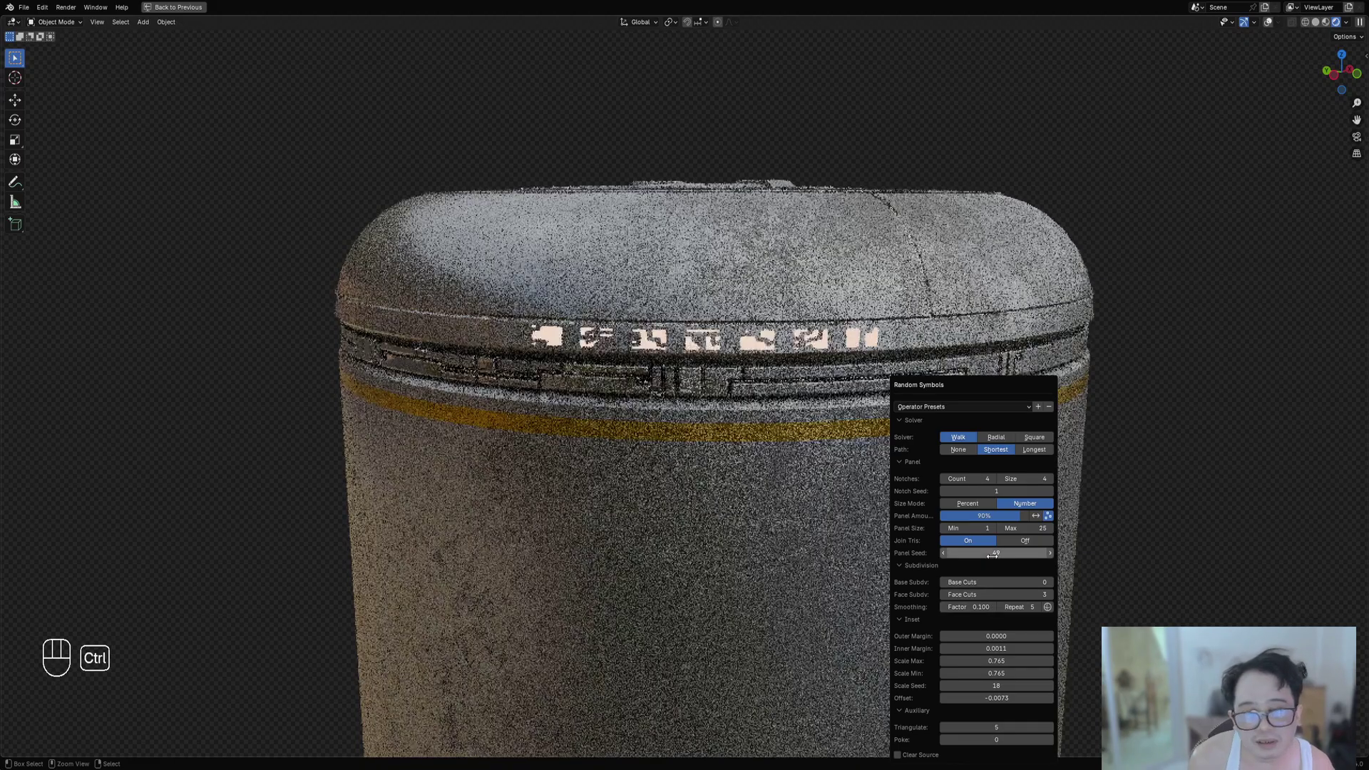
Advance the Panel Seed to 59, reduce the Panel Amount to 50% and continue the seed to 65.
{"action": "scroll", "coordinate": [992, 556], "scroll_direction": "up", "scroll_amount": 10, "text": "ctrl"}
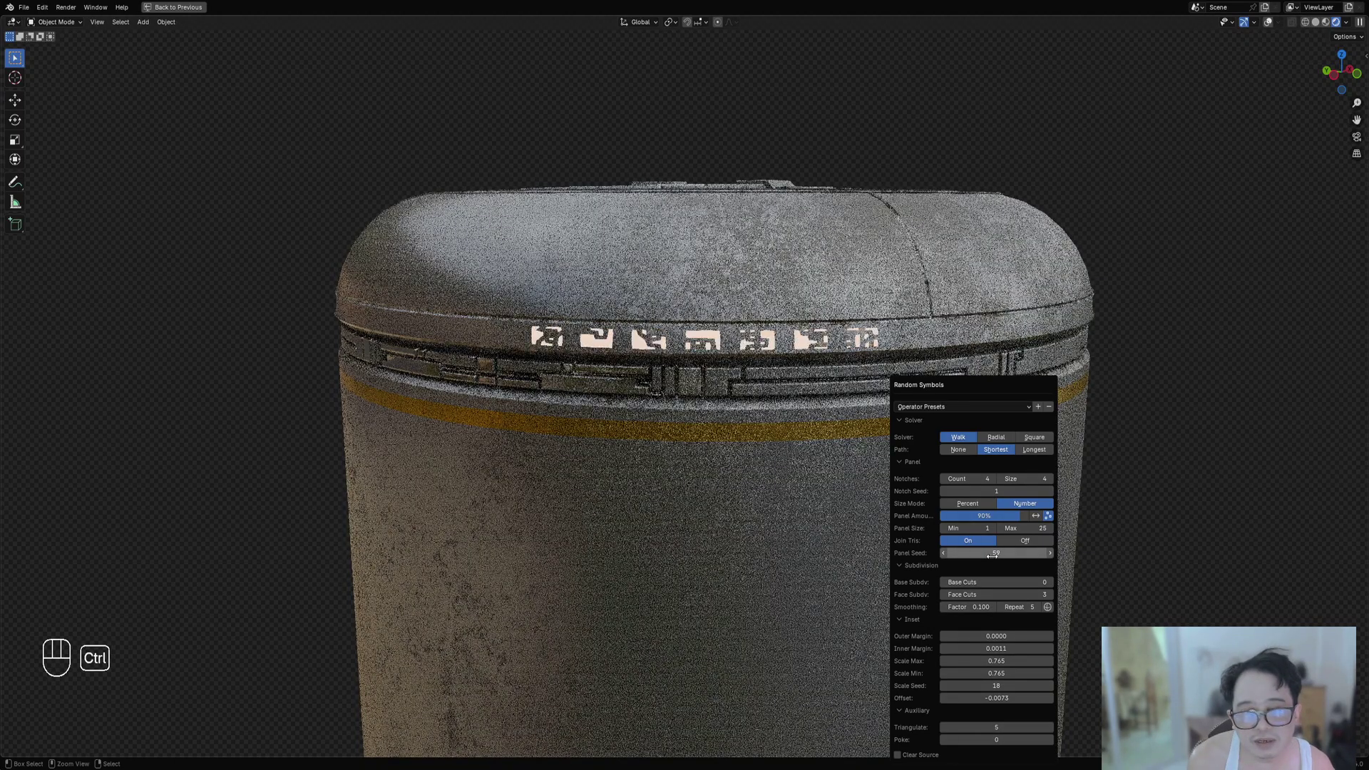
{"action": "scroll", "coordinate": [992, 556], "scroll_direction": "up", "scroll_amount": 1, "text": "ctrl"}
{"action": "left_click_drag", "start_coordinate": [994, 516], "coordinate": [958, 517]}
{"action": "scroll", "coordinate": [986, 556], "scroll_direction": "up", "scroll_amount": 5, "text": "ctrl"}
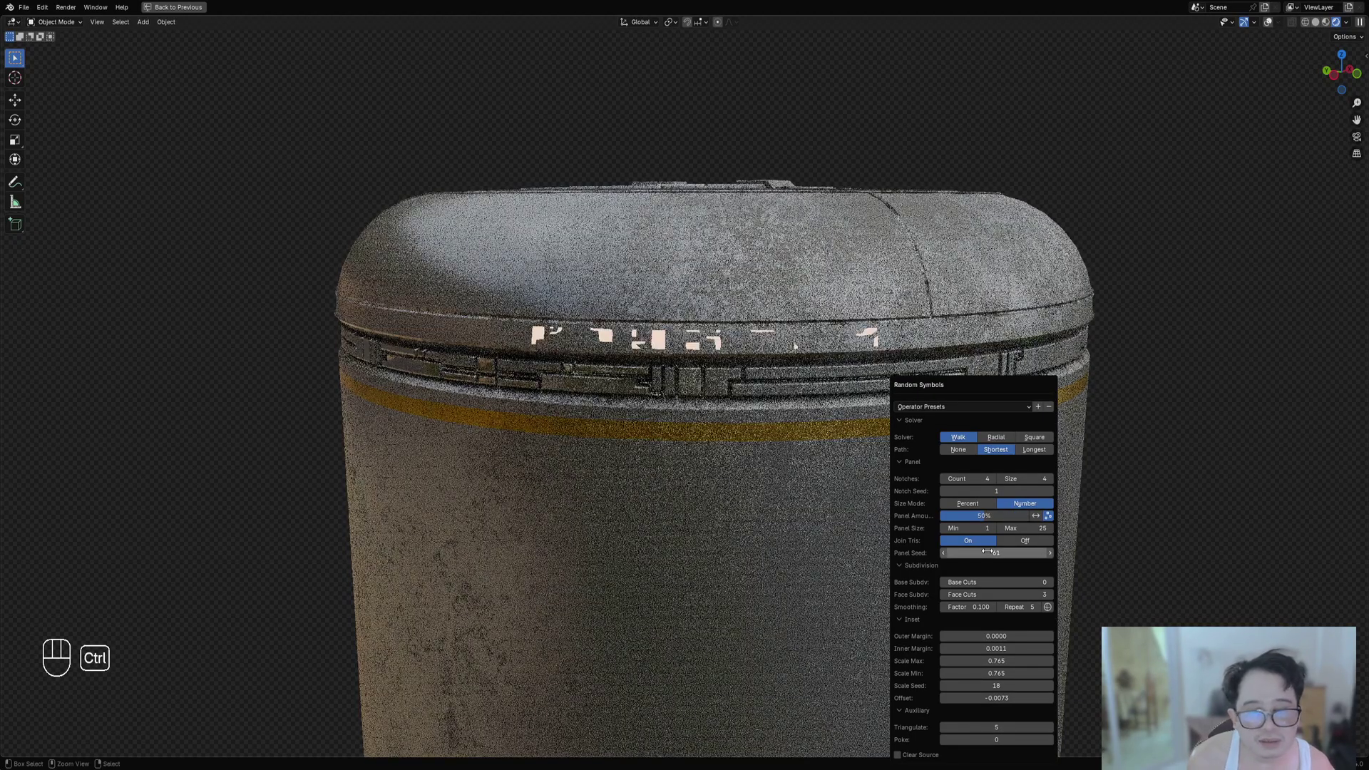
Set the Panel Amount to 80%, try the double-arrow option beside it and advance the Panel Seed to 73.
{"action": "left_click", "coordinate": [1036, 515]}
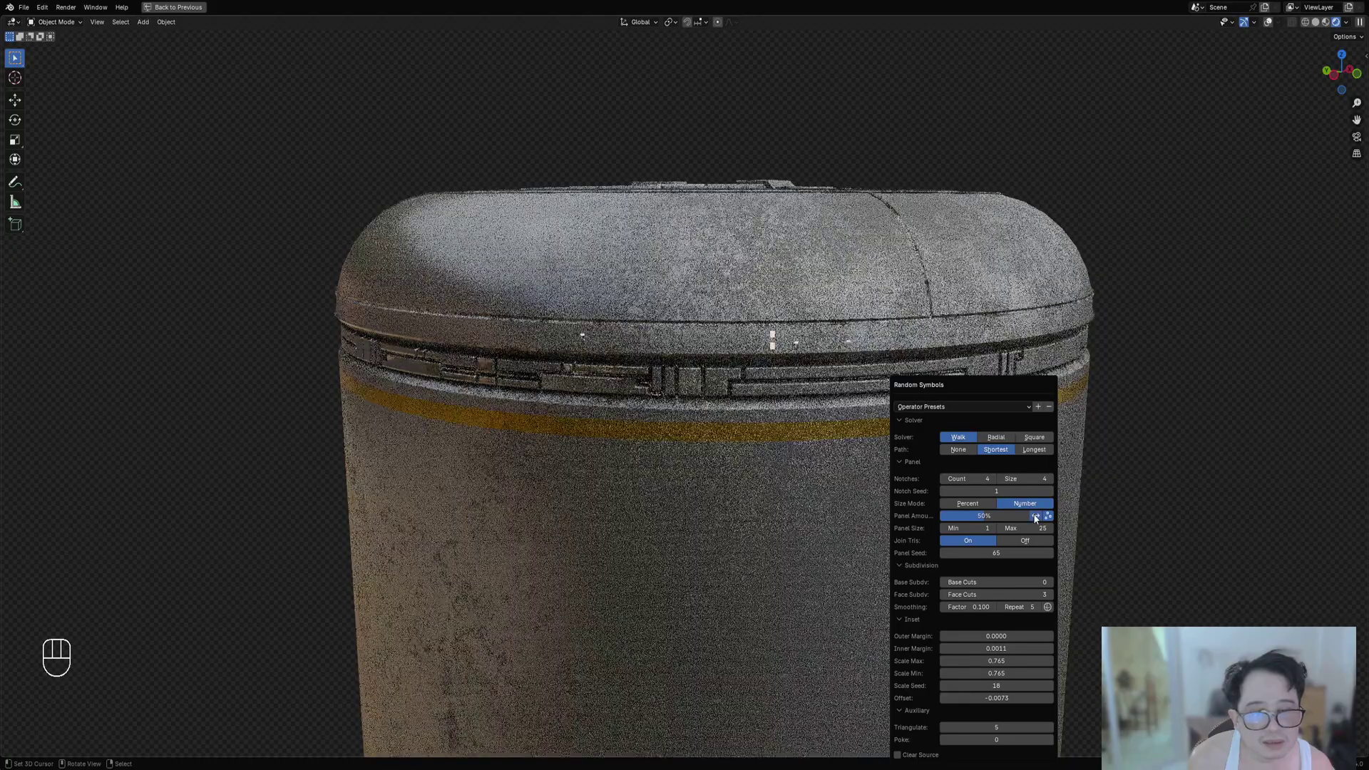
{"action": "left_click_drag", "start_coordinate": [1000, 516], "coordinate": [999, 557]}
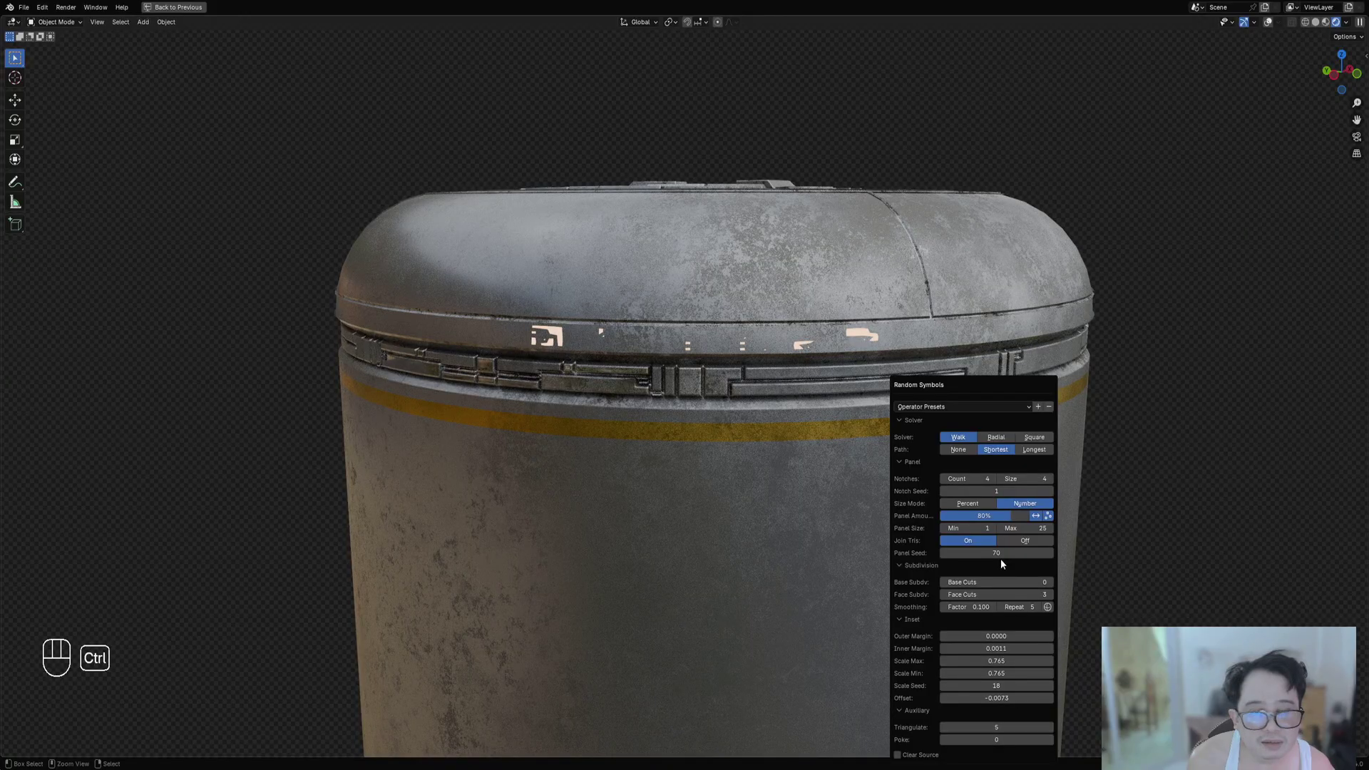
{"action": "scroll", "coordinate": [1000, 556], "scroll_direction": "up", "scroll_amount": 3, "text": "ctrl"}
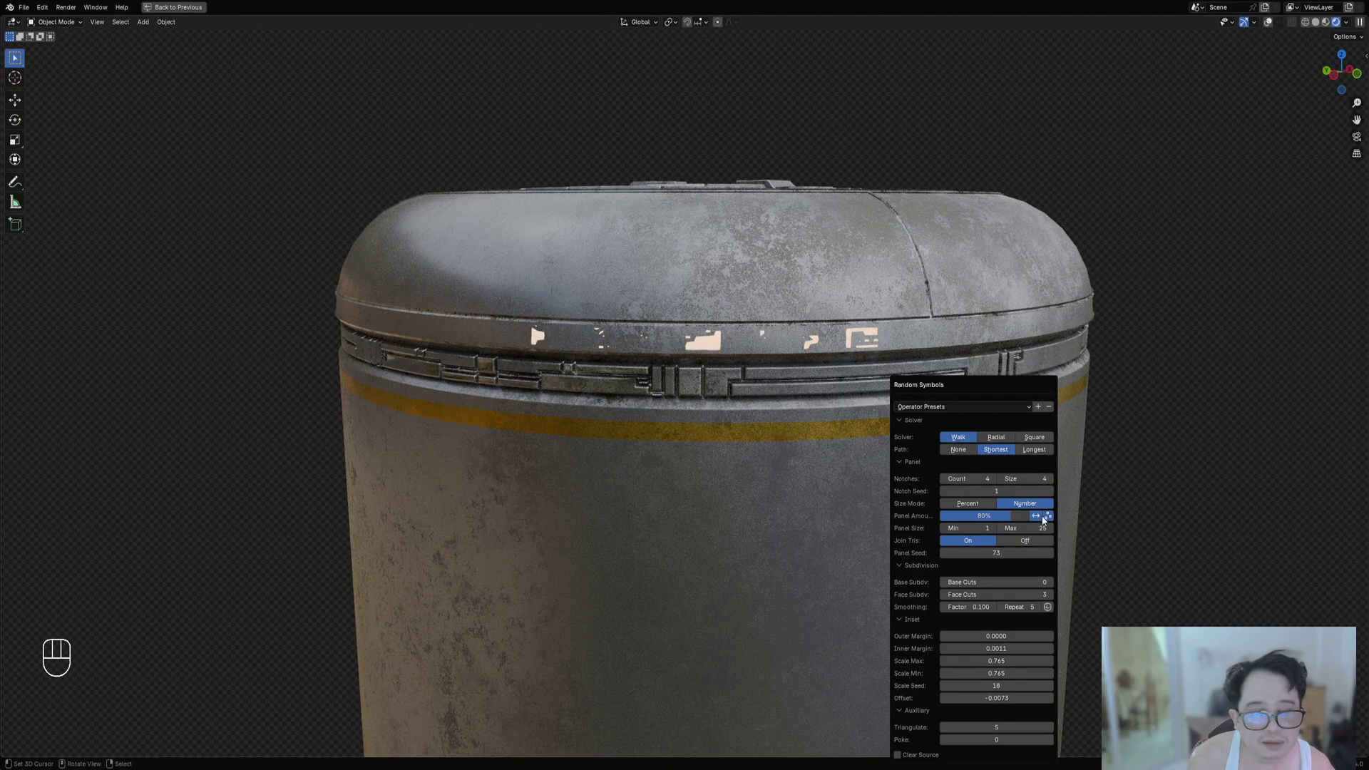
{"action": "left_click", "coordinate": [1049, 515]}
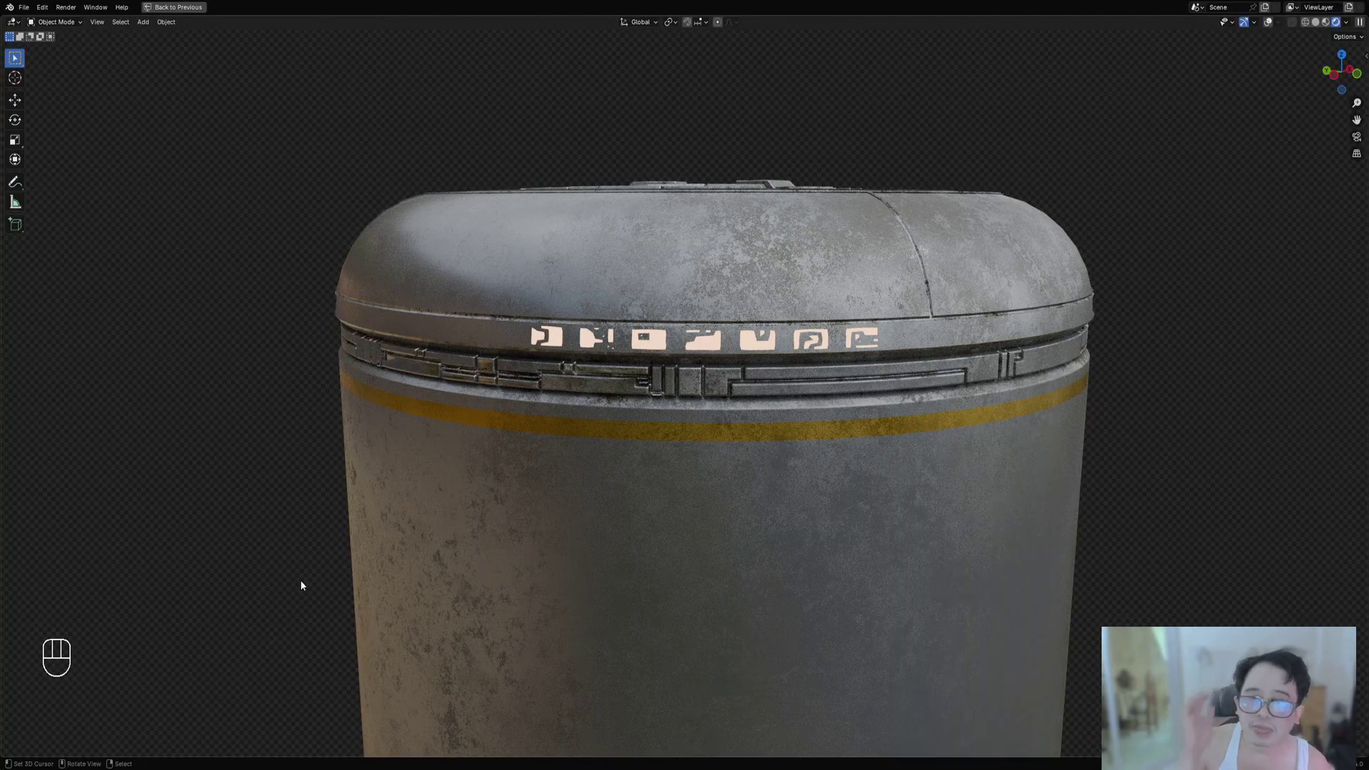
Shrink the glowing symbols by setting both Scale Max and Scale Min to 0.479.
{"action": "scroll", "coordinate": [887, 370], "scroll_direction": "down", "scroll_amount": 4}
{"action": "scroll", "coordinate": [803, 378], "scroll_direction": "up", "scroll_amount": 2}
{"action": "middle_click_drag", "start_coordinate": [886, 370], "coordinate": [837, 391]}
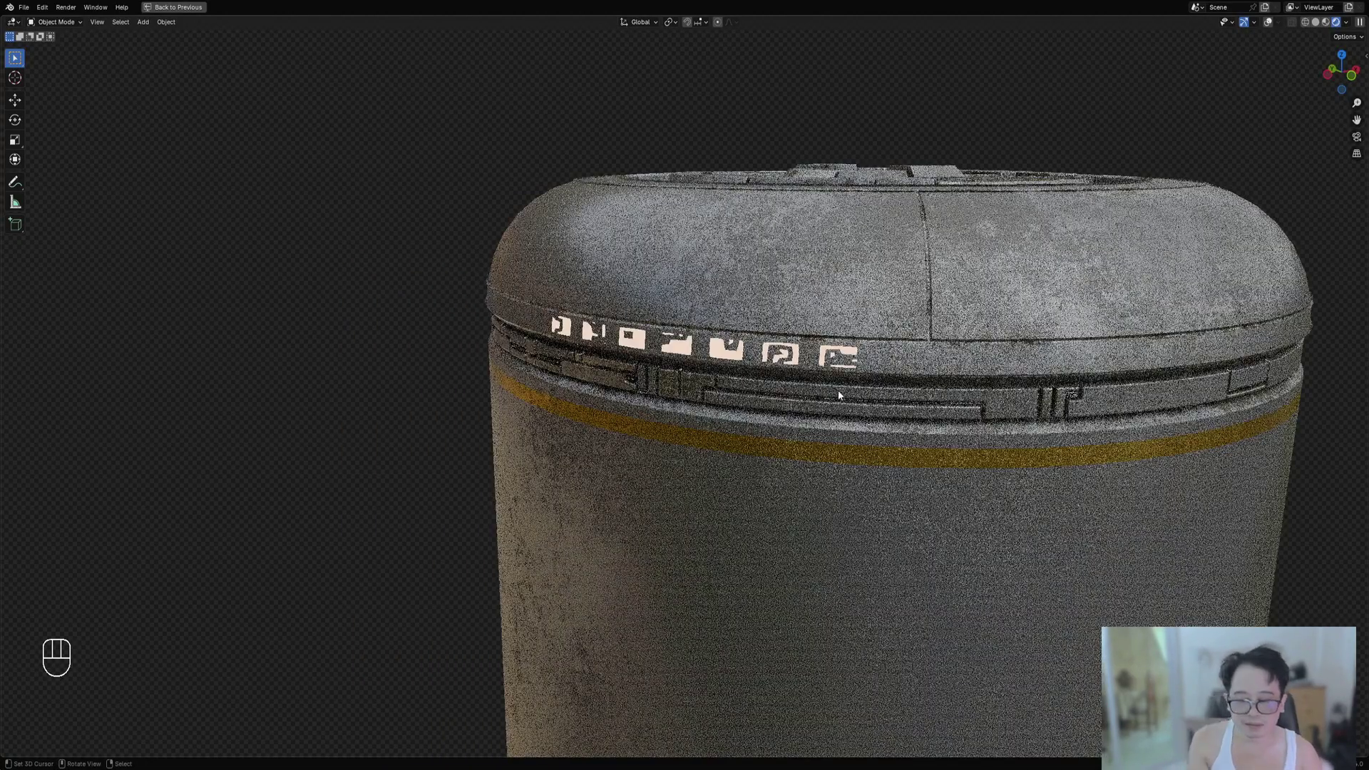
{"action": "key", "text": "F9"}
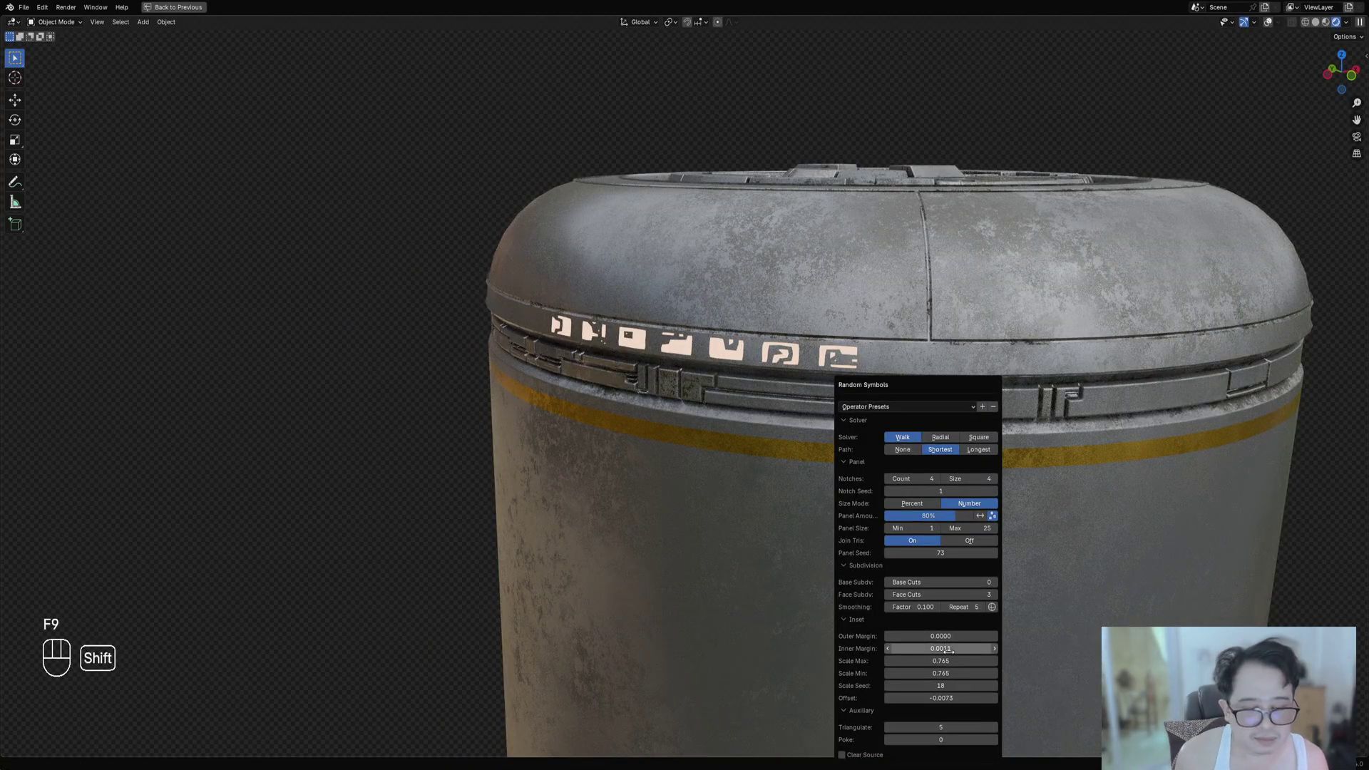
{"action": "left_click_drag", "start_coordinate": [952, 661], "coordinate": [841, 673]}
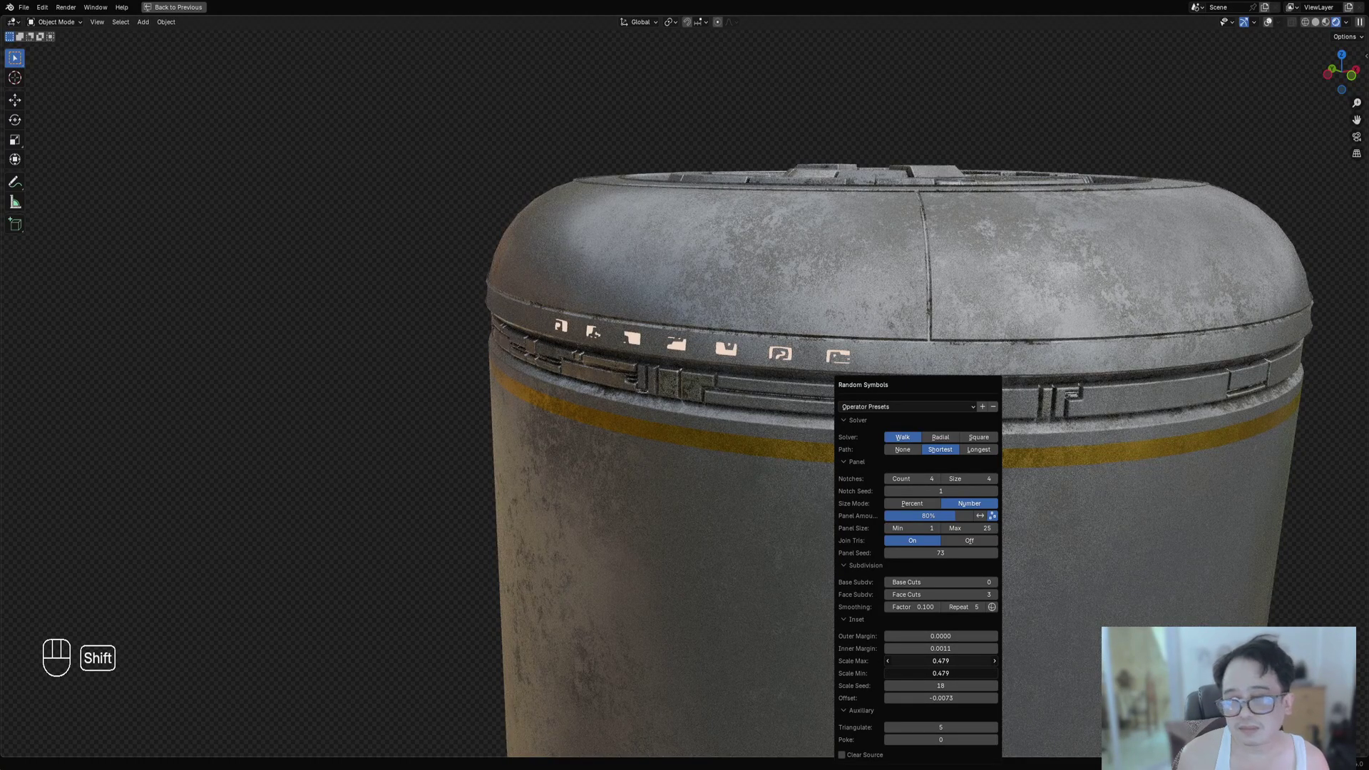
Advance the Panel Seed to 83, then try Base Cuts at 1 and restore it to 0.
{"action": "scroll", "coordinate": [945, 553], "scroll_direction": "up", "scroll_amount": 3, "text": "ctrl"}
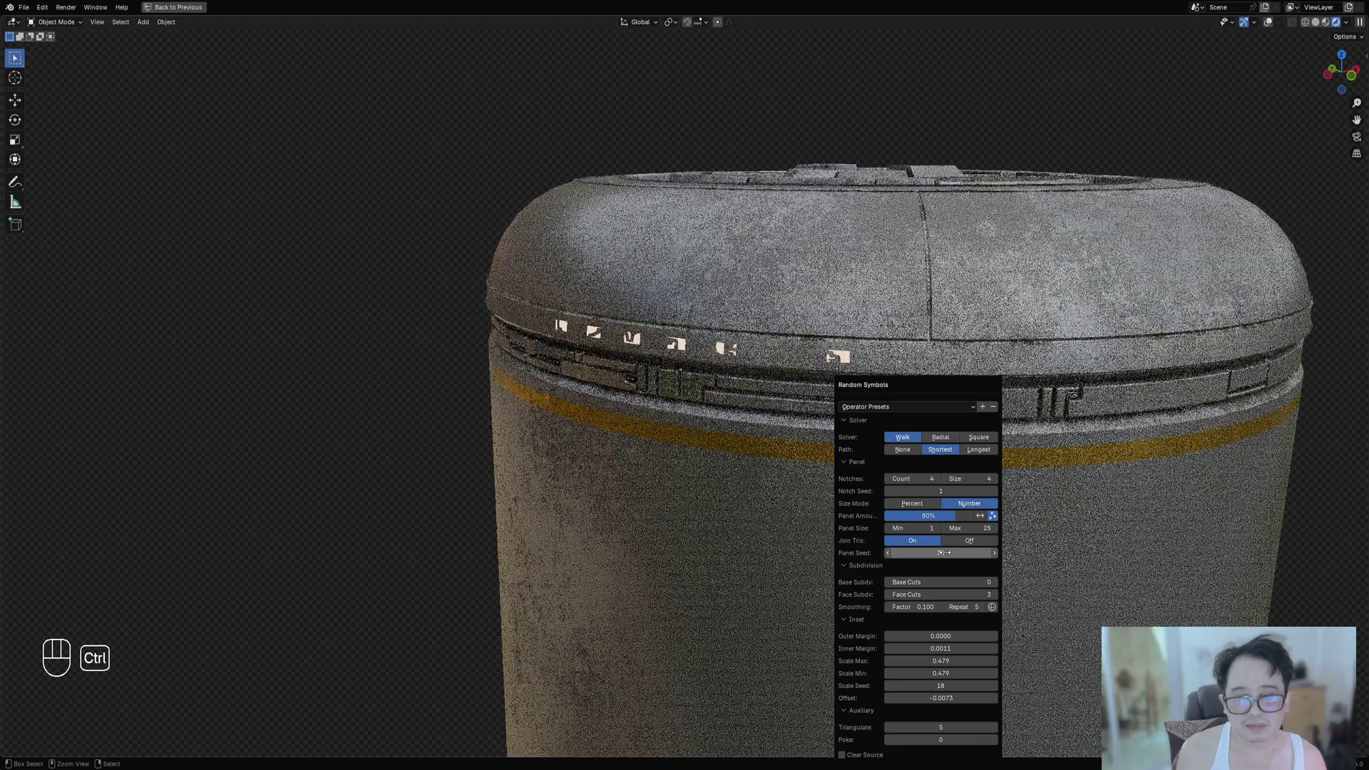
{"action": "scroll", "coordinate": [944, 553], "scroll_direction": "up", "scroll_amount": 3, "text": "ctrl"}
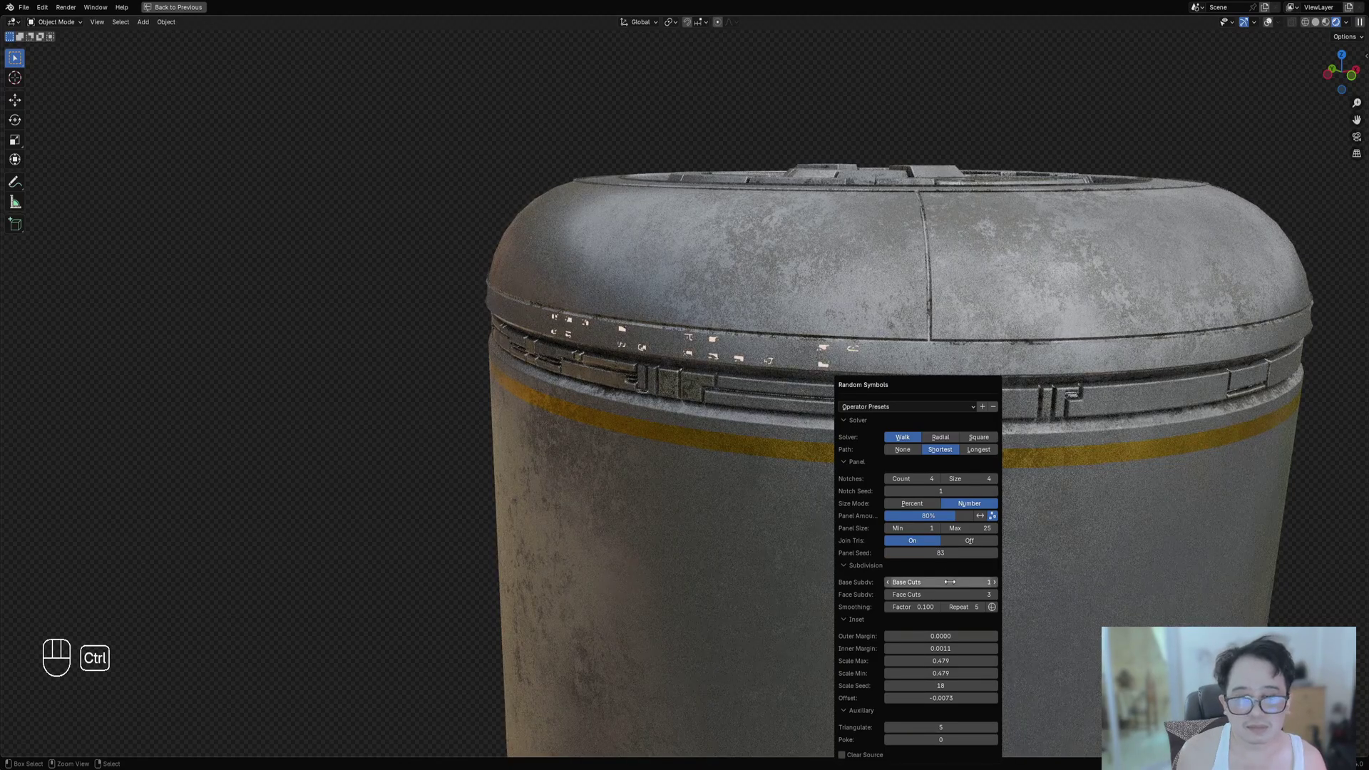
{"action": "scroll", "coordinate": [950, 582], "scroll_direction": "down", "scroll_amount": 1, "text": "ctrl"}
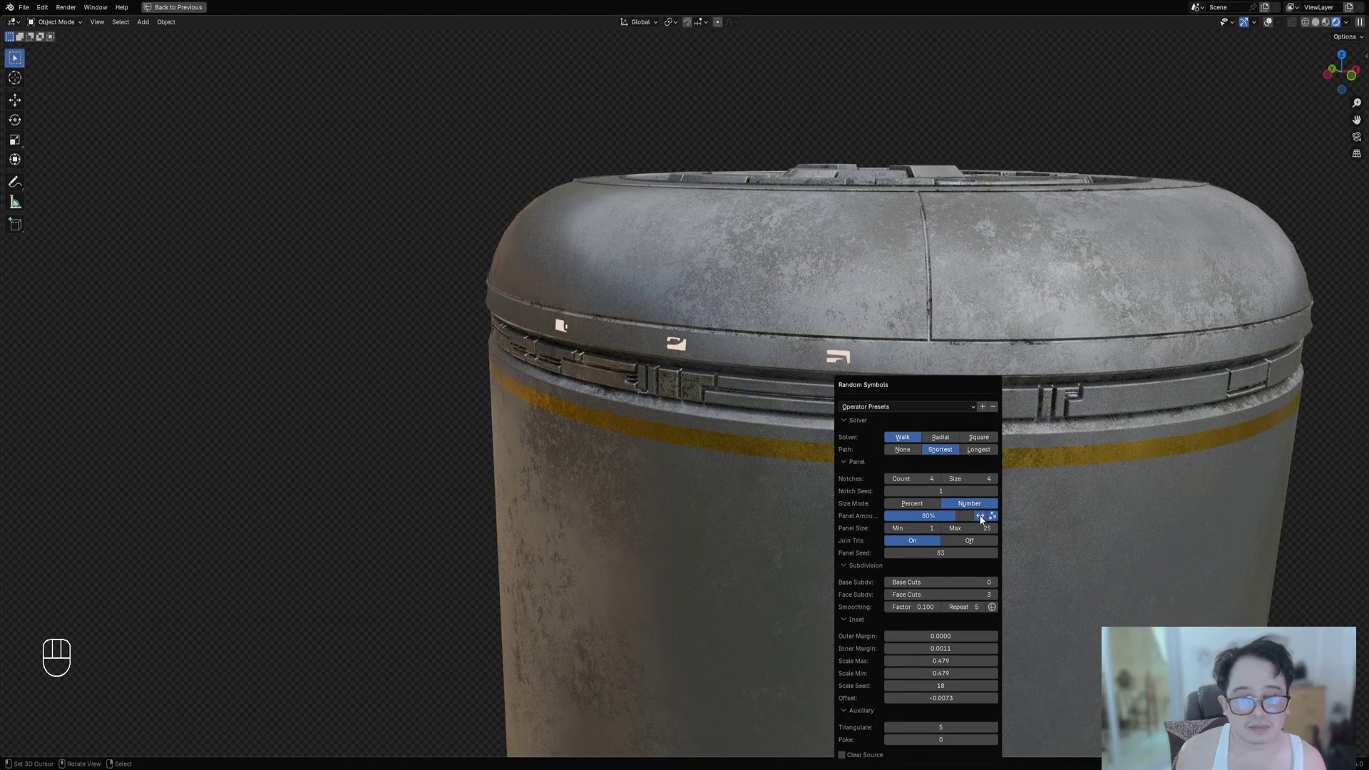
Enable the double-arrow option beside Panel Amount, set the amount to 78% and the maximum Panel Size to 6.
{"action": "left_click", "coordinate": [979, 516]}
{"action": "mouse_move", "coordinate": [941, 517]}
{"action": "left_mouse_down"}
{"action": "mouse_move", "coordinate": [962, 528]}
{"action": "mouse_move", "coordinate": [919, 518]}
{"action": "left_mouse_up"}
{"action": "left_click", "coordinate": [980, 517]}
{"action": "left_click", "coordinate": [978, 516], "text": "shift"}
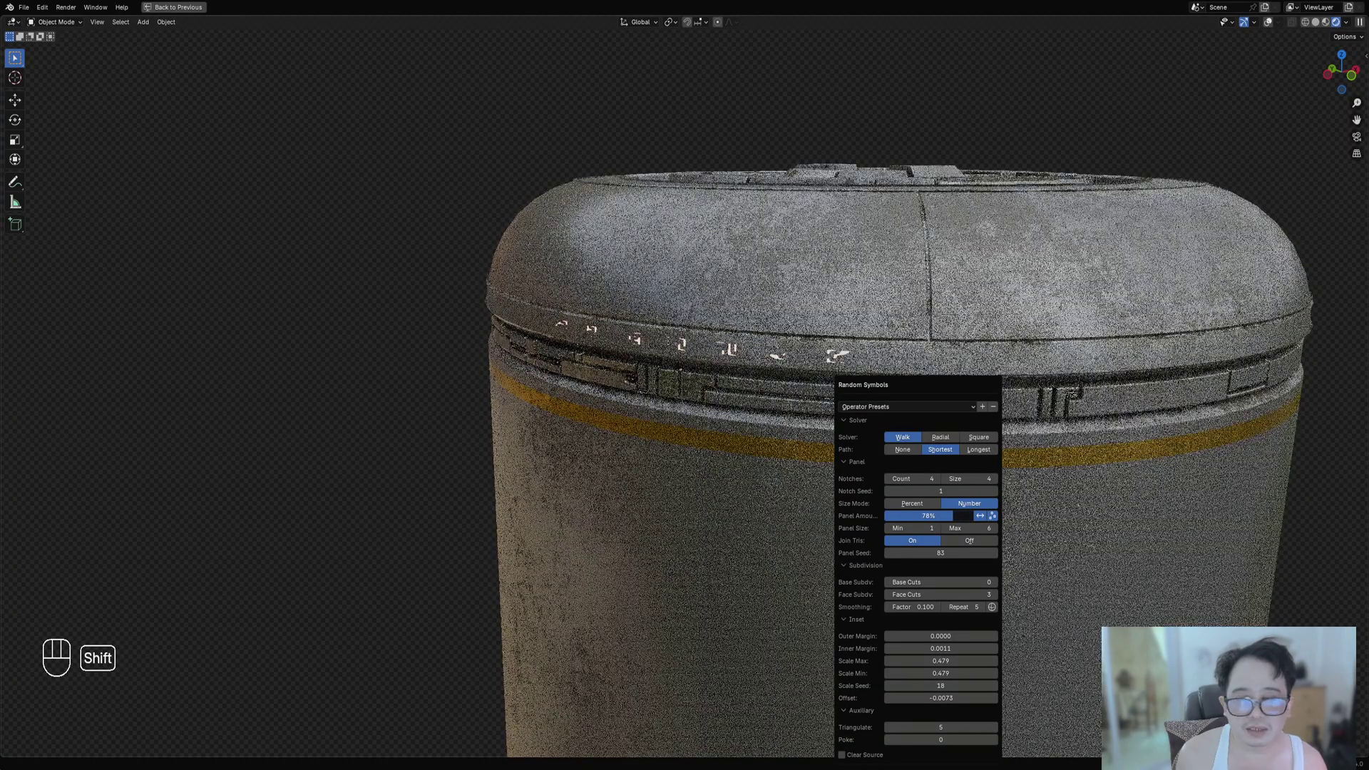
Cycle the symbols' Panel Seed through 93, 102, 111 and 120 up to 128.
{"action": "middle_click_drag", "start_coordinate": [642, 396], "coordinate": [683, 378]}
{"action": "scroll", "coordinate": [688, 388], "scroll_direction": "up", "scroll_amount": 3}
{"action": "scroll", "coordinate": [691, 385], "scroll_direction": "down", "scroll_amount": 3}
{"action": "middle_click_drag", "start_coordinate": [950, 379], "coordinate": [938, 379]}
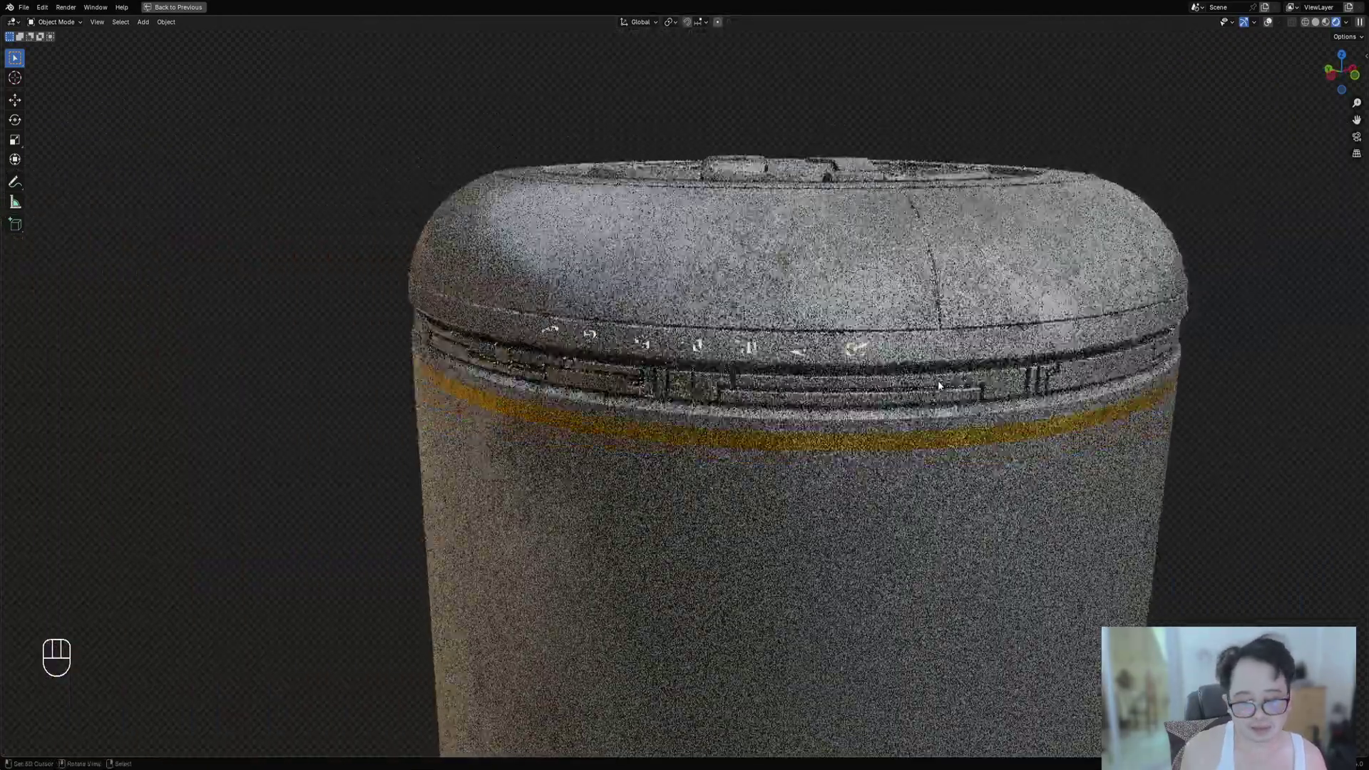
{"action": "key", "text": "F9"}
{"action": "scroll", "coordinate": [1031, 556], "scroll_direction": "up", "scroll_amount": 1, "text": "ctrl"}
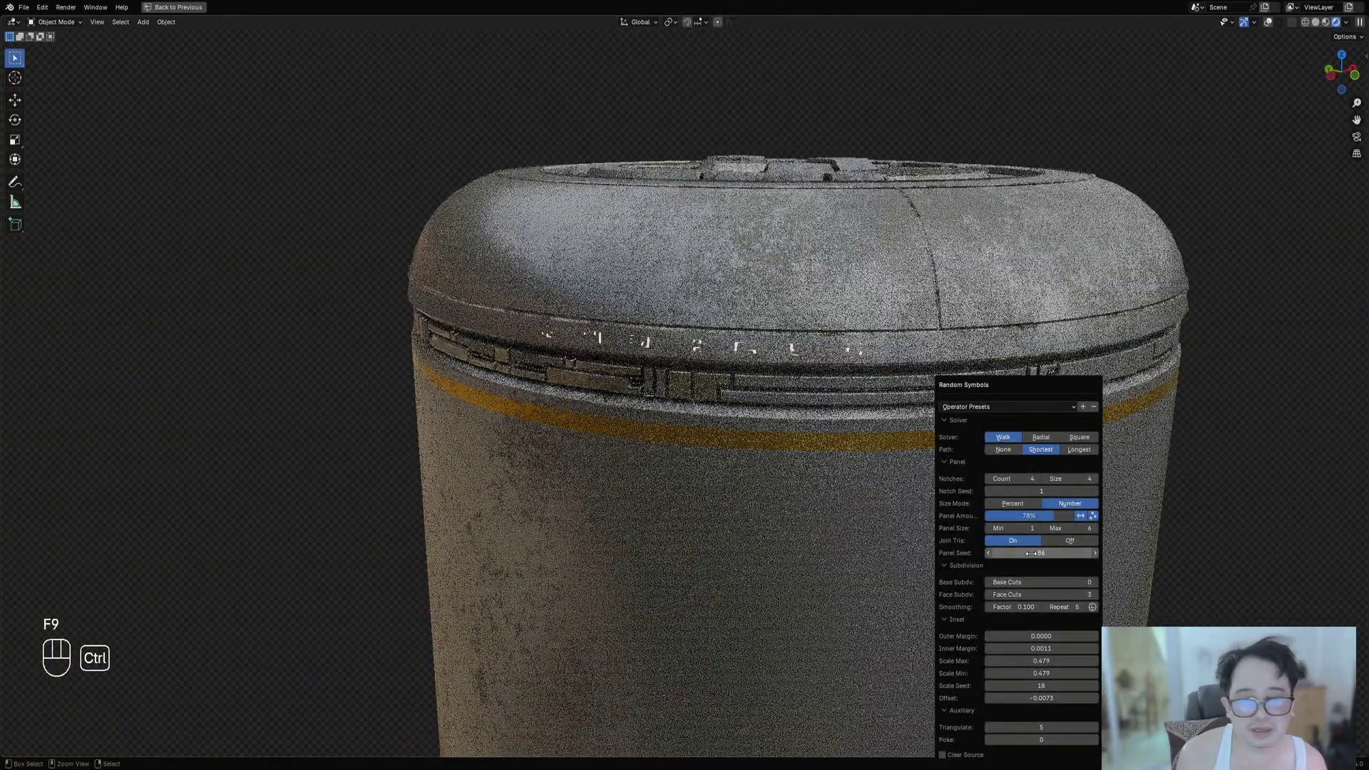
{"action": "scroll", "coordinate": [1031, 555], "scroll_direction": "up", "scroll_amount": 4, "text": "ctrl"}
{"action": "scroll", "coordinate": [1032, 553], "scroll_direction": "up", "scroll_amount": 9, "text": "ctrl"}
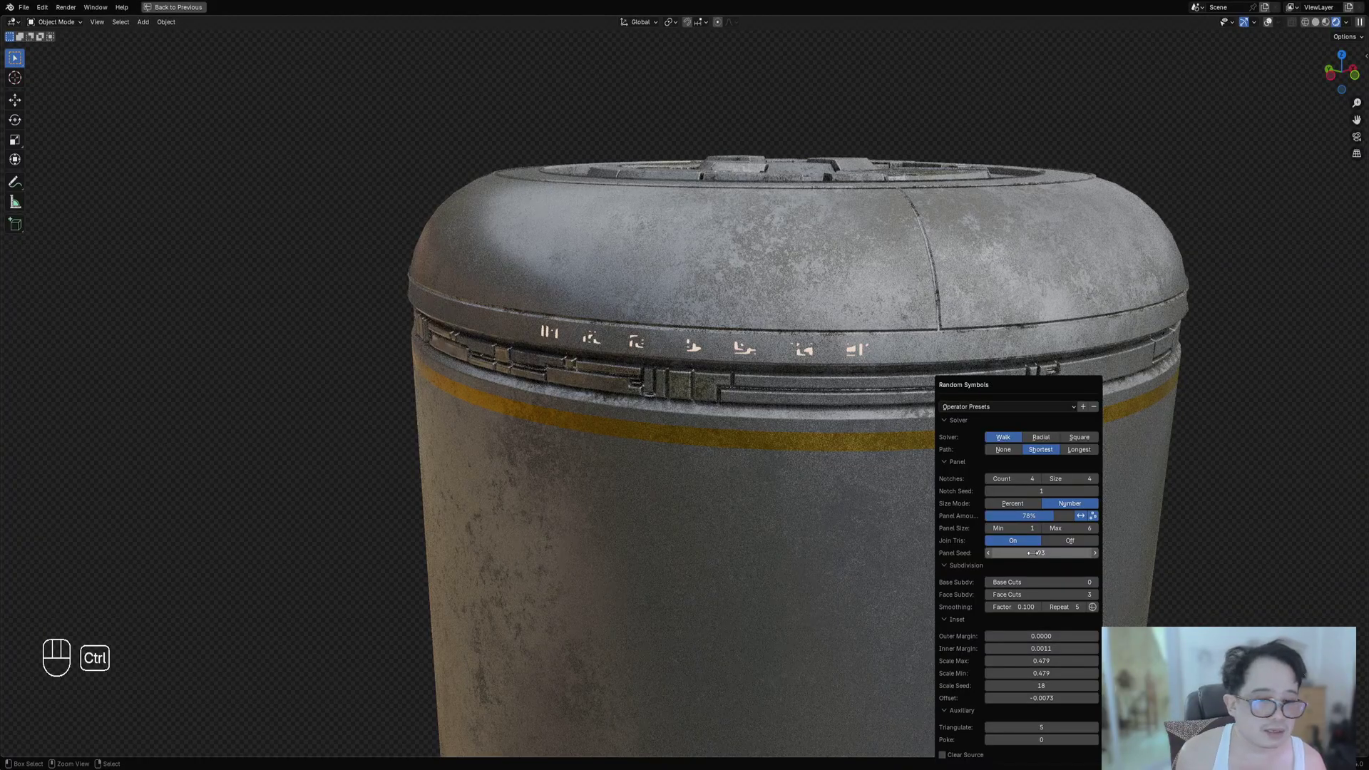
{"action": "scroll", "coordinate": [1031, 553], "scroll_direction": "up", "scroll_amount": 7, "text": "ctrl"}
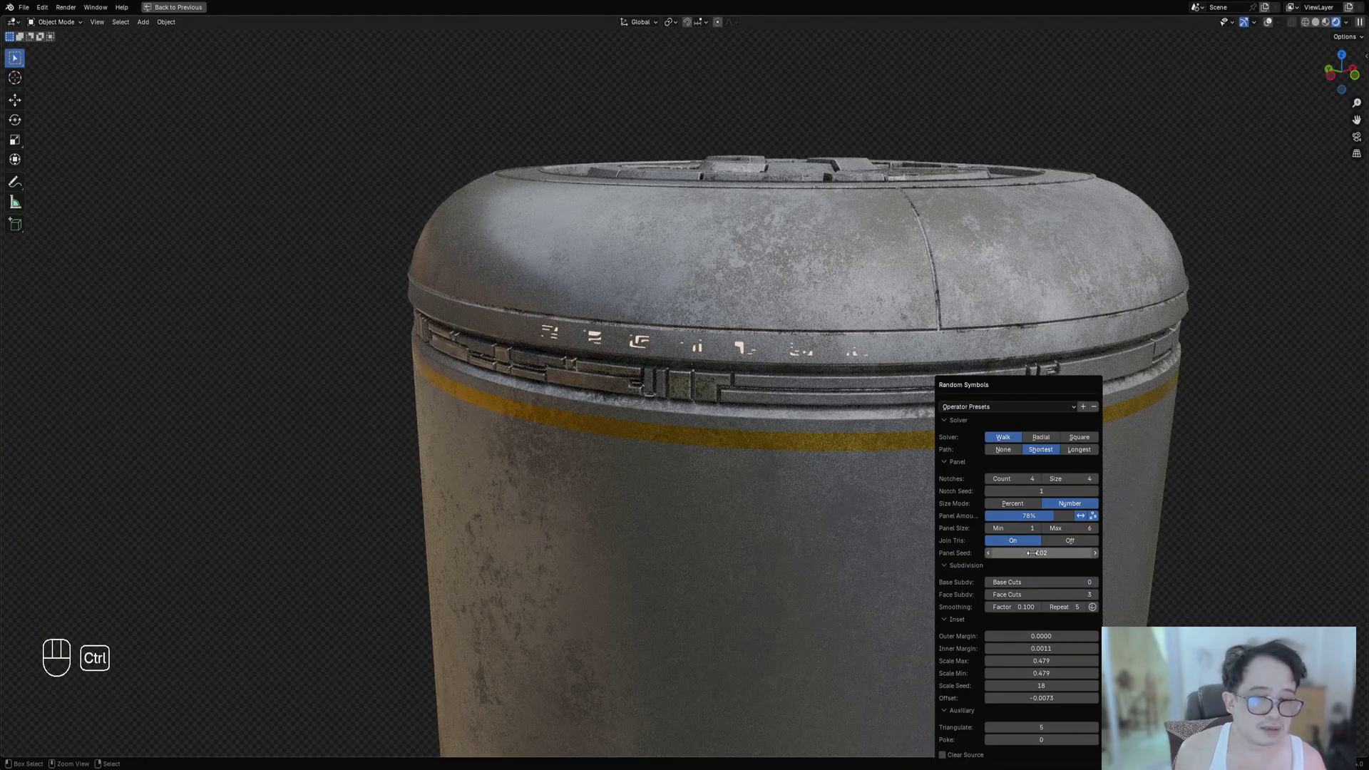
{"action": "scroll", "coordinate": [1032, 553], "scroll_direction": "up", "scroll_amount": 9, "text": "ctrl"}
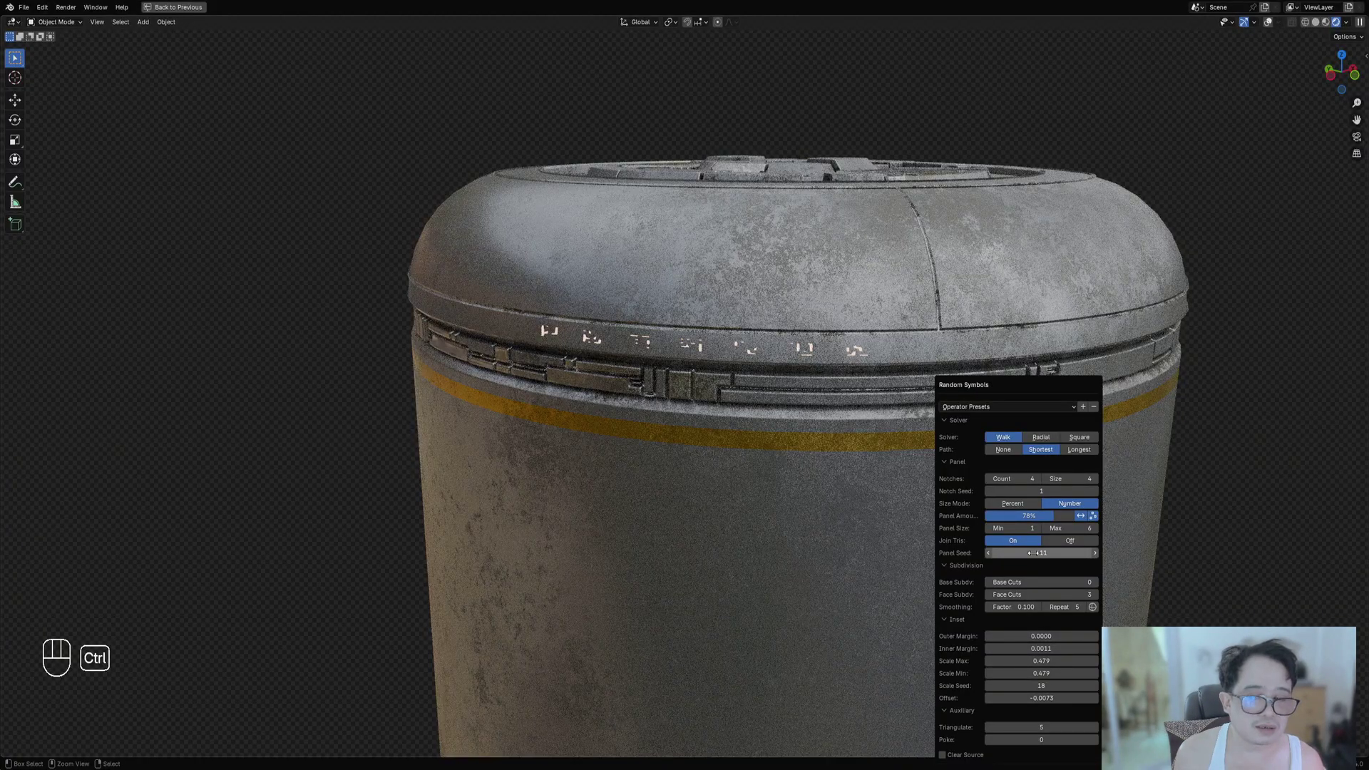
{"action": "scroll", "coordinate": [1032, 554], "scroll_direction": "up", "scroll_amount": 2, "text": "ctrl"}
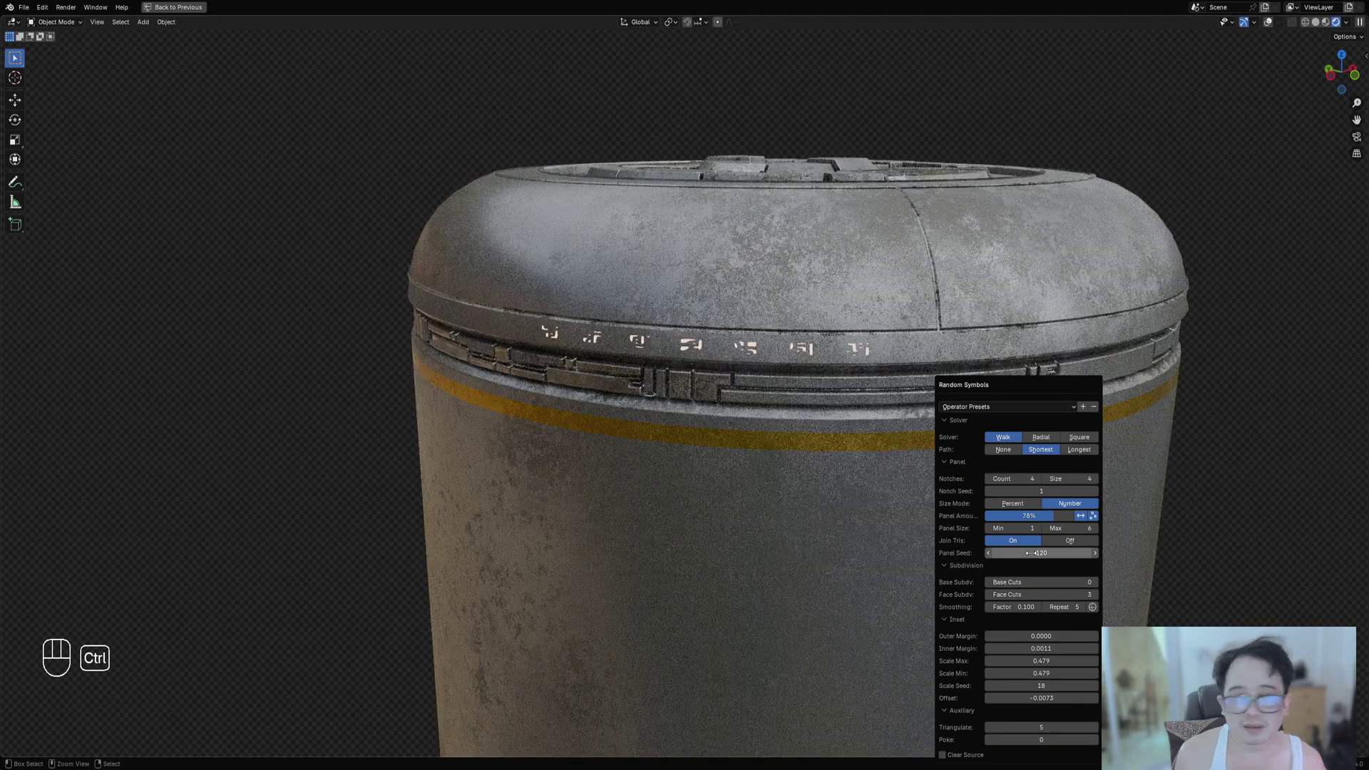
{"action": "scroll", "coordinate": [1032, 554], "scroll_direction": "up", "scroll_amount": 7, "text": "ctrl"}
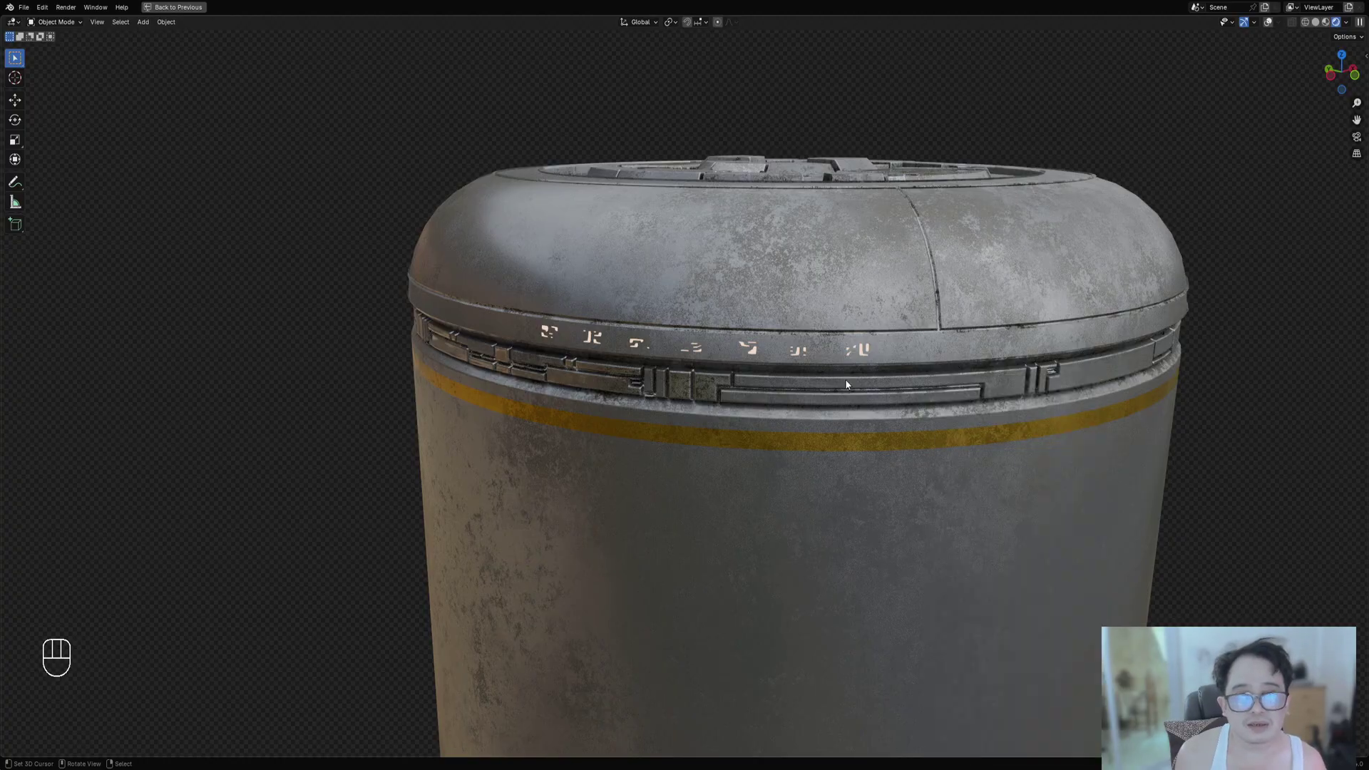
Advance the Panel Seed to 139 and set the Smoothing Repeat to 2.
{"action": "middle_click_drag", "start_coordinate": [880, 371], "coordinate": [977, 353]}
{"action": "key", "text": "F9"}
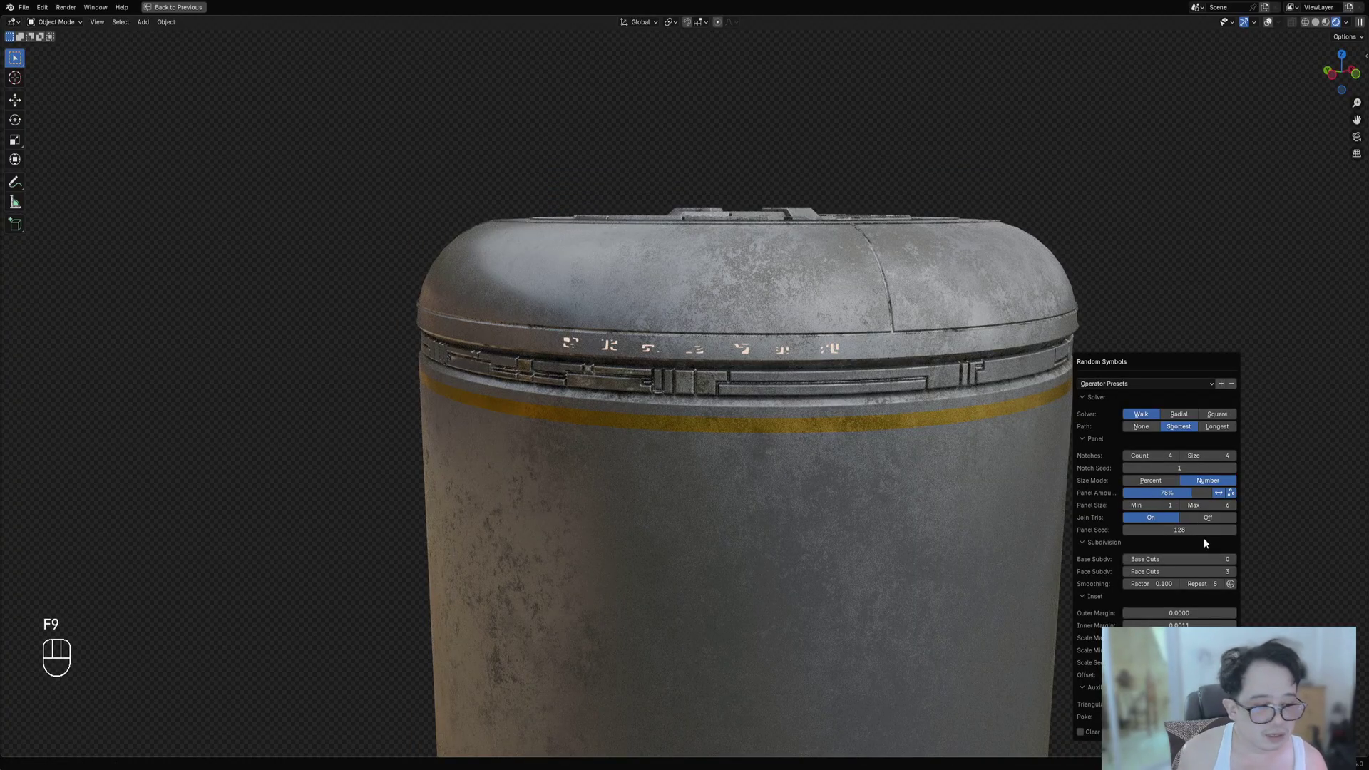
{"action": "scroll", "coordinate": [1187, 529], "scroll_direction": "up", "scroll_amount": 1, "text": "ctrl"}
{"action": "scroll", "coordinate": [1187, 529], "scroll_direction": "up", "scroll_amount": 1, "text": "ctrl"}
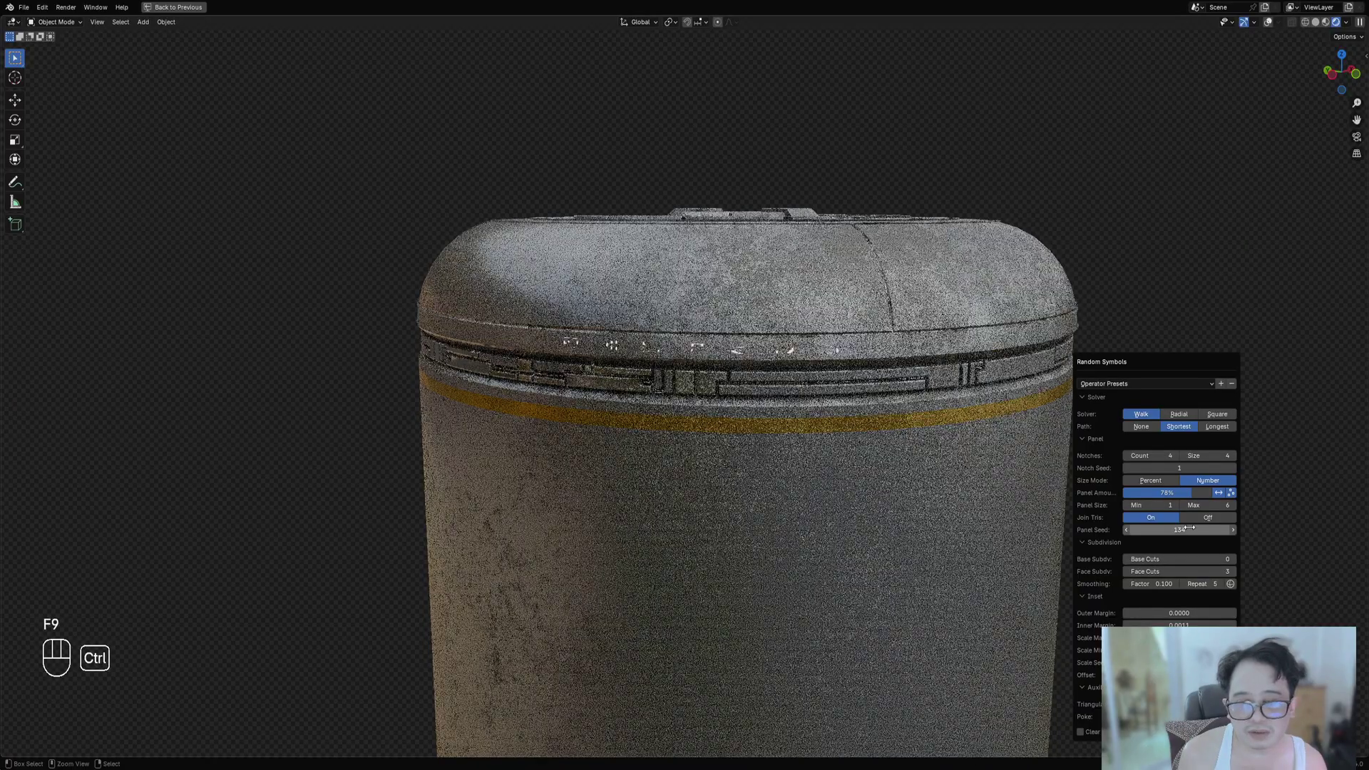
{"action": "scroll", "coordinate": [1191, 528], "scroll_direction": "up", "scroll_amount": 3, "text": "ctrl"}
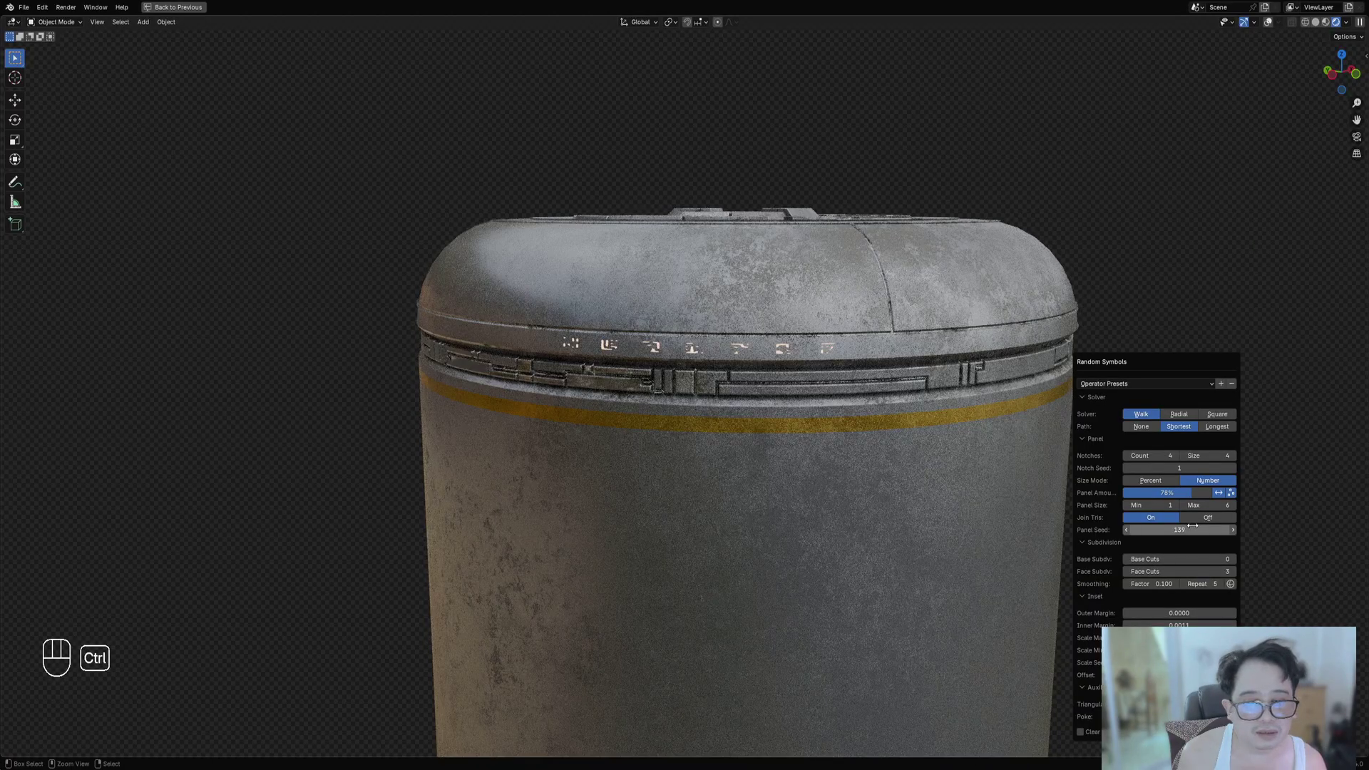
{"action": "scroll", "coordinate": [1209, 581], "scroll_direction": "up", "scroll_amount": 1, "text": "ctrl"}
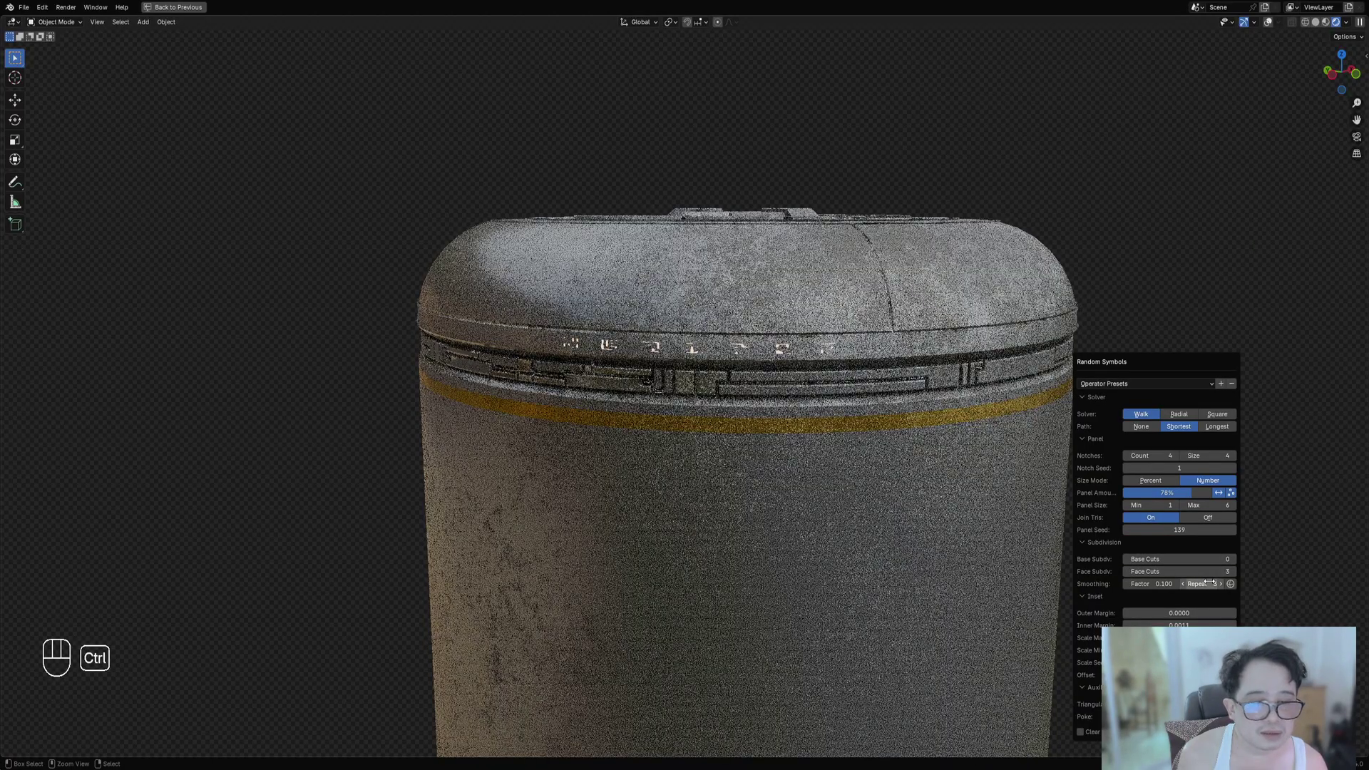
{"action": "scroll", "coordinate": [1210, 582], "scroll_direction": "up", "scroll_amount": 1, "text": "ctrl"}
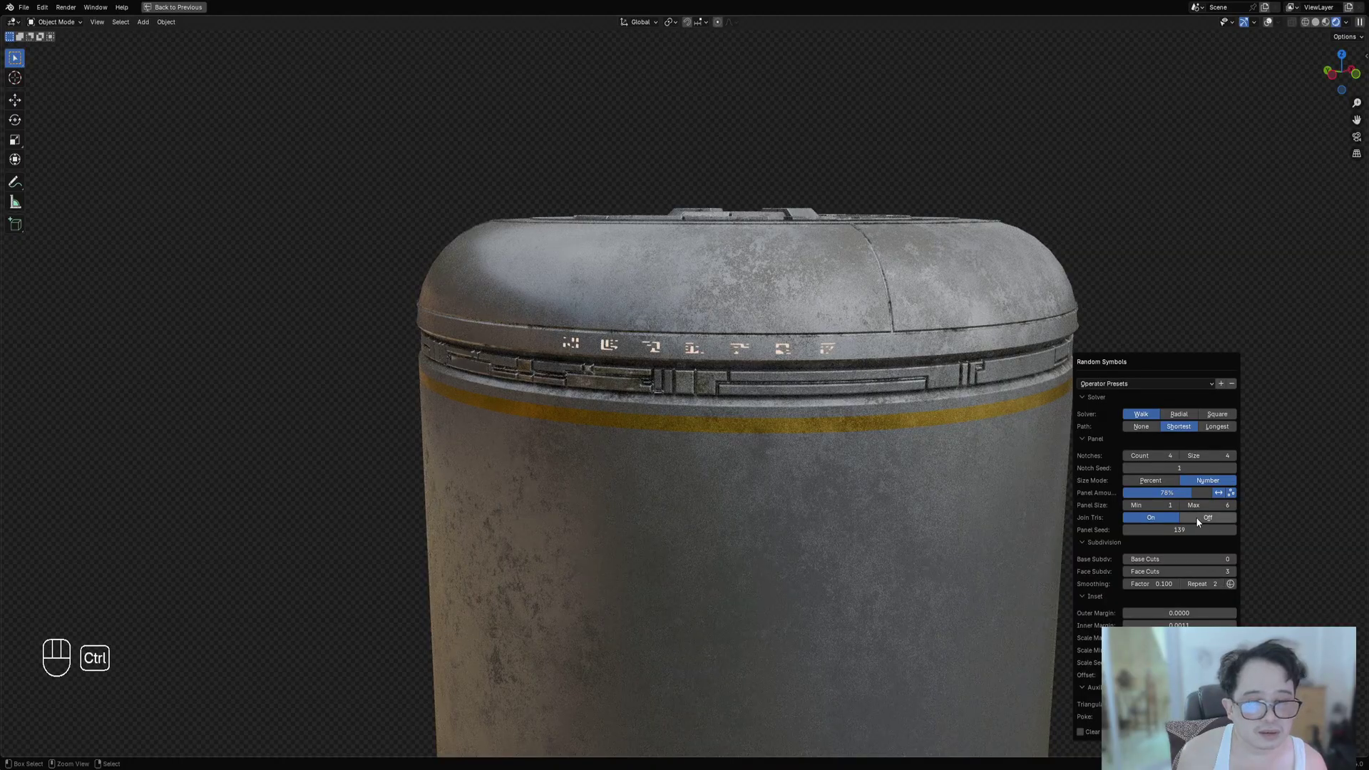
Advance the Panel Seed to 146 for another variation of the symbols on the band.
{"action": "scroll", "coordinate": [690, 395], "scroll_direction": "up", "scroll_amount": 3}
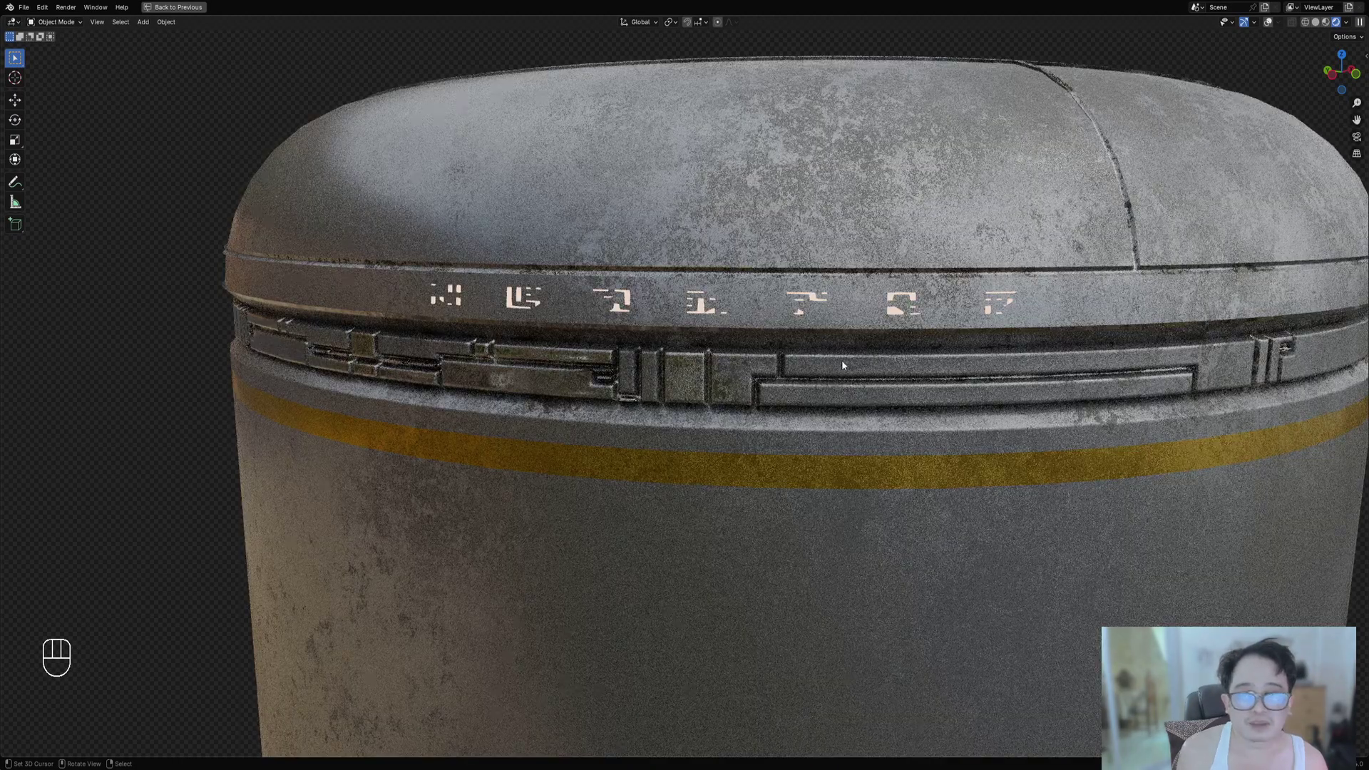
{"action": "key", "text": "F9"}
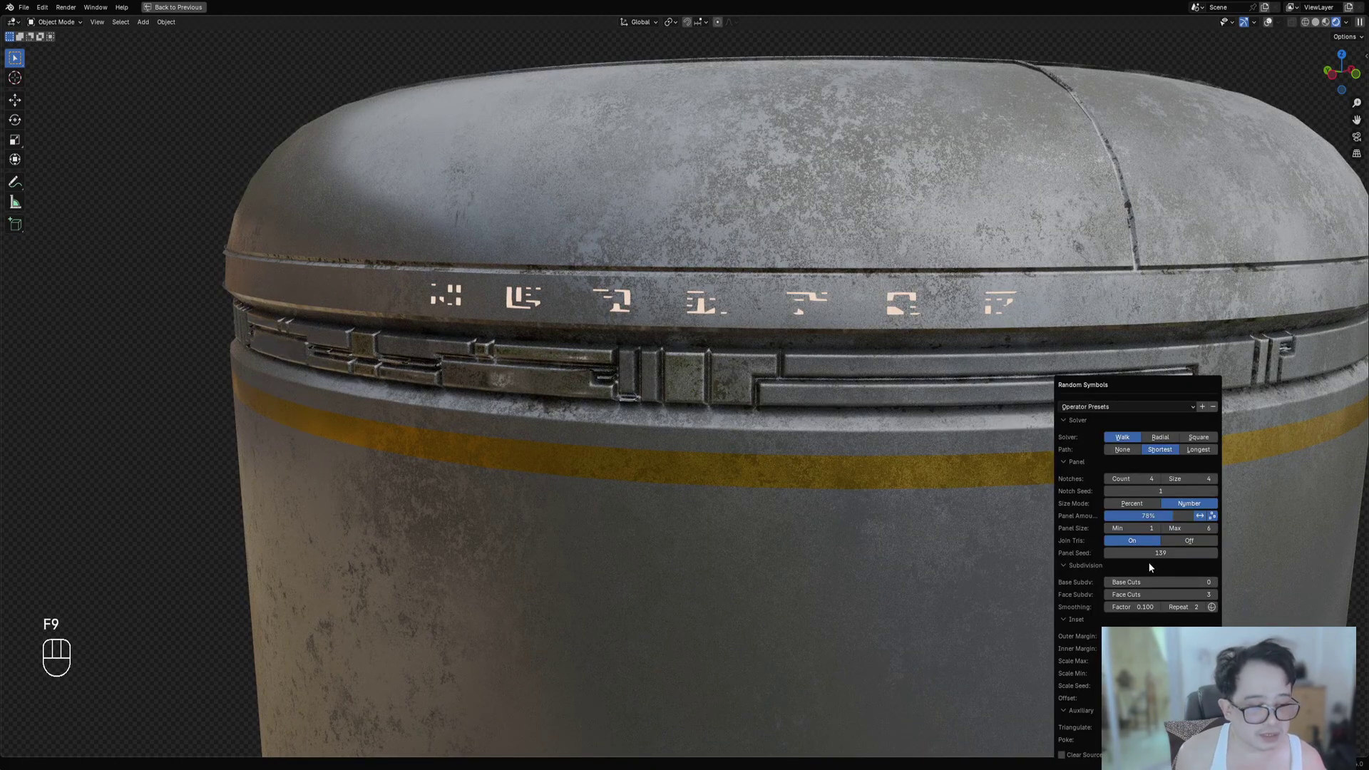
{"action": "scroll", "coordinate": [1149, 553], "scroll_direction": "up", "scroll_amount": 1, "text": "ctrl"}
{"action": "scroll", "coordinate": [1150, 553], "scroll_direction": "up", "scroll_amount": 3, "text": "ctrl"}
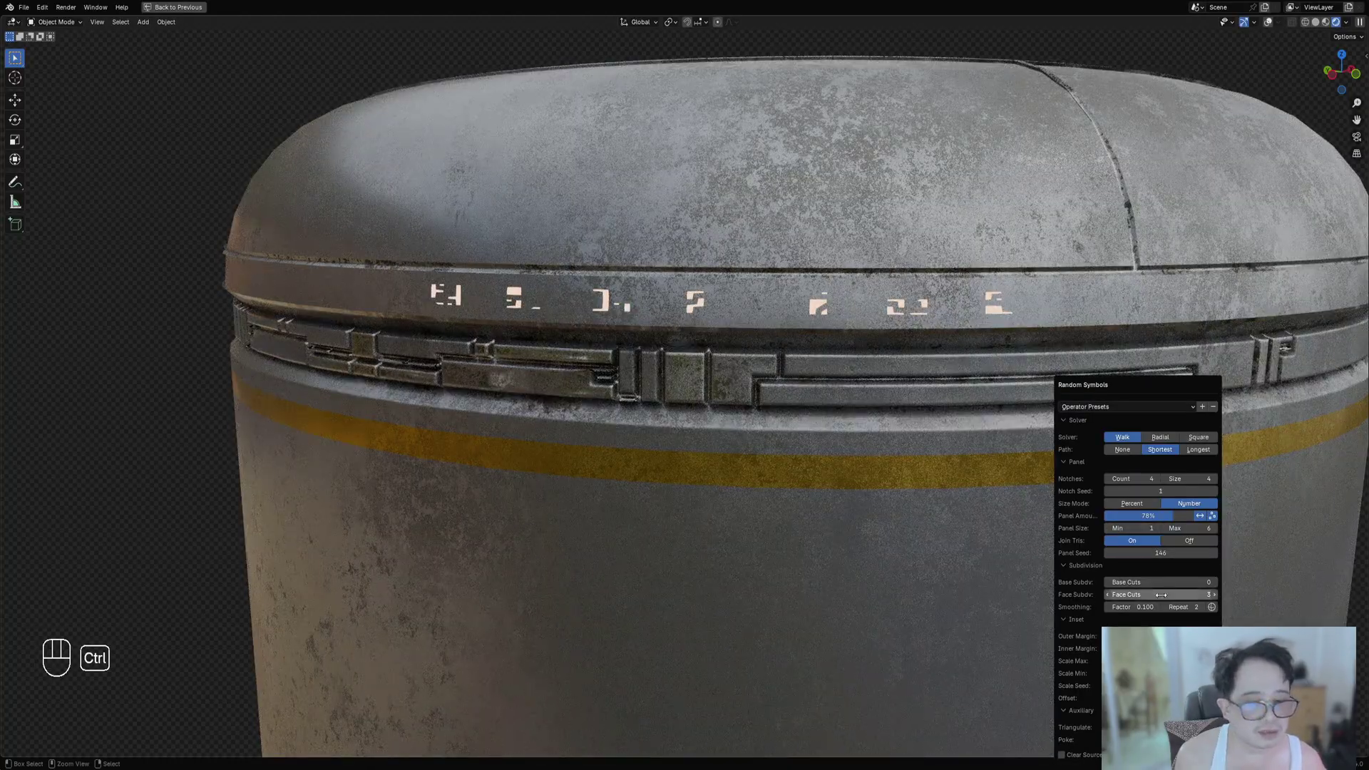
Turn the viewport overlays back on and inspect the object's mesh in Edit Mode.
{"action": "middle_click_drag", "start_coordinate": [770, 436], "coordinate": [927, 495]}
{"action": "scroll", "coordinate": [761, 504], "scroll_direction": "down", "scroll_amount": 3}
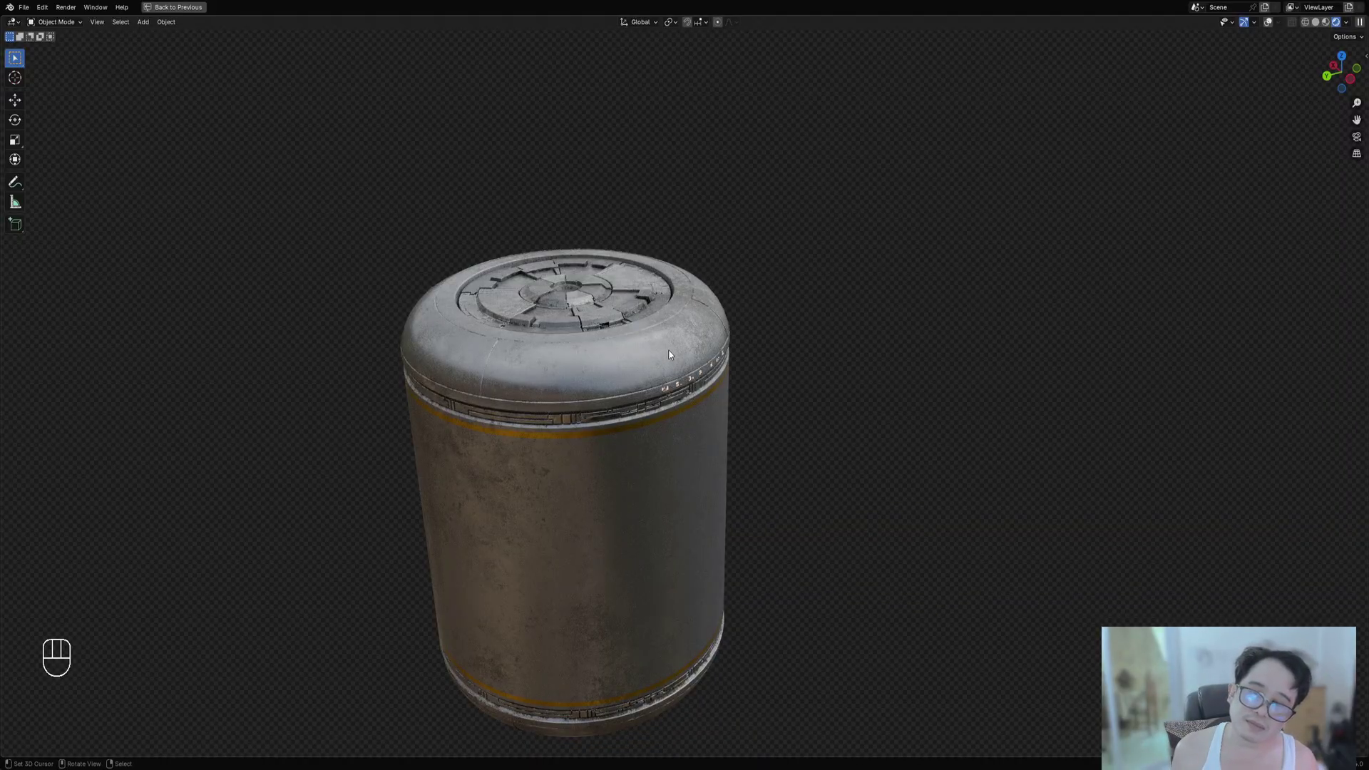
{"action": "middle_click_drag", "start_coordinate": [727, 470], "coordinate": [755, 465]}
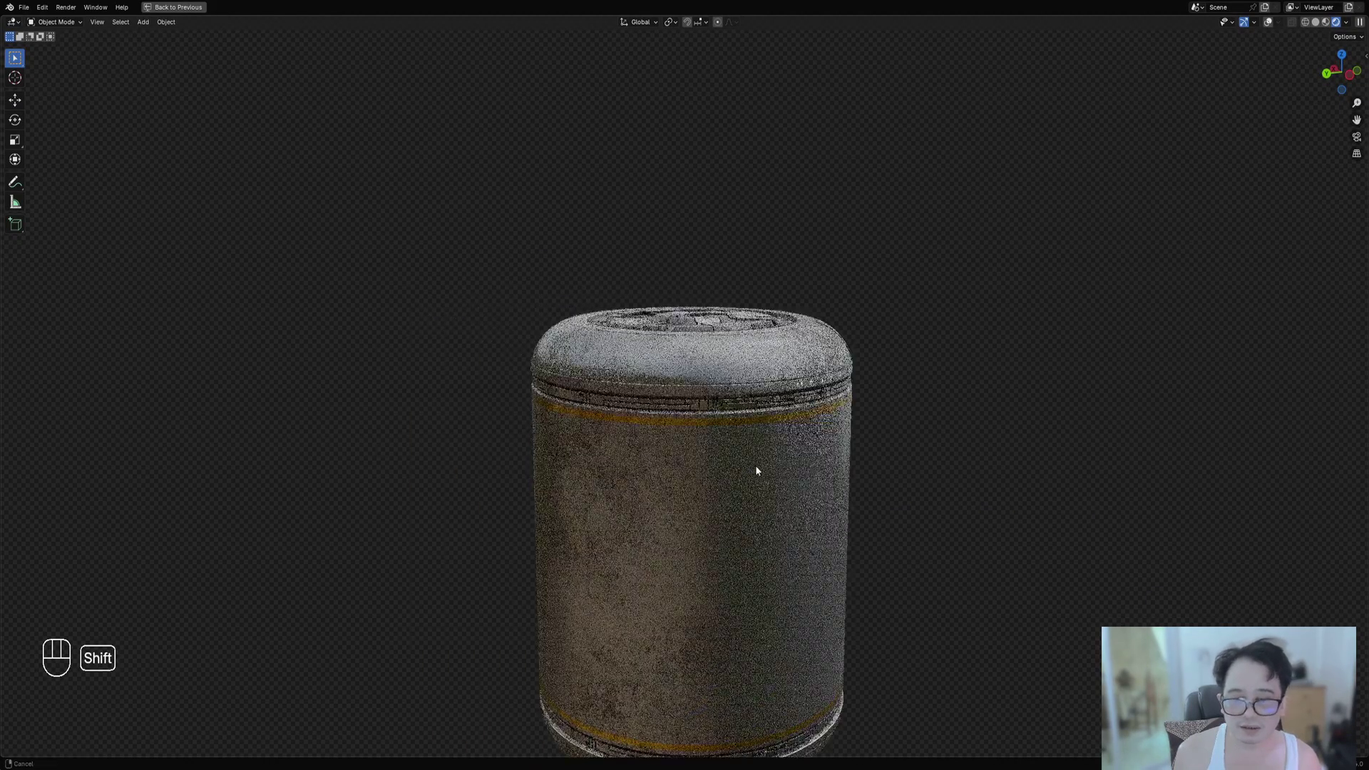
{"action": "scroll", "coordinate": [755, 465], "scroll_direction": "up", "scroll_amount": 4}
{"action": "middle_click_drag", "start_coordinate": [520, 422], "coordinate": [856, 394]}
{"action": "key", "text": "Tab"}
{"action": "key", "text": "shift+alt+z"}
{"action": "middle_click_drag", "start_coordinate": [856, 393], "coordinate": [742, 406]}
{"action": "scroll", "coordinate": [742, 407], "scroll_direction": "down", "scroll_amount": 2}
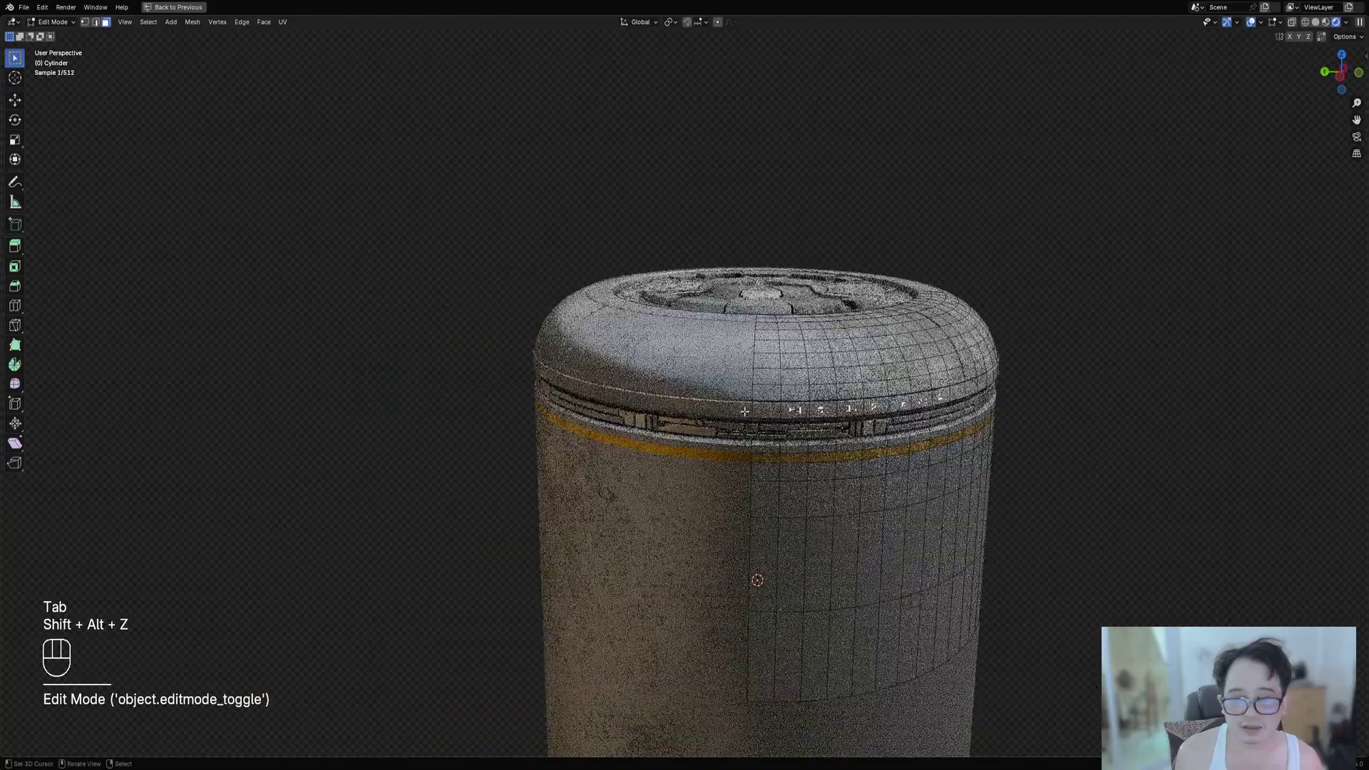
Select the main cylinder and bake its modifiers into the mesh with Creative Flow's Apply Mesh.
{"action": "key", "text": "Tab"}
{"action": "right_click", "coordinate": [704, 383]}
{"action": "key", "text": "Tab"}
{"action": "middle_click_drag", "start_coordinate": [891, 461], "coordinate": [758, 425]}
{"action": "key", "text": "Tab"}
{"action": "key", "text": "ctrl+shift+x"}
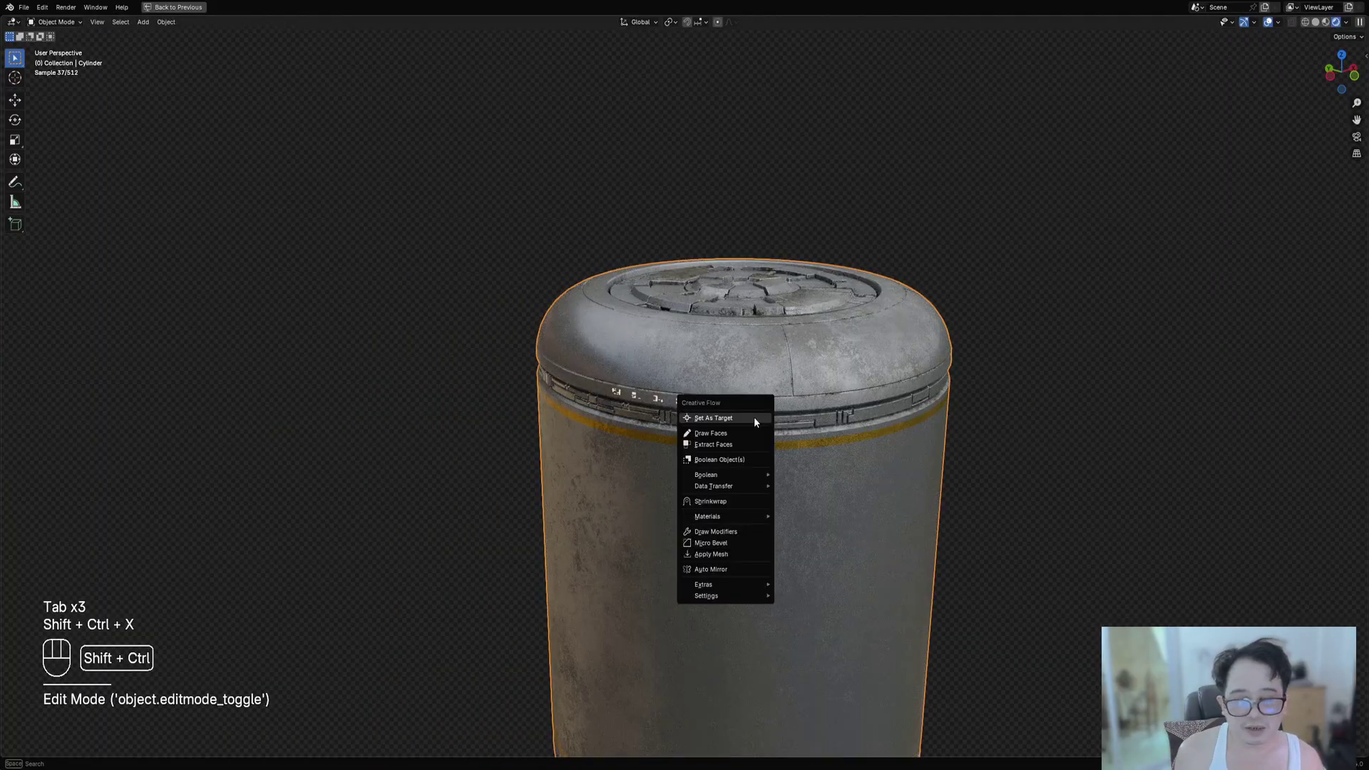
{"action": "left_click", "coordinate": [726, 557]}
Select another run of adjacent faces on the narrow band below the cylinder's rounded top in Edit Mode.
{"action": "key", "text": "Tab"}
{"action": "middle_click_drag", "start_coordinate": [499, 432], "coordinate": [659, 422]}
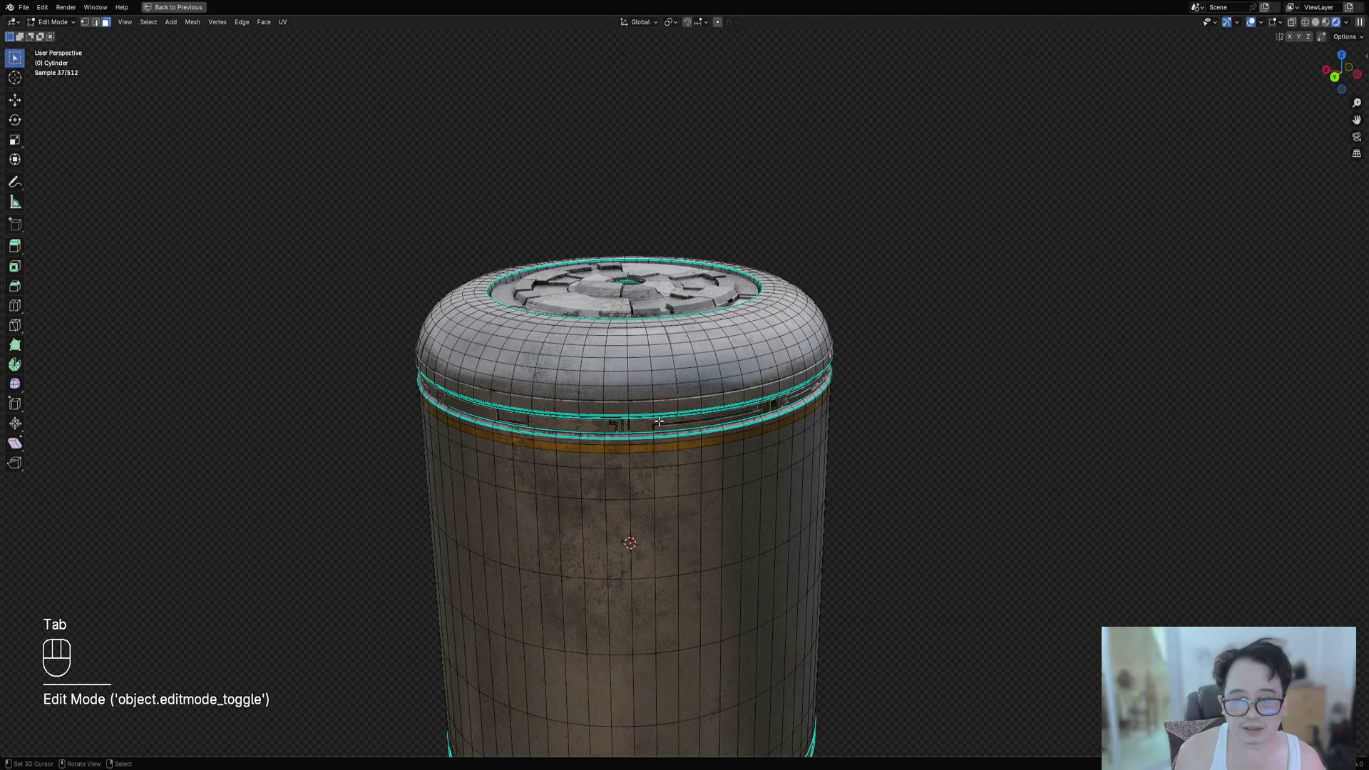
{"action": "key", "text": "3"}
{"action": "right_click", "coordinate": [565, 407]}
{"action": "middle_click_drag", "start_coordinate": [565, 407], "coordinate": [475, 414]}
{"action": "mouse_move", "coordinate": [507, 421]}
{"action": "middle_mouse_down", "text": "shift"}
{"action": "mouse_move", "coordinate": [582, 410]}
{"action": "mouse_move", "coordinate": [543, 404]}
{"action": "middle_mouse_up", "text": "shift"}
{"action": "key", "text": "shift+z"}
{"action": "key", "text": "shift+z"}
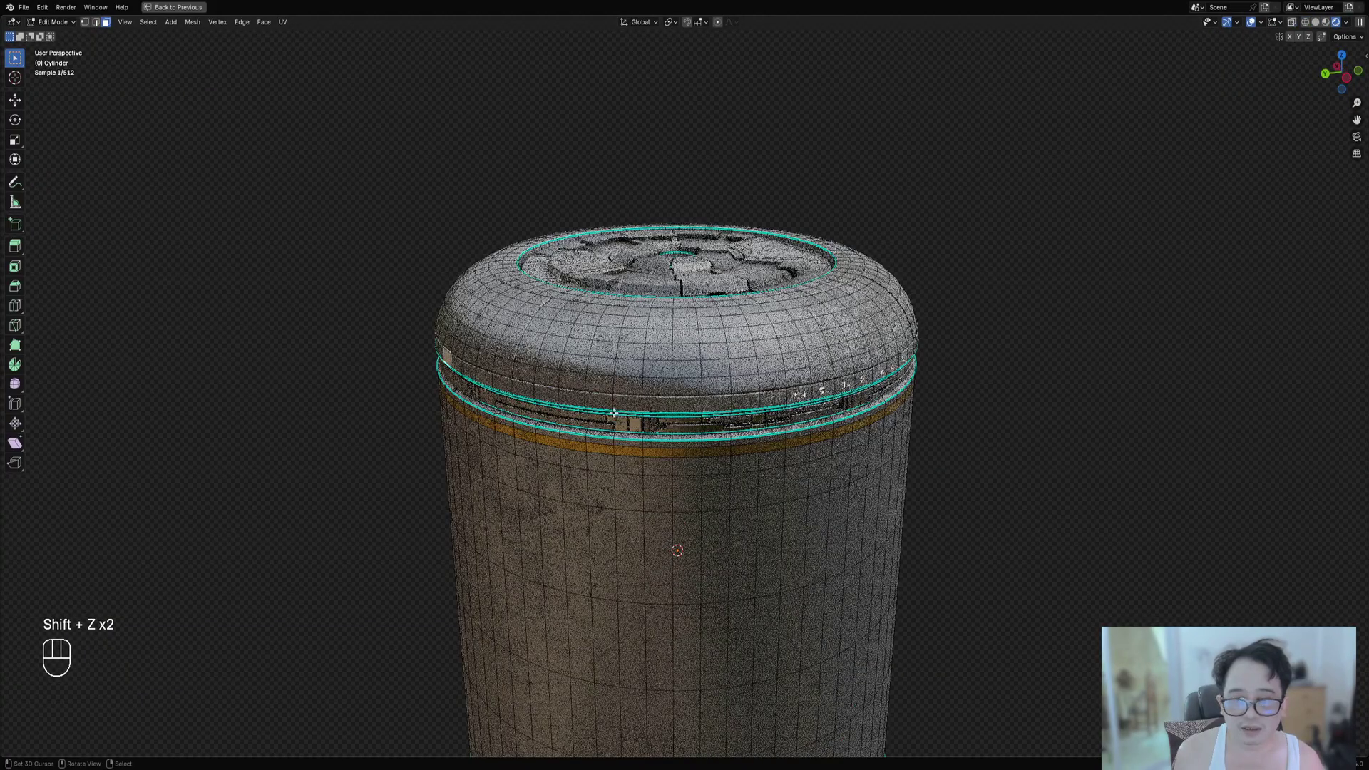
{"action": "right_click", "coordinate": [547, 394], "text": "ctrl"}
{"action": "right_click", "coordinate": [674, 398]}
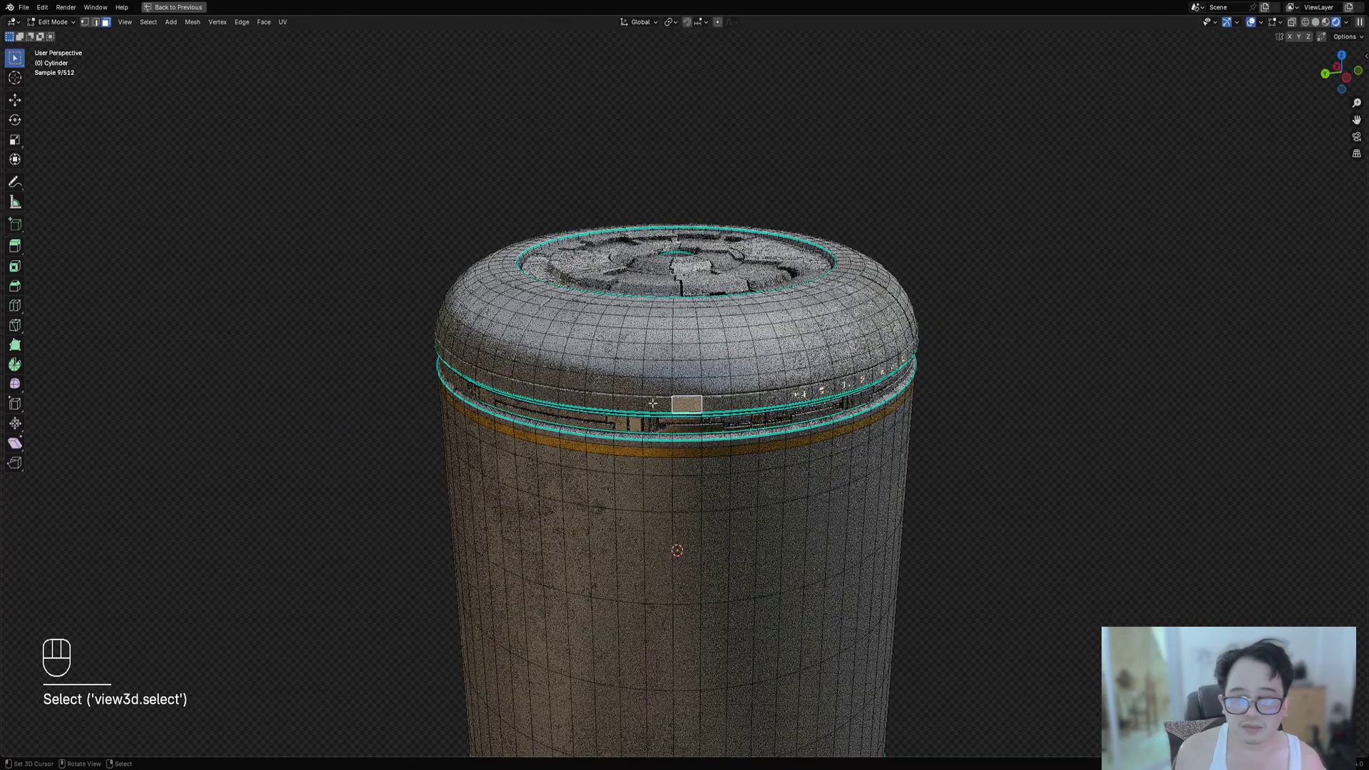
Generate Random Symbols on the newly selected band faces using the Walk solver.
{"action": "key", "text": "Tab"}
{"action": "key", "text": "shift+q"}
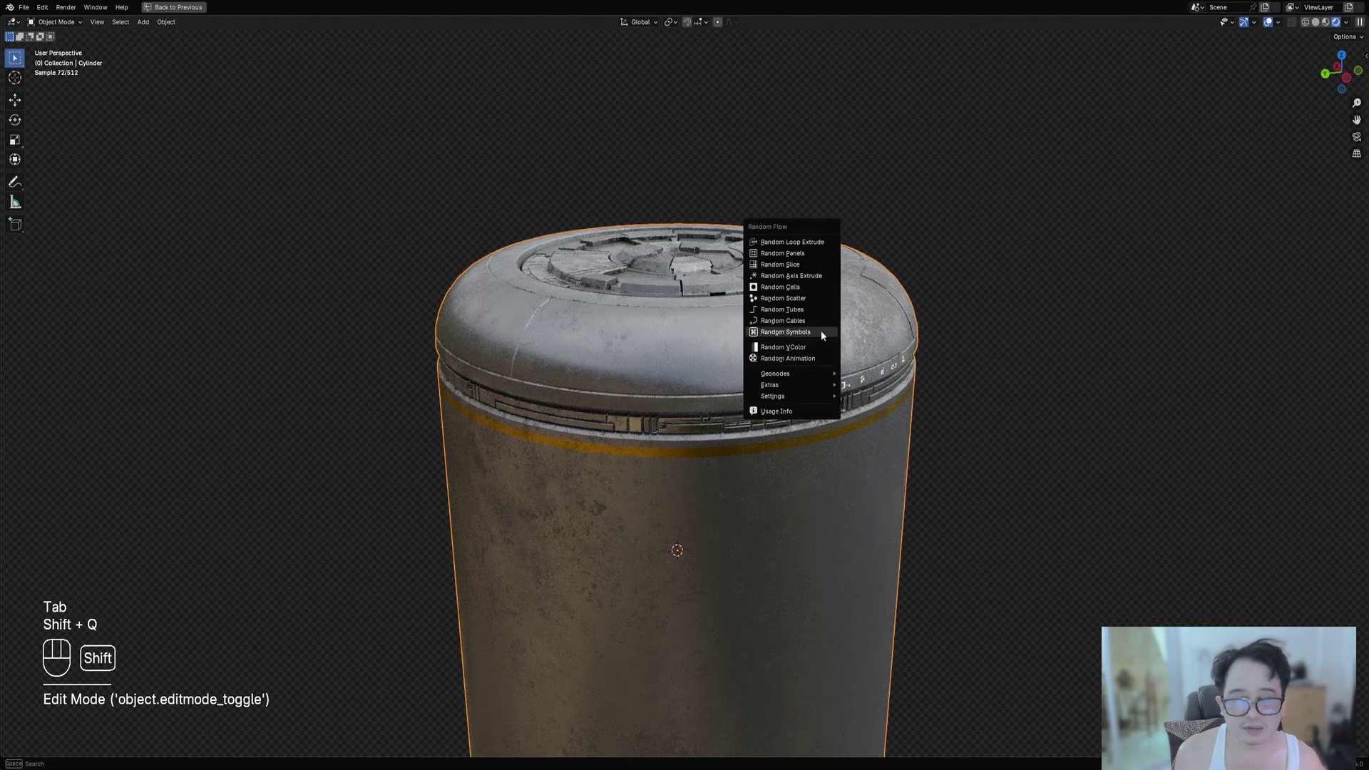
{"action": "left_click", "coordinate": [821, 329]}
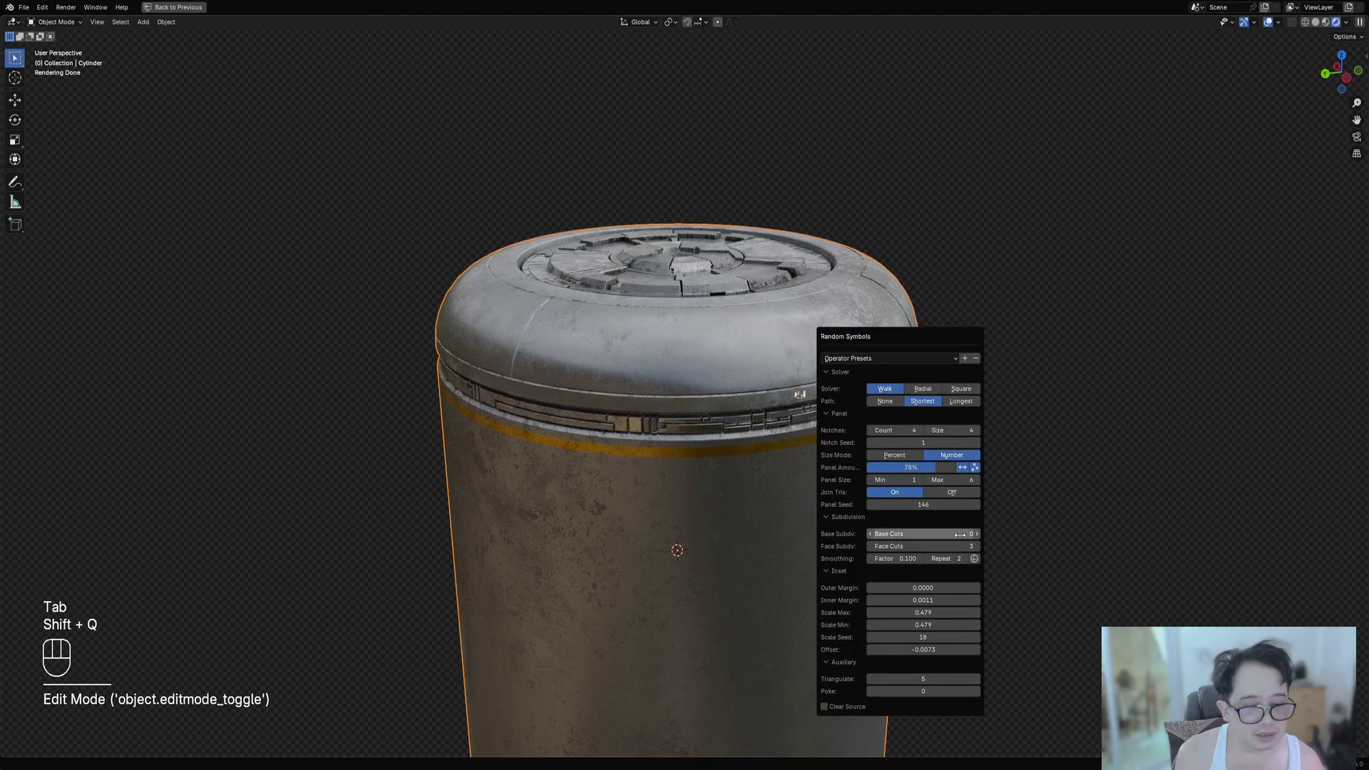
{"action": "left_click", "coordinate": [881, 390]}
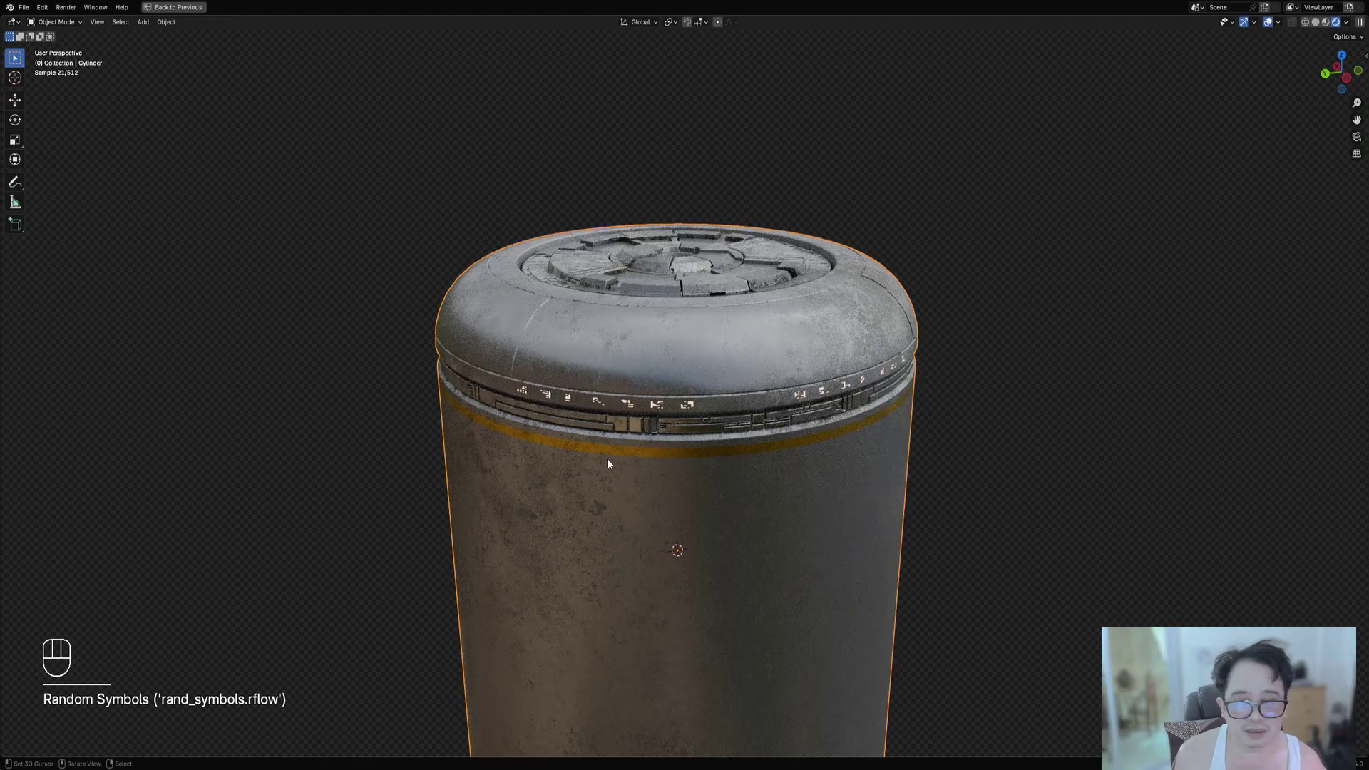
{"action": "scroll", "coordinate": [887, 454], "scroll_direction": "up", "scroll_amount": 1}
{"action": "middle_click_drag", "start_coordinate": [888, 463], "coordinate": [928, 449]}
{"action": "scroll", "coordinate": [928, 449], "scroll_direction": "down", "scroll_amount": 1}
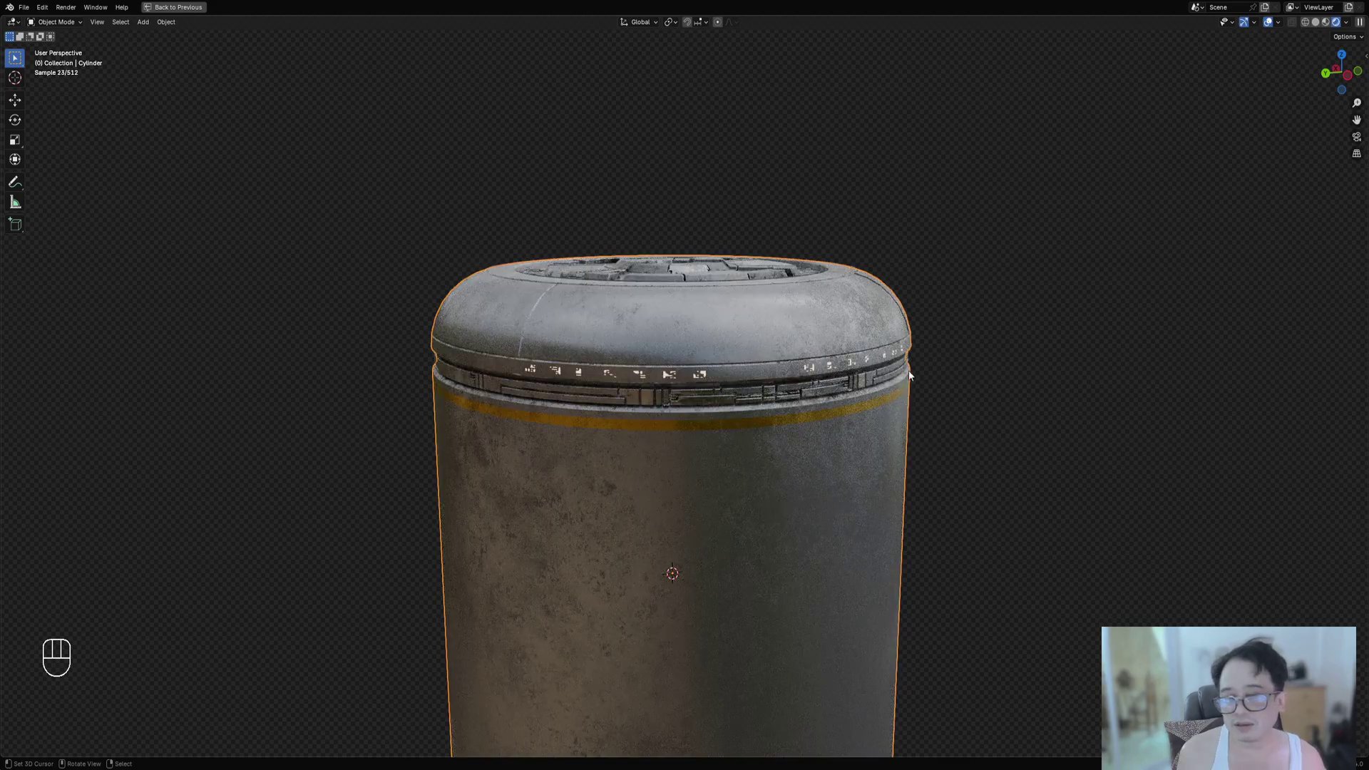
{"action": "scroll", "coordinate": [858, 412], "scroll_direction": "down", "scroll_amount": 2}
{"action": "mouse_move", "coordinate": [908, 372]}
{"action": "middle_mouse_down"}
{"action": "mouse_move", "coordinate": [858, 412]}
{"action": "mouse_move", "coordinate": [841, 401]}
{"action": "middle_mouse_up"}
{"action": "scroll", "coordinate": [842, 400], "scroll_direction": "up", "scroll_amount": 2}
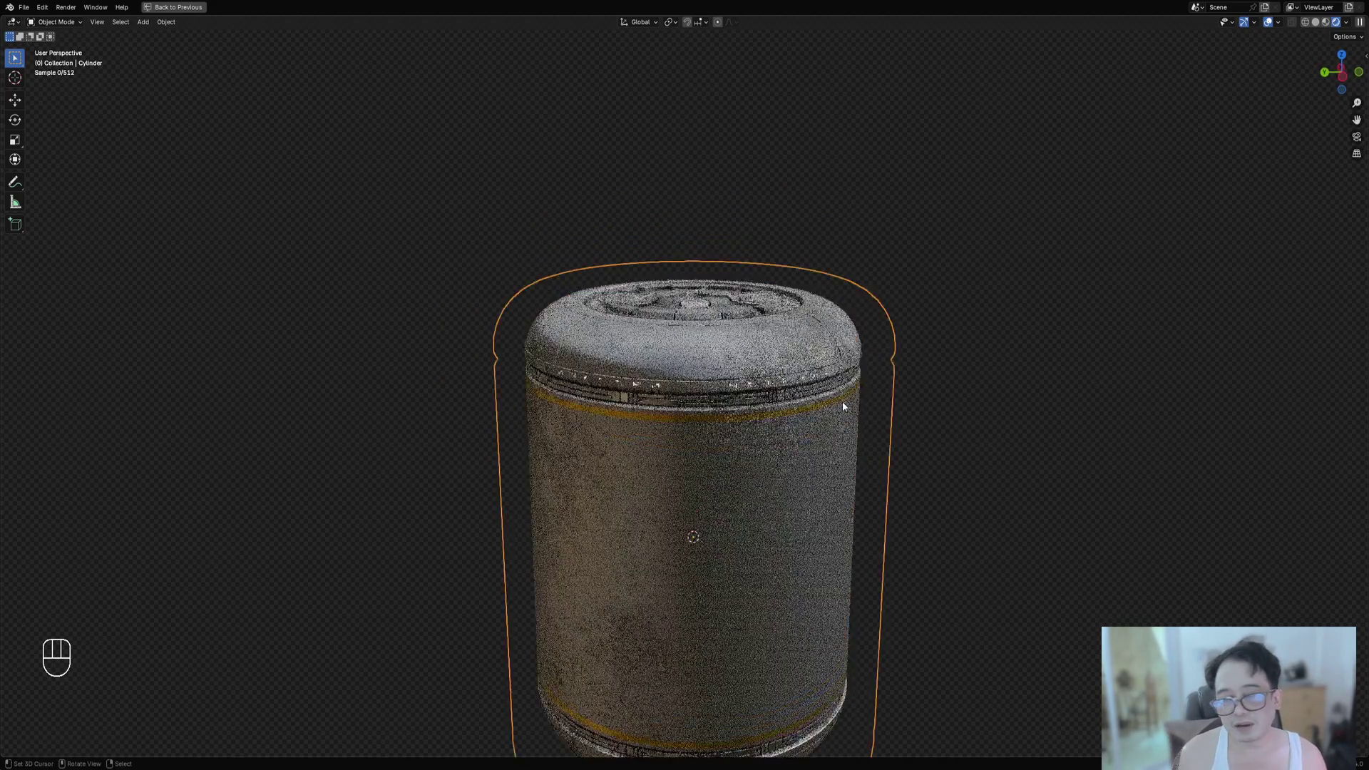
Switch to Solid shading and delete the second set of symbols on the band.
{"action": "key", "text": "z"}
{"action": "left_click", "coordinate": [833, 364]}
{"action": "scroll", "coordinate": [589, 393], "scroll_direction": "up", "scroll_amount": 2}
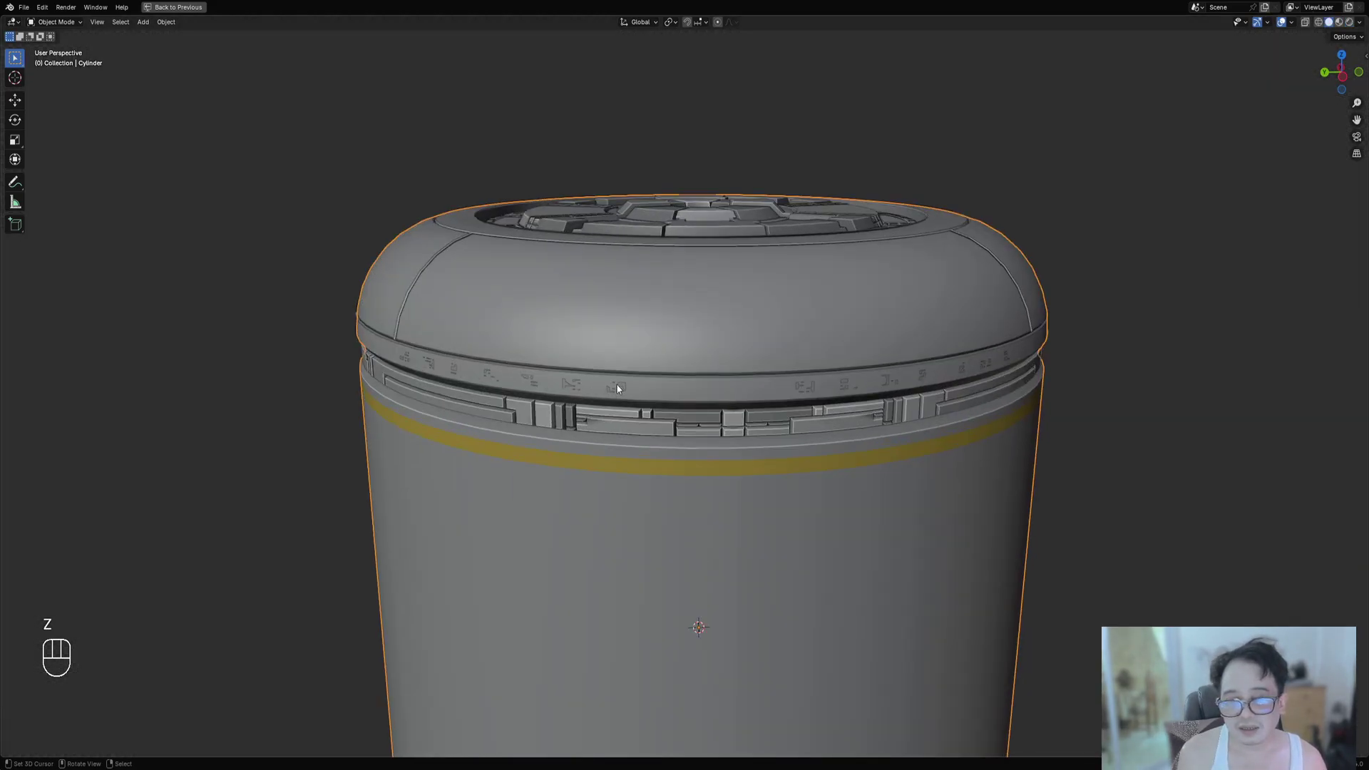
{"action": "right_click", "coordinate": [619, 389]}
{"action": "scroll", "coordinate": [686, 380], "scroll_direction": "down", "scroll_amount": 2}
{"action": "key", "text": "g"}
{"action": "right_click", "coordinate": [671, 279]}
{"action": "key", "text": "x"}
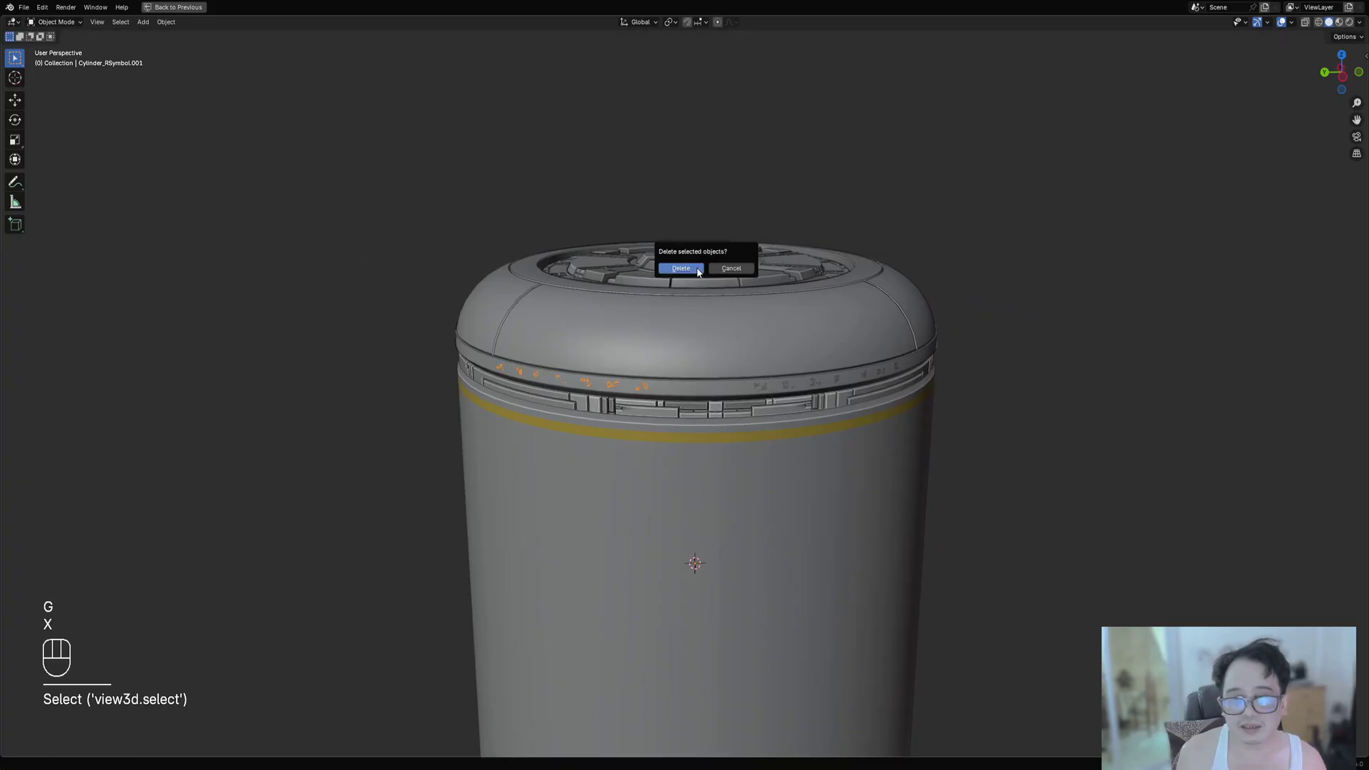
{"action": "left_click", "coordinate": [699, 269]}
Delete the remaining original symbols object from the band.
{"action": "scroll", "coordinate": [820, 373], "scroll_direction": "up", "scroll_amount": 3}
{"action": "right_click", "coordinate": [844, 386]}
{"action": "right_click", "coordinate": [847, 388]}
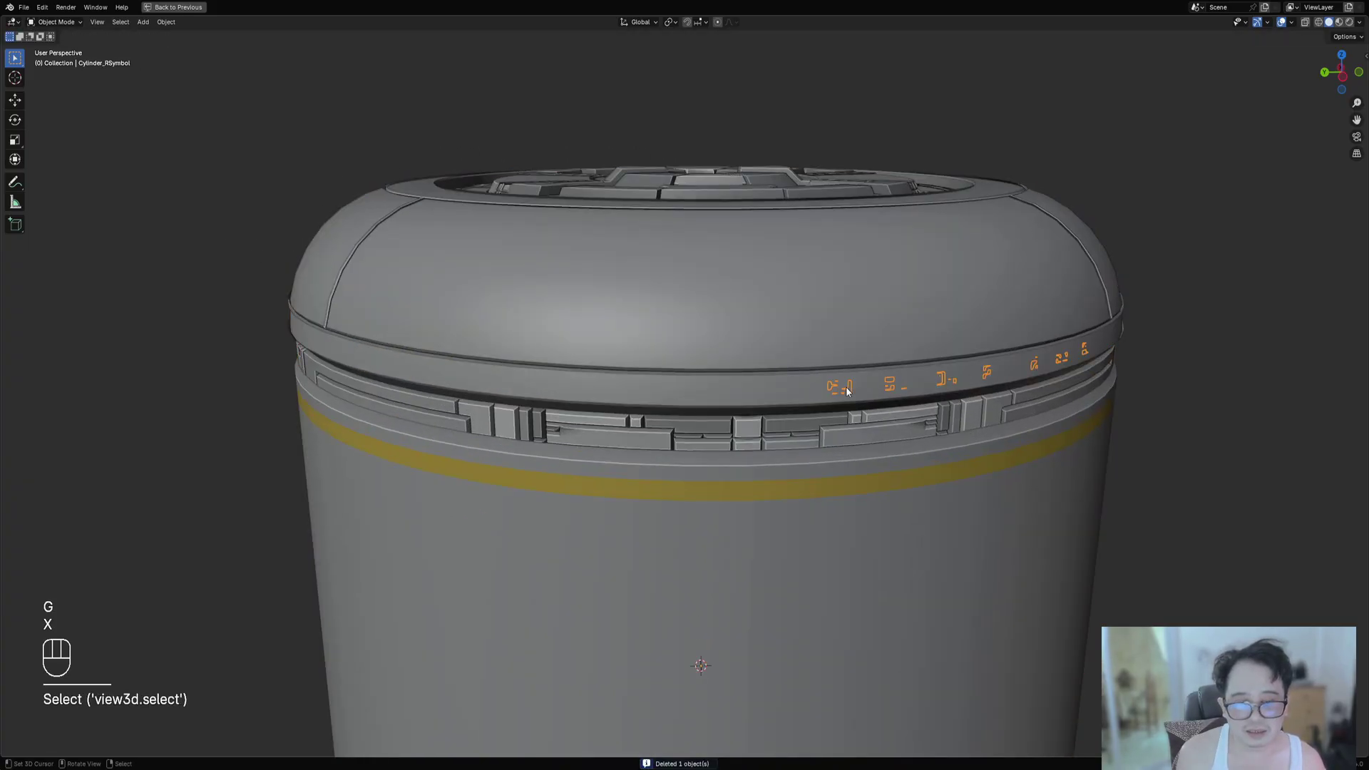
{"action": "key", "text": "x"}
{"action": "key", "text": "x"}
Clear the cylinder's old face selection and select the complete face loop around the narrow upper band.
{"action": "key", "text": "Tab"}
{"action": "key", "text": "alt+a"}
{"action": "key", "text": "shift+f"}
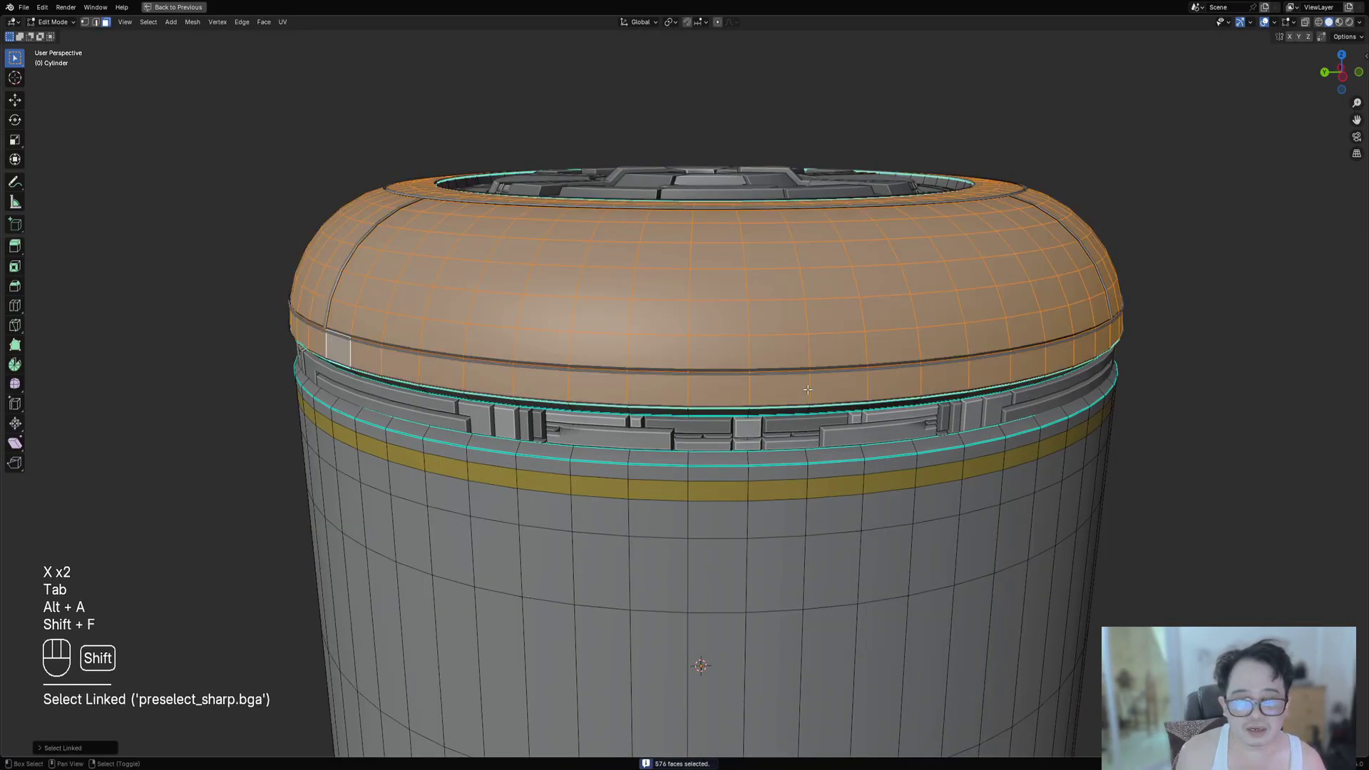
{"action": "key", "text": "alt+a"}
{"action": "key", "text": "shift+ctrl+alt+f"}
{"action": "key", "text": "alt+a"}
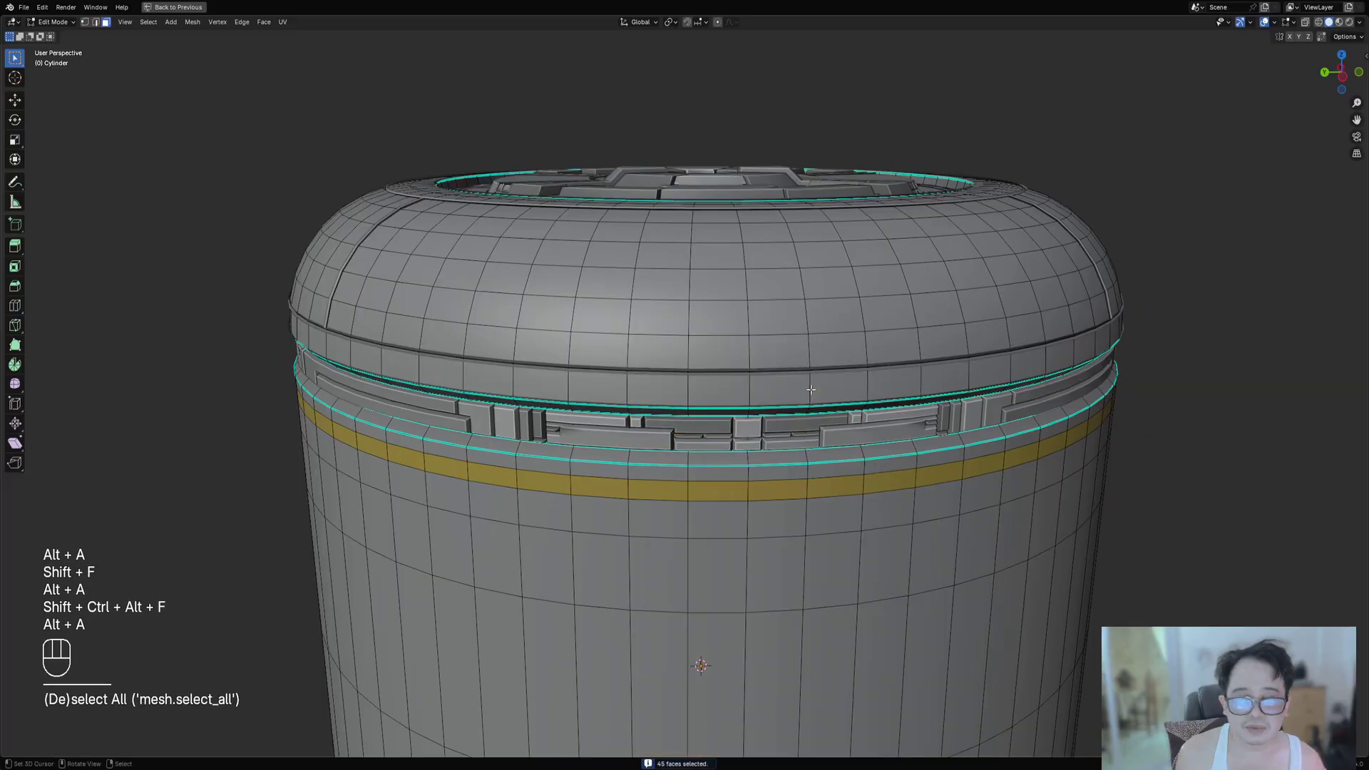
{"action": "left_click", "coordinate": [810, 389], "text": "alt+shift"}
{"action": "key", "text": "Tab"}
Generate Random Symbols around the entire selected band with the Walk solver.
{"action": "scroll", "coordinate": [857, 371], "scroll_direction": "down", "scroll_amount": 2}
{"action": "key", "text": "shift+q"}
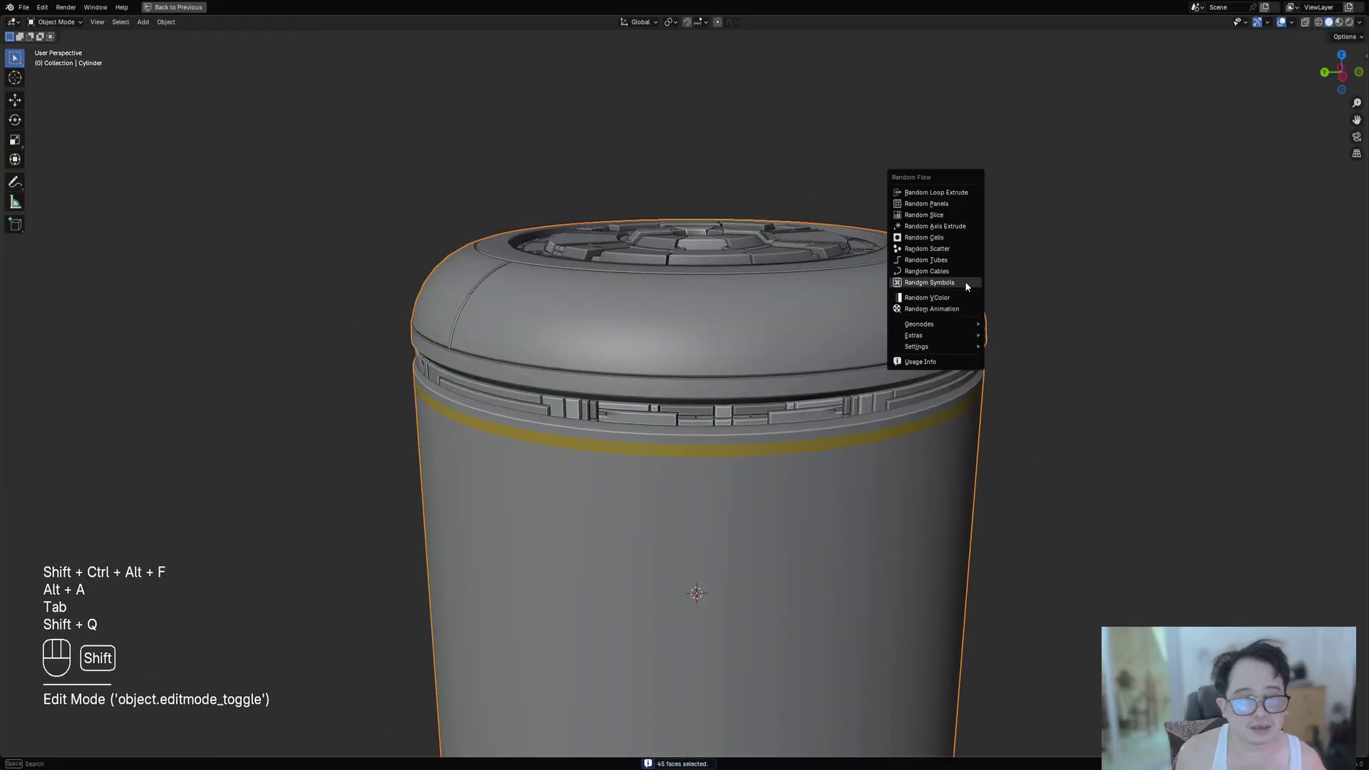
{"action": "left_click", "coordinate": [965, 281]}
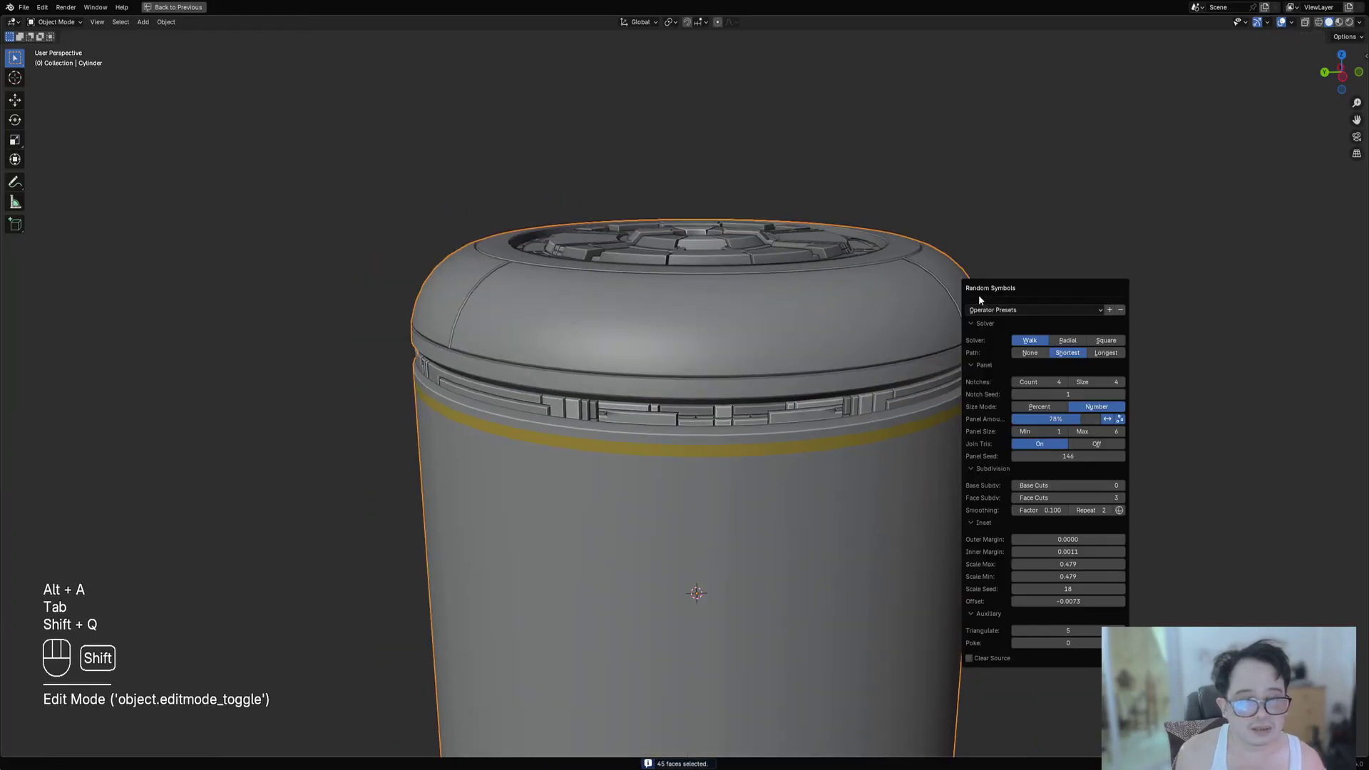
{"action": "left_click", "coordinate": [1037, 342]}
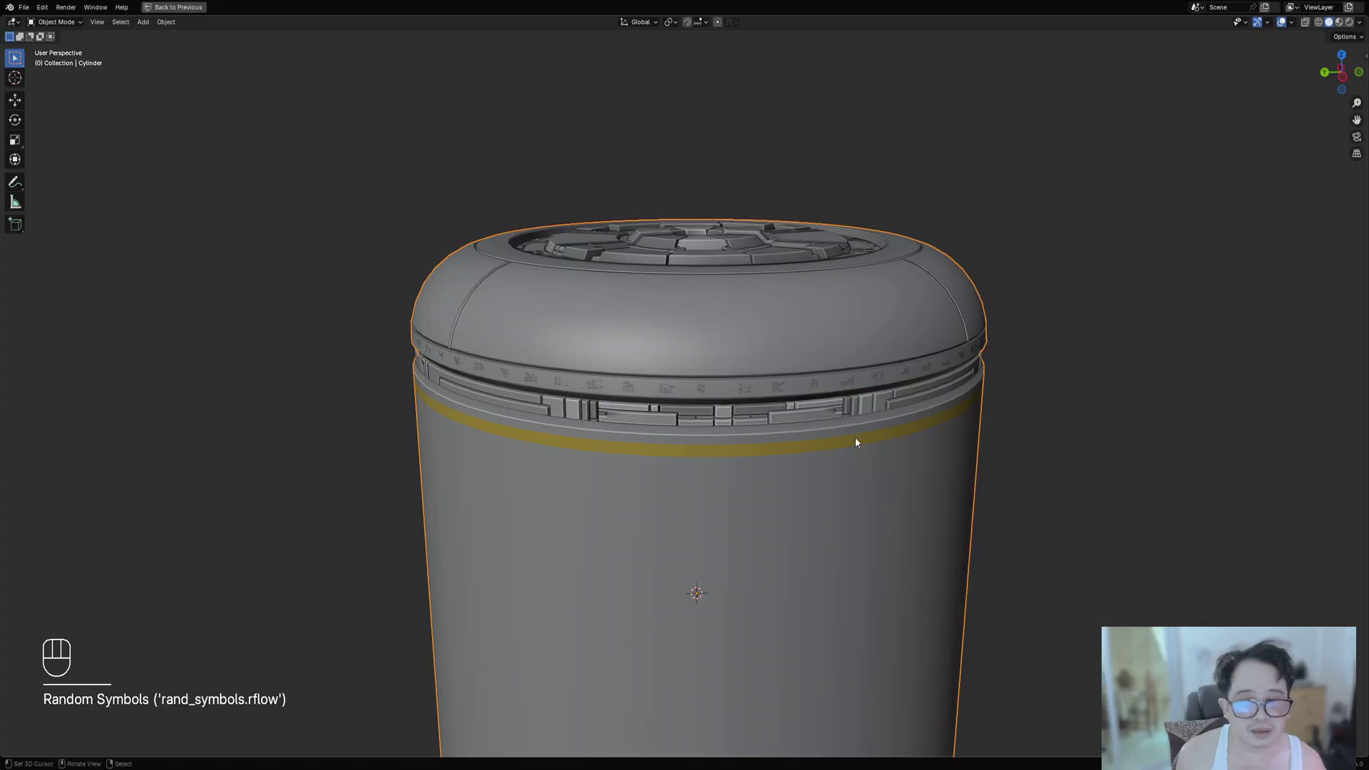
Preview the full ring of symbols in Rendered shading with the overlays hidden.
{"action": "middle_click_drag", "start_coordinate": [854, 438], "coordinate": [721, 421]}
{"action": "key", "text": "z"}
{"action": "left_click", "coordinate": [939, 368]}
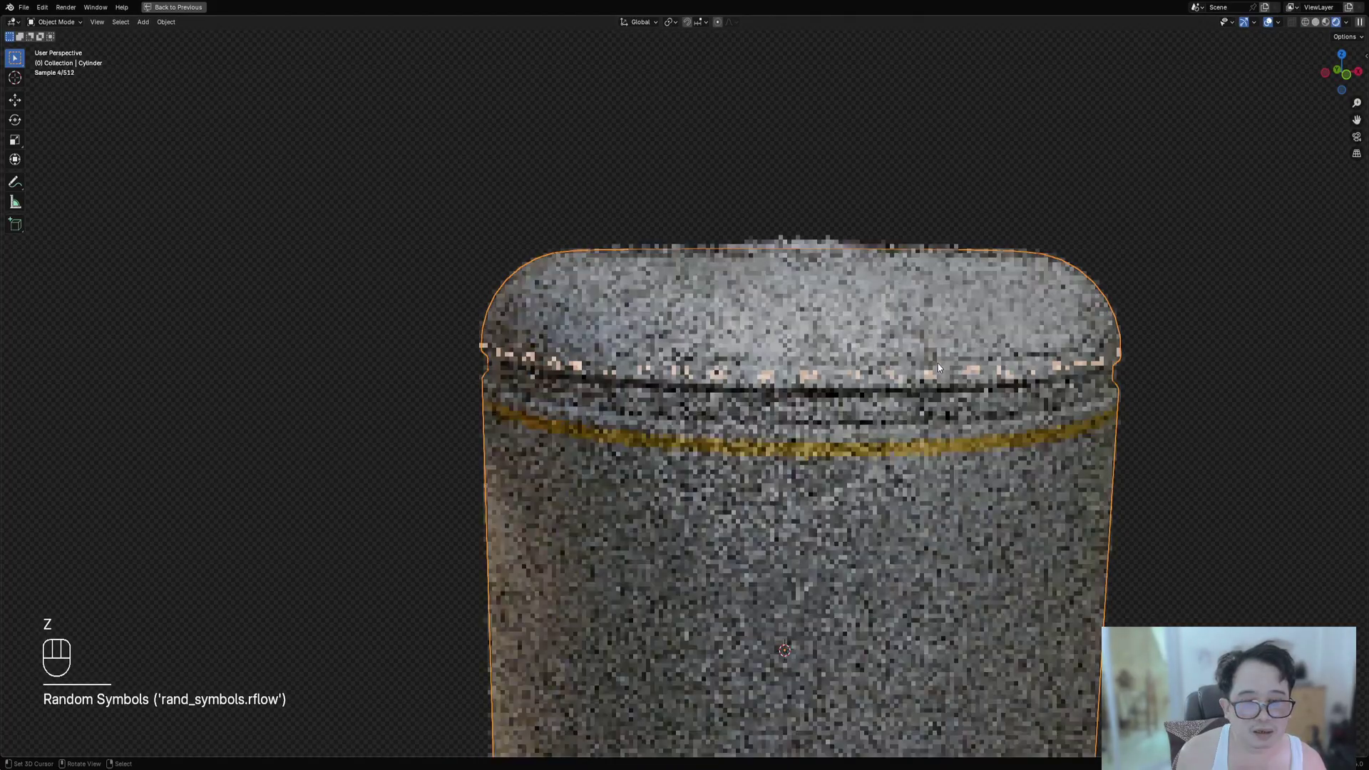
{"action": "scroll", "coordinate": [939, 368], "scroll_direction": "down", "scroll_amount": 4}
{"action": "middle_click_drag", "start_coordinate": [940, 371], "coordinate": [866, 418]}
{"action": "key", "text": "shift+alt+z"}
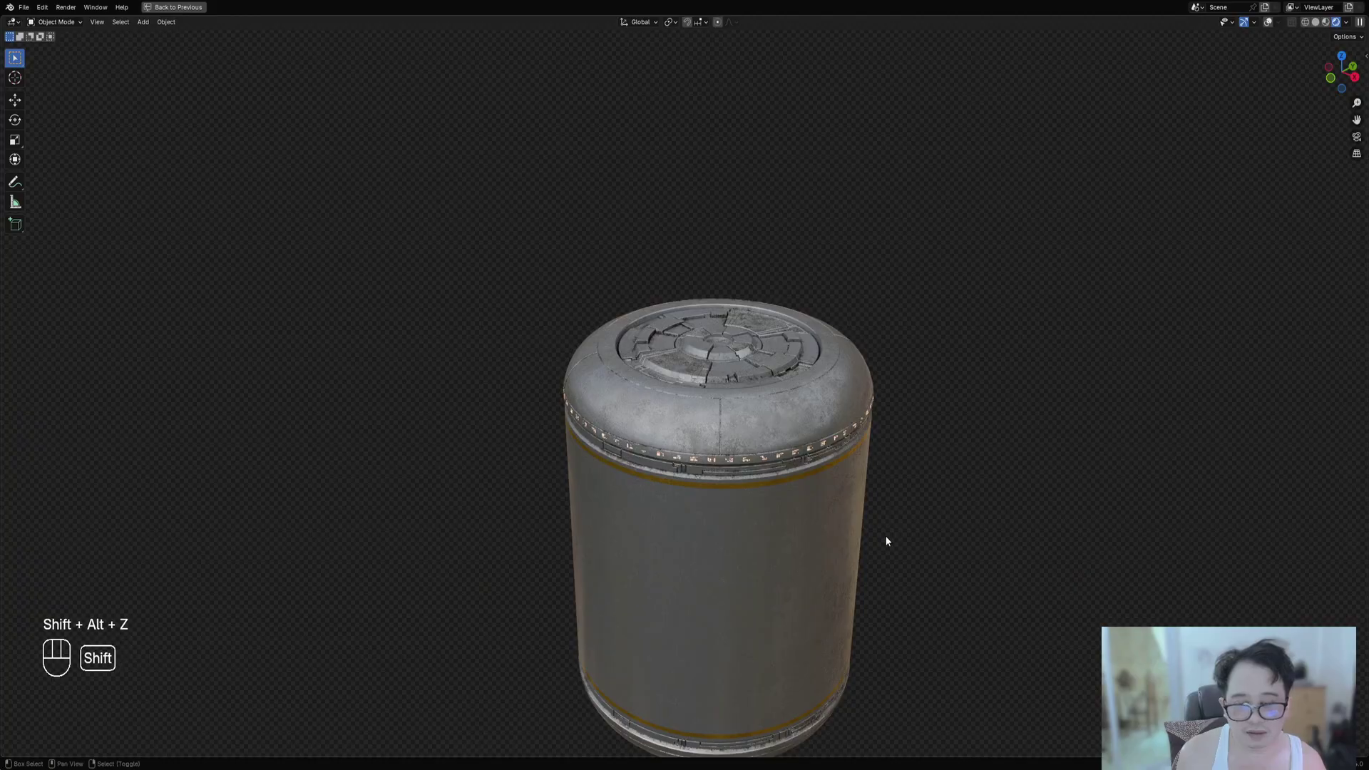
{"action": "mouse_move", "coordinate": [887, 544]}
{"action": "middle_mouse_down"}
{"action": "mouse_move", "coordinate": [987, 478]}
{"action": "mouse_move", "coordinate": [896, 437]}
{"action": "mouse_move", "coordinate": [847, 468]}
{"action": "middle_mouse_up"}
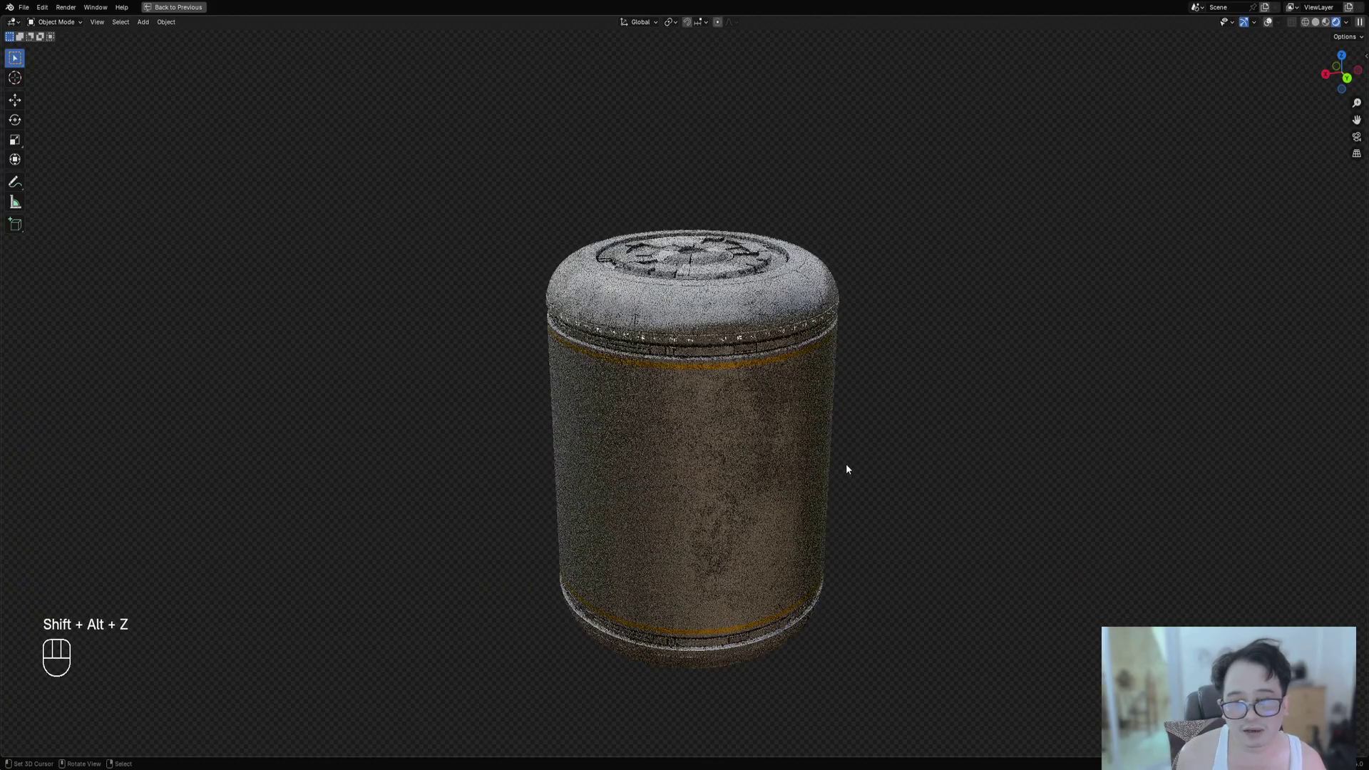
Select the symbols object and mirror it along the Z axis with Creative Flow's Auto Mirror.
{"action": "scroll", "coordinate": [834, 434], "scroll_direction": "up", "scroll_amount": 3}
{"action": "key", "text": "z"}
{"action": "left_click", "coordinate": [799, 344]}
{"action": "scroll", "coordinate": [774, 399], "scroll_direction": "up", "scroll_amount": 3}
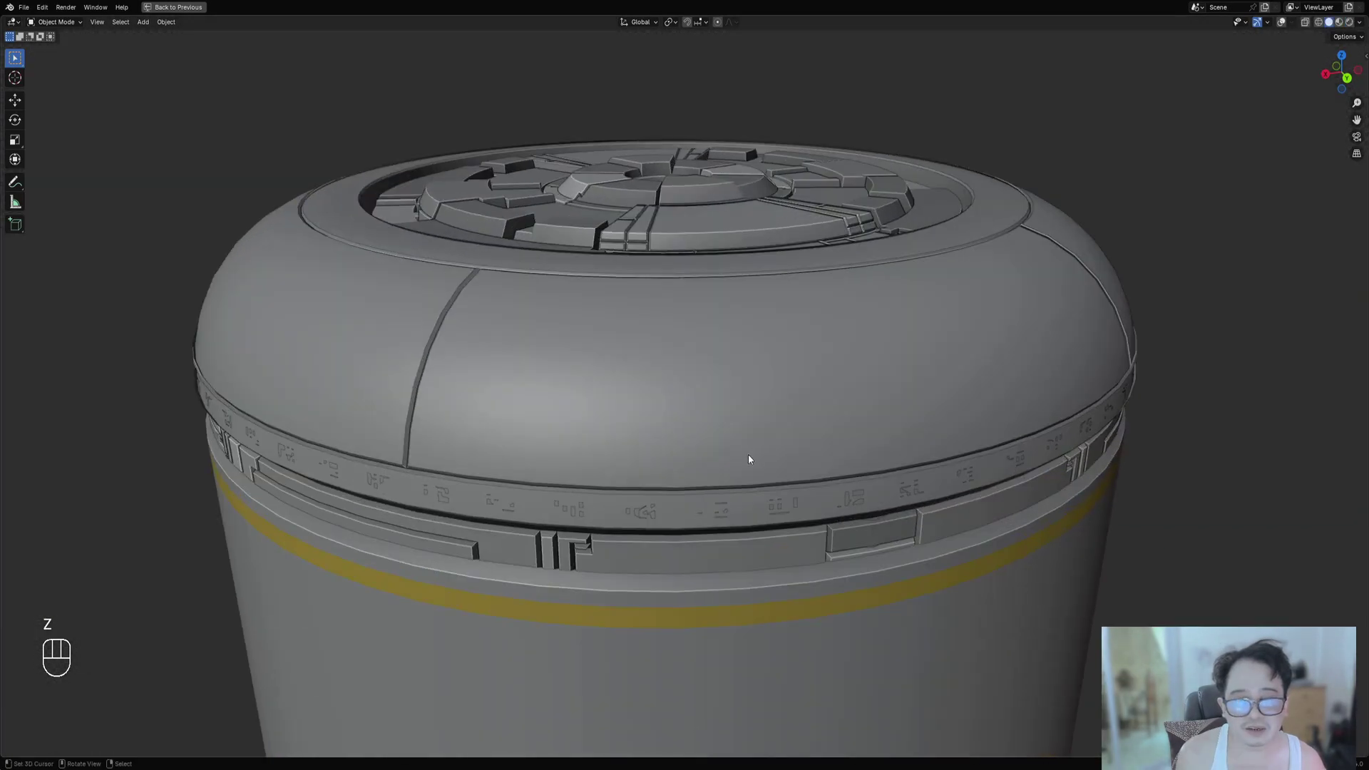
{"action": "left_click", "coordinate": [796, 507]}
{"action": "key", "text": "shift+alt+z"}
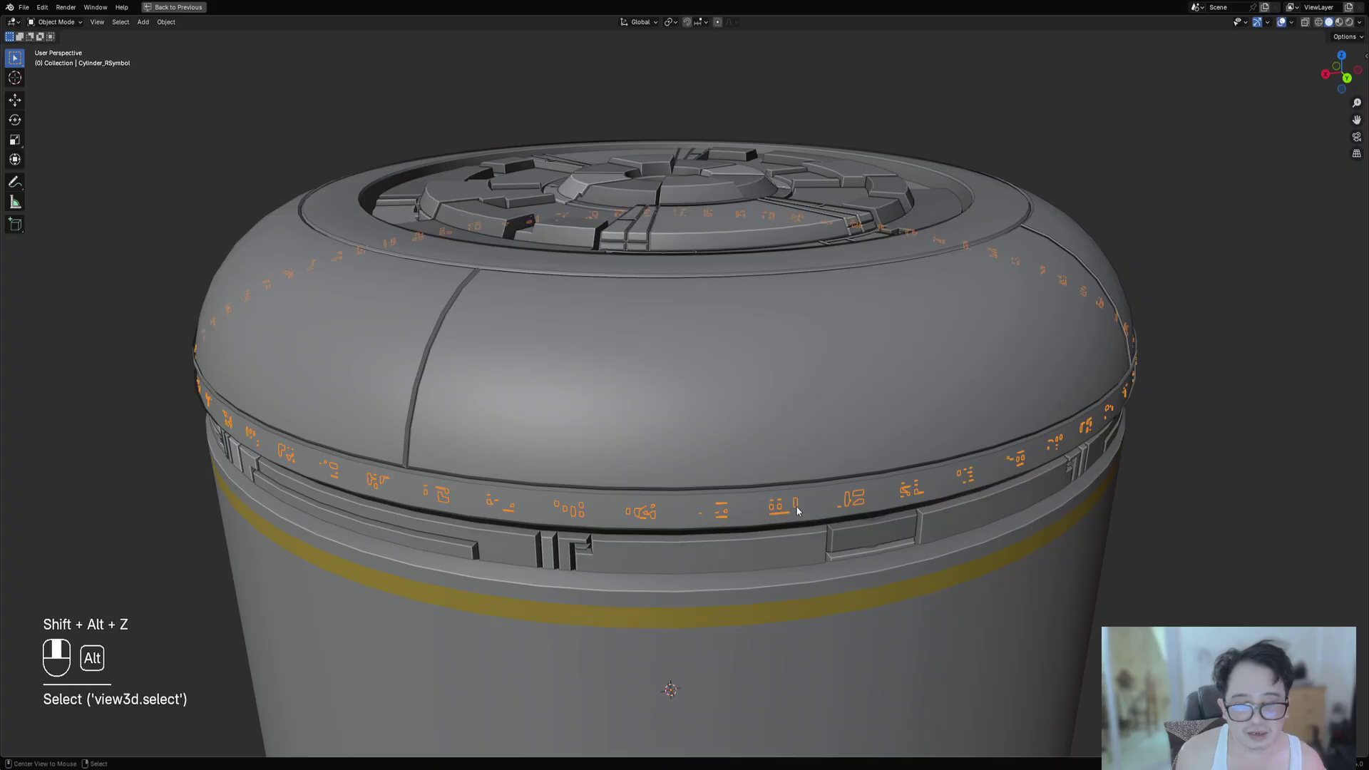
{"action": "scroll", "coordinate": [777, 495], "scroll_direction": "down", "scroll_amount": 2}
{"action": "scroll", "coordinate": [771, 464], "scroll_direction": "up", "scroll_amount": 7}
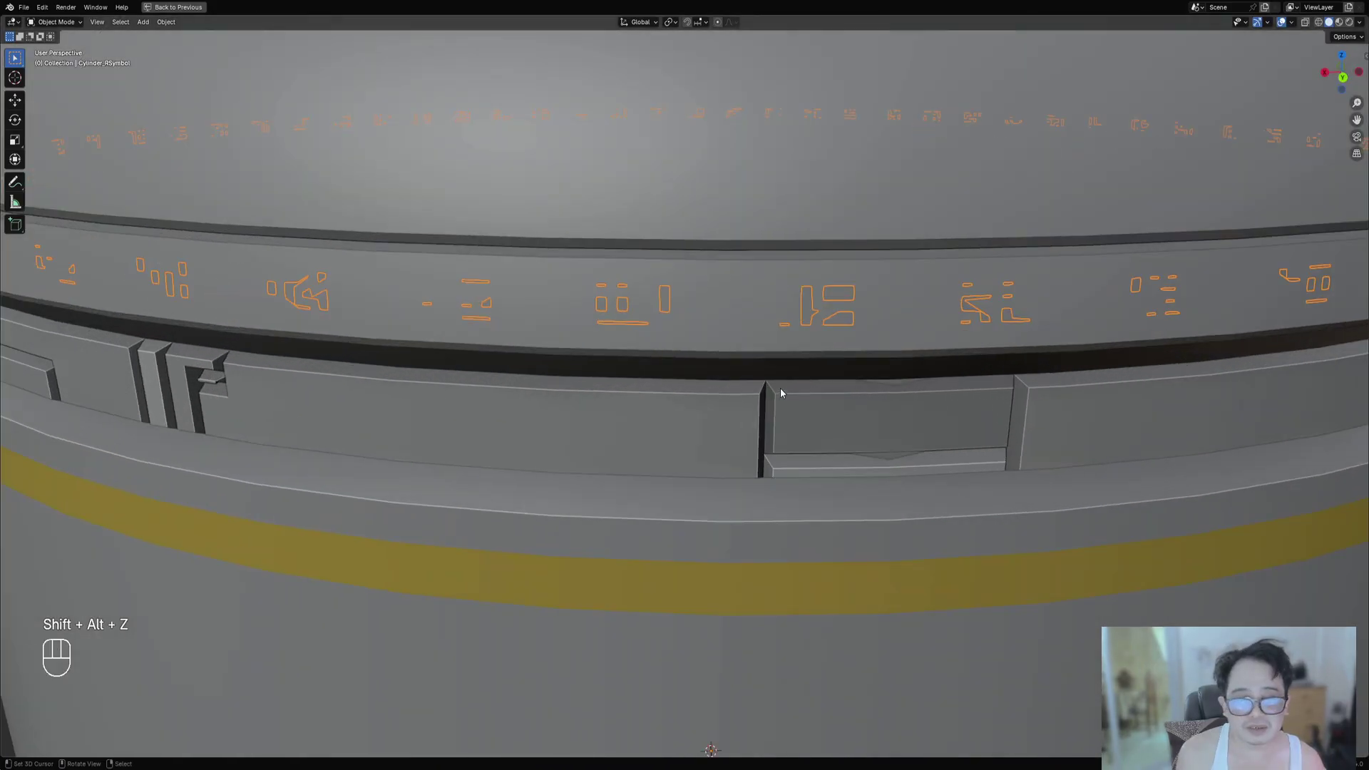
{"action": "key", "text": "shift+ctrl+x"}
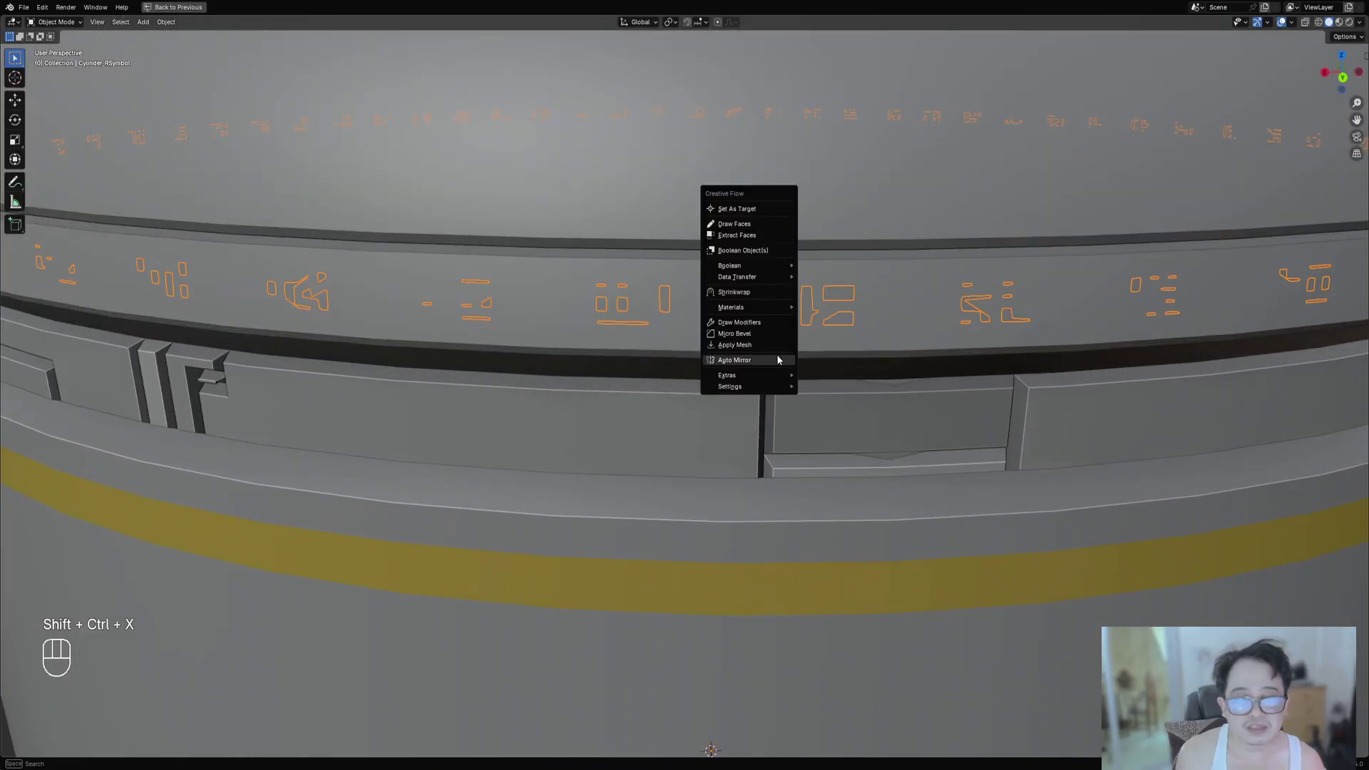
{"action": "left_click", "coordinate": [779, 360]}
{"action": "key", "text": "z"}
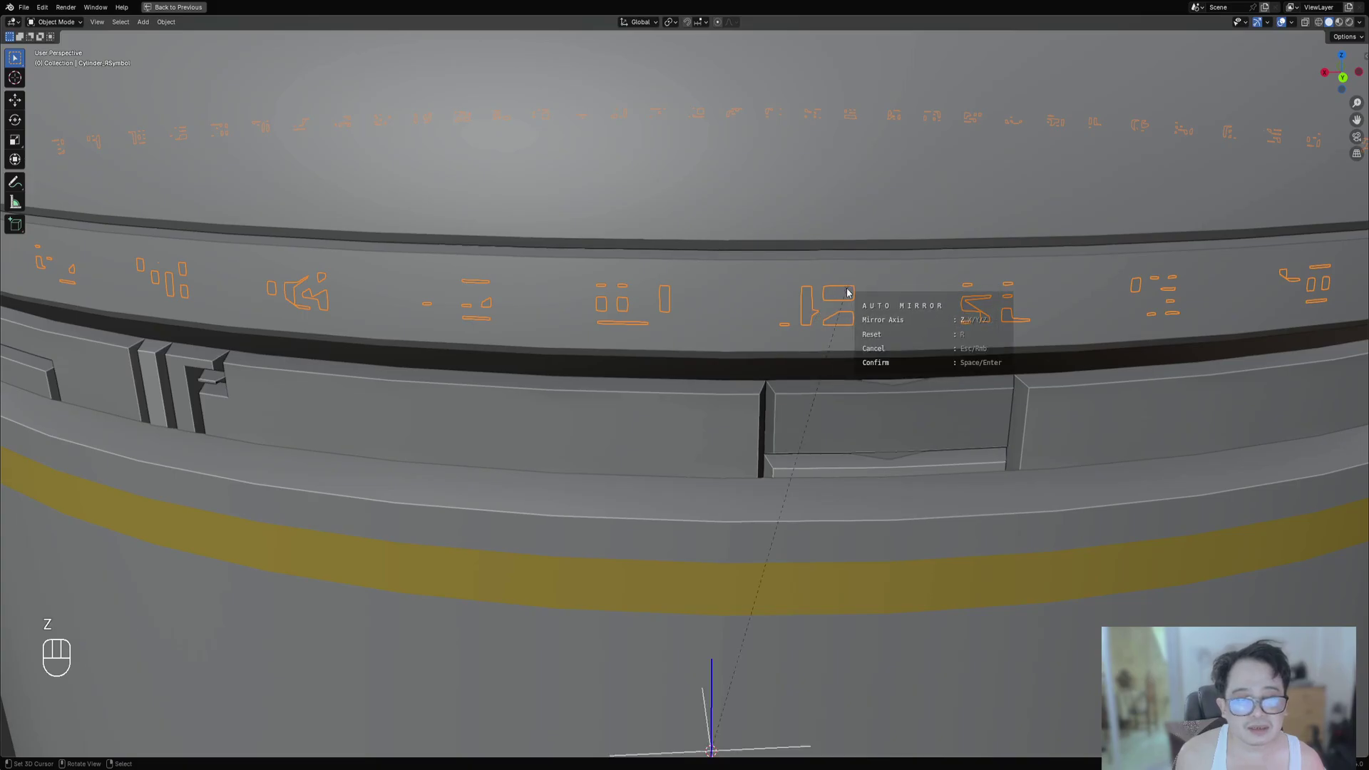
{"action": "key", "text": "space"}
Hide the overlays and switch the whole cylinder's display to Rendered shading.
{"action": "scroll", "coordinate": [846, 293], "scroll_direction": "down", "scroll_amount": 11}
{"action": "key", "text": "shift+alt+z"}
{"action": "key", "text": "z"}
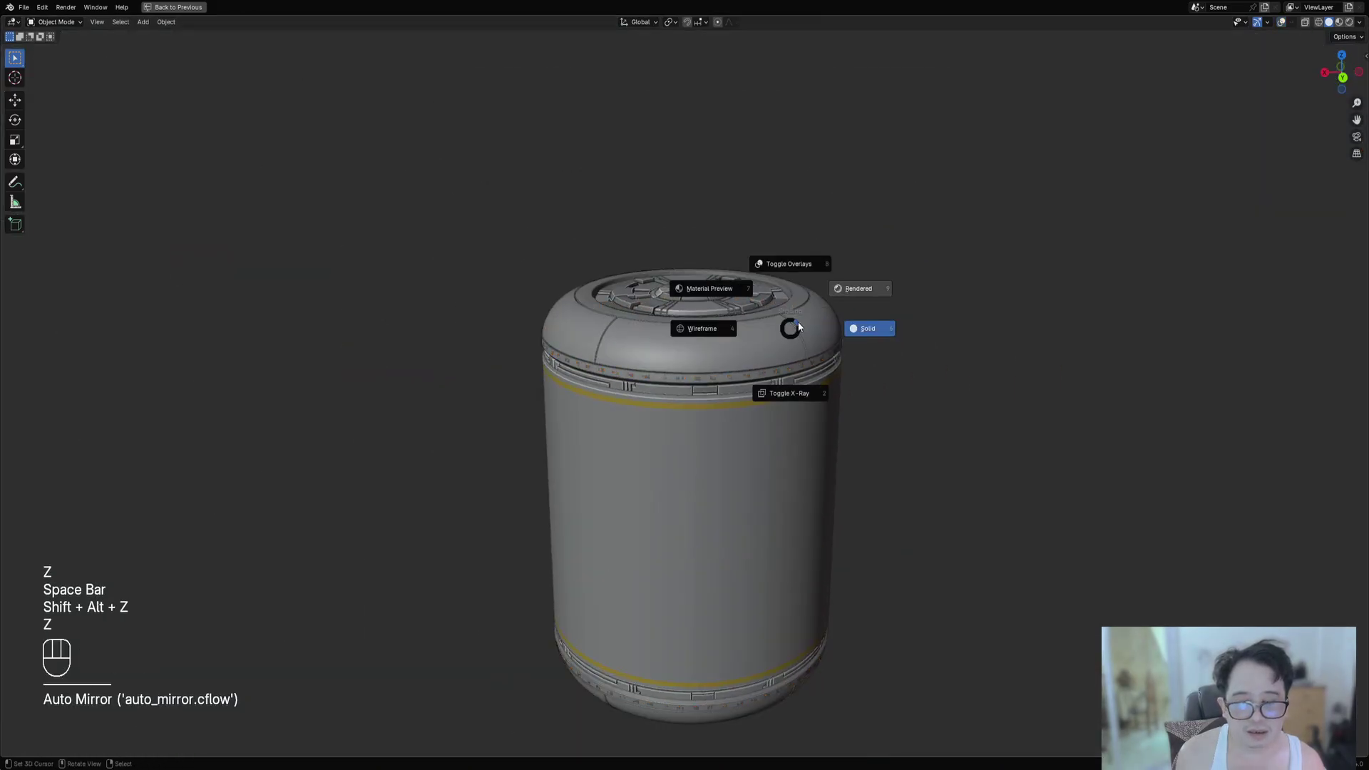
{"action": "left_click", "coordinate": [840, 288]}
{"action": "key", "text": "shift+alt+z"}
{"action": "key", "text": "shift+alt+z"}
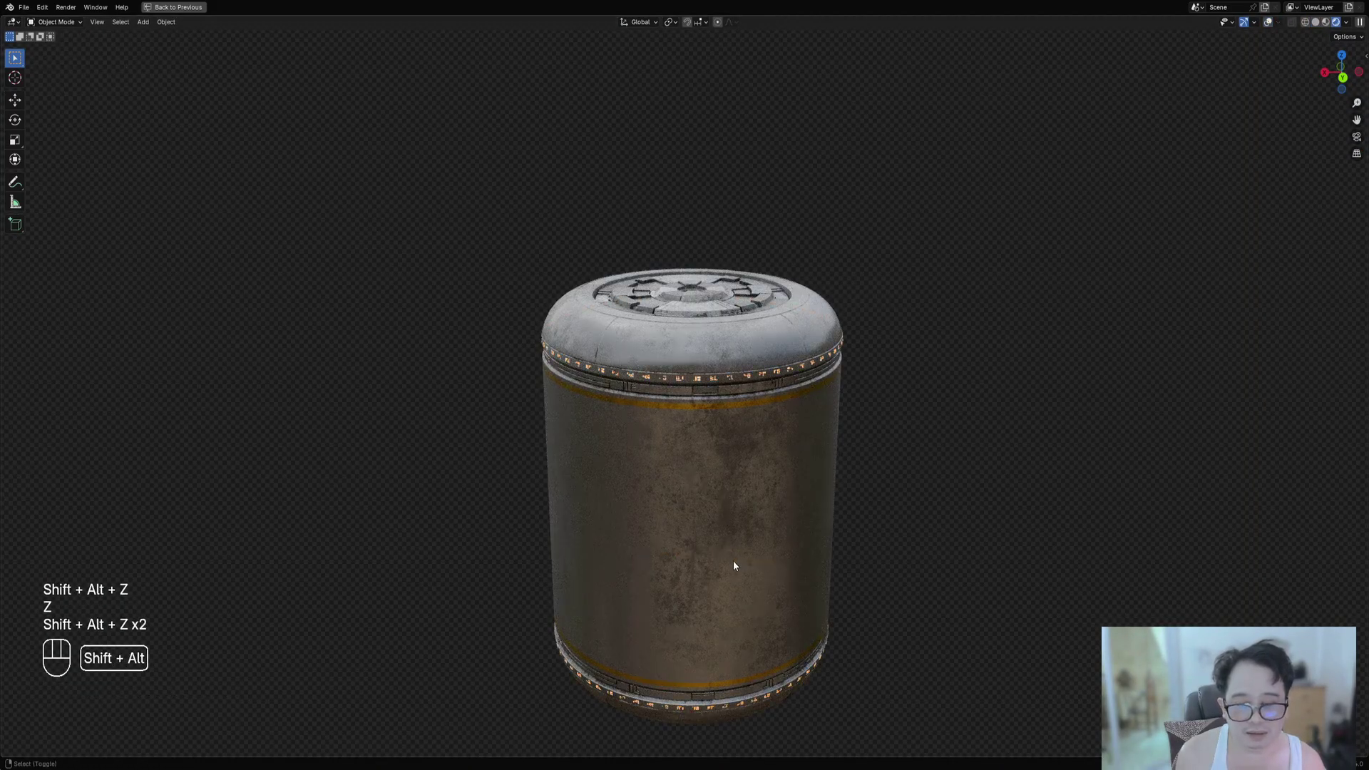
Examine the glowing symbols on the upper and lower bands from several angles and distances.
{"action": "middle_click_drag", "start_coordinate": [734, 561], "coordinate": [782, 489]}
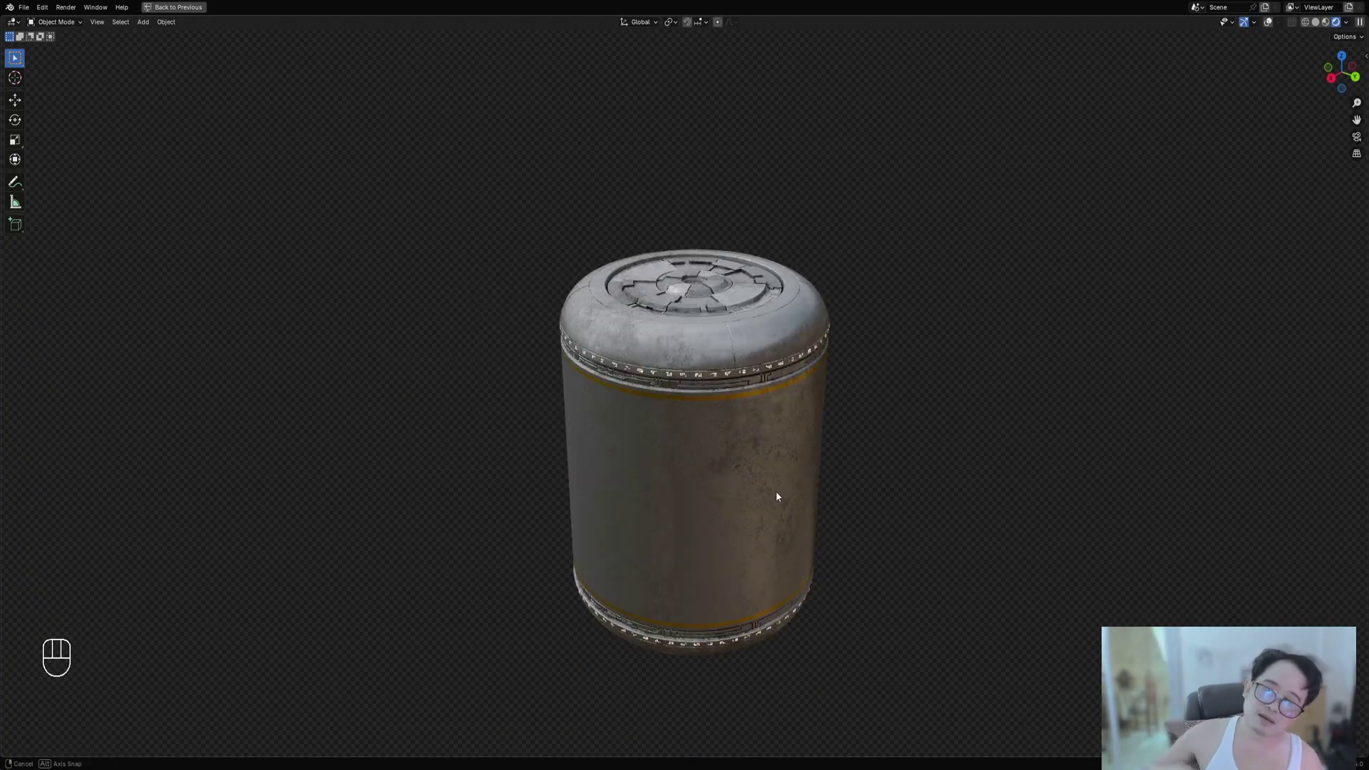
{"action": "scroll", "coordinate": [766, 492], "scroll_direction": "up", "scroll_amount": 4}
{"action": "mouse_move", "coordinate": [756, 493]}
{"action": "middle_mouse_down"}
{"action": "mouse_move", "coordinate": [819, 538]}
{"action": "mouse_move", "coordinate": [737, 504]}
{"action": "middle_mouse_up"}
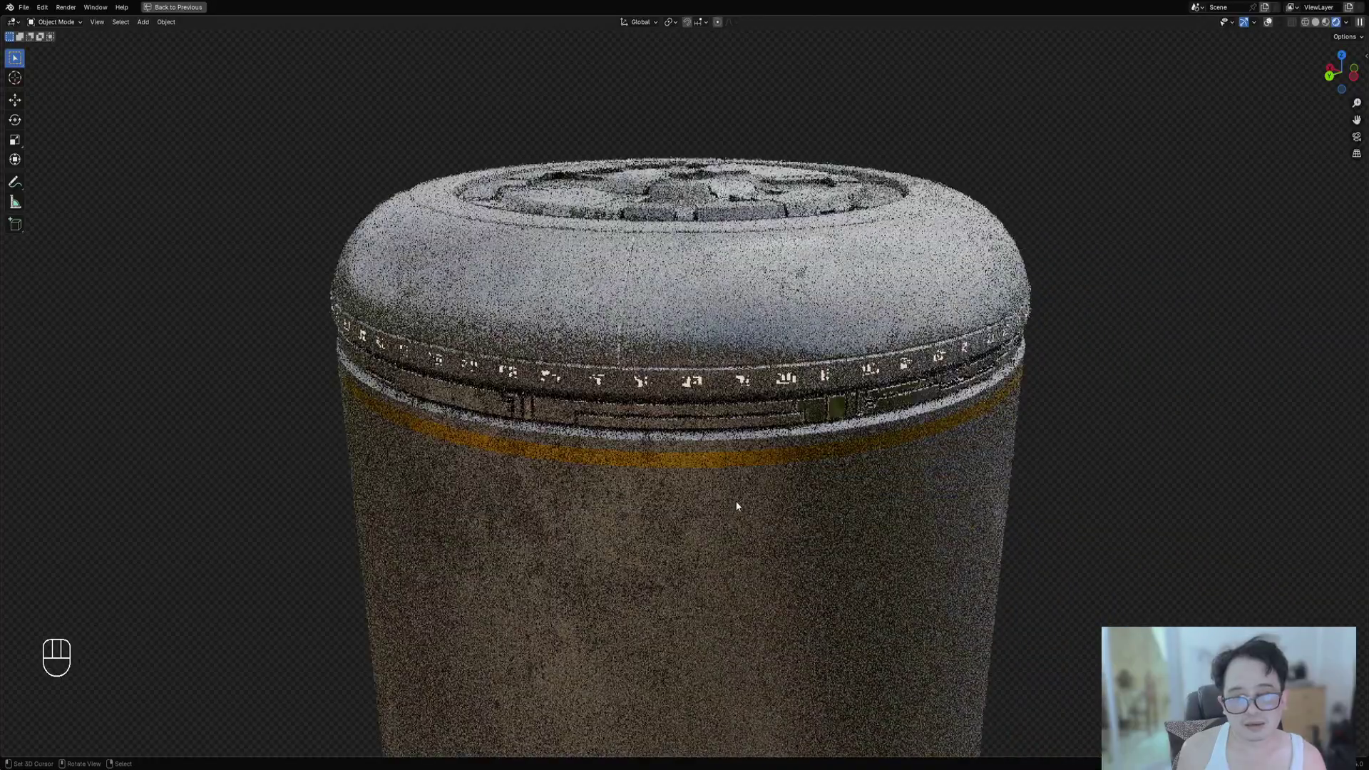
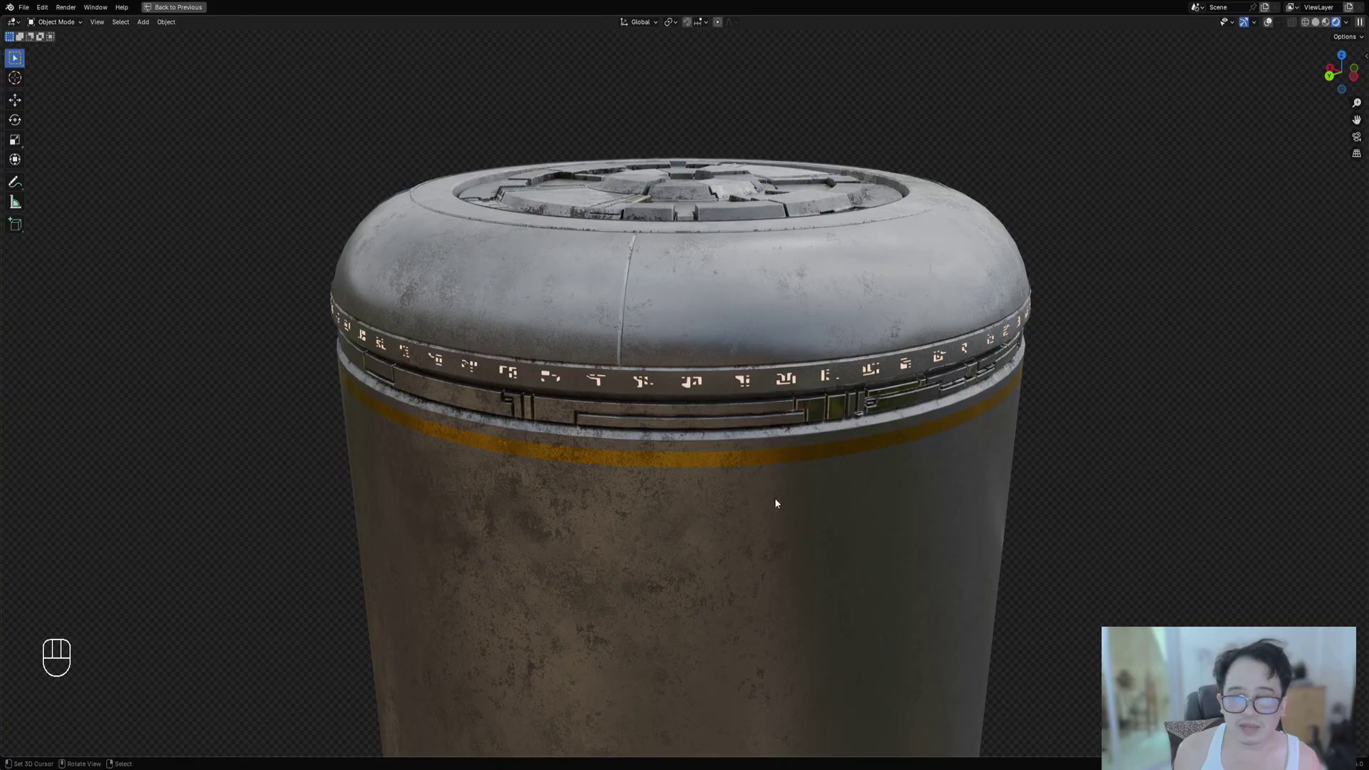
{"action": "middle_click_drag", "start_coordinate": [774, 498], "coordinate": [783, 480]}
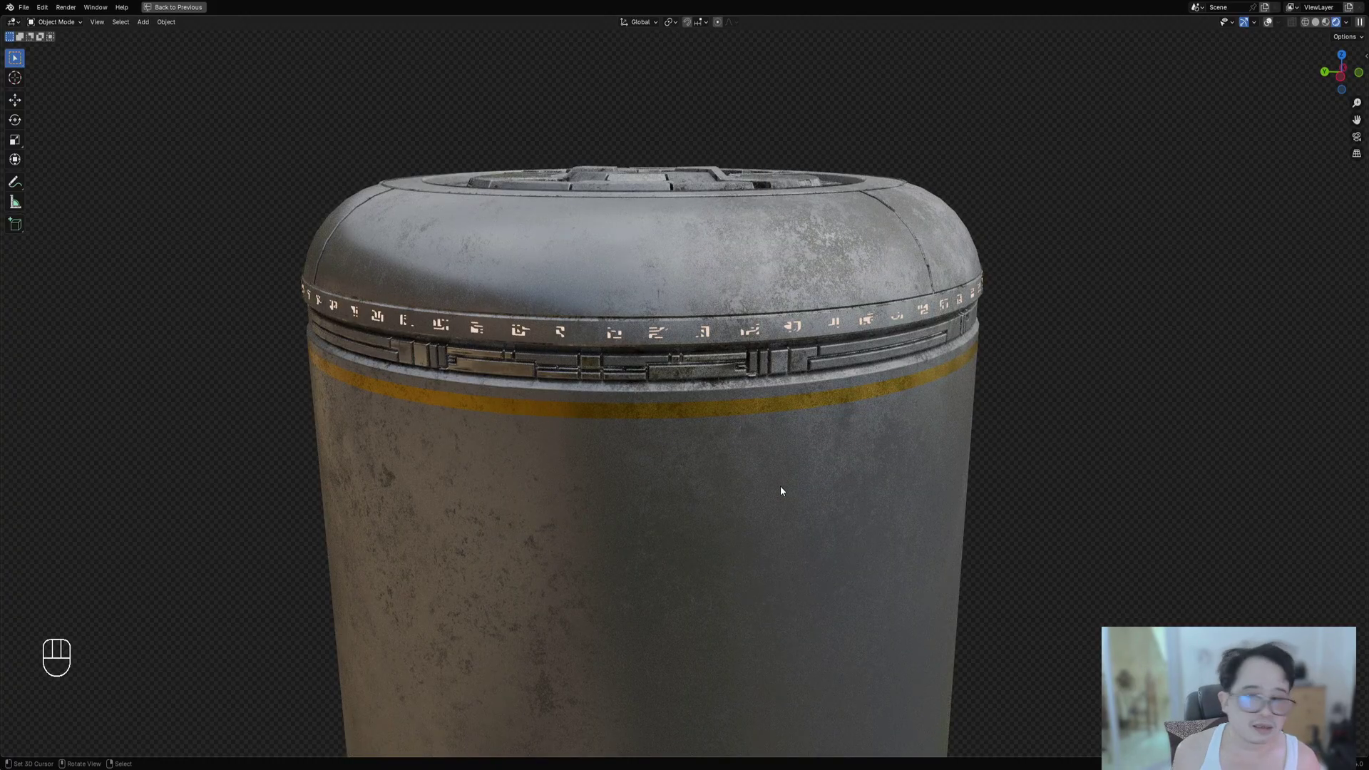
{"action": "middle_click_drag", "start_coordinate": [917, 477], "coordinate": [823, 494]}
{"action": "scroll", "coordinate": [823, 490], "scroll_direction": "down", "scroll_amount": 1}
{"action": "middle_click_drag", "start_coordinate": [724, 499], "coordinate": [790, 438], "text": "shift"}
{"action": "scroll", "coordinate": [813, 473], "scroll_direction": "down", "scroll_amount": 2}
{"action": "scroll", "coordinate": [791, 438], "scroll_direction": "down", "scroll_amount": 2}
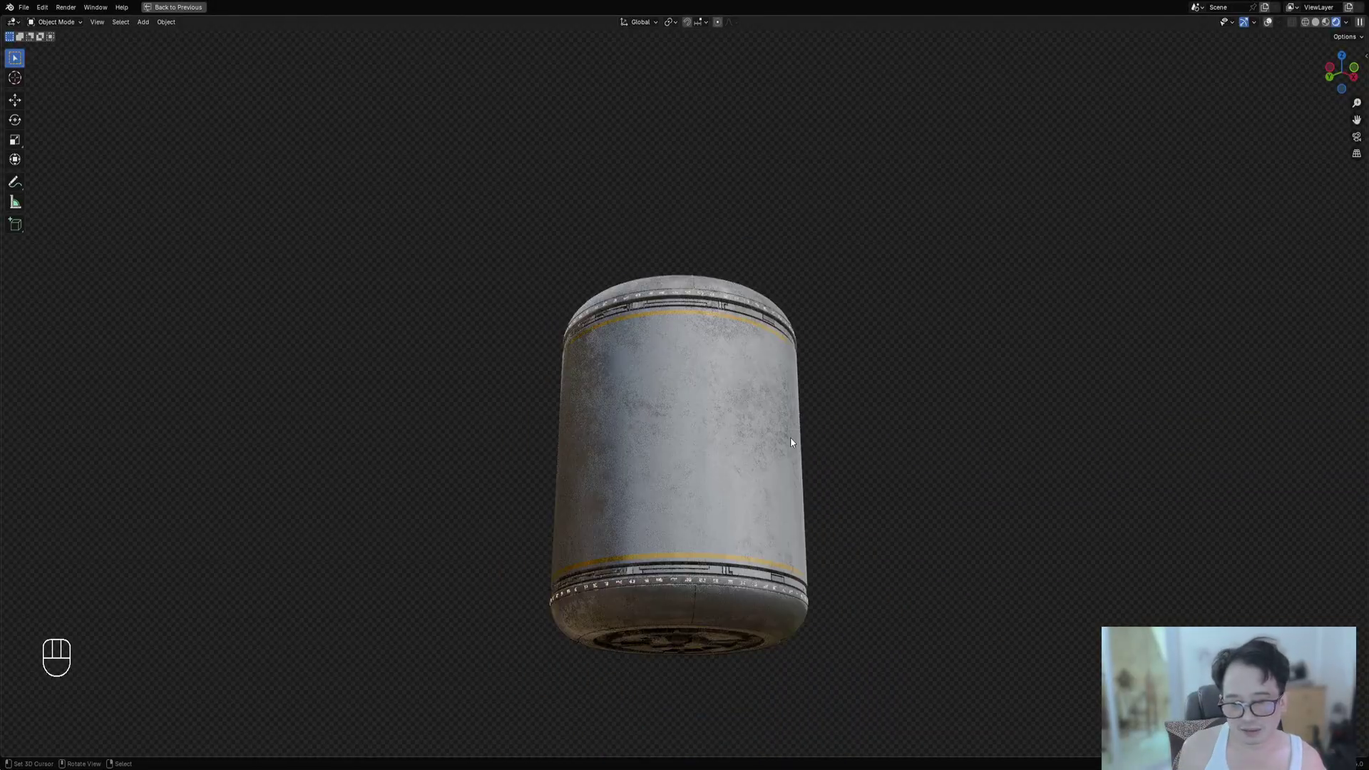
{"action": "scroll", "coordinate": [791, 438], "scroll_direction": "up", "scroll_amount": 3}
{"action": "scroll", "coordinate": [853, 315], "scroll_direction": "up", "scroll_amount": 2}
{"action": "middle_click_drag", "start_coordinate": [804, 499], "coordinate": [853, 429], "text": "shift"}
{"action": "middle_click_drag", "start_coordinate": [835, 236], "coordinate": [804, 463], "text": "shift"}
{"action": "scroll", "coordinate": [762, 507], "scroll_direction": "up", "scroll_amount": 3}
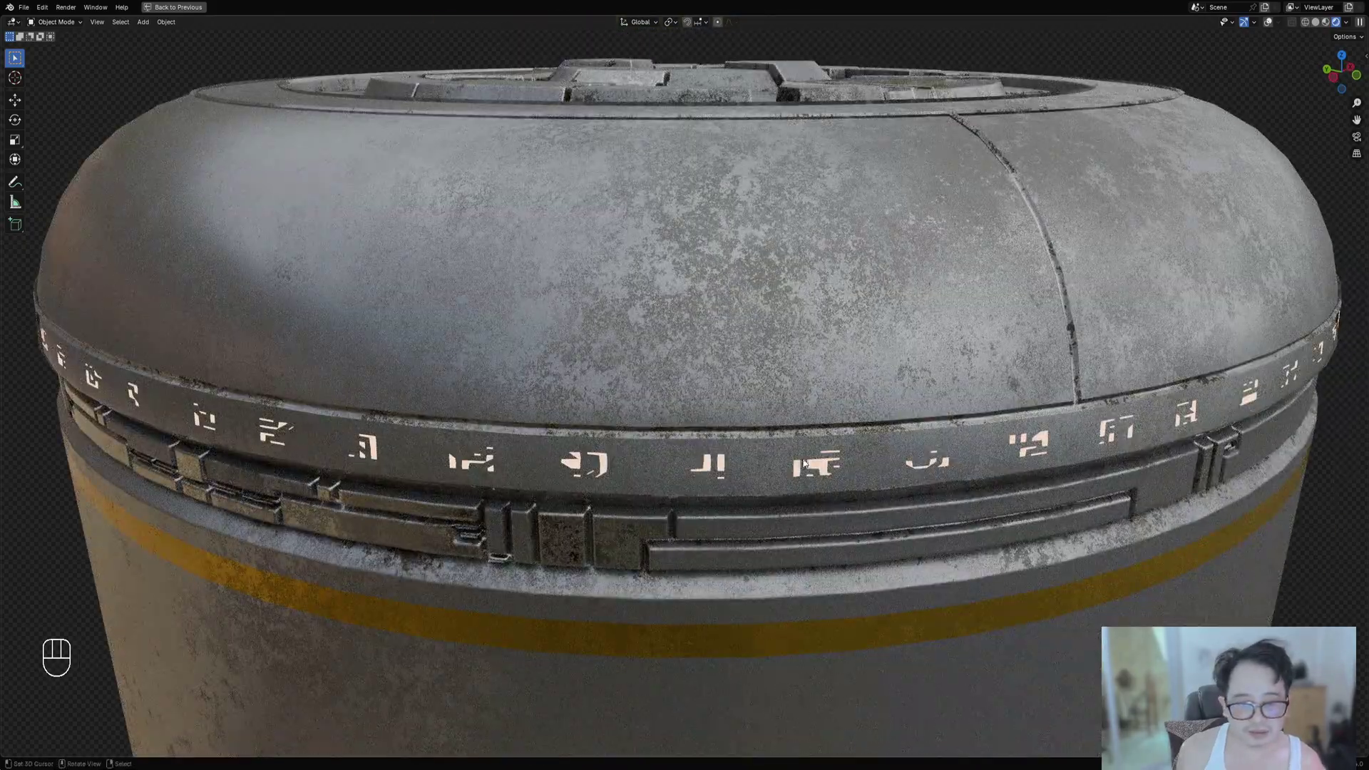
Return to Solid shading and show the cylinder's mesh in Edit Mode from the left orthographic view with overlays on.
{"action": "scroll", "coordinate": [1122, 466], "scroll_direction": "down", "scroll_amount": 5}
{"action": "mouse_move", "coordinate": [1030, 452]}
{"action": "middle_mouse_down"}
{"action": "mouse_move", "coordinate": [772, 465]}
{"action": "mouse_move", "coordinate": [828, 357]}
{"action": "middle_mouse_up"}
{"action": "key", "text": "z"}
{"action": "left_click", "coordinate": [866, 467]}
{"action": "scroll", "coordinate": [827, 465], "scroll_direction": "down", "scroll_amount": 3}
{"action": "scroll", "coordinate": [727, 416], "scroll_direction": "up", "scroll_amount": 2}
{"action": "key", "text": "Tab"}
{"action": "middle_click_drag", "start_coordinate": [726, 421], "coordinate": [744, 383], "text": "alt"}
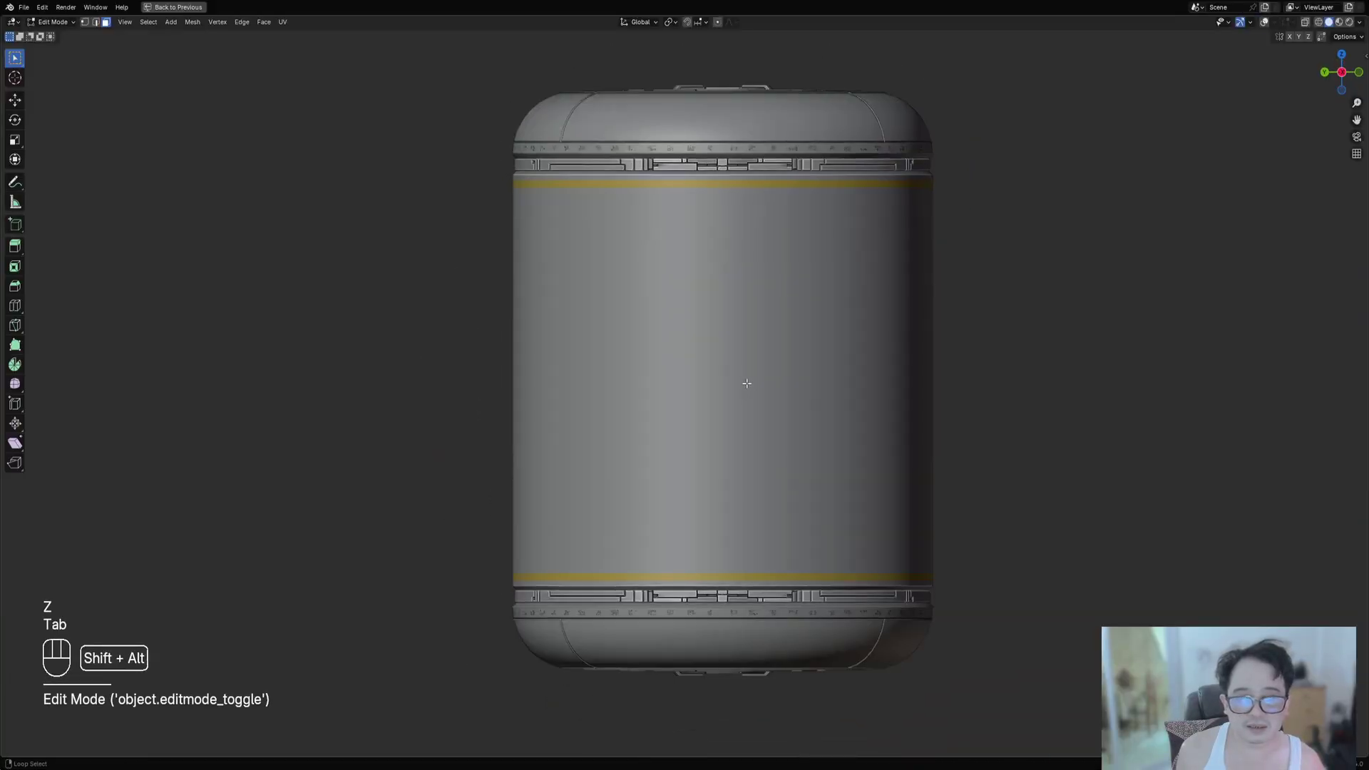
{"action": "key", "text": "shift+alt+z"}
{"action": "middle_click_drag", "start_coordinate": [735, 336], "coordinate": [729, 432], "text": "shift"}
{"action": "scroll", "coordinate": [729, 432], "scroll_direction": "up", "scroll_amount": 2}
{"action": "key", "text": "3"}
{"action": "left_click", "coordinate": [706, 414], "text": "shift"}
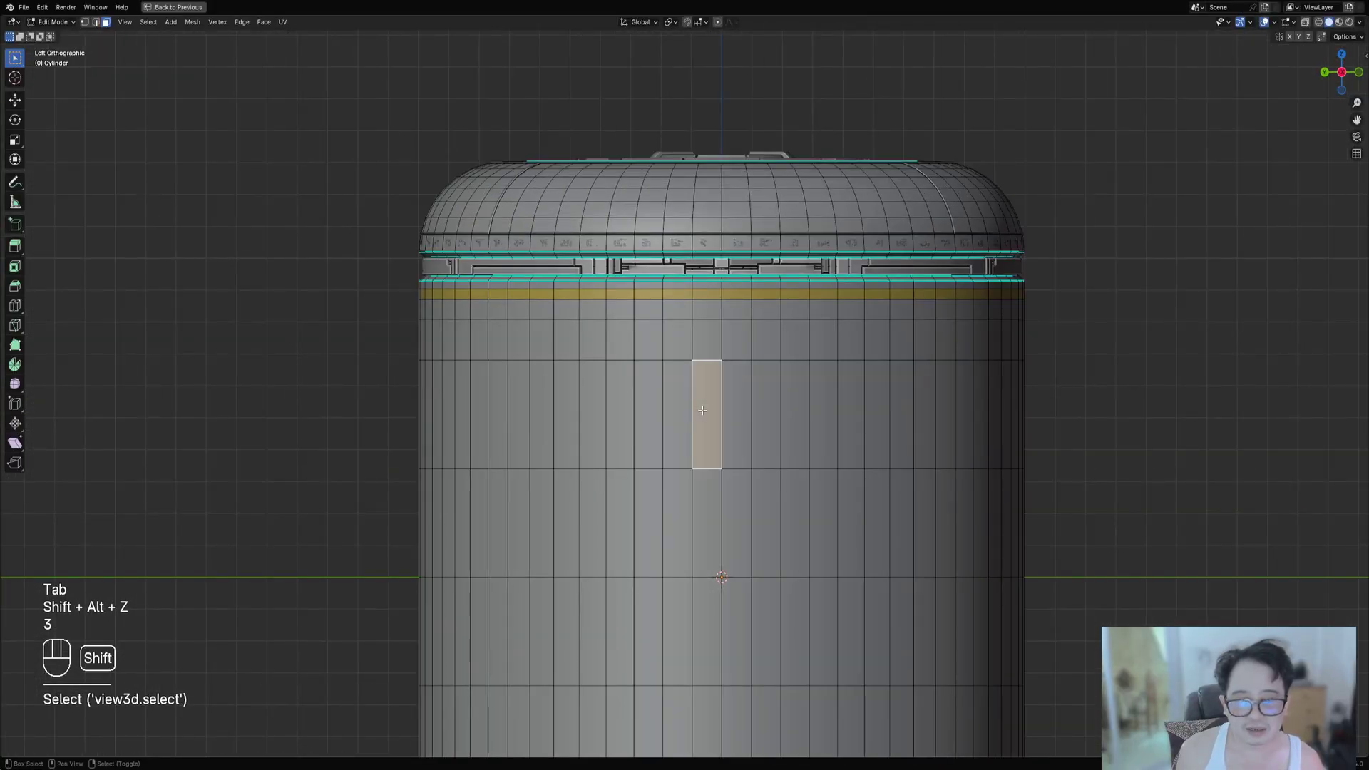
{"action": "left_click", "coordinate": [696, 529], "text": "shift"}
{"action": "left_click", "coordinate": [706, 632], "text": "shift"}
Select a horizontal row of five faces in the side wall's upper part, ending at the central column, and return to Object Mode.
{"action": "middle_click_drag", "start_coordinate": [706, 632], "coordinate": [673, 475], "text": "shift"}
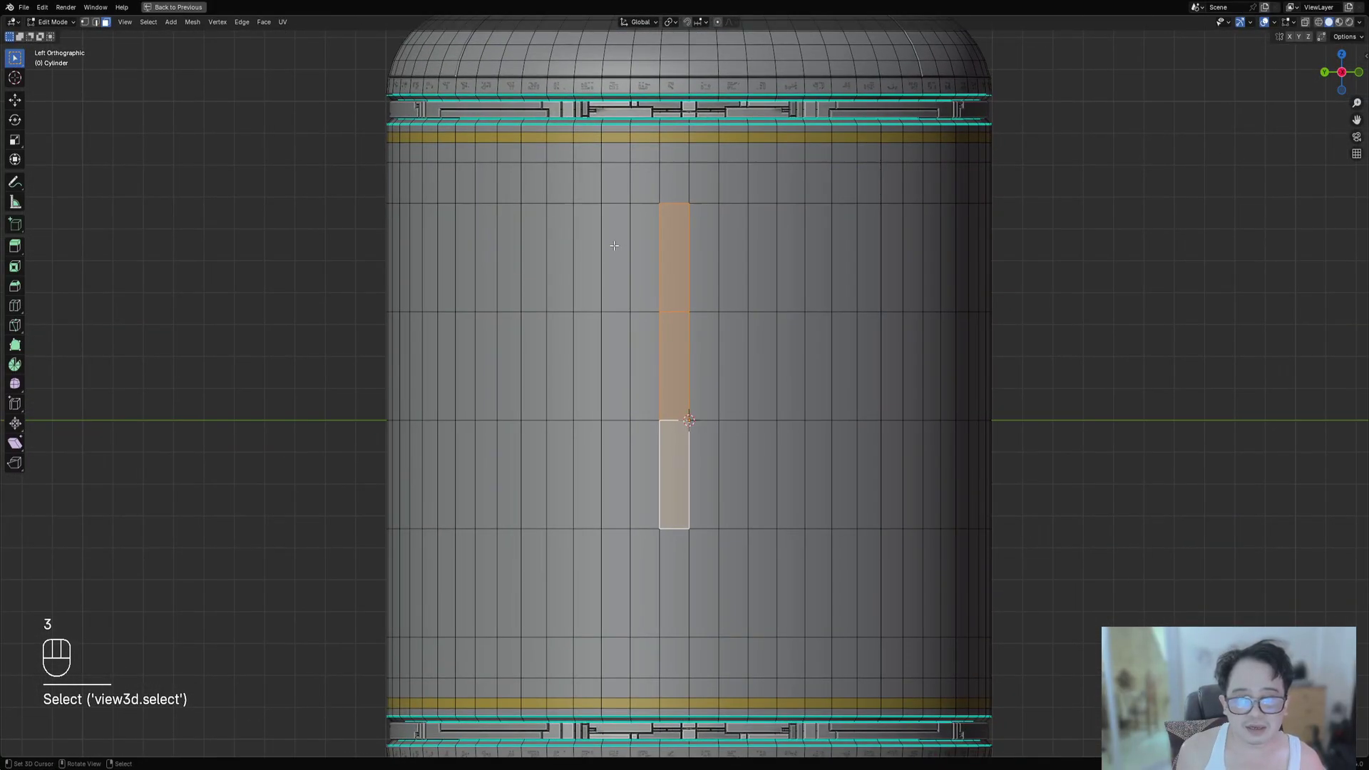
{"action": "left_click", "coordinate": [560, 257]}
{"action": "left_click", "coordinate": [675, 255], "text": "ctrl"}
{"action": "key", "text": "Tab"}
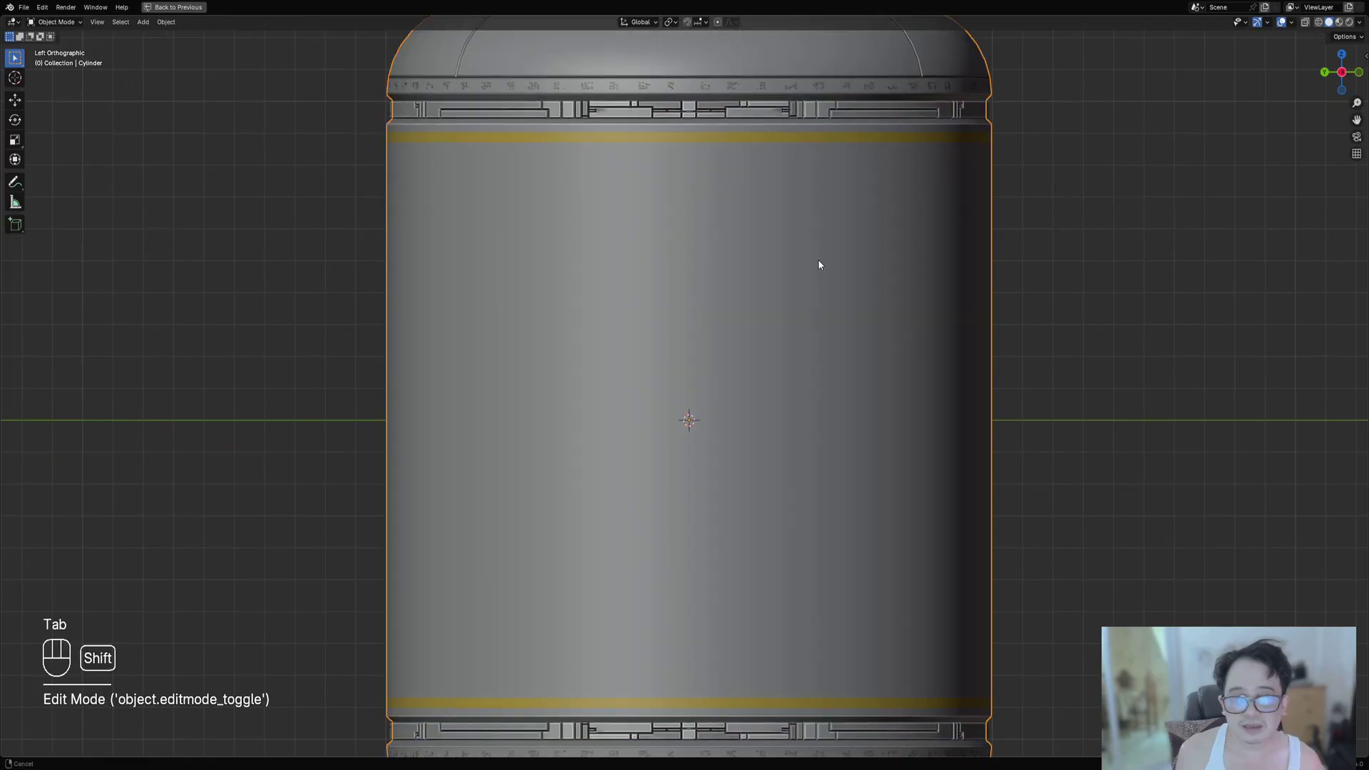
Switch the cylinder's display to Rendered shading and run Random Symbols on the selected side-wall faces.
{"action": "middle_click_drag", "start_coordinate": [819, 259], "coordinate": [819, 369], "text": "shift"}
{"action": "key", "text": "shift+q"}
{"action": "left_click", "coordinate": [819, 370]}
{"action": "key", "text": "z"}
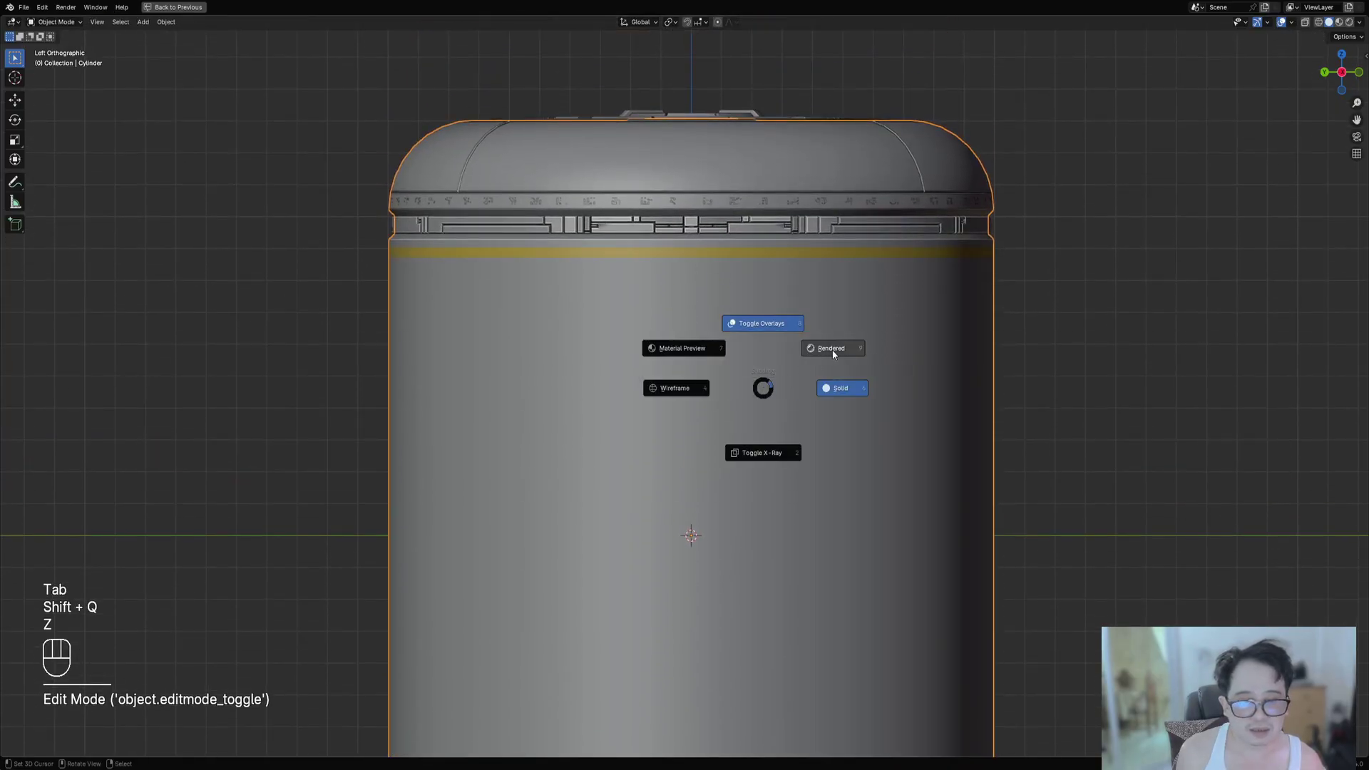
{"action": "left_click", "coordinate": [831, 349]}
{"action": "key", "text": "shift+q"}
{"action": "left_click", "coordinate": [851, 345]}
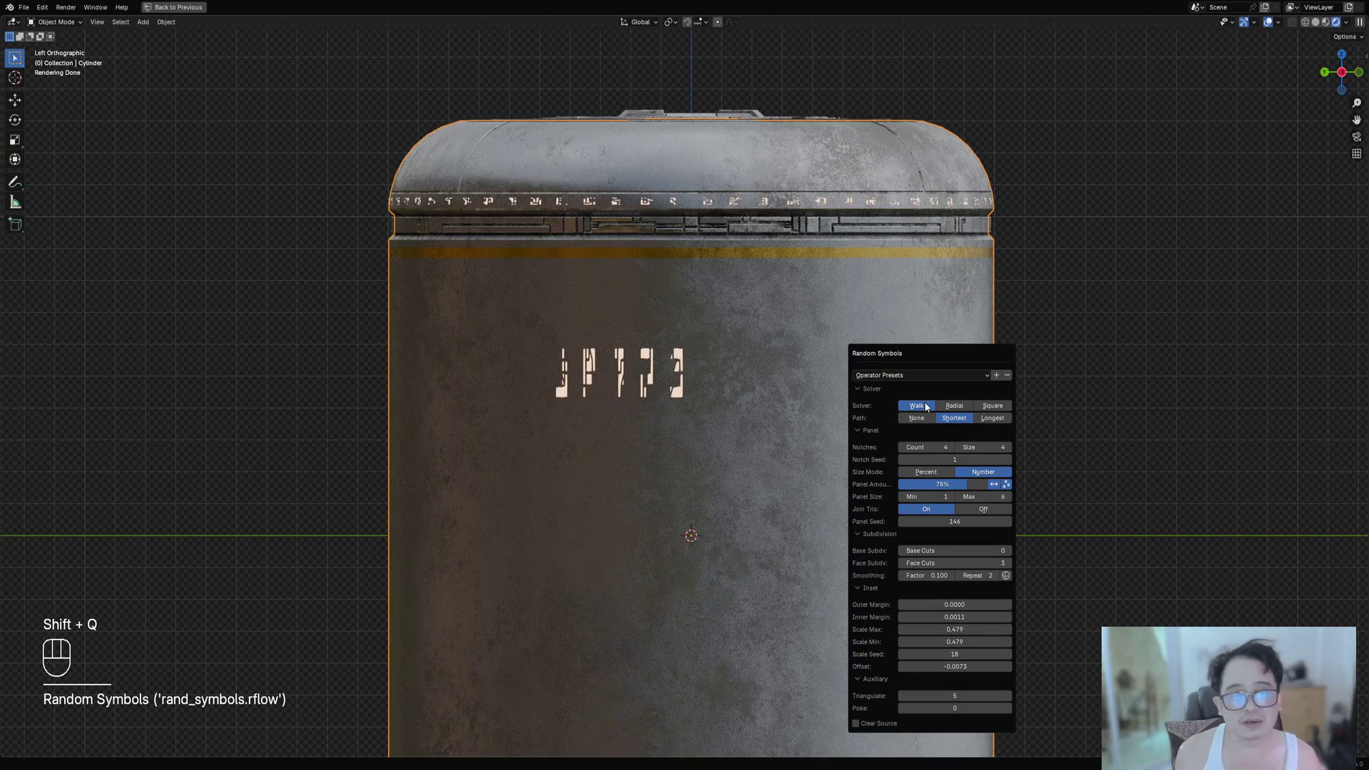
Set the side-wall symbols' panel seed to 156 and their path option to Longest.
{"action": "middle_click_drag", "start_coordinate": [638, 385], "coordinate": [656, 389], "text": "shift"}
{"action": "middle_click_drag", "start_coordinate": [656, 389], "coordinate": [756, 400]}
{"action": "scroll", "coordinate": [730, 399], "scroll_direction": "up", "scroll_amount": 3}
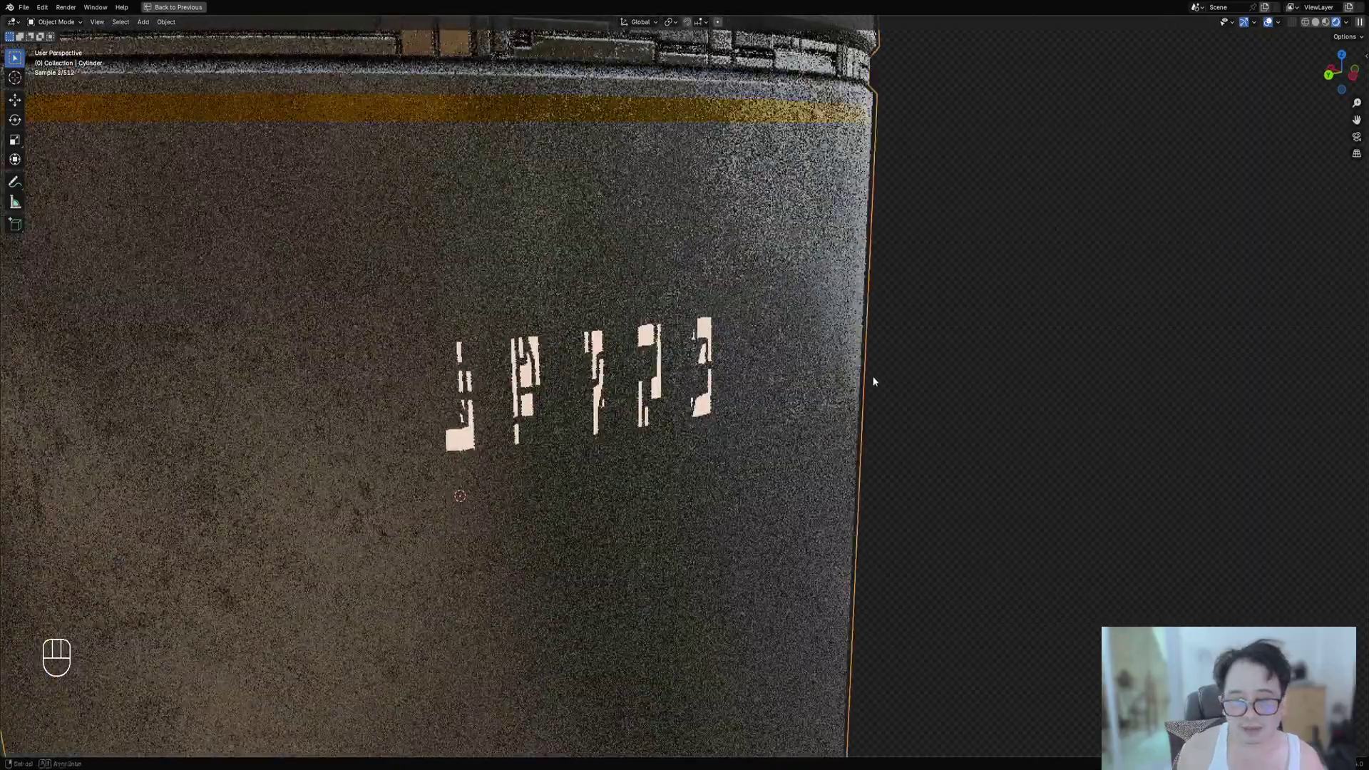
{"action": "key", "text": "F9"}
{"action": "scroll", "coordinate": [973, 553], "scroll_direction": "up", "scroll_amount": 1, "text": "ctrl"}
{"action": "scroll", "coordinate": [973, 551], "scroll_direction": "up", "scroll_amount": 9, "text": "ctrl"}
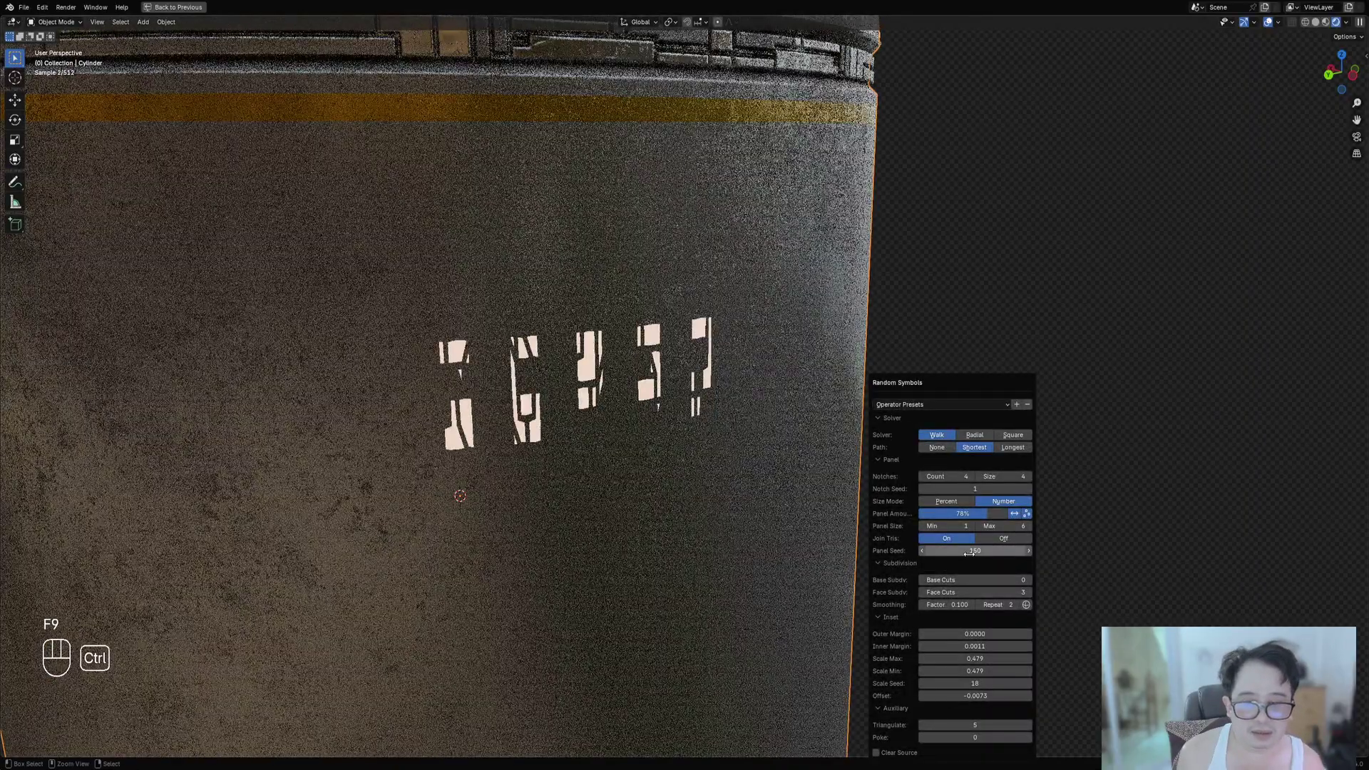
{"action": "left_click", "coordinate": [1012, 448]}
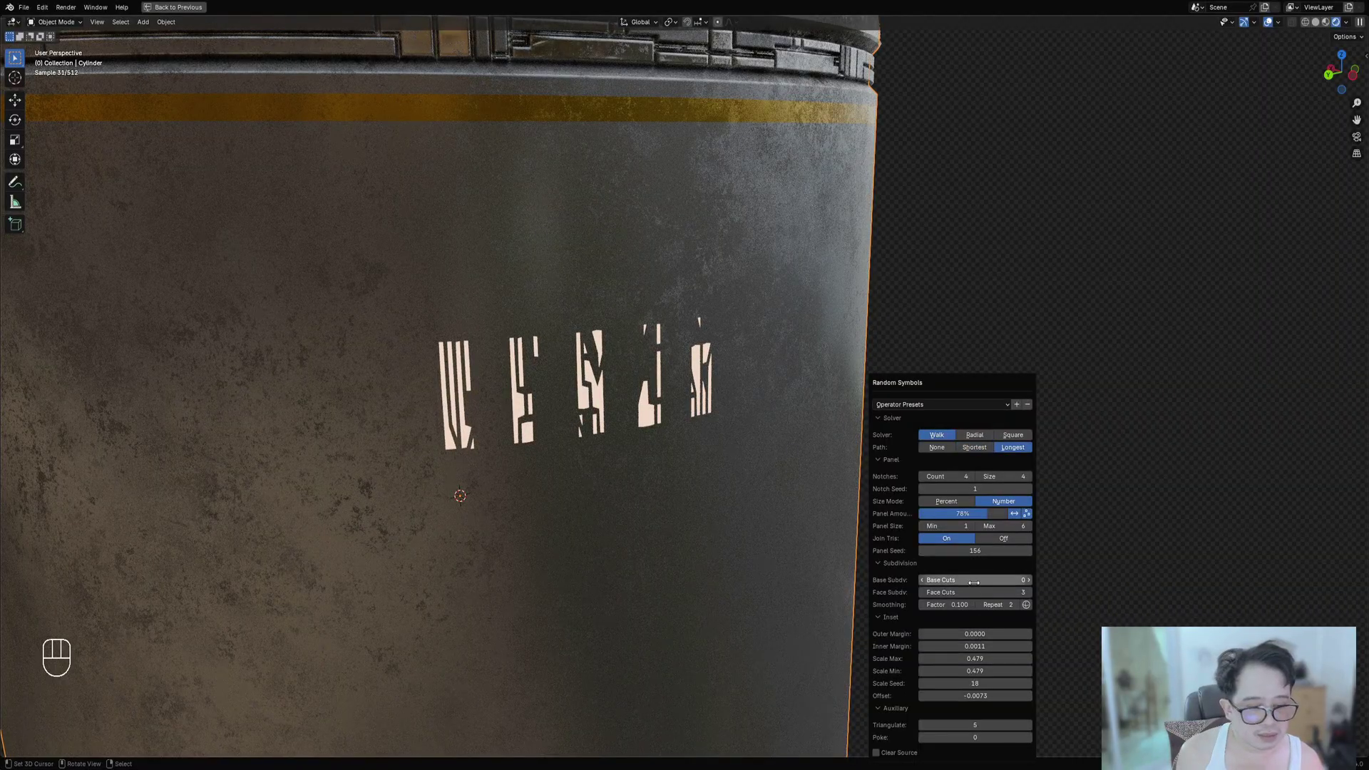
Try one base cut on the side-wall symbols, restore it to 0, and set the face cuts to 2.
{"action": "scroll", "coordinate": [977, 578], "scroll_direction": "up", "scroll_amount": 1, "text": "ctrl"}
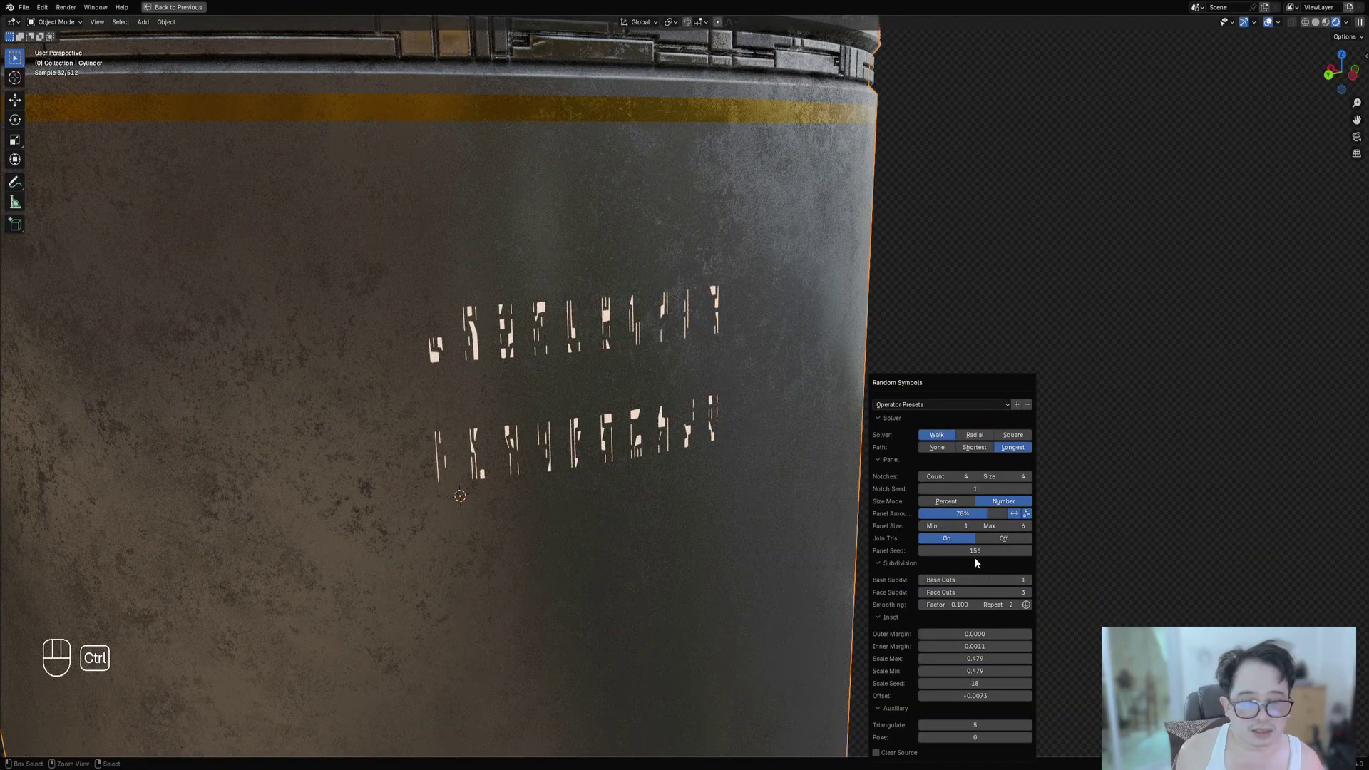
{"action": "scroll", "coordinate": [975, 580], "scroll_direction": "down", "scroll_amount": 1, "text": "ctrl"}
{"action": "scroll", "coordinate": [974, 590], "scroll_direction": "up", "scroll_amount": 3, "text": "ctrl"}
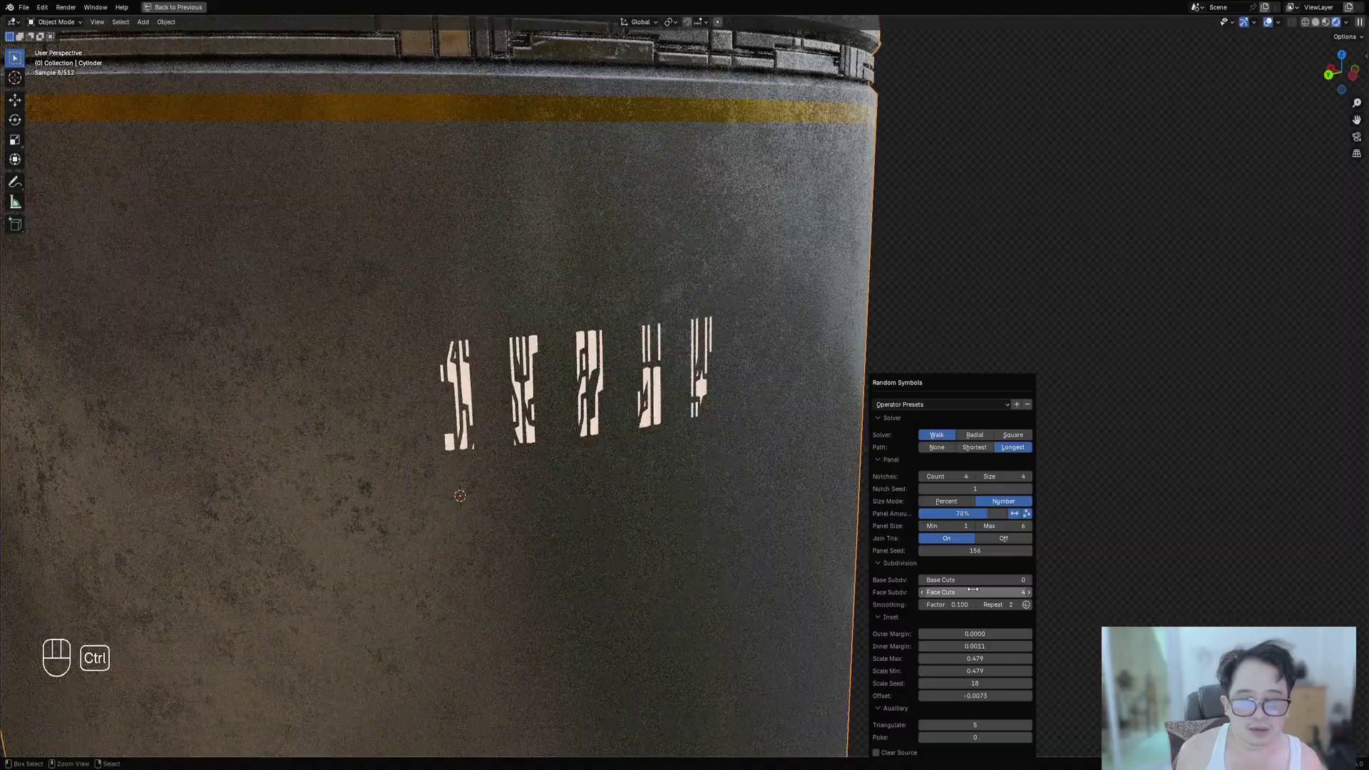
{"action": "scroll", "coordinate": [975, 590], "scroll_direction": "down", "scroll_amount": 6, "text": "ctrl"}
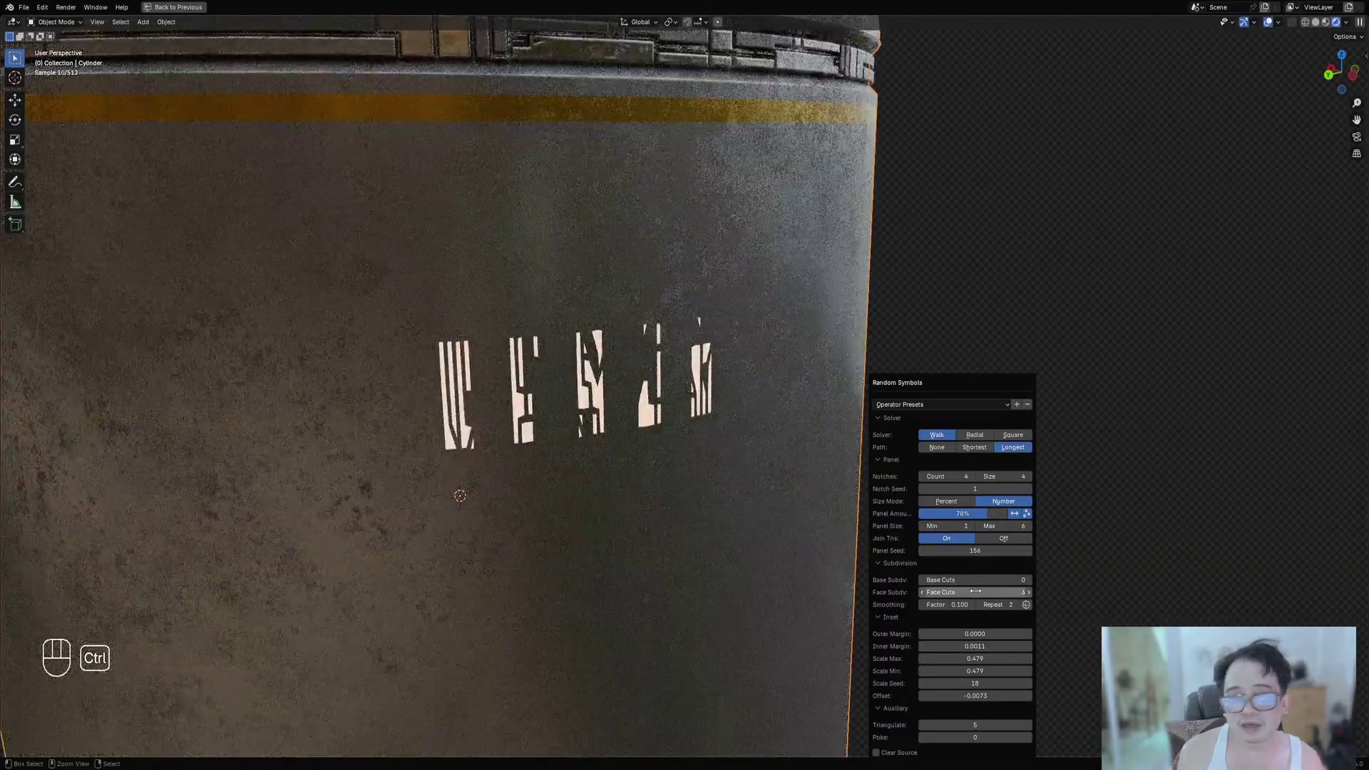
{"action": "scroll", "coordinate": [976, 592], "scroll_direction": "up", "scroll_amount": 1, "text": "ctrl"}
{"action": "scroll", "coordinate": [975, 591], "scroll_direction": "up", "scroll_amount": 2, "text": "ctrl"}
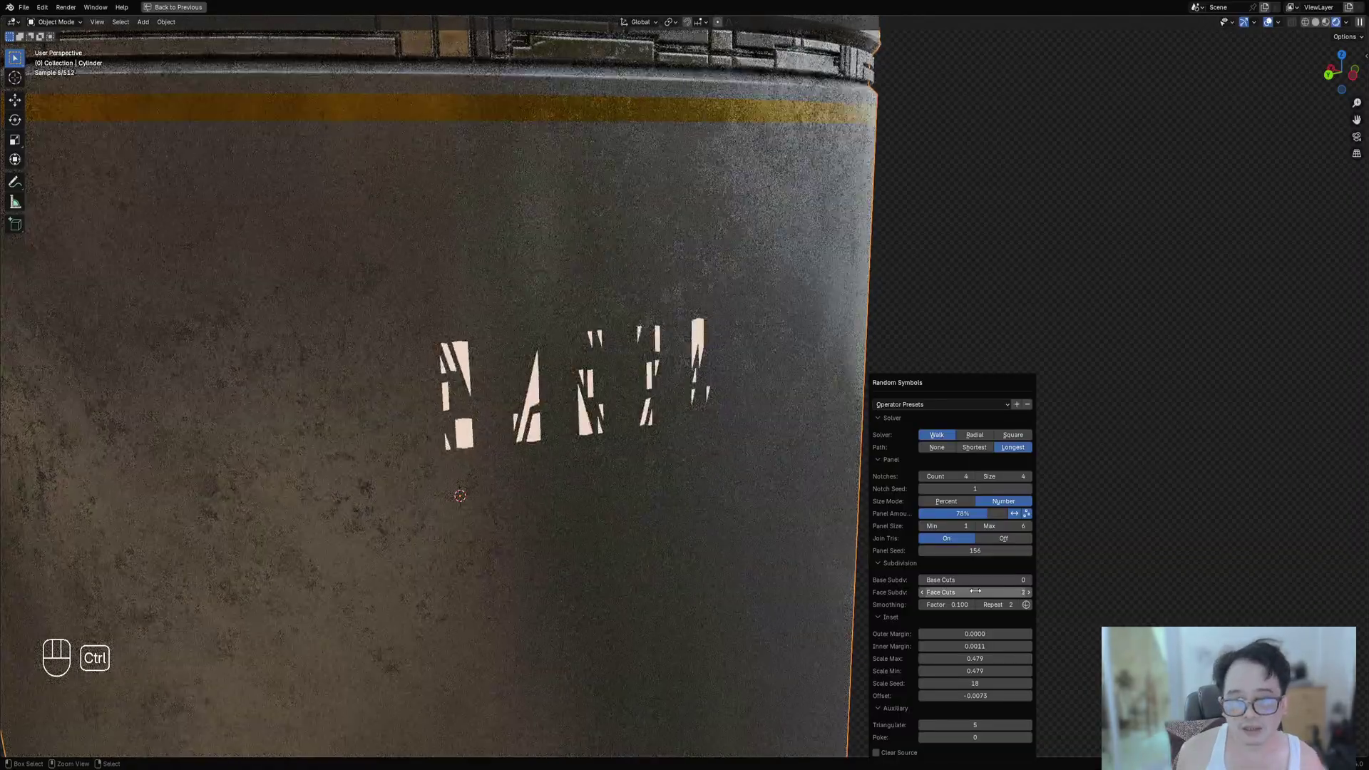
{"action": "scroll", "coordinate": [976, 592], "scroll_direction": "down", "scroll_amount": 1, "text": "ctrl"}
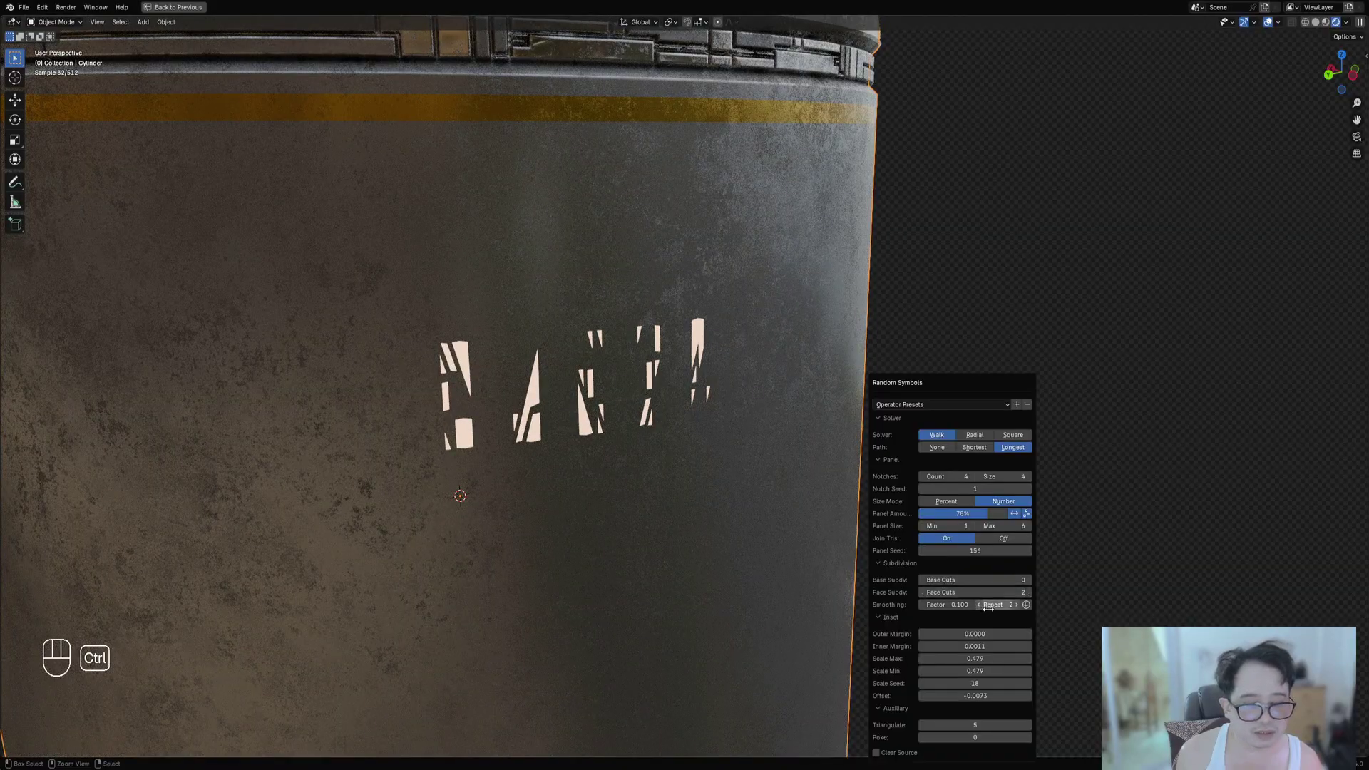
Set the side-wall symbols' smoothing repeats to 5 and their Triangulate value to 0.
{"action": "scroll", "coordinate": [996, 606], "scroll_direction": "up", "scroll_amount": 3, "text": "ctrl"}
{"action": "scroll", "coordinate": [957, 728], "scroll_direction": "down", "scroll_amount": 5, "text": "ctrl"}
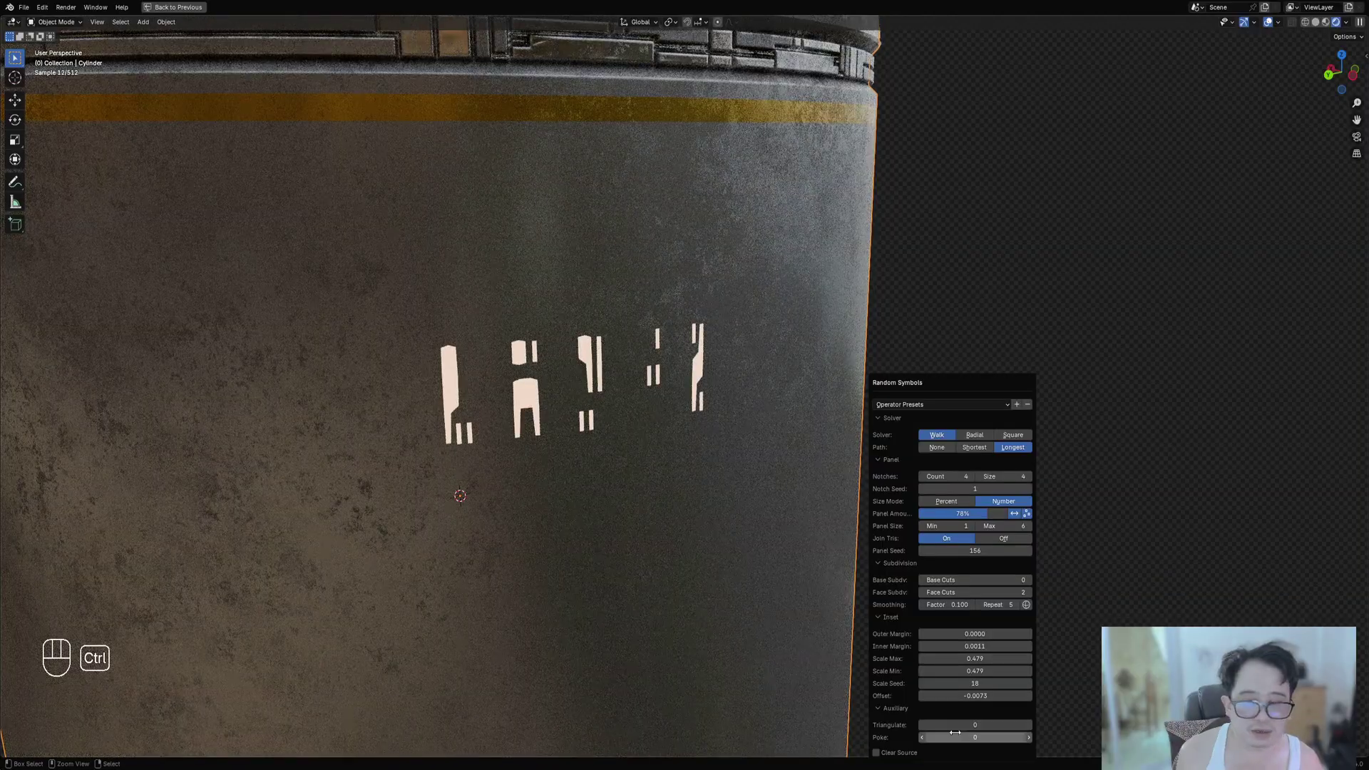
Try several Poke values on the side-wall symbols and settle on 5.
{"action": "scroll", "coordinate": [955, 740], "scroll_direction": "up", "scroll_amount": 3, "text": "ctrl"}
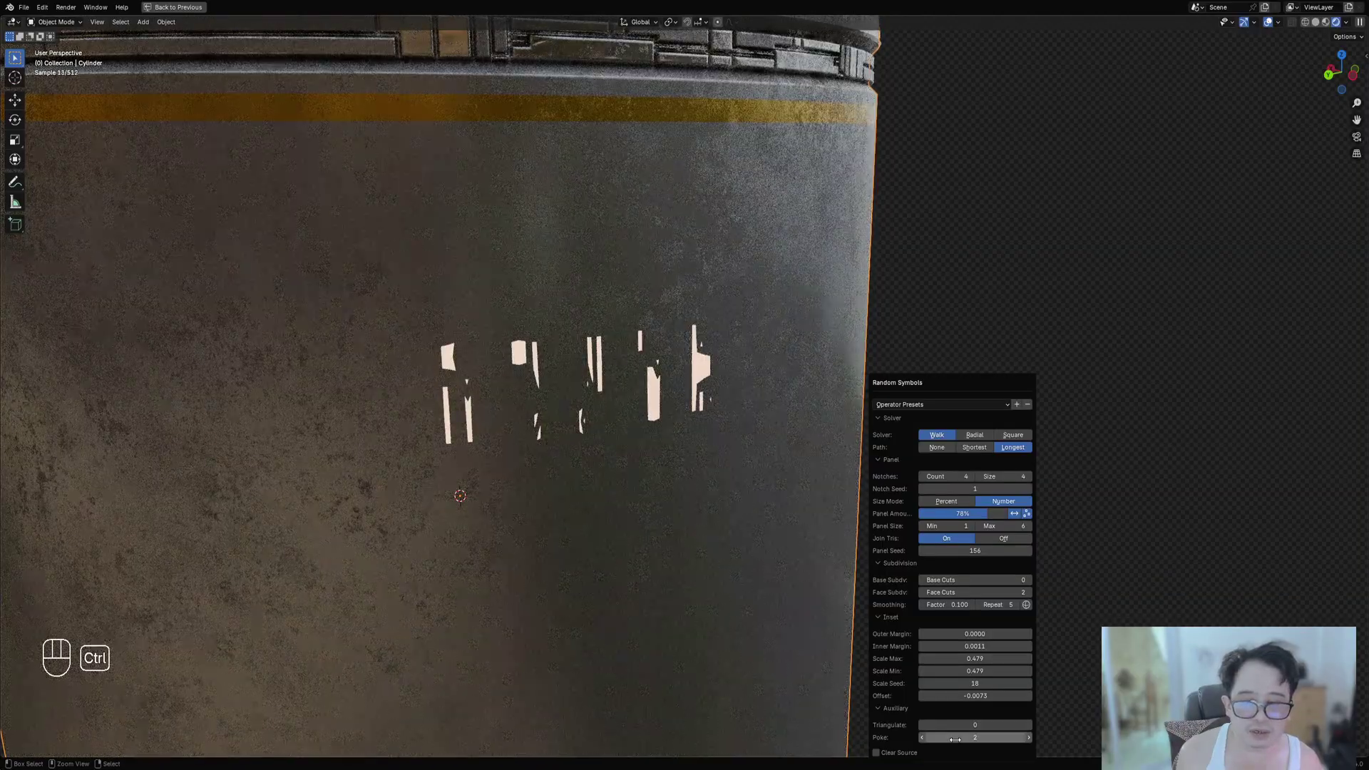
{"action": "scroll", "coordinate": [955, 739], "scroll_direction": "up", "scroll_amount": 3, "text": "ctrl"}
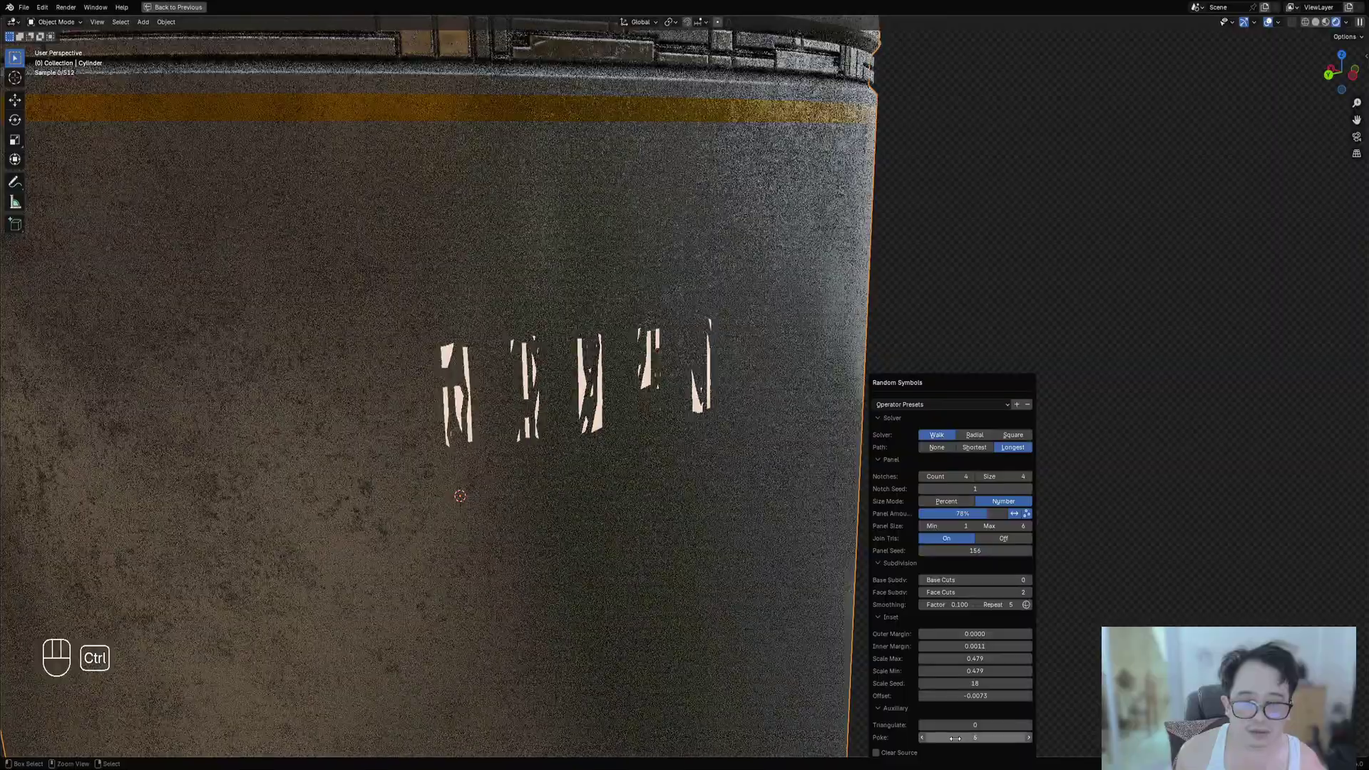
{"action": "scroll", "coordinate": [955, 739], "scroll_direction": "down", "scroll_amount": 1, "text": "ctrl"}
{"action": "scroll", "coordinate": [955, 738], "scroll_direction": "up", "scroll_amount": 1, "text": "ctrl"}
{"action": "scroll", "coordinate": [955, 739], "scroll_direction": "down", "scroll_amount": 1, "text": "ctrl"}
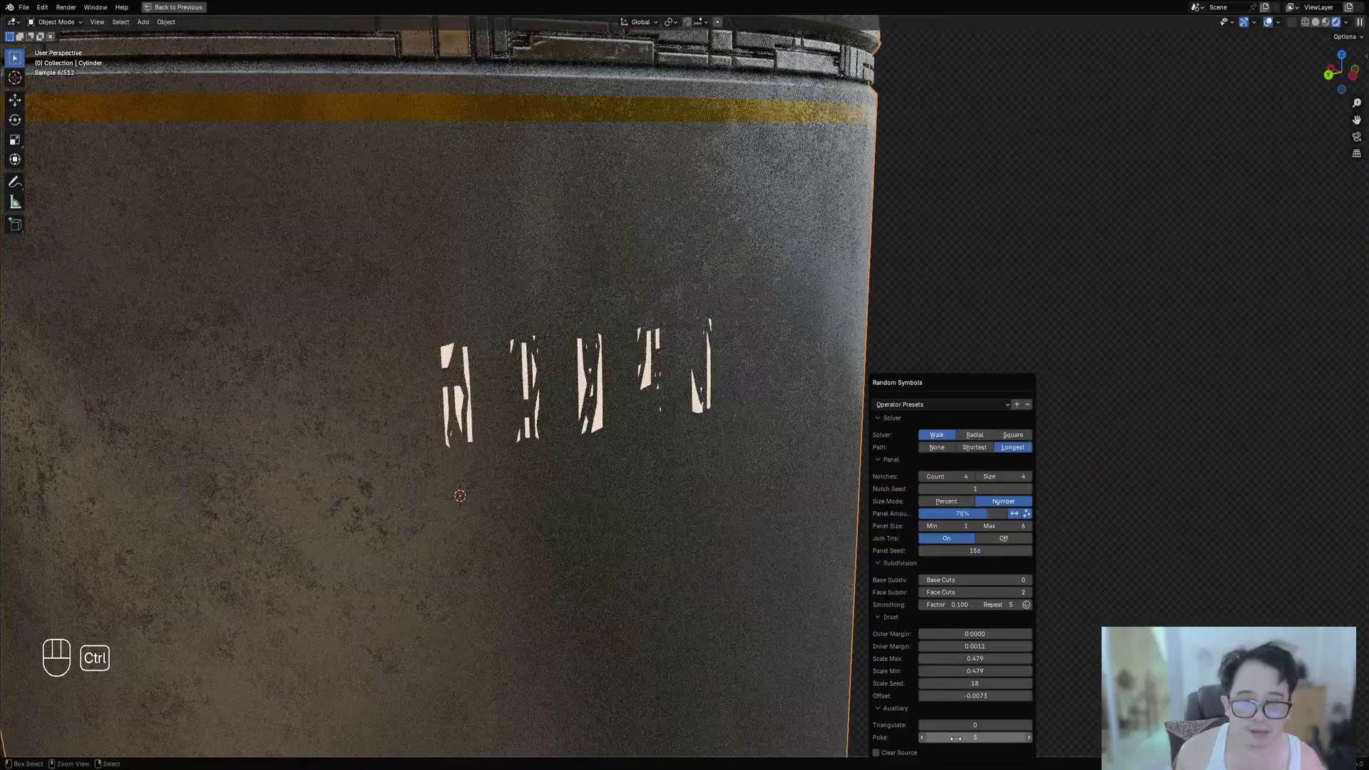
{"action": "scroll", "coordinate": [956, 739], "scroll_direction": "down", "scroll_amount": 1, "text": "ctrl"}
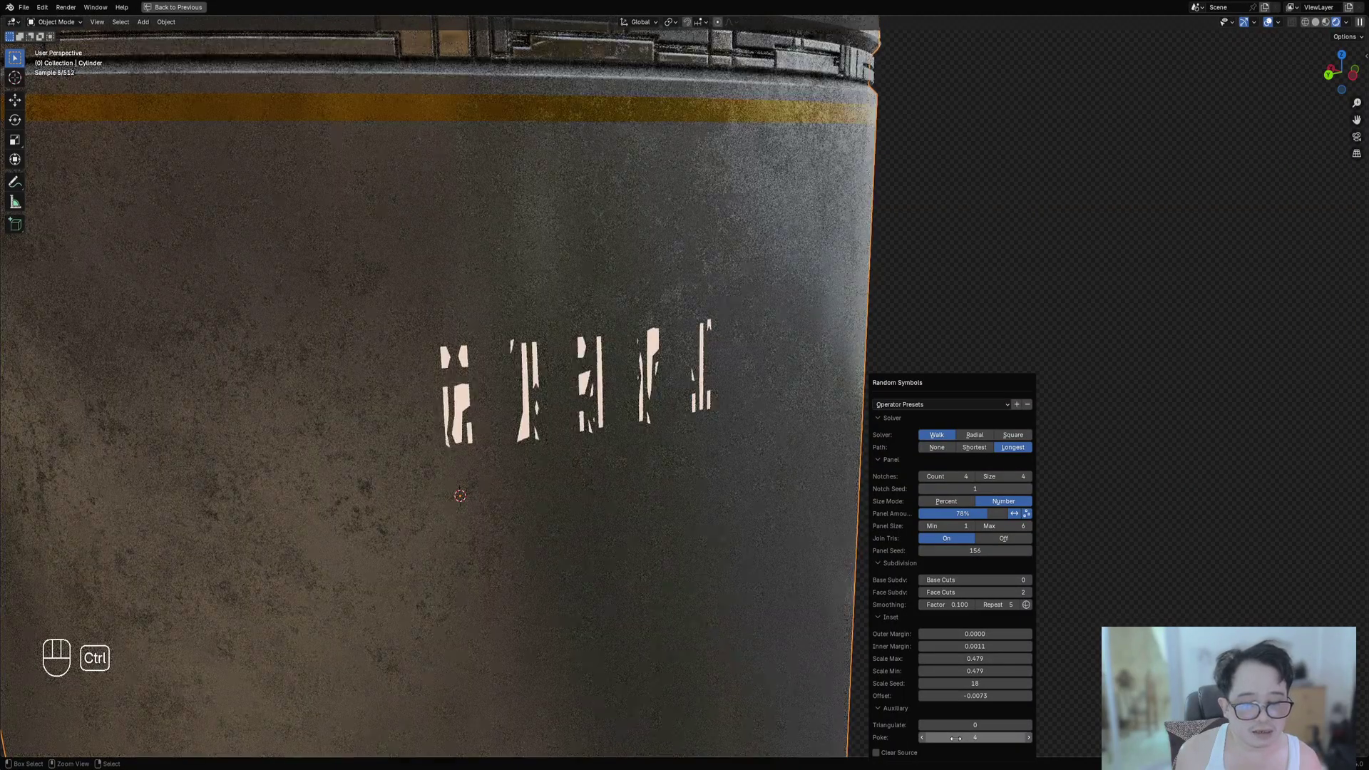
{"action": "scroll", "coordinate": [956, 739], "scroll_direction": "up", "scroll_amount": 1, "text": "ctrl"}
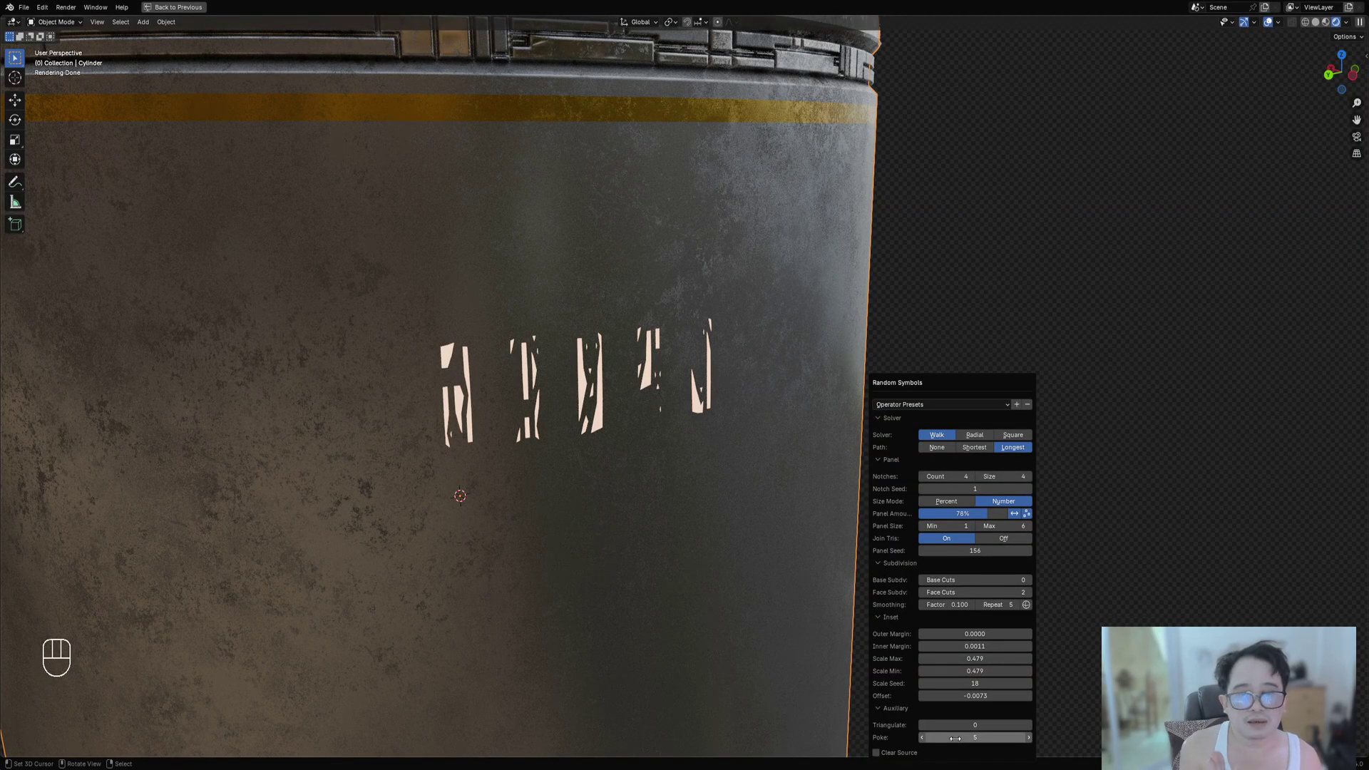
Check the symbols from farther away and set their Triangulate value to 5.
{"action": "middle_click_drag", "start_coordinate": [628, 491], "coordinate": [586, 482]}
{"action": "scroll", "coordinate": [670, 475], "scroll_direction": "down", "scroll_amount": 2}
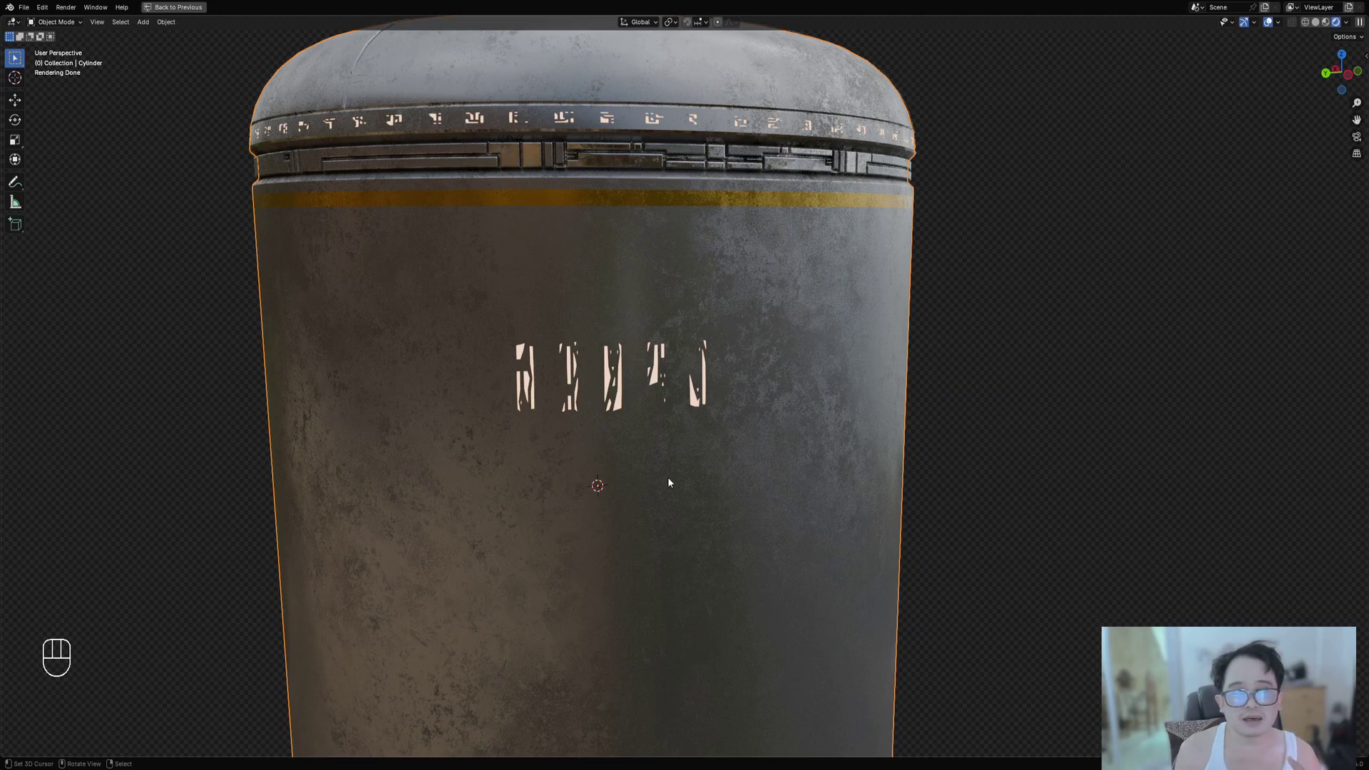
{"action": "key", "text": "F9"}
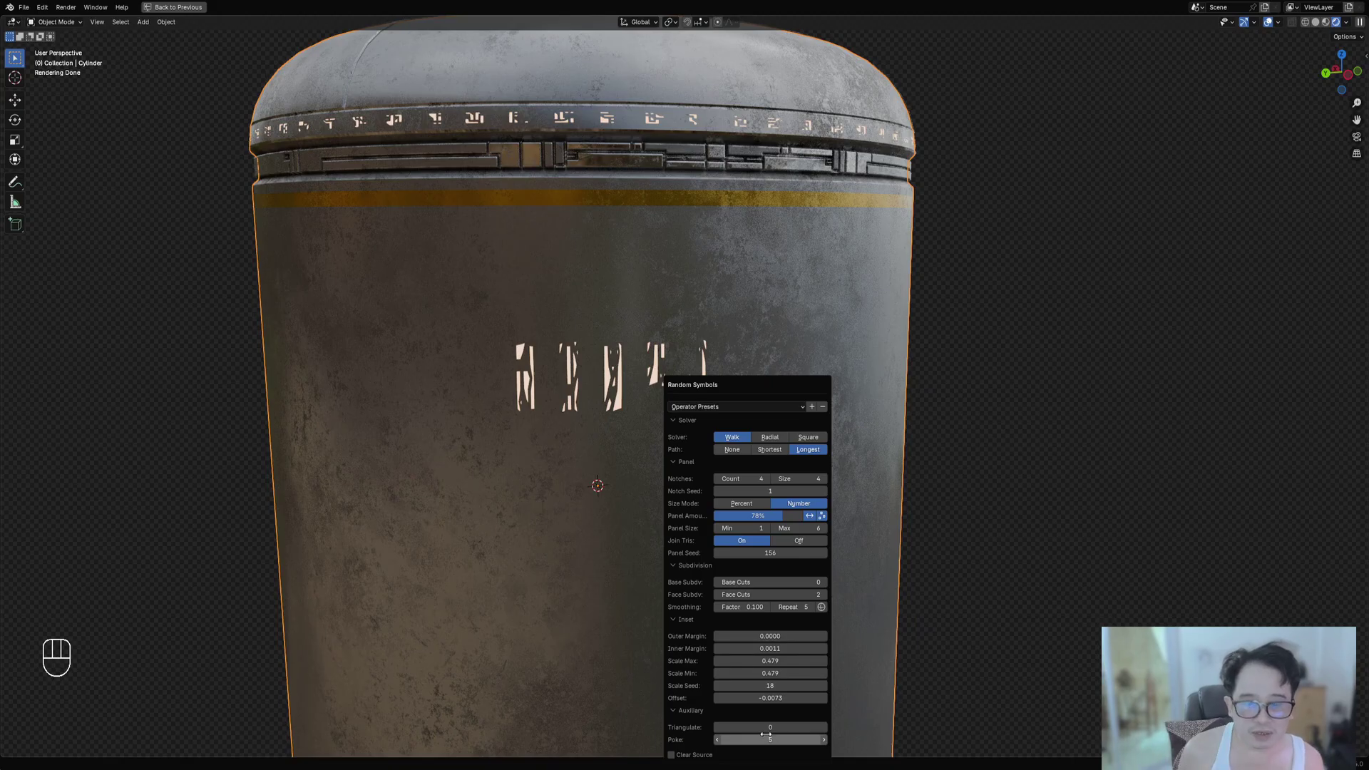
{"action": "scroll", "coordinate": [730, 387], "scroll_direction": "up", "scroll_amount": 1}
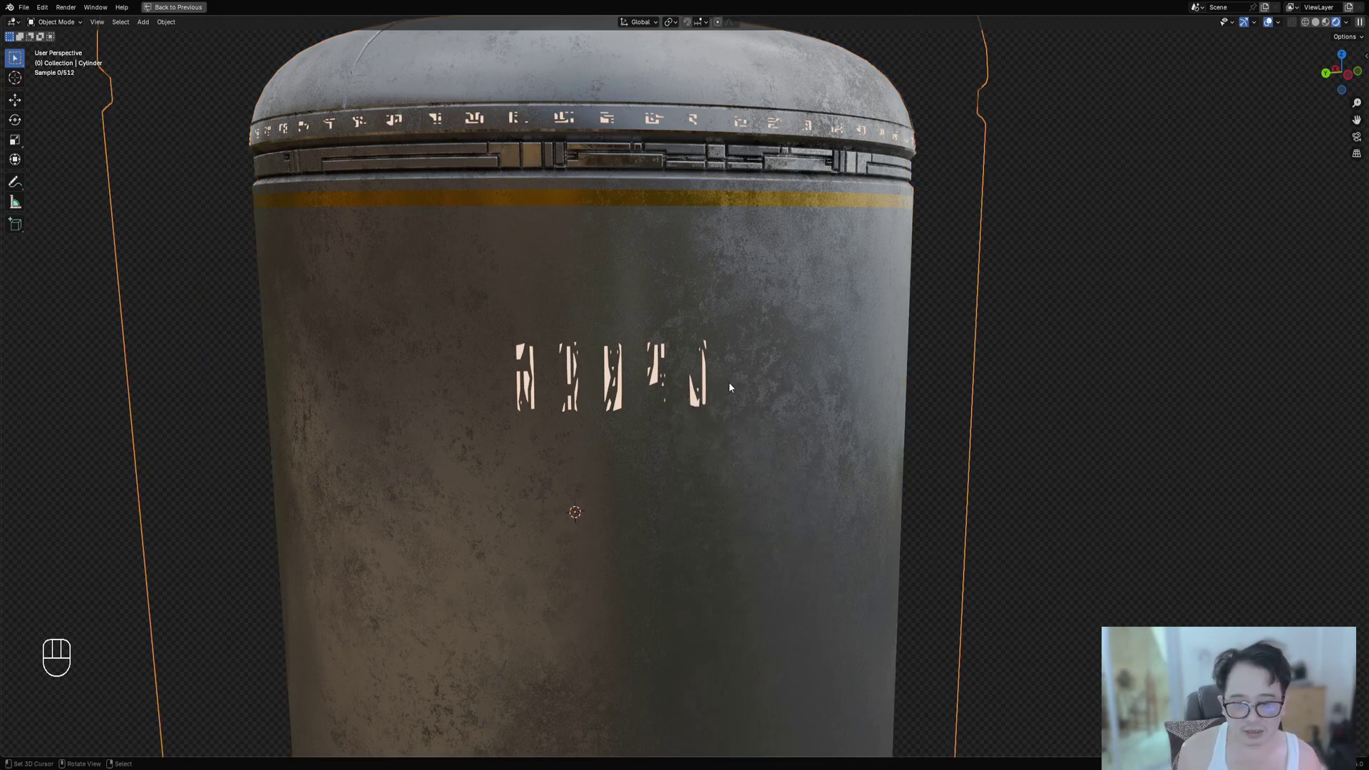
{"action": "scroll", "coordinate": [729, 382], "scroll_direction": "up", "scroll_amount": 1}
{"action": "key", "text": "F9"}
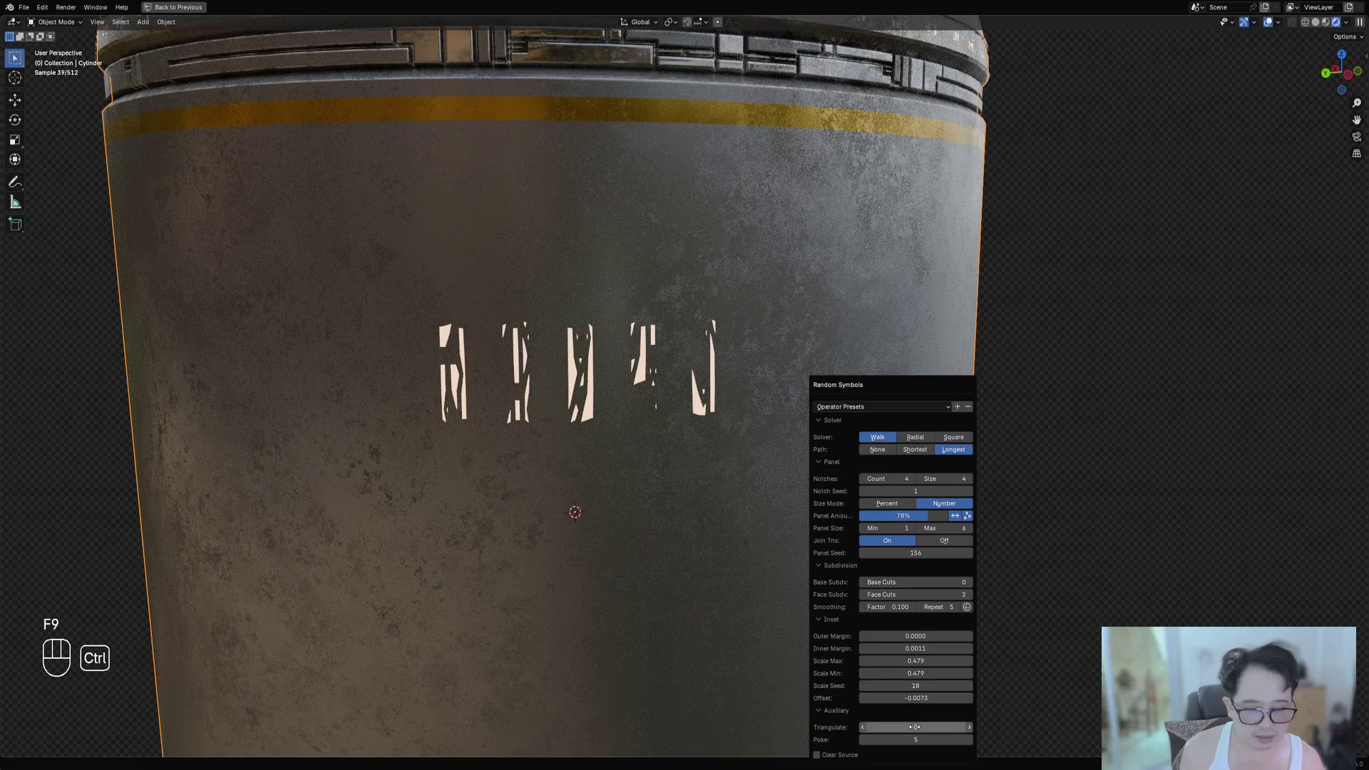
{"action": "scroll", "coordinate": [915, 728], "scroll_direction": "up", "scroll_amount": 3, "text": "ctrl"}
{"action": "scroll", "coordinate": [915, 728], "scroll_direction": "up", "scroll_amount": 1, "text": "ctrl"}
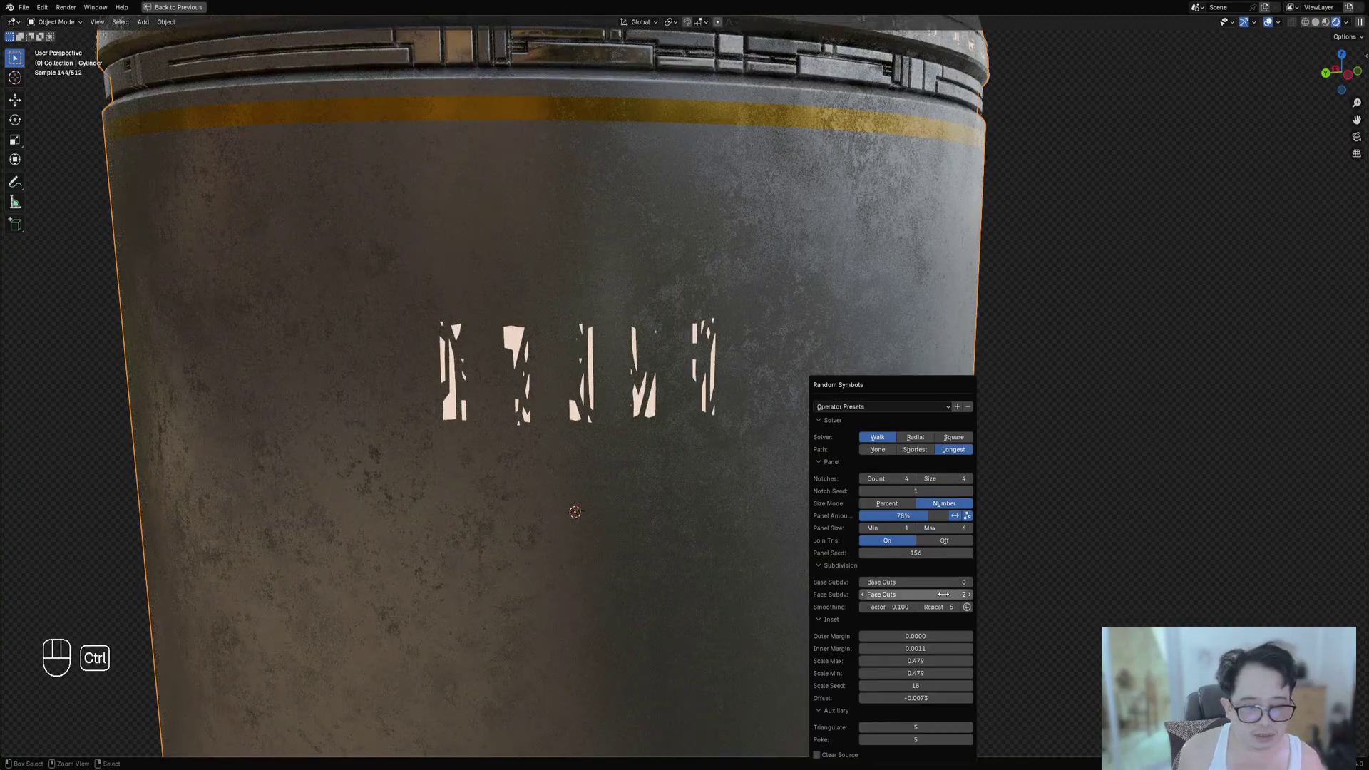
Try other smoothing amounts on the side-wall symbols and return the smoothing repeats to 5.
{"action": "scroll", "coordinate": [940, 607], "scroll_direction": "up", "scroll_amount": 4, "text": "ctrl"}
{"action": "scroll", "coordinate": [942, 607], "scroll_direction": "down", "scroll_amount": 9, "text": "ctrl"}
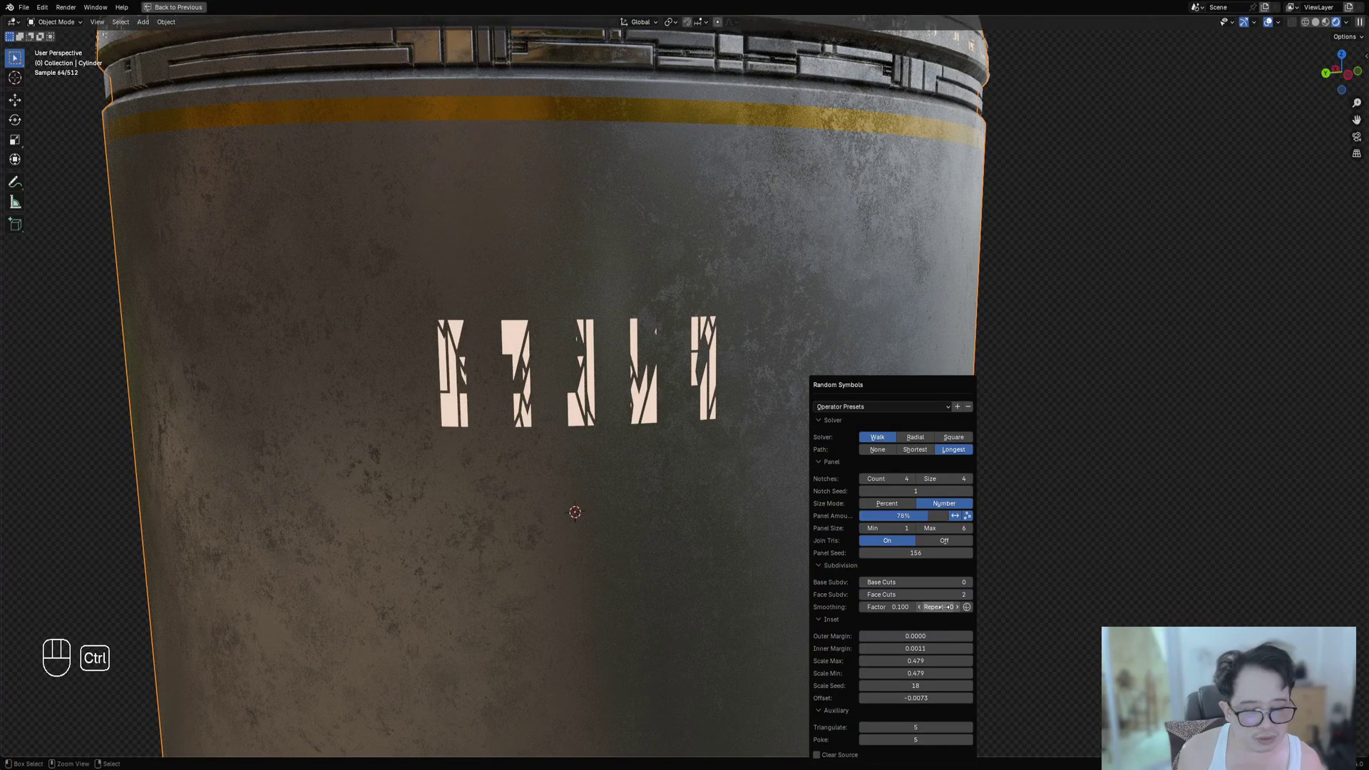
{"action": "scroll", "coordinate": [943, 607], "scroll_direction": "up", "scroll_amount": 4, "text": "ctrl"}
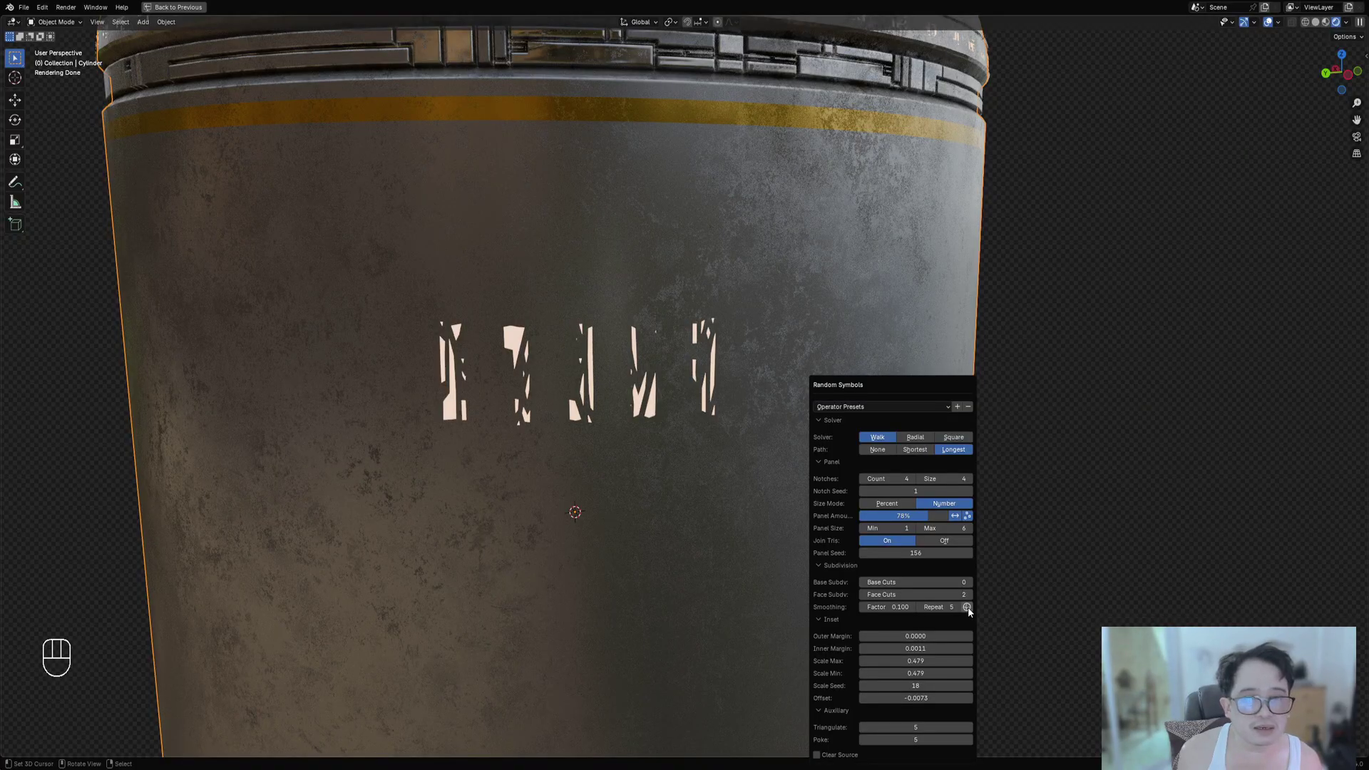
Try the extra smoothing toggle on and off for the side-wall symbols and set the smoothing repeats to 7.
{"action": "left_click", "coordinate": [967, 607]}
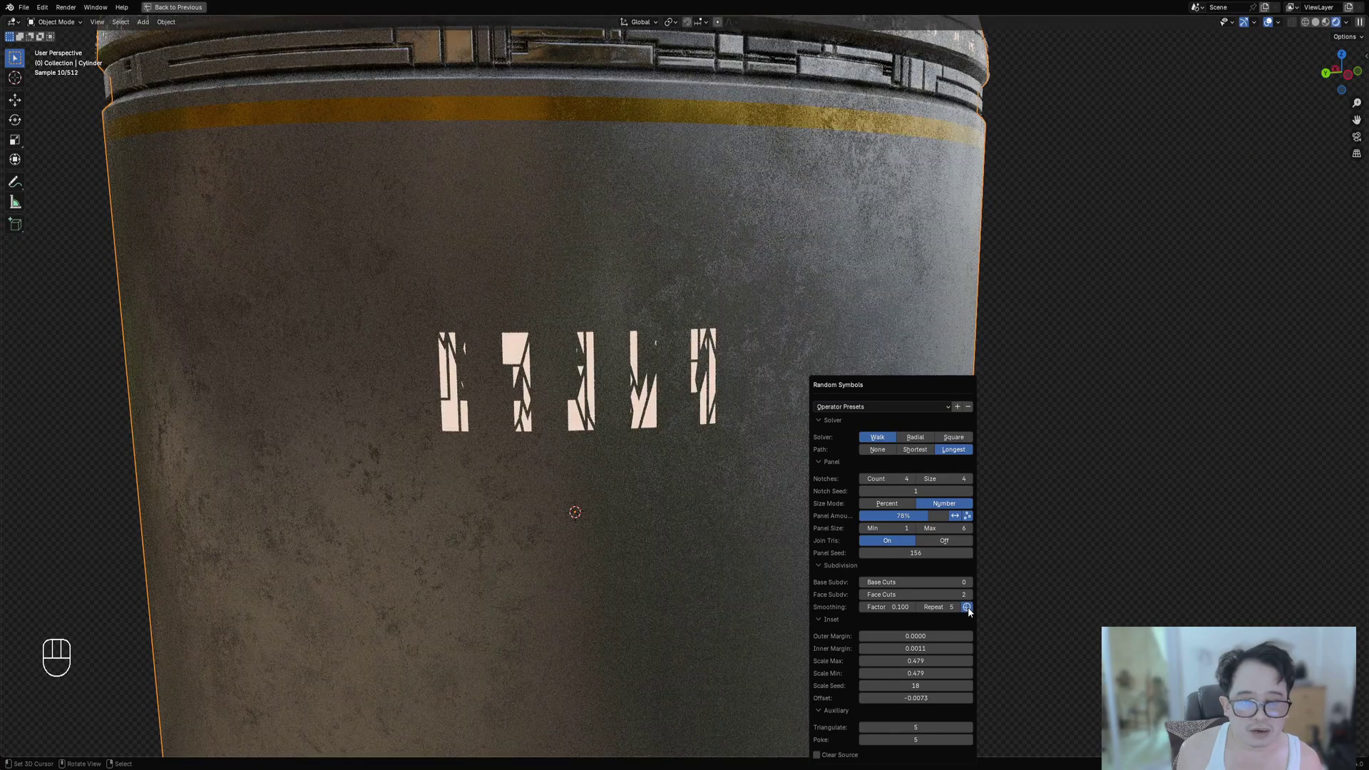
{"action": "scroll", "coordinate": [941, 606], "scroll_direction": "down", "scroll_amount": 1, "text": "ctrl"}
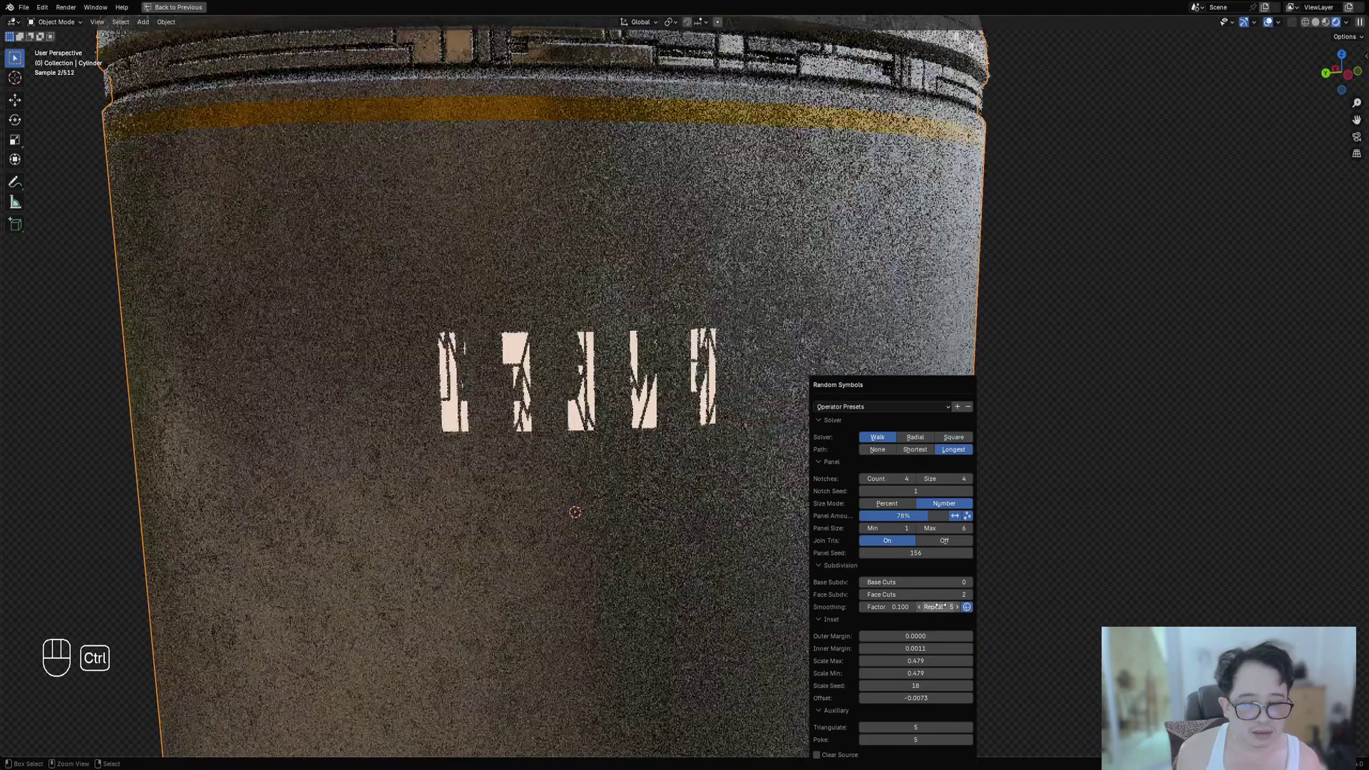
{"action": "scroll", "coordinate": [941, 606], "scroll_direction": "up", "scroll_amount": 3, "text": "ctrl"}
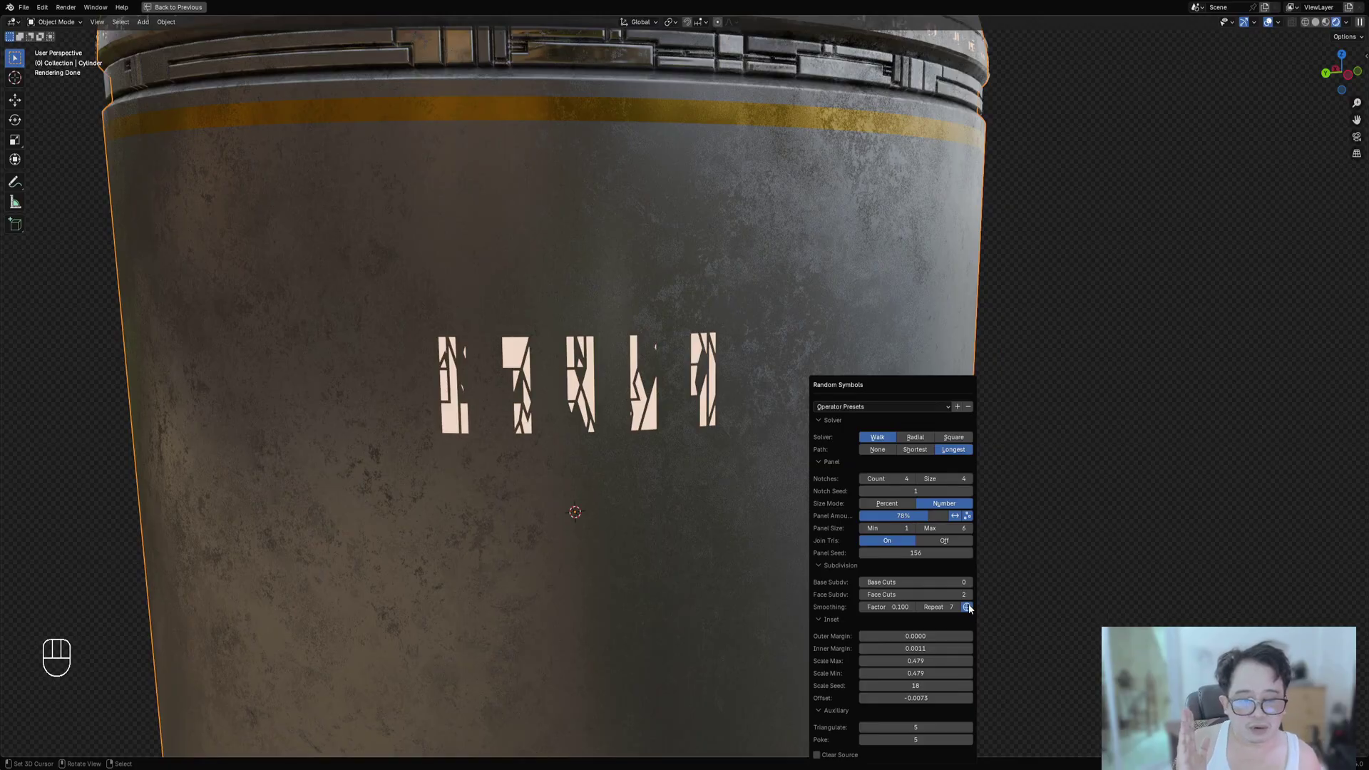
{"action": "left_click", "coordinate": [967, 607]}
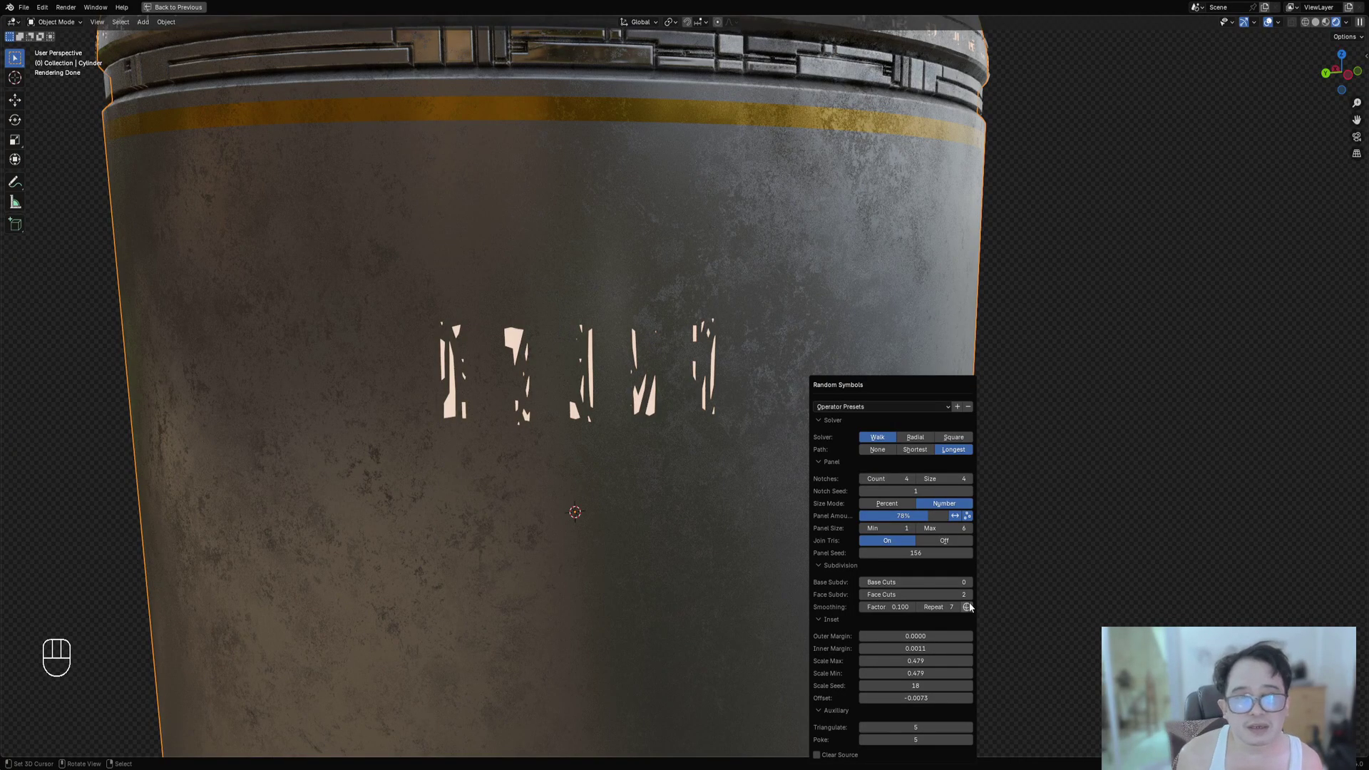
{"action": "scroll", "coordinate": [941, 608], "scroll_direction": "up", "scroll_amount": 2, "text": "ctrl"}
{"action": "scroll", "coordinate": [941, 608], "scroll_direction": "down", "scroll_amount": 2, "text": "ctrl"}
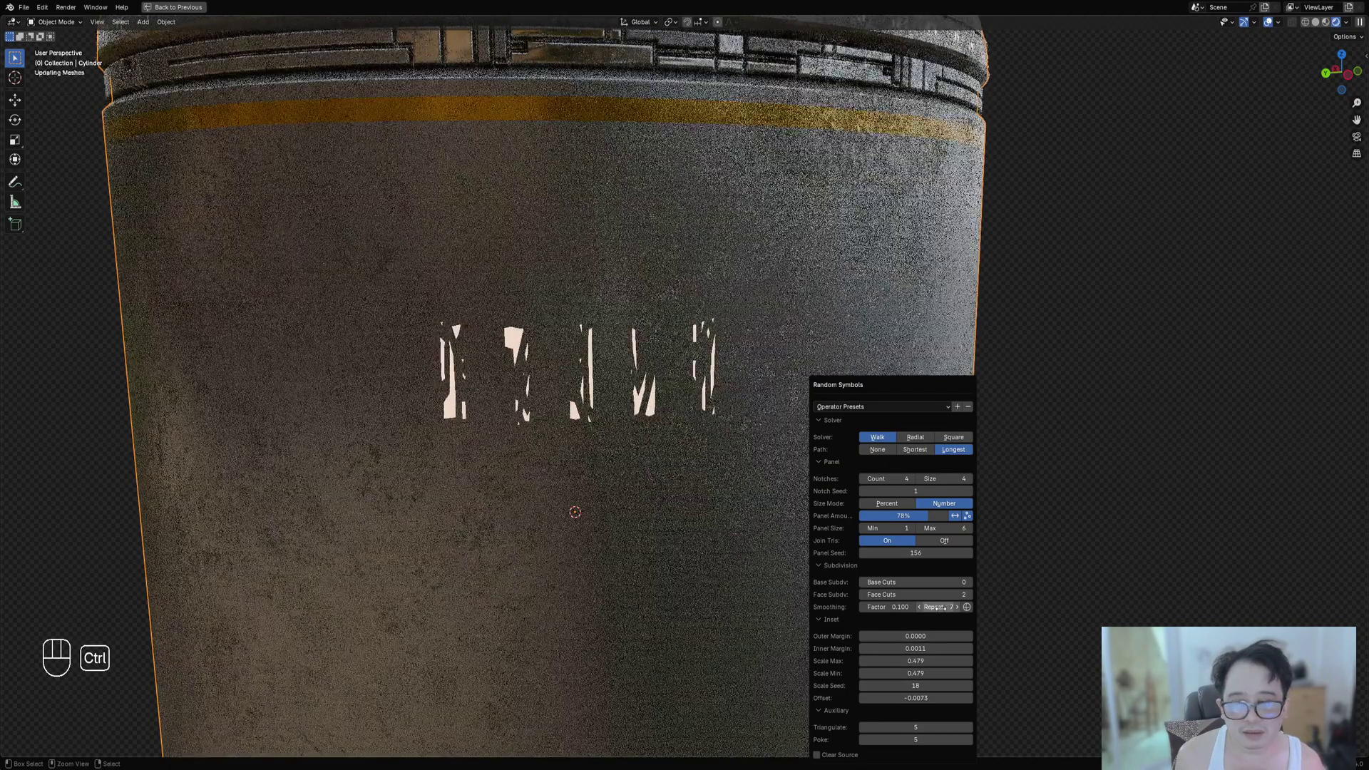
Set the side-wall symbols' Triangulate value to 4 and raise their Poke value for a more broken-up look.
{"action": "scroll", "coordinate": [801, 345], "scroll_direction": "down", "scroll_amount": 4}
{"action": "middle_click_drag", "start_coordinate": [800, 348], "coordinate": [791, 354]}
{"action": "scroll", "coordinate": [791, 354], "scroll_direction": "up", "scroll_amount": 2}
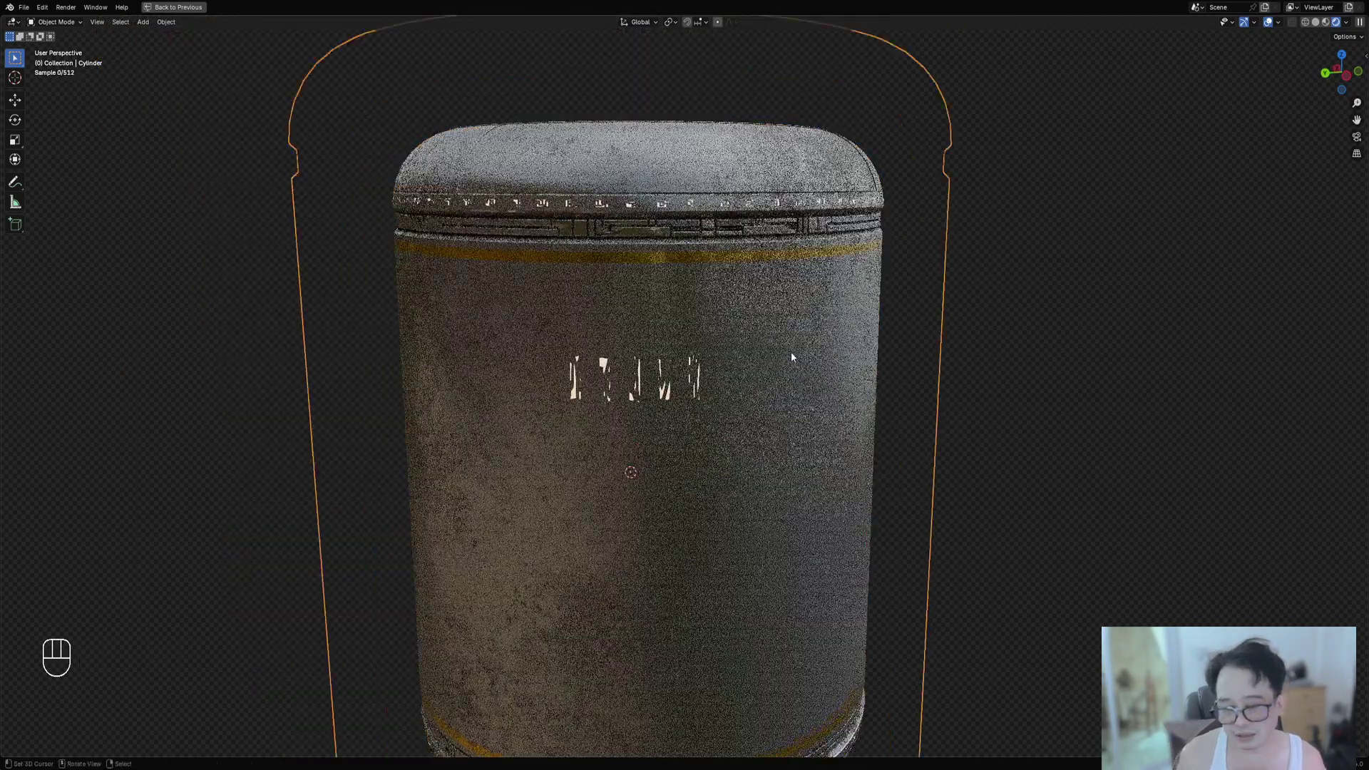
{"action": "key", "text": "F9"}
{"action": "scroll", "coordinate": [863, 704], "scroll_direction": "down", "scroll_amount": 2, "text": "ctrl"}
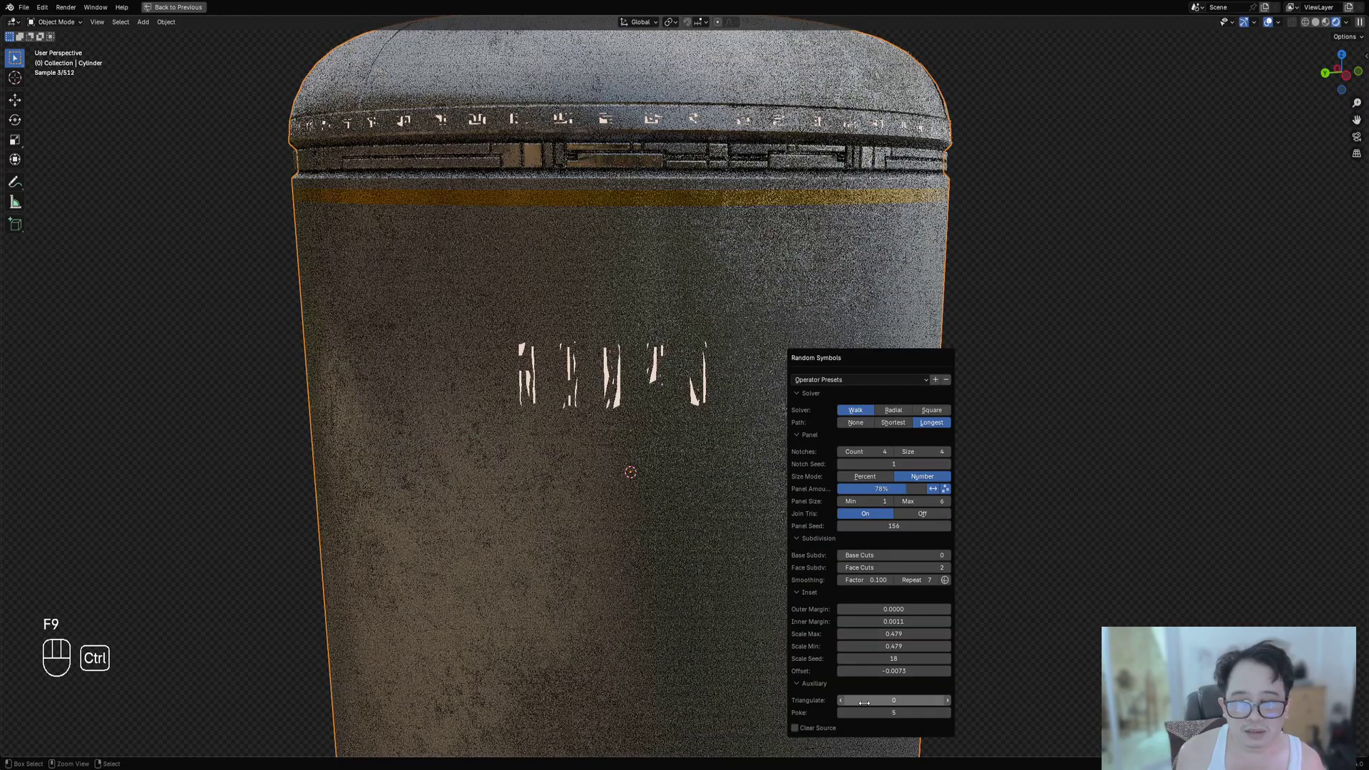
{"action": "scroll", "coordinate": [863, 704], "scroll_direction": "up", "scroll_amount": 3, "text": "ctrl"}
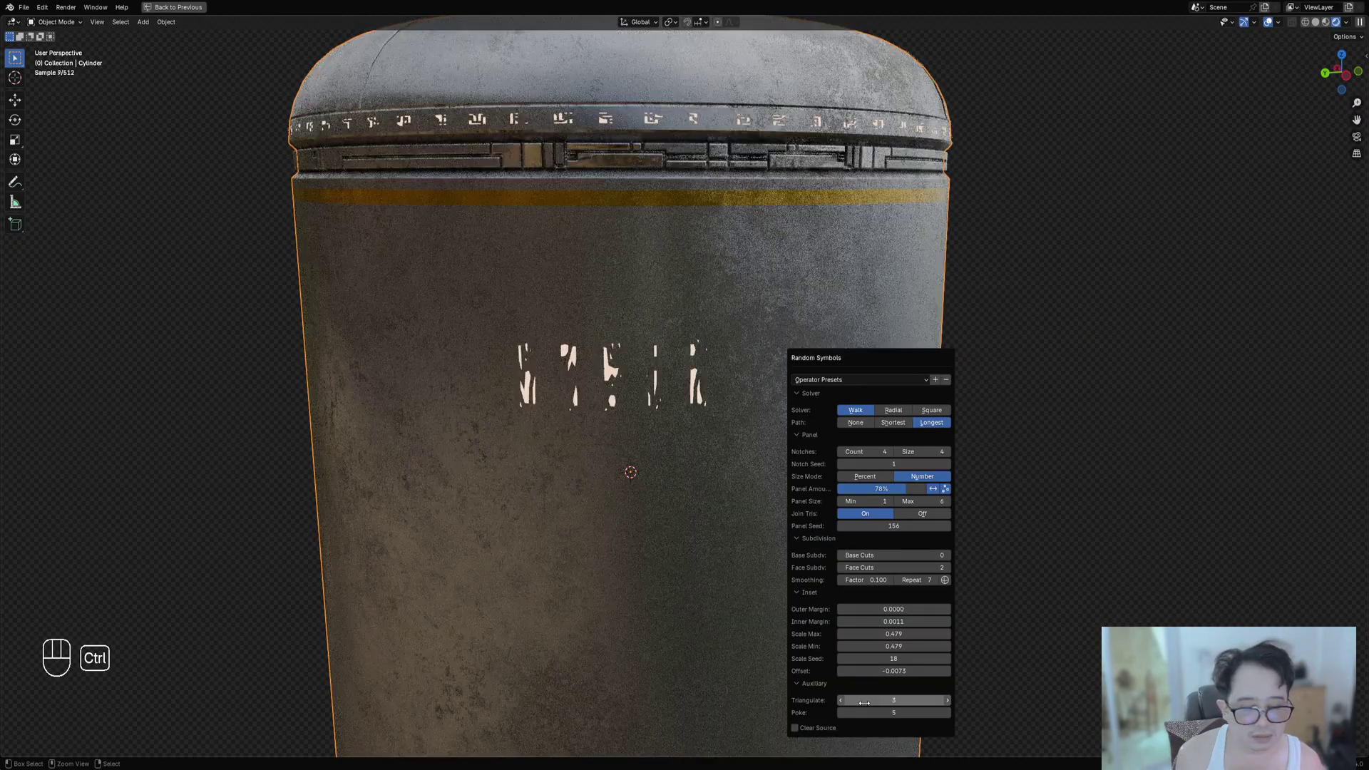
{"action": "scroll", "coordinate": [864, 703], "scroll_direction": "up", "scroll_amount": 1, "text": "ctrl"}
{"action": "scroll", "coordinate": [872, 712], "scroll_direction": "up", "scroll_amount": 4, "text": "ctrl"}
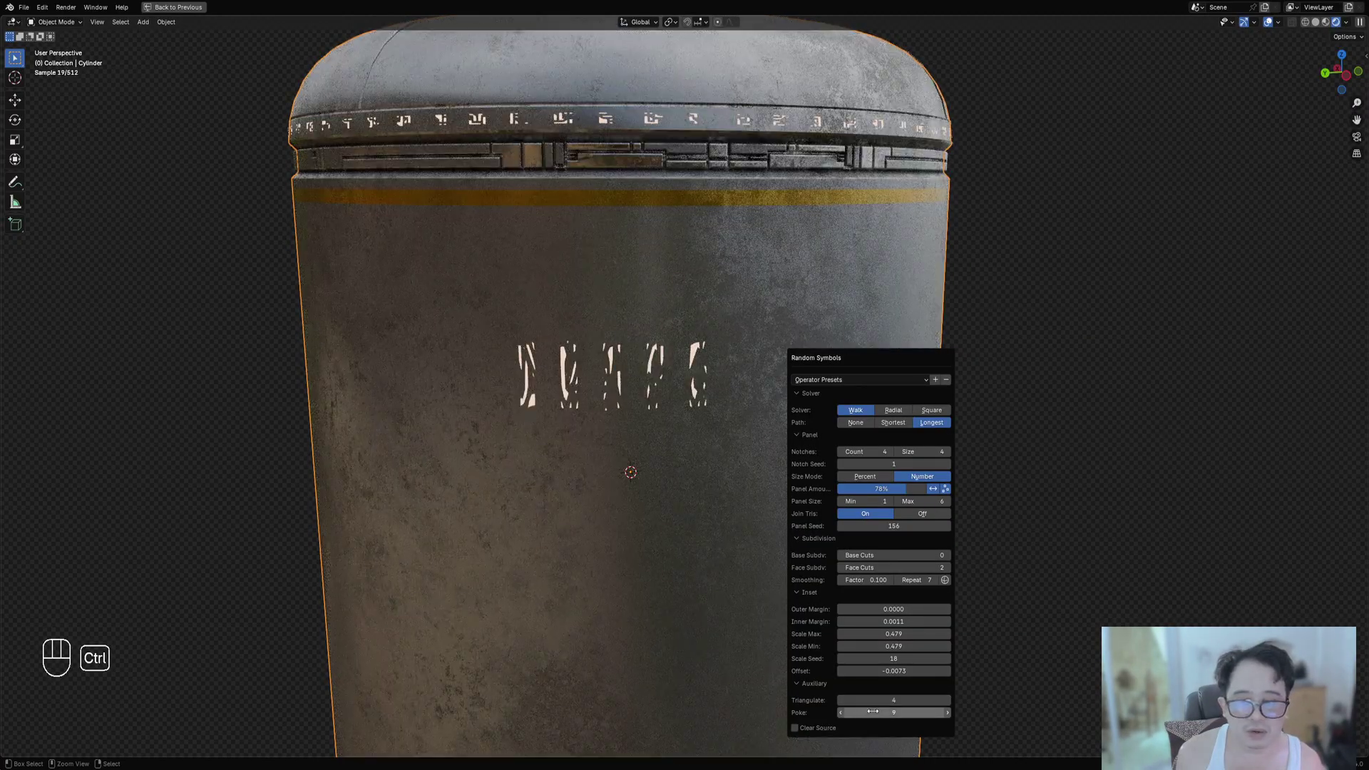
Compare higher and lower Poke values for the five side-wall symbols.
{"action": "scroll", "coordinate": [873, 712], "scroll_direction": "up", "scroll_amount": 1, "text": "ctrl"}
{"action": "scroll", "coordinate": [873, 712], "scroll_direction": "down", "scroll_amount": 1, "text": "ctrl"}
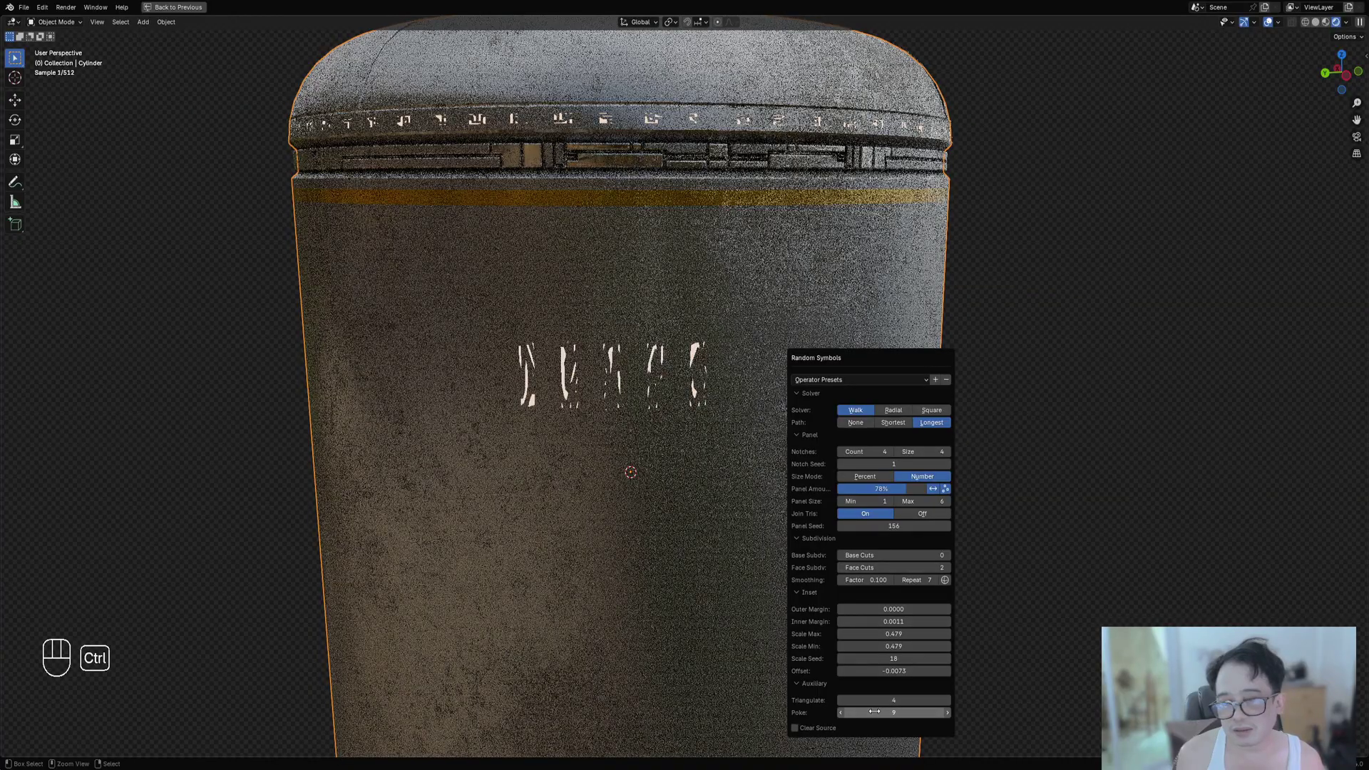
{"action": "scroll", "coordinate": [875, 712], "scroll_direction": "down", "scroll_amount": 3, "text": "ctrl"}
{"action": "scroll", "coordinate": [875, 712], "scroll_direction": "down", "scroll_amount": 2, "text": "ctrl"}
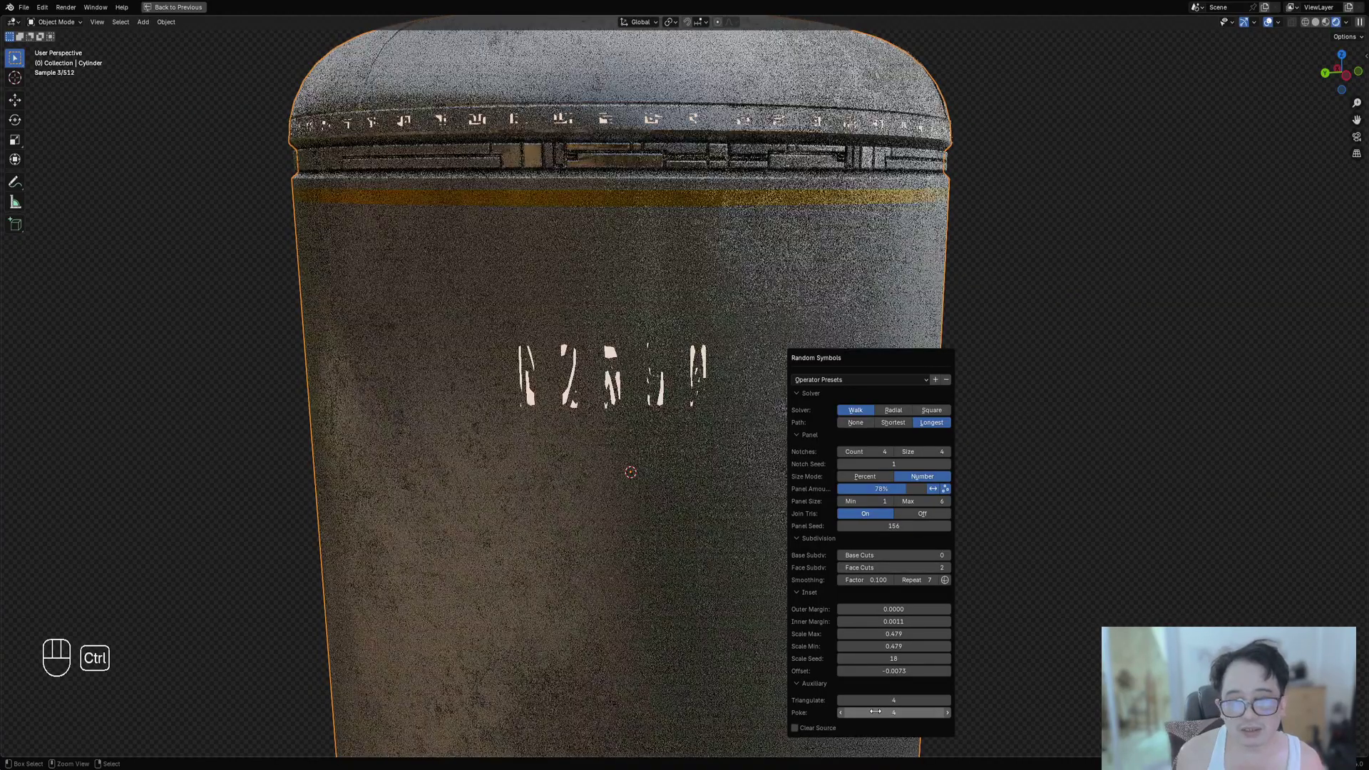
{"action": "scroll", "coordinate": [876, 712], "scroll_direction": "up", "scroll_amount": 1, "text": "ctrl"}
{"action": "scroll", "coordinate": [880, 711], "scroll_direction": "up", "scroll_amount": 1, "text": "ctrl"}
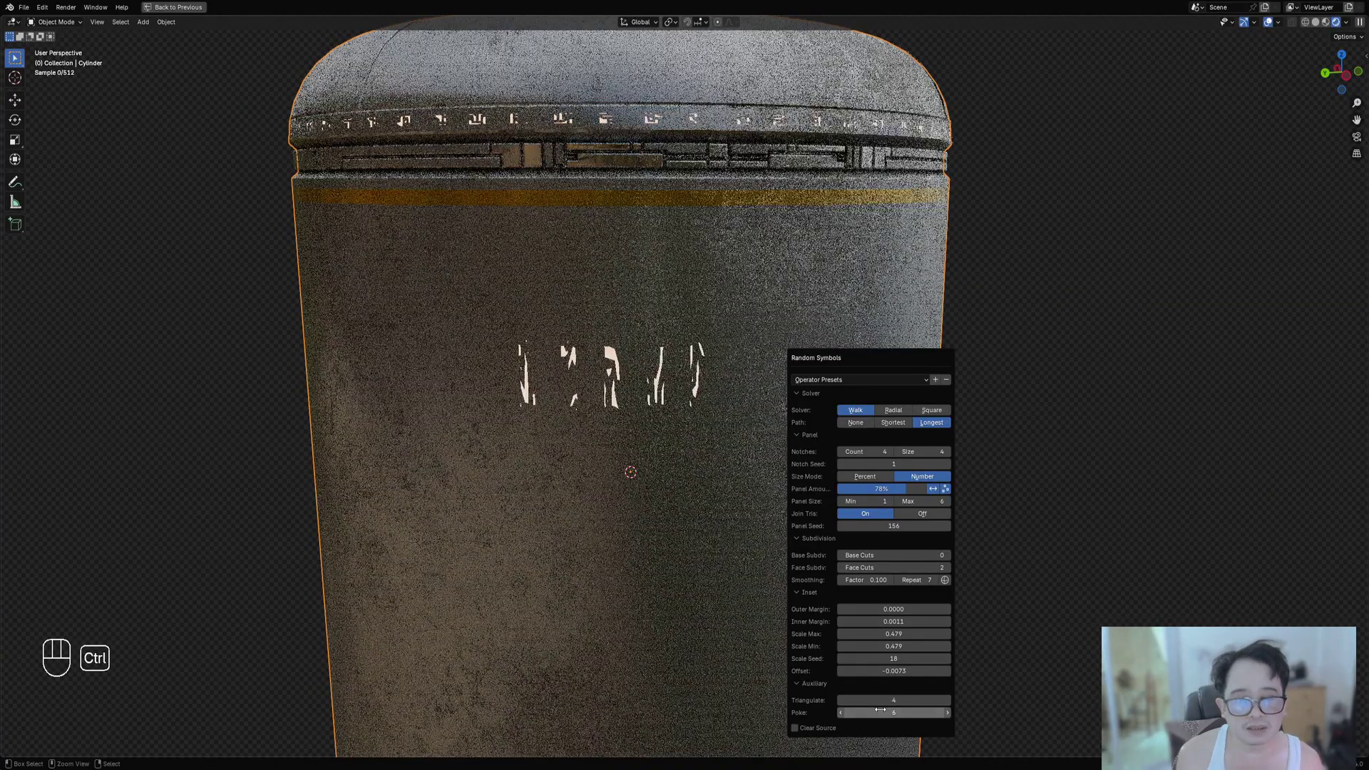
Return to solid shading and open the cylinder's mesh for editing in face selection.
{"action": "key", "text": "z"}
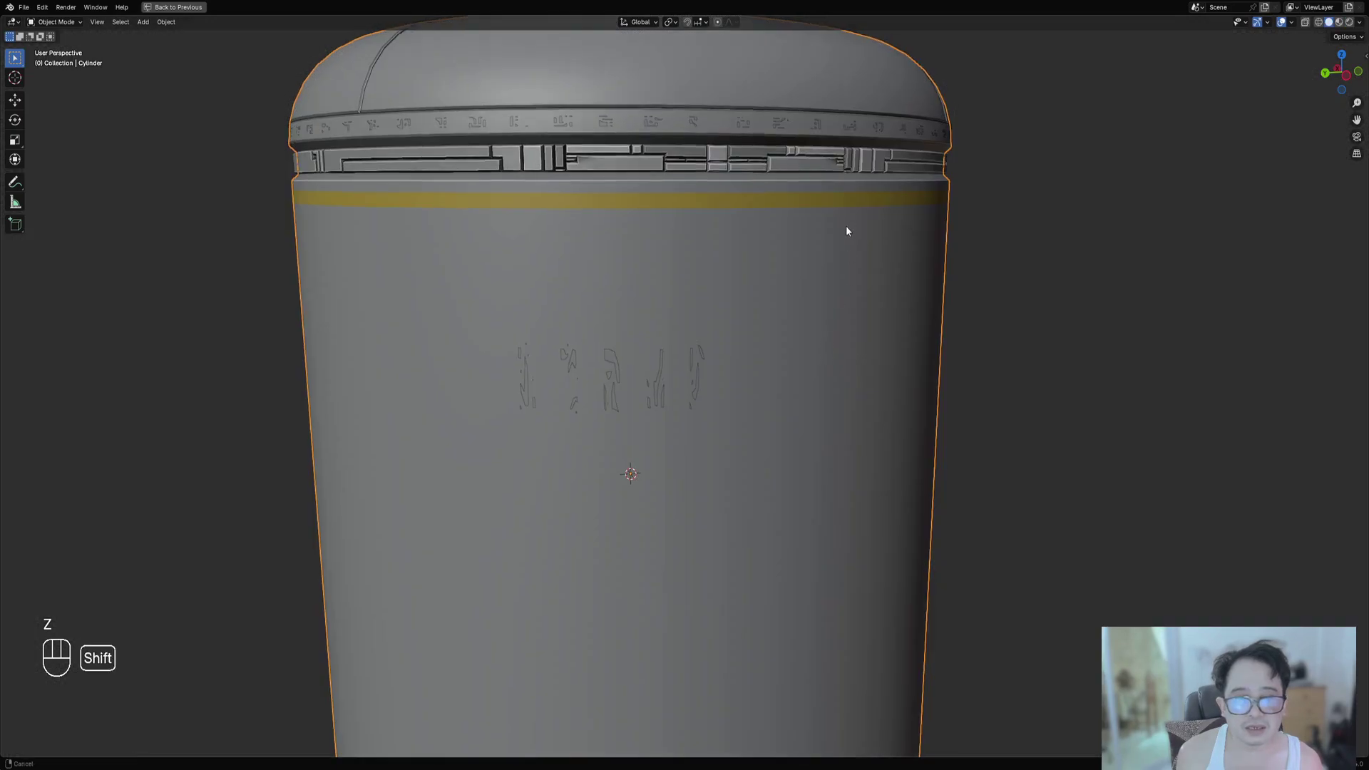
{"action": "middle_click_drag", "start_coordinate": [848, 232], "coordinate": [727, 268], "text": "shift"}
{"action": "key", "text": "Tab"}
{"action": "key", "text": "shift+alt+z"}
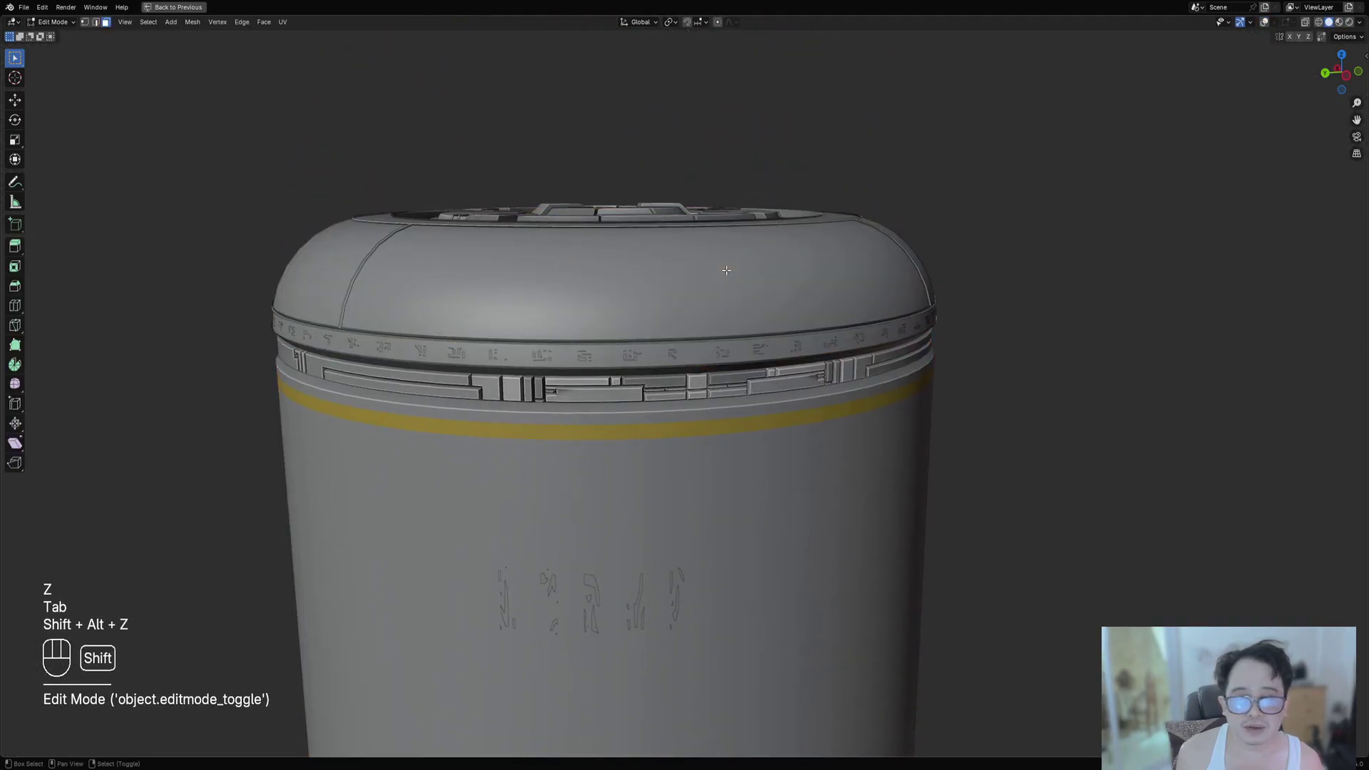
{"action": "key", "text": "Tab"}
{"action": "left_click", "coordinate": [724, 285]}
{"action": "key", "text": "Tab"}
{"action": "key", "text": "3"}
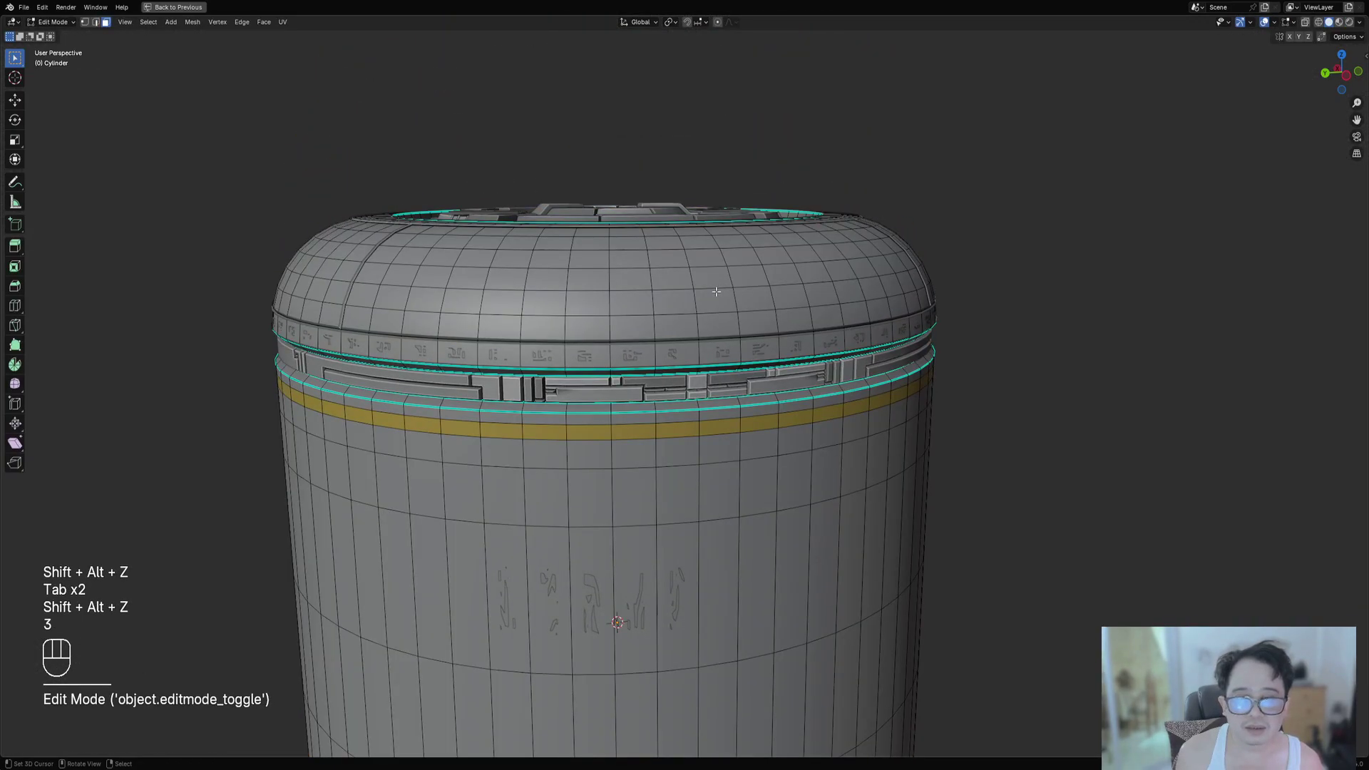
Poke a single quad face on the cylinder's rounded dome to demonstrate the operation.
{"action": "left_click", "coordinate": [719, 298]}
{"action": "middle_click_drag", "start_coordinate": [719, 298], "coordinate": [815, 258], "text": "ctrl"}
{"action": "key", "text": "ctrl+f"}
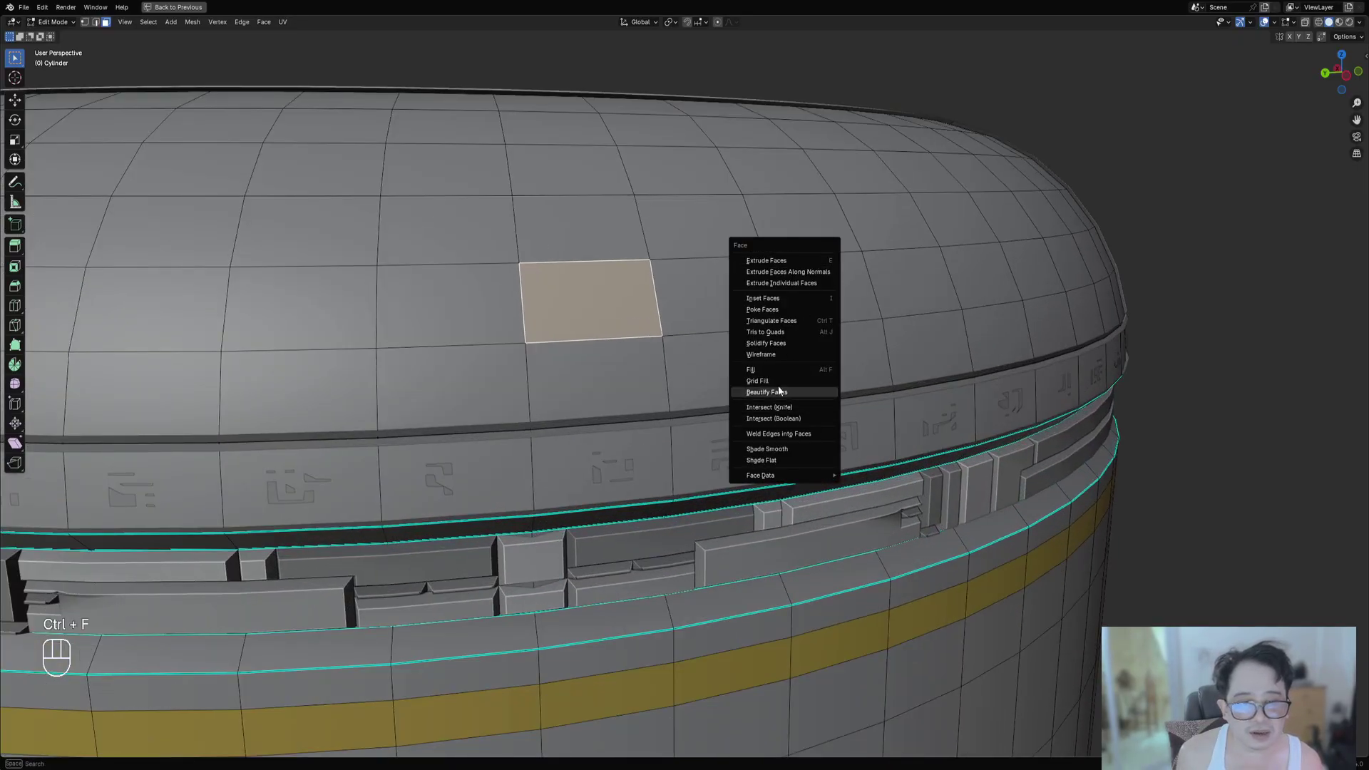
{"action": "left_click", "coordinate": [769, 310]}
{"action": "middle_click_drag", "start_coordinate": [769, 310], "coordinate": [776, 333]}
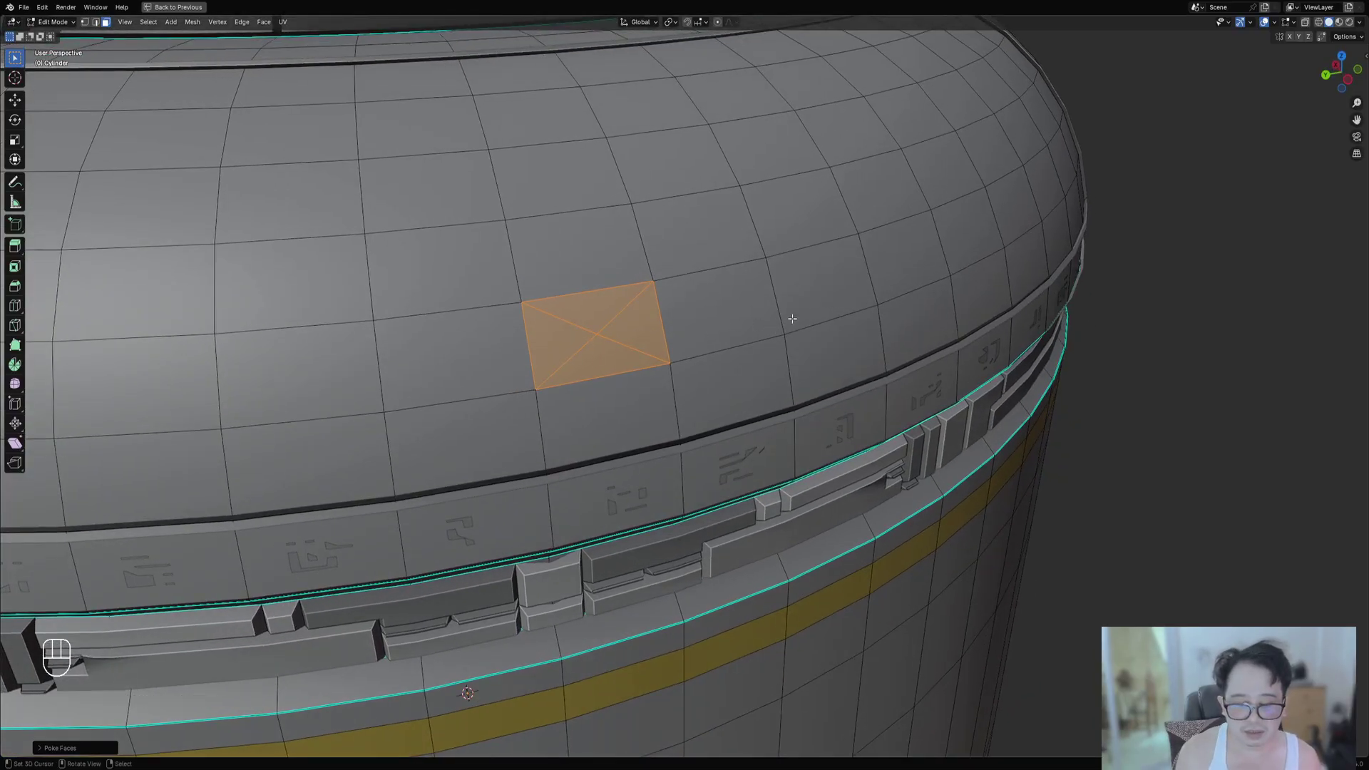
Triangulate the quad beside the poked face on the dome and clear the selection.
{"action": "left_click", "coordinate": [736, 319]}
{"action": "key", "text": "ctrl+t"}
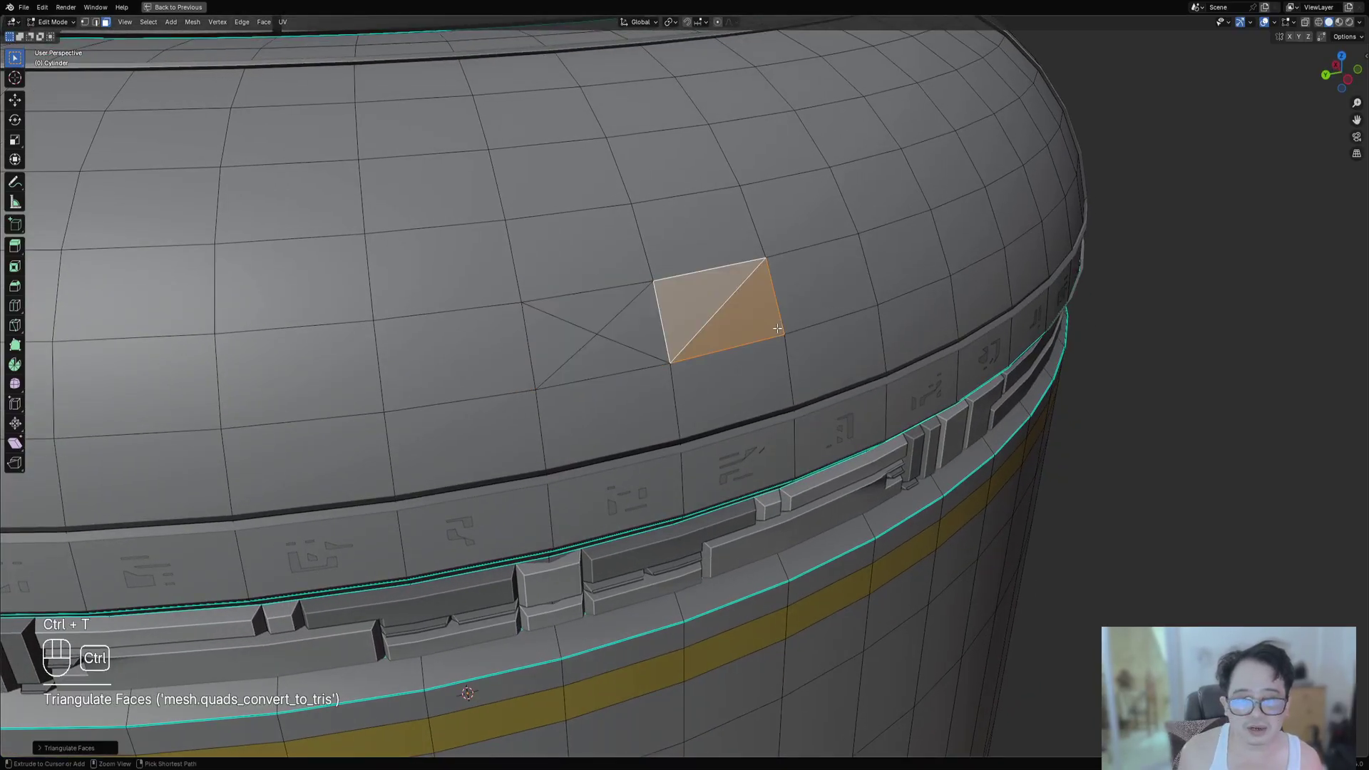
{"action": "middle_click_drag", "start_coordinate": [736, 319], "coordinate": [655, 315]}
{"action": "key", "text": "alt+a"}
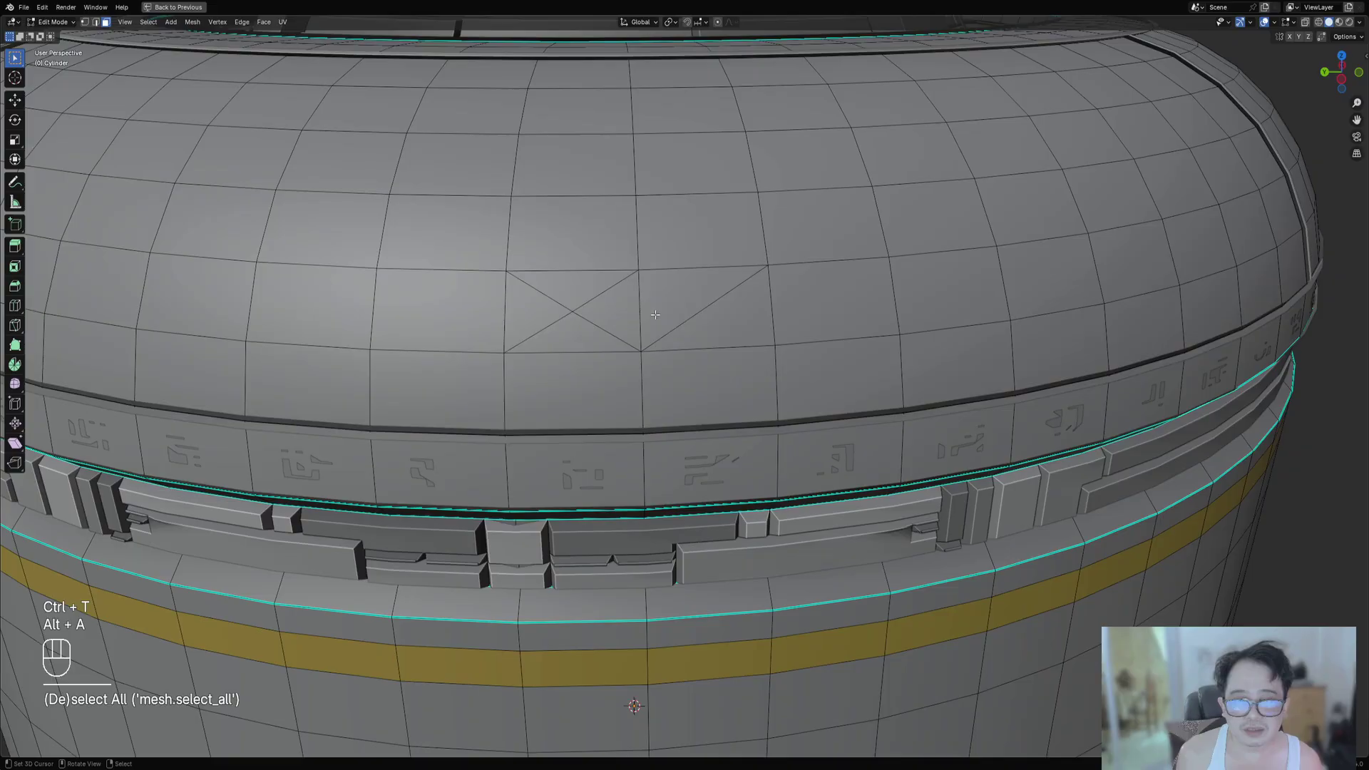
Poke the lower triangle of the triangulated dome face and clear the selection.
{"action": "left_click", "coordinate": [749, 323]}
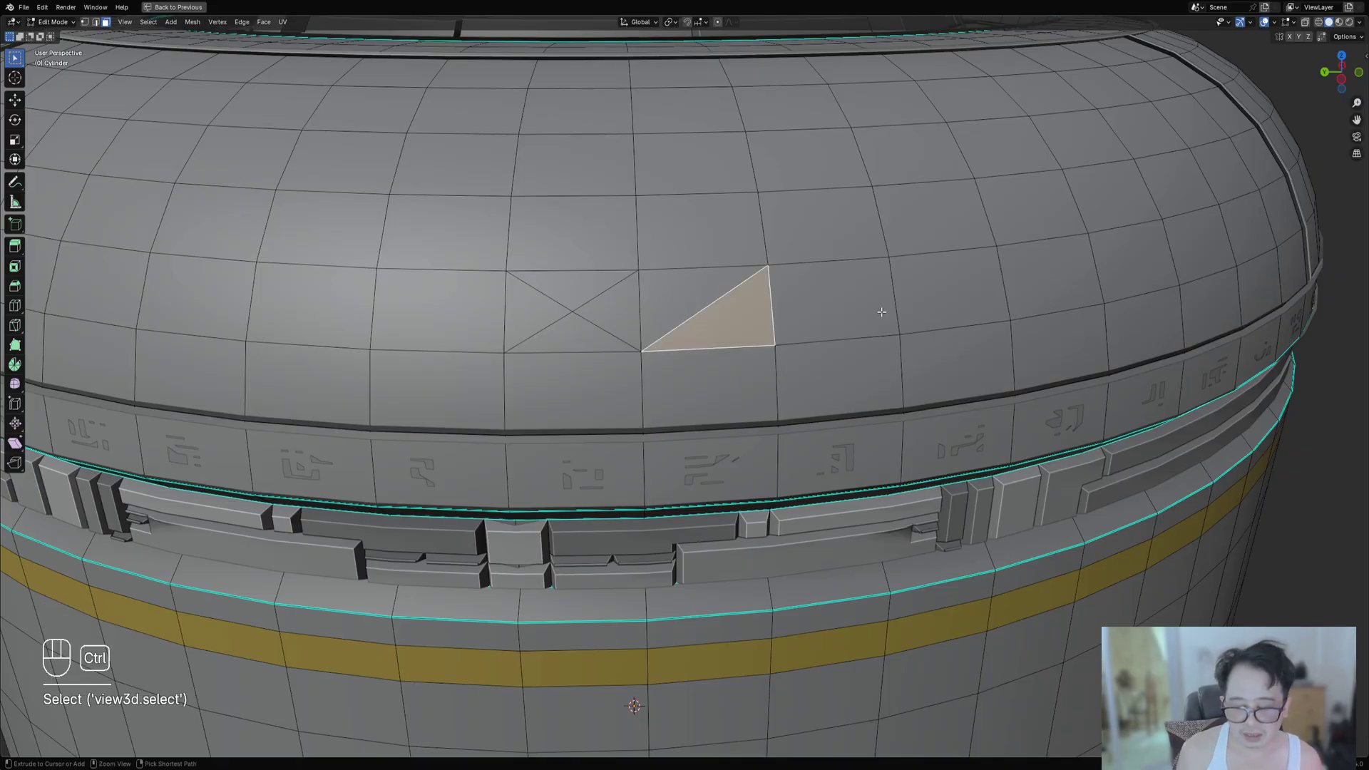
{"action": "key", "text": "ctrl+f"}
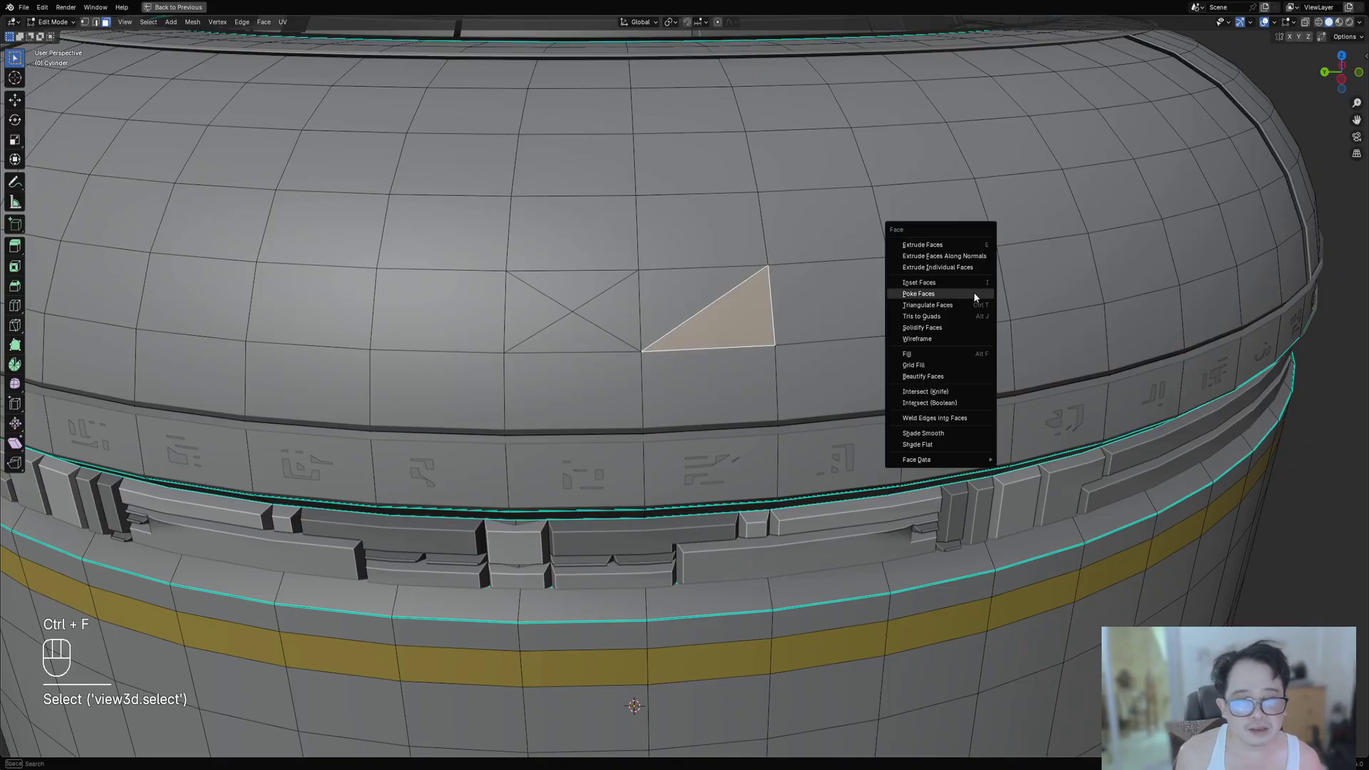
{"action": "left_click", "coordinate": [974, 293]}
{"action": "key", "text": "alt+a"}
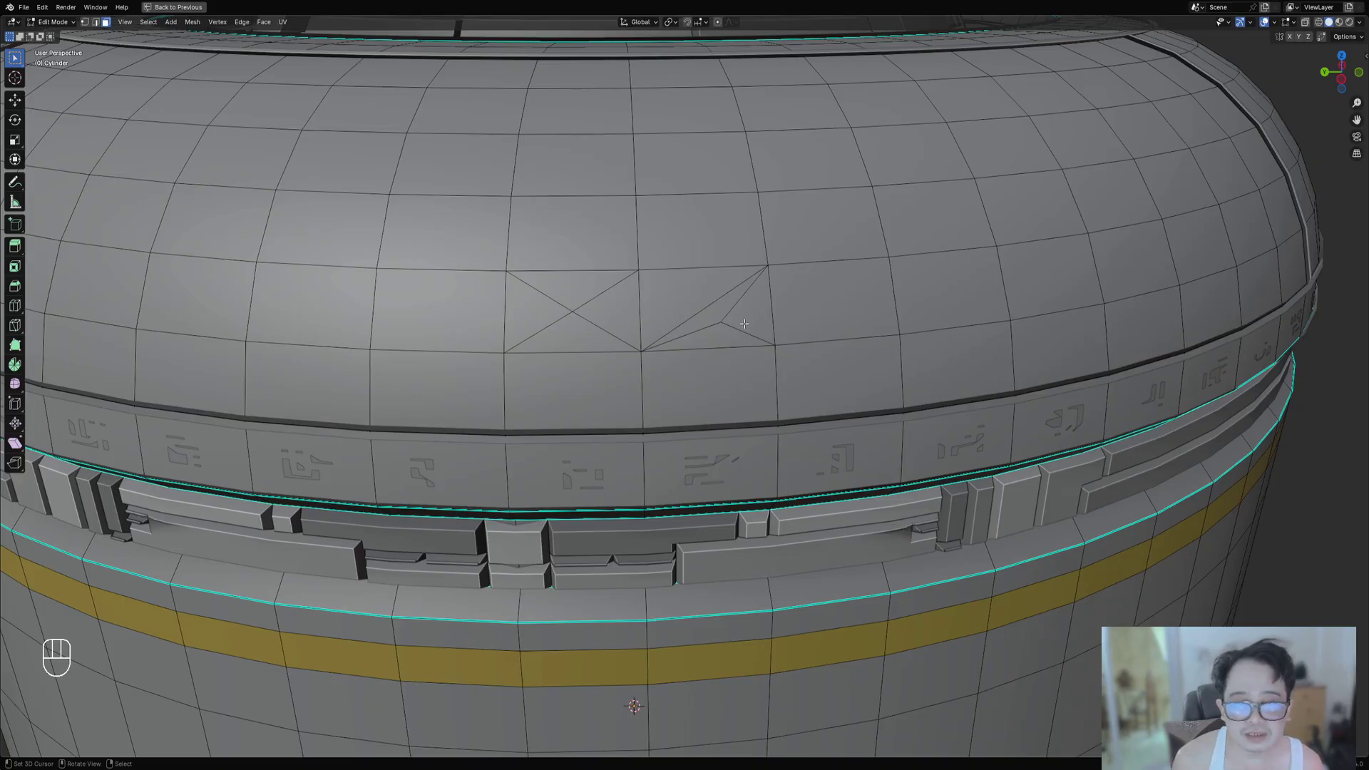
Undo the poke of the triangle on the dome.
{"action": "left_click", "coordinate": [743, 324]}
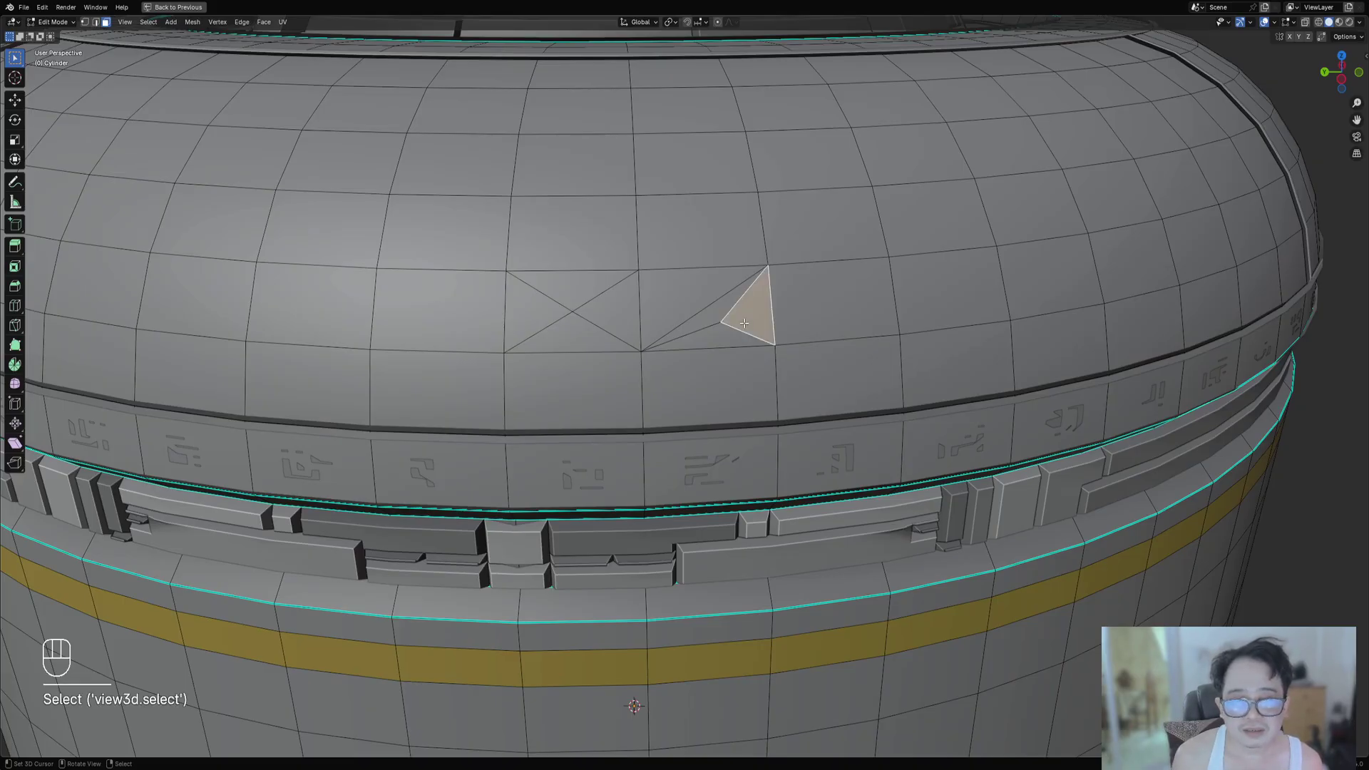
{"action": "key", "text": "2"}
{"action": "key", "text": "ctrl+z"}
{"action": "key", "text": "ctrl+z"}
{"action": "key", "text": "ctrl+z"}
{"action": "key", "text": "ctrl+z"}
{"action": "key", "text": "ctrl+z"}
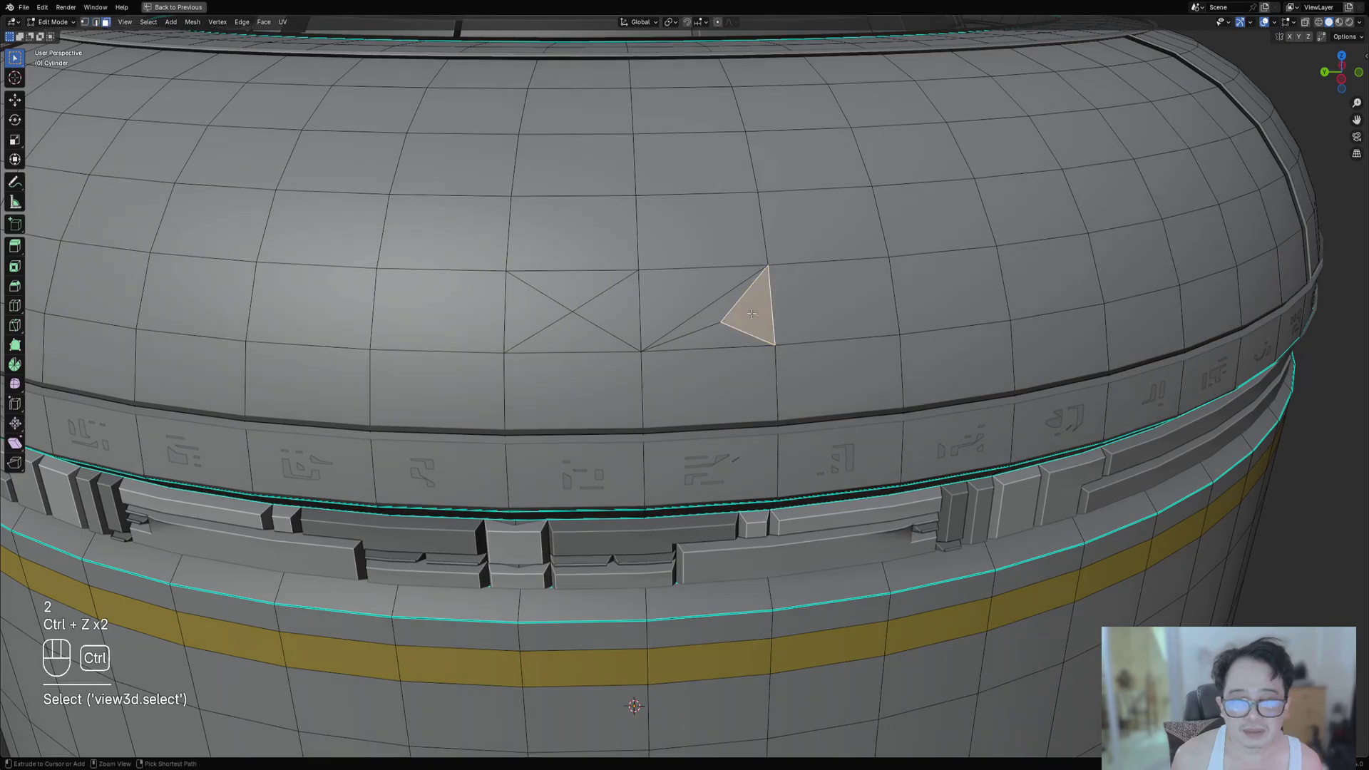
Dissolve the test edges inside the two dome faces to restore plain quads, and leave mesh editing.
{"action": "key", "text": "2"}
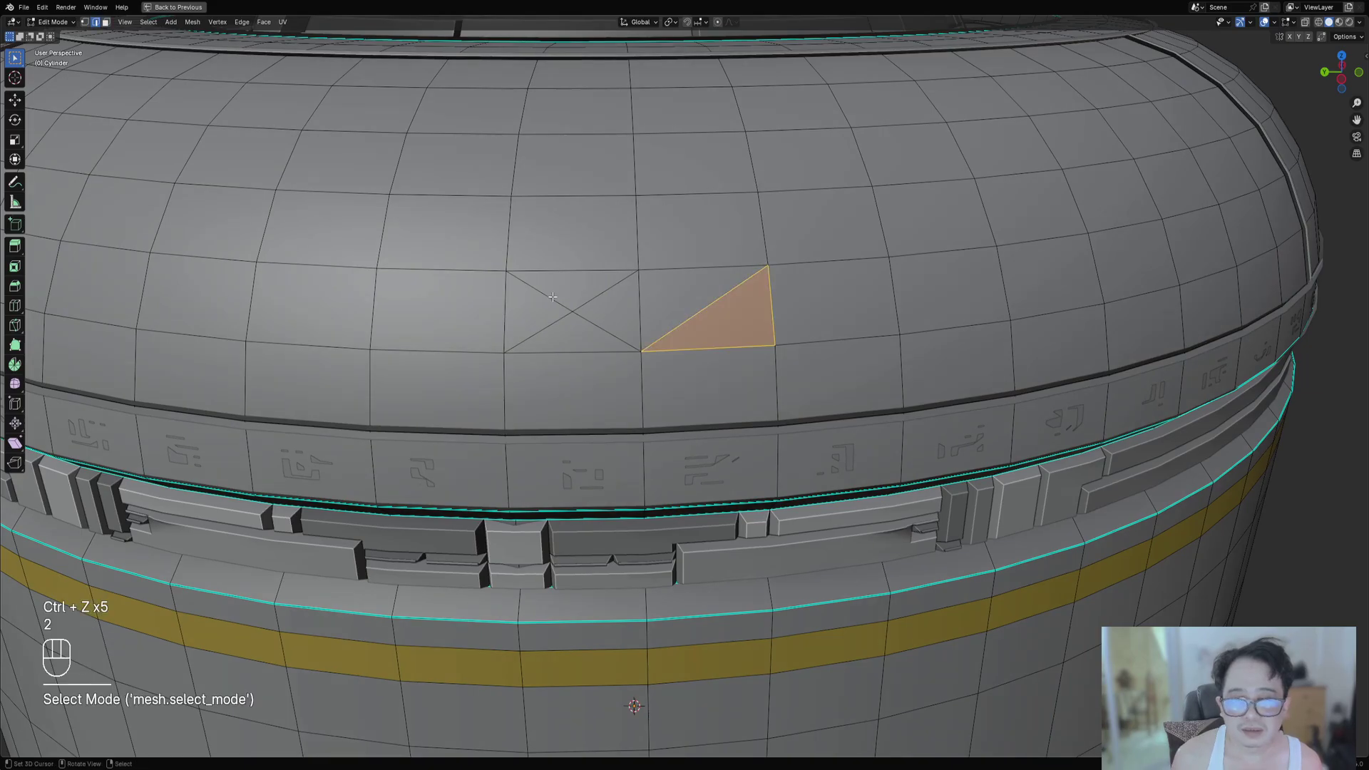
{"action": "left_click", "coordinate": [592, 312], "text": "shift"}
{"action": "key", "text": "ctrl+x"}
{"action": "scroll", "coordinate": [698, 316], "scroll_direction": "down", "scroll_amount": 8}
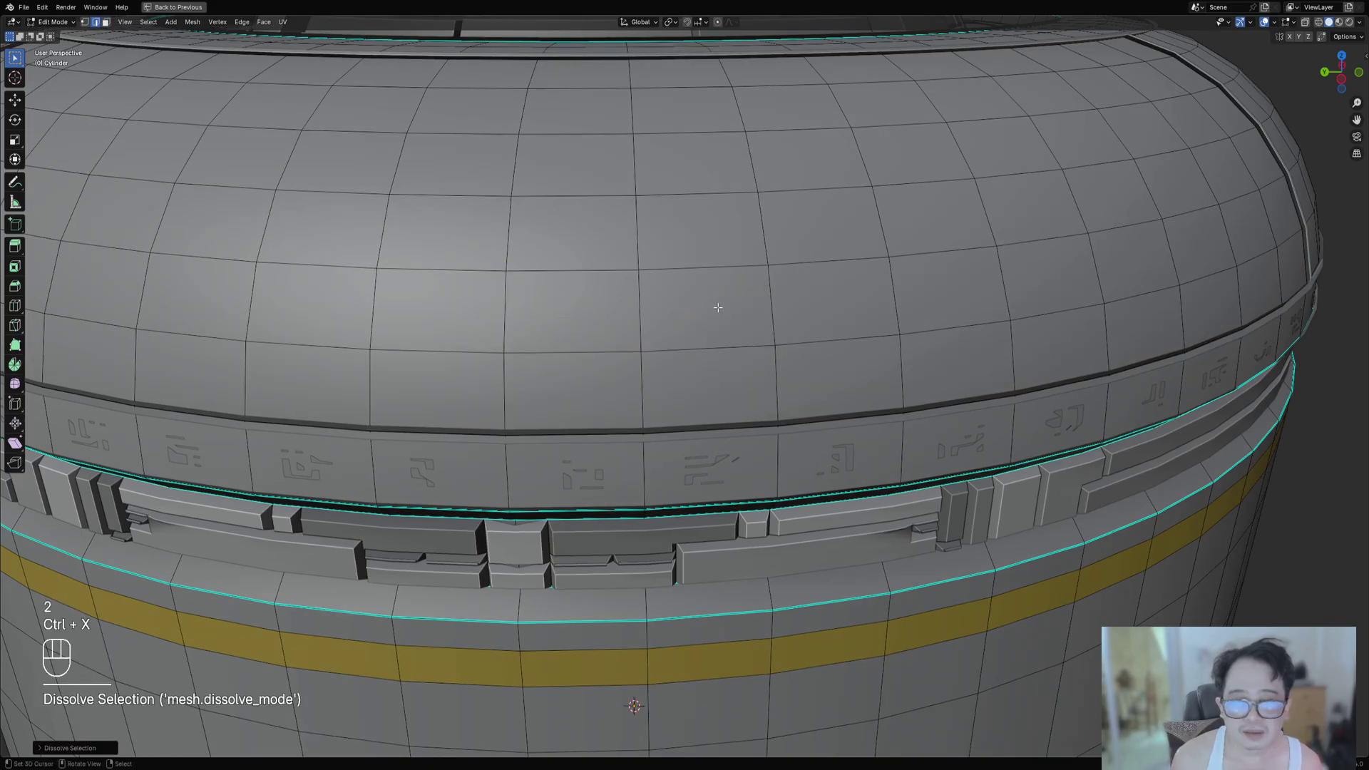
{"action": "key", "text": "Tab"}
Delete the five large symbols from the side wall and check the cylinder in rendered shading.
{"action": "scroll", "coordinate": [706, 403], "scroll_direction": "up", "scroll_amount": 6}
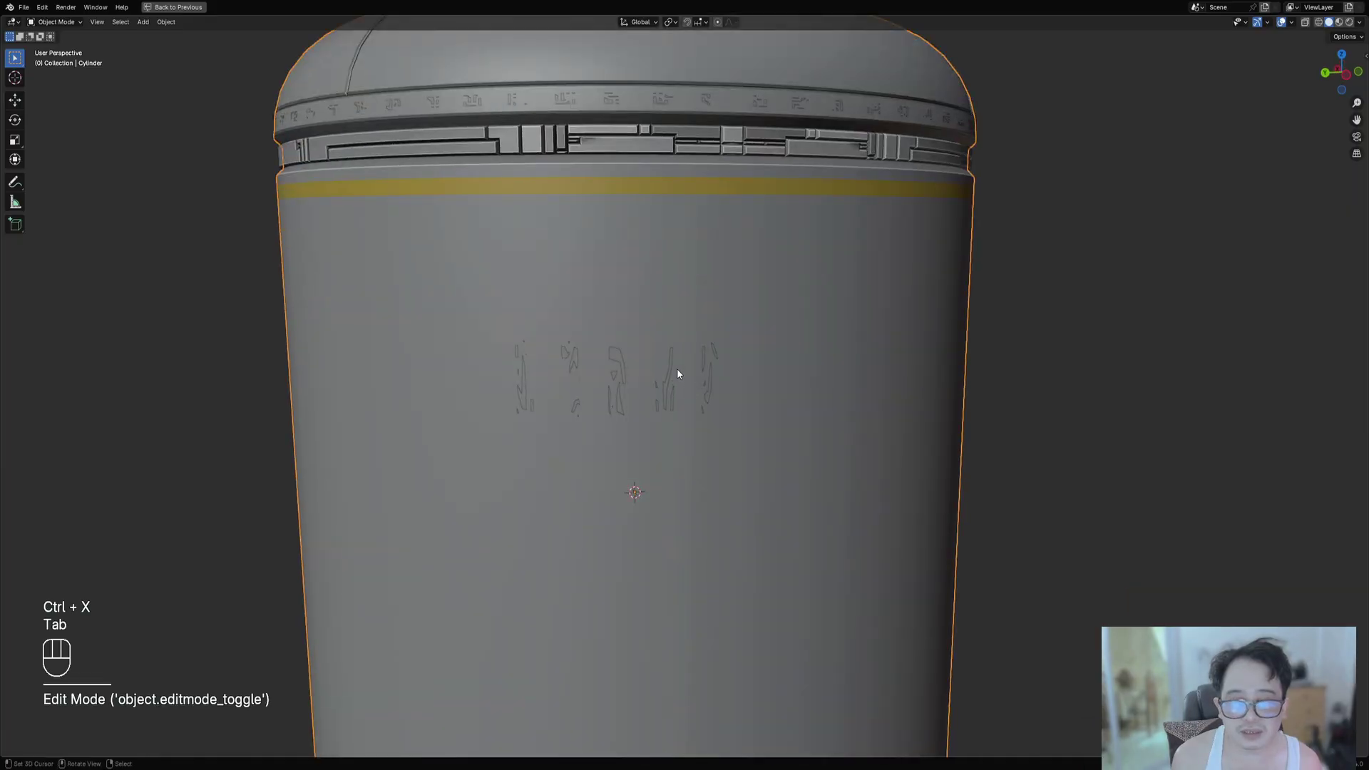
{"action": "left_click", "coordinate": [674, 370]}
{"action": "key", "text": "x"}
{"action": "left_click", "coordinate": [674, 372]}
{"action": "scroll", "coordinate": [674, 373], "scroll_direction": "down", "scroll_amount": 6}
{"action": "scroll", "coordinate": [700, 384], "scroll_direction": "up", "scroll_amount": 6}
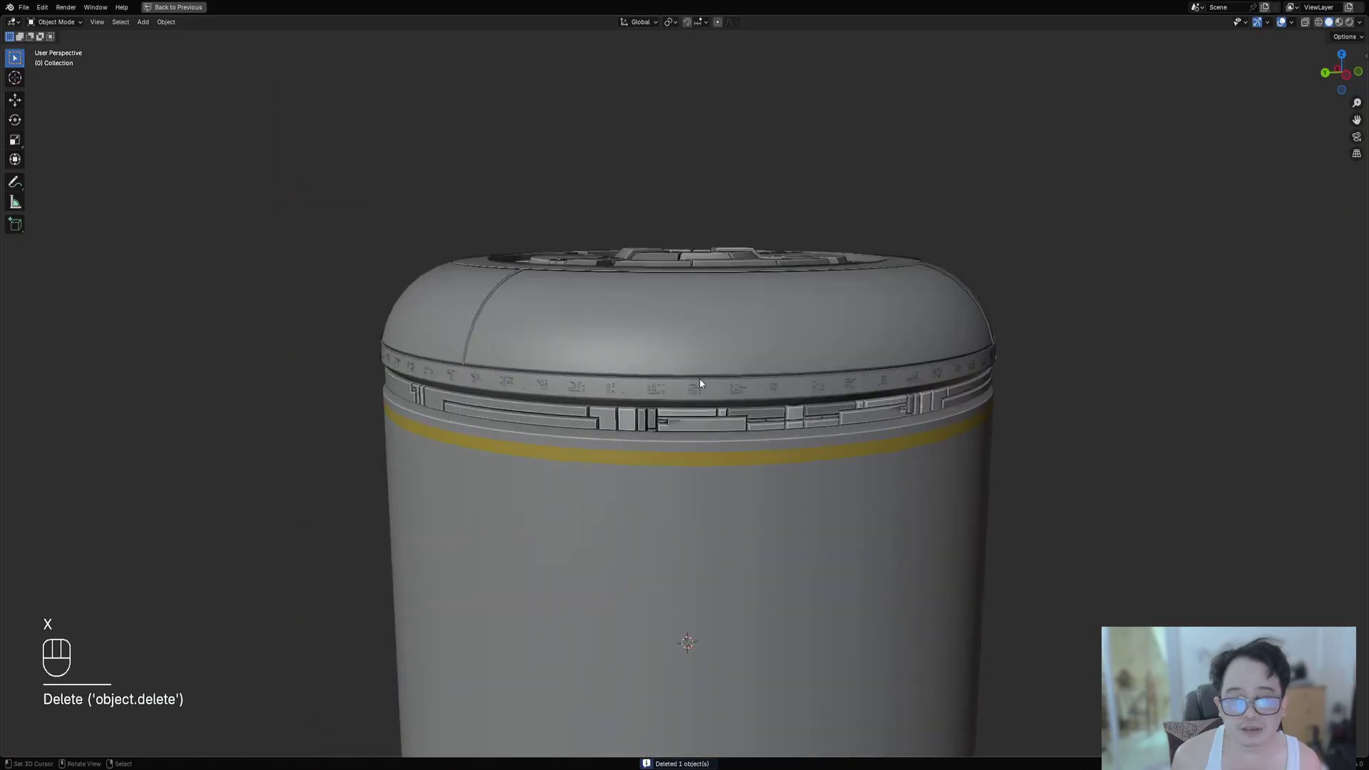
{"action": "key", "text": "z"}
{"action": "left_click", "coordinate": [773, 321]}
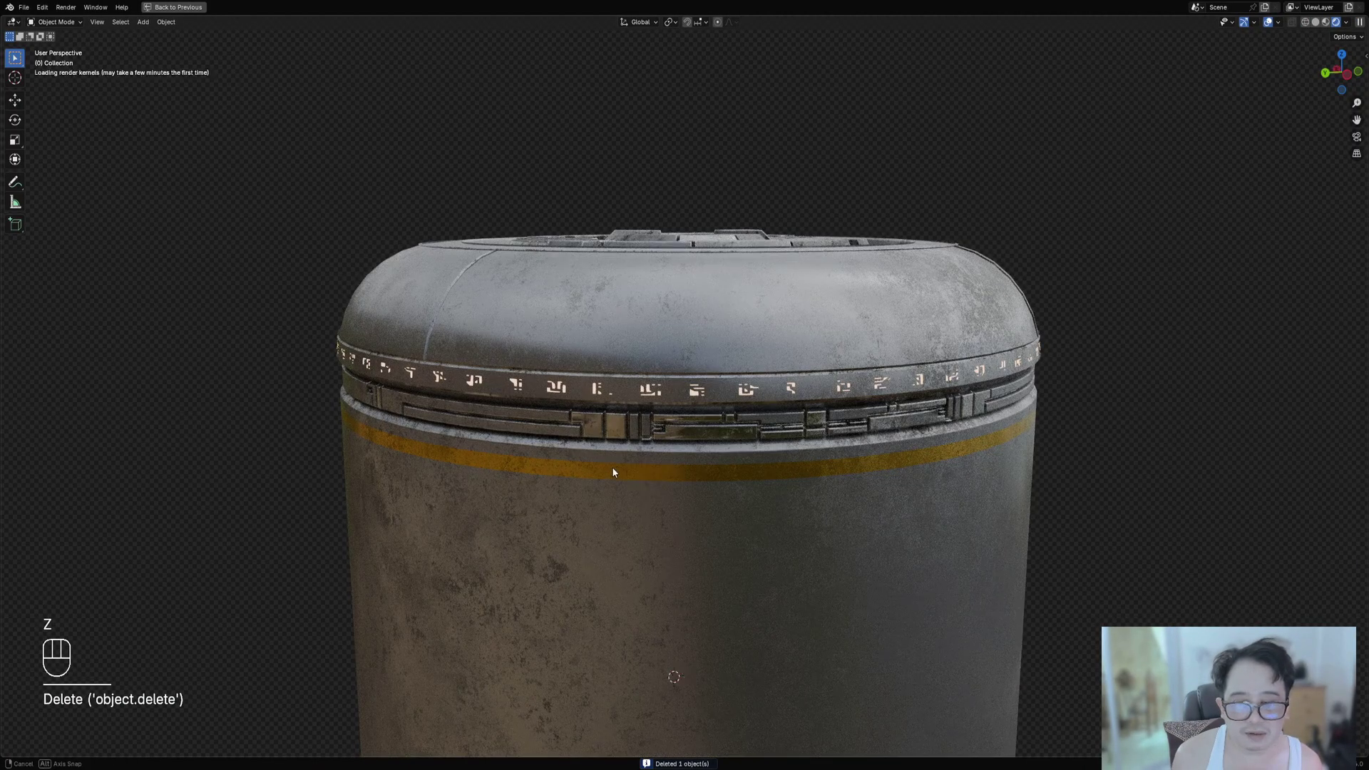
In solid shading, select four adjacent cylinder faces just below the yellow stripe and return to Object Mode.
{"action": "key", "text": "z"}
{"action": "left_click", "coordinate": [710, 529]}
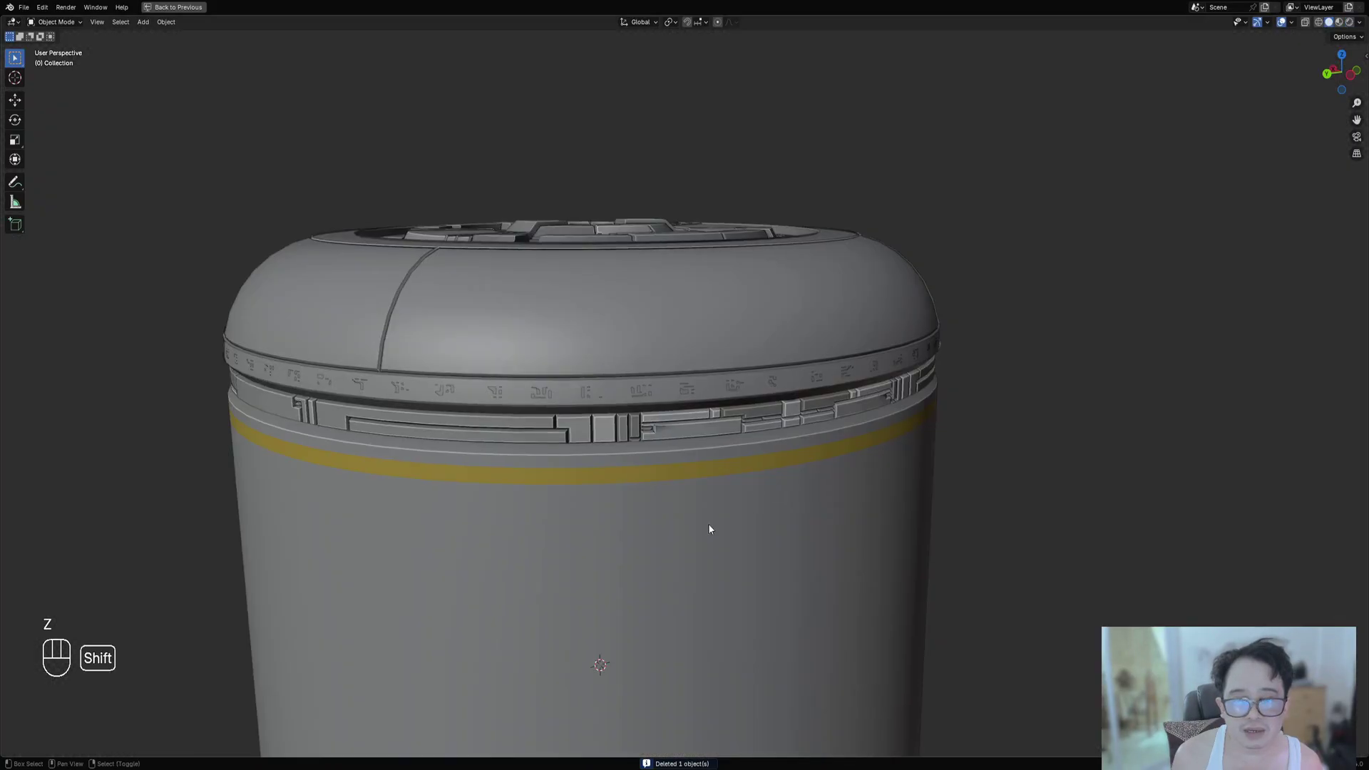
{"action": "left_click", "coordinate": [719, 447]}
{"action": "key", "text": "Tab"}
{"action": "scroll", "coordinate": [710, 451], "scroll_direction": "up", "scroll_amount": 4}
{"action": "key", "text": "3"}
{"action": "left_click", "coordinate": [656, 449]}
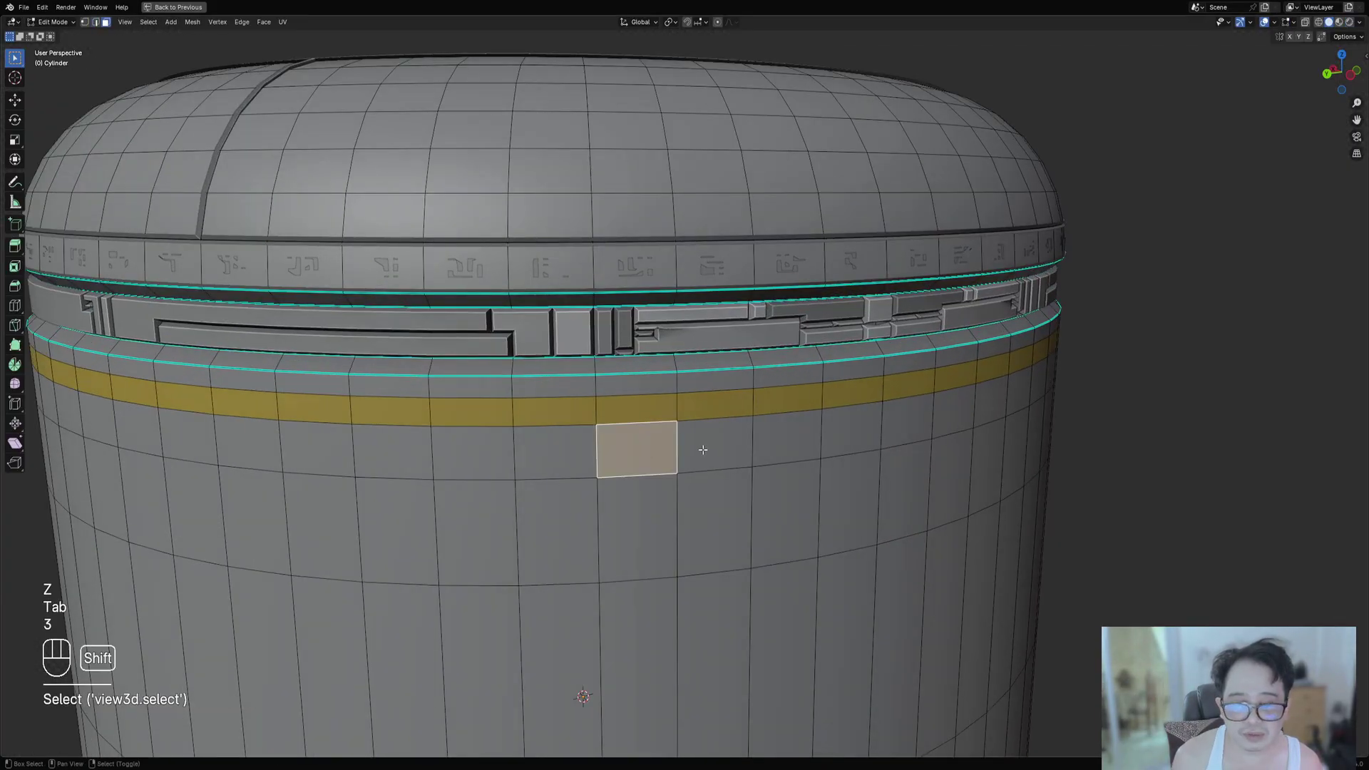
{"action": "left_click", "coordinate": [704, 450], "text": "shift"}
{"action": "left_click", "coordinate": [773, 447], "text": "shift"}
{"action": "left_click", "coordinate": [849, 440], "text": "shift"}
{"action": "middle_click_drag", "start_coordinate": [940, 458], "coordinate": [884, 411], "text": "shift"}
{"action": "key", "text": "Tab"}
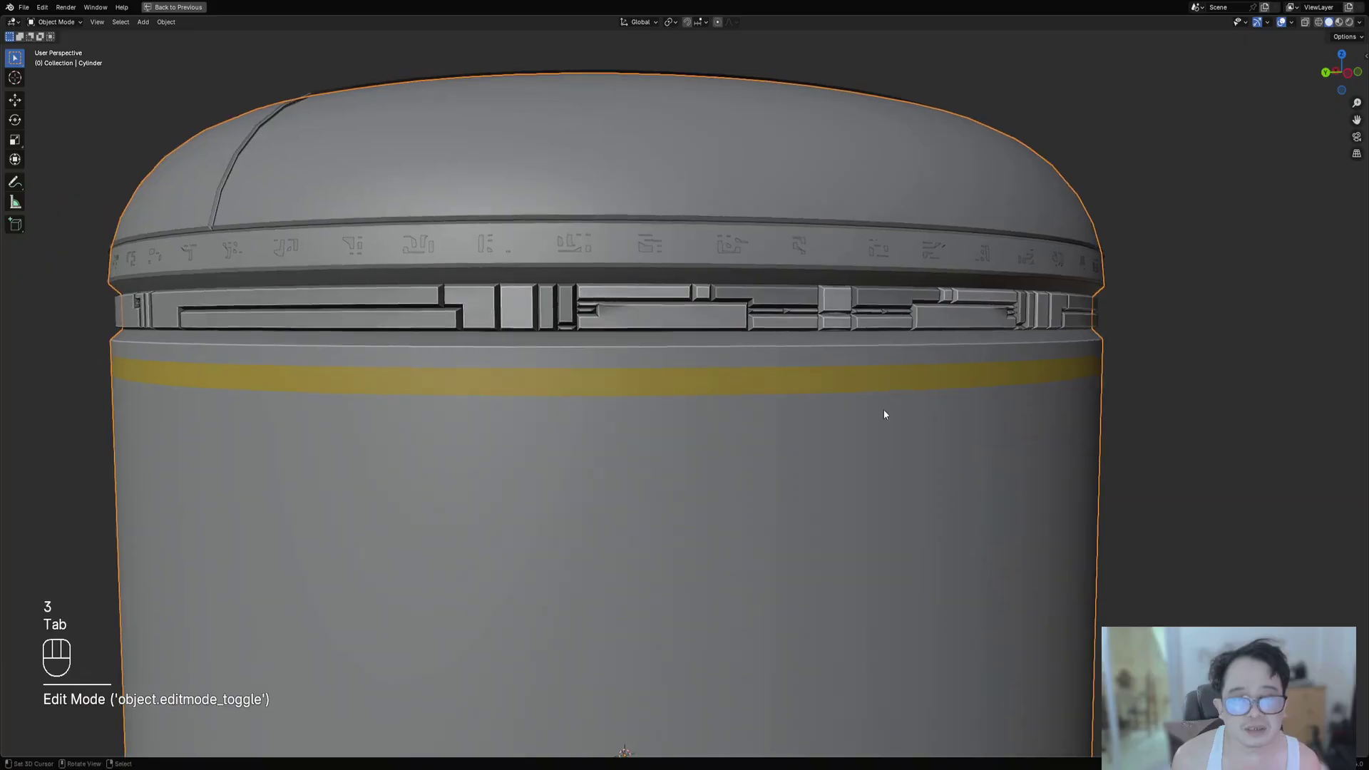
Switch to rendered shading and start Random Symbols on the four faces below the yellow stripe.
{"action": "key", "text": "shift+q"}
{"action": "left_click", "coordinate": [901, 378]}
{"action": "key", "text": "z"}
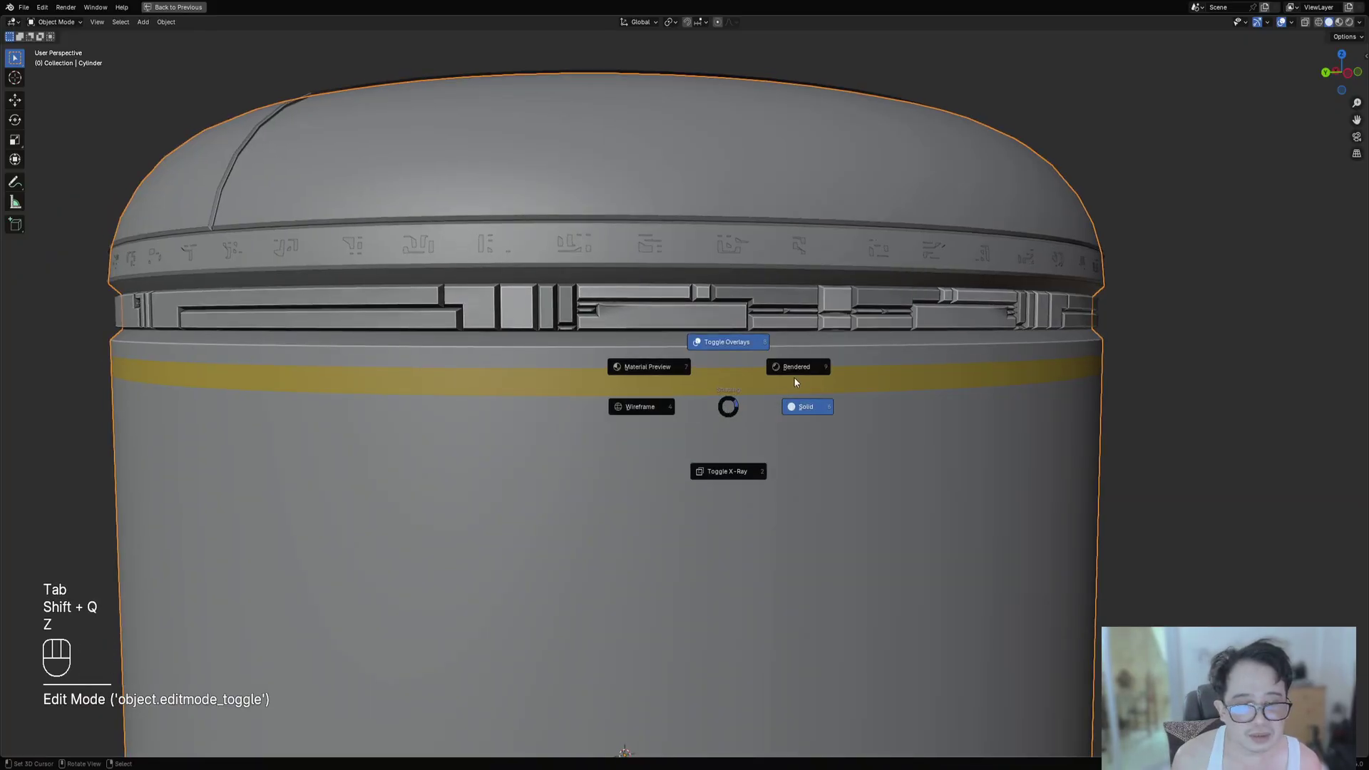
{"action": "left_click", "coordinate": [867, 393]}
{"action": "key", "text": "shift+q"}
{"action": "left_click", "coordinate": [945, 423]}
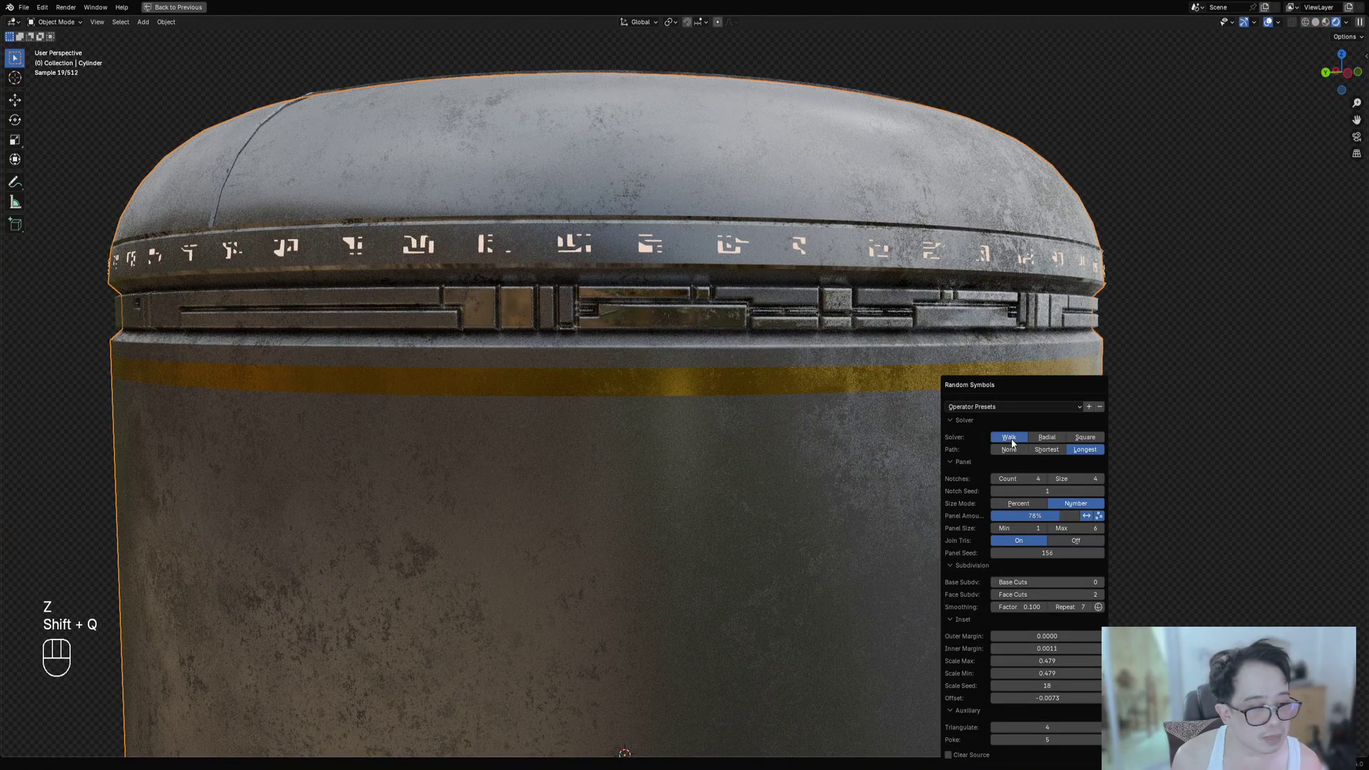
Compare the Walk, Radial and Square solvers on the new symbols, returning to Radial.
{"action": "left_click", "coordinate": [1012, 439]}
{"action": "left_click", "coordinate": [1048, 438]}
{"action": "left_click", "coordinate": [1068, 438]}
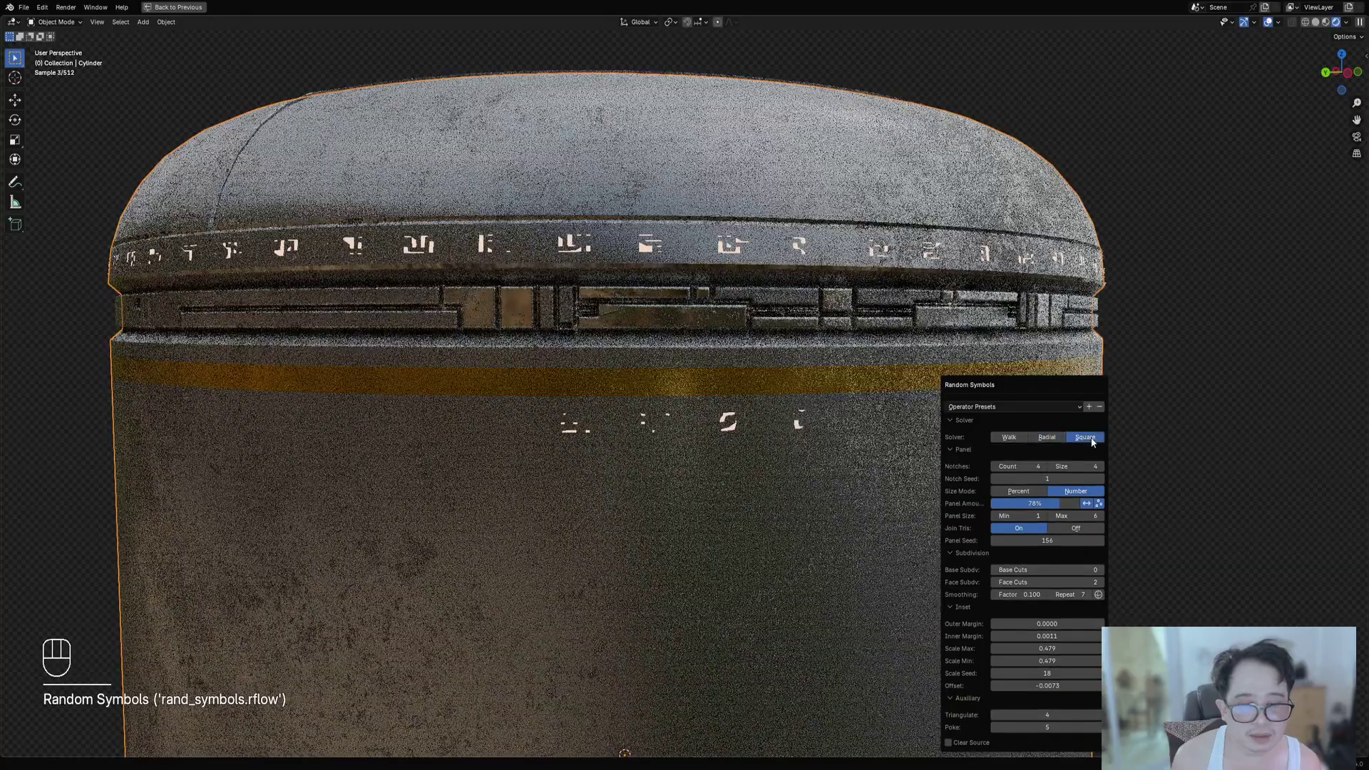
{"action": "left_click", "coordinate": [1080, 438]}
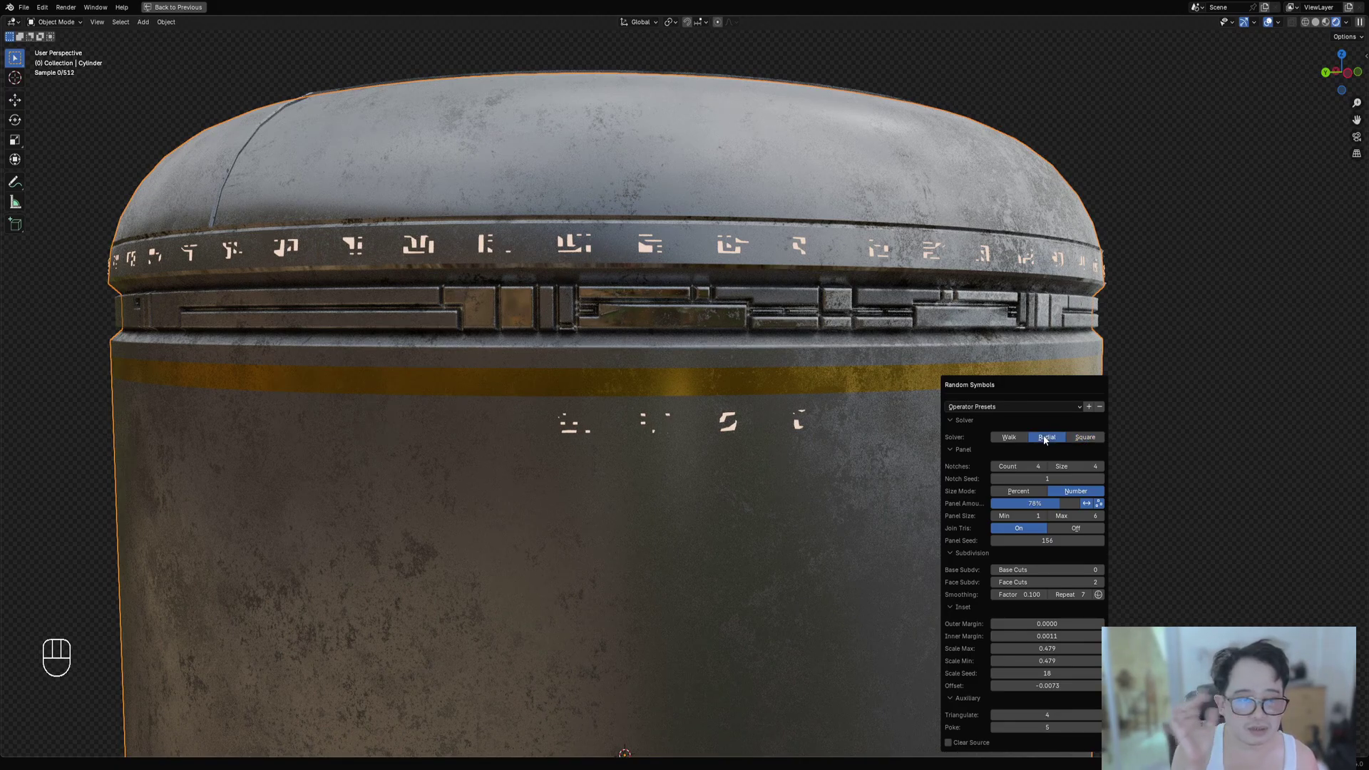
Set the symbols' Triangulate and Poke to 0, the panel amount to 100% and the smoothing repeats to 0.
{"action": "left_click_drag", "start_coordinate": [1043, 717], "coordinate": [998, 726]}
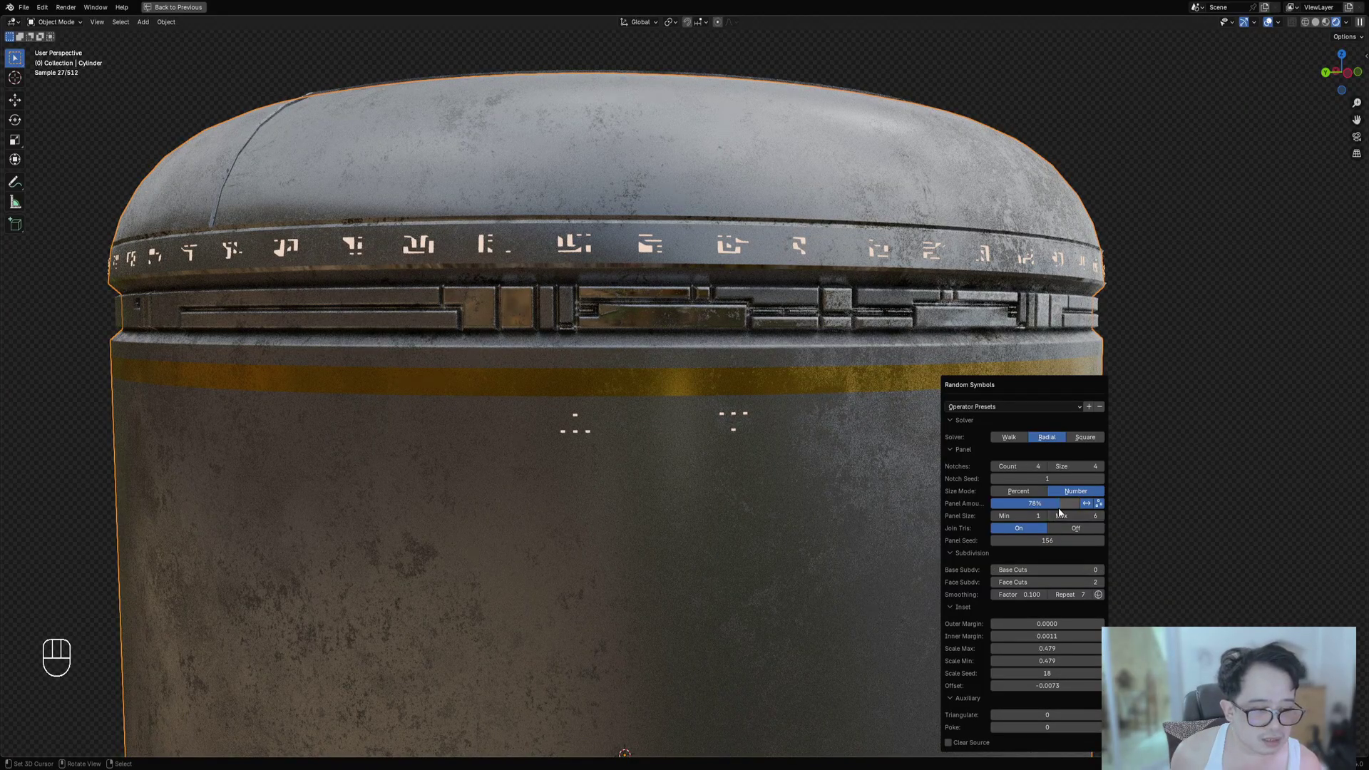
{"action": "left_click_drag", "start_coordinate": [1062, 503], "coordinate": [1099, 503]}
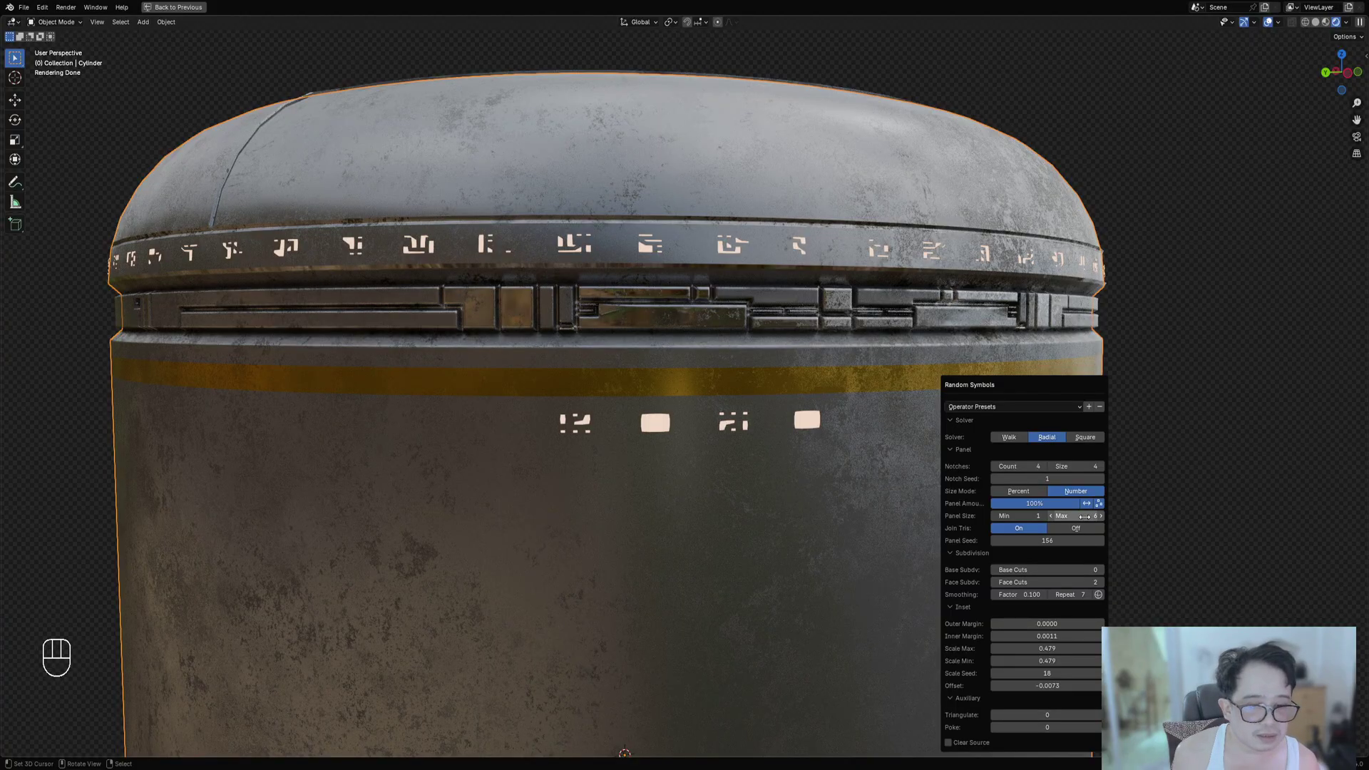
{"action": "scroll", "coordinate": [1071, 595], "scroll_direction": "down", "scroll_amount": 7, "text": "ctrl"}
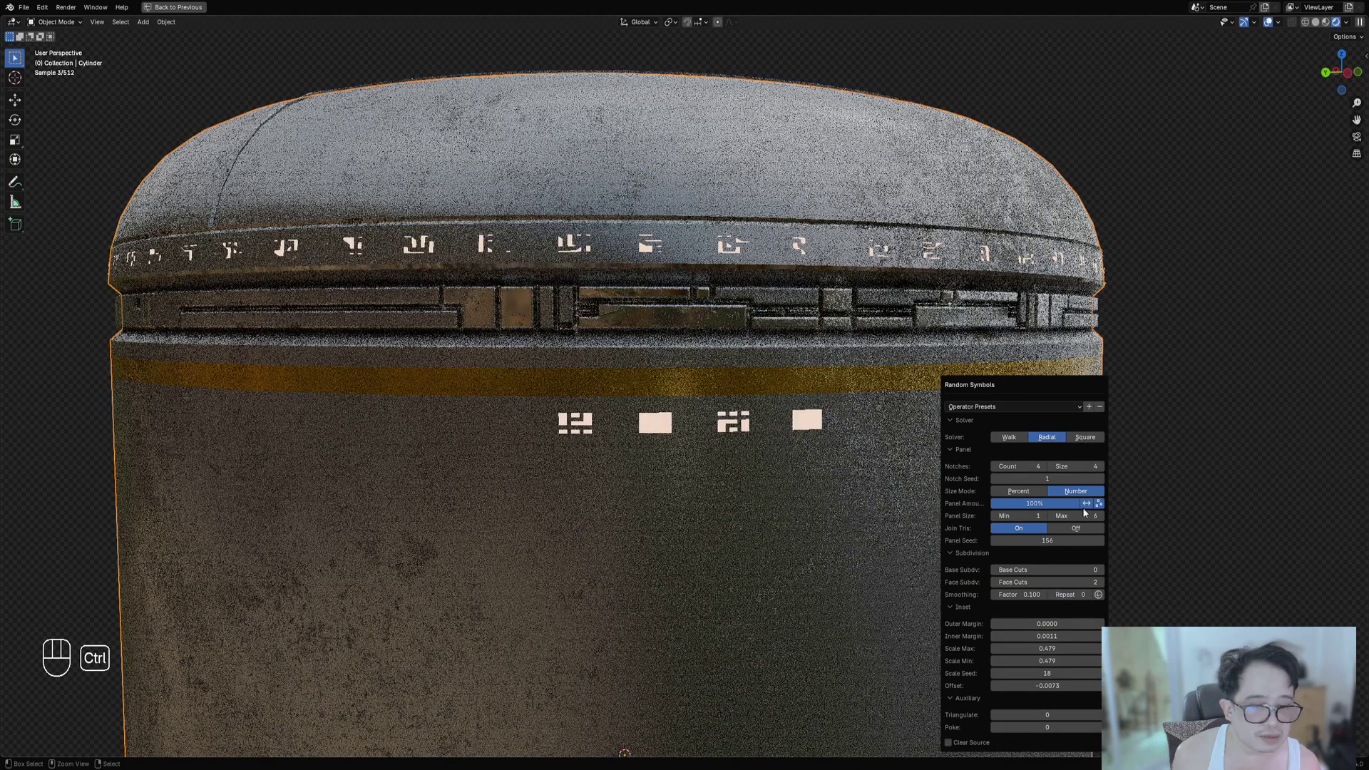
Use the Square solver for the four side symbols, setting Triangulate to 3, Poke to 3 and the smoothing repeats to 3.
{"action": "left_click", "coordinate": [1079, 439]}
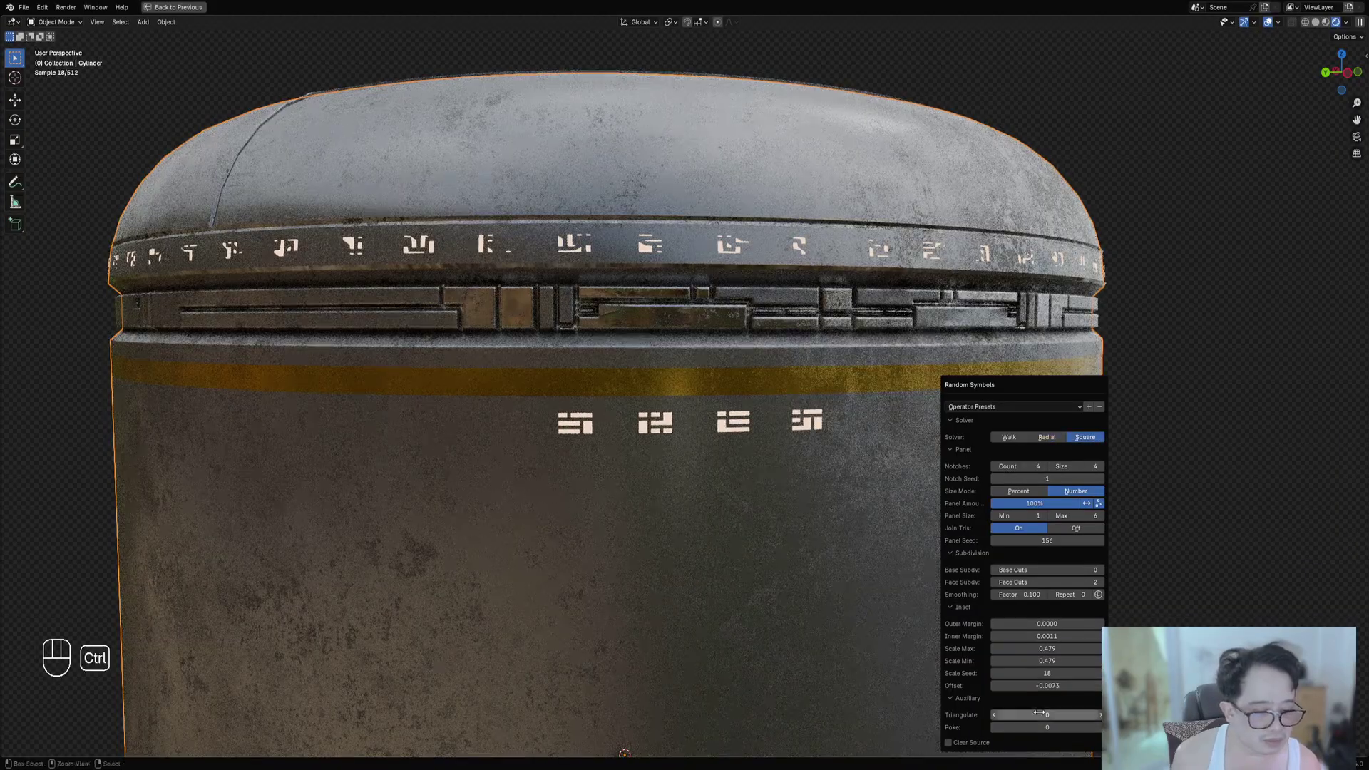
{"action": "scroll", "coordinate": [1039, 714], "scroll_direction": "up", "scroll_amount": 4, "text": "ctrl"}
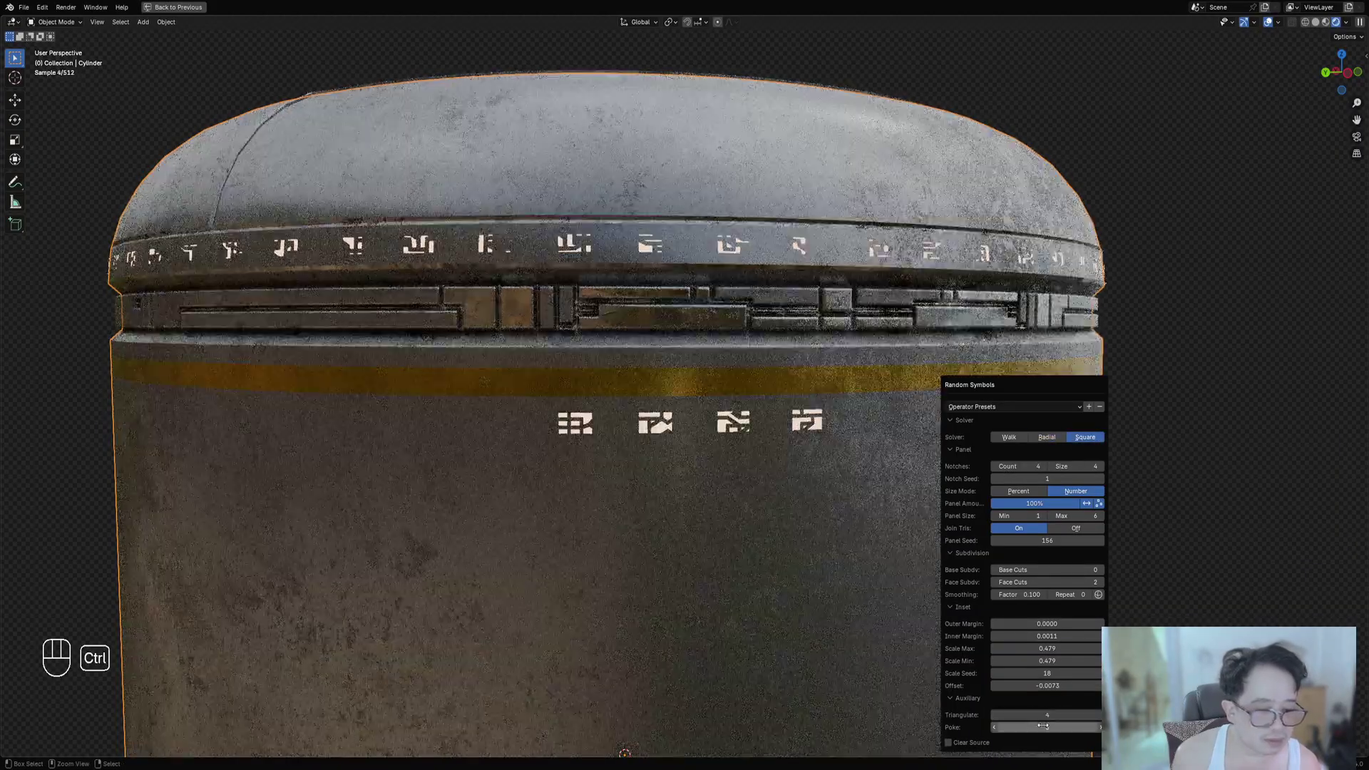
{"action": "scroll", "coordinate": [1043, 726], "scroll_direction": "up", "scroll_amount": 1, "text": "ctrl"}
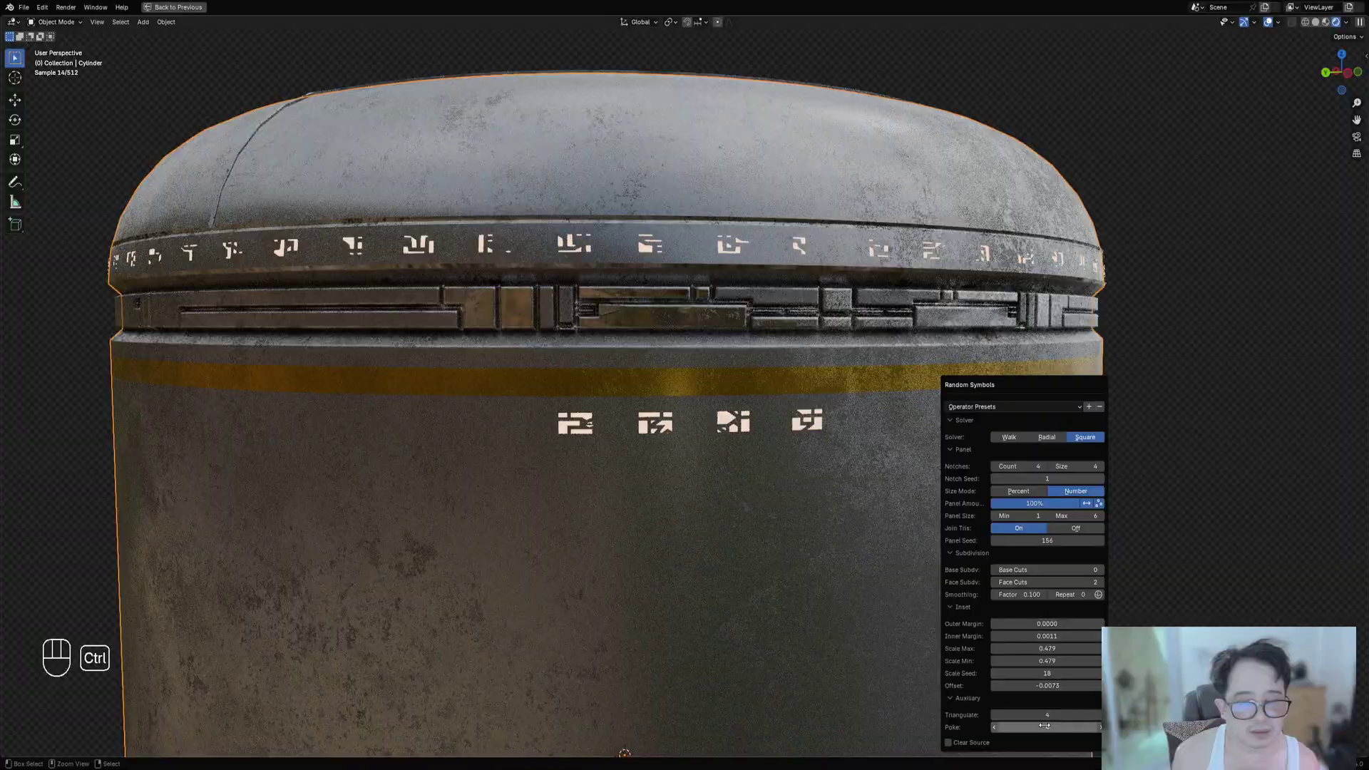
{"action": "scroll", "coordinate": [1044, 726], "scroll_direction": "up", "scroll_amount": 4, "text": "ctrl"}
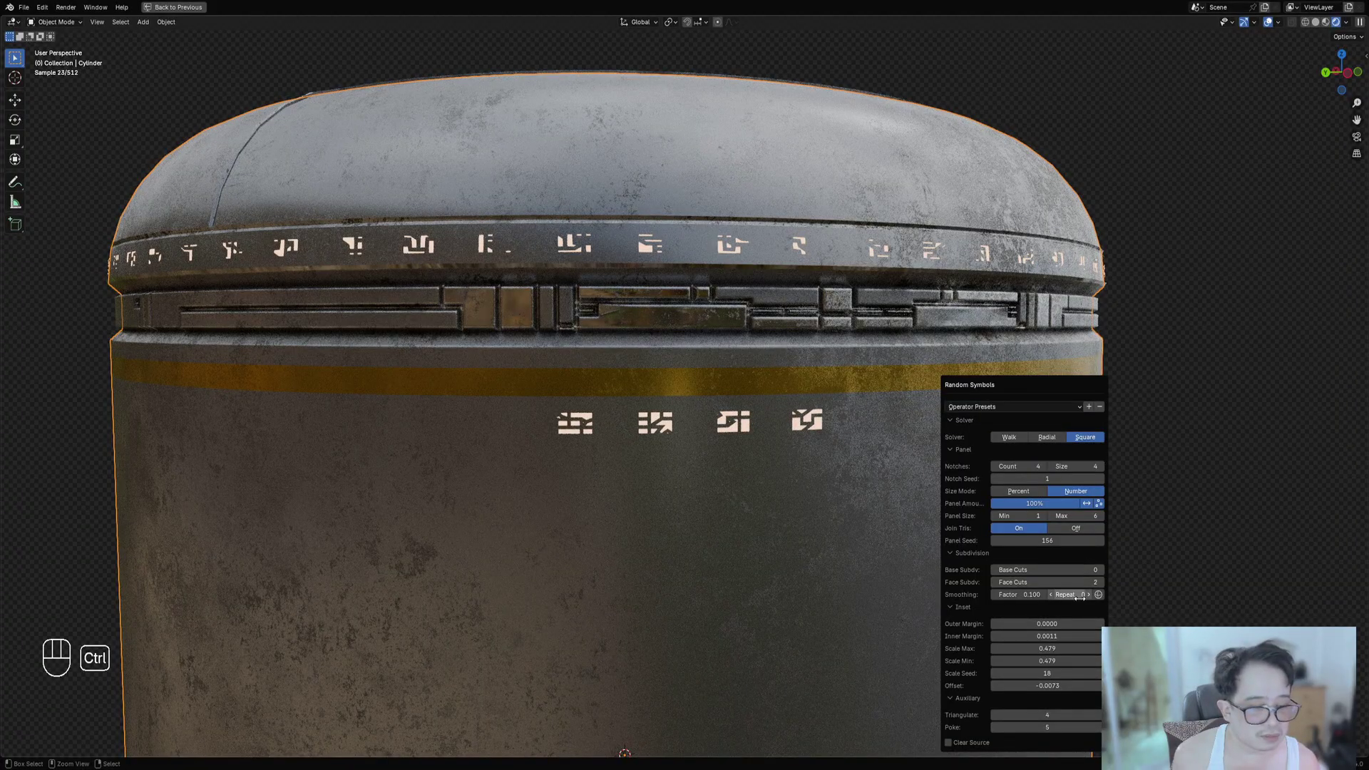
{"action": "scroll", "coordinate": [1052, 713], "scroll_direction": "up", "scroll_amount": 1, "text": "ctrl"}
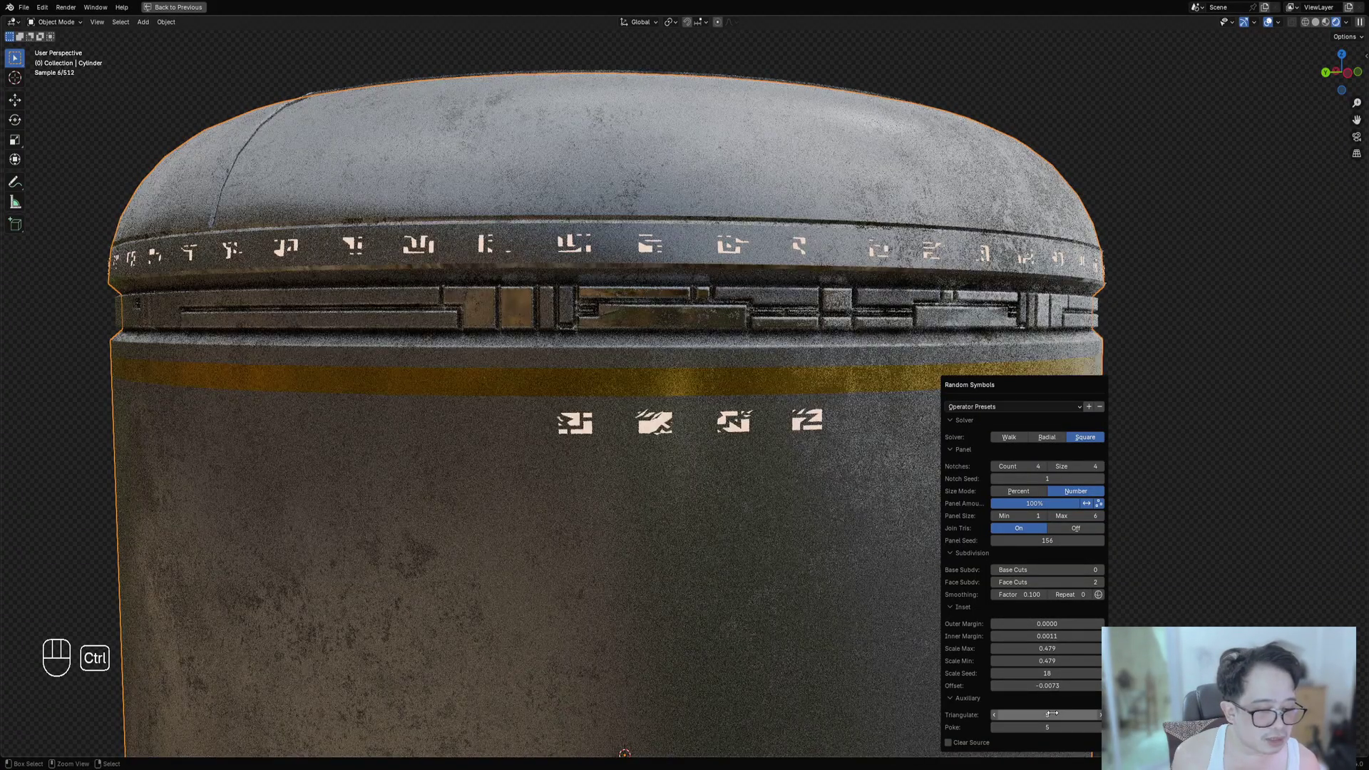
{"action": "scroll", "coordinate": [1079, 597], "scroll_direction": "up", "scroll_amount": 4, "text": "ctrl"}
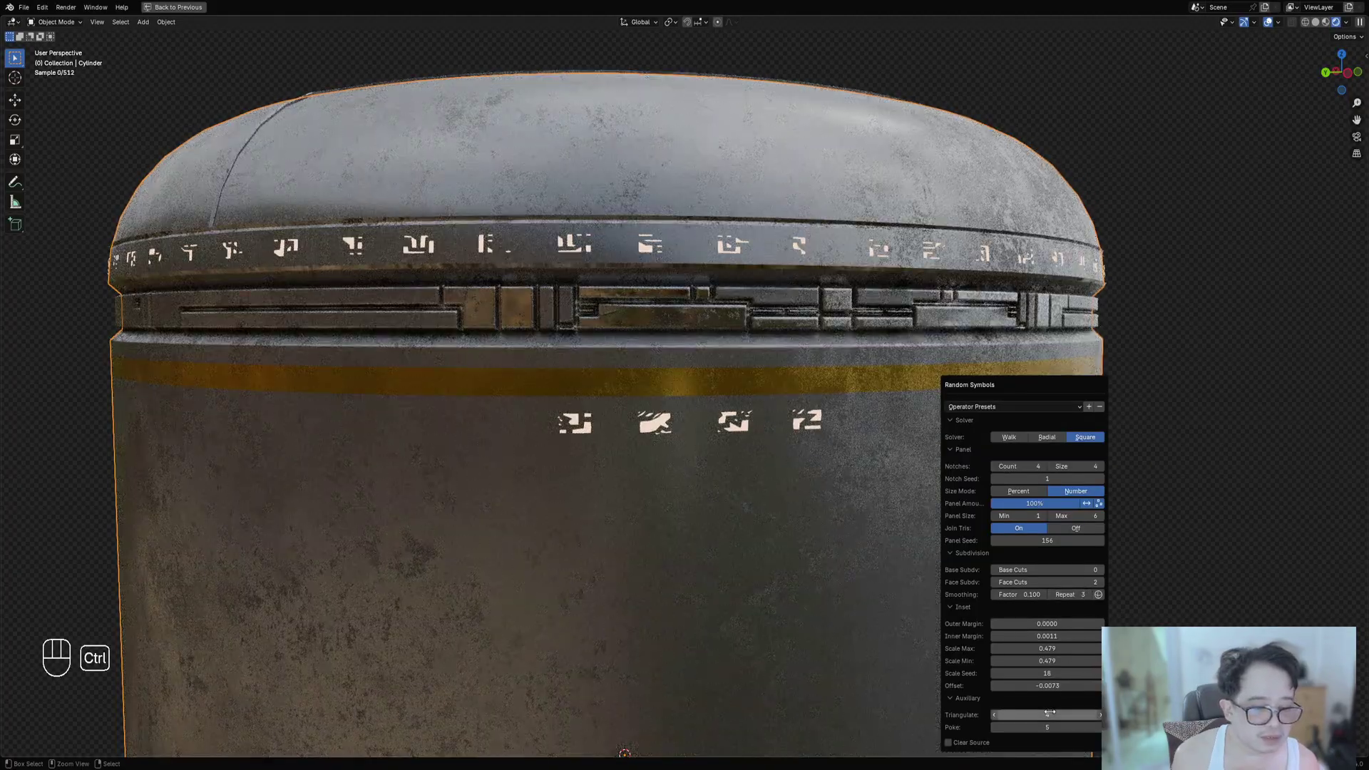
{"action": "scroll", "coordinate": [1051, 714], "scroll_direction": "down", "scroll_amount": 2, "text": "ctrl"}
{"action": "scroll", "coordinate": [1054, 723], "scroll_direction": "down", "scroll_amount": 2, "text": "ctrl"}
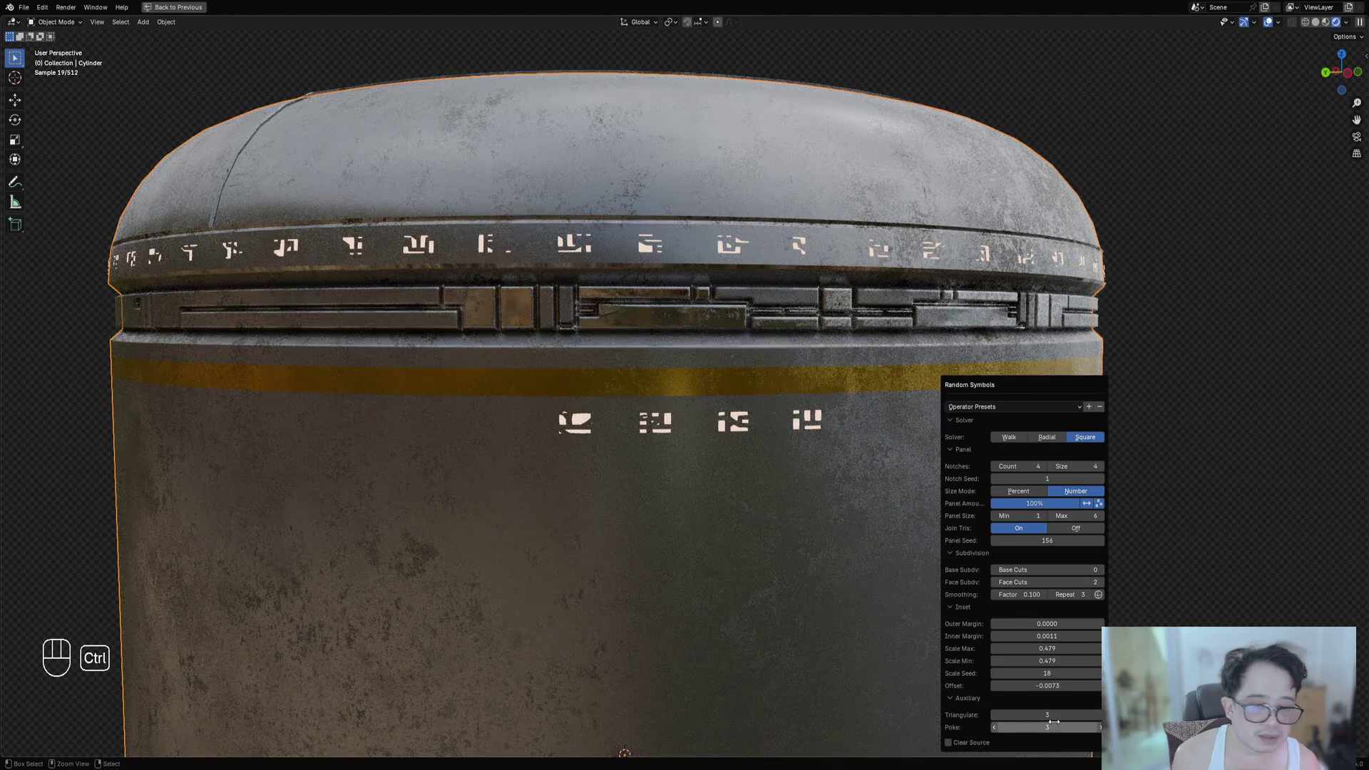
Reduce the four side symbols' panel amount to 84% and try several different panel seeds.
{"action": "scroll", "coordinate": [759, 438], "scroll_direction": "down", "scroll_amount": 4}
{"action": "middle_click_drag", "start_coordinate": [747, 433], "coordinate": [731, 428]}
{"action": "scroll", "coordinate": [735, 429], "scroll_direction": "up", "scroll_amount": 3}
{"action": "key", "text": "F9"}
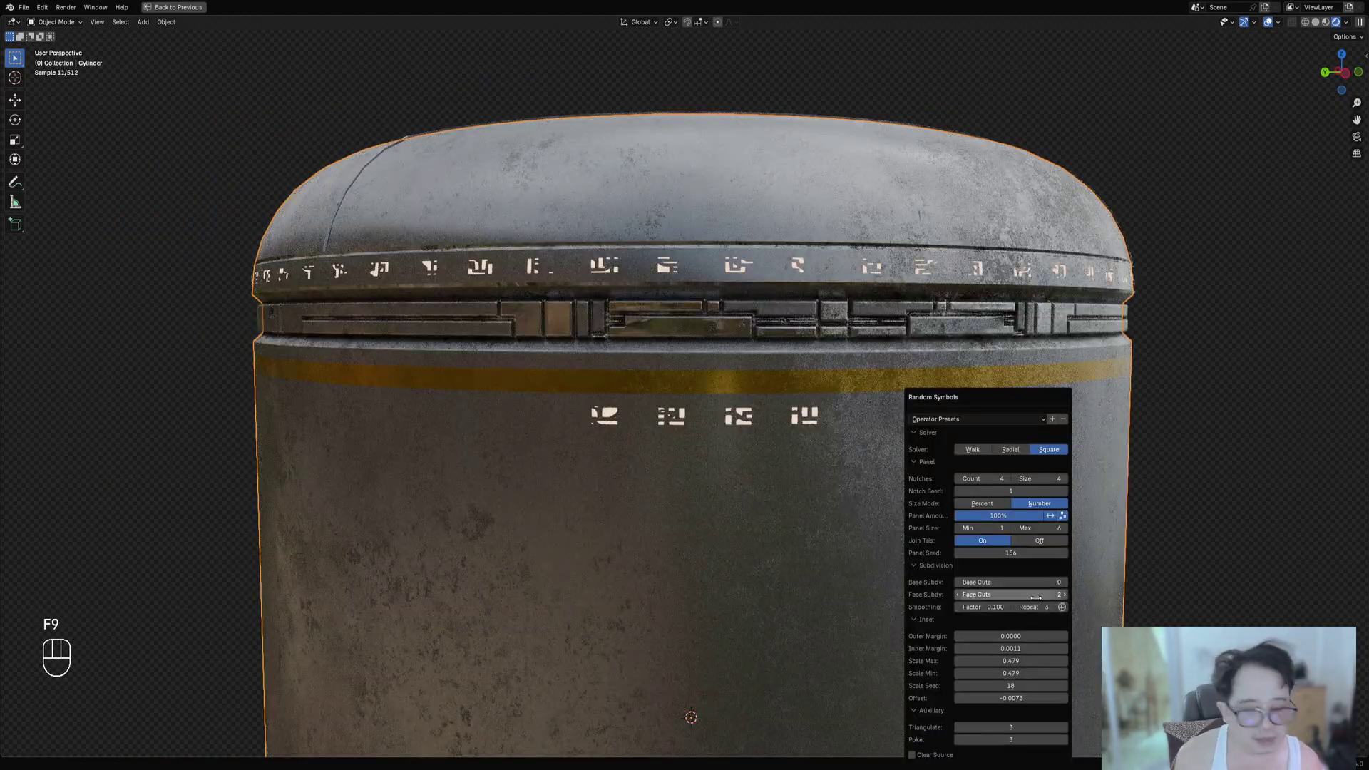
{"action": "left_click", "coordinate": [1066, 516]}
{"action": "left_click", "coordinate": [1066, 516]}
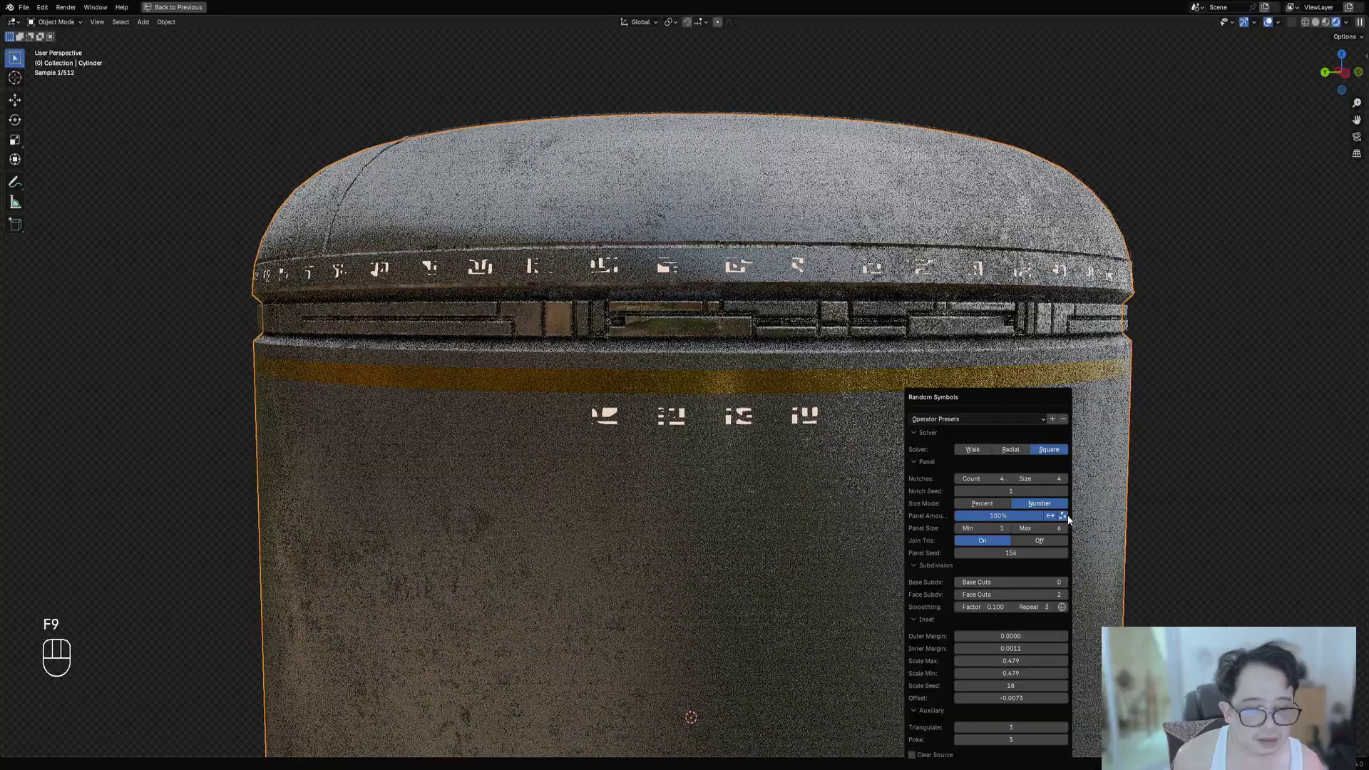
{"action": "left_click_drag", "start_coordinate": [1041, 517], "coordinate": [1028, 516]}
{"action": "scroll", "coordinate": [1014, 553], "scroll_direction": "up", "scroll_amount": 5, "text": "ctrl"}
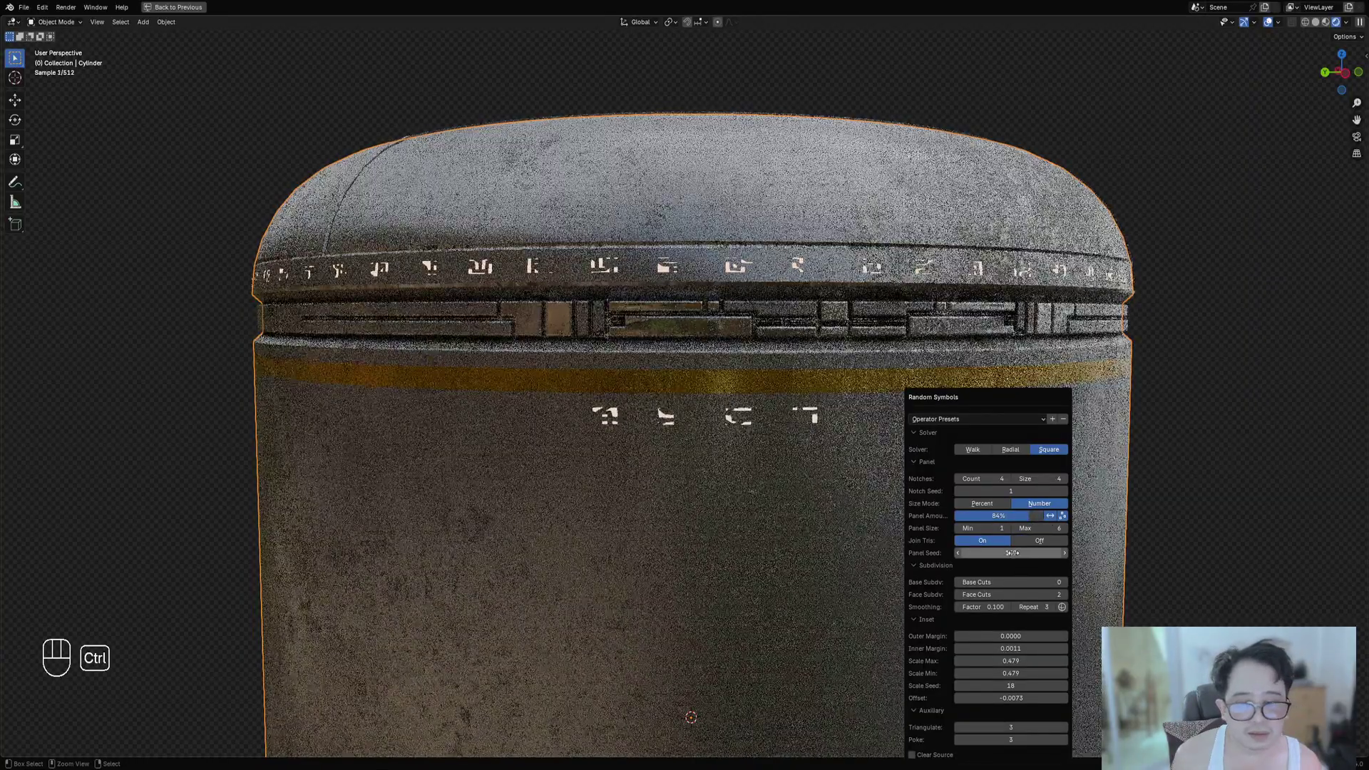
{"action": "scroll", "coordinate": [1015, 553], "scroll_direction": "up", "scroll_amount": 4, "text": "ctrl"}
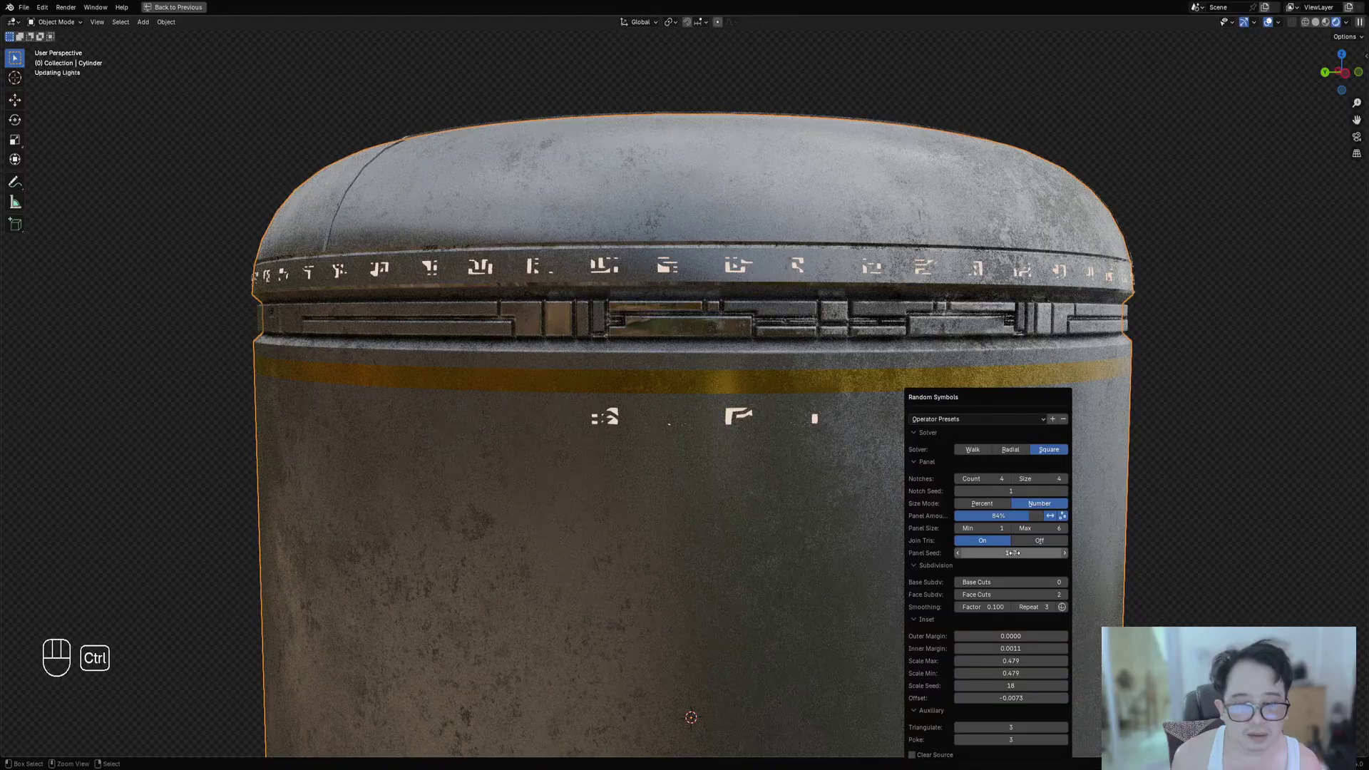
{"action": "scroll", "coordinate": [1014, 553], "scroll_direction": "up", "scroll_amount": 3, "text": "ctrl"}
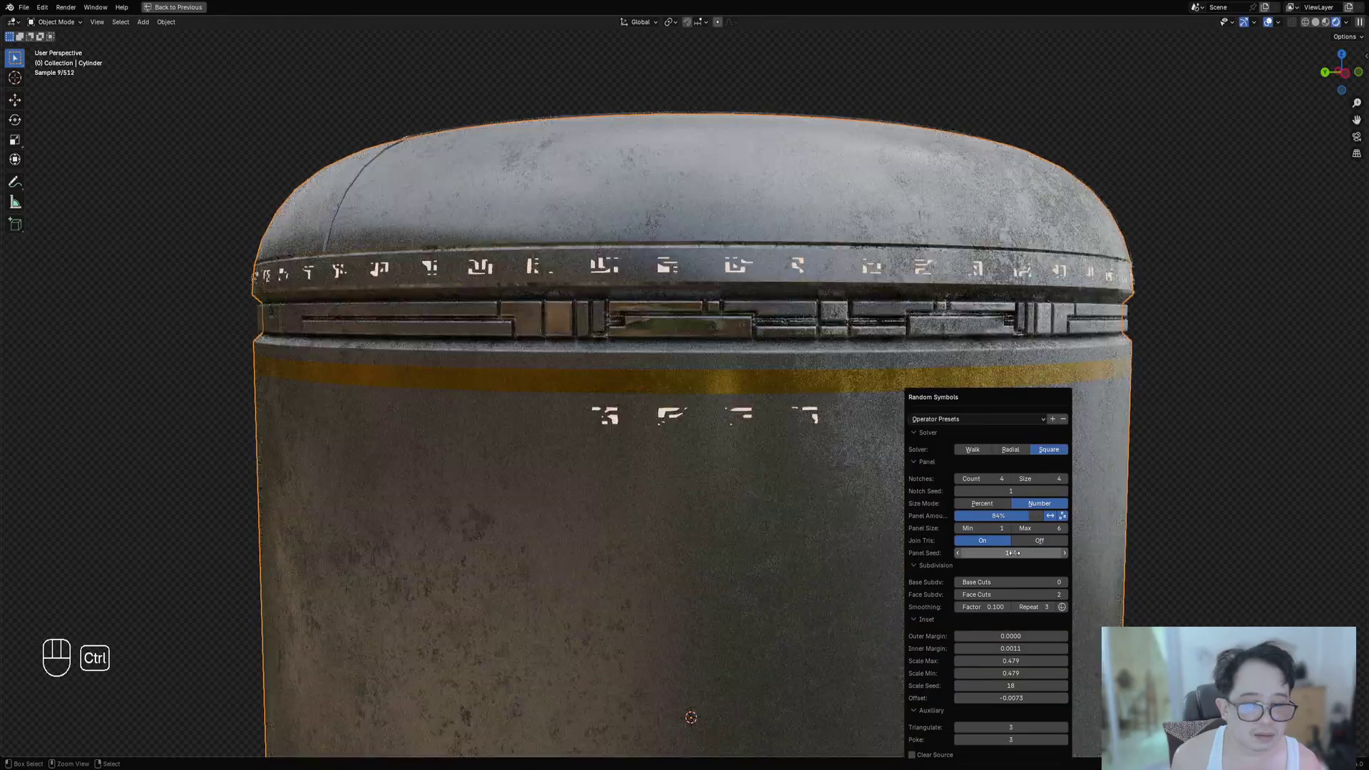
Restore the full workspace and set the emission color of the four side symbols' material to green, #55FF50.
{"action": "key", "text": "ctrl+space"}
{"action": "scroll", "coordinate": [583, 538], "scroll_direction": "down", "scroll_amount": 5}
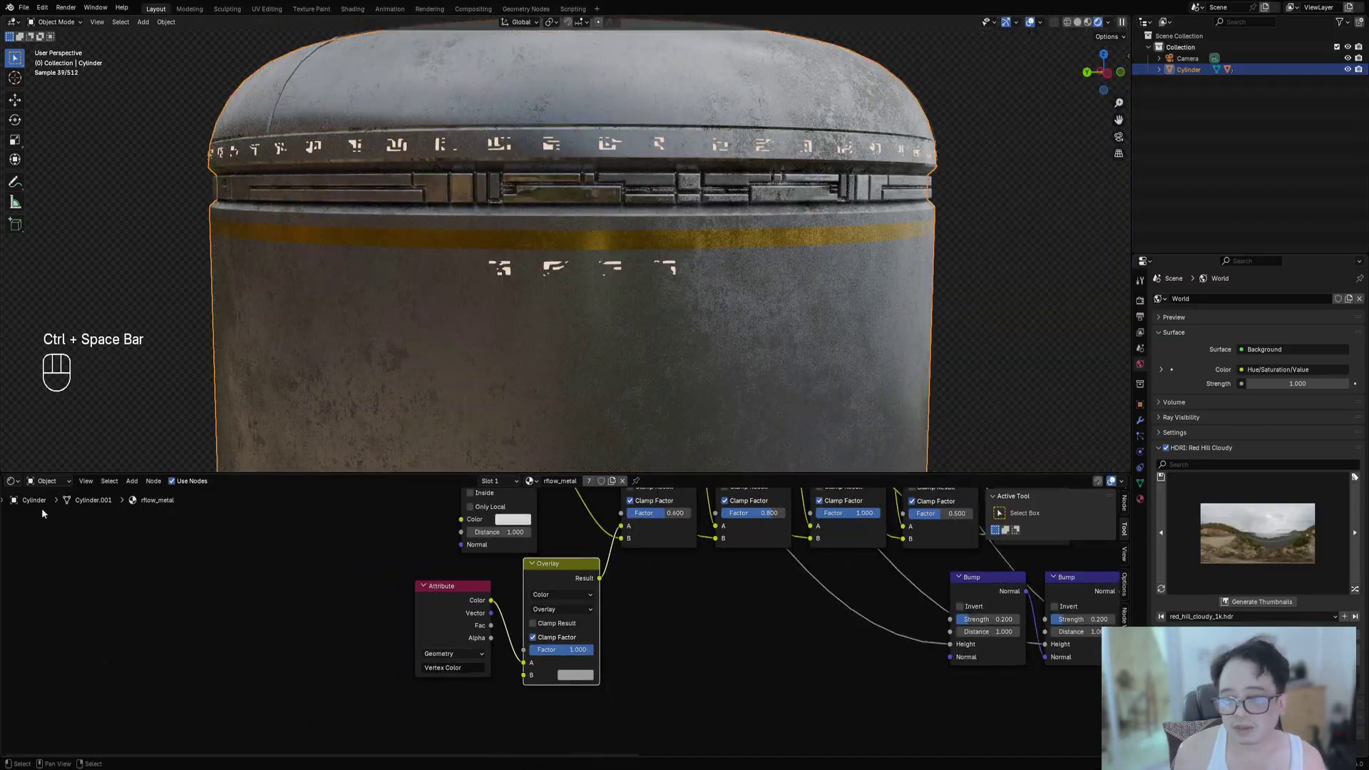
{"action": "left_click", "coordinate": [553, 268]}
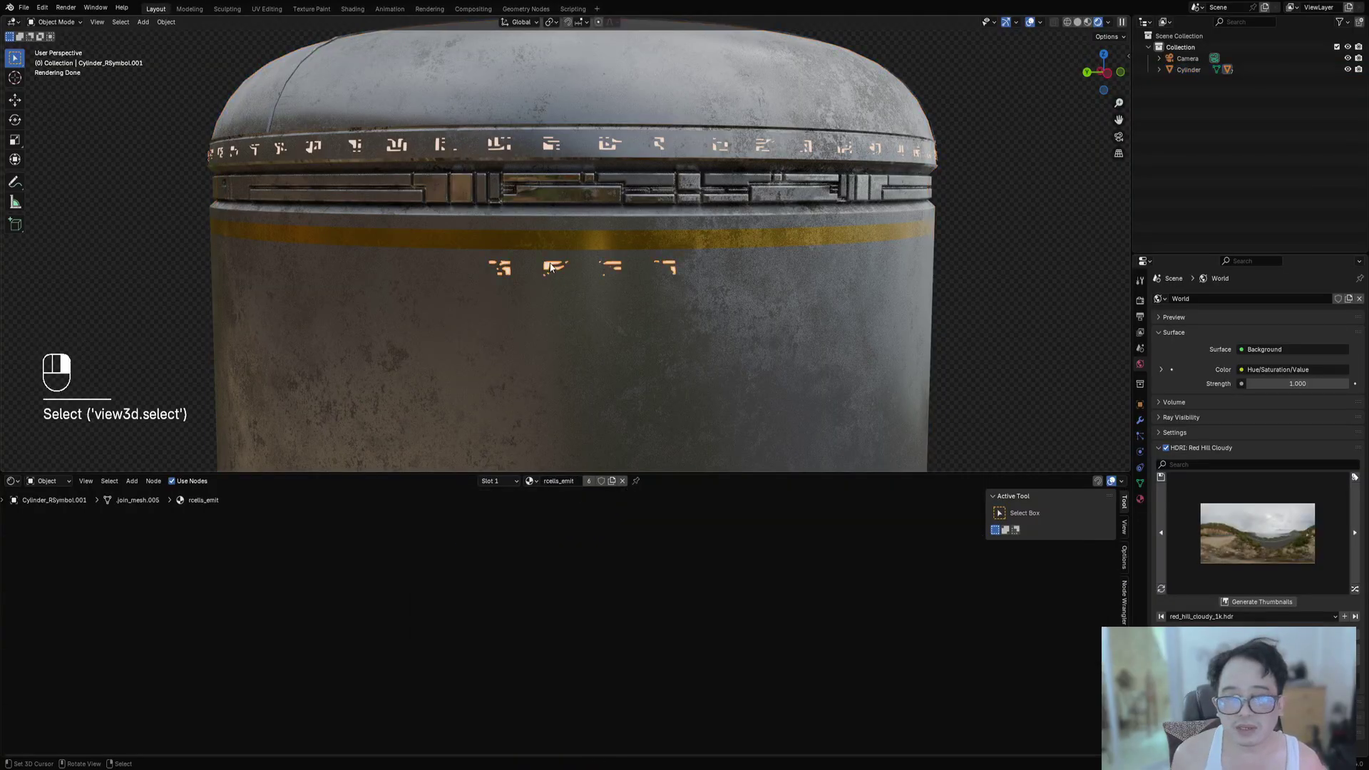
{"action": "key", "text": "a"}
{"action": "key", "text": "KP_Decimal"}
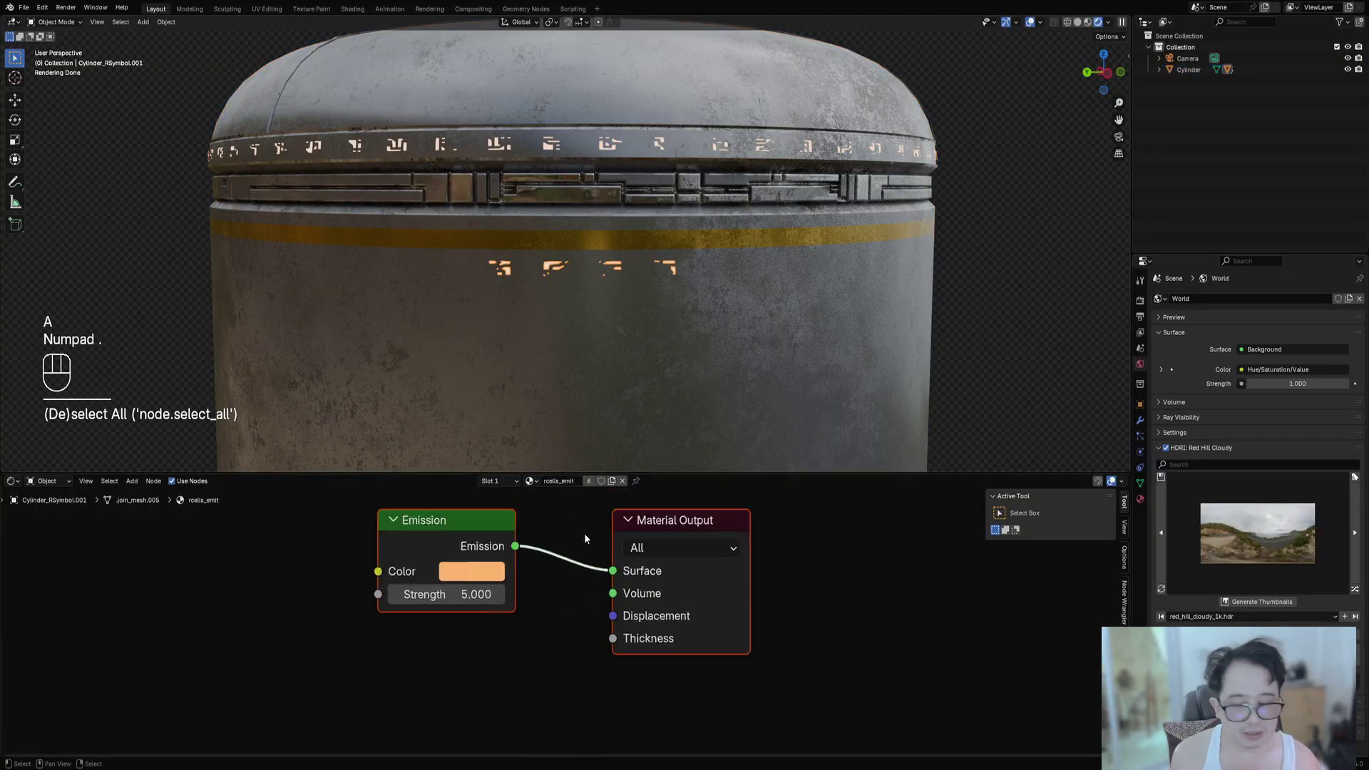
{"action": "key", "text": "alt+a"}
{"action": "left_click", "coordinate": [449, 610]}
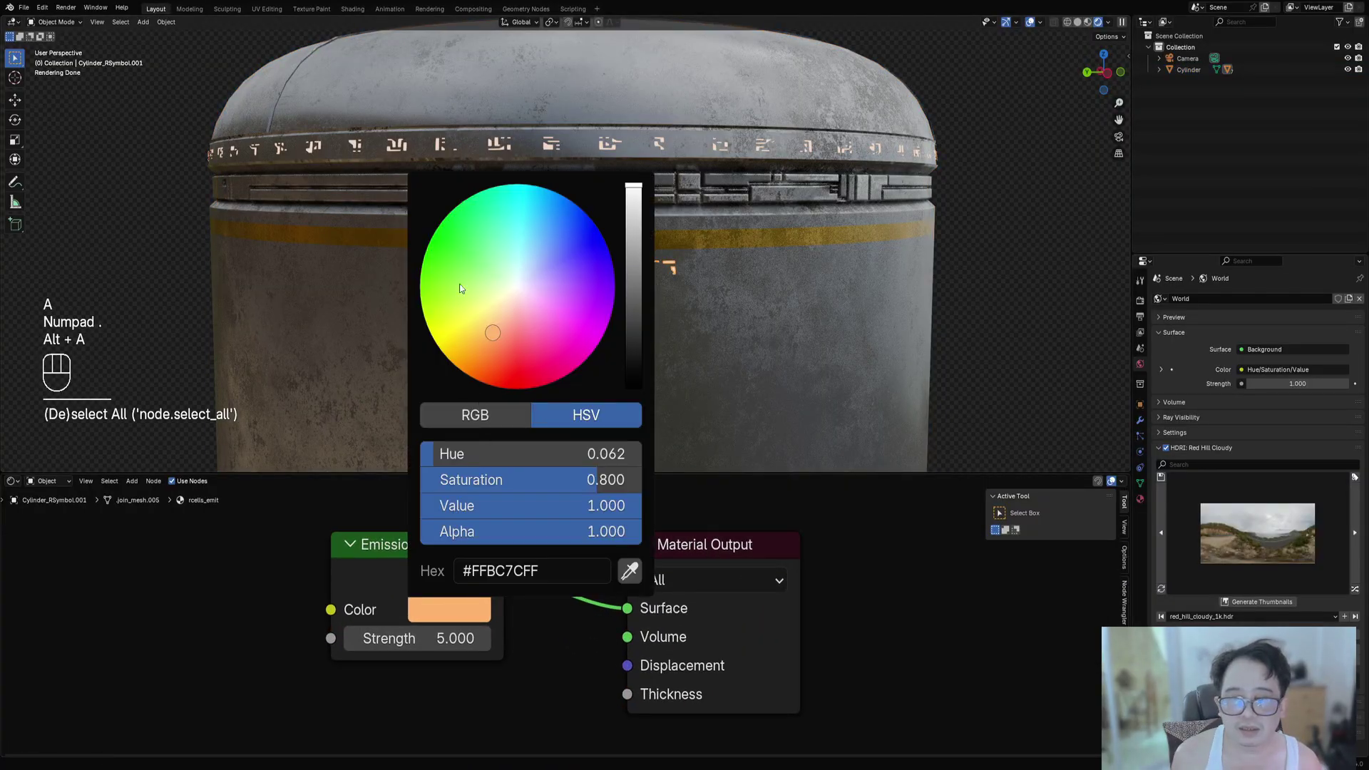
{"action": "left_click_drag", "start_coordinate": [459, 283], "coordinate": [458, 253]}
{"action": "key", "text": "shift+alt+z"}
{"action": "scroll", "coordinate": [618, 366], "scroll_direction": "down", "scroll_amount": 6}
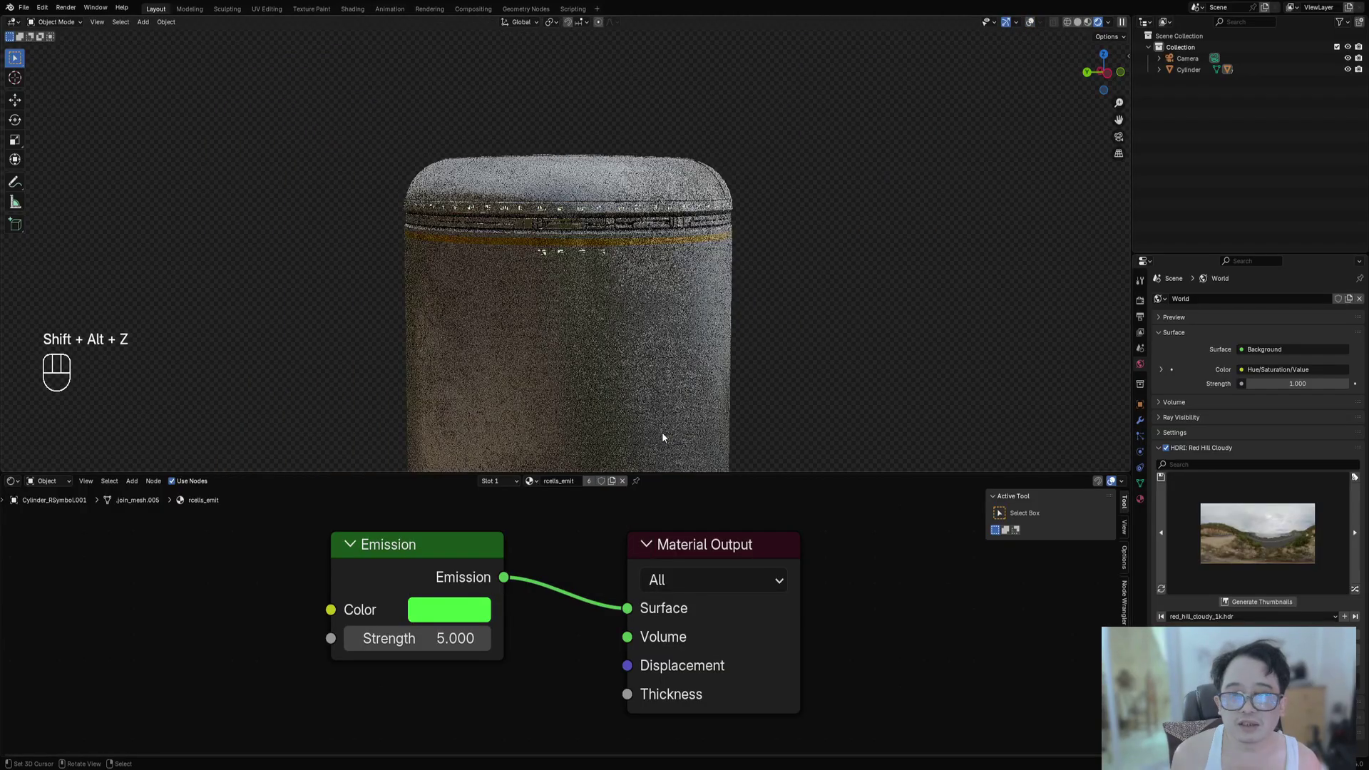
{"action": "middle_click_drag", "start_coordinate": [559, 279], "coordinate": [588, 306]}
{"action": "scroll", "coordinate": [586, 305], "scroll_direction": "up", "scroll_amount": 2}
Delete the four glowing symbols just below the upper yellow stripe.
{"action": "left_click", "coordinate": [549, 246]}
{"action": "key", "text": "shift+alt+z"}
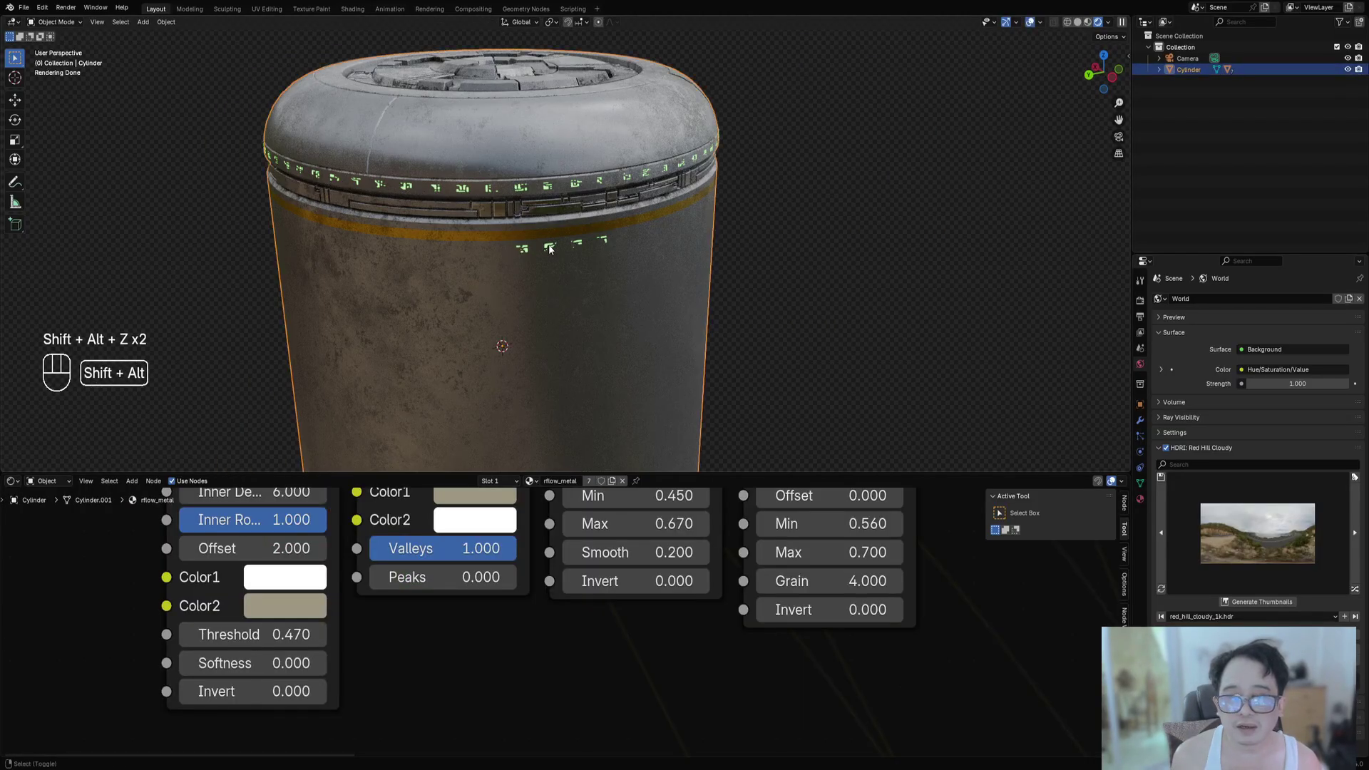
{"action": "left_click", "coordinate": [550, 248]}
{"action": "key", "text": "x"}
{"action": "left_click", "coordinate": [548, 249]}
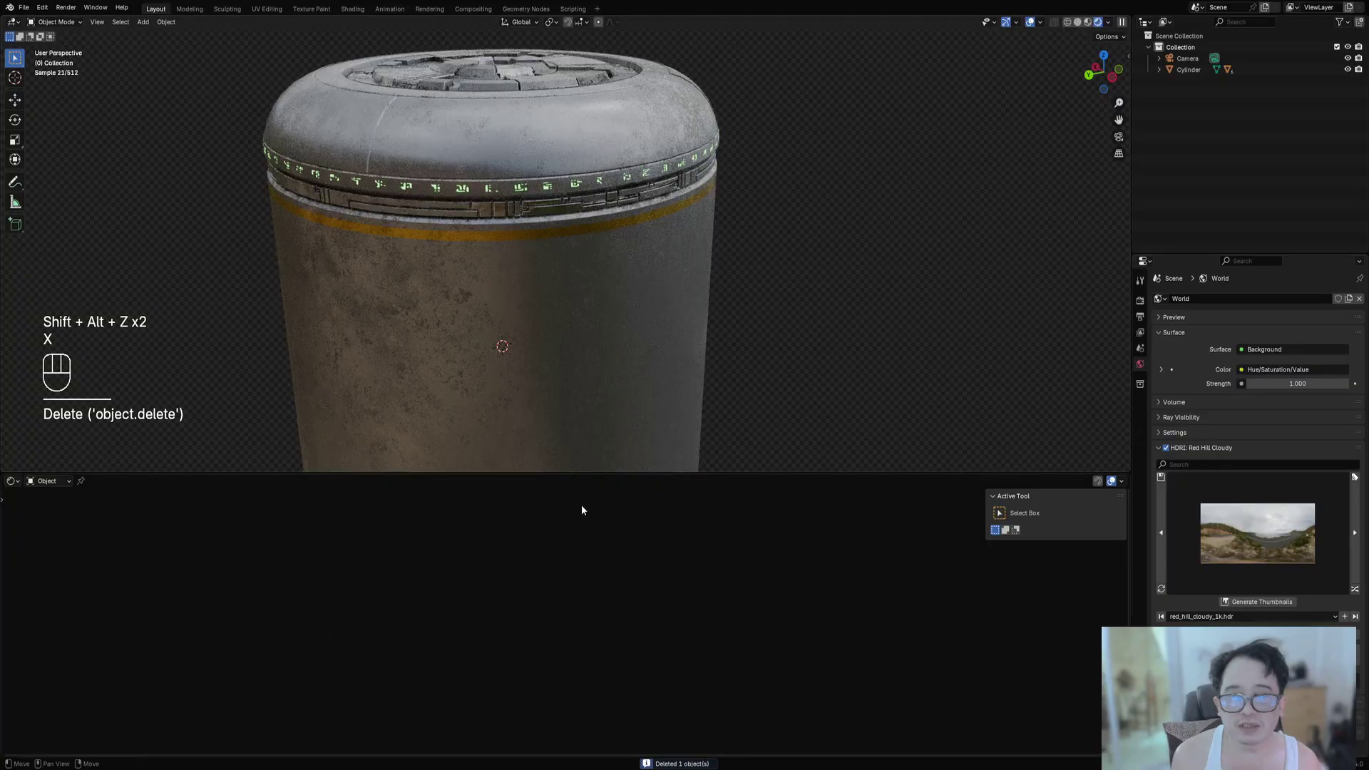
Select the remaining symbols on the ring and change their emission color to a warm orange, fine-tuning the shade.
{"action": "scroll", "coordinate": [565, 253], "scroll_direction": "down", "scroll_amount": 1}
{"action": "left_click", "coordinate": [549, 199]}
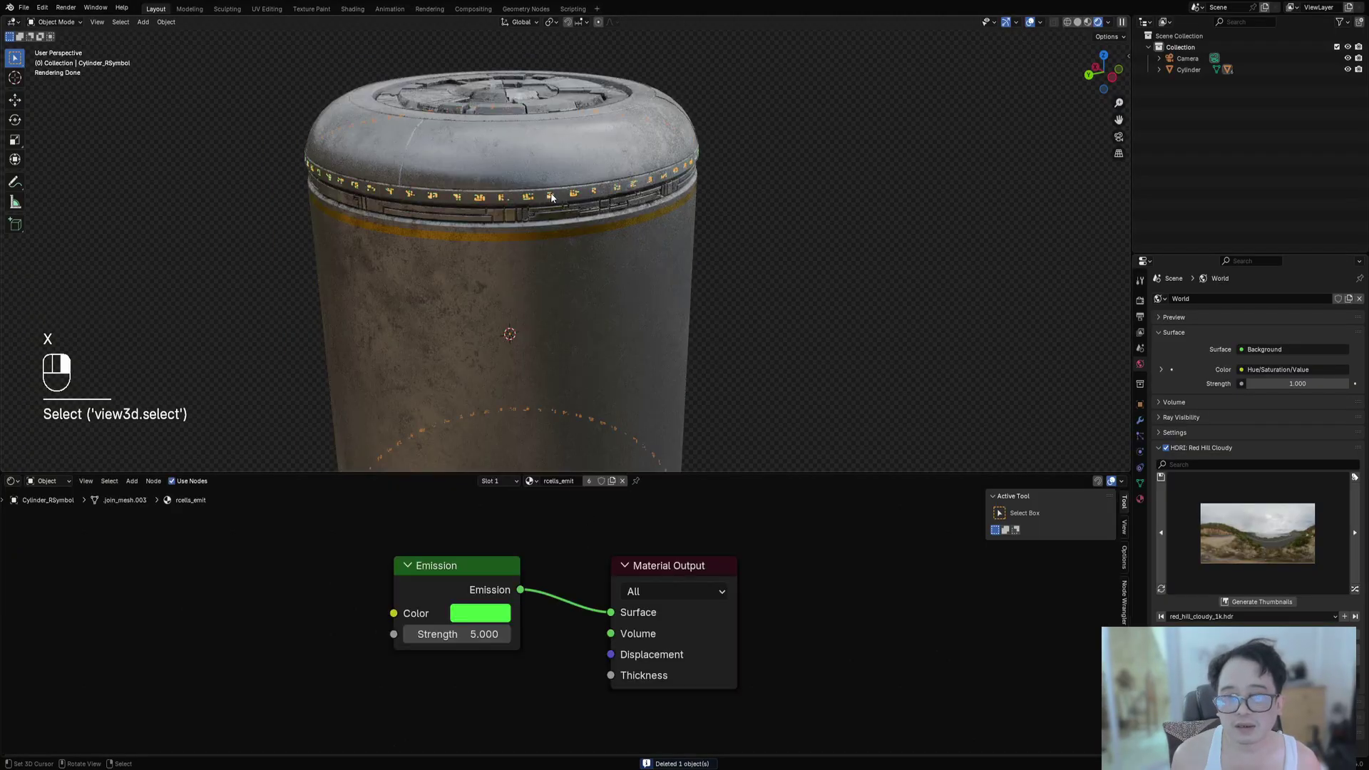
{"action": "left_click", "coordinate": [480, 613]}
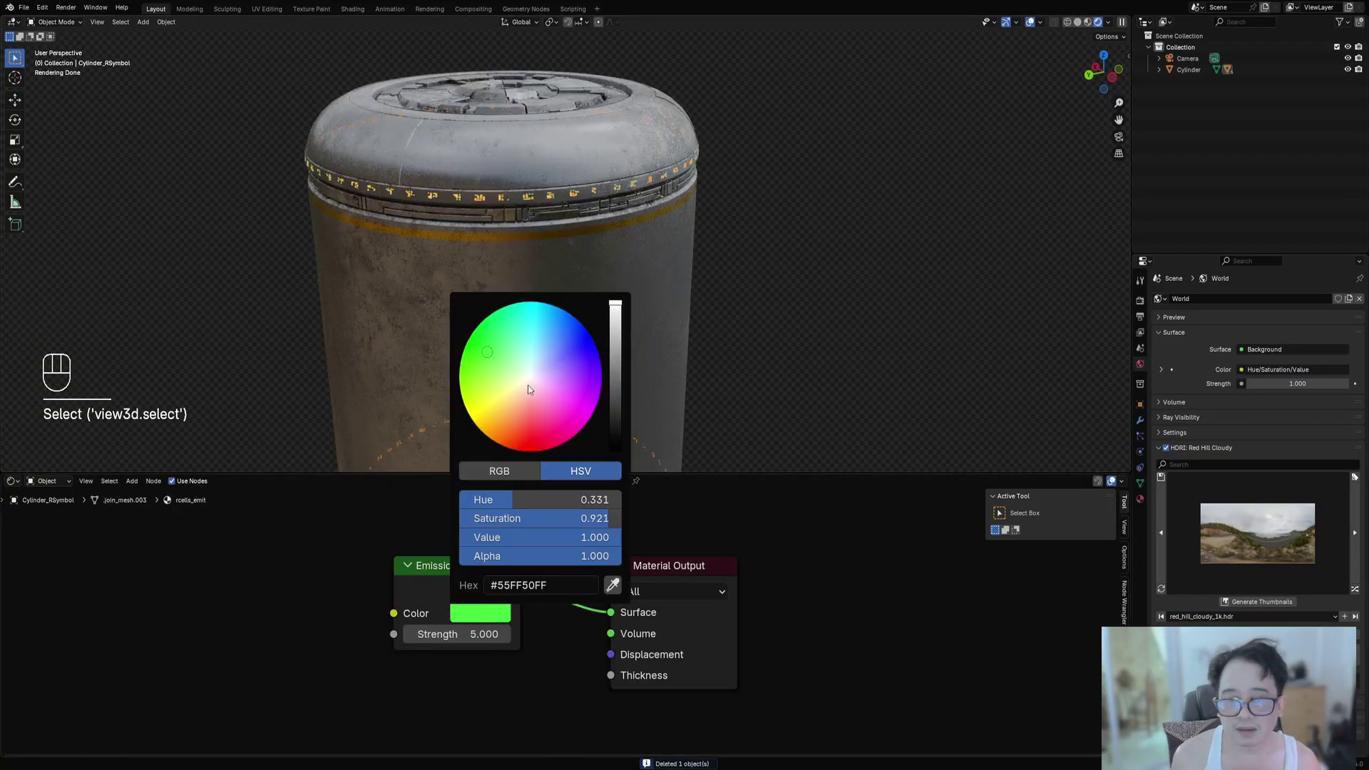
{"action": "mouse_move", "coordinate": [529, 389]}
{"action": "left_mouse_down"}
{"action": "mouse_move", "coordinate": [542, 372]}
{"action": "mouse_move", "coordinate": [504, 420]}
{"action": "left_mouse_up"}
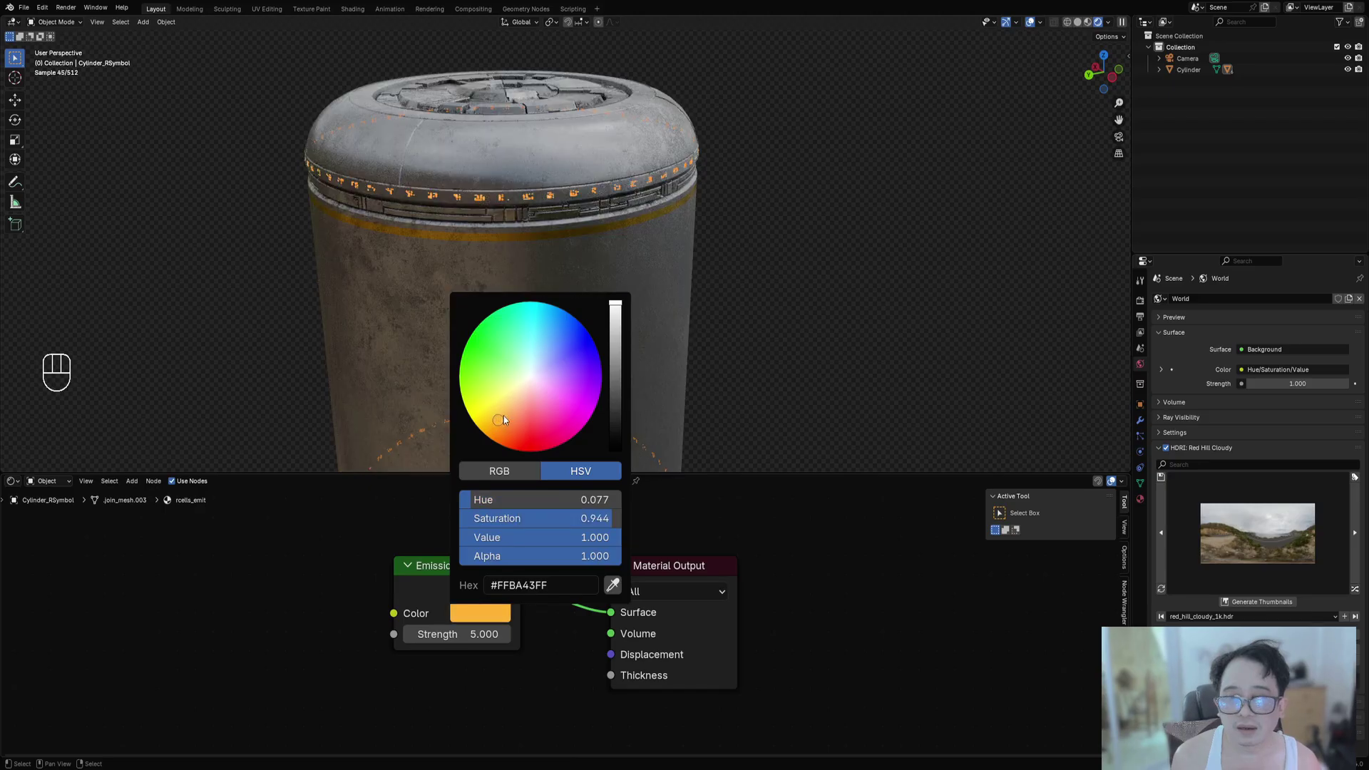
{"action": "key", "text": "shift+alt+z"}
{"action": "middle_click_drag", "start_coordinate": [685, 372], "coordinate": [635, 401]}
{"action": "left_click", "coordinate": [468, 616]}
{"action": "mouse_move", "coordinate": [545, 378]}
{"action": "left_mouse_down"}
{"action": "mouse_move", "coordinate": [555, 354]}
{"action": "mouse_move", "coordinate": [517, 347]}
{"action": "mouse_move", "coordinate": [521, 400]}
{"action": "left_mouse_up"}
Maximize the rendered view with overlays hidden and examine the symbols and panel details all around the cylinder's upper ring.
{"action": "scroll", "coordinate": [793, 334], "scroll_direction": "up", "scroll_amount": 3}
{"action": "middle_click_drag", "start_coordinate": [853, 367], "coordinate": [733, 361]}
{"action": "key", "text": "shift+alt+z"}
{"action": "key", "text": "shift+alt+z"}
{"action": "key", "text": "ctrl+space"}
{"action": "scroll", "coordinate": [746, 464], "scroll_direction": "down", "scroll_amount": 1}
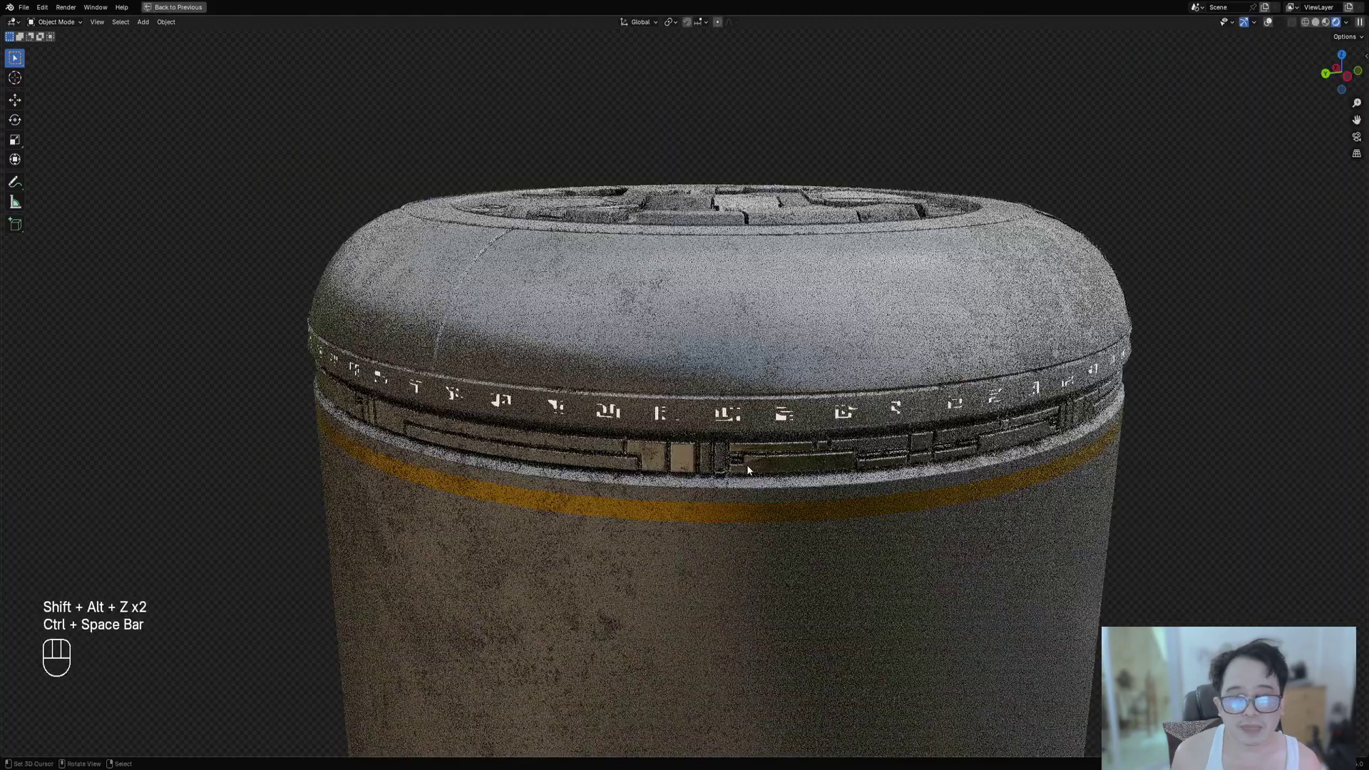
{"action": "middle_click_drag", "start_coordinate": [713, 513], "coordinate": [772, 425], "text": "shift"}
{"action": "scroll", "coordinate": [724, 376], "scroll_direction": "down", "scroll_amount": 2}
{"action": "middle_click_drag", "start_coordinate": [725, 376], "coordinate": [726, 448]}
{"action": "scroll", "coordinate": [726, 450], "scroll_direction": "up", "scroll_amount": 5}
{"action": "middle_click_drag", "start_coordinate": [998, 457], "coordinate": [902, 452]}
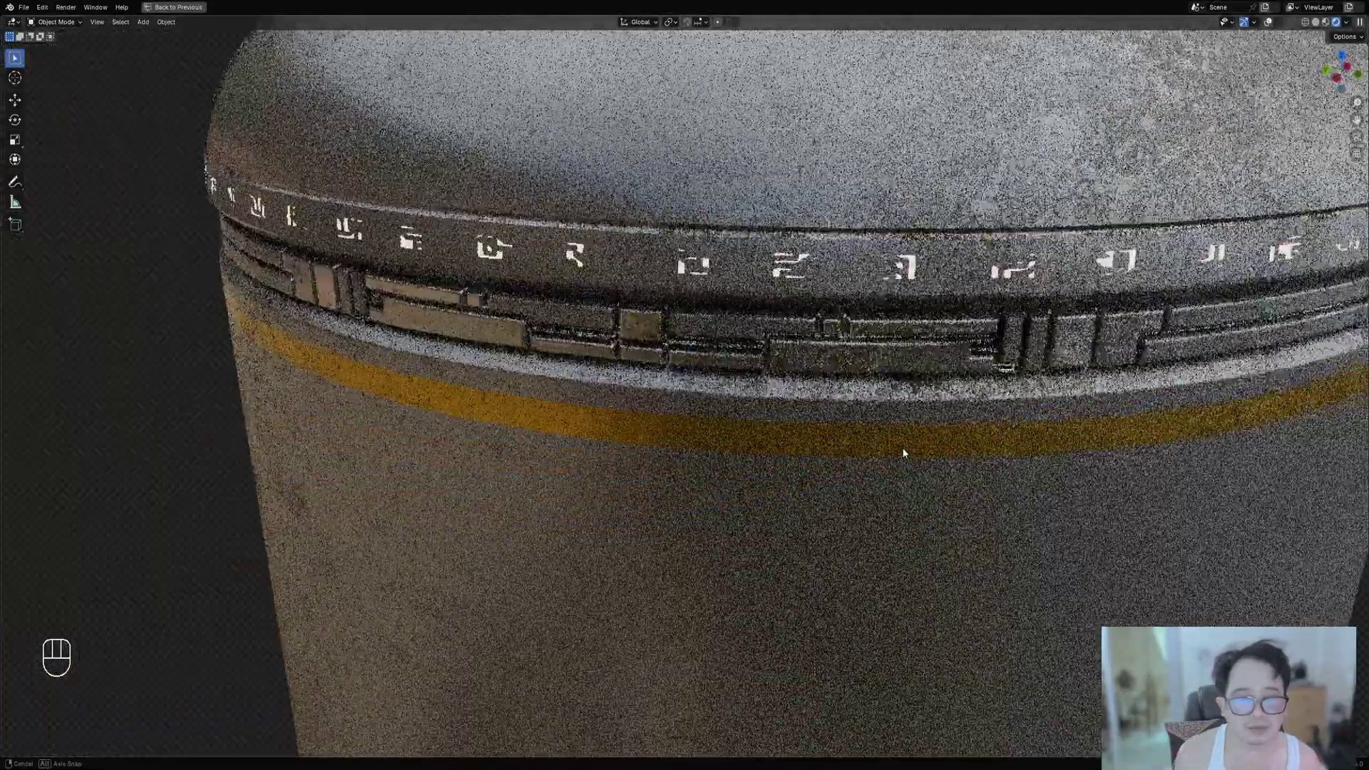
{"action": "scroll", "coordinate": [900, 450], "scroll_direction": "down", "scroll_amount": 3}
{"action": "middle_click_drag", "start_coordinate": [1150, 399], "coordinate": [799, 434], "text": "shift"}
{"action": "middle_click_drag", "start_coordinate": [1051, 406], "coordinate": [973, 405]}
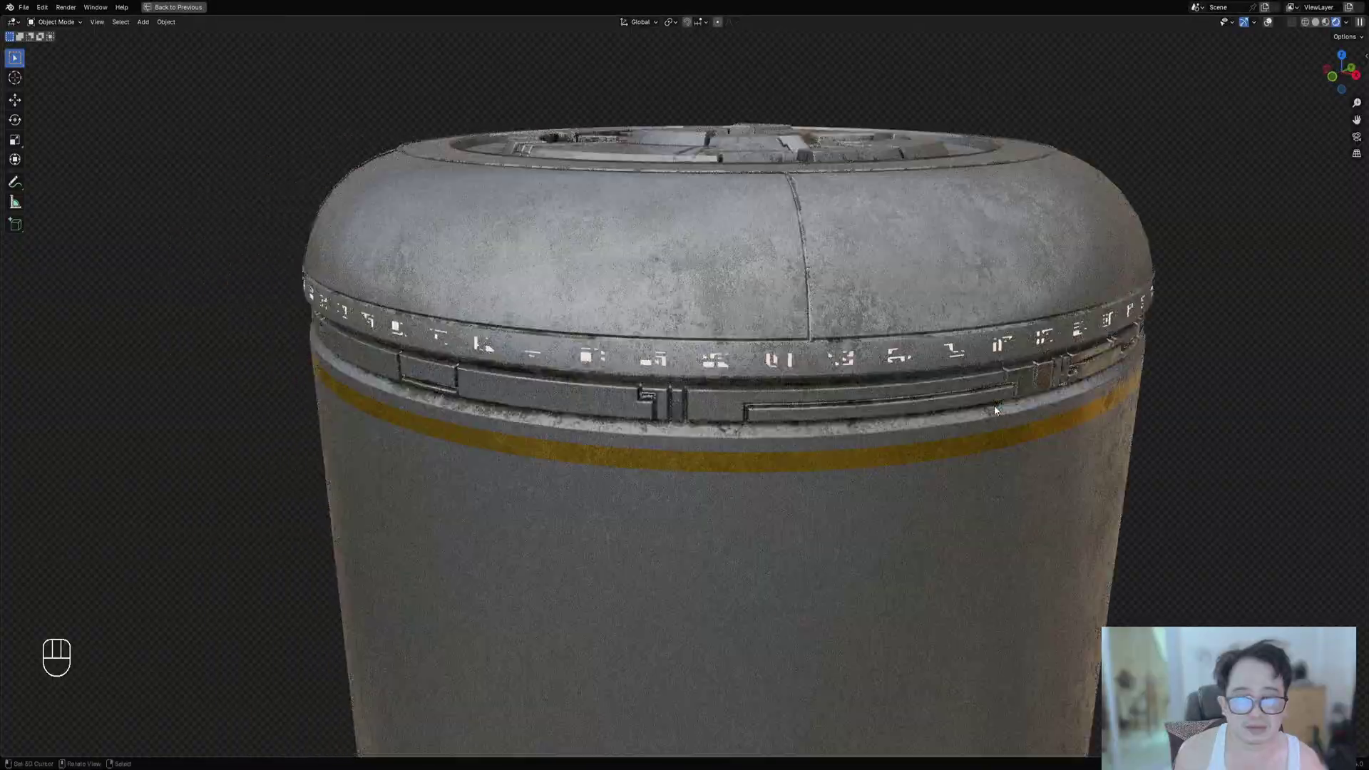
{"action": "middle_click_drag", "start_coordinate": [1114, 400], "coordinate": [1017, 442], "text": "shift"}
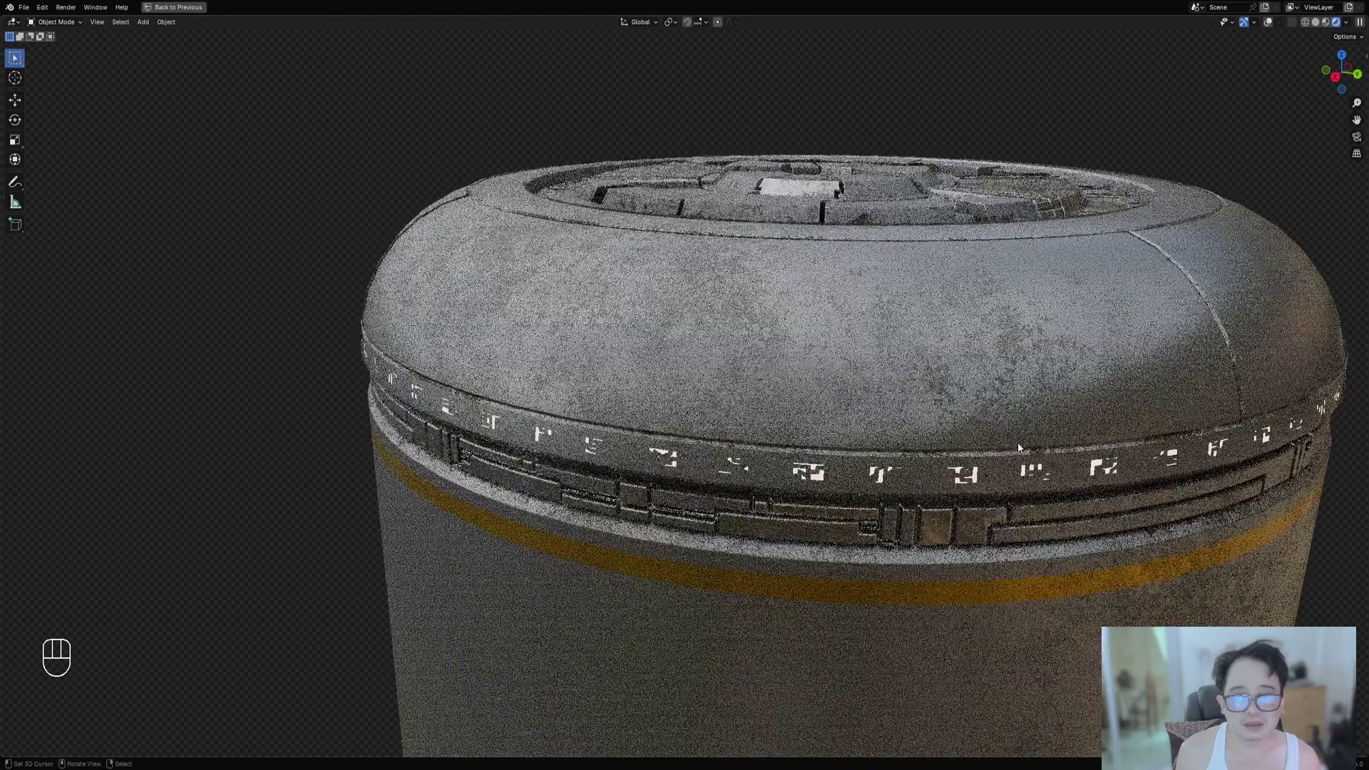
{"action": "middle_click_drag", "start_coordinate": [878, 293], "coordinate": [784, 238], "text": "shift"}
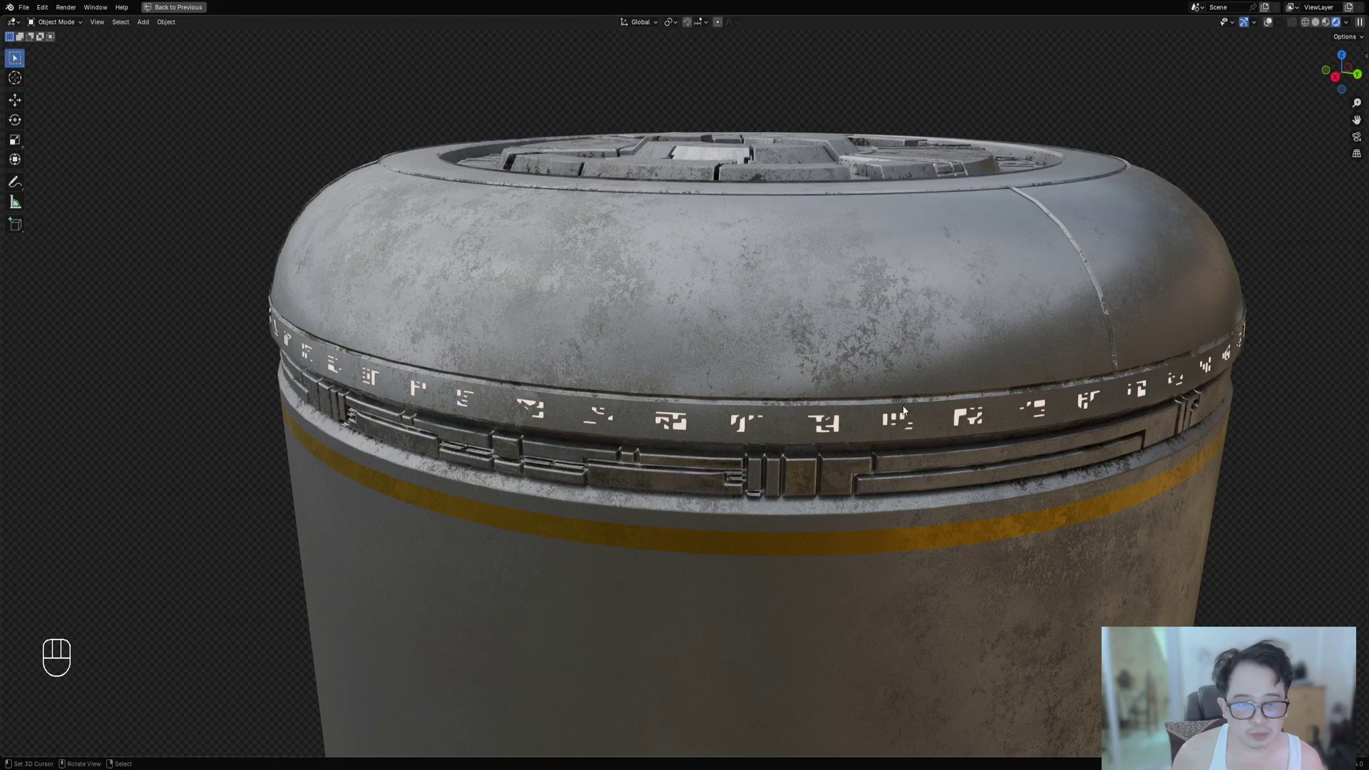
{"action": "middle_click_drag", "start_coordinate": [871, 399], "coordinate": [772, 448], "text": "ctrl"}
{"action": "scroll", "coordinate": [772, 448], "scroll_direction": "up", "scroll_amount": 8}
{"action": "scroll", "coordinate": [772, 448], "scroll_direction": "down", "scroll_amount": 8}
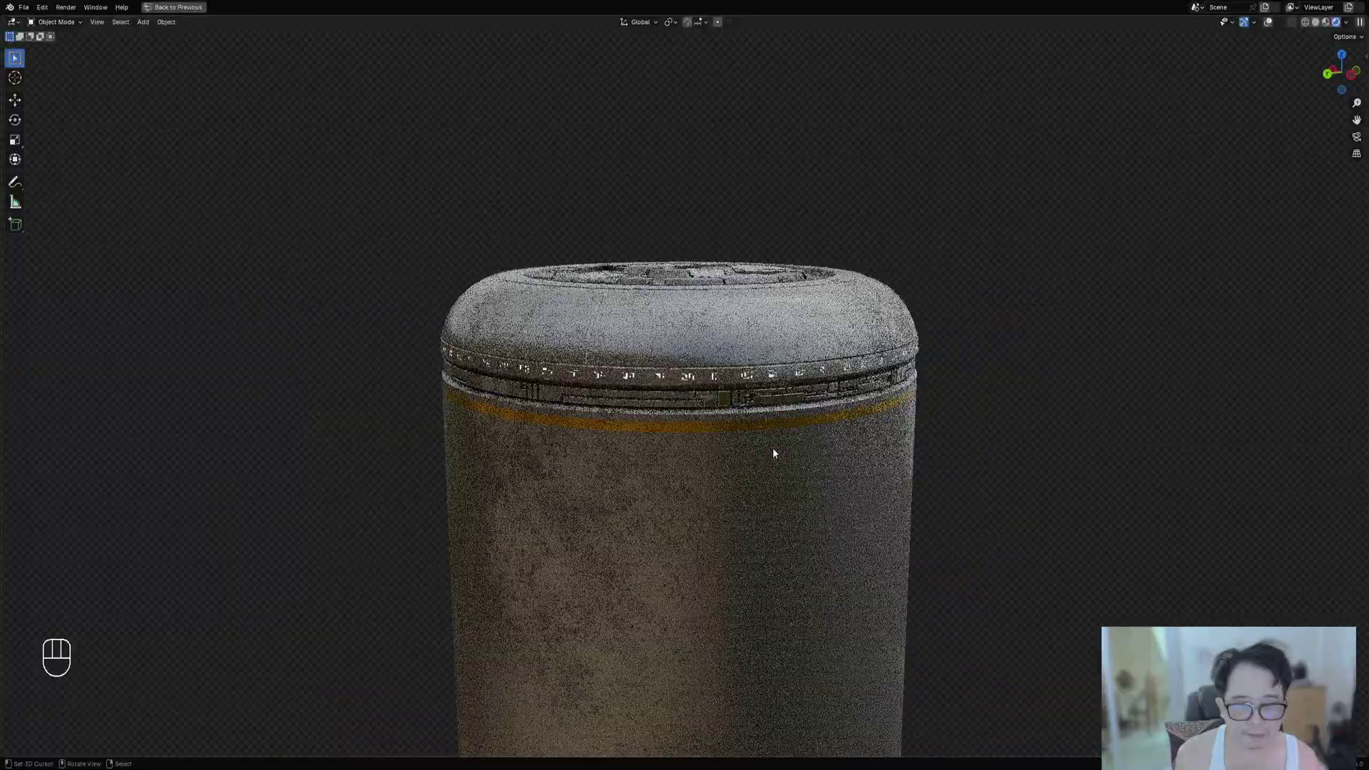
Examine the symbols around the cylinder's lower ring from below, including the bottom cap, and review the whole model.
{"action": "middle_click_drag", "start_coordinate": [856, 465], "coordinate": [713, 427]}
{"action": "scroll", "coordinate": [802, 424], "scroll_direction": "up", "scroll_amount": 3}
{"action": "scroll", "coordinate": [801, 423], "scroll_direction": "up", "scroll_amount": 1}
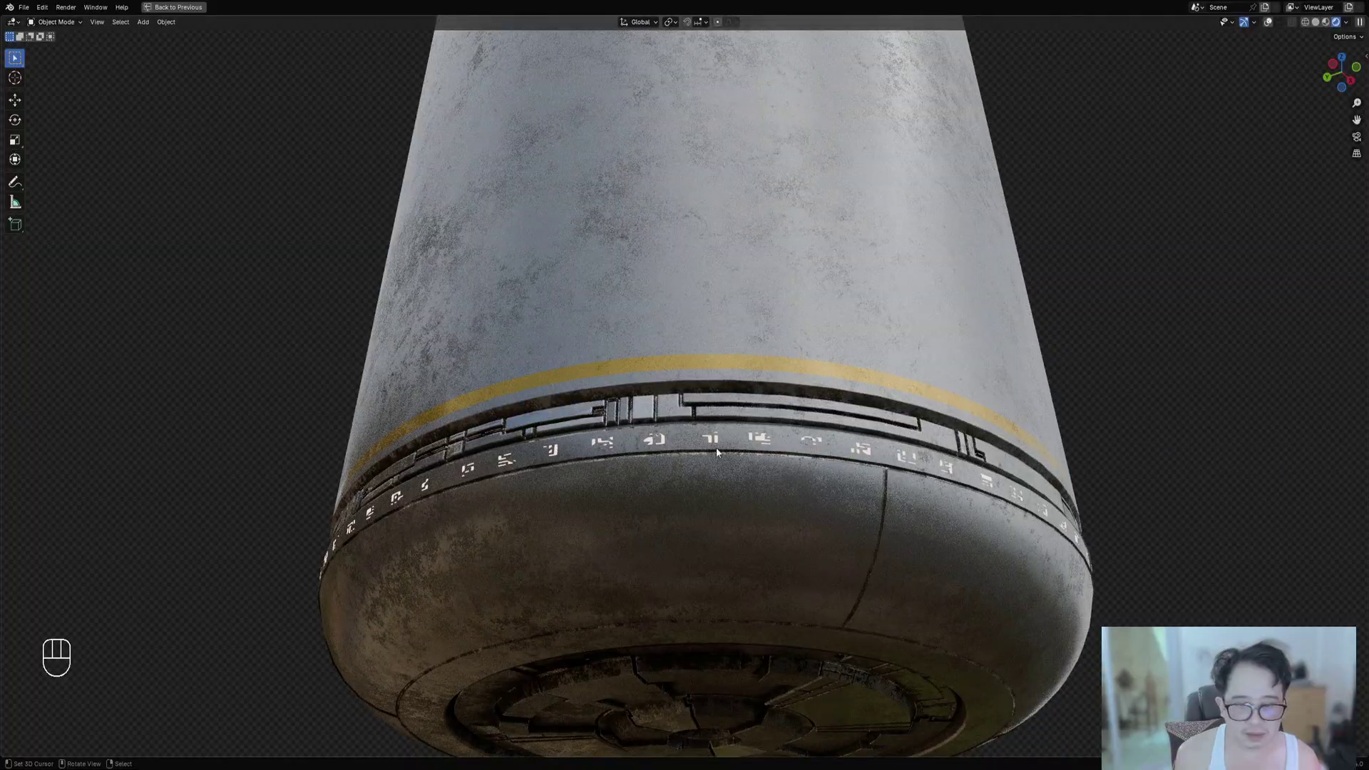
{"action": "middle_click_drag", "start_coordinate": [793, 451], "coordinate": [736, 466]}
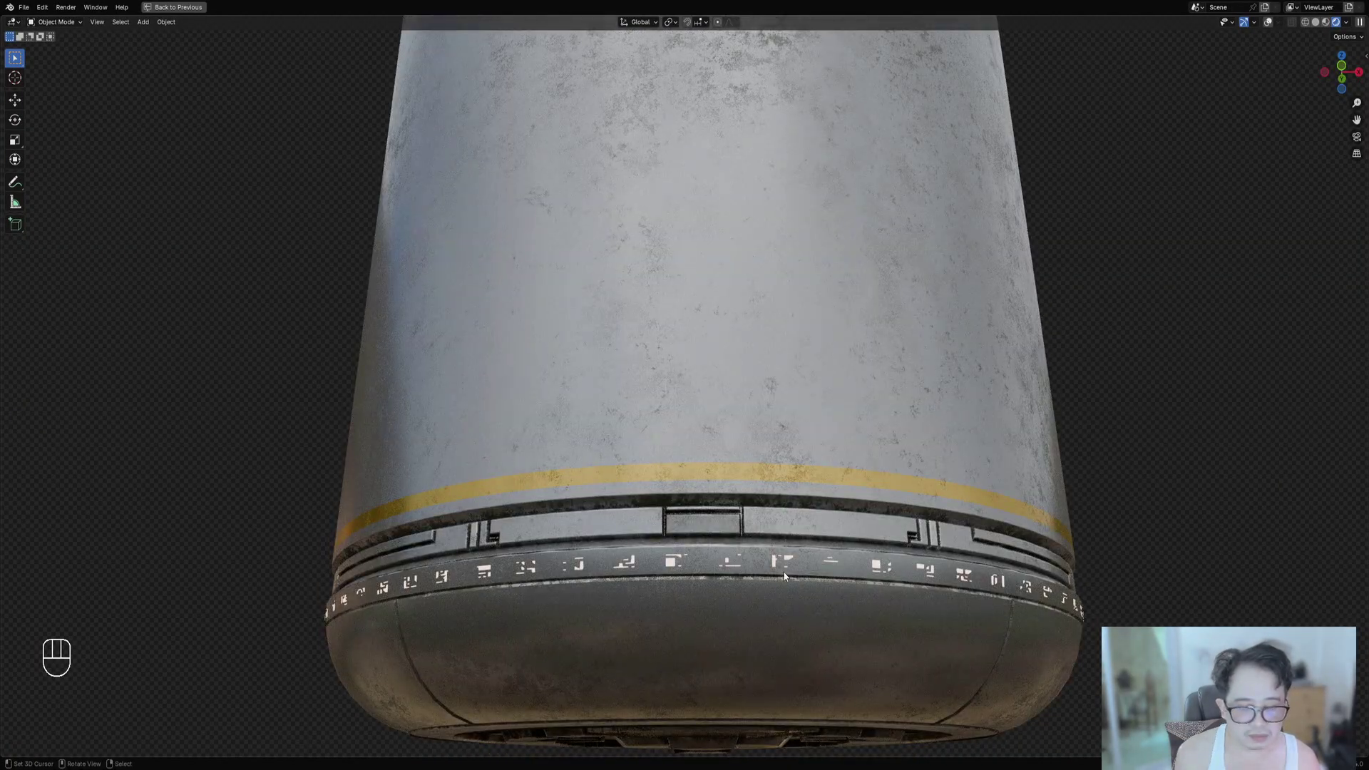
{"action": "middle_click_drag", "start_coordinate": [784, 576], "coordinate": [724, 573]}
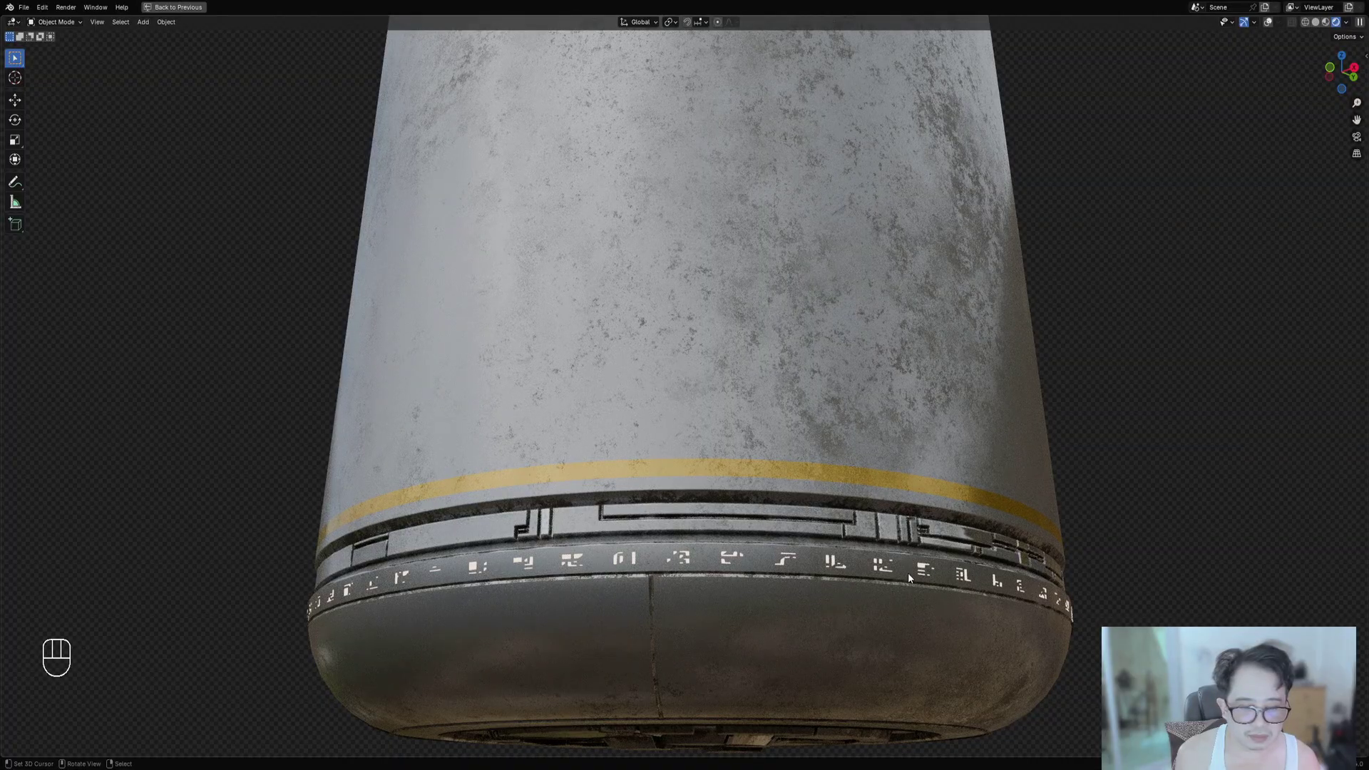
{"action": "middle_click_drag", "start_coordinate": [909, 578], "coordinate": [741, 537]}
{"action": "middle_click_drag", "start_coordinate": [826, 521], "coordinate": [638, 573]}
{"action": "scroll", "coordinate": [810, 621], "scroll_direction": "down", "scroll_amount": 3}
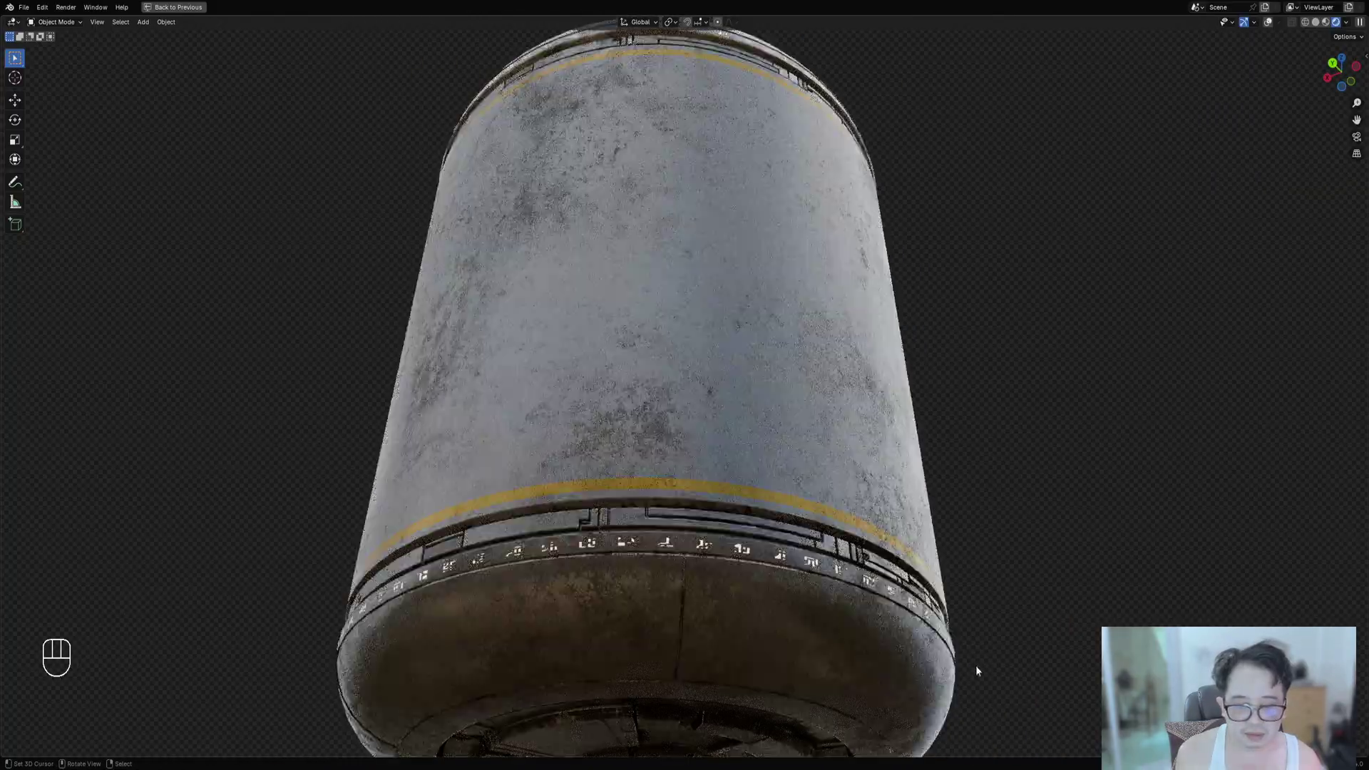
{"action": "middle_click_drag", "start_coordinate": [972, 669], "coordinate": [750, 431]}
{"action": "scroll", "coordinate": [786, 470], "scroll_direction": "up", "scroll_amount": 2}
{"action": "scroll", "coordinate": [776, 465], "scroll_direction": "down", "scroll_amount": 2}
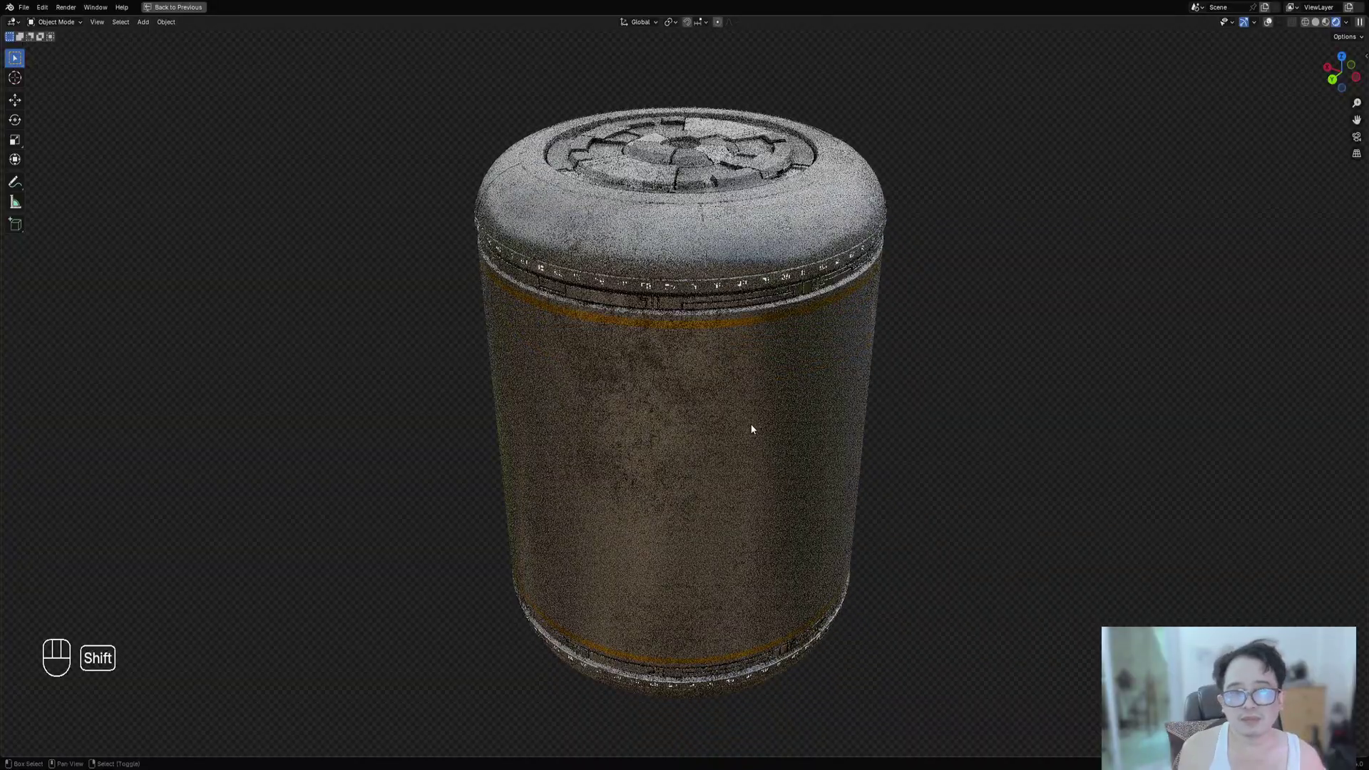
Switch the viewport to solid shading and examine the symbols and panel grooves around the cylinder's upper ring up close.
{"action": "key", "text": "z"}
{"action": "left_click", "coordinate": [668, 326]}
{"action": "middle_click", "coordinate": [663, 320], "text": "alt"}
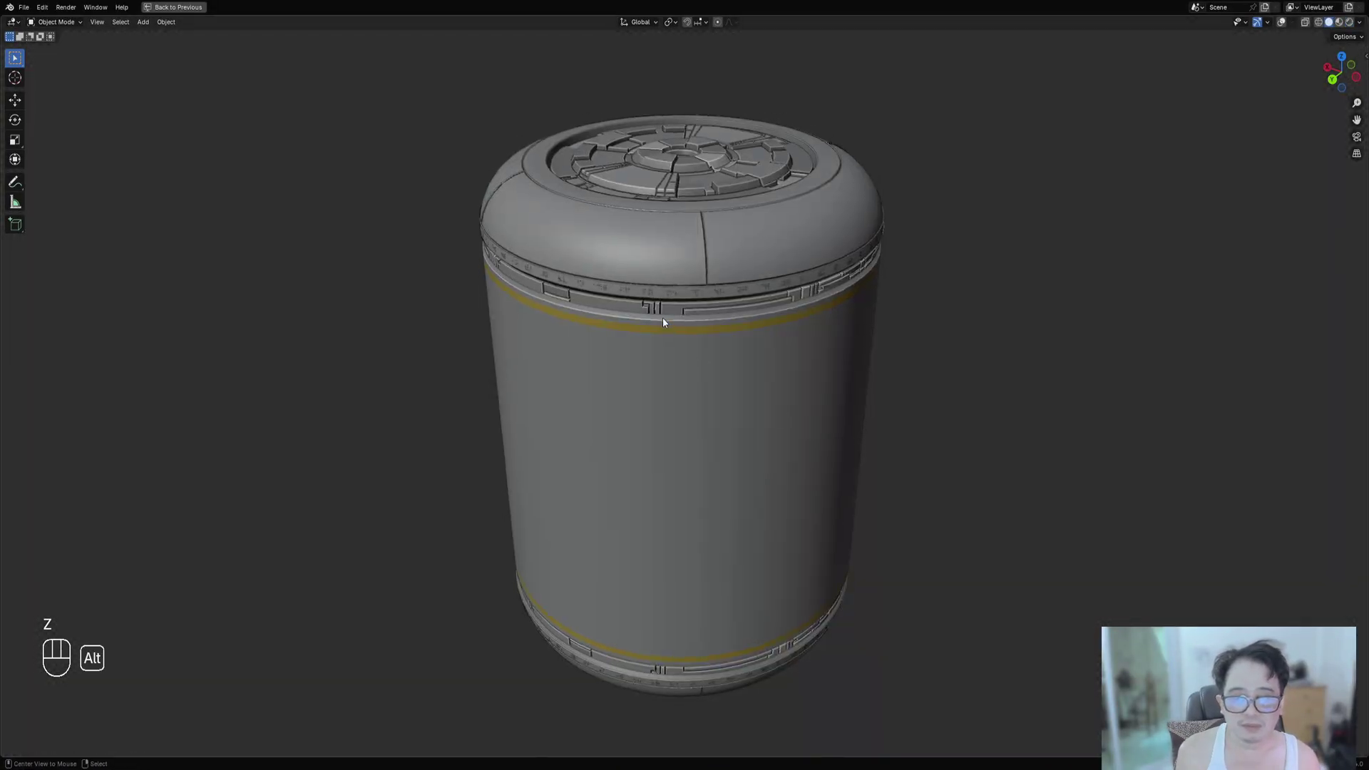
{"action": "scroll", "coordinate": [661, 307], "scroll_direction": "up", "scroll_amount": 6}
{"action": "middle_click_drag", "start_coordinate": [661, 293], "coordinate": [666, 211]}
{"action": "middle_click_drag", "start_coordinate": [717, 408], "coordinate": [715, 410], "text": "shift"}
{"action": "scroll", "coordinate": [715, 409], "scroll_direction": "up", "scroll_amount": 4}
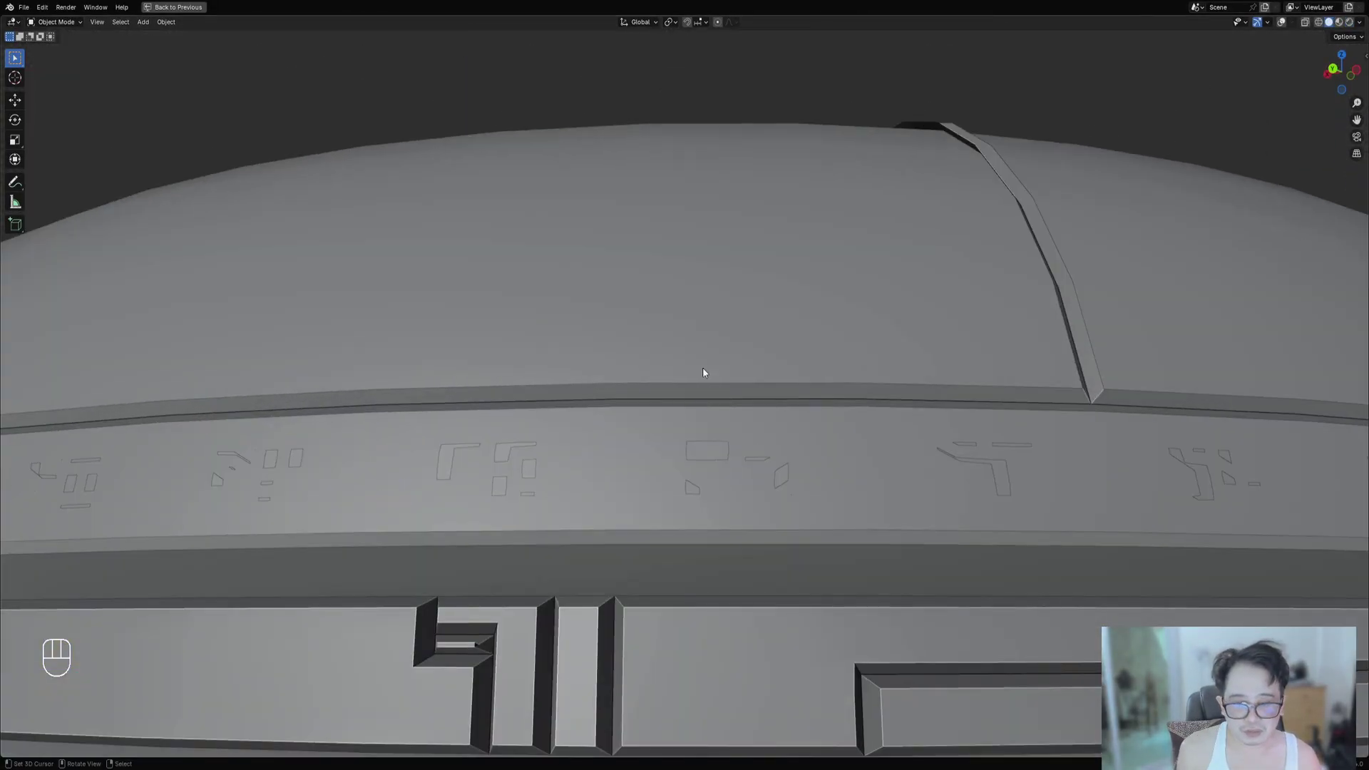
{"action": "middle_click_drag", "start_coordinate": [718, 319], "coordinate": [725, 372]}
{"action": "scroll", "coordinate": [756, 463], "scroll_direction": "down", "scroll_amount": 5}
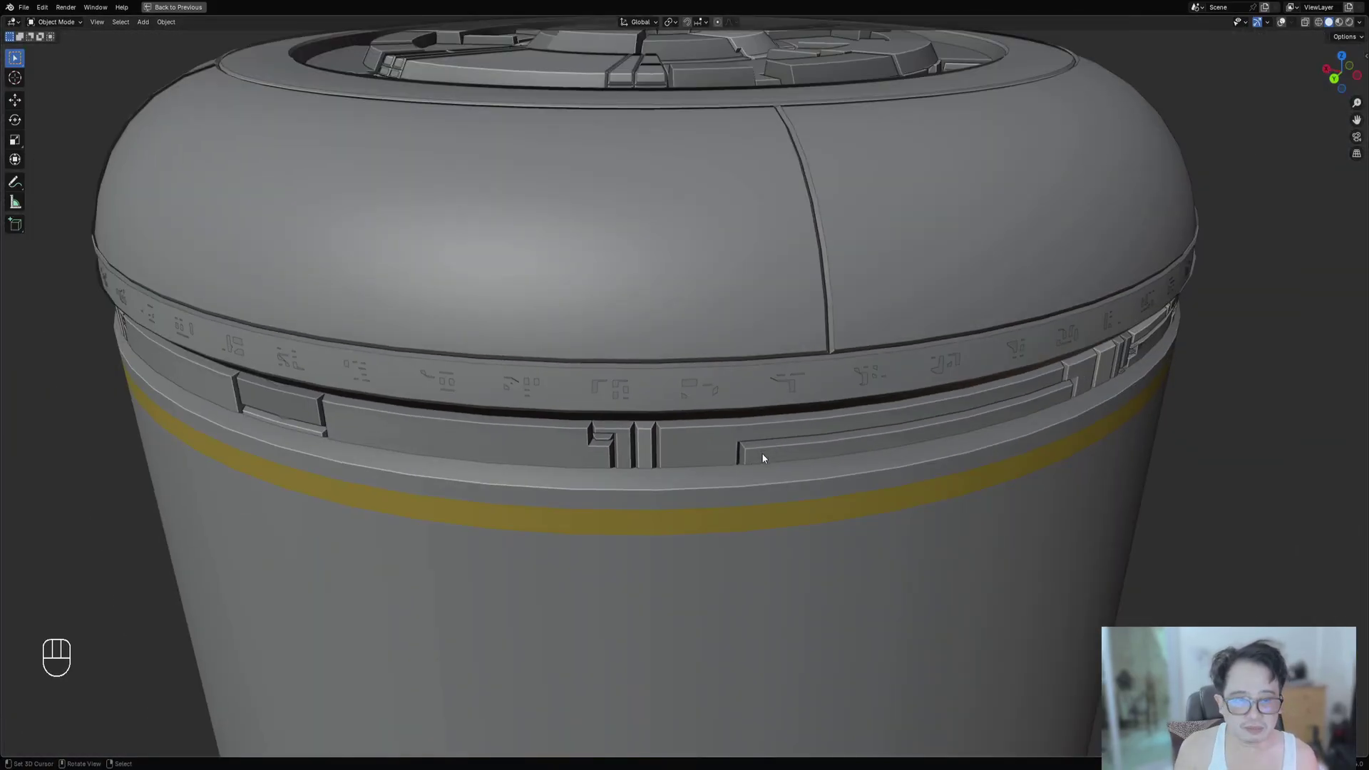
{"action": "mouse_move", "coordinate": [762, 457]}
{"action": "middle_mouse_down"}
{"action": "mouse_move", "coordinate": [756, 426]}
{"action": "mouse_move", "coordinate": [712, 388]}
{"action": "mouse_move", "coordinate": [734, 389]}
{"action": "mouse_move", "coordinate": [742, 513]}
{"action": "mouse_move", "coordinate": [730, 474]}
{"action": "middle_mouse_up"}
{"action": "scroll", "coordinate": [746, 388], "scroll_direction": "up", "scroll_amount": 3}
{"action": "scroll", "coordinate": [745, 392], "scroll_direction": "down", "scroll_amount": 8}
Return the viewport to rendered shading and review the whole cylinder from above, from the side and from slightly below.
{"action": "key", "text": "z"}
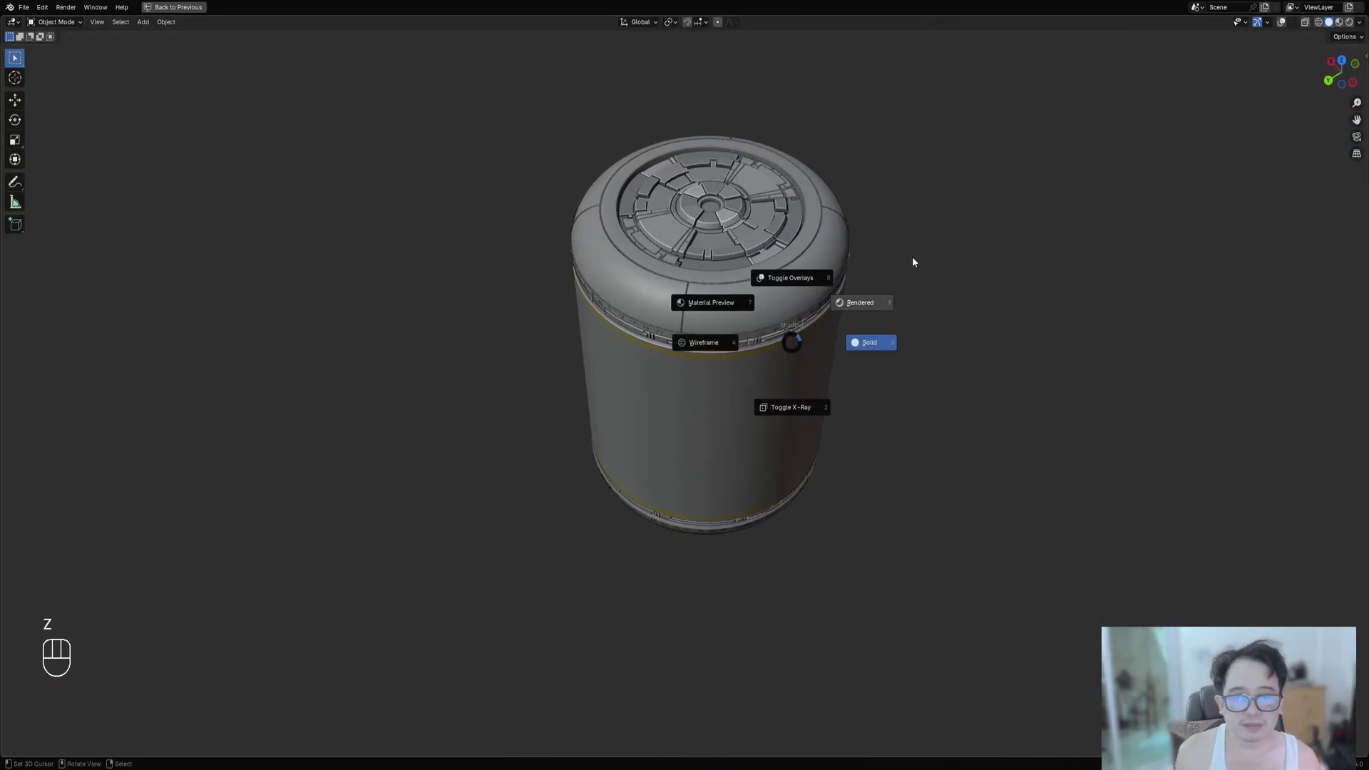
{"action": "left_click", "coordinate": [866, 287]}
{"action": "middle_click_drag", "start_coordinate": [845, 310], "coordinate": [799, 356], "text": "shift"}
{"action": "scroll", "coordinate": [784, 414], "scroll_direction": "up", "scroll_amount": 1}
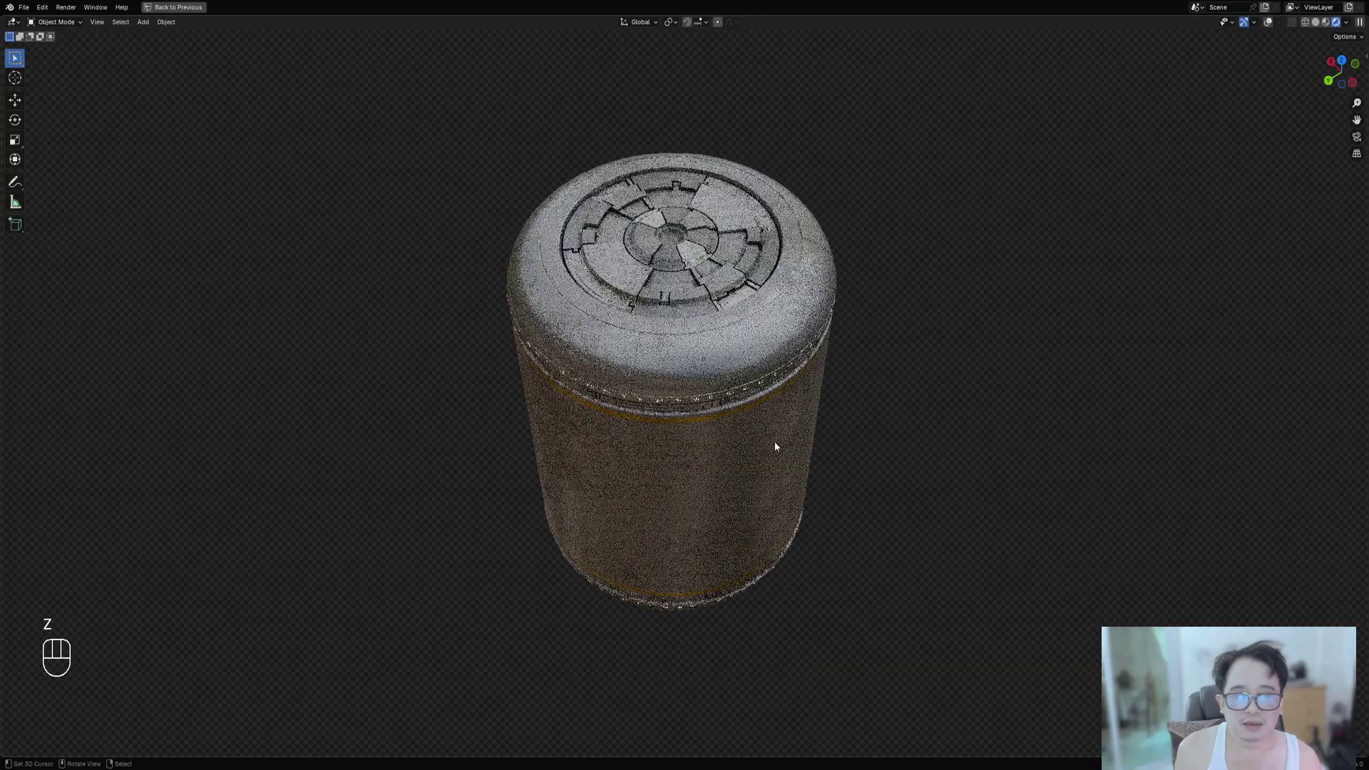
{"action": "middle_click_drag", "start_coordinate": [776, 446], "coordinate": [769, 399]}
{"action": "mouse_move", "coordinate": [769, 399]}
{"action": "middle_mouse_down", "text": "shift"}
{"action": "mouse_move", "coordinate": [764, 489]}
{"action": "mouse_move", "coordinate": [746, 426]}
{"action": "middle_mouse_up", "text": "shift"}
{"action": "scroll", "coordinate": [734, 420], "scroll_direction": "up", "scroll_amount": 3}
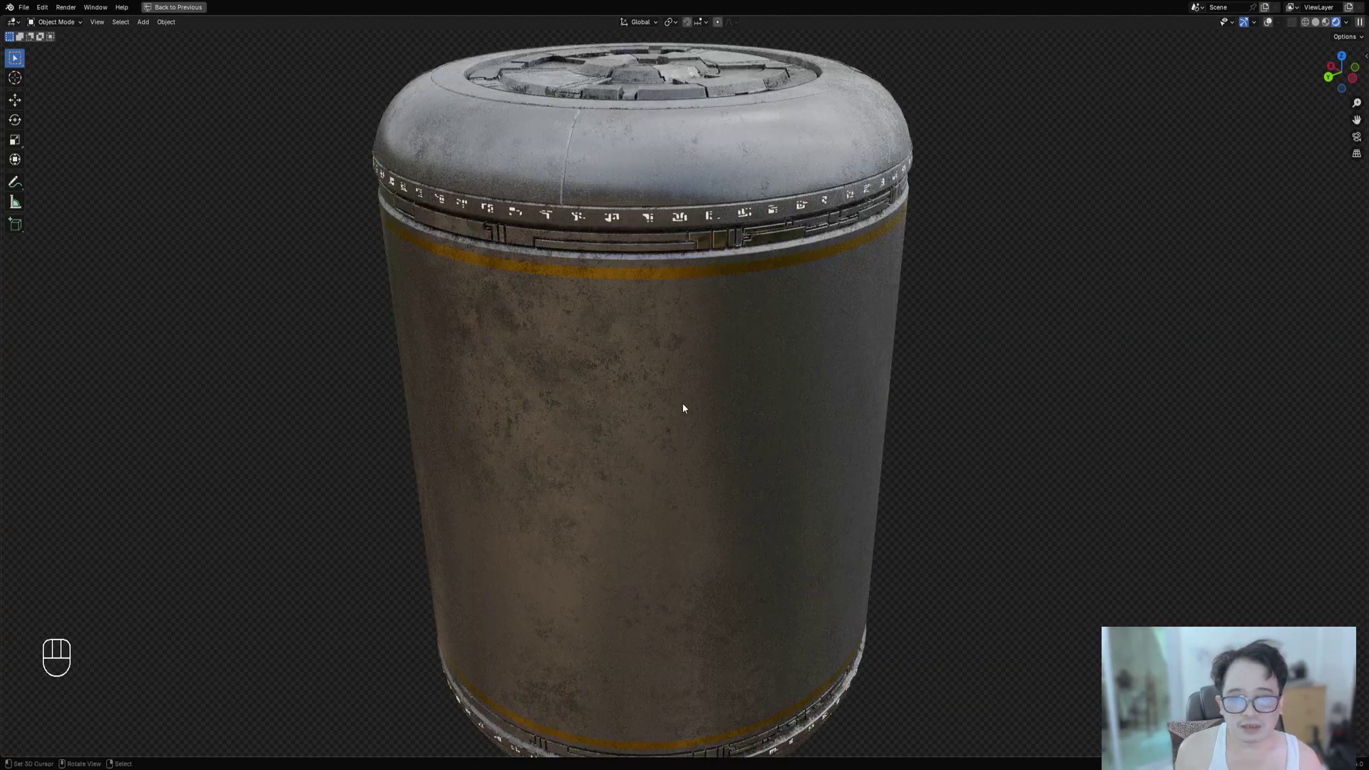
{"action": "scroll", "coordinate": [681, 407], "scroll_direction": "down", "scroll_amount": 1}
{"action": "middle_click_drag", "start_coordinate": [742, 477], "coordinate": [783, 404], "text": "shift"}
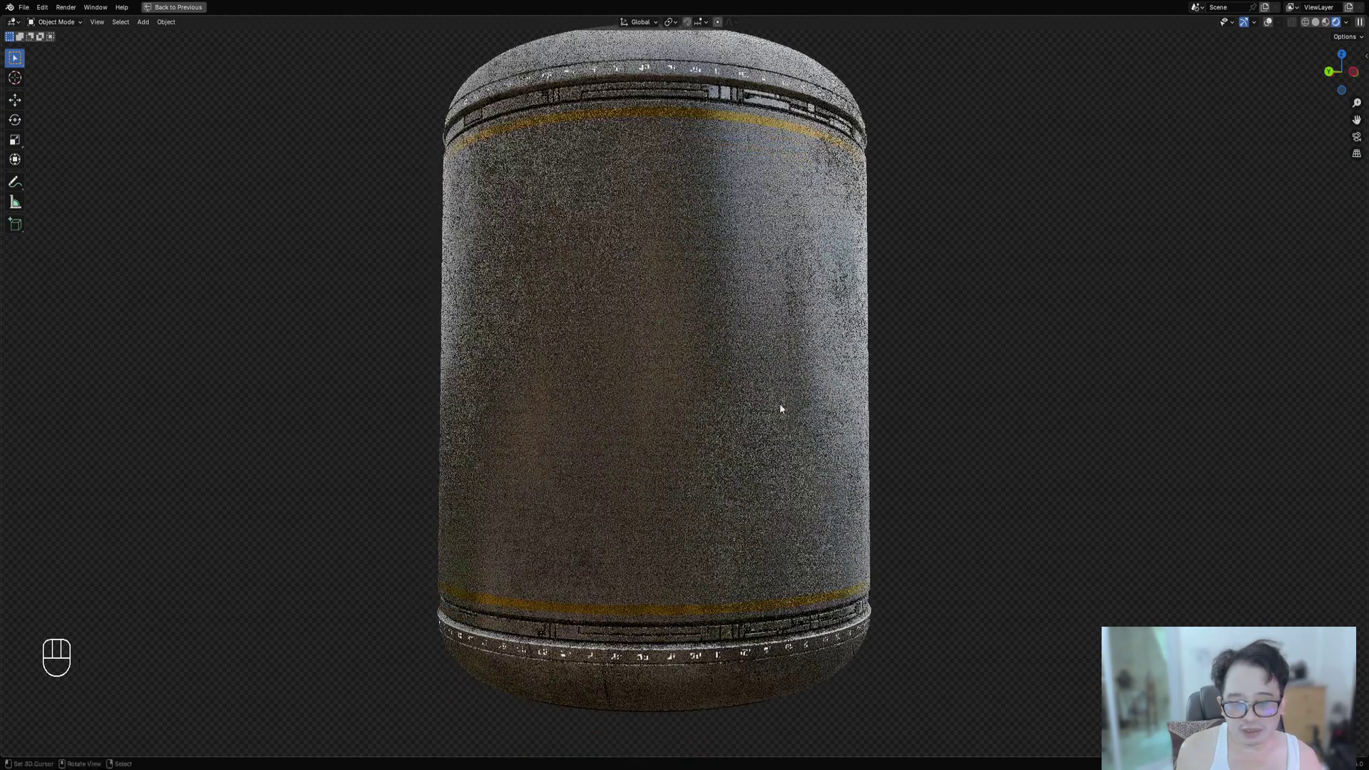
{"action": "scroll", "coordinate": [777, 435], "scroll_direction": "down", "scroll_amount": 2}
{"action": "middle_click_drag", "start_coordinate": [768, 469], "coordinate": [811, 442]}
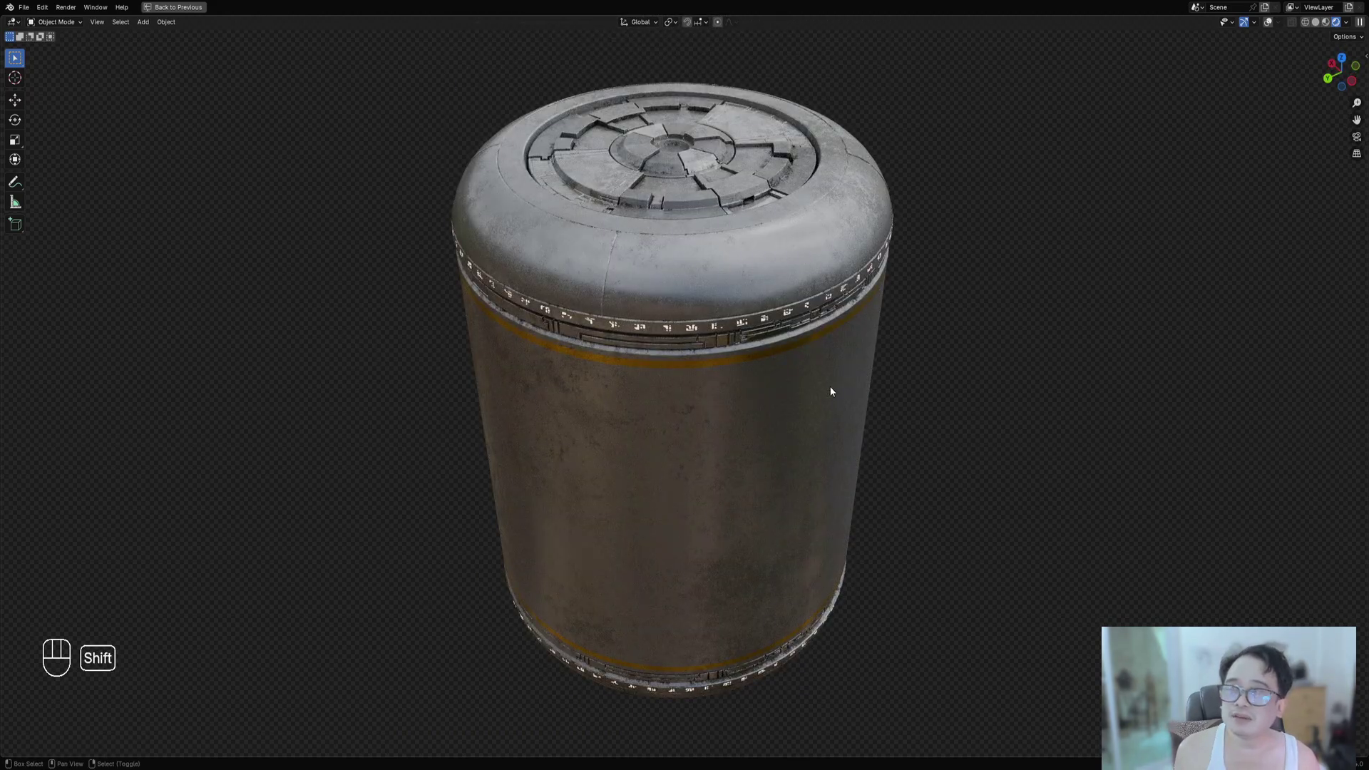